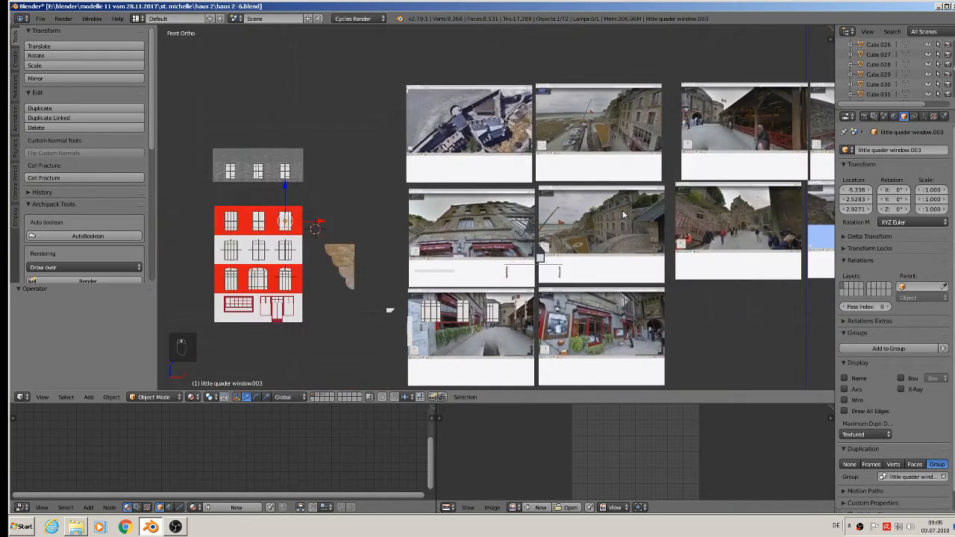
Examine the reference photos of the stone house, focusing on the rear facade's windows and dormers.
scroll(732, 238, "up", 10)
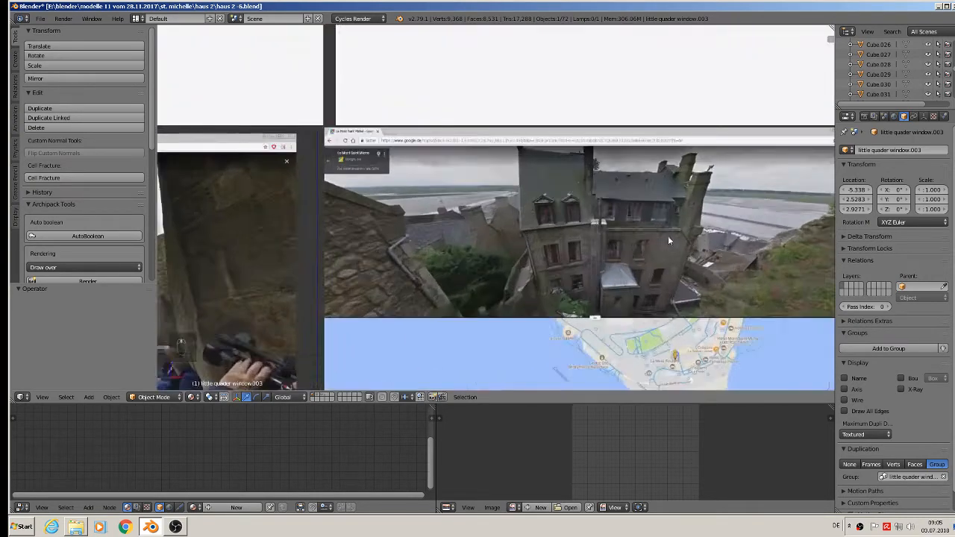
scroll(657, 236, "up", 3)
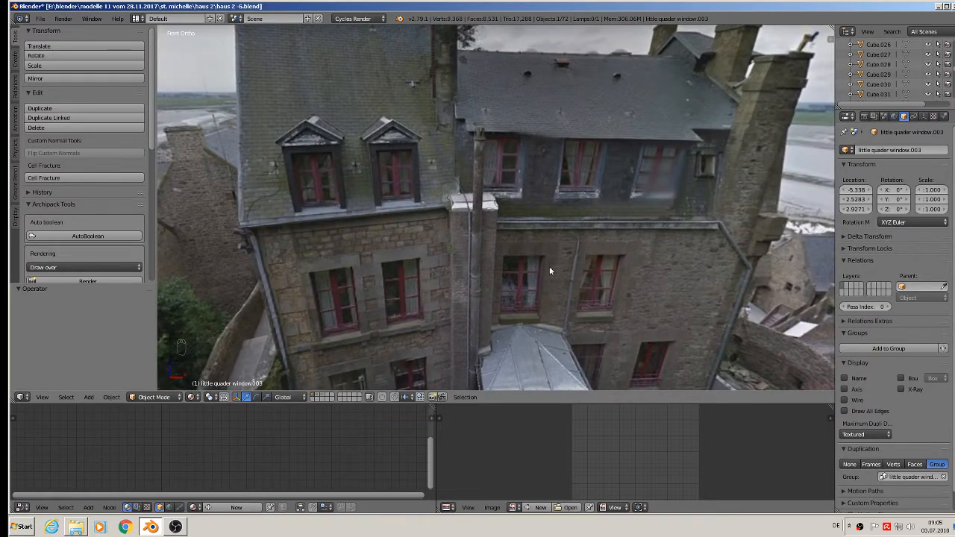
scroll(567, 310, "down", 6)
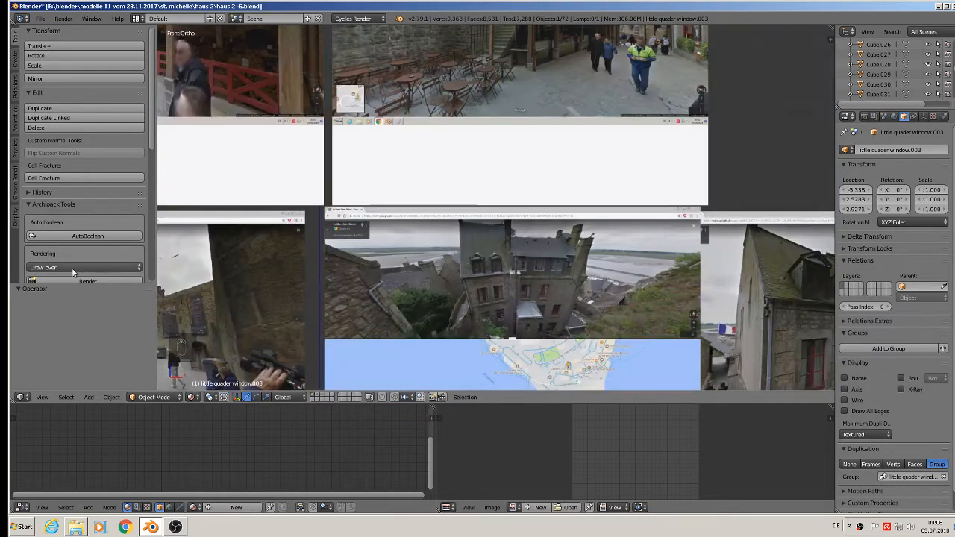
scroll(483, 153, "up", 2)
scroll(484, 153, "down", 4)
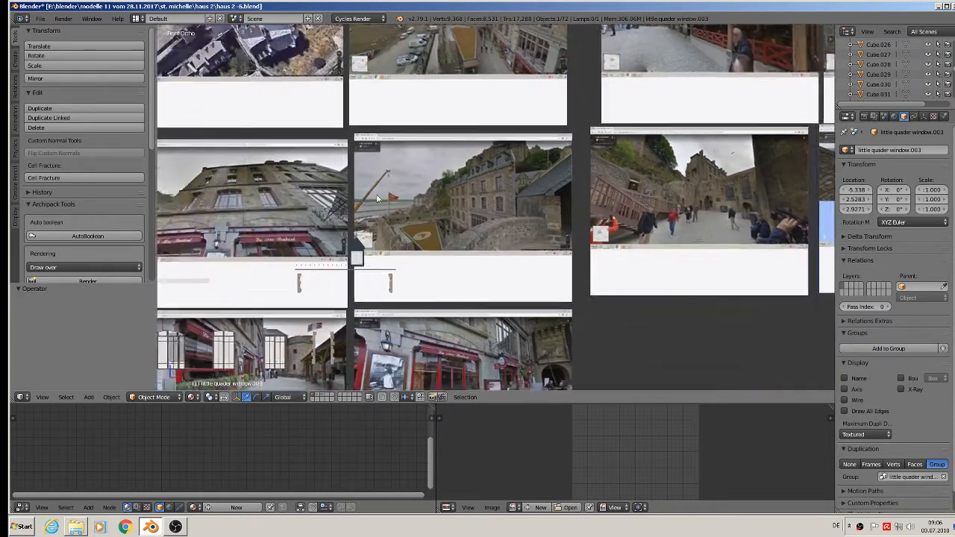
scroll(572, 168, "left", 8, "ctrl")
scroll(594, 71, "right", 6, "ctrl")
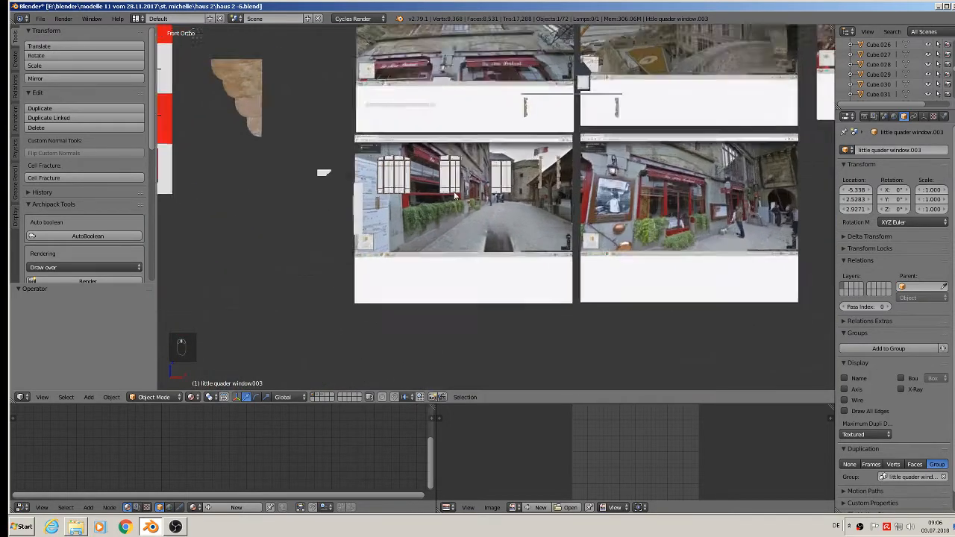
Duplicate the complete straight-topped window and place the copy at an offset of about X -0.205, Y -0.163, Z -0.092.
scroll(653, 118, "up", 5)
middle_click_drag(634, 103, 668, 221)
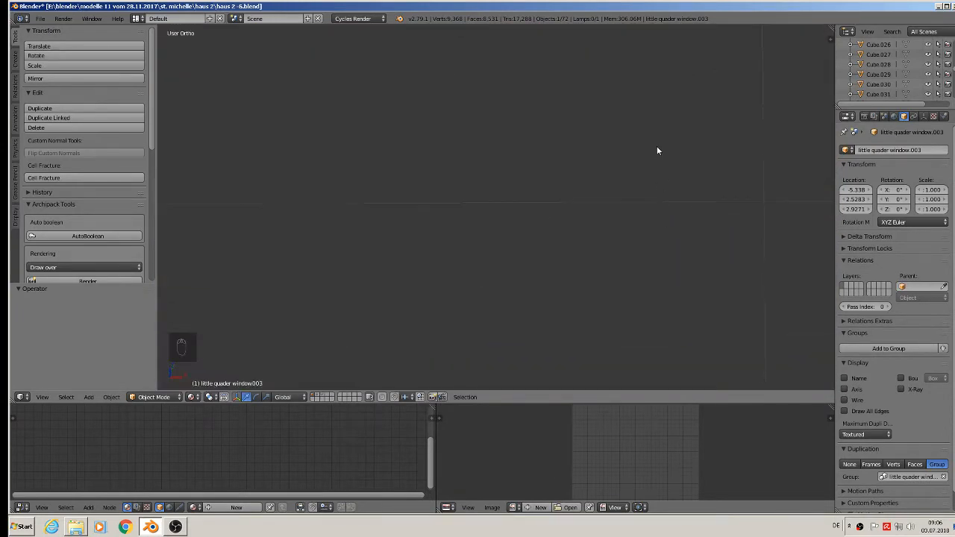
middle_click_drag(657, 151, 567, 175)
middle_click_drag(565, 78, 619, 277)
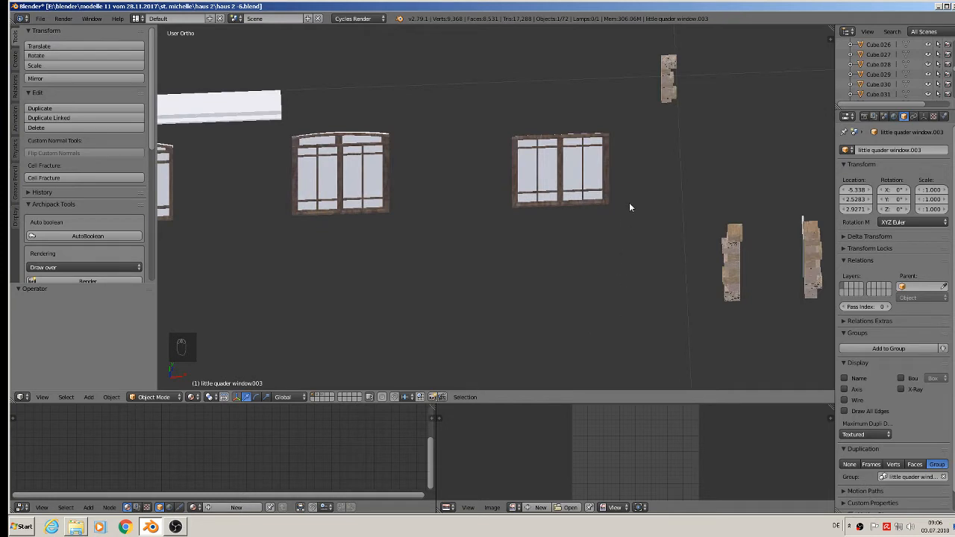
key("b")
left_click_drag(623, 236, 490, 117)
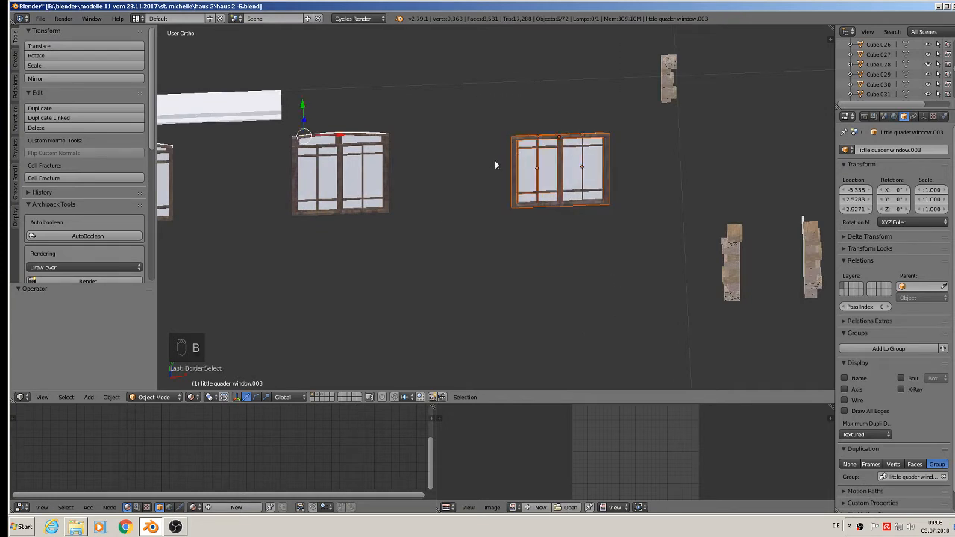
key("shift+d")
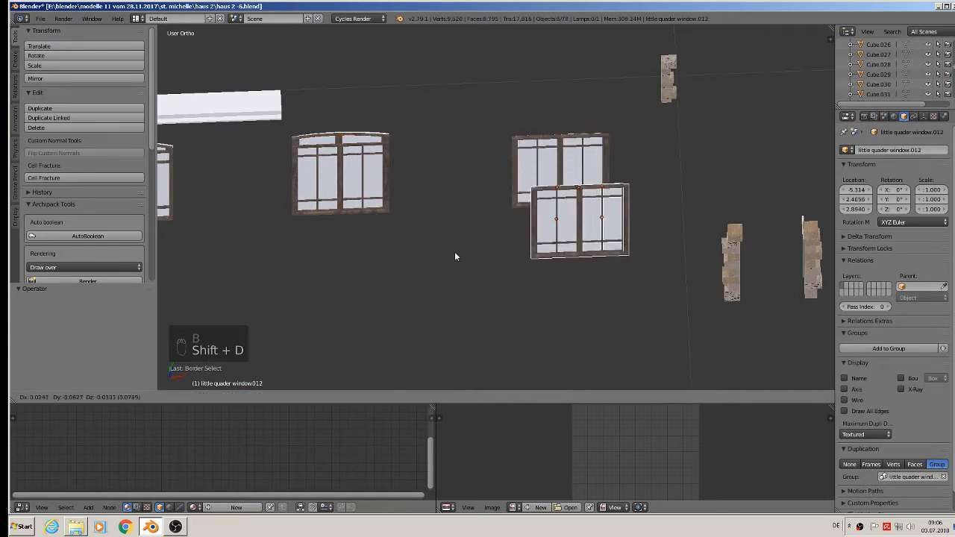
left_click(290, 333)
scroll(481, 304, "down", 4)
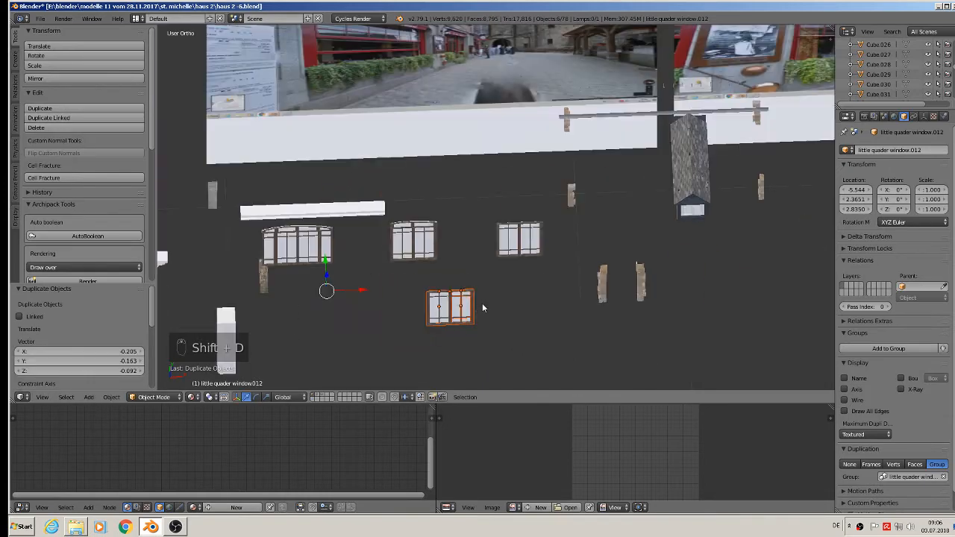
Lower the duplicated window by about 0.369 along Z and scale it uniformly by about 0.856.
middle_click_drag(476, 308, 502, 97)
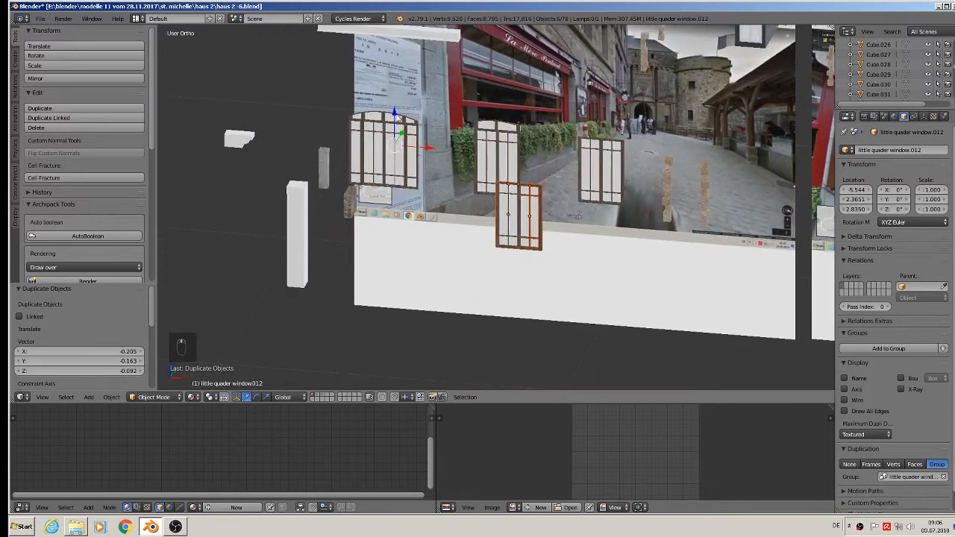
key("g")
key("z")
left_click(405, 249)
scroll(330, 234, "up", 5)
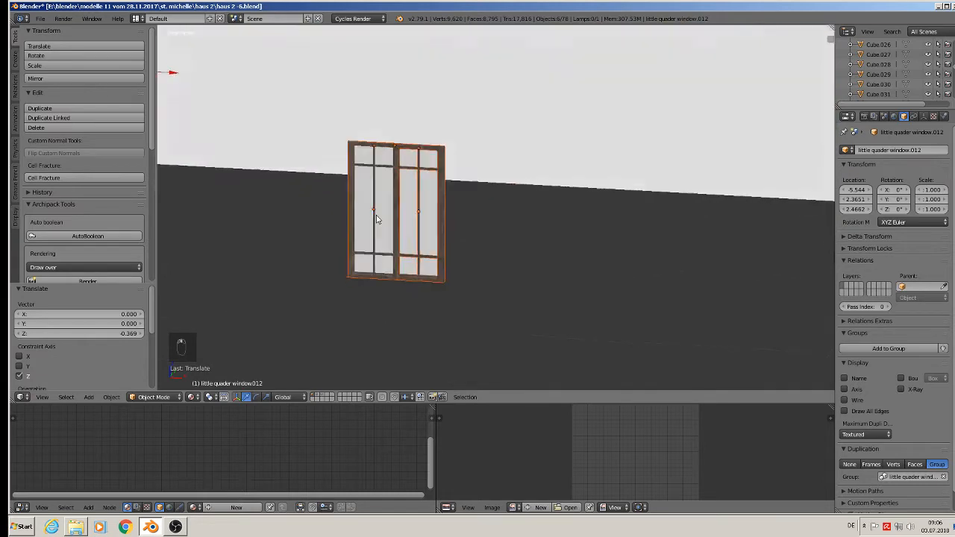
key("KP_5")
key("s")
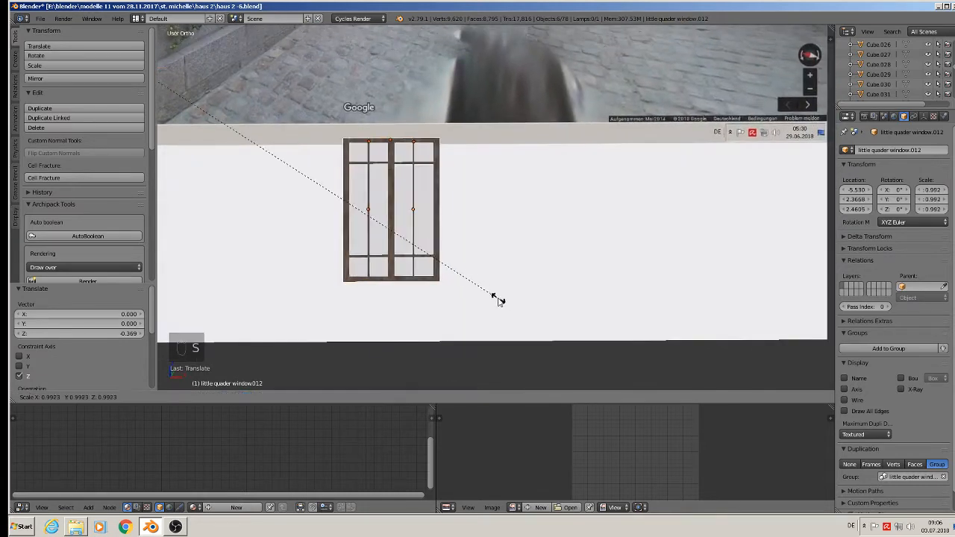
left_click(447, 273)
scroll(447, 273, "up", 3)
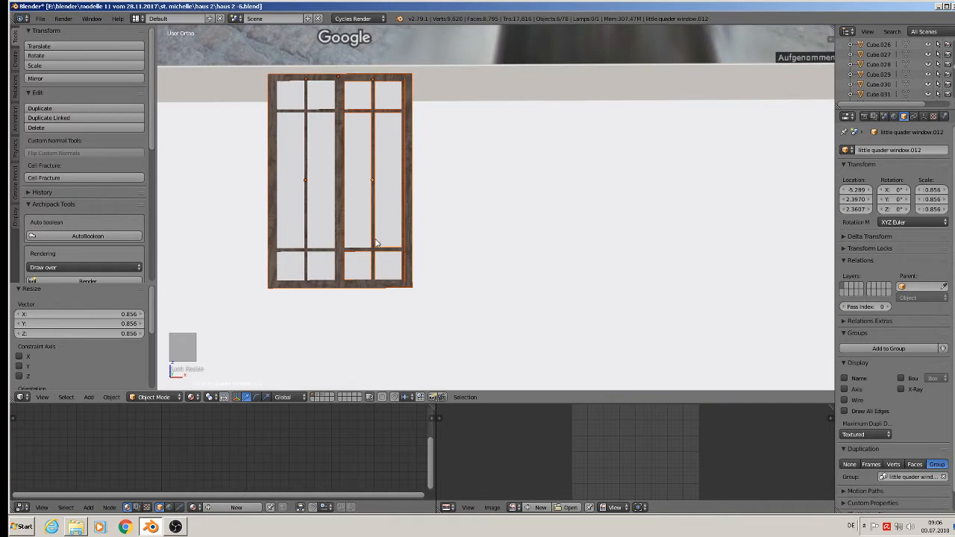
Open the left sash grid of the duplicated window for mesh editing with nothing selected.
right_click(313, 254)
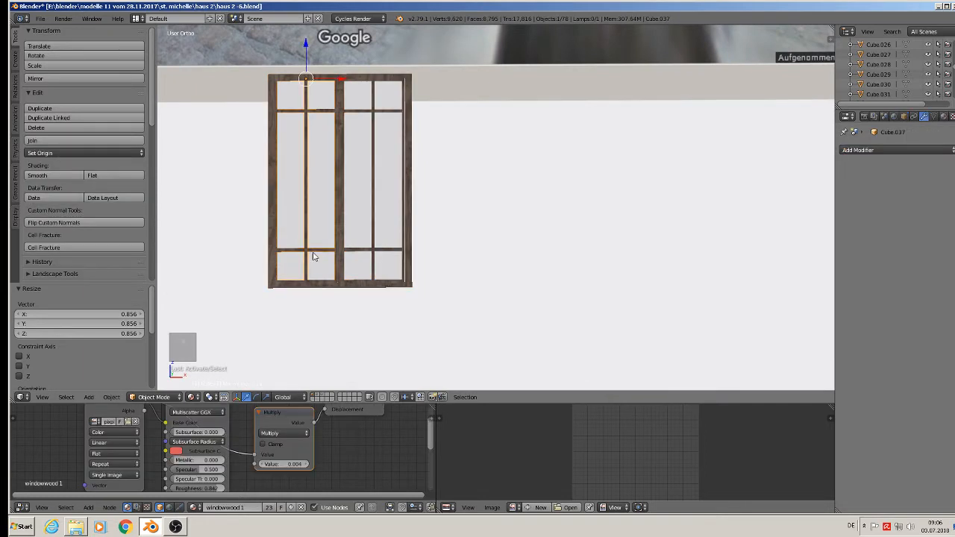
scroll(313, 257, "up", 2)
middle_click_drag(319, 252, 435, 269, "shift")
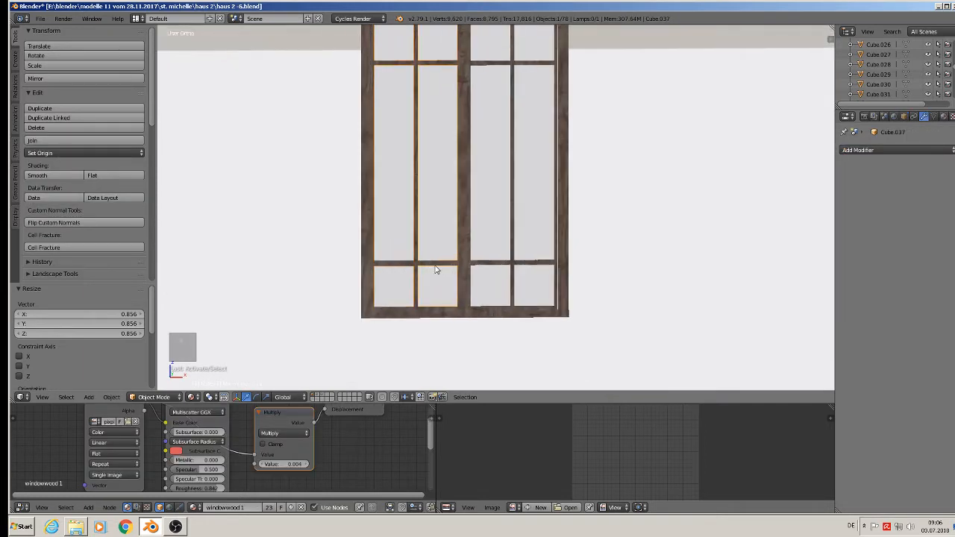
key("Tab")
scroll(426, 263, "up", 3)
key("a")
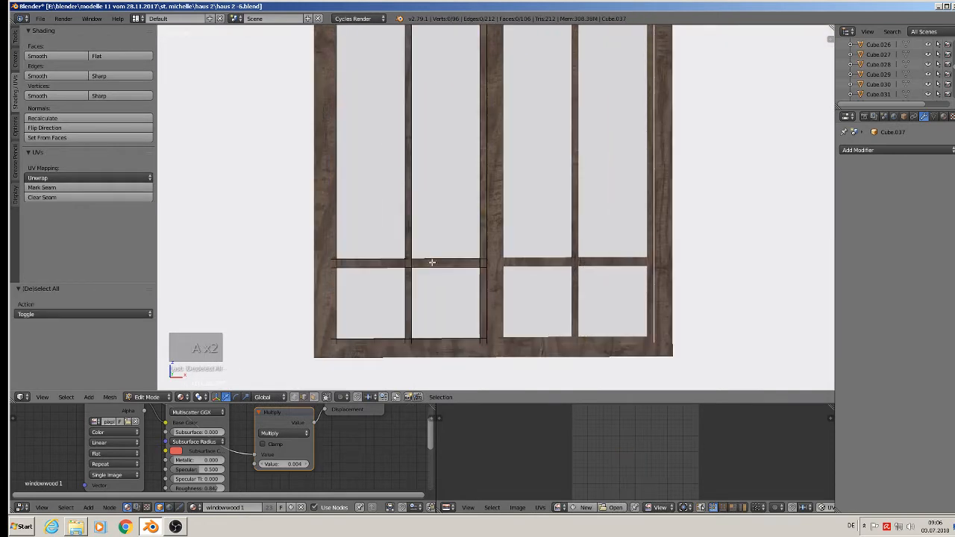
key("l")
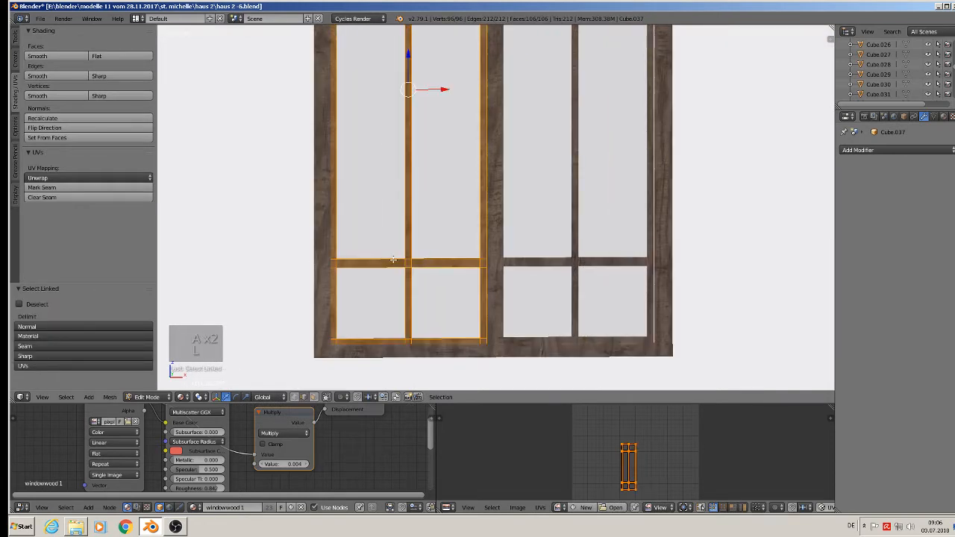
scroll(418, 299, "down", 5)
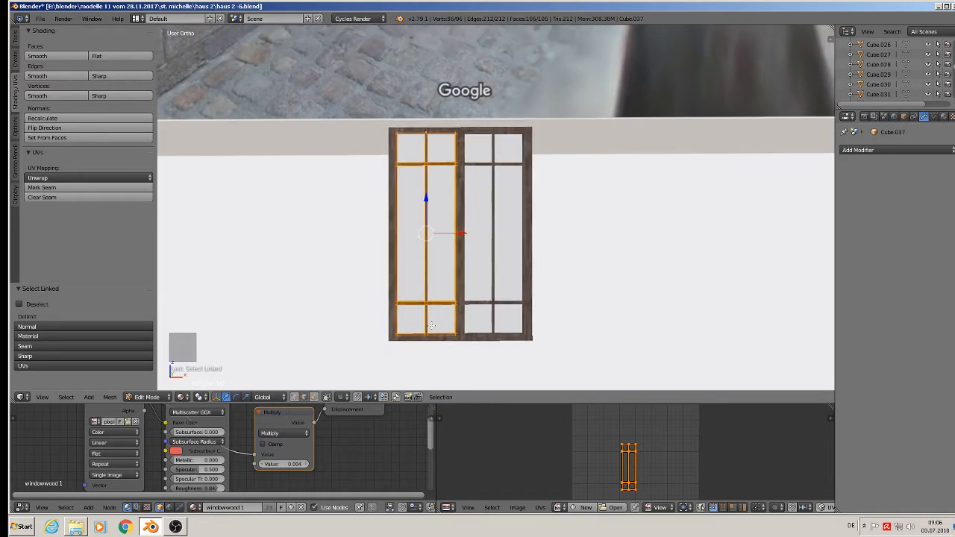
scroll(422, 333, "up", 4)
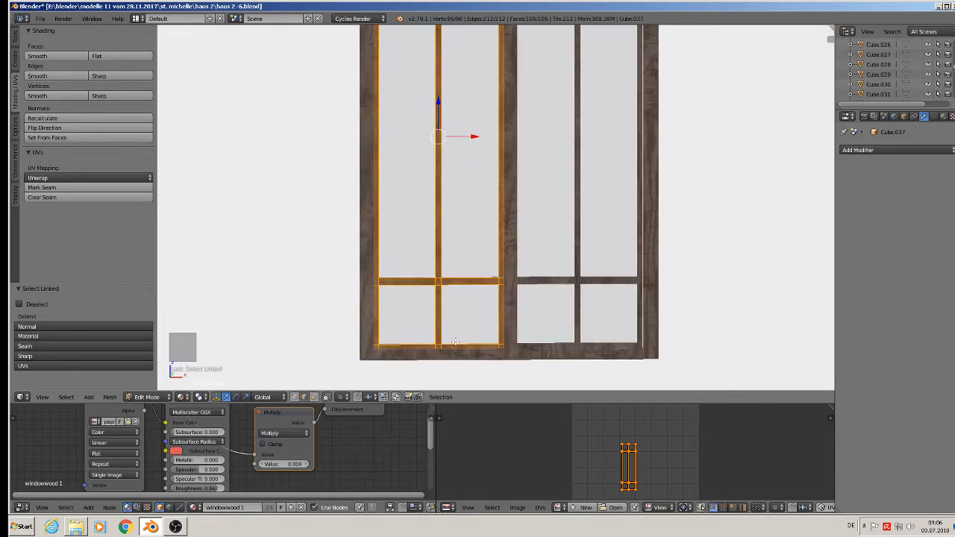
key("Tab")
key("Tab")
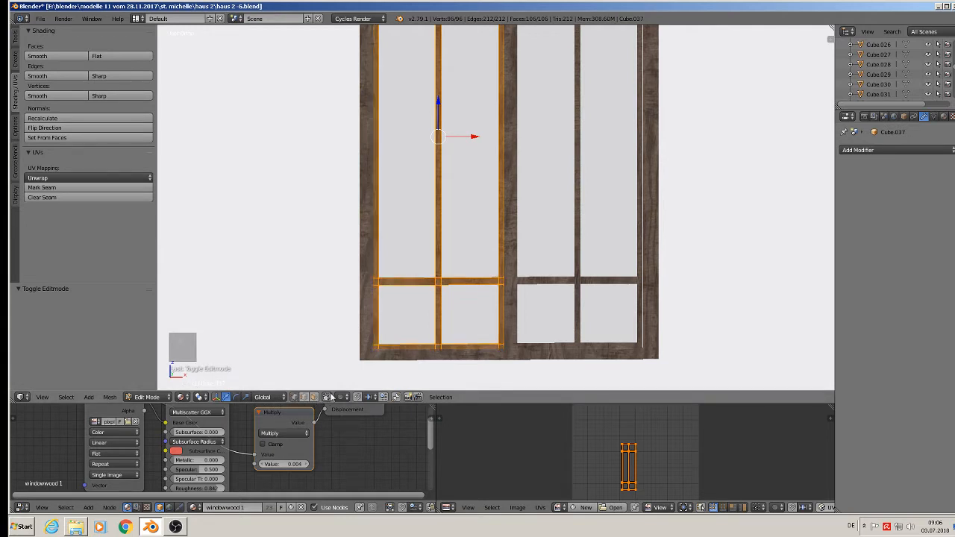
key("b")
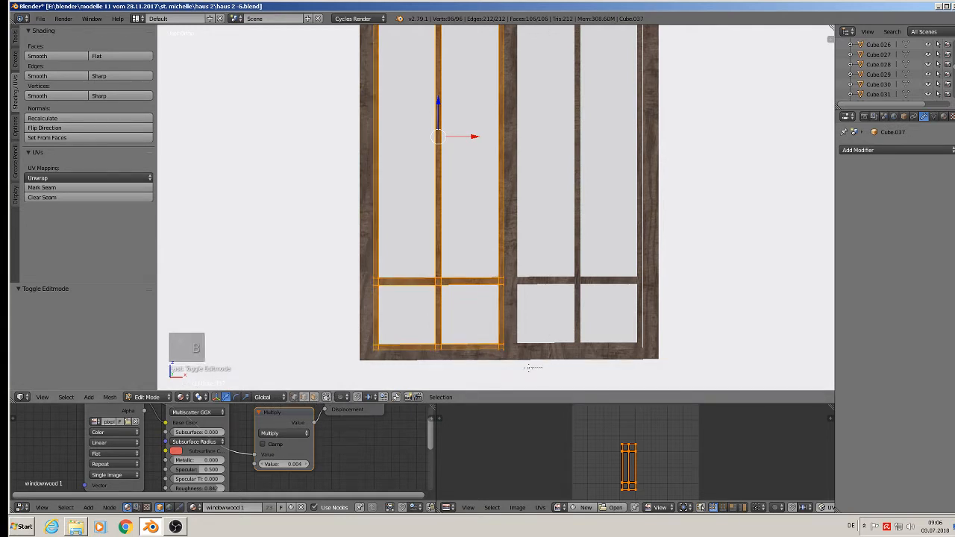
left_click_drag(544, 363, 353, 331)
key("x")
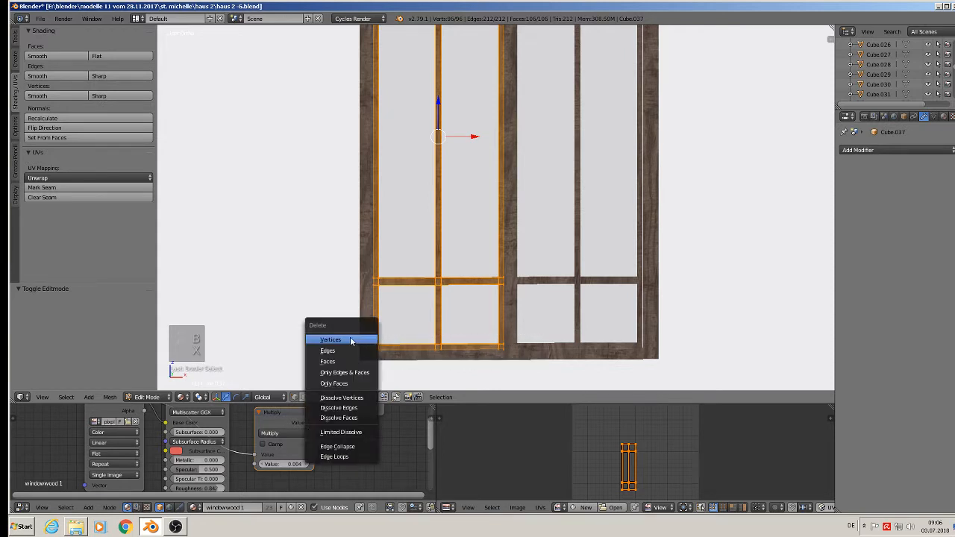
key("a")
key("v")
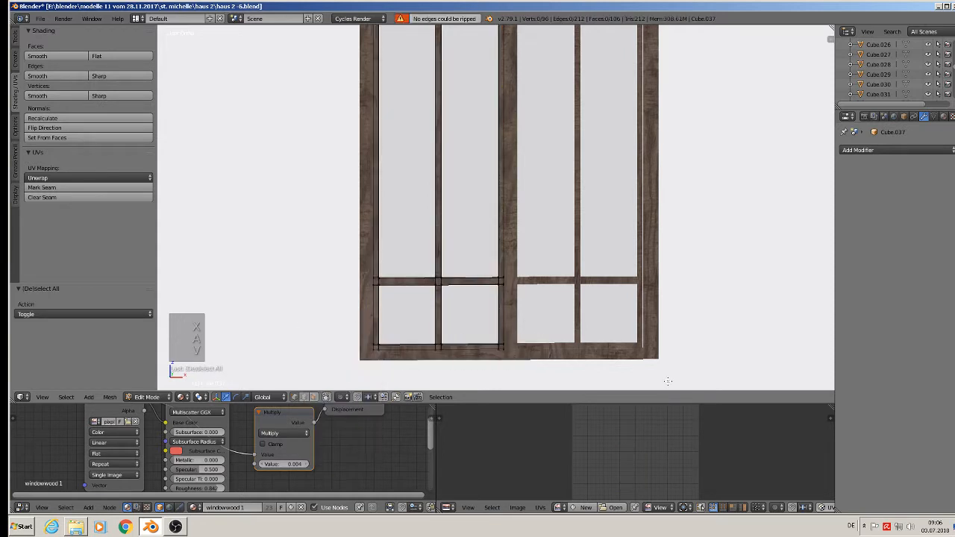
Delete the vertices of the left sash's bottom rail.
key("b")
left_click_drag(511, 363, 352, 335)
key("x")
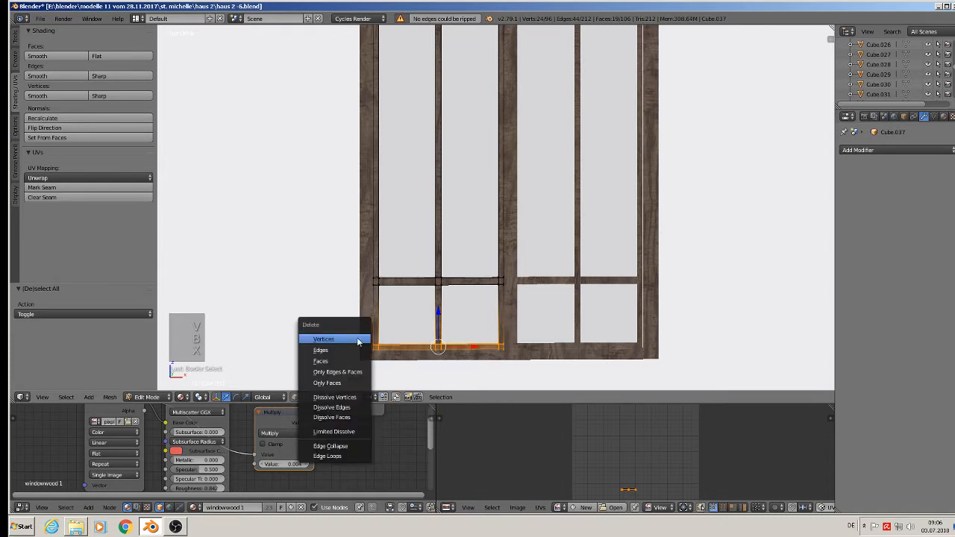
left_click(339, 334)
Move the left sash's lower crossbar down about 0.025 along Z to the bottom of the frame.
key("b")
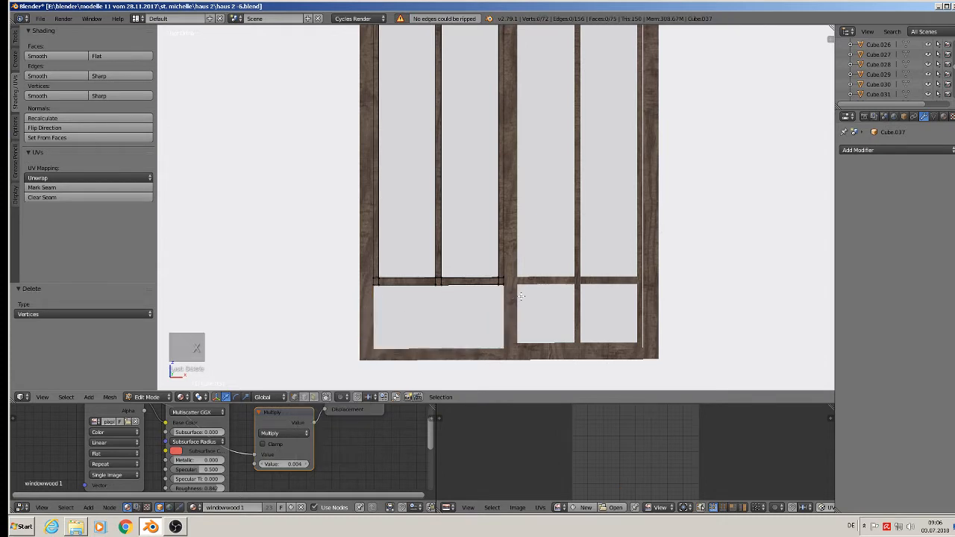
left_click_drag(309, 262, 515, 293)
key("g")
key("z")
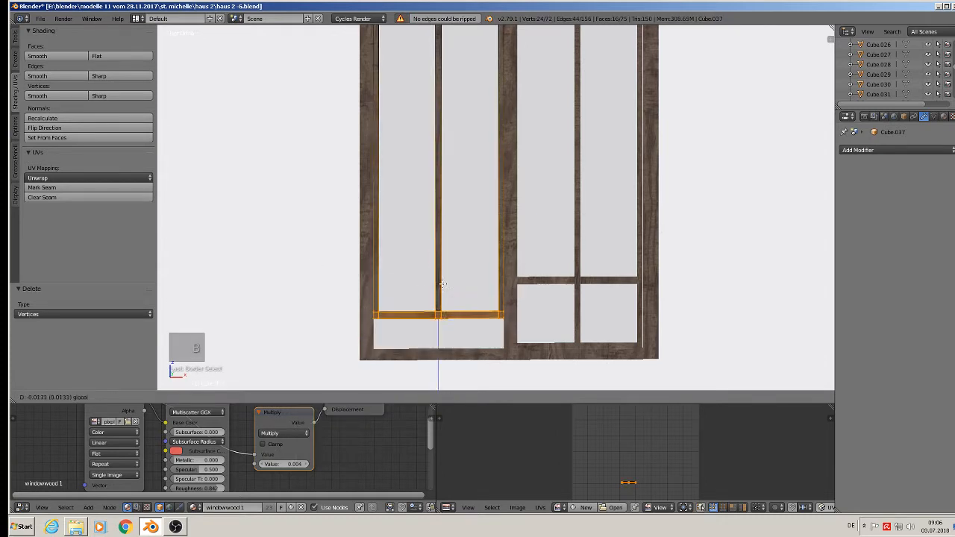
left_click(443, 315)
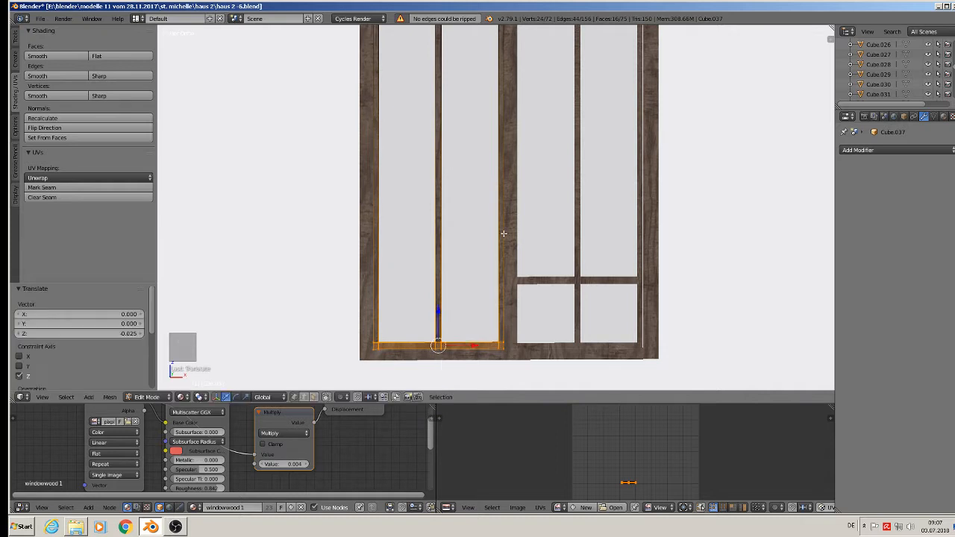
Move the left sash's upper crossbar down about 0.013 along Z.
scroll(504, 234, "down", 2)
middle_click_drag(508, 227, 491, 306, "shift")
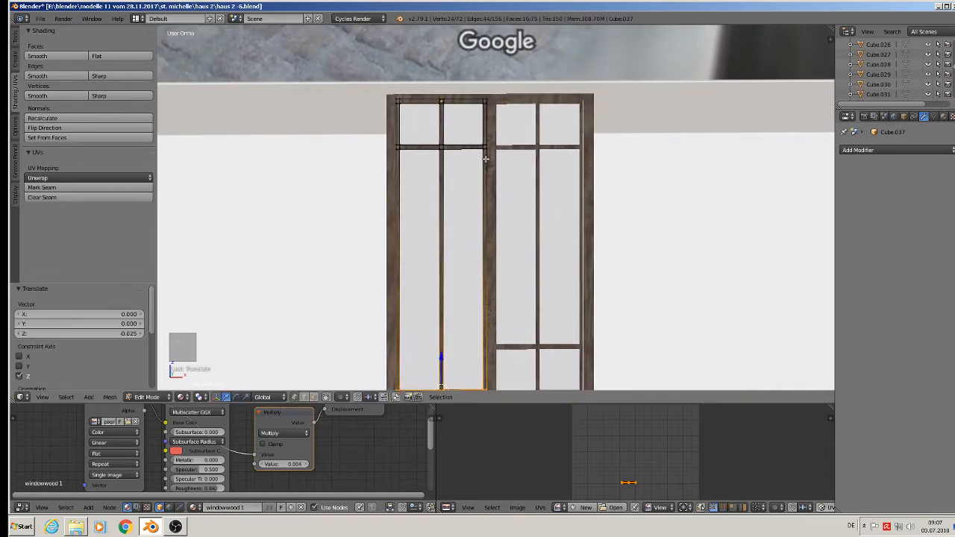
key("a")
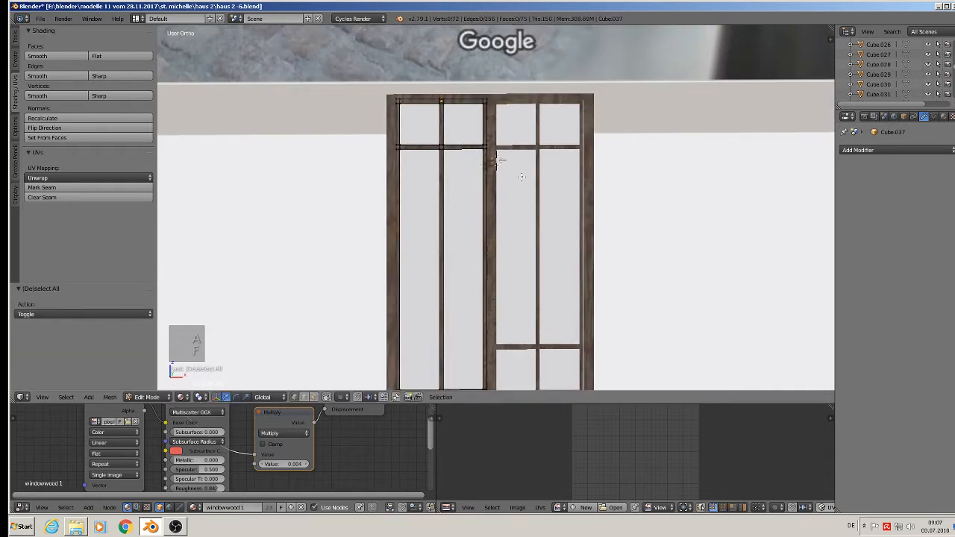
key("b")
key("b")
left_click_drag(490, 159, 386, 134)
scroll(481, 158, "down", 3)
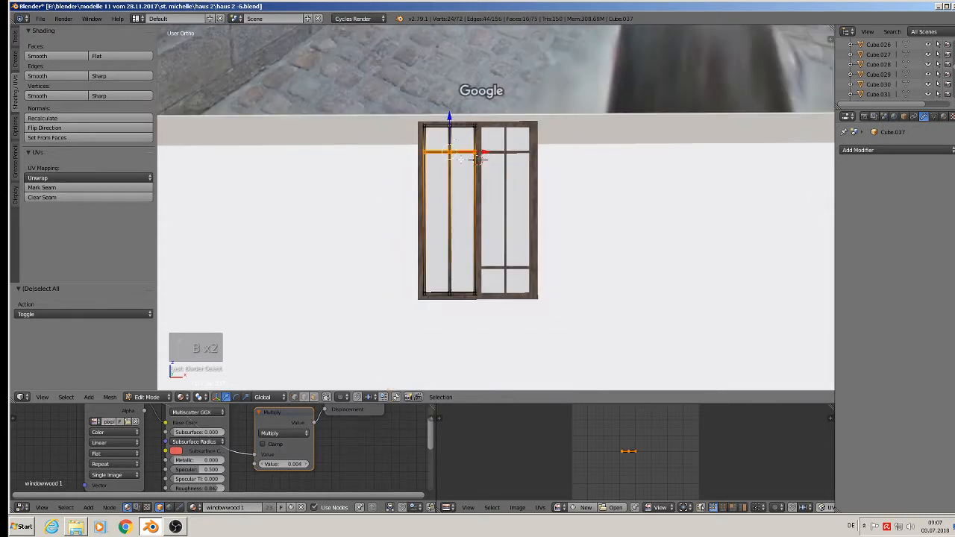
key("g")
key("z")
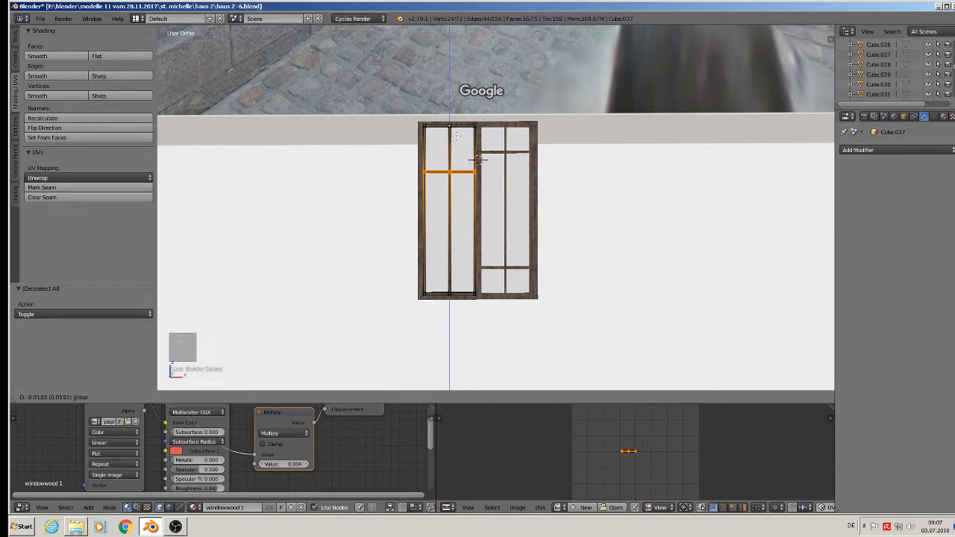
left_click(477, 160)
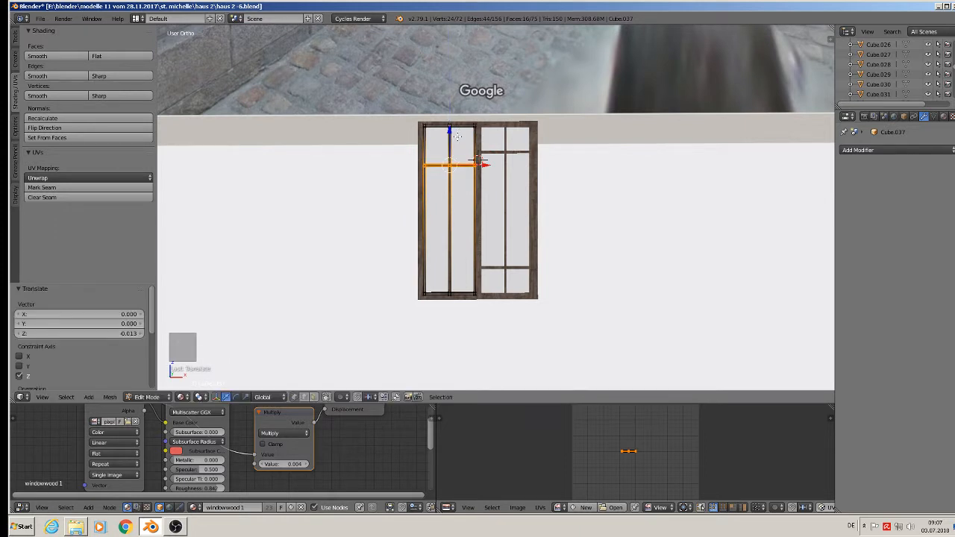
Duplicate the left sash's upper crossbar and place the copy about 0.074 lower along Z, leaving nothing selected.
key("shift+d")
left_click_drag(449, 130, 465, 208)
left_click(465, 208)
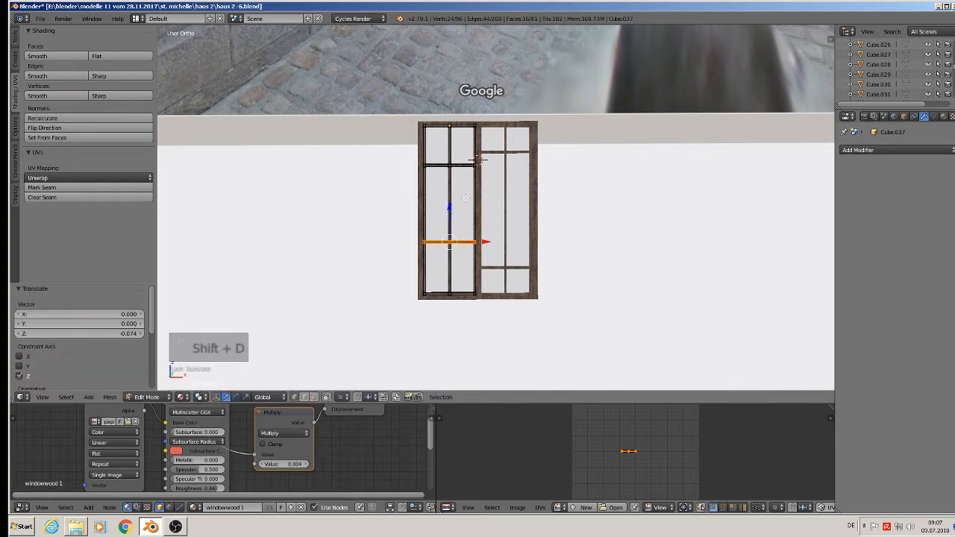
key("a")
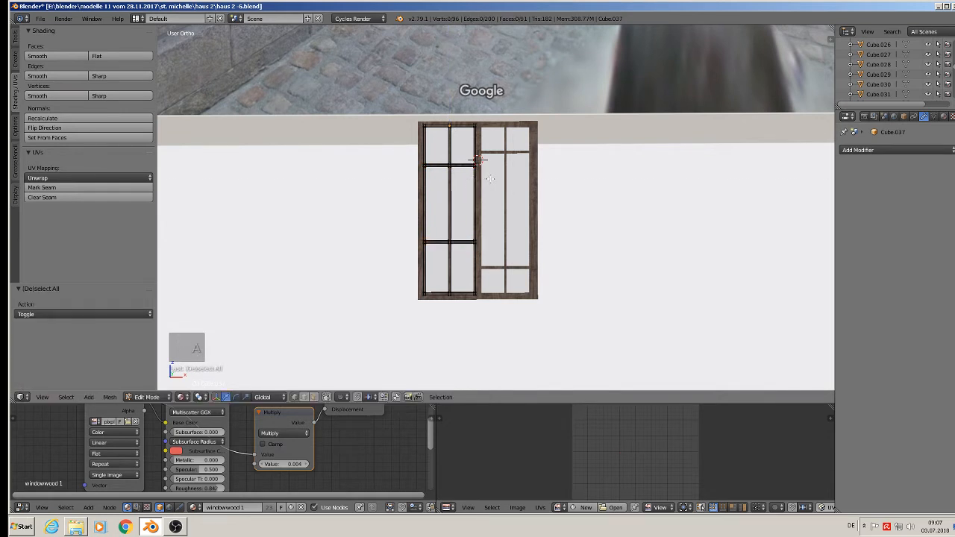
Move the left sash's upper crossbar up along Z, level with the right sash's upper crossbar, and clear the selection.
key("b")
left_click_drag(479, 176, 395, 157)
left_click_drag(451, 135, 458, 123)
key("a")
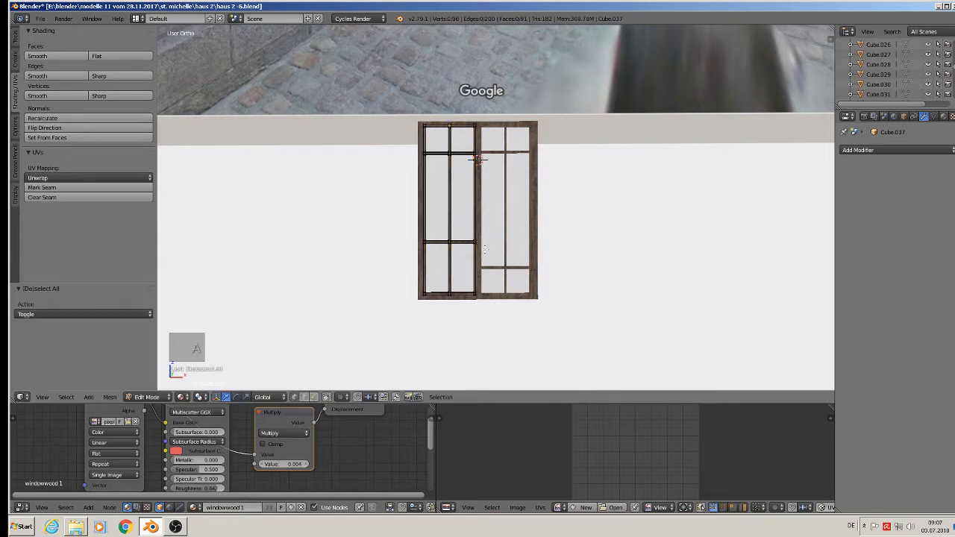
Move the left sash's lower crossbar up along Z to one pane height below the upper crossbar, leaving nothing selected.
key("h")
left_click(485, 250)
key("b")
left_click_drag(486, 250, 382, 215)
left_click_drag(448, 216, 462, 159)
key("a")
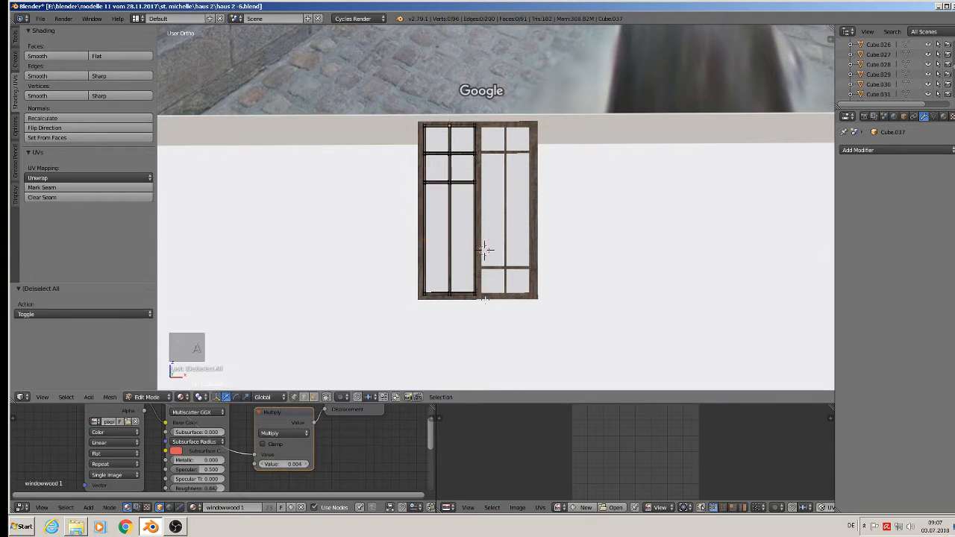
Move the left sash's bottom rail up about 0.081 along Z to close off the third row of panes, and leave mesh editing.
key("b")
left_click_drag(391, 273, 479, 301)
left_click_drag(450, 267, 451, 182)
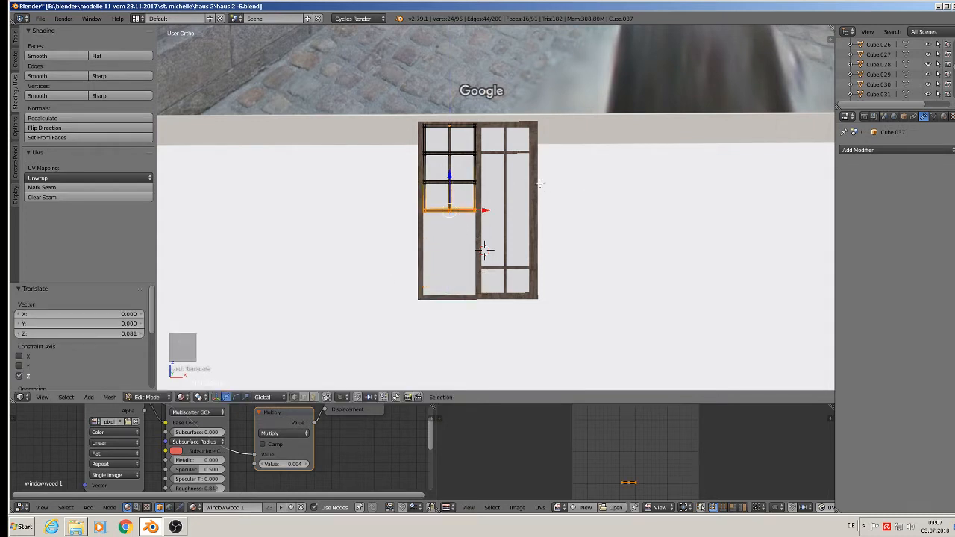
key("Tab")
Delete the old right sash with the tall middle panes.
right_click(505, 153)
key("x")
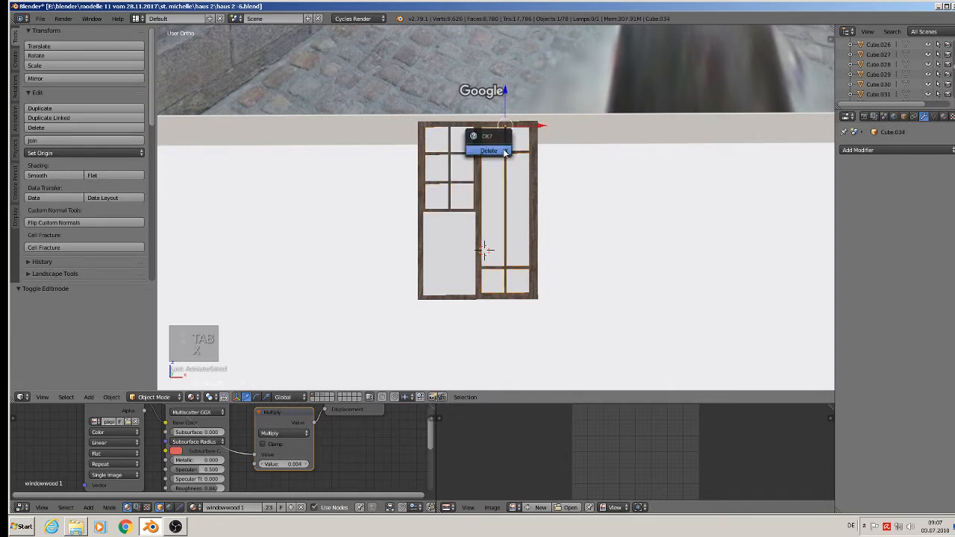
left_click(504, 154)
Duplicate the reworked left sash and move the copy about 0.054 along X into the right half of the frame.
right_click(440, 162)
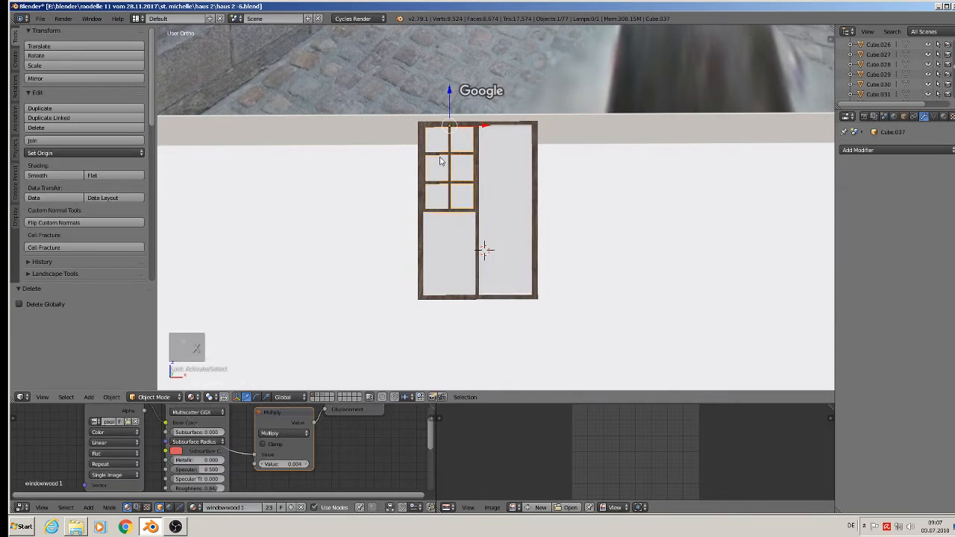
key("shift+d")
right_click(483, 131)
key("g")
key("x")
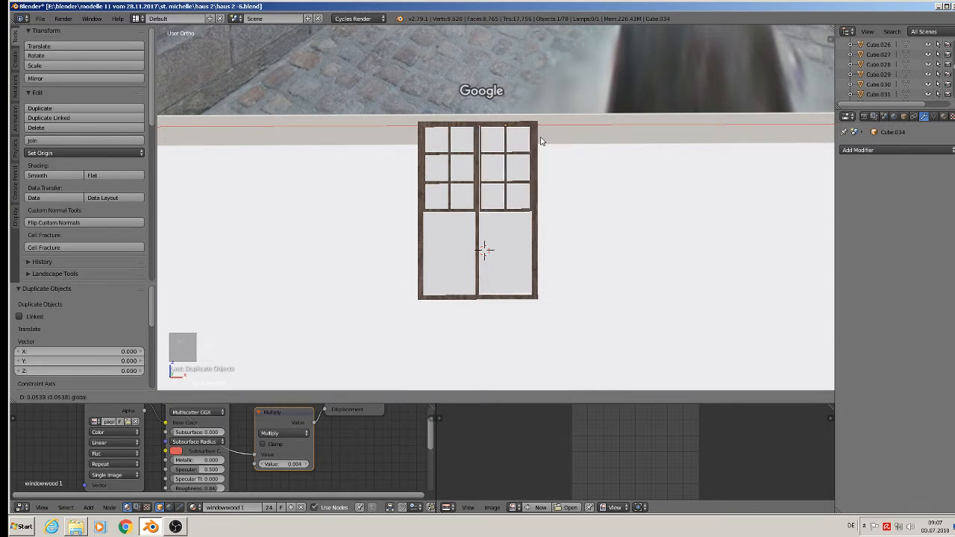
left_click(541, 155)
Move the bottom of the outer window frame up about 0.082 along Z to sit just under the shortened sashes.
right_click(491, 300)
right_click(486, 293)
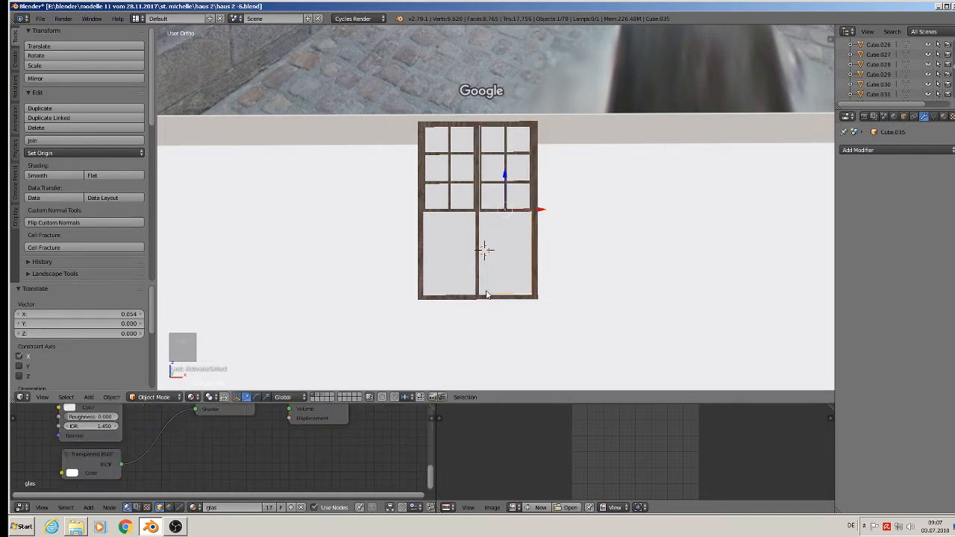
key("Tab")
key("Tab")
right_click(485, 301)
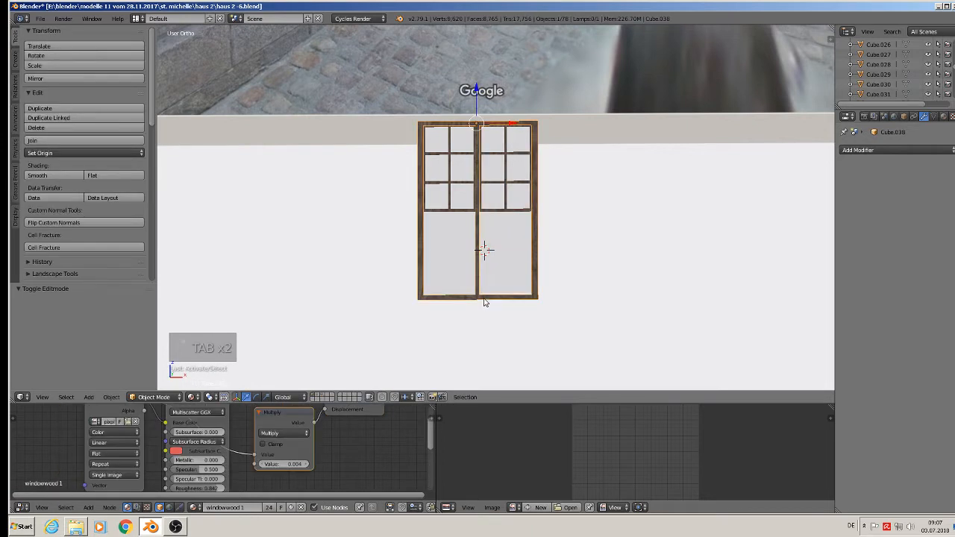
key("Tab")
key("a")
key("a")
key("a")
key("a")
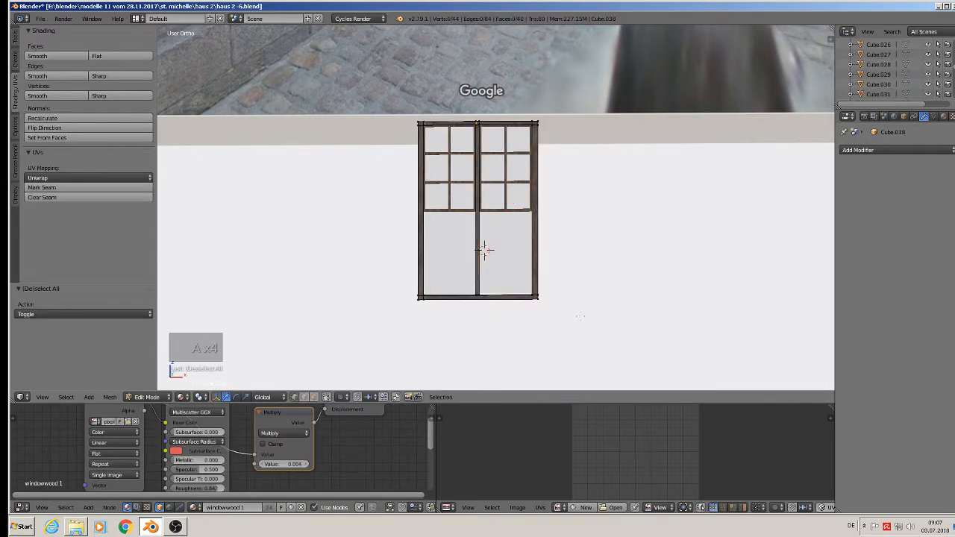
key("b")
left_click_drag(573, 317, 333, 278)
key("g")
key("z")
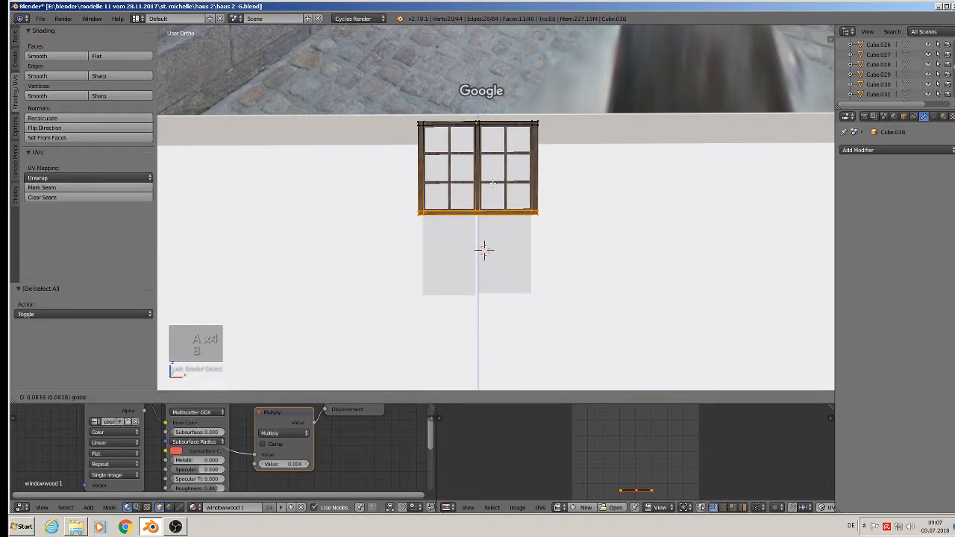
left_click(484, 250)
key("Tab")
Examine the building's windows in the reference photos placed around the model.
scroll(484, 250, "down", 8)
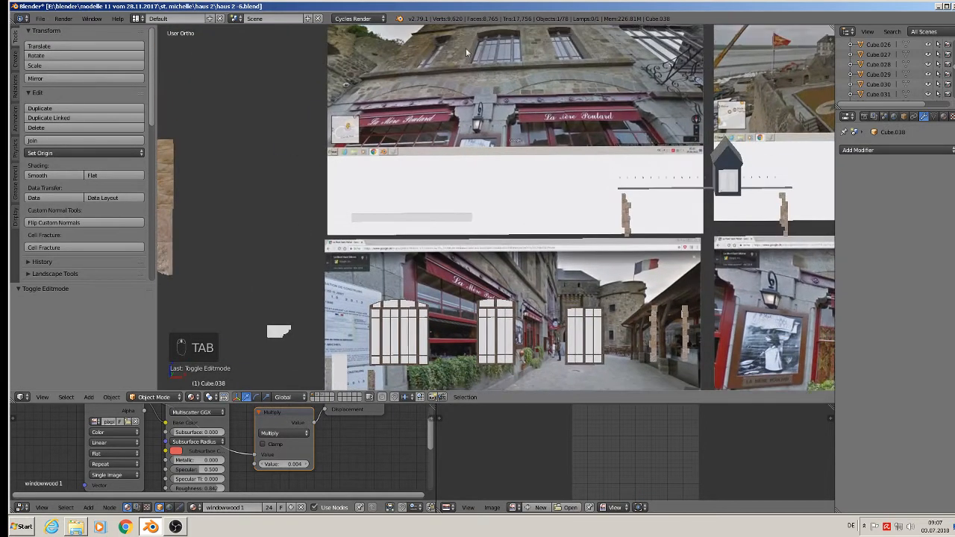
scroll(467, 52, "down", 1)
middle_click_drag(525, 204, 481, 248, "shift")
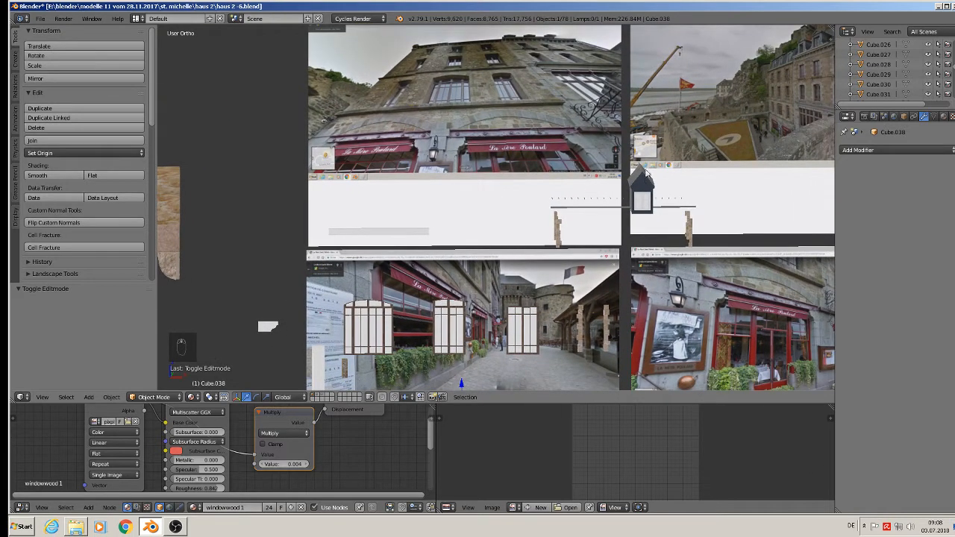
scroll(799, 195, "down", 3)
middle_click_drag(768, 174, 410, 263, "shift")
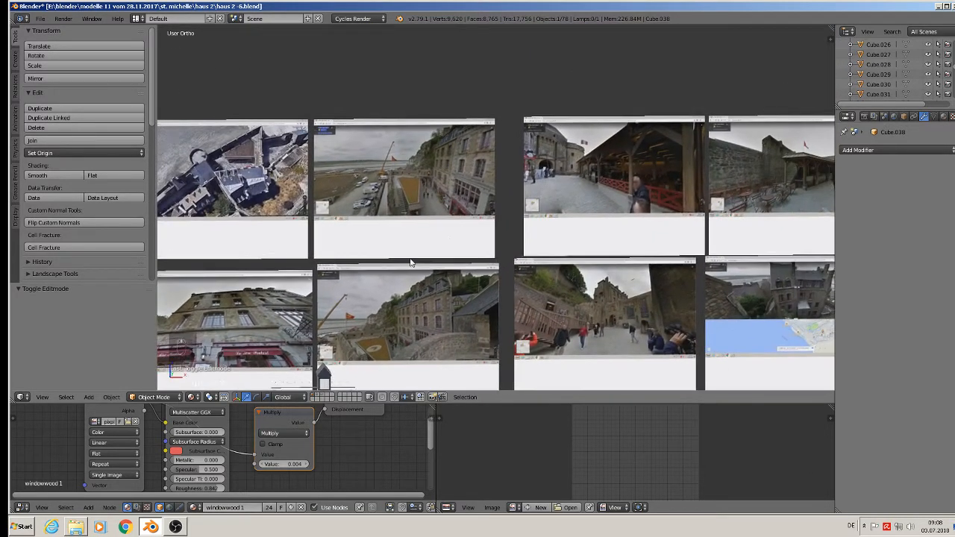
scroll(575, 260, "up", 8)
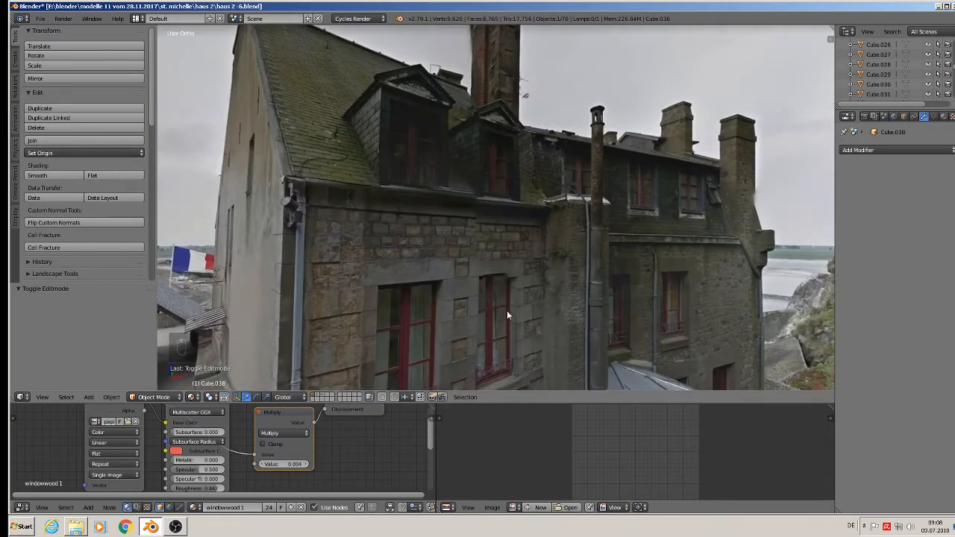
scroll(502, 336, "down", 8)
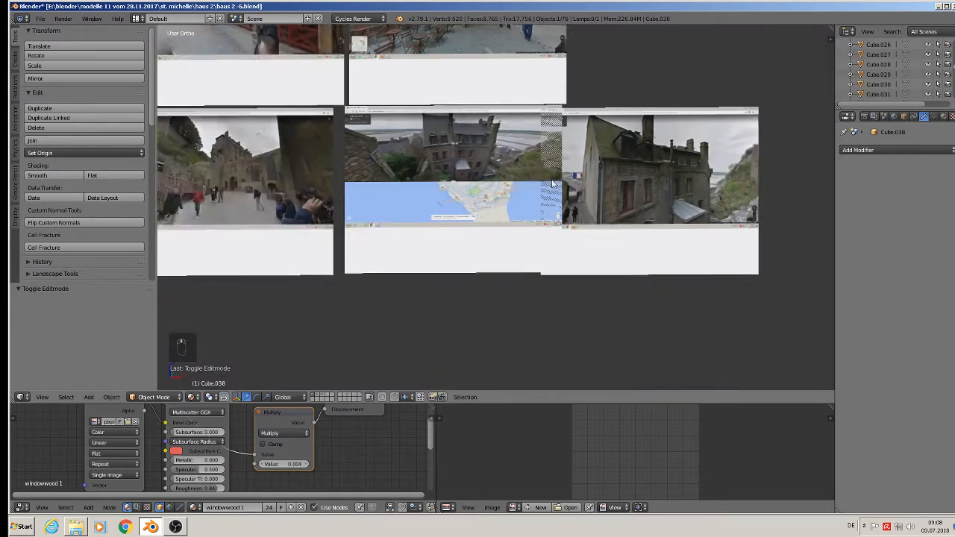
middle_click_drag(553, 183, 697, 321, "shift")
middle_click_drag(286, 174, 431, 185, "shift")
scroll(332, 212, "down", 8)
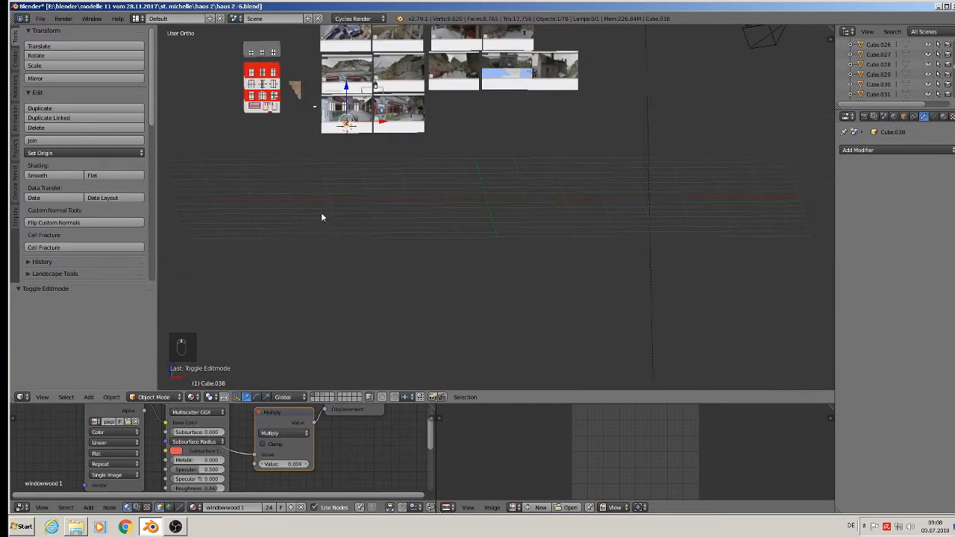
middle_click_drag(322, 217, 450, 275, "shift")
Delete the right sash and the right glass pane from the window.
scroll(348, 276, "up", 10)
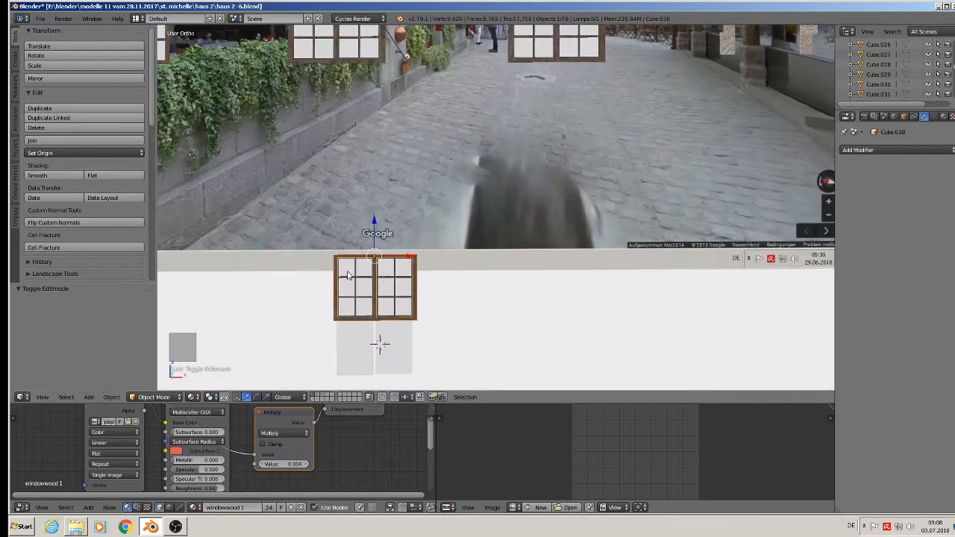
scroll(347, 275, "up", 8)
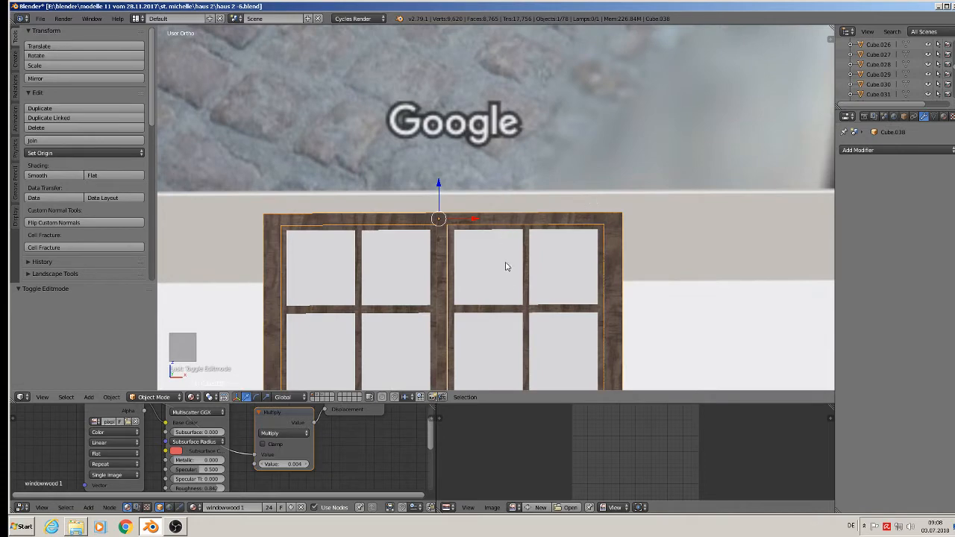
scroll(505, 268, "down", 4)
right_click(516, 295)
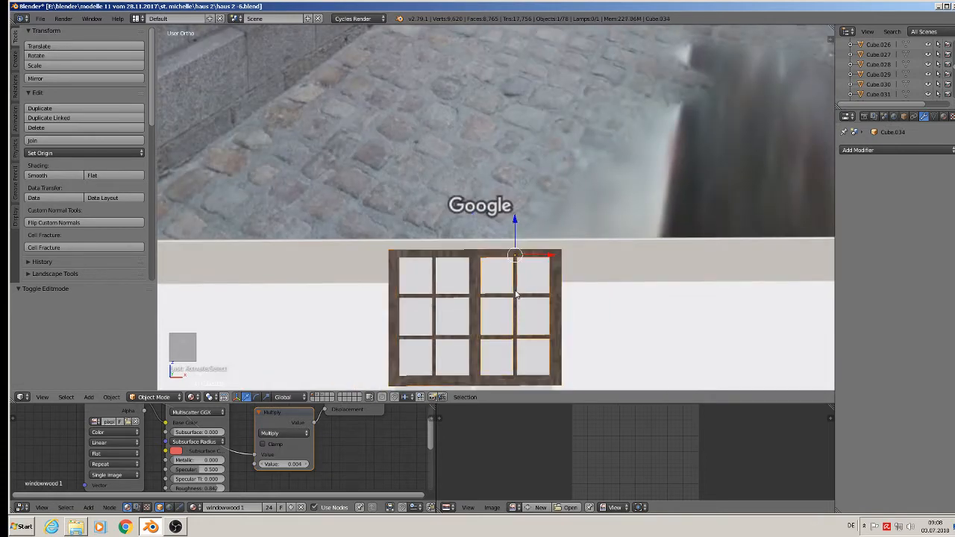
key("x")
left_click(516, 295)
middle_click_drag(516, 296, 582, 242, "shift")
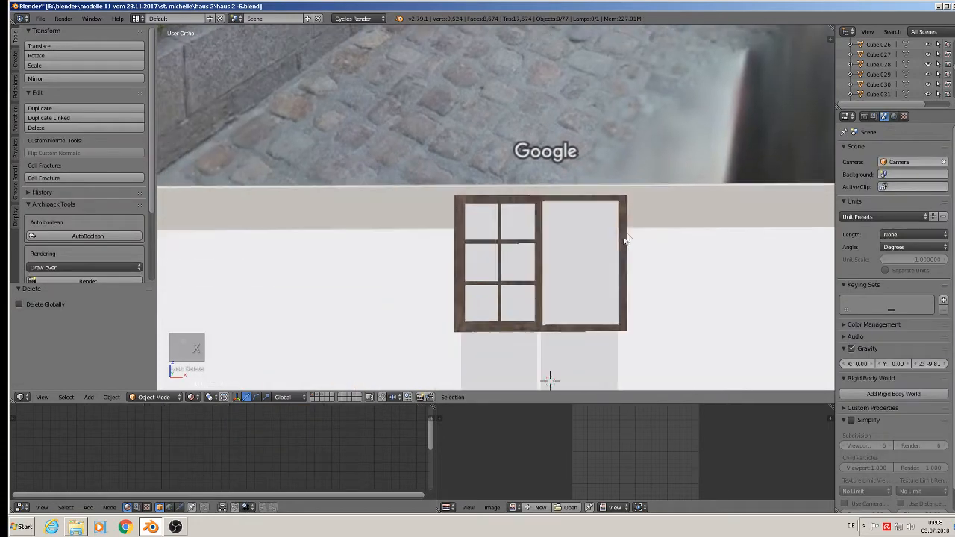
scroll(590, 305, "down", 2)
right_click(573, 340)
key("x")
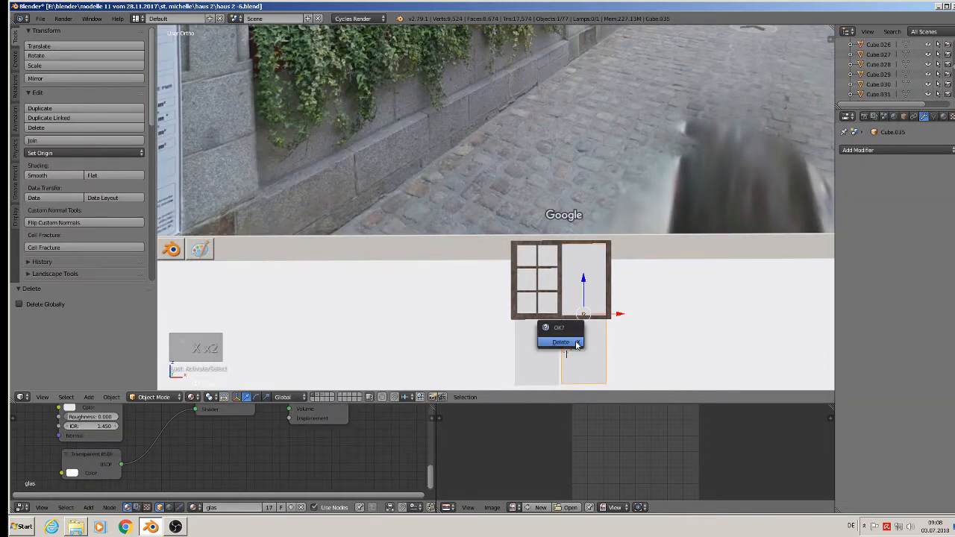
left_click(575, 341)
Delete the vertices of the outer frame's right post, leaving only the frame around the left sash.
right_click(611, 299)
key("Tab")
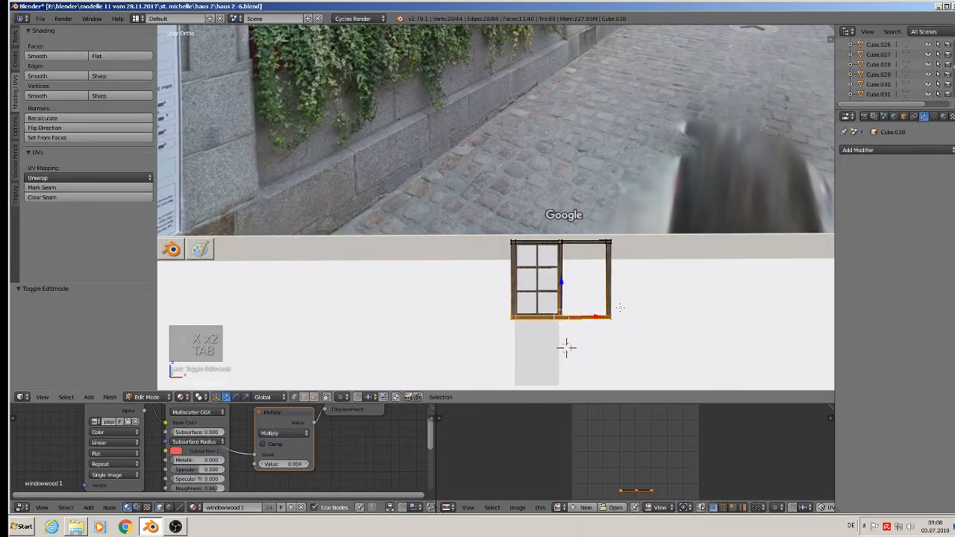
key("a")
key("b")
left_click_drag(641, 327, 595, 254)
key("x")
left_click(606, 227)
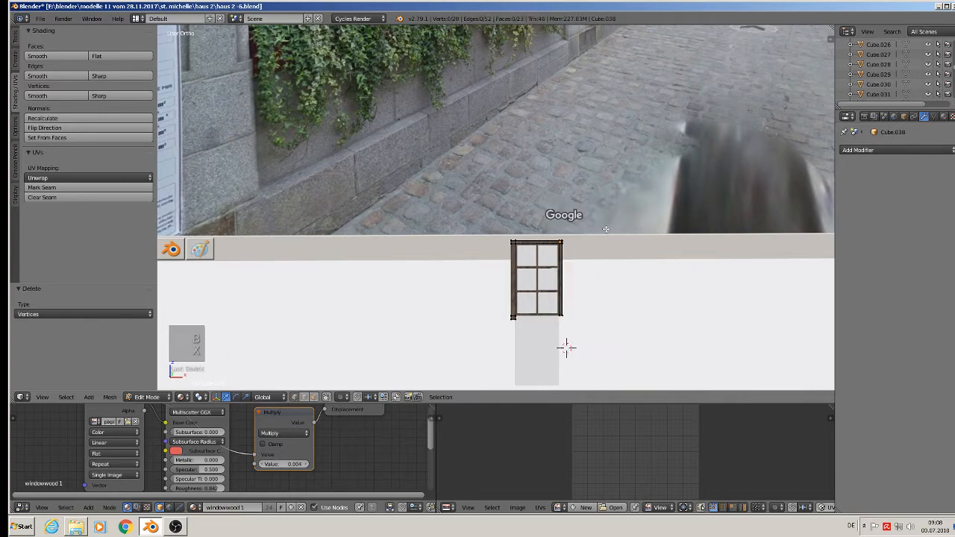
Extrude the inner side of the left post's bottom end about 0.053 along X to form a bottom rail reaching the right post.
scroll(566, 348, "up", 6)
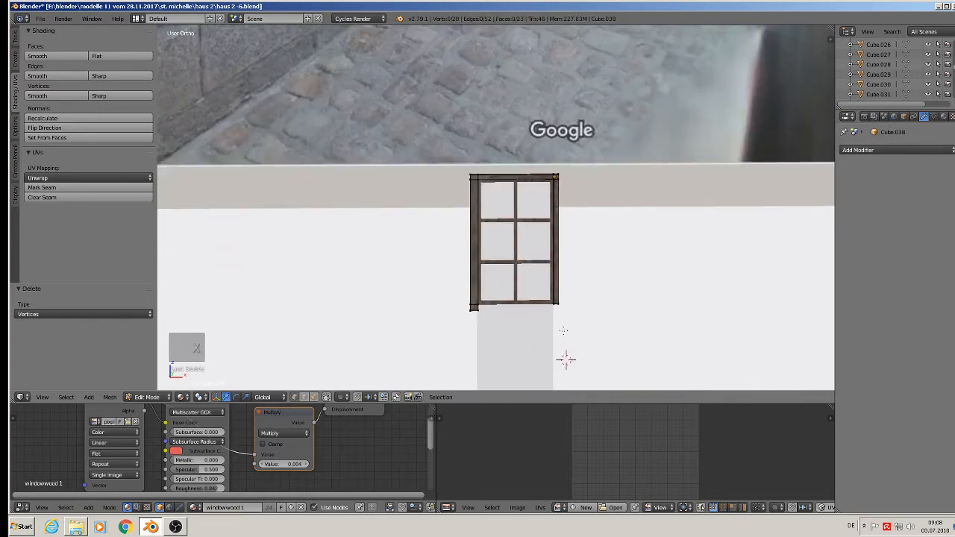
middle_click_drag(539, 325, 511, 302)
scroll(508, 309, "up", 4)
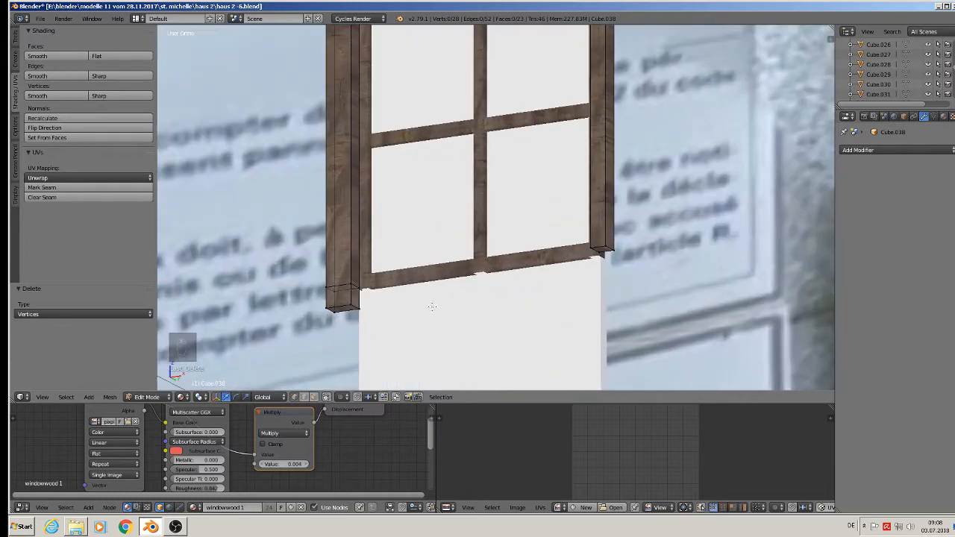
right_click(363, 291)
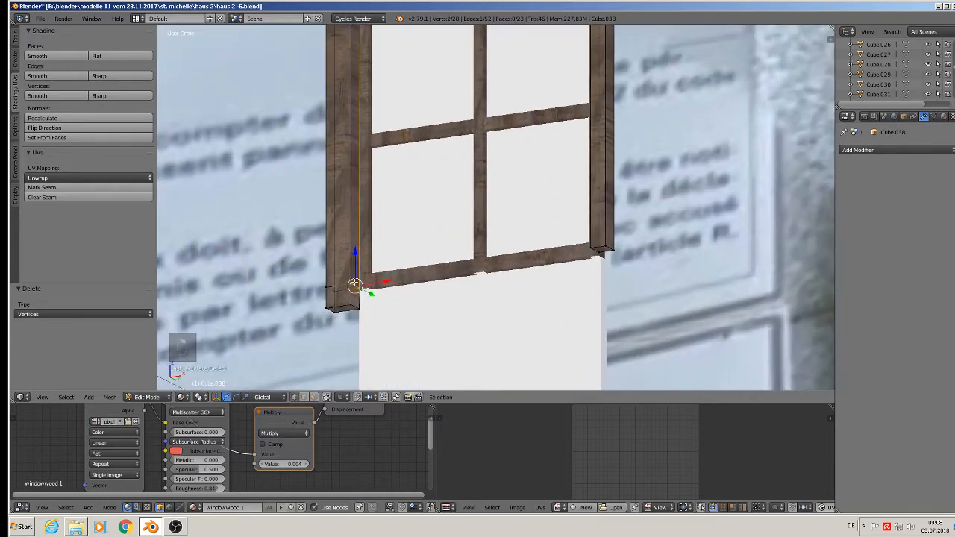
right_click(355, 312, "shift")
right_click(355, 307, "shift")
middle_click_drag(403, 314, 453, 336)
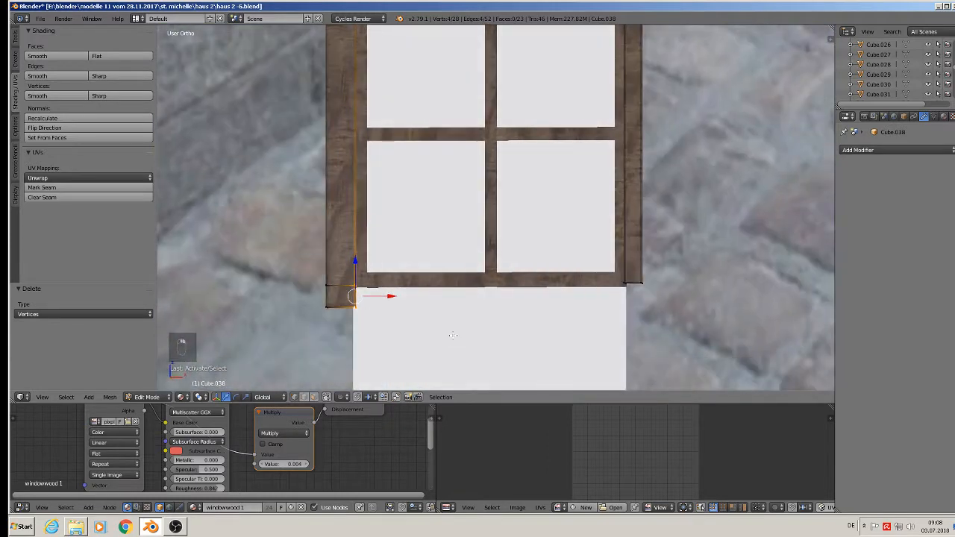
key("e")
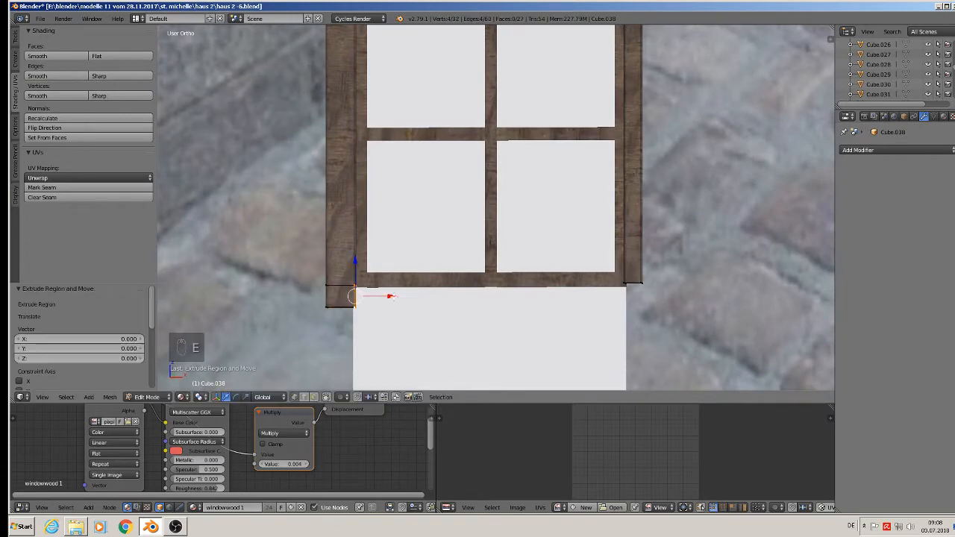
key("x")
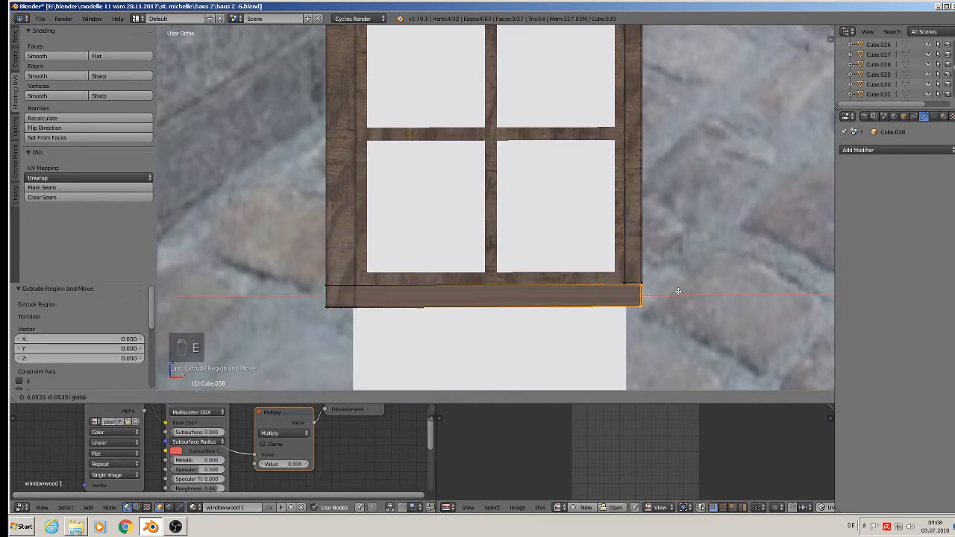
left_click(678, 291)
Fill the open end of the new bottom rail with a face and adjust the right post's lower end along Z to meet the rail.
middle_click_drag(678, 291, 599, 319)
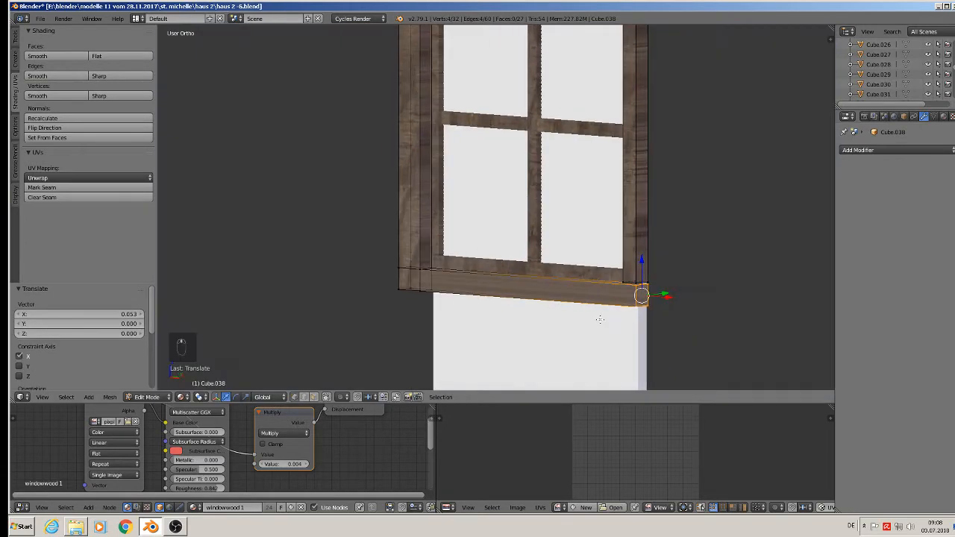
key("f")
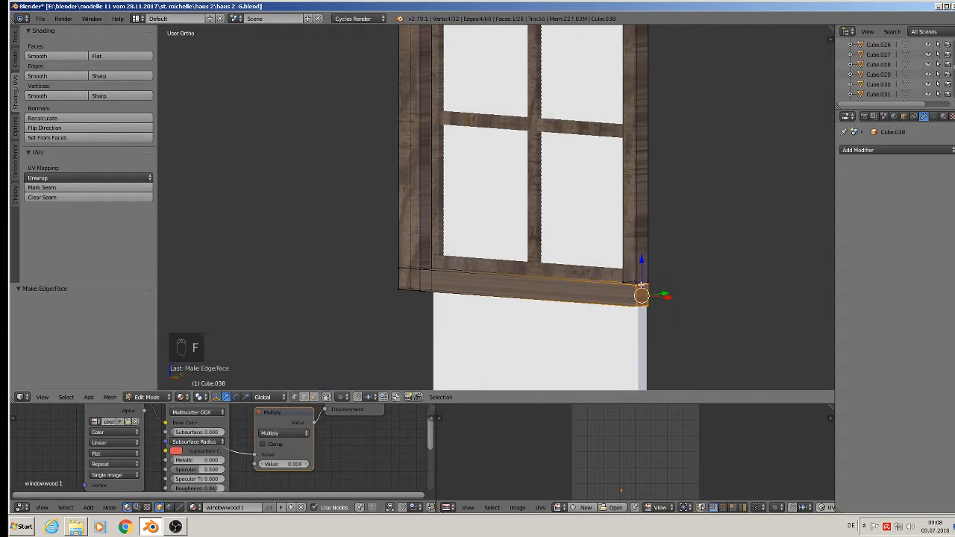
right_click(636, 283, "alt")
right_click(629, 281, "alt")
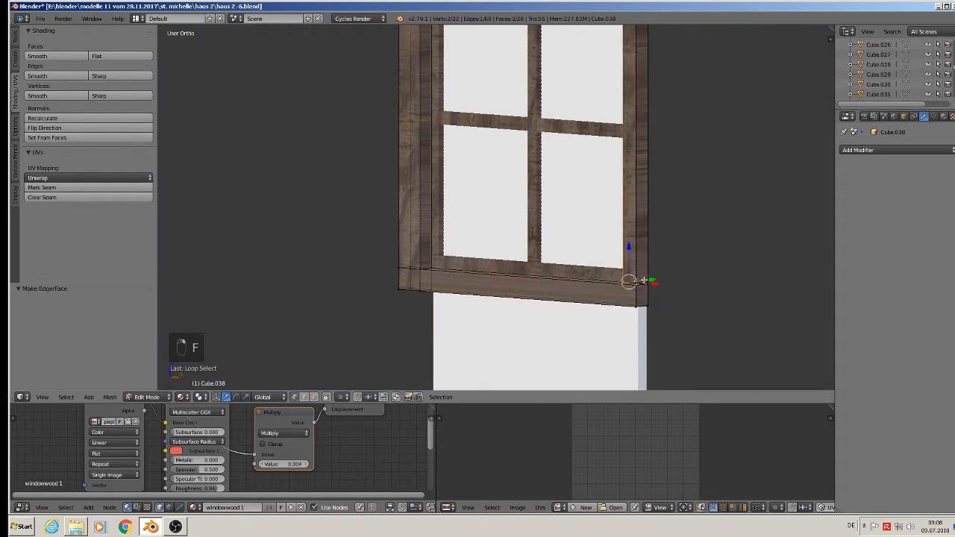
right_click(635, 280)
left_click(635, 281)
left_click_drag(644, 253, 639, 250)
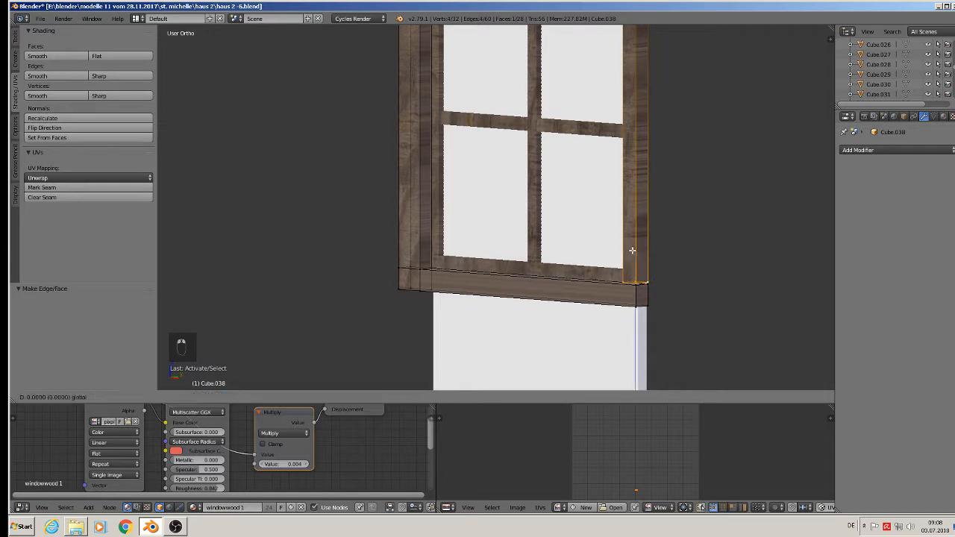
key("Tab")
Raise the bottom edge of the glass pane about 0.08 along Z so it ends inside the window's bottom rail.
middle_click_drag(580, 314, 593, 242)
scroll(650, 318, "down", 3)
scroll(559, 279, "down", 2)
right_click(559, 279)
key("Tab")
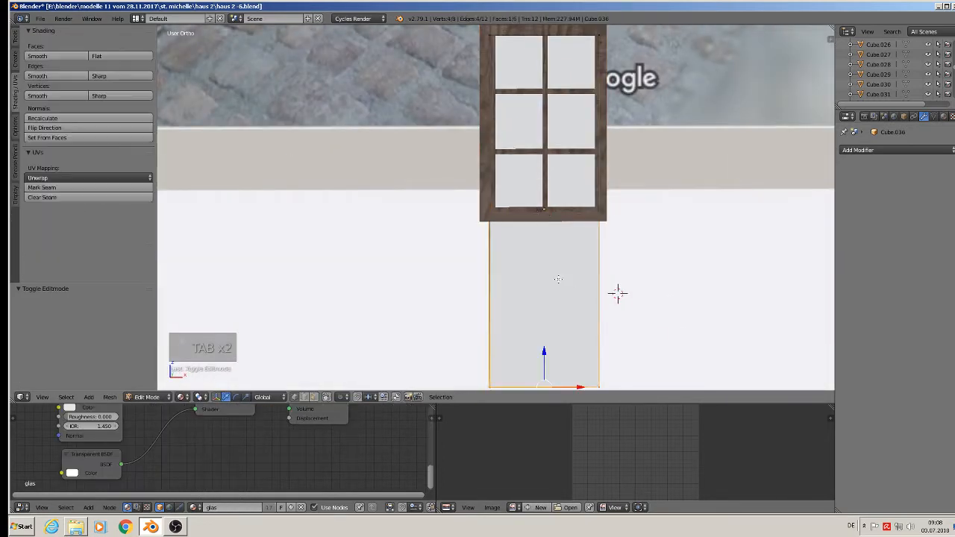
scroll(557, 321, "down", 1)
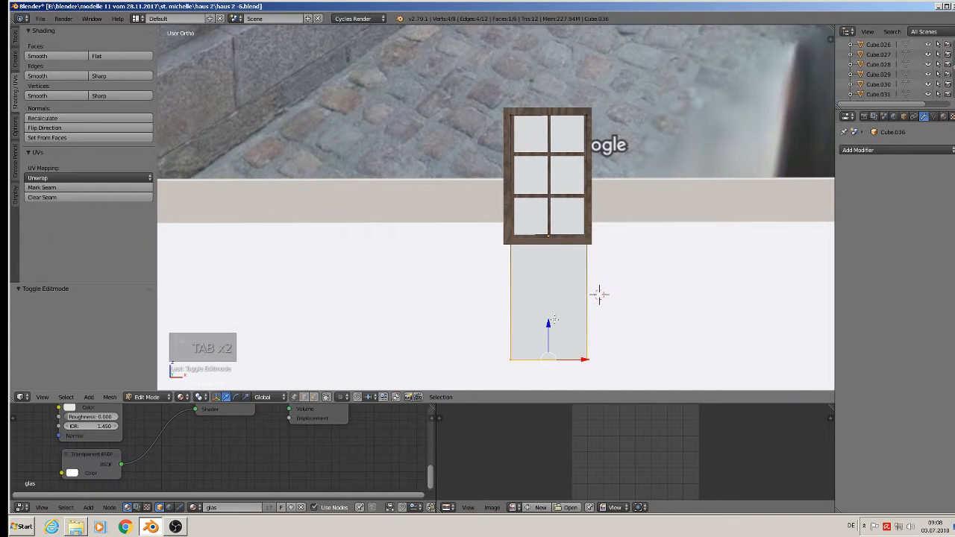
type("gz0.08")
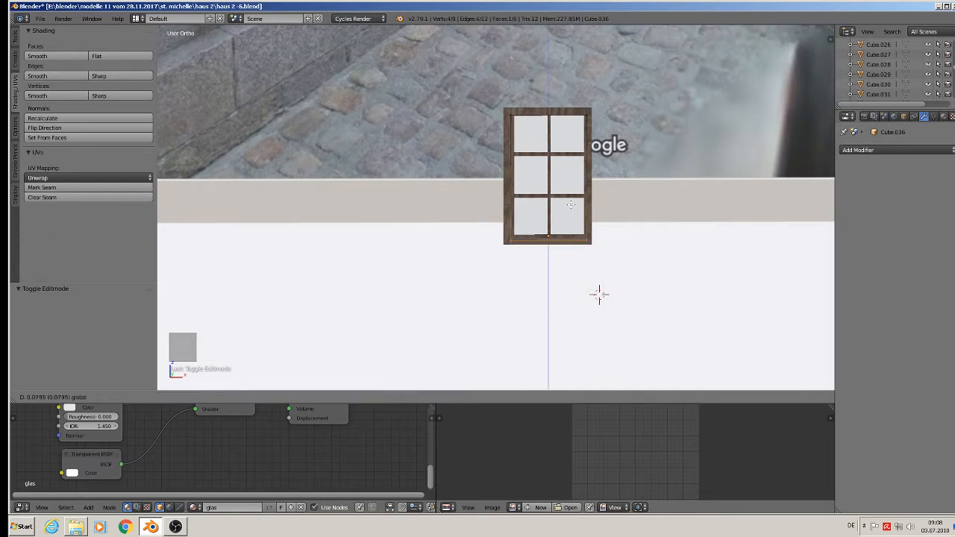
key("Return")
key("Tab")
Join the glass pane, the sash and the outer frame of the small window into one object.
middle_click_drag(571, 204, 568, 294)
scroll(549, 255, "down", 4)
scroll(516, 241, "up", 3)
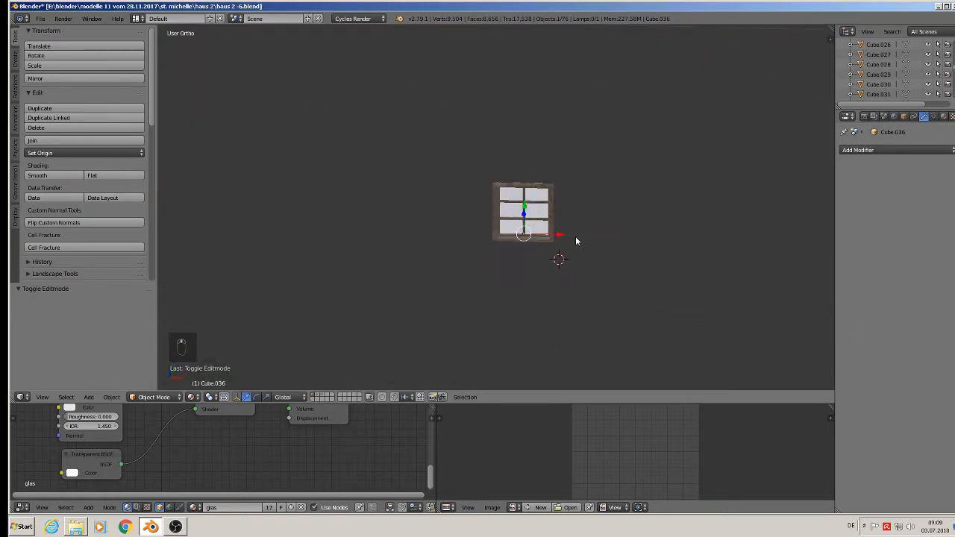
middle_click_drag(516, 241, 474, 153)
scroll(482, 188, "up", 4)
right_click(480, 166)
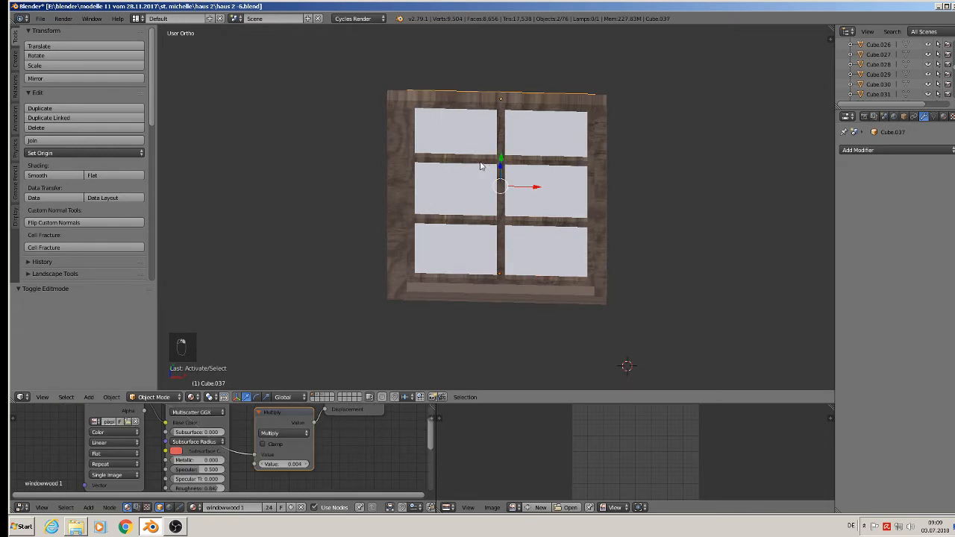
left_click(61, 140)
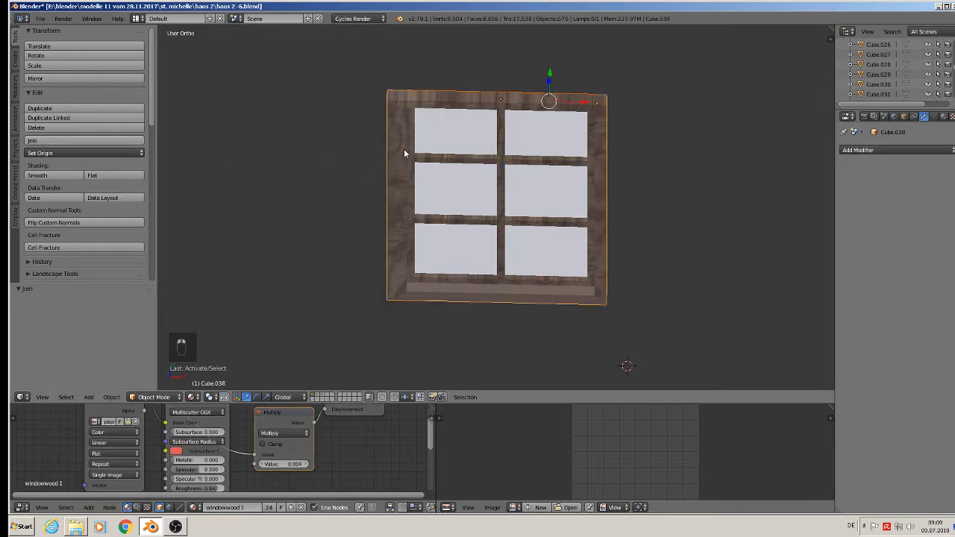
left_click(64, 142)
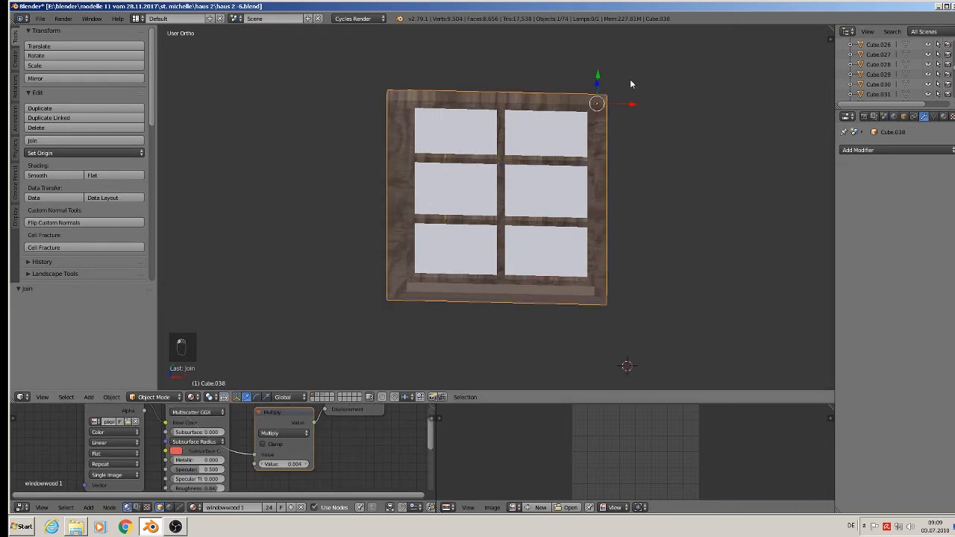
Shift the joined window about -0.021 along X.
key("g")
key("x")
left_click(552, 123)
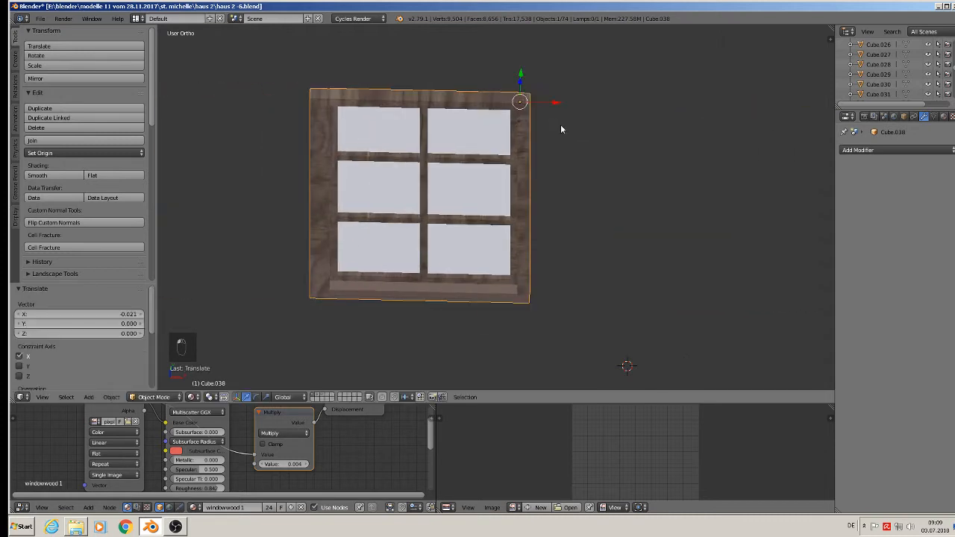
Move the joined window to layer 3 and display that layer.
scroll(612, 246, "down", 2)
scroll(613, 246, "down", 3)
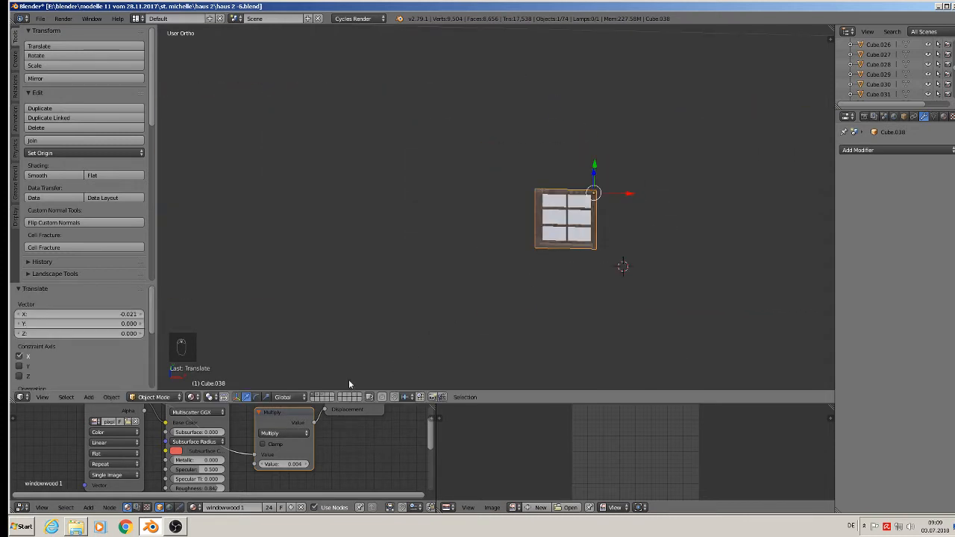
key("m")
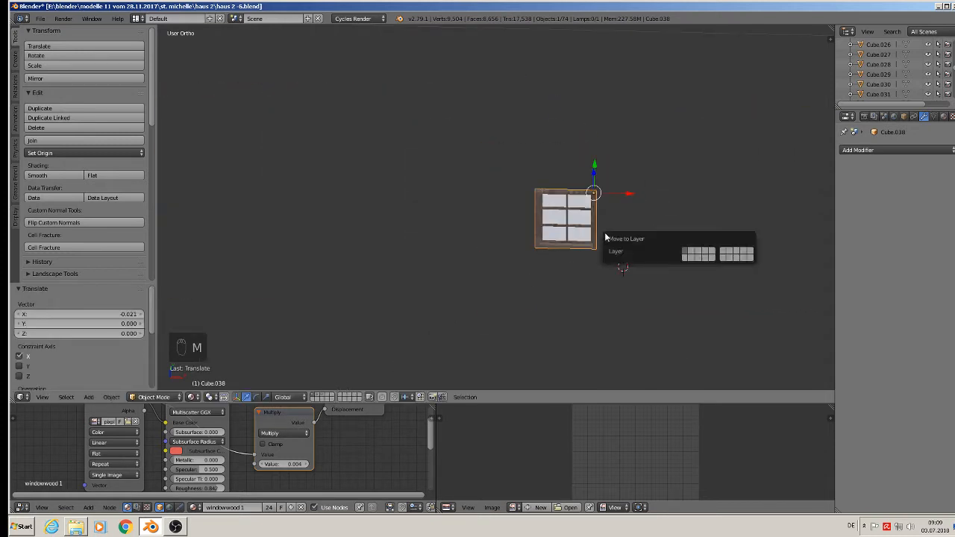
left_click(700, 254)
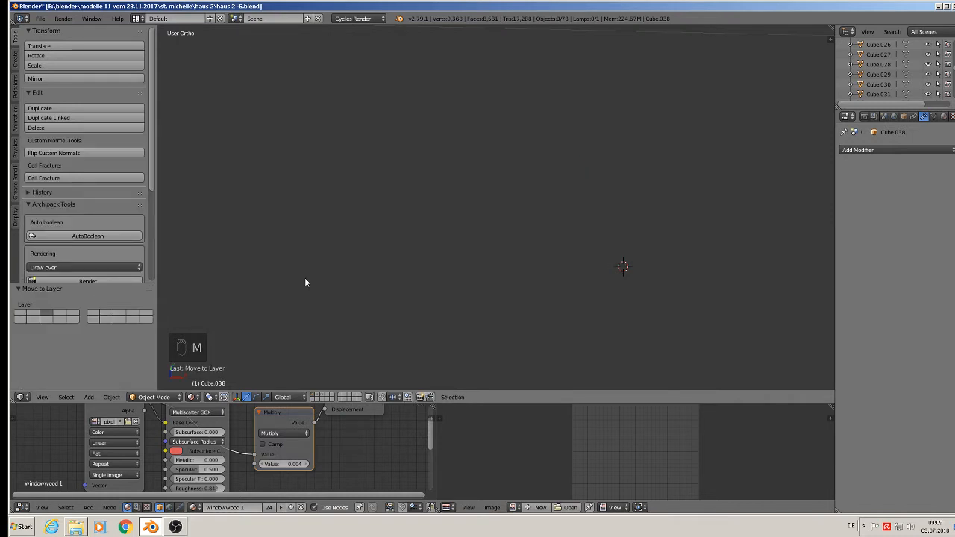
left_click(321, 396)
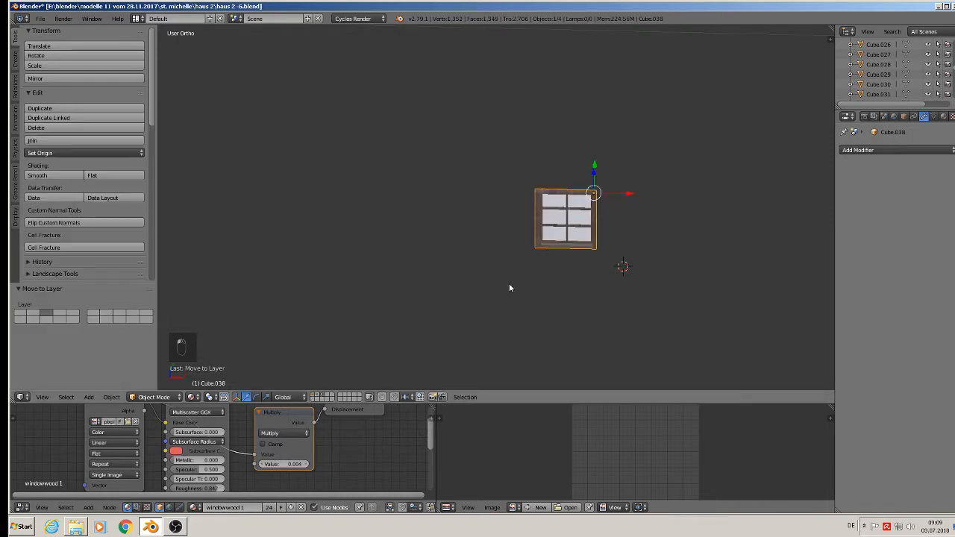
Apply the window's rotation and scale, and set its origin to its geometry.
scroll(618, 262, "down", 5)
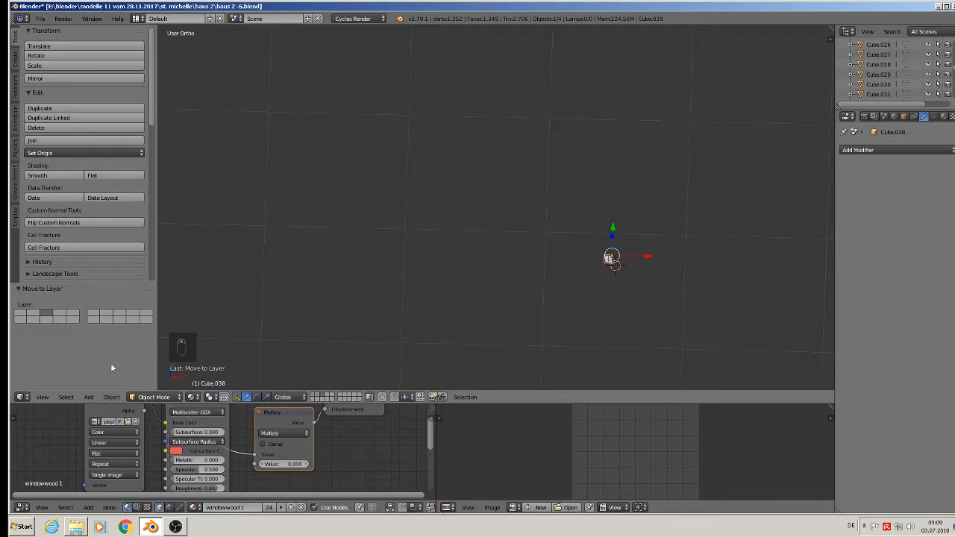
left_click(111, 397)
mouse_move(149, 321)
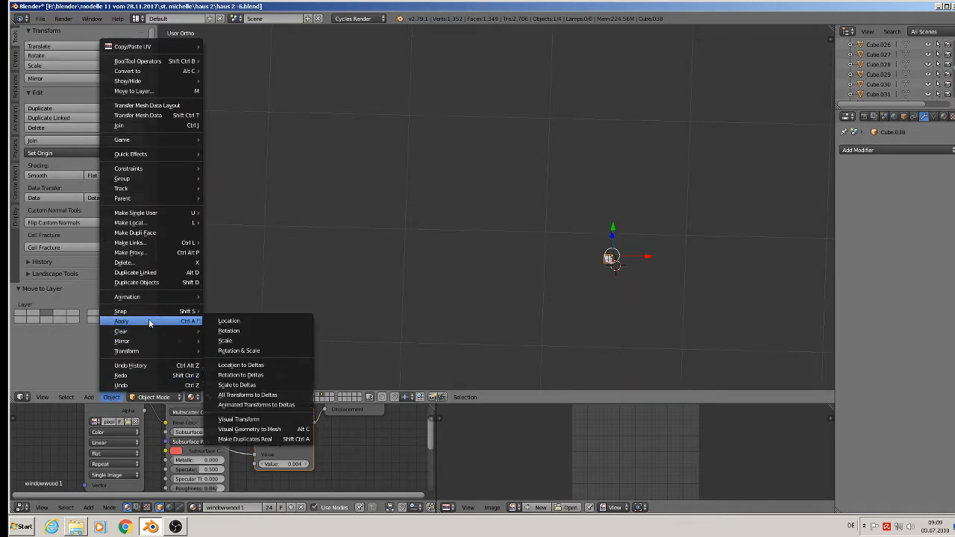
left_click(238, 351)
left_click(91, 154)
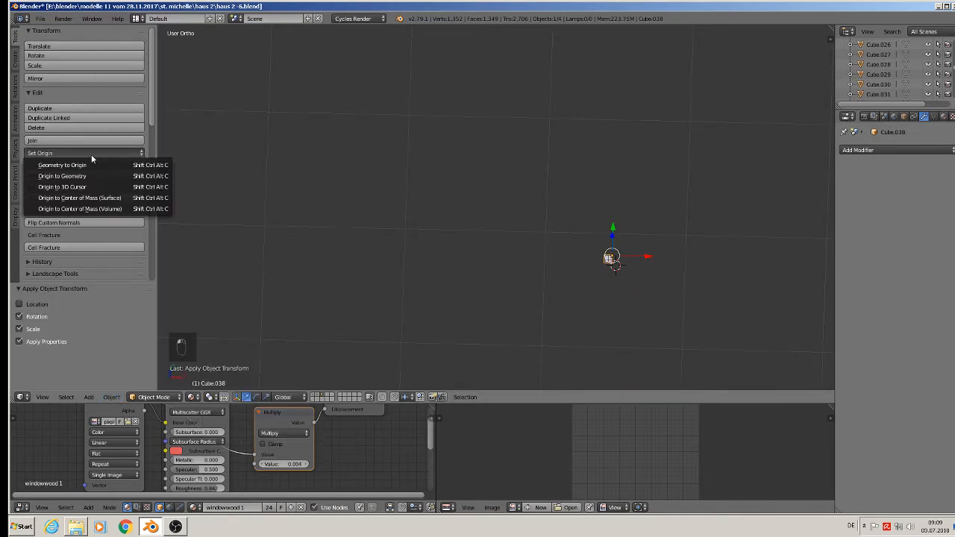
left_click(63, 176)
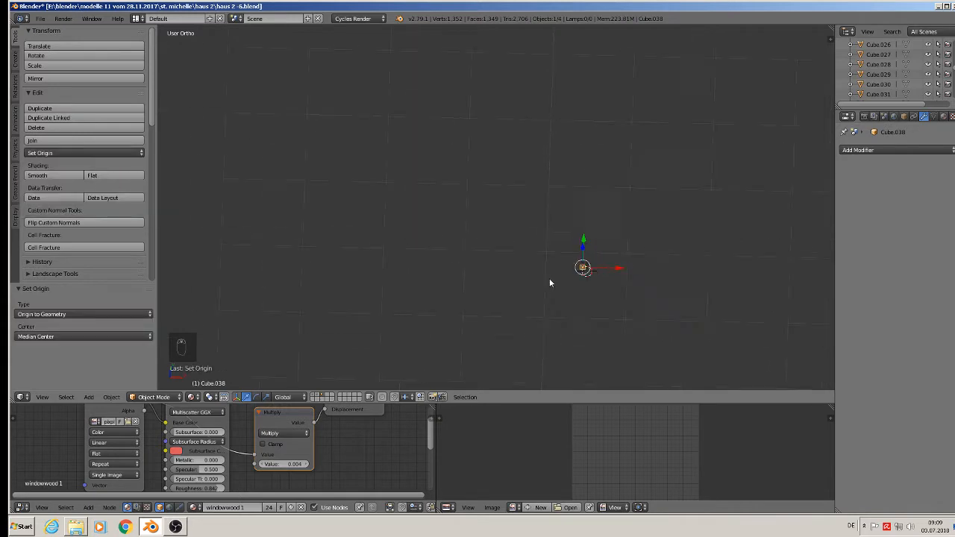
Reset the 3D cursor to the world origin and clear the window's location.
middle_click_drag(639, 295, 437, 155, "shift")
scroll(438, 166, "down", 3)
key("shift+c")
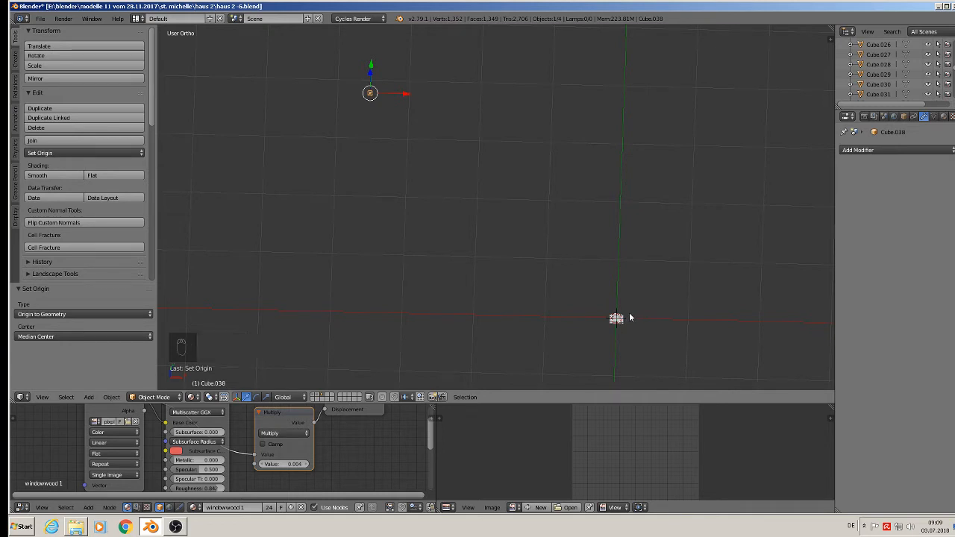
key("alt+g")
scroll(638, 326, "up", 4)
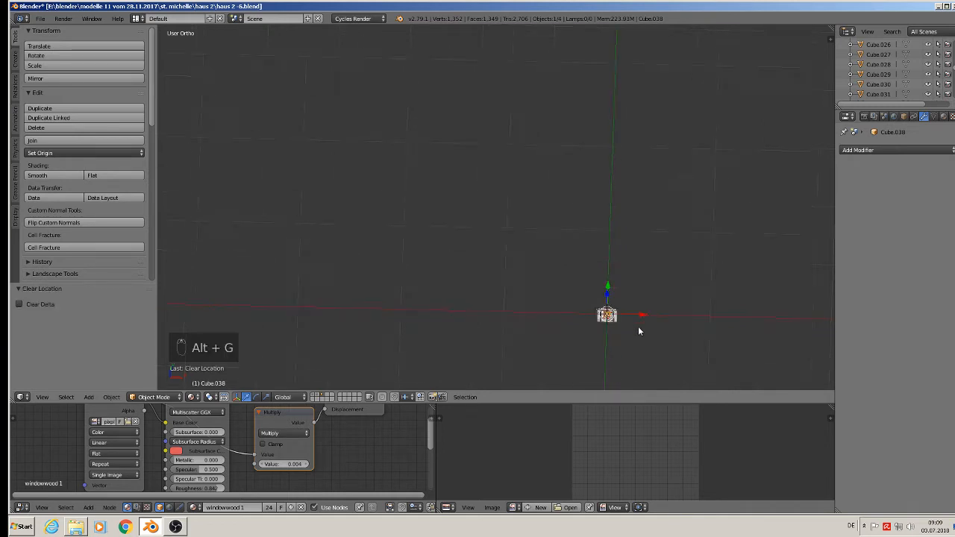
scroll(576, 284, "up", 5)
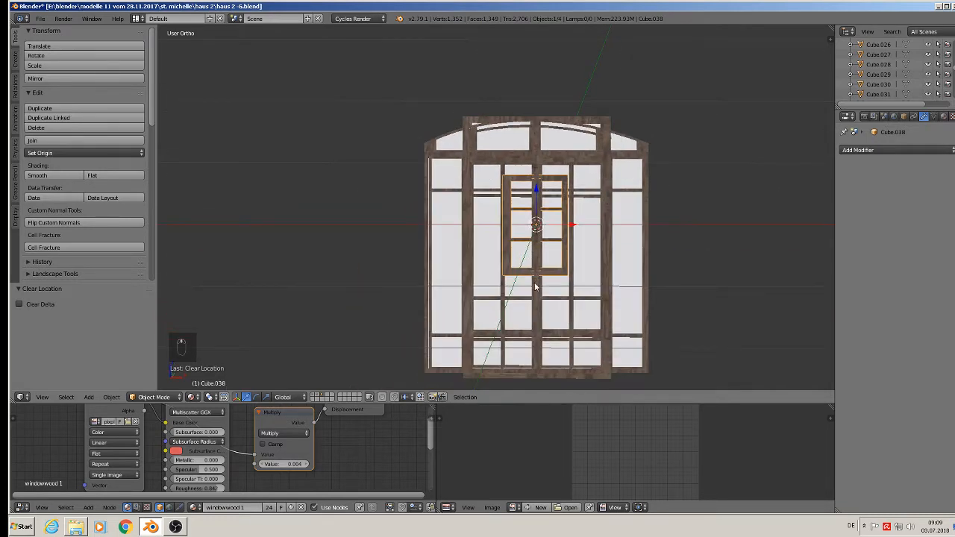
Create a new group from the small window and name it "single quad 3 counted window".
key("ctrl+g")
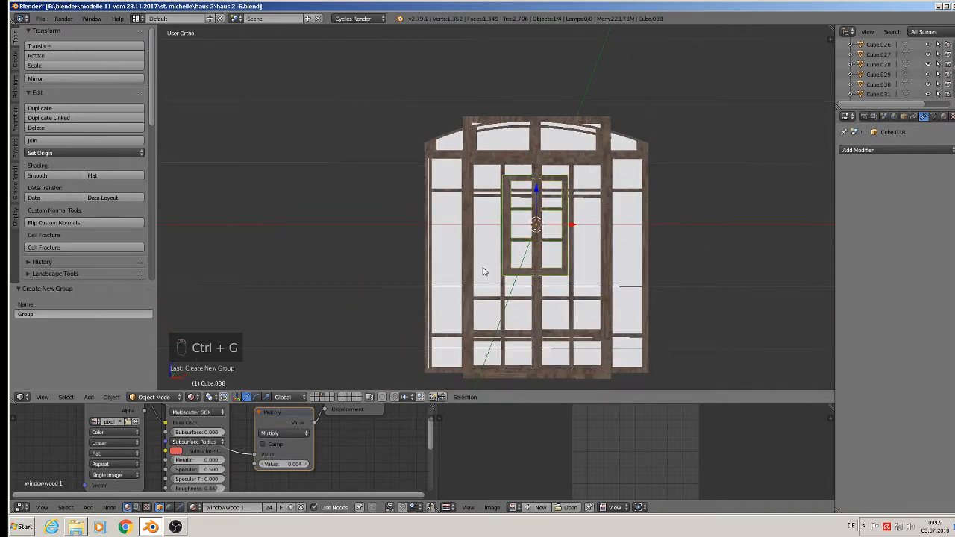
left_click(47, 314)
key("BackSpace")
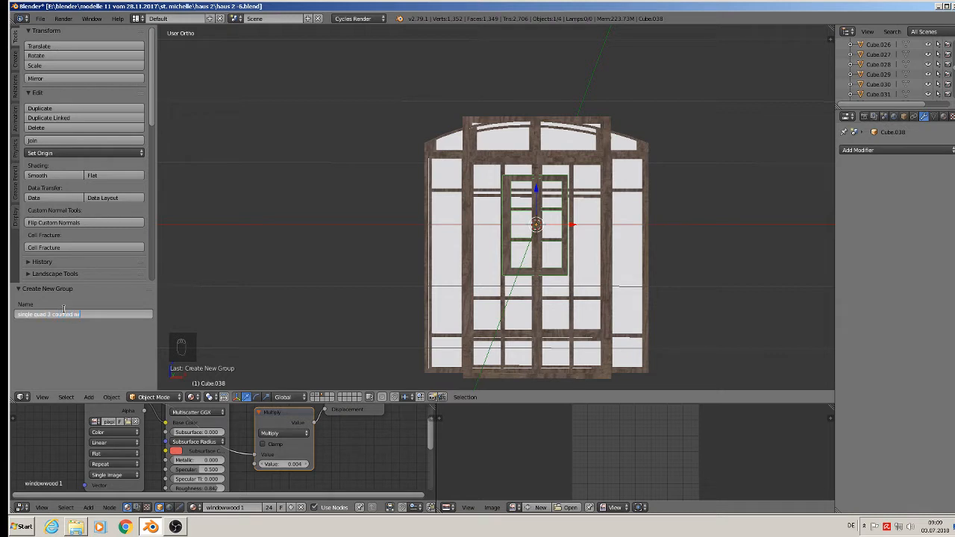
key("Return")
left_click(107, 313)
key("Return")
Switch back to the house model's layer and add a group instance of "single quad 3 counted window".
left_click(315, 396)
scroll(372, 316, "down", 12)
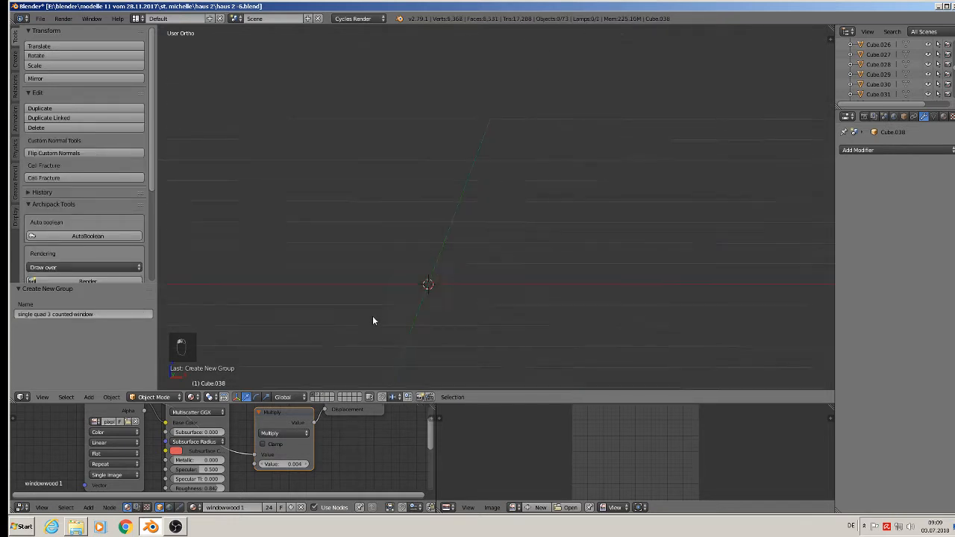
scroll(500, 254, "up", 10)
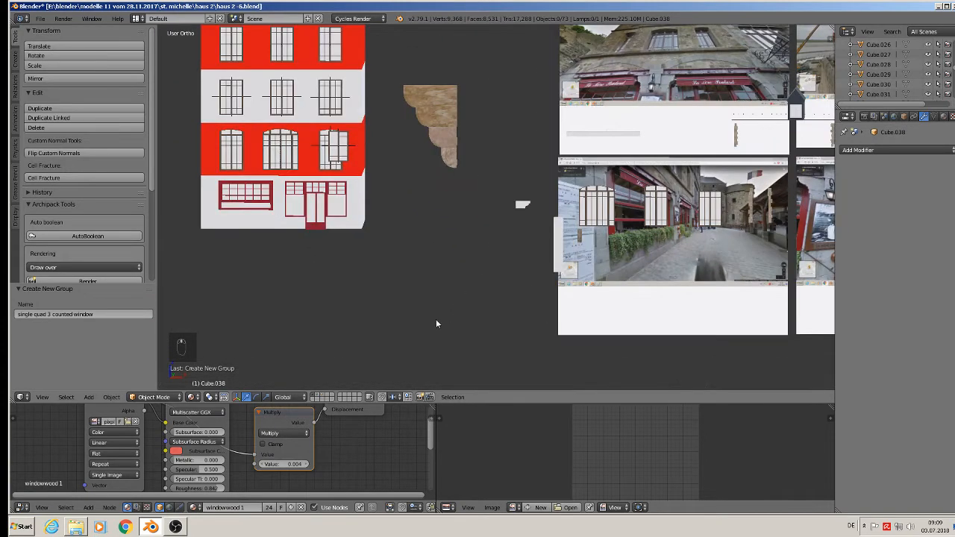
left_click(88, 397)
mouse_move(135, 243)
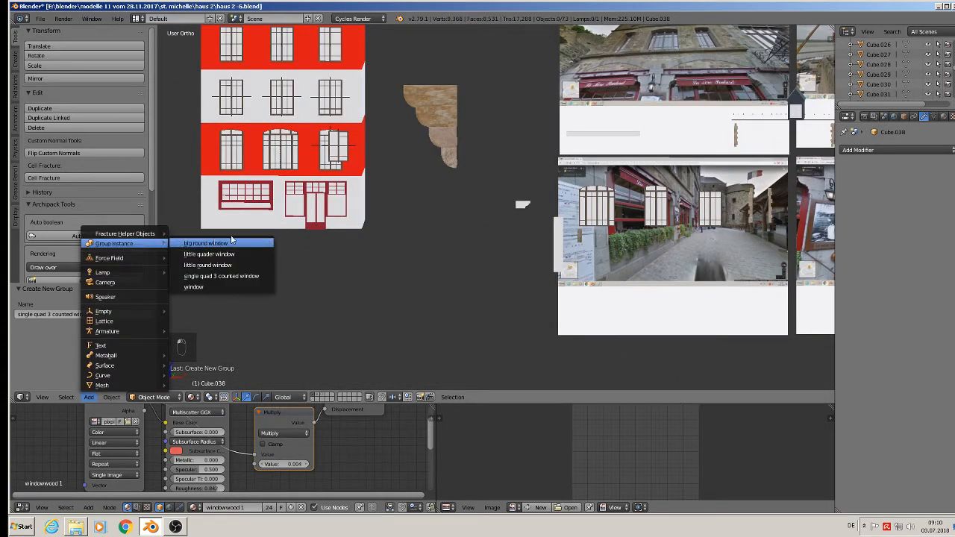
left_click(235, 278)
Reduce the display size of the new instance's empty to 0.04.
scroll(418, 327, "down", 7)
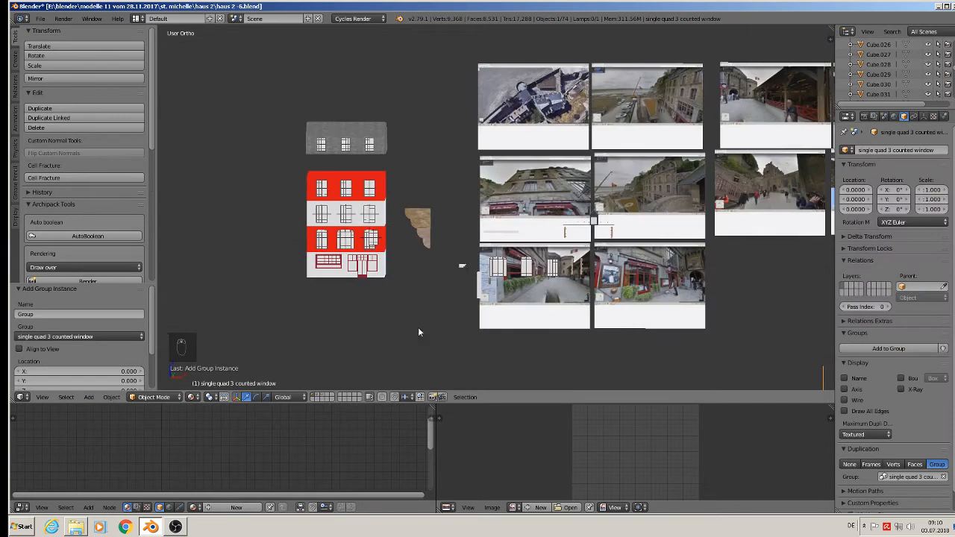
scroll(515, 251, "up", 7)
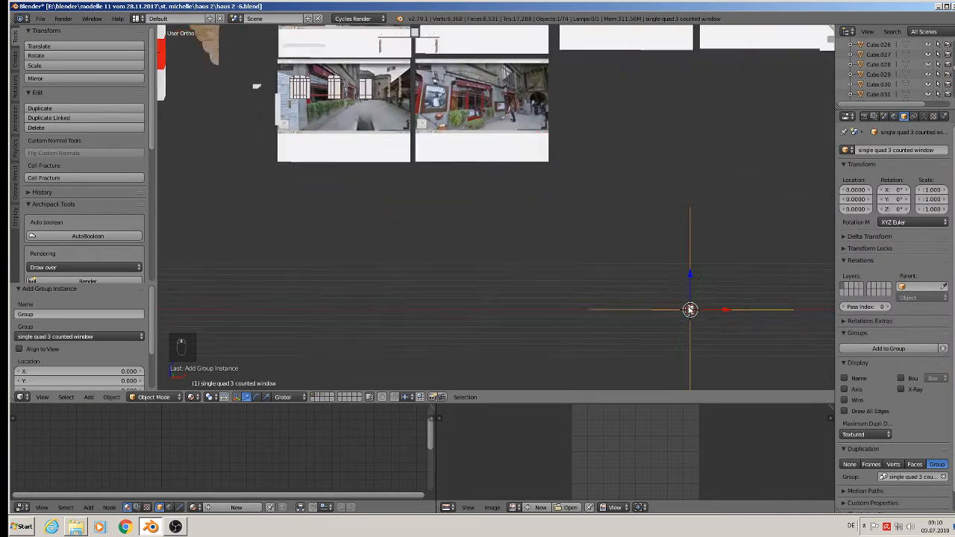
scroll(600, 261, "up", 3)
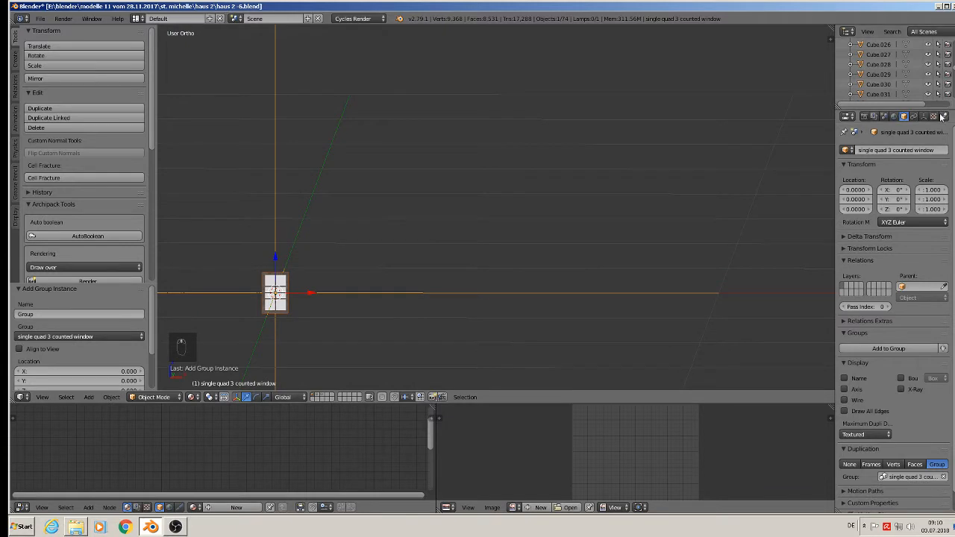
left_click(924, 116)
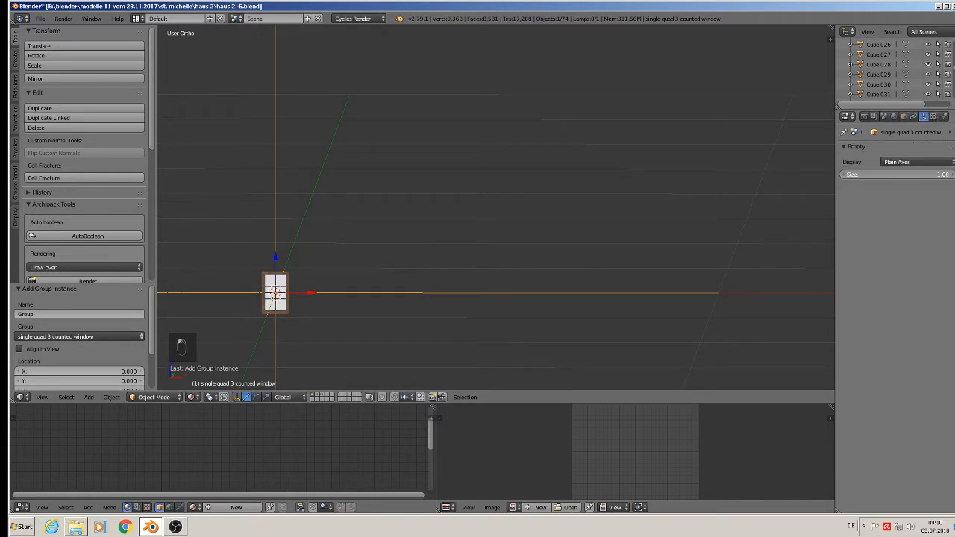
left_click_drag(896, 173, 892, 174)
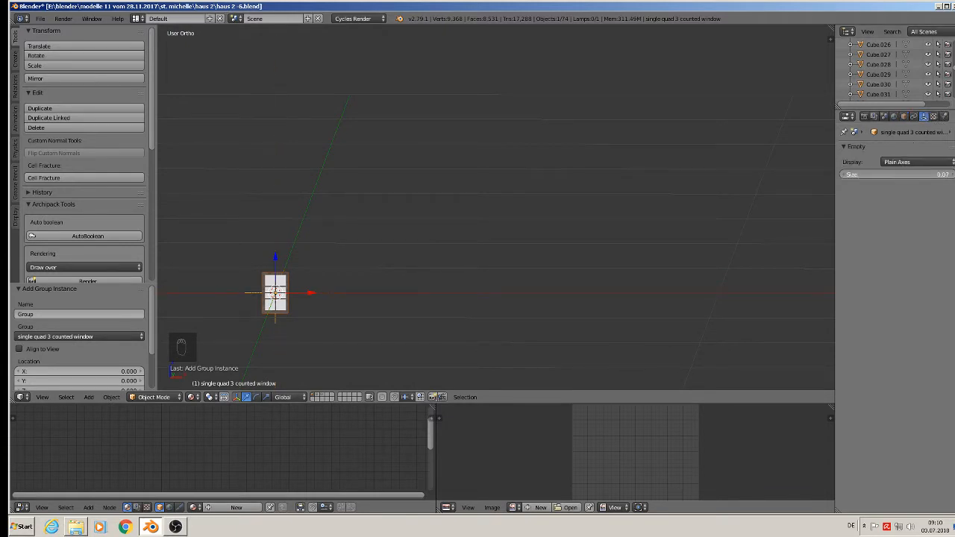
Move the window instance beside the house, about -4.953 along X, 0.031 along Y and 2.405 along Z.
scroll(458, 288, "down", 6)
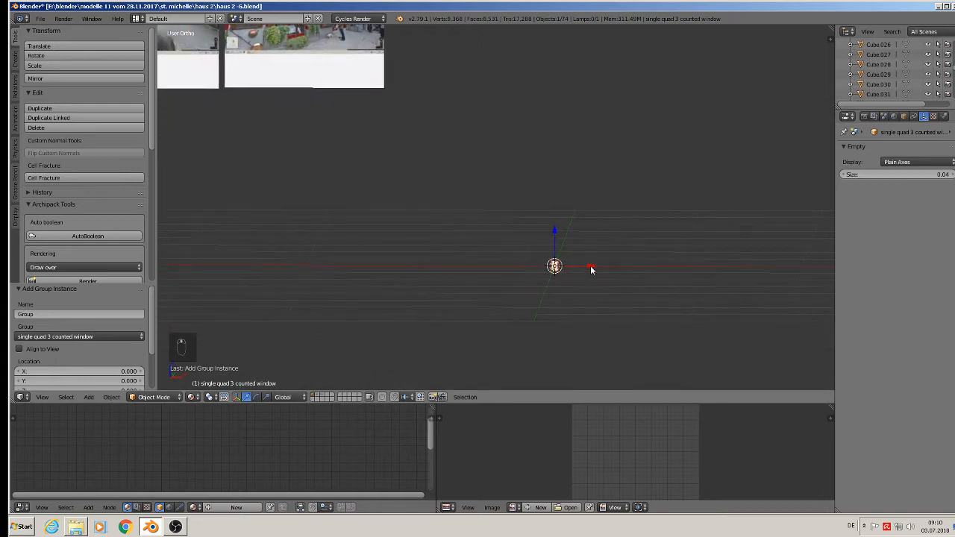
scroll(579, 274, "up", 5)
key("g")
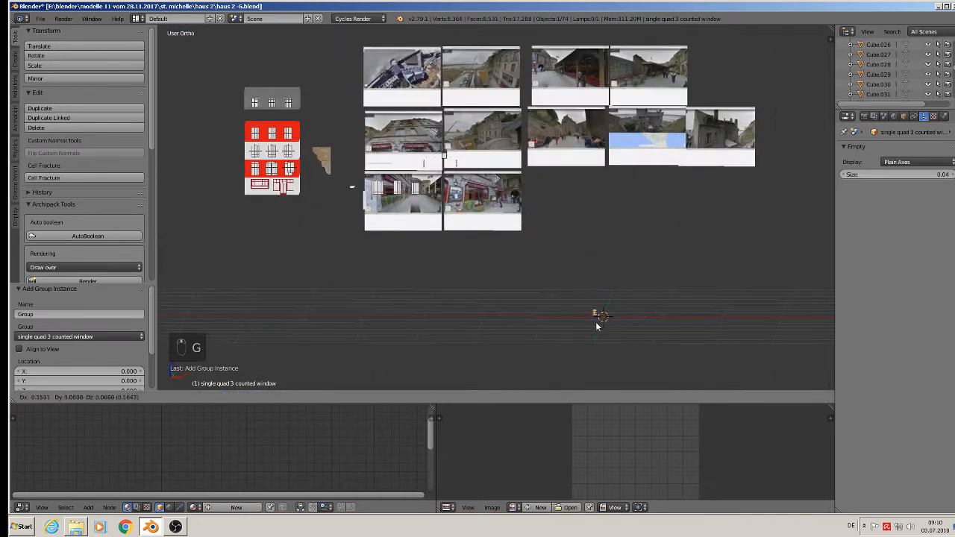
left_click(314, 191)
scroll(308, 178, "up", 5)
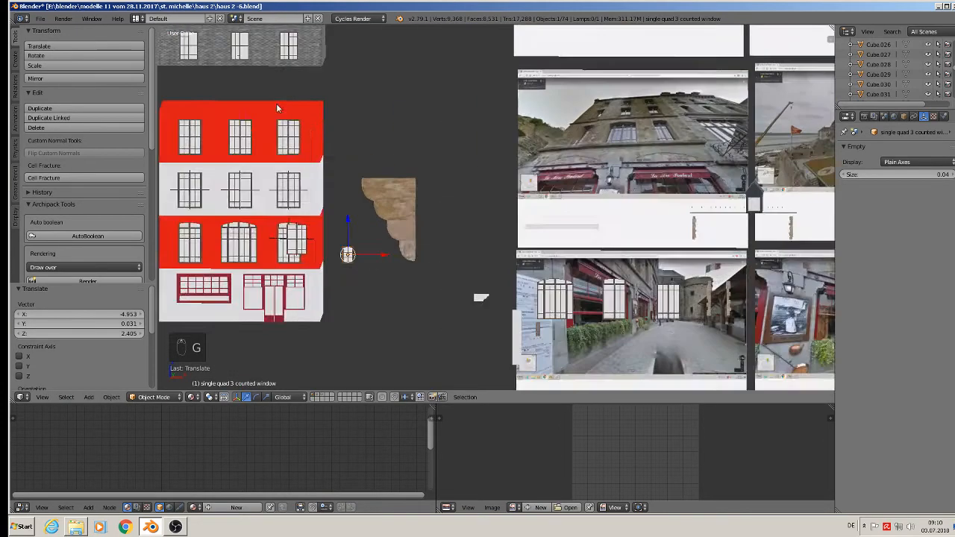
Move the window instance about 2.622 along Y towards the depth of the house.
middle_click_drag(420, 210, 441, 265)
scroll(406, 251, "down", 9)
key("g")
key("y")
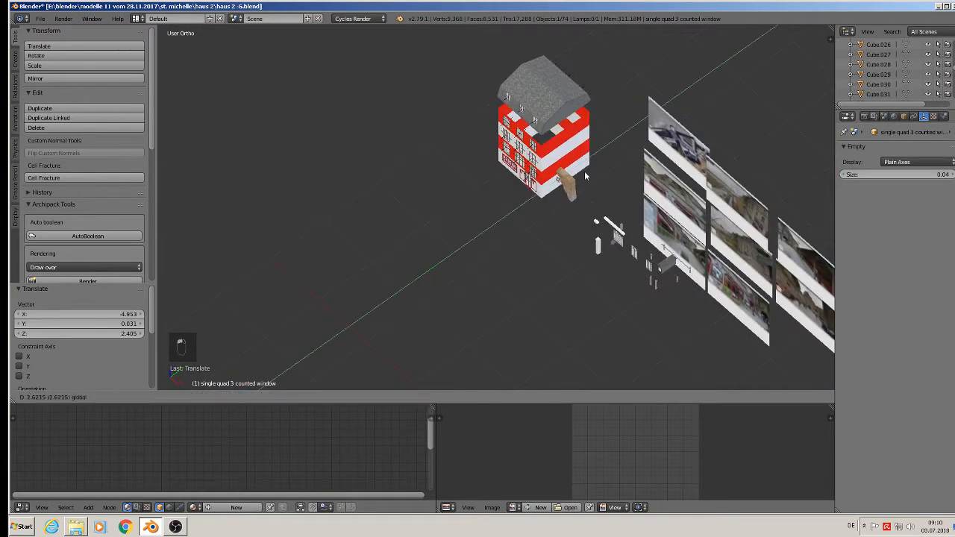
left_click(586, 176)
Scale the window instance up uniformly by about 2.592.
middle_click_drag(586, 176, 590, 248)
scroll(575, 148, "up", 6)
key("s")
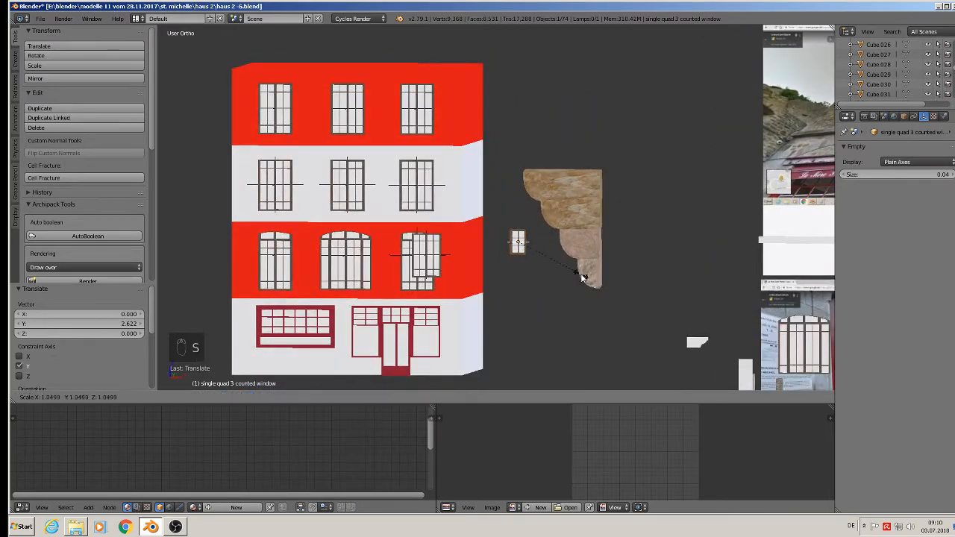
right_click(662, 337)
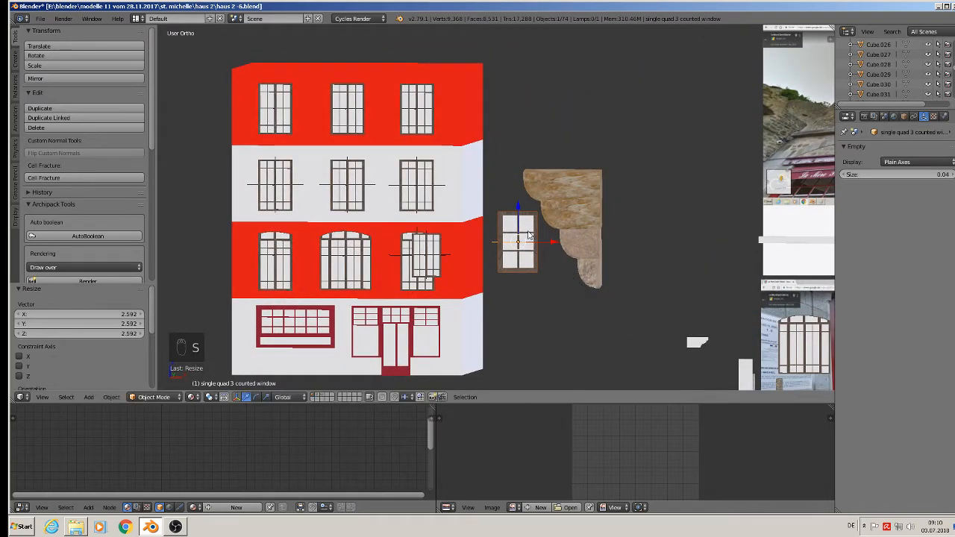
Move the six-pane window to the house's top storey, about 0.520 along Z, -0.397 along X and -0.185 along Y.
key("g")
key("z")
left_click(556, 117)
key("g")
key("x")
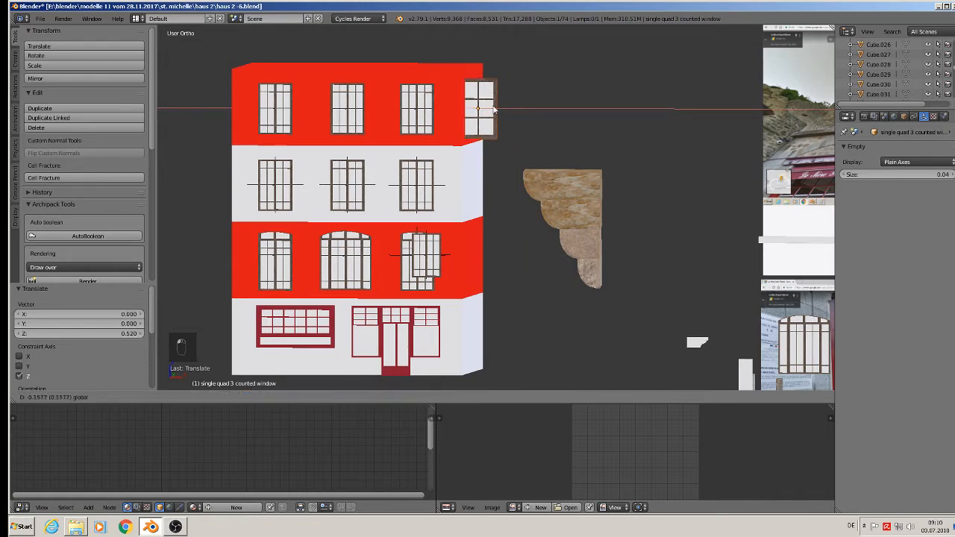
left_click(447, 109)
middle_click_drag(447, 108, 416, 98)
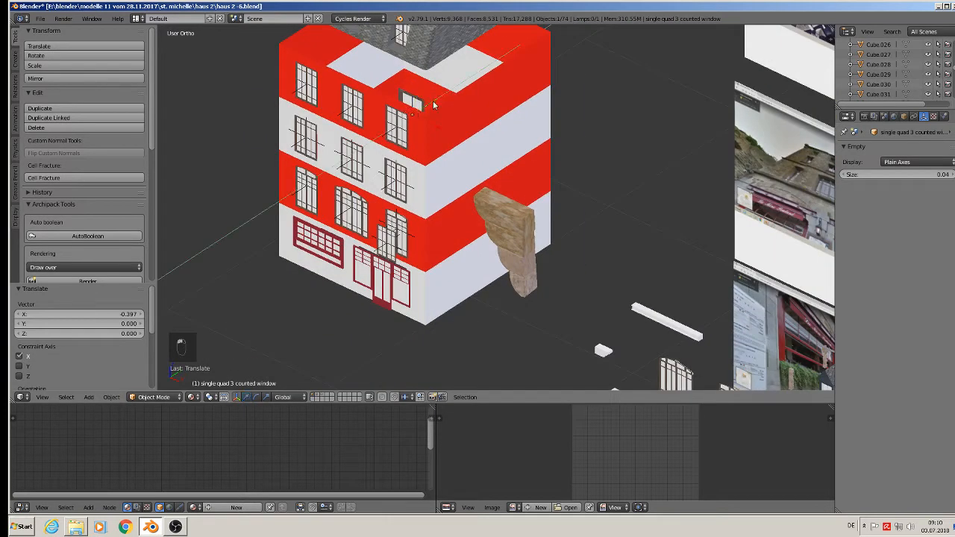
key("g")
key("y")
left_click(409, 142)
Examine the upper-storey windows in the facade reference photo and return to the new window on the house.
scroll(409, 141, "up", 4)
middle_click_drag(409, 142, 476, 112)
scroll(414, 180, "down", 5)
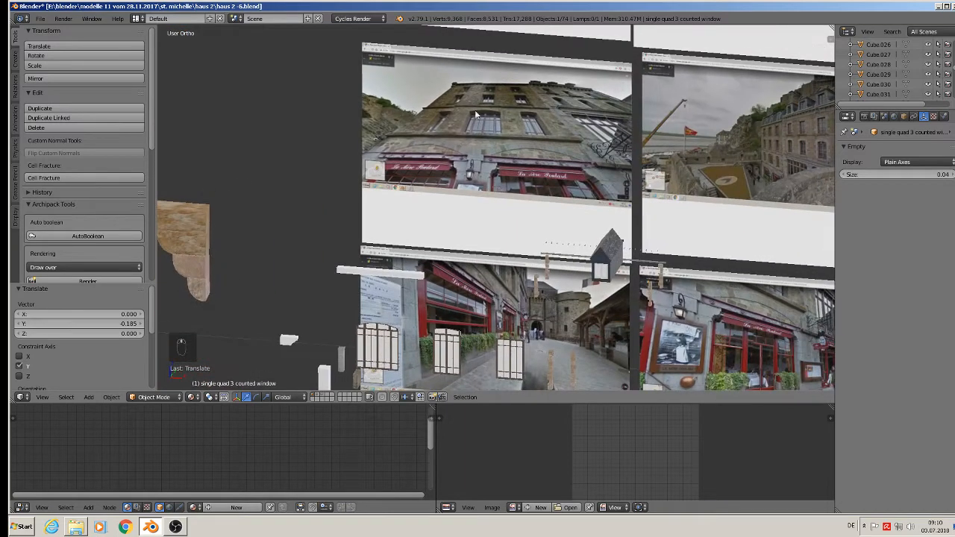
scroll(523, 105, "up", 6)
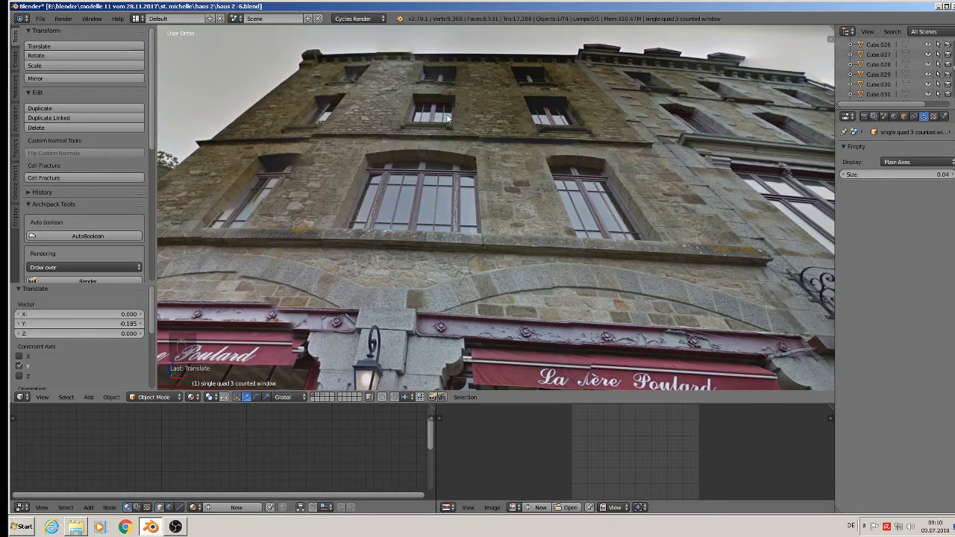
scroll(359, 214, "down", 4)
middle_click_drag(390, 269, 654, 62, "shift")
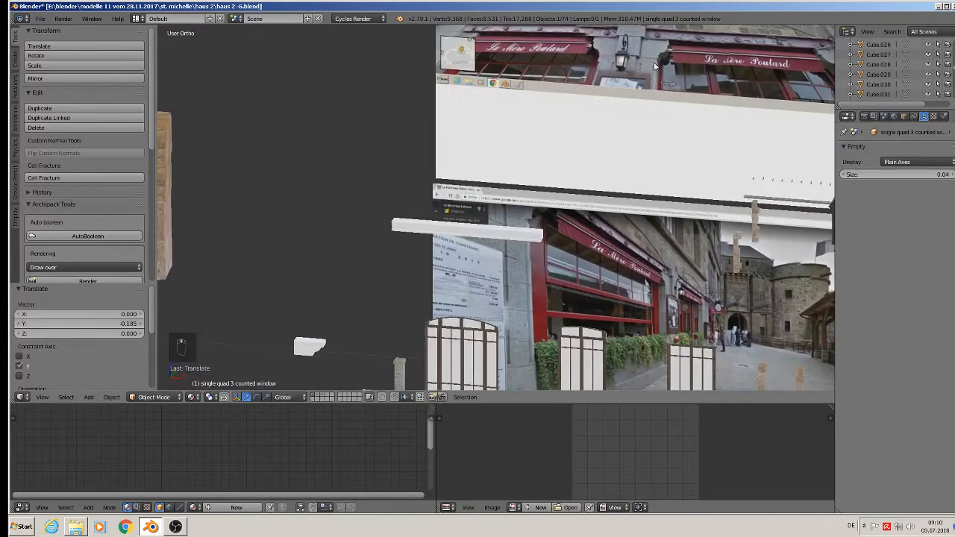
scroll(539, 105, "down", 3)
middle_click_drag(477, 122, 558, 142, "shift")
scroll(414, 108, "up", 8)
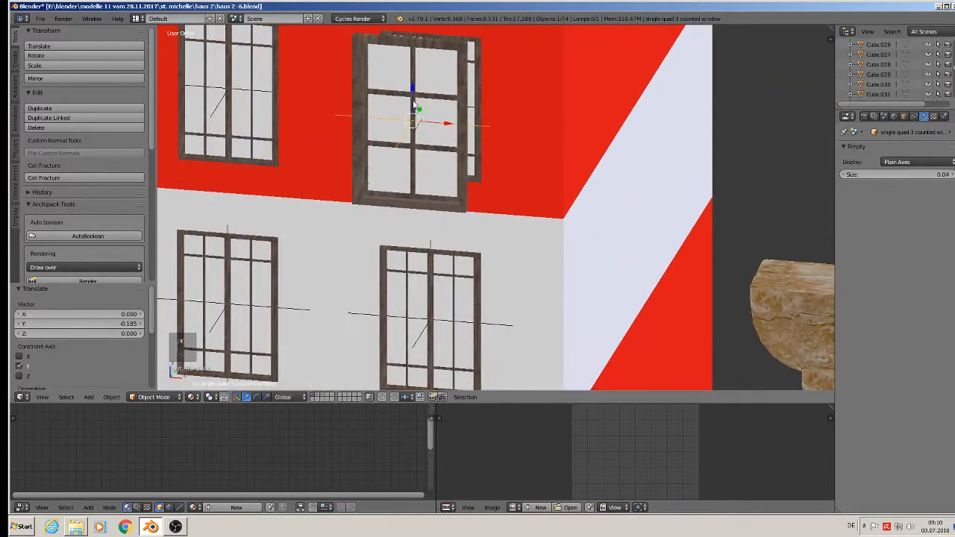
Shift the six-pane window about 0.269 along X and delete the three old windows from the top red storey.
left_click_drag(445, 126, 645, 153)
right_click(423, 112)
scroll(448, 120, "down", 5)
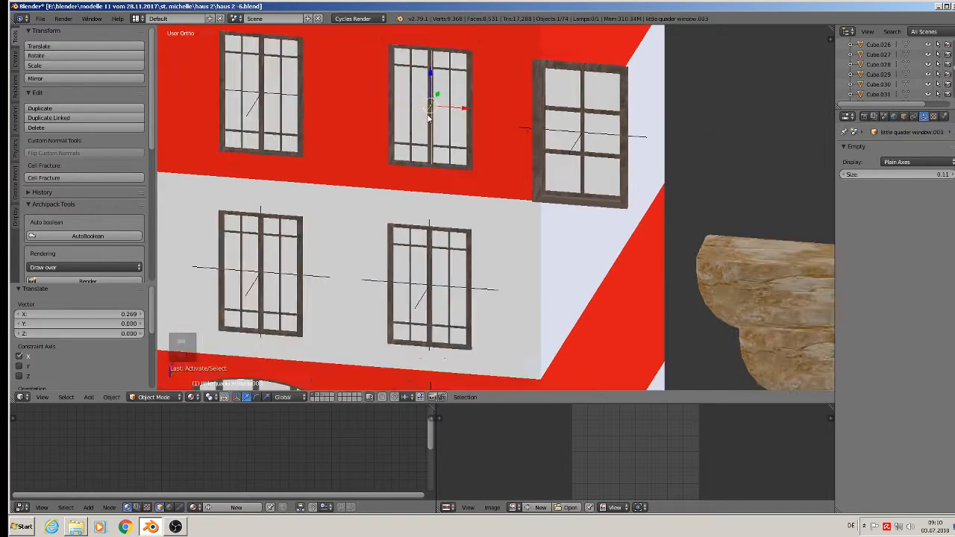
key("x")
left_click(490, 128)
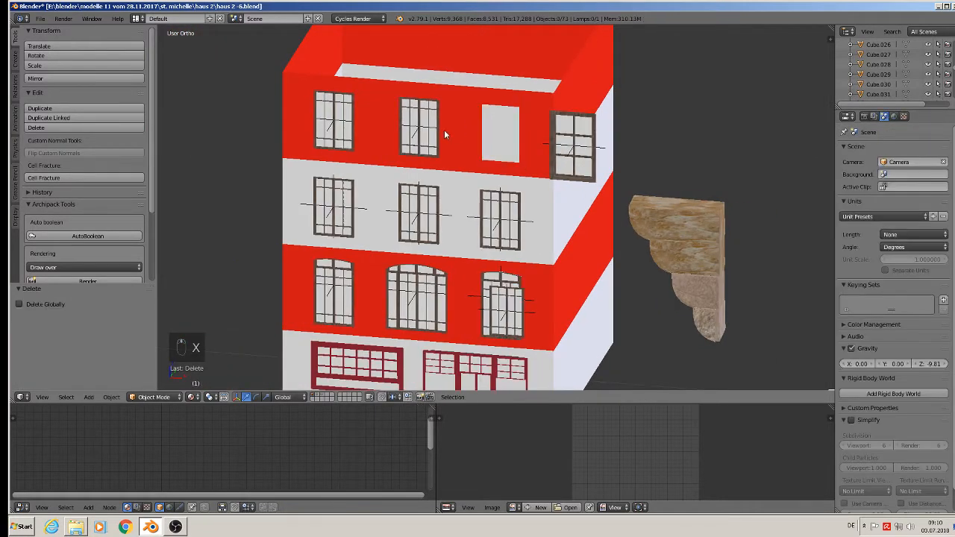
right_click(419, 128)
right_click(337, 120, "shift")
key("shift+x")
left_click(337, 119)
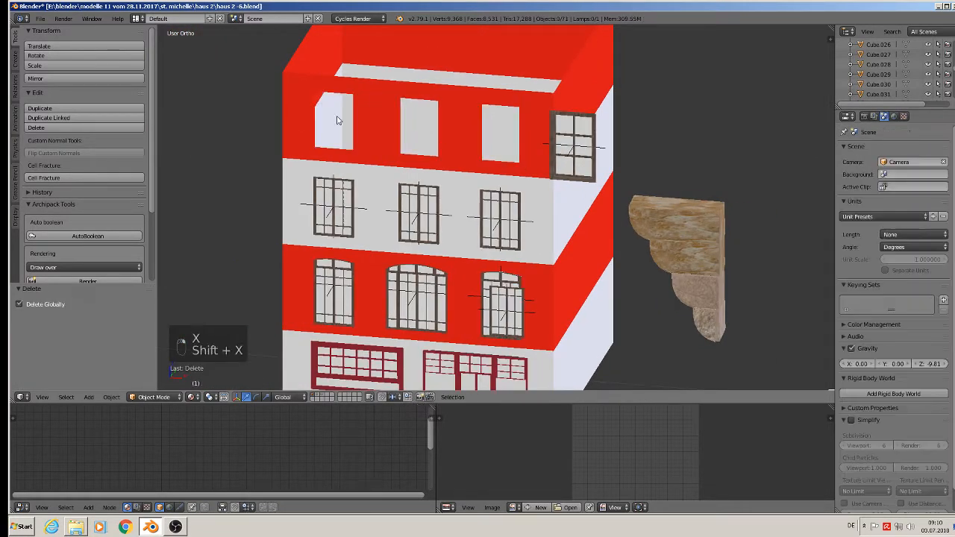
Move the six-pane window about -0.238 along X over the top storey's opening nearest the house corner.
right_click(562, 144)
key("g")
key("x")
left_click(499, 144)
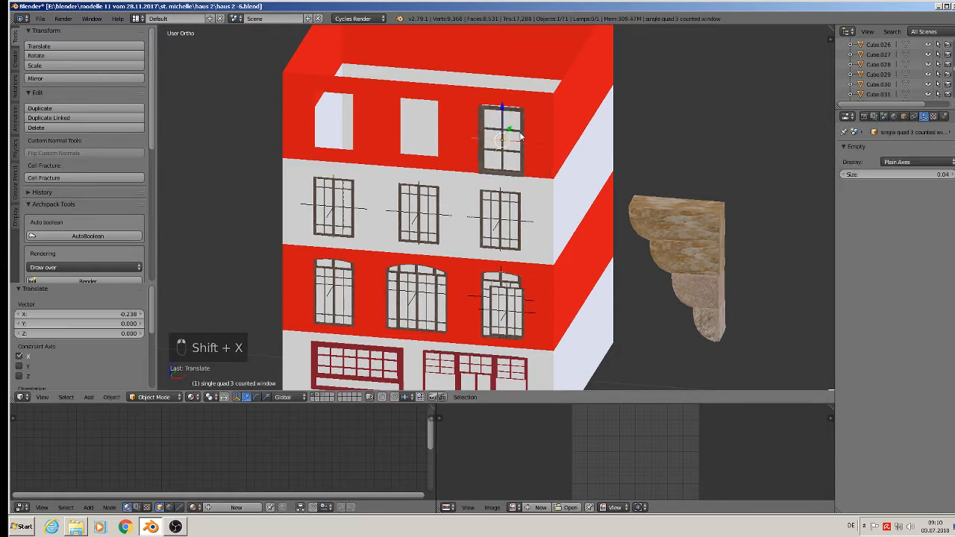
Push the six-pane window back along Y into the wall and shift it about -0.019 along X.
scroll(495, 144, "up", 3)
scroll(492, 144, "down", 3)
key("g")
key("y")
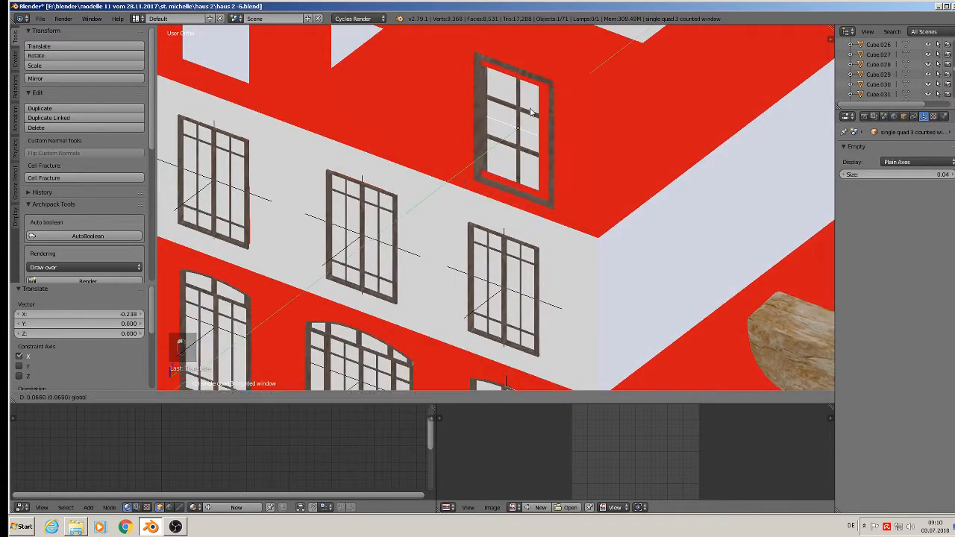
left_click(558, 112)
scroll(558, 112, "up", 3)
middle_click_drag(558, 109, 586, 74)
left_click_drag(546, 129, 534, 129)
left_click(534, 132)
Scale the six-pane window uniformly by about 0.863 and nudge it about 0.002 along X to align it with its opening.
key("s")
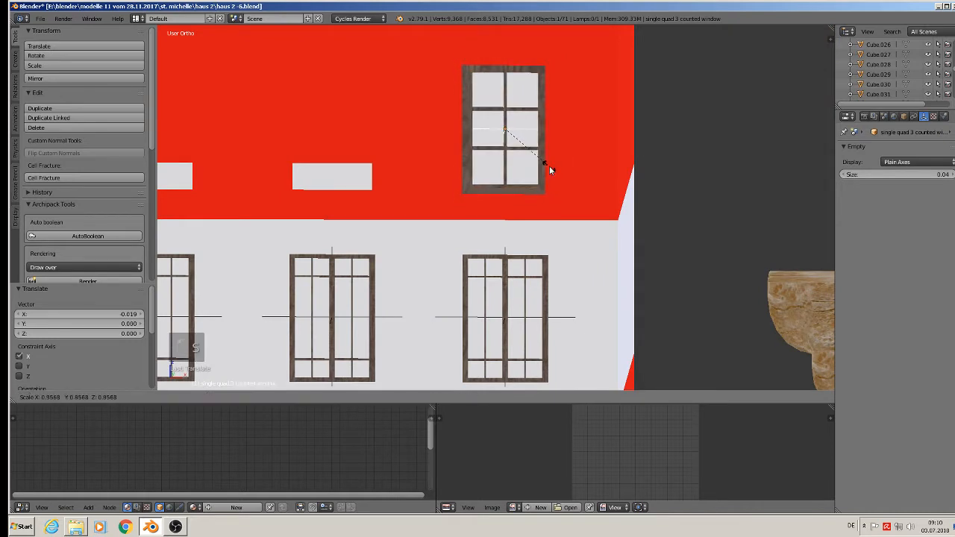
left_click(550, 166)
key("g")
key("x")
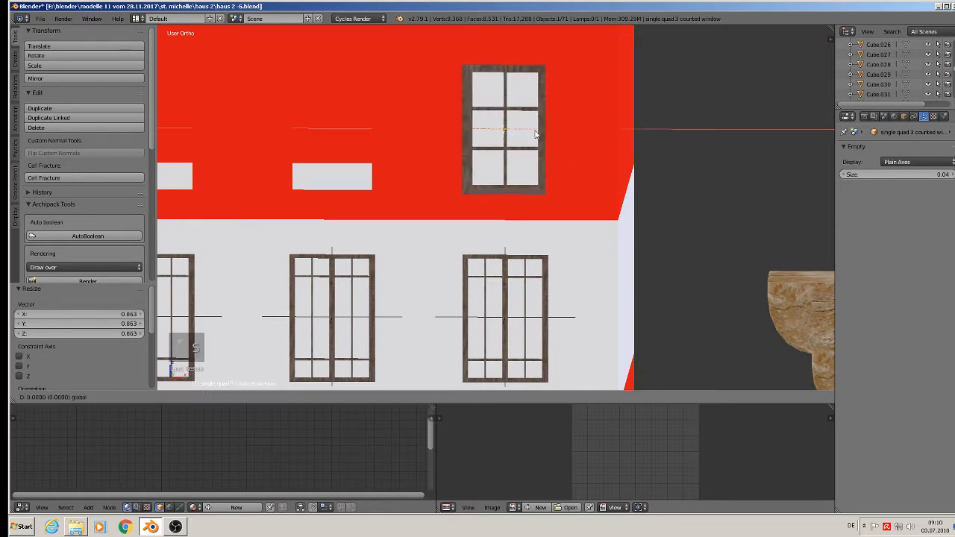
left_click(537, 133)
scroll(521, 159, "down", 3)
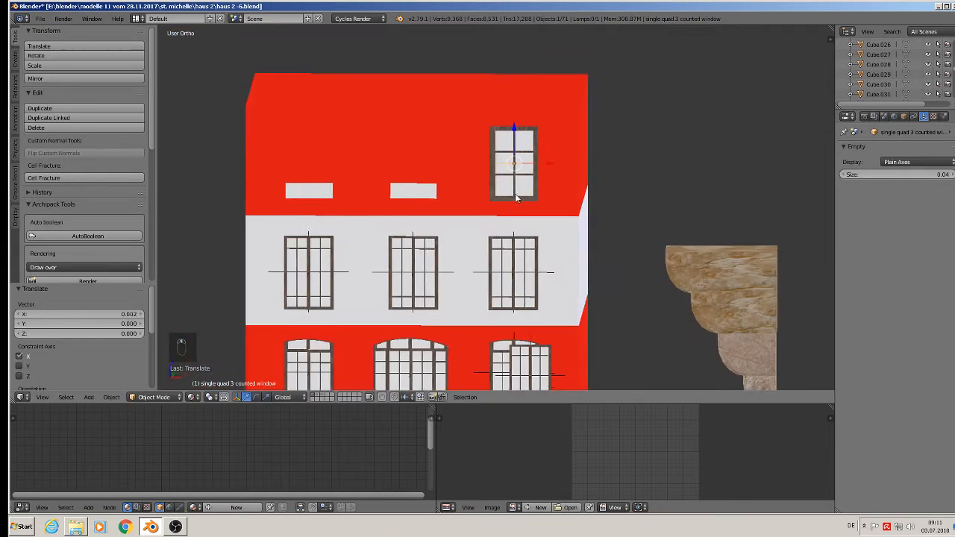
middle_click_drag(506, 222, 510, 239)
key("g")
key("x")
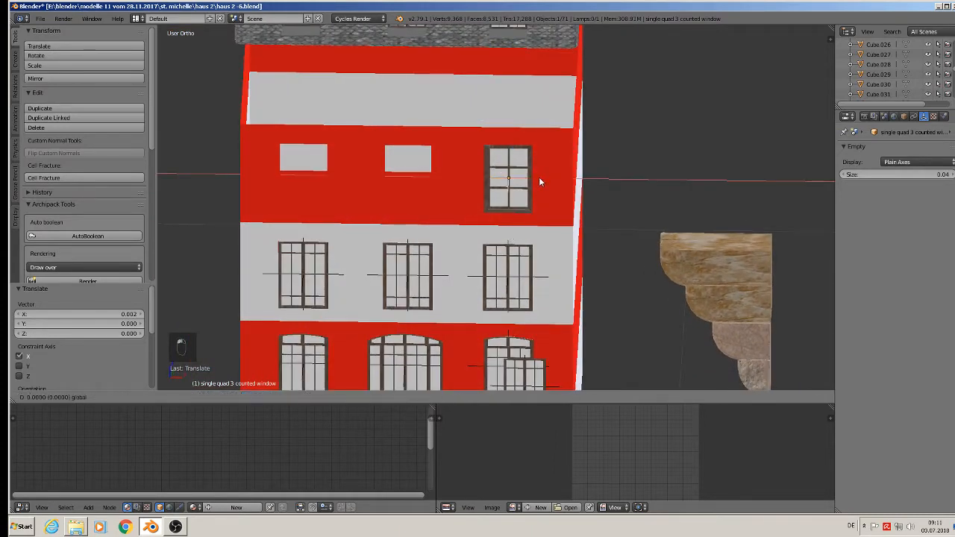
left_click(540, 180)
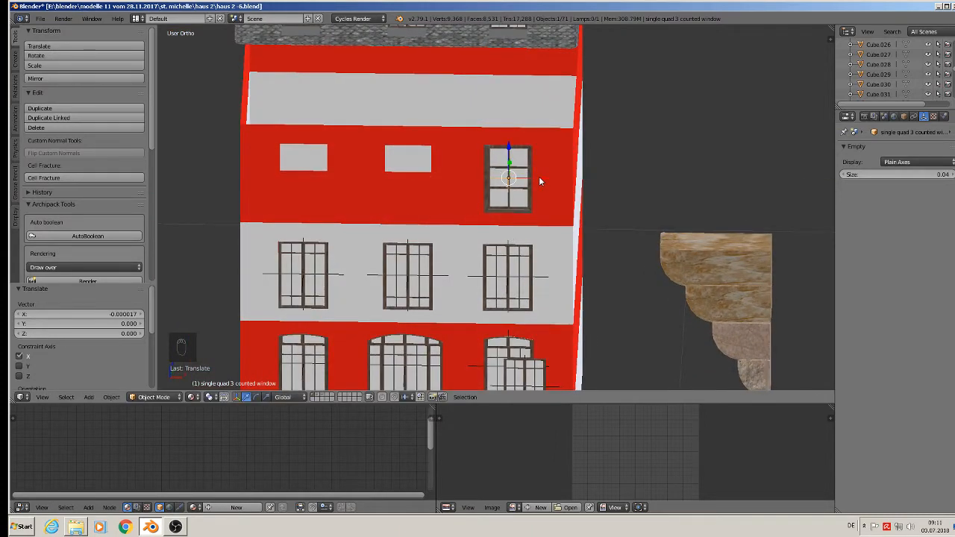
Duplicate the six-pane window twice along X, about 0.285 apart, to fill the other two top-storey openings.
key("shift+d")
key("x")
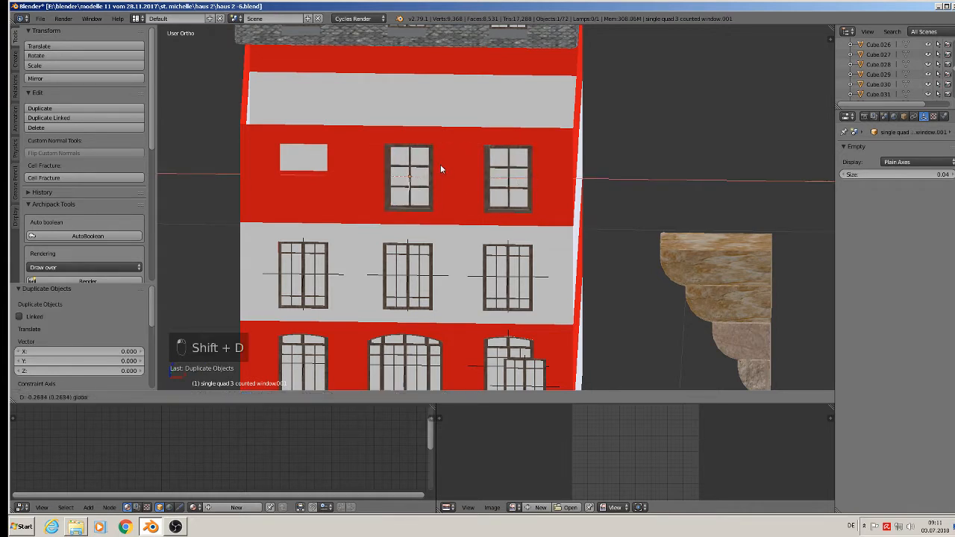
left_click(440, 169)
key("shift+d")
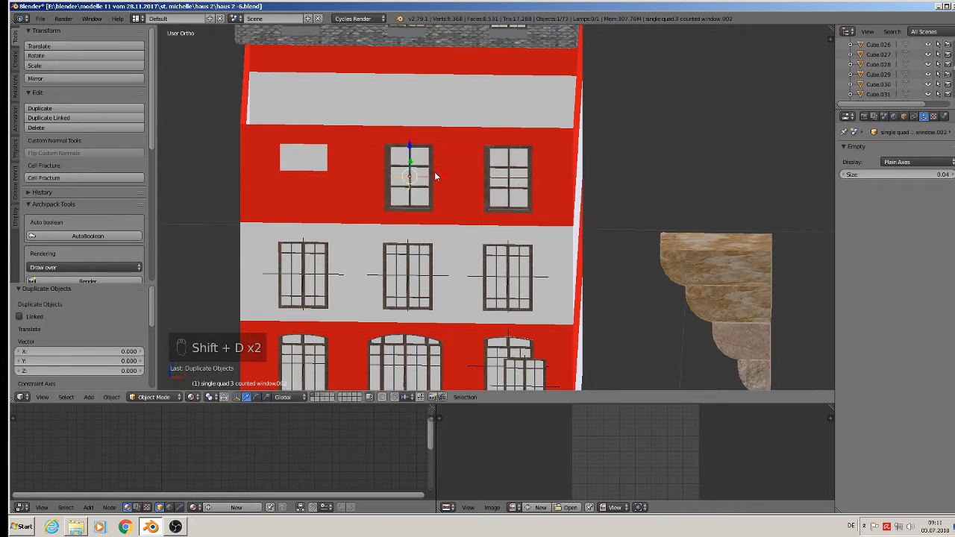
left_click(333, 151)
Delete the three old windows from the front side of the slate roof.
middle_click_drag(332, 151, 412, 273, "shift")
scroll(396, 211, "up", 1)
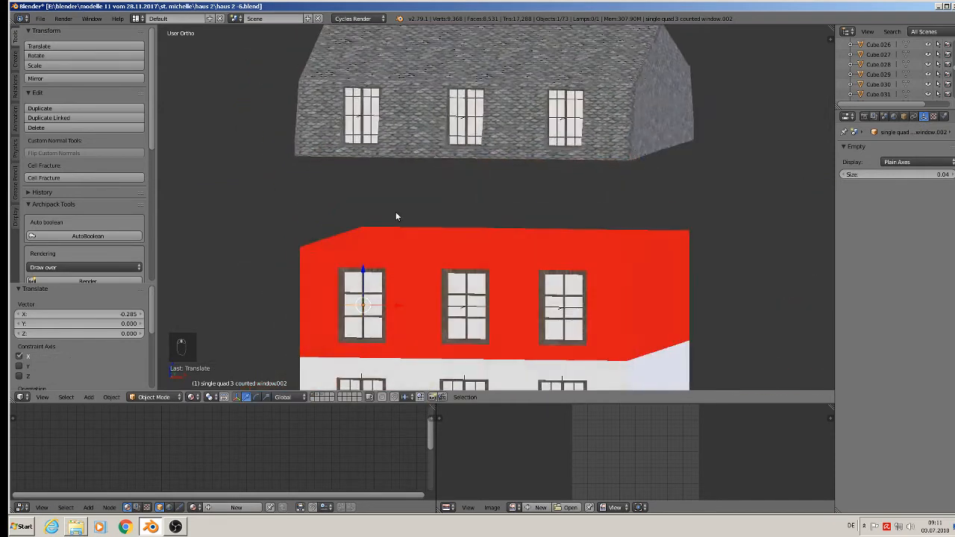
right_click(379, 119)
right_click(460, 118, "shift")
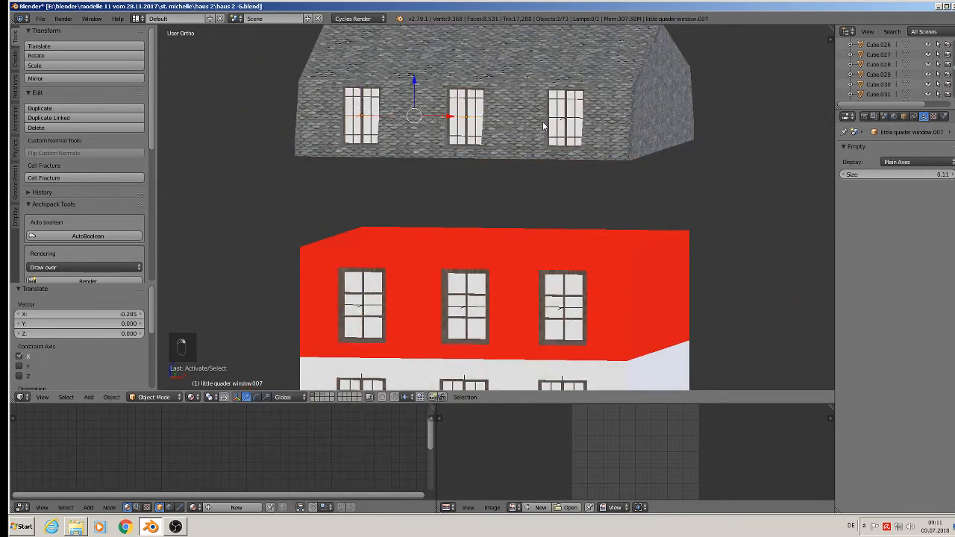
right_click(571, 120, "shift")
key("x")
left_click(571, 117)
Delete the three old windows from the opposite side of the slate roof.
middle_click_drag(571, 118, 475, 212)
right_click(502, 229)
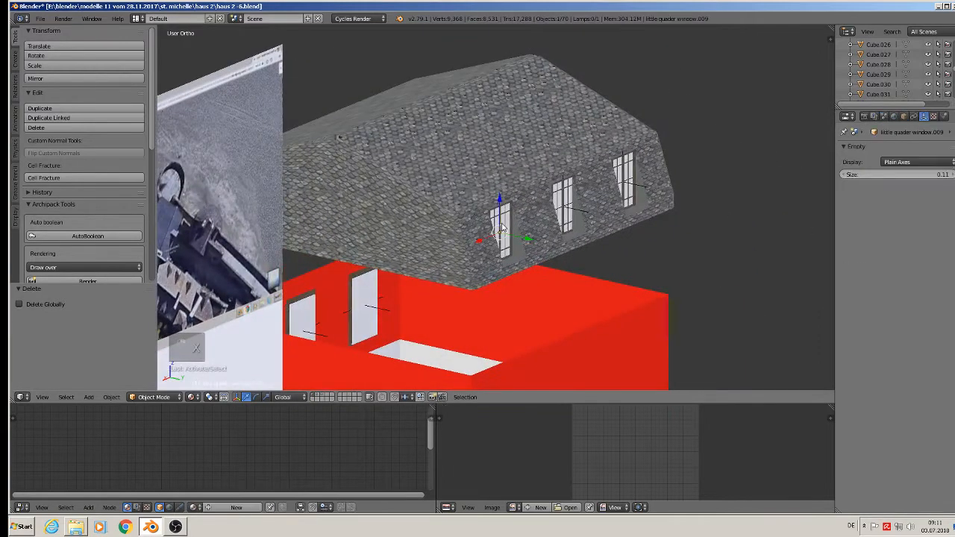
right_click(571, 198, "shift")
right_click(631, 180, "shift")
key("x")
left_click(629, 176)
Duplicate the three top-storey six-pane windows and move the copies about 0.493 along Z to the roof openings.
middle_click_drag(629, 176, 698, 190)
right_click(540, 303)
right_click(455, 299)
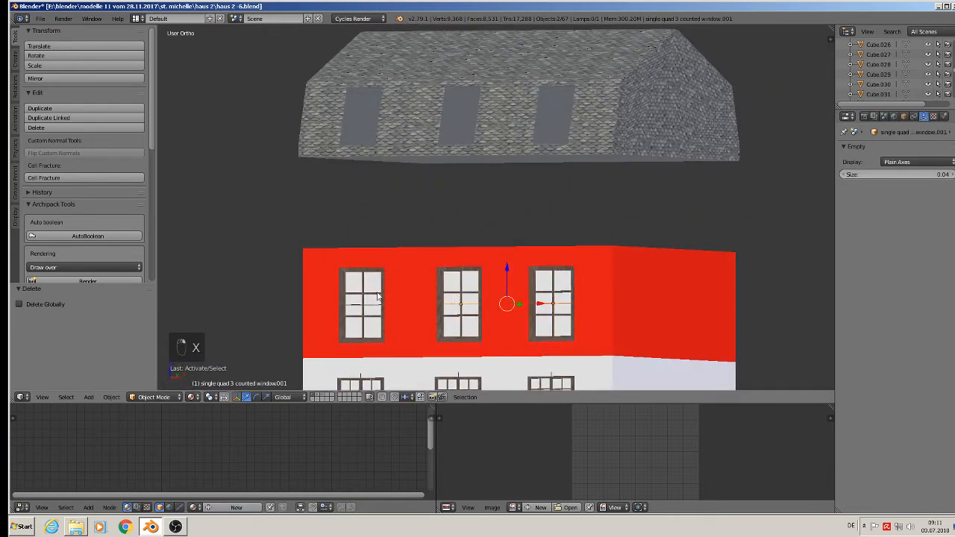
key("shift+d")
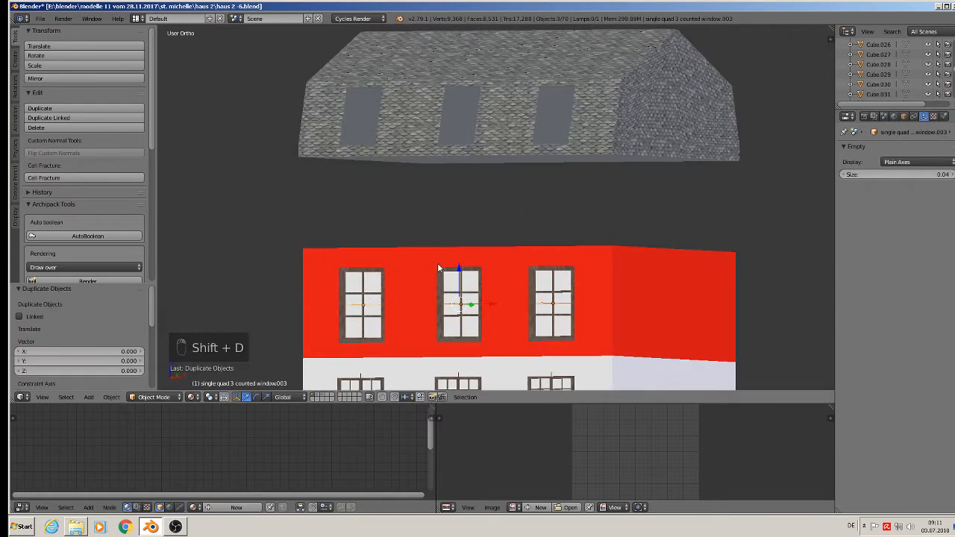
key("z")
left_click(505, 91)
Set the pivot point to Individual Origins and scale the three roof windows uniformly by about 0.876.
middle_click_drag(504, 91, 527, 192)
scroll(558, 251, "up", 3)
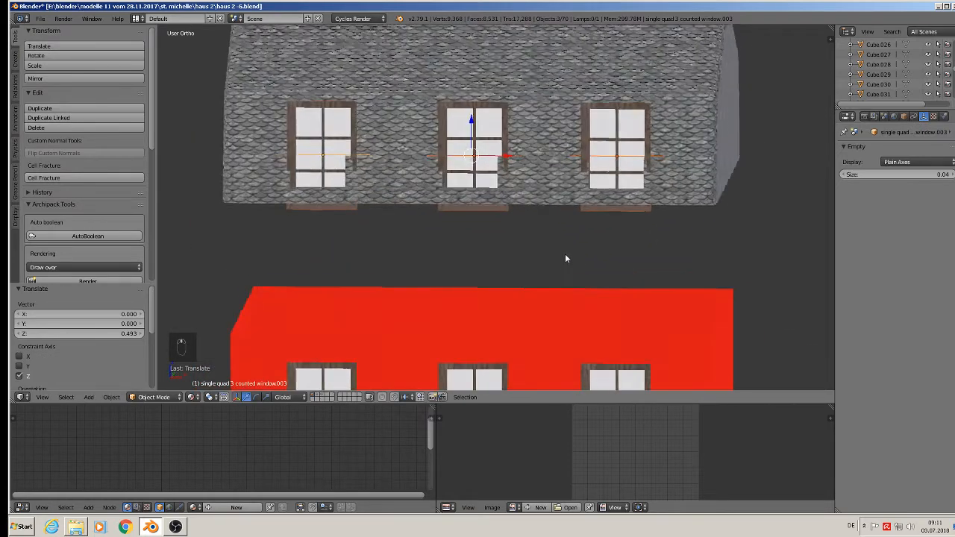
middle_click_drag(565, 255, 571, 259)
left_click(211, 397)
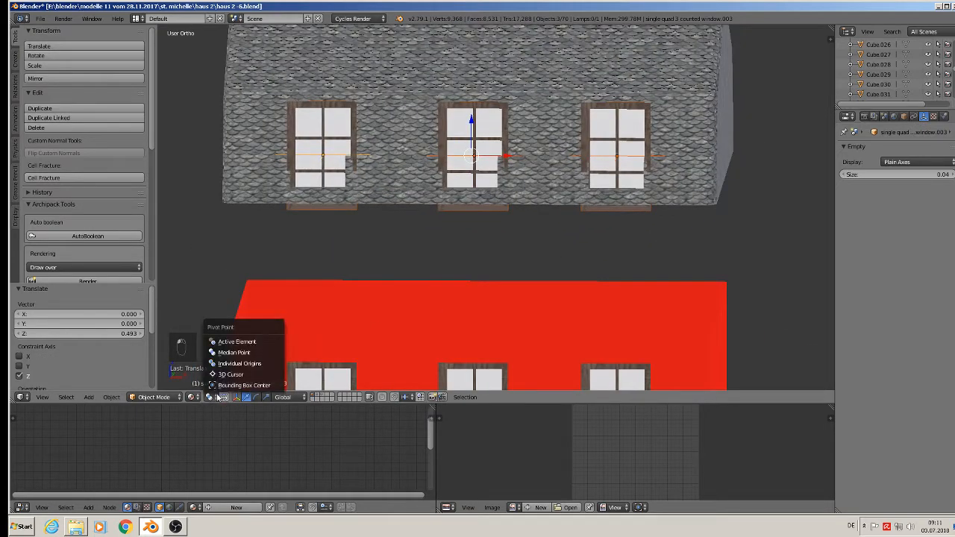
left_click(247, 364)
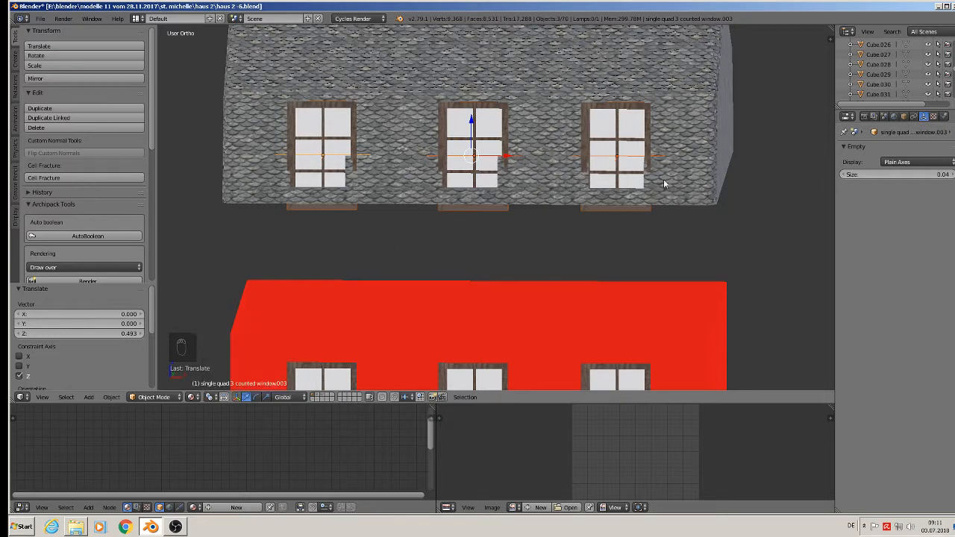
key("s")
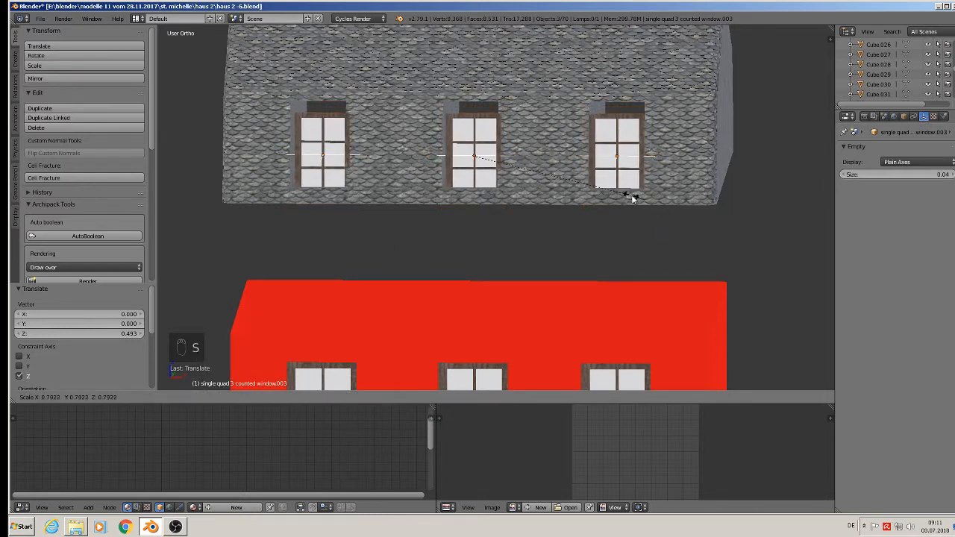
left_click(647, 207)
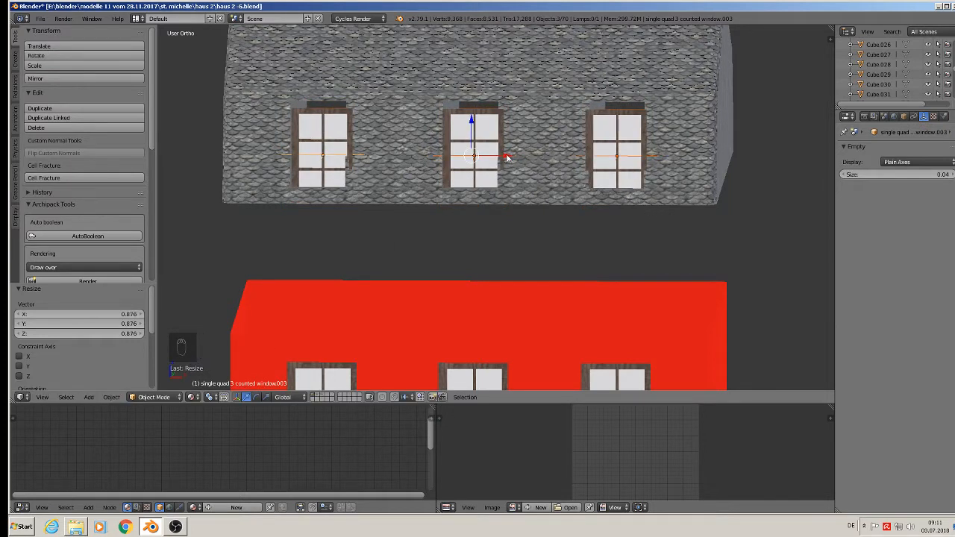
Raise the three roof windows, shift them about -0.005 along X and scale them uniformly by about 0.884.
left_click_drag(476, 131, 468, 110)
left_click_drag(509, 144, 511, 149)
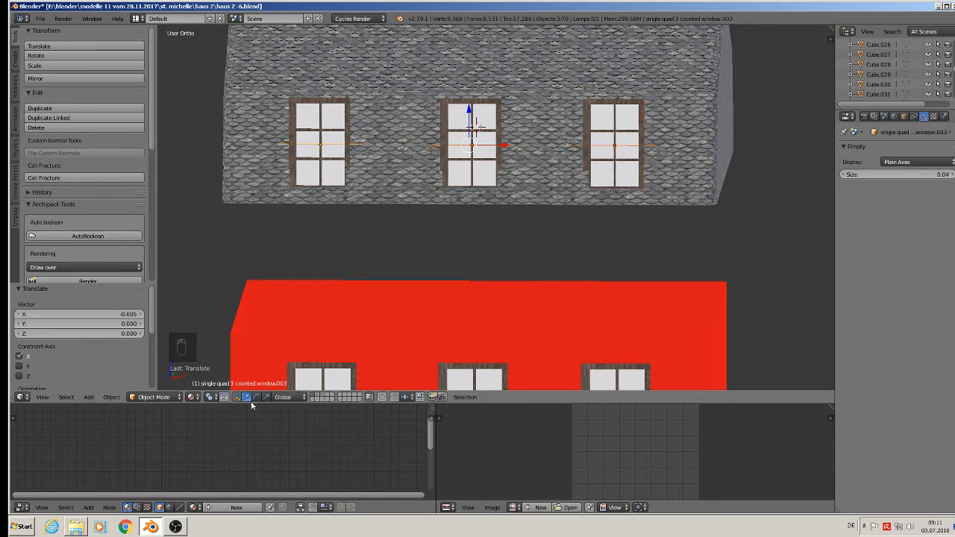
key("s")
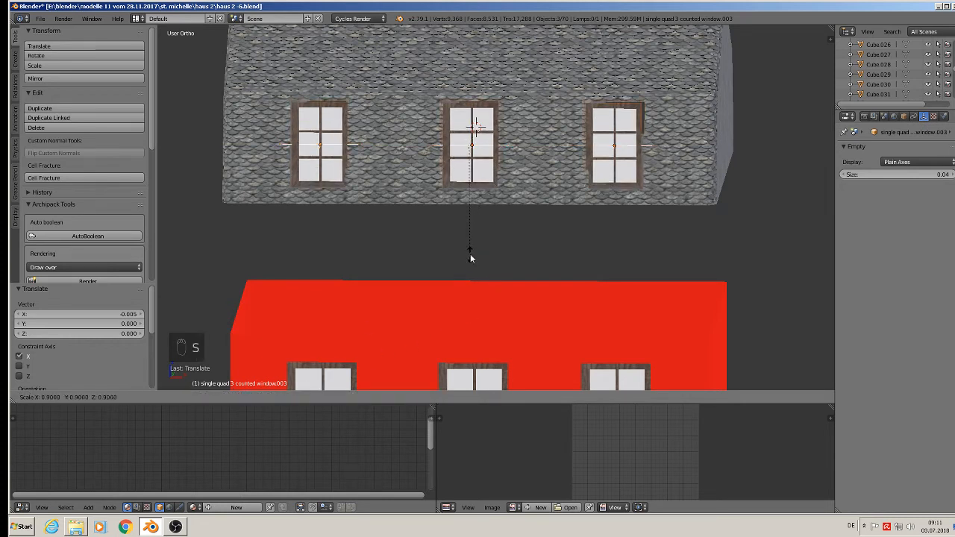
left_click(466, 252)
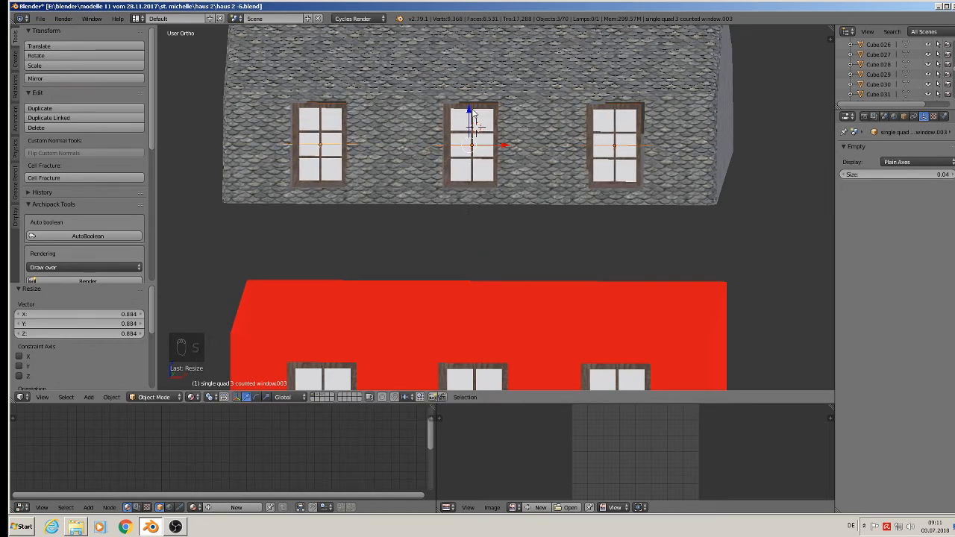
Fine-tune the height and scale of the three roof windows and push them about 0.053 along Y into their recesses.
mouse_move(470, 112)
left_mouse_down()
mouse_move(490, 147)
mouse_move(473, 113)
left_mouse_up()
key("s")
left_click(543, 216)
middle_click_drag(399, 197, 489, 155)
left_click_drag(497, 131, 509, 128)
Duplicate the three roof windows and move the copies about 1.044 along Y beyond the opposite side of the roof.
middle_click_drag(510, 128, 398, 241)
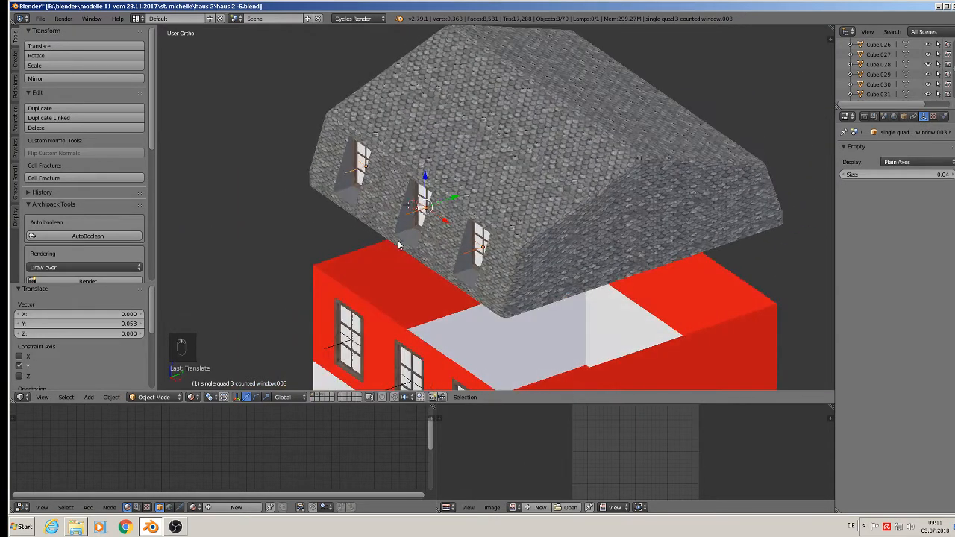
key("shift+d")
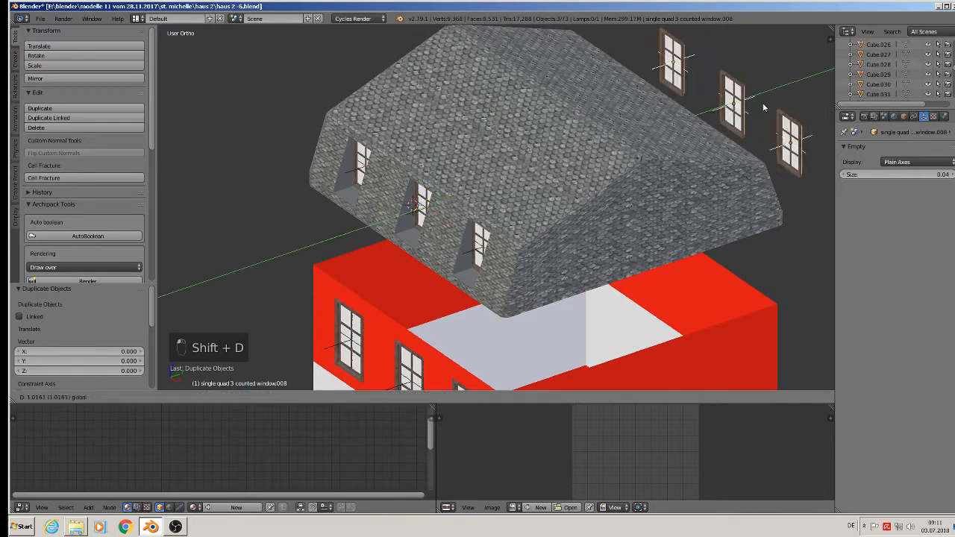
left_click(718, 145)
Rotate the three duplicated roof windows 180° about Z and move them back along Y into the rear roof recesses.
middle_click_drag(718, 146, 590, 213, "shift")
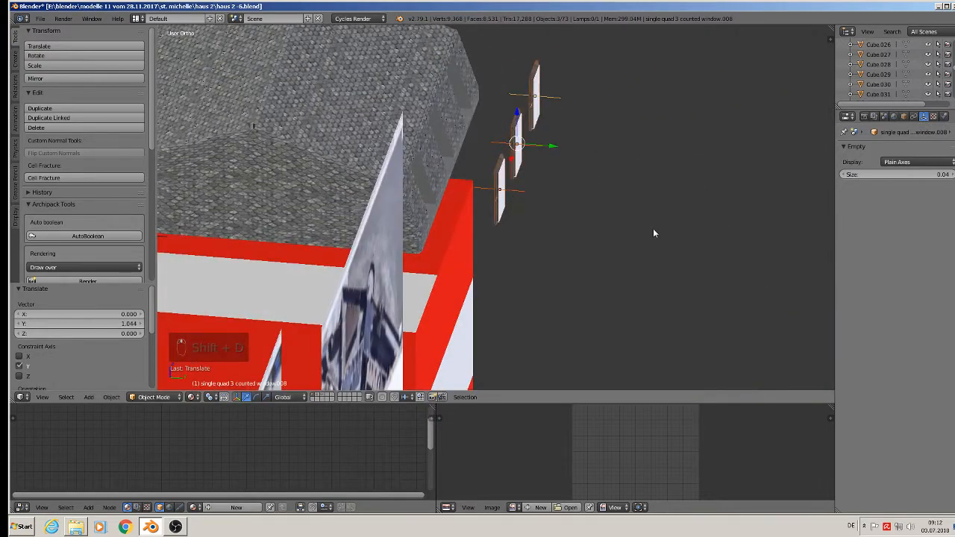
type("r180")
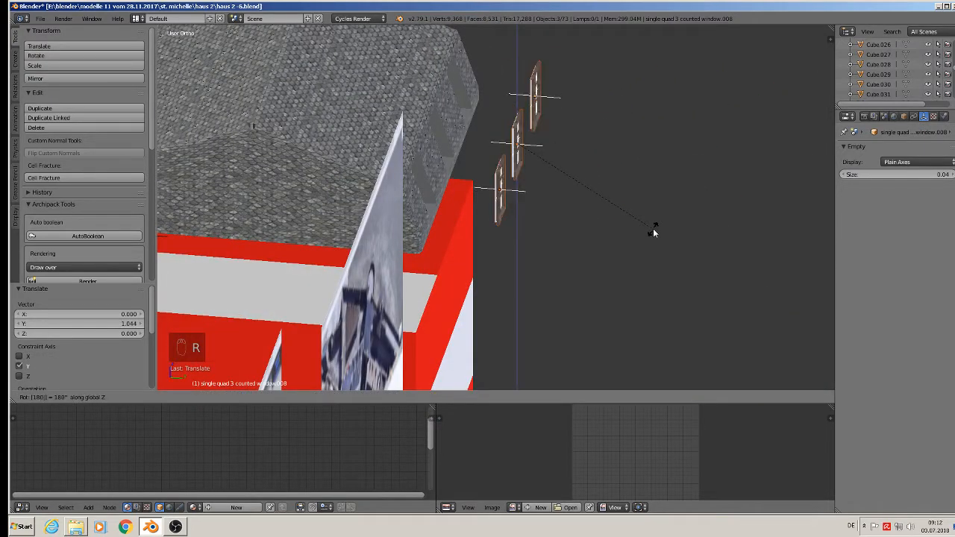
key("Return")
key("g")
key("y")
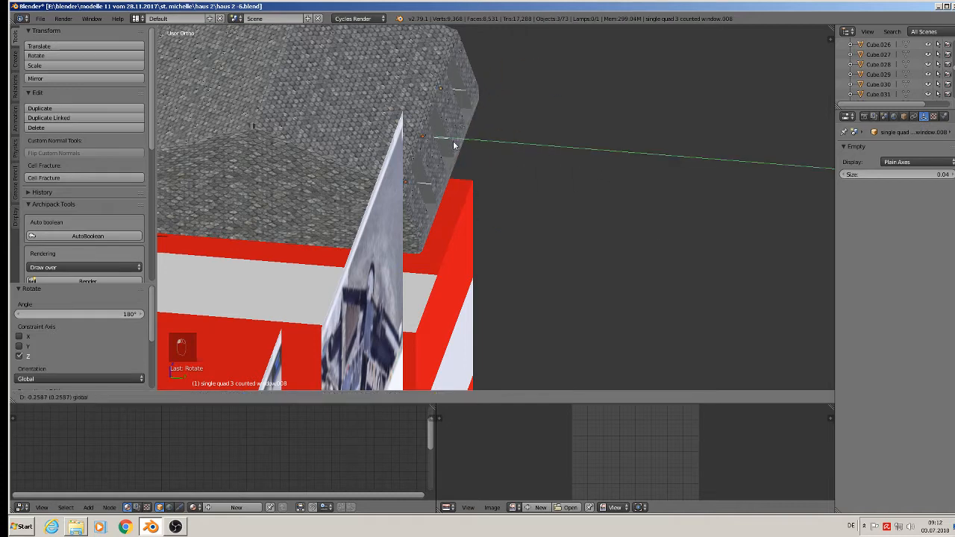
left_click(452, 147)
middle_click_drag(452, 147, 208, 104)
Deselect all objects and save the blend file.
key("a")
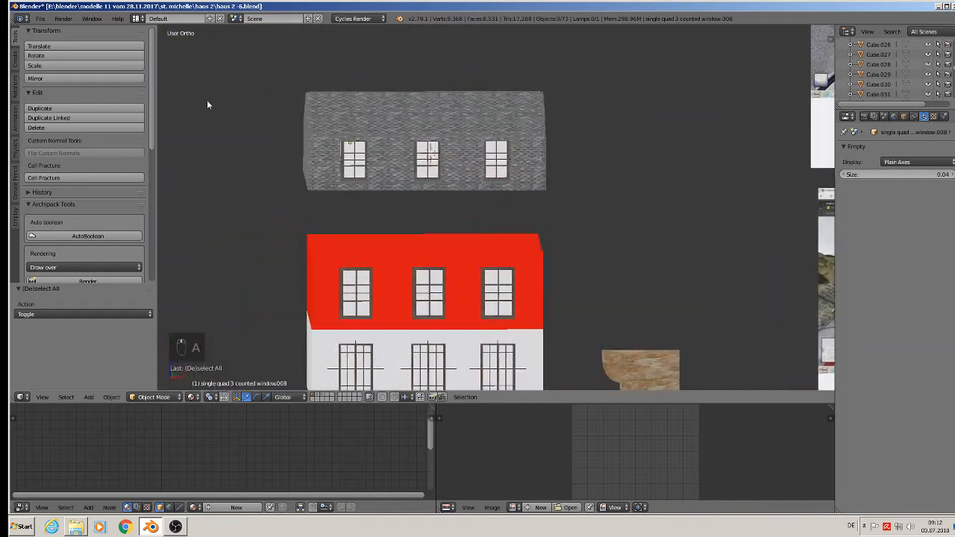
left_click(40, 18)
left_click(72, 96)
Examine the reference photo of the house's rear facade for the number and arrangement of its windows.
scroll(621, 225, "down", 4)
middle_click_drag(621, 230, 366, 163, "shift")
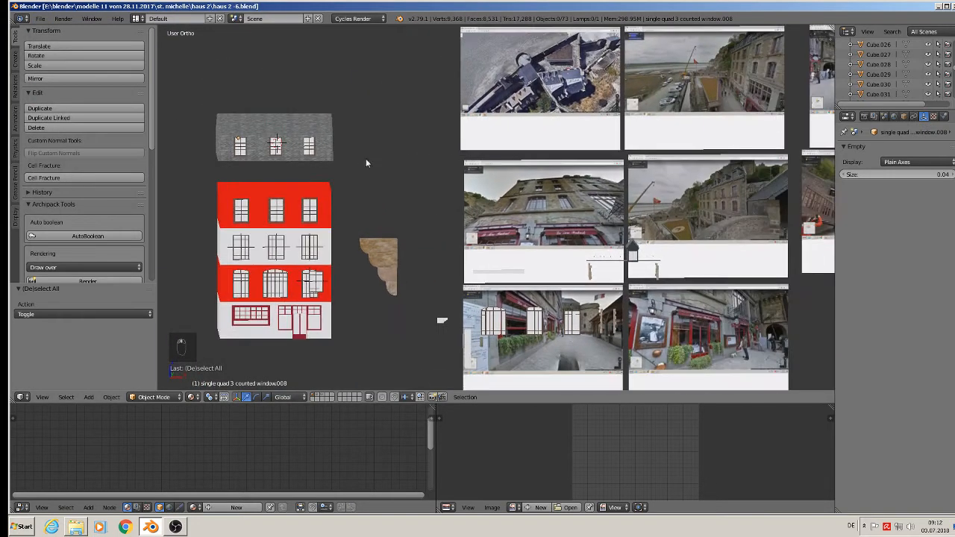
scroll(532, 177, "right", 3, "ctrl")
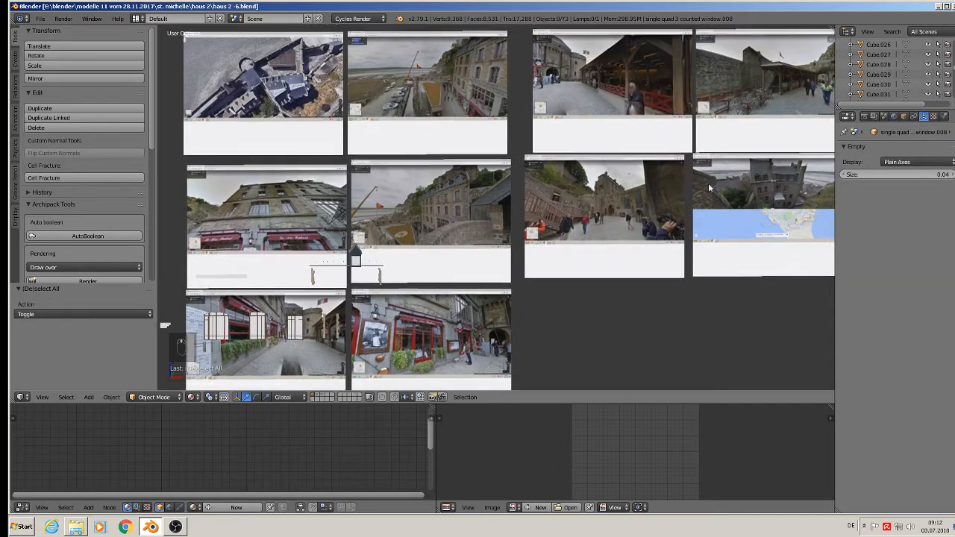
scroll(531, 177, "right", 2, "ctrl")
scroll(651, 186, "up", 5)
scroll(651, 187, "up", 3)
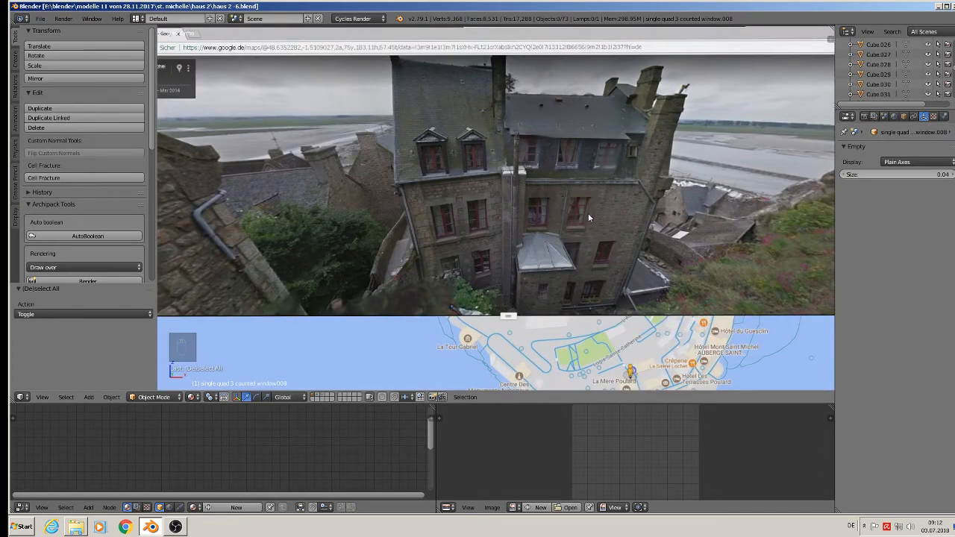
scroll(589, 224, "up", 2)
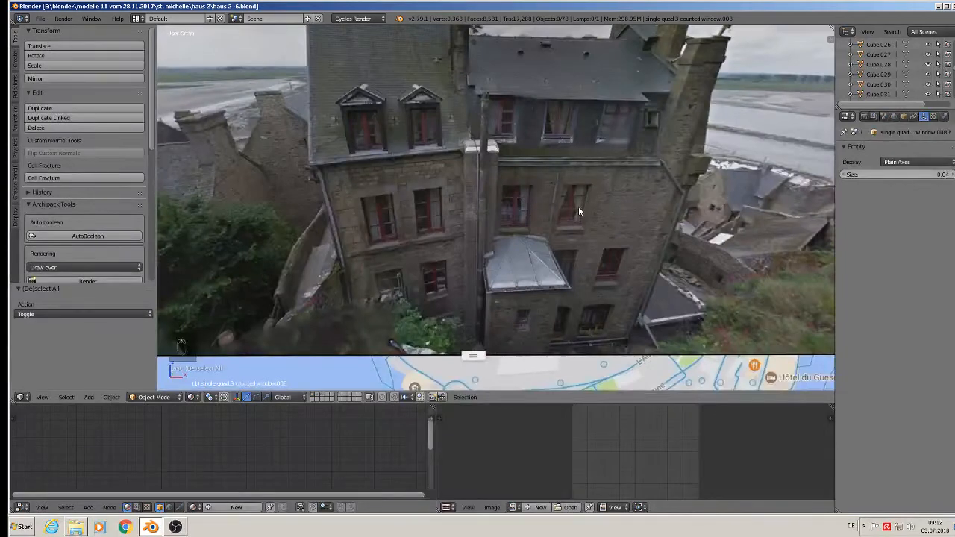
scroll(578, 206, "down", 8)
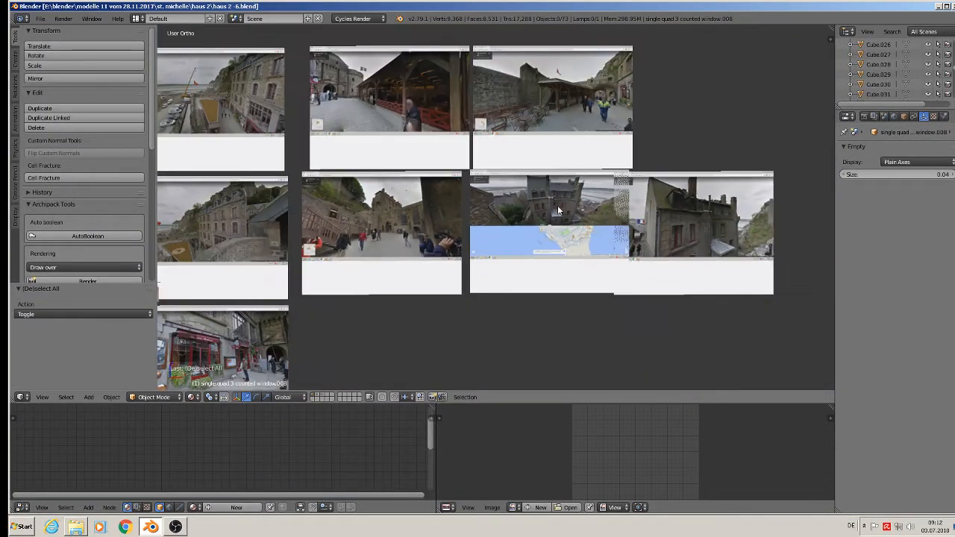
middle_click_drag(315, 190, 760, 145, "shift")
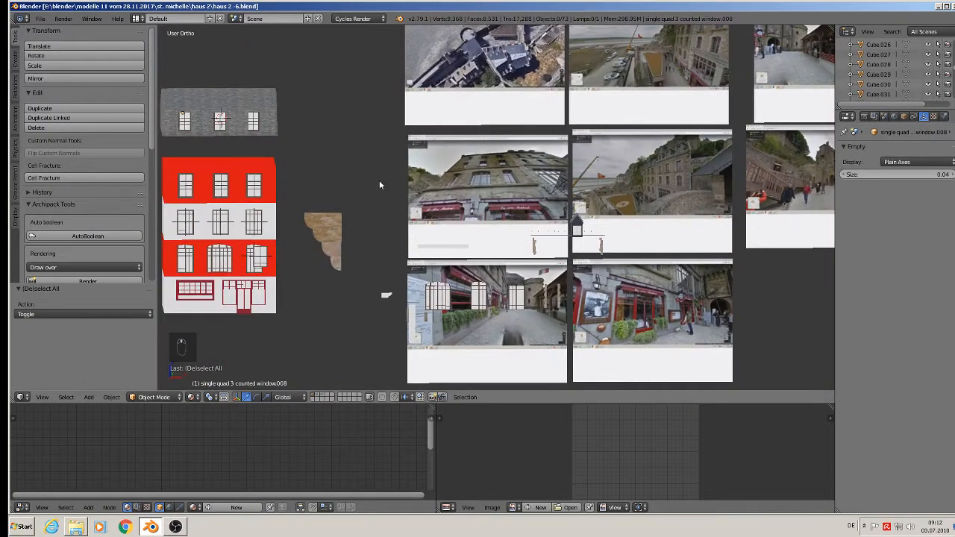
Set the pivot to Median Point, duplicate the middle and outer rear roof windows and move the copies -0.535 along Z to the top storey.
middle_click_drag(379, 185, 483, 162)
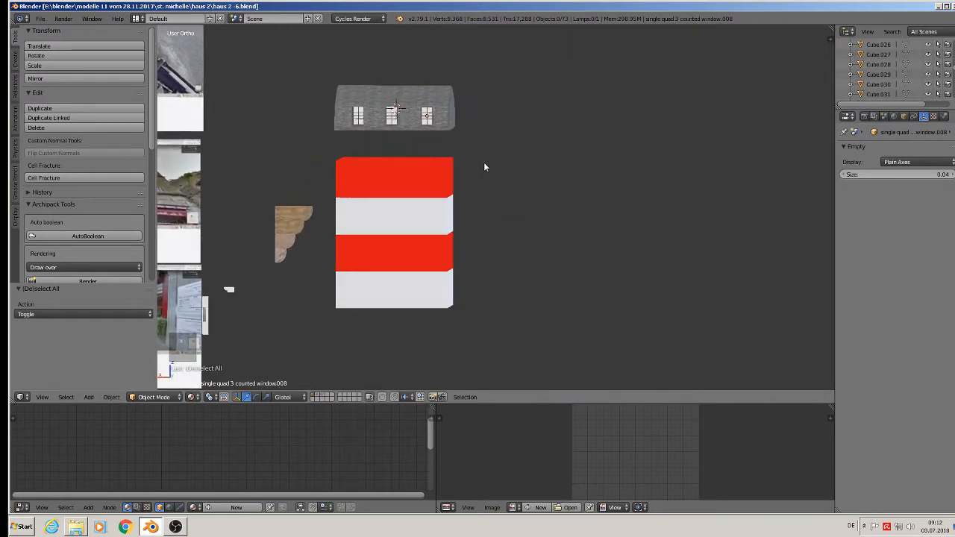
scroll(411, 173, "up", 3)
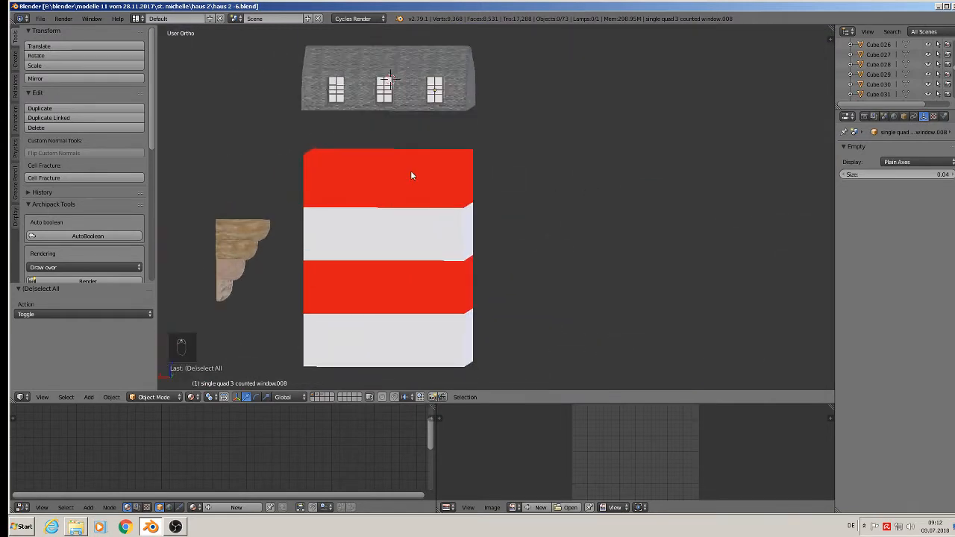
right_click(377, 79)
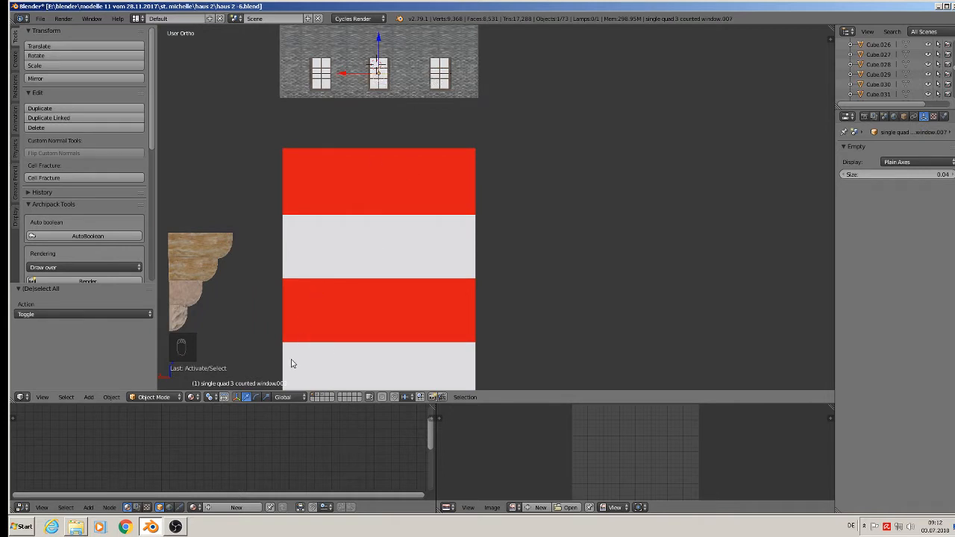
right_click(445, 71, "shift")
left_click(211, 397)
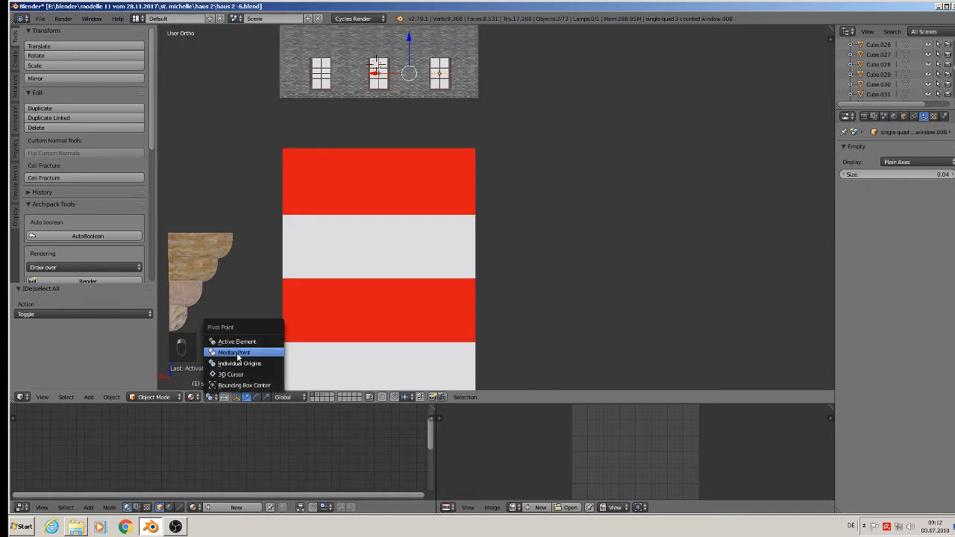
left_click(238, 355)
key("shift+d")
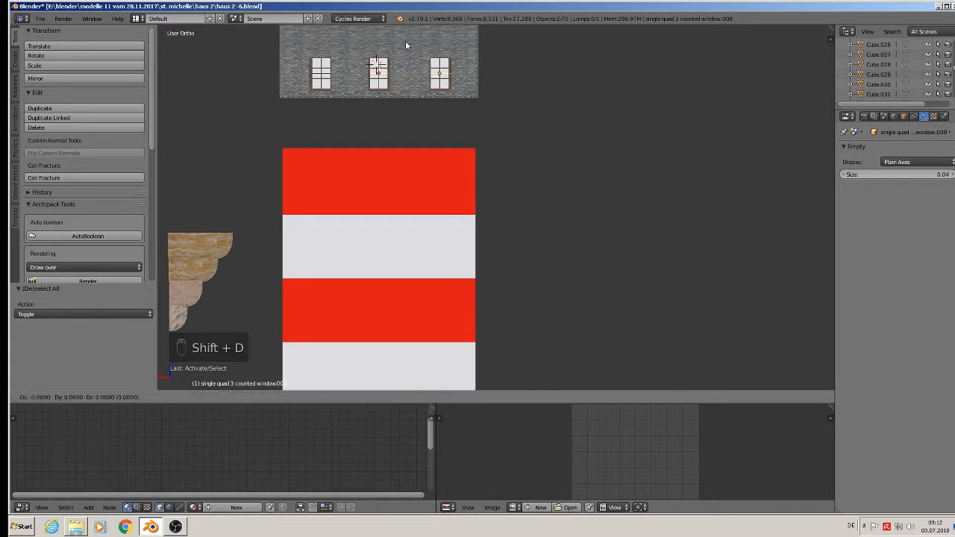
left_click(396, 151)
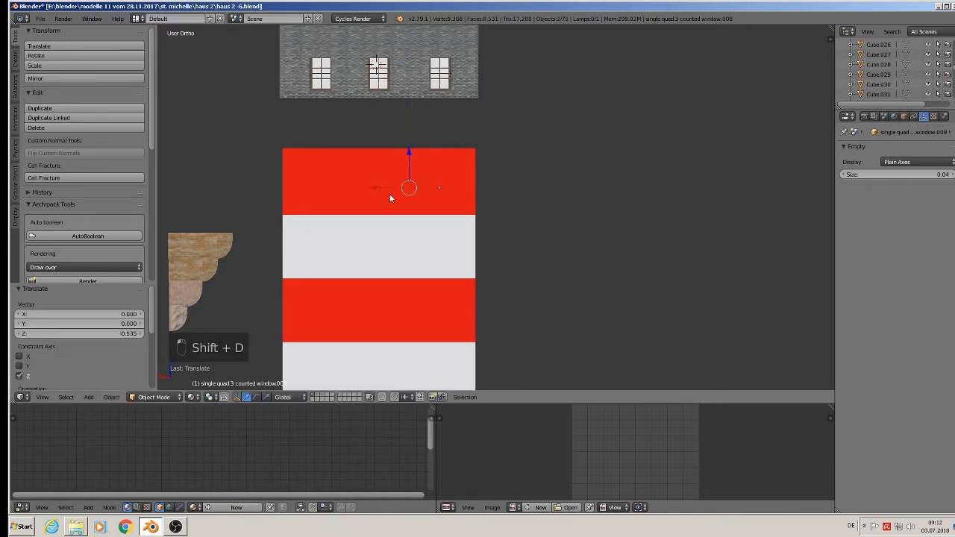
Move the two duplicated windows 0.064 along Y onto the top storey's rear wall and raise them 0.036 along Z.
middle_click_drag(397, 195, 397, 193)
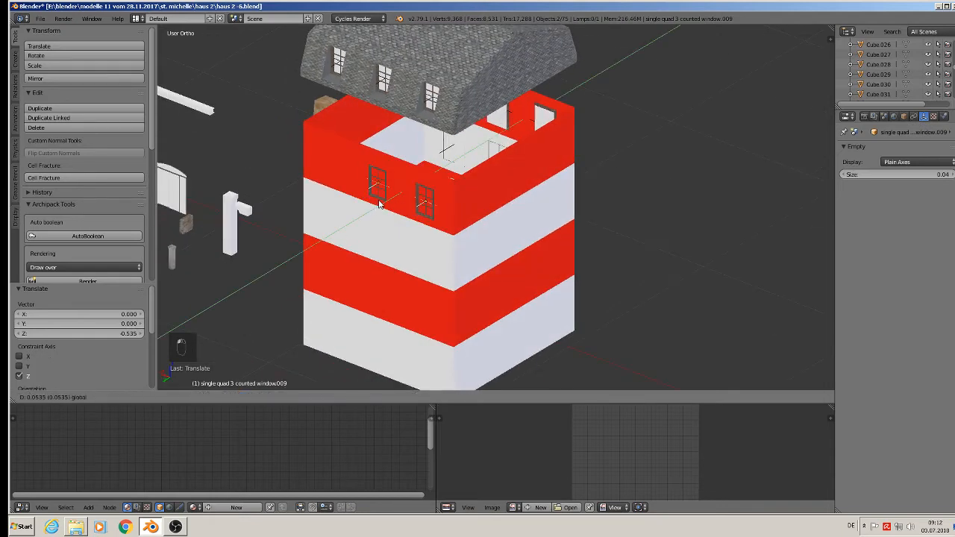
left_click(377, 206)
key("KP_1")
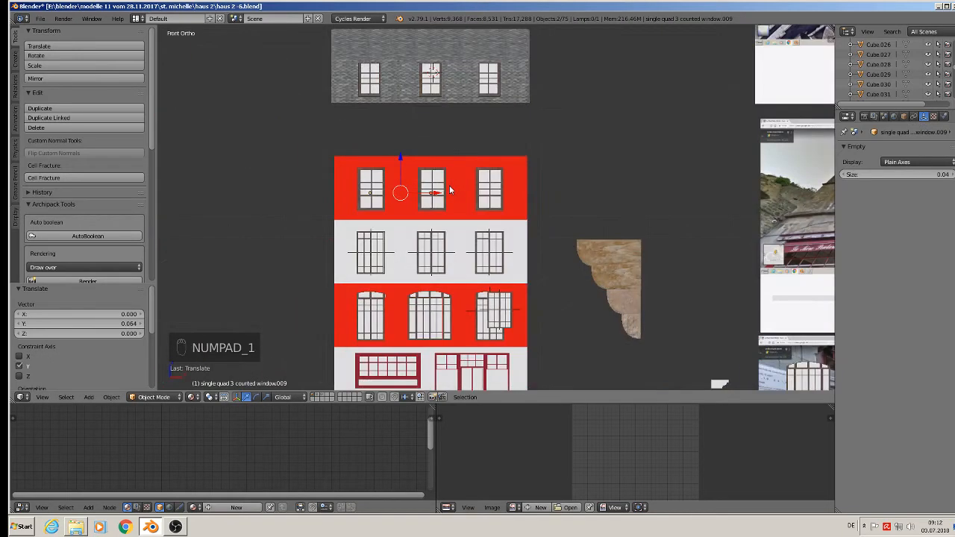
key("ctrl+KP_1")
scroll(449, 186, "up", 4)
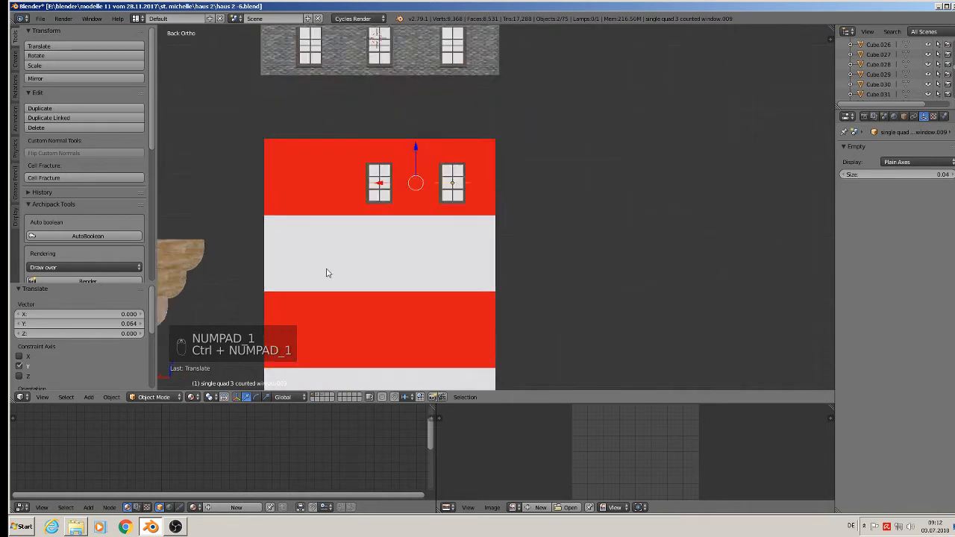
left_click_drag(483, 89, 483, 78)
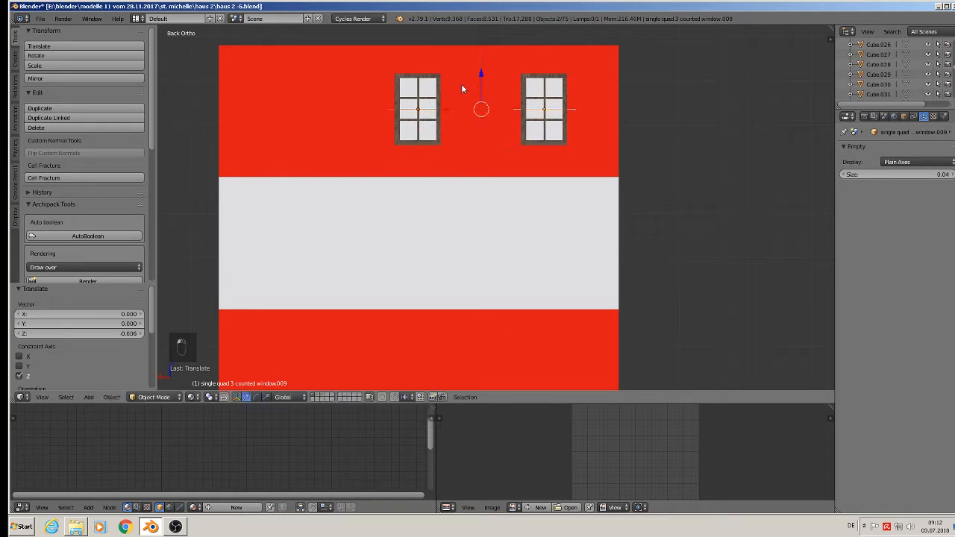
Edit the top-storey wall with selection limited to visible and move the vertical edges beside the middle rear window 0.010 and 0.009 along X.
right_click(471, 194)
key("Tab")
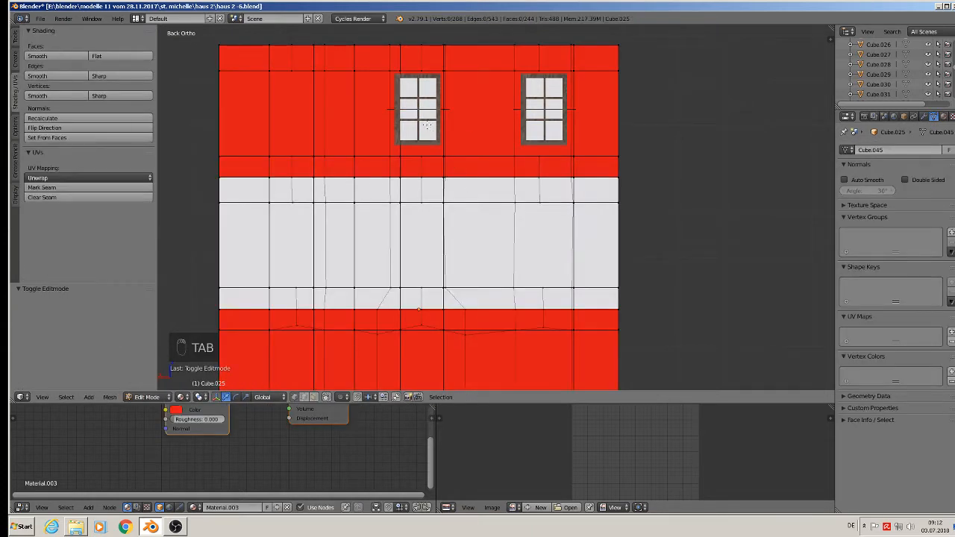
left_click(327, 397)
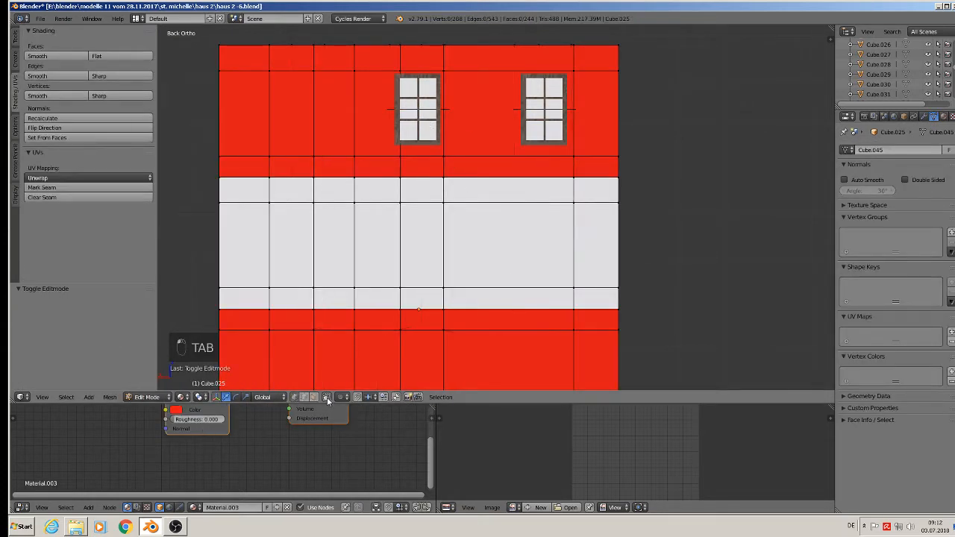
middle_click_drag(391, 136, 396, 182, "shift")
scroll(401, 186, "up", 2)
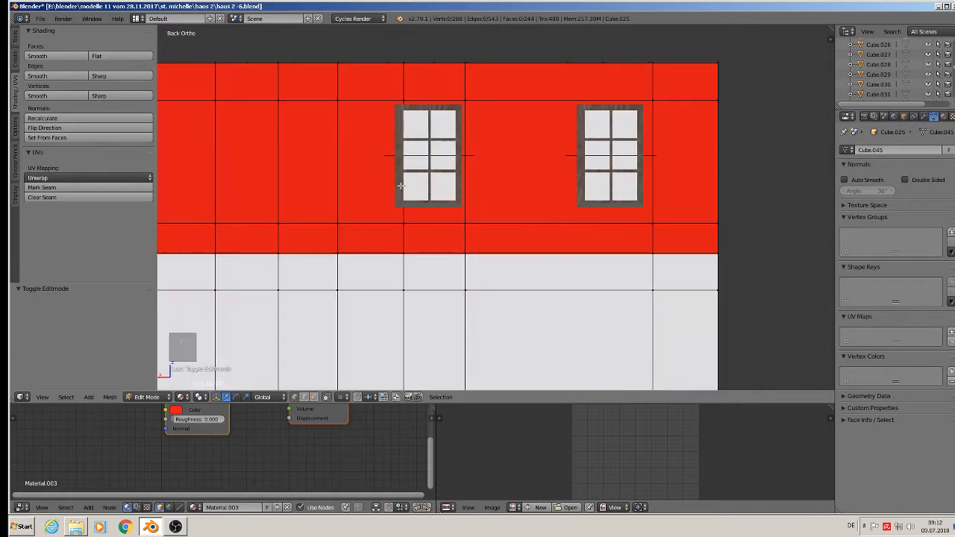
left_click(312, 397)
right_click(404, 214)
left_click_drag(391, 159, 383, 160)
right_click(467, 133)
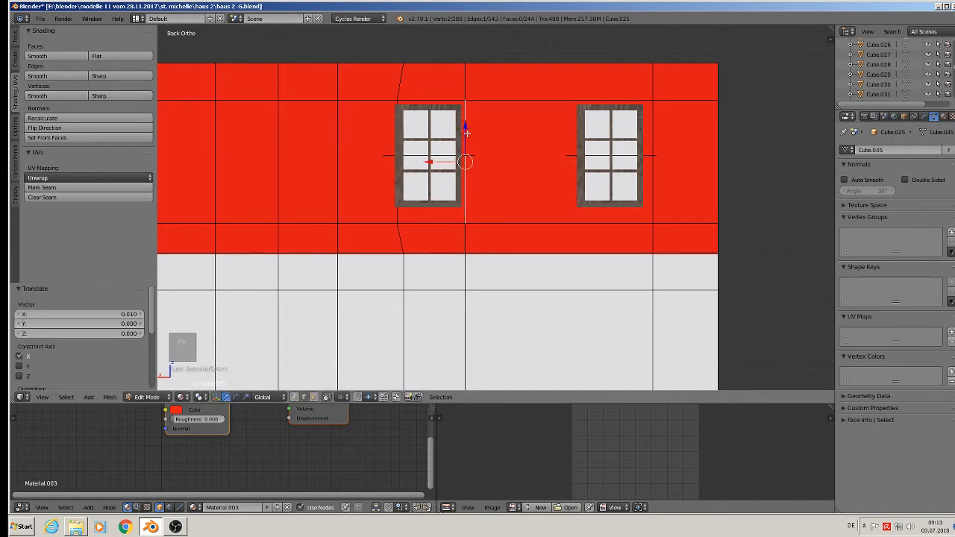
left_click_drag(451, 161, 446, 161)
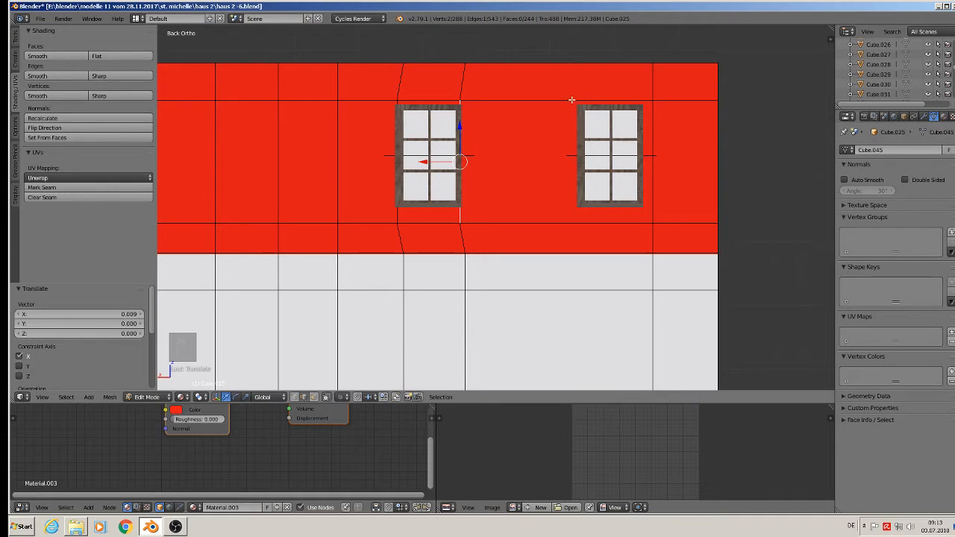
Add a vertical loop cut between the two rear windows and align the wall's vertical edges with the outer window's sides.
key("ctrl+r")
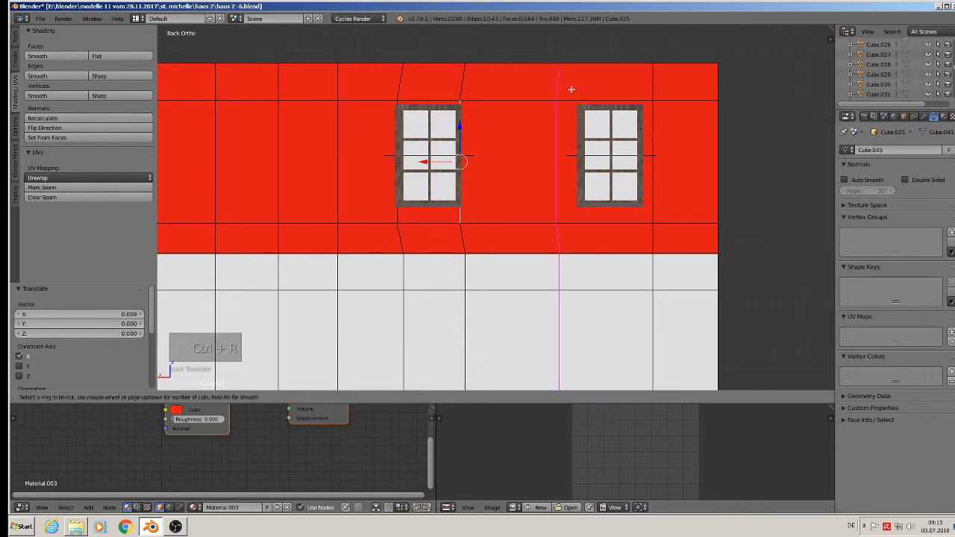
left_click(571, 89)
right_click(571, 89)
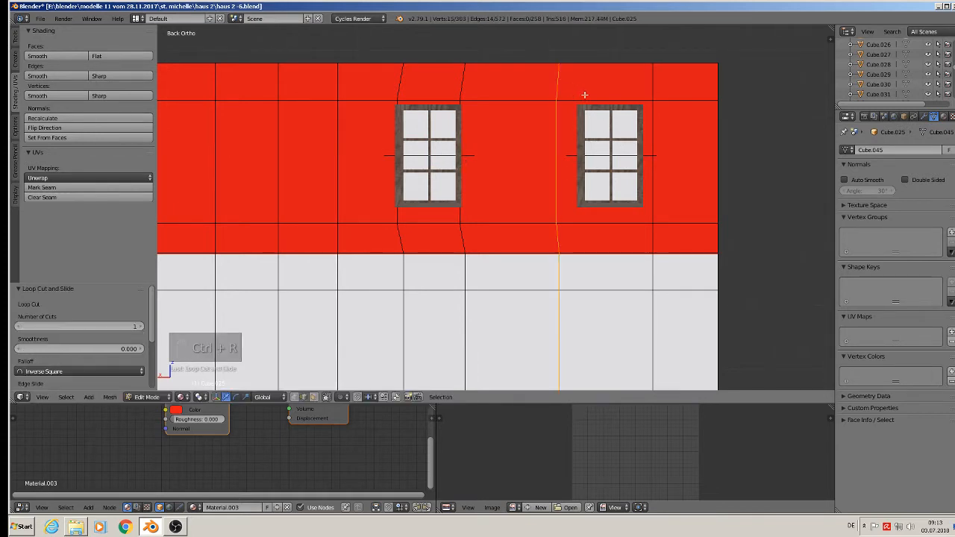
right_click(555, 117)
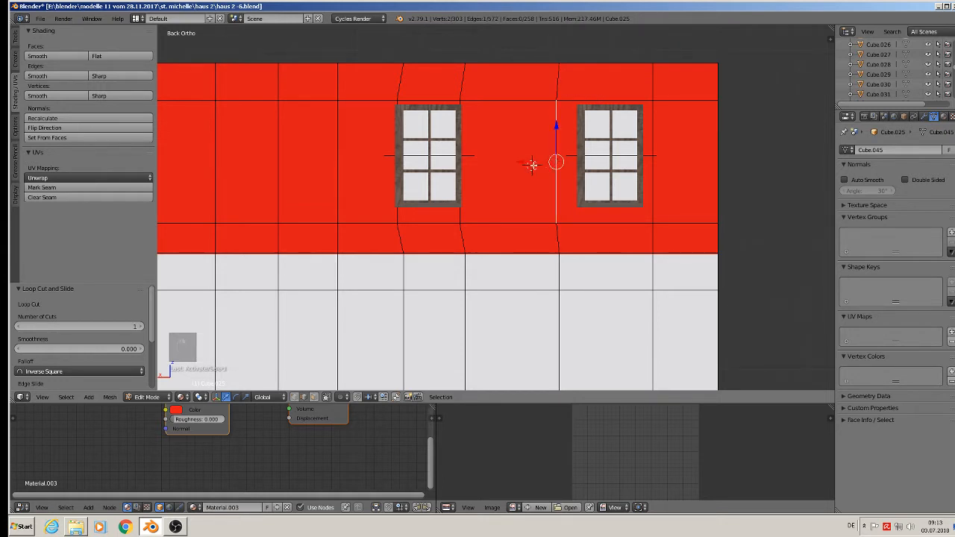
left_click_drag(530, 162, 548, 163)
right_click(653, 169)
left_click_drag(660, 163, 649, 163)
Fit the wall edges above and below the outer rear window to its frame, moving them -0.009 and 0.031 along Z.
right_click(611, 100)
left_click_drag(609, 74, 609, 79)
right_click(605, 222)
key("g")
key("z")
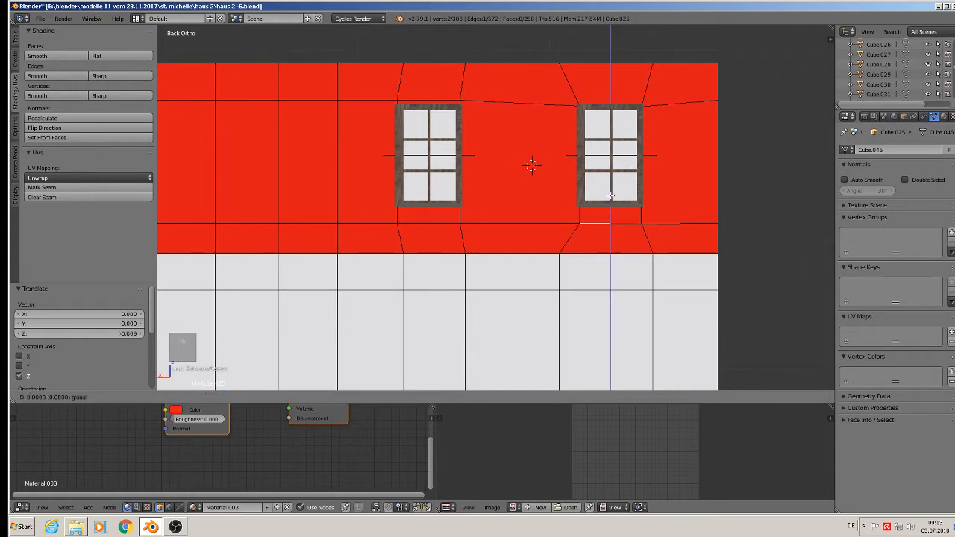
left_click(610, 176)
key("g")
key("z")
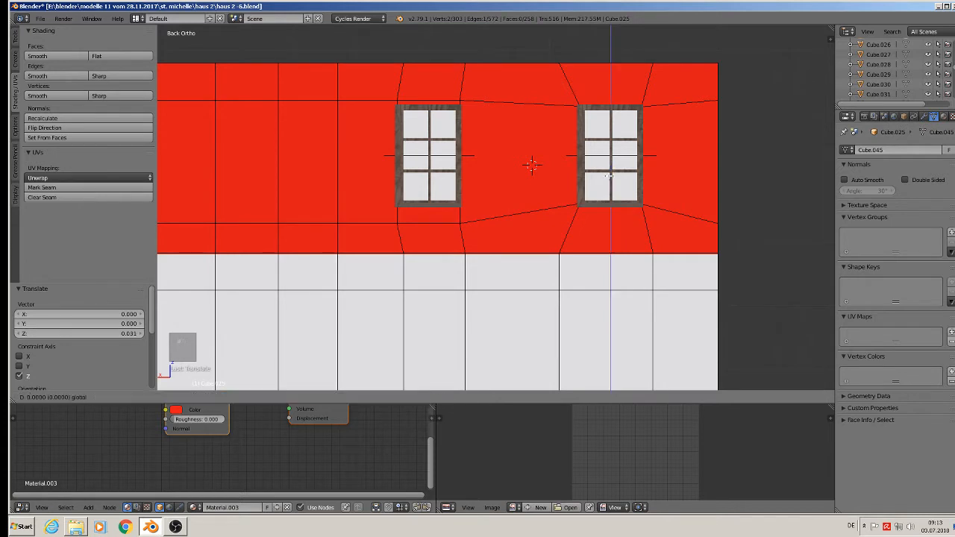
key("Escape")
Fit the wall edges below and above the middle rear window to its frame, moving them 0.030 and -0.009 along Z.
right_click(422, 222)
left_click_drag(425, 197, 433, 167)
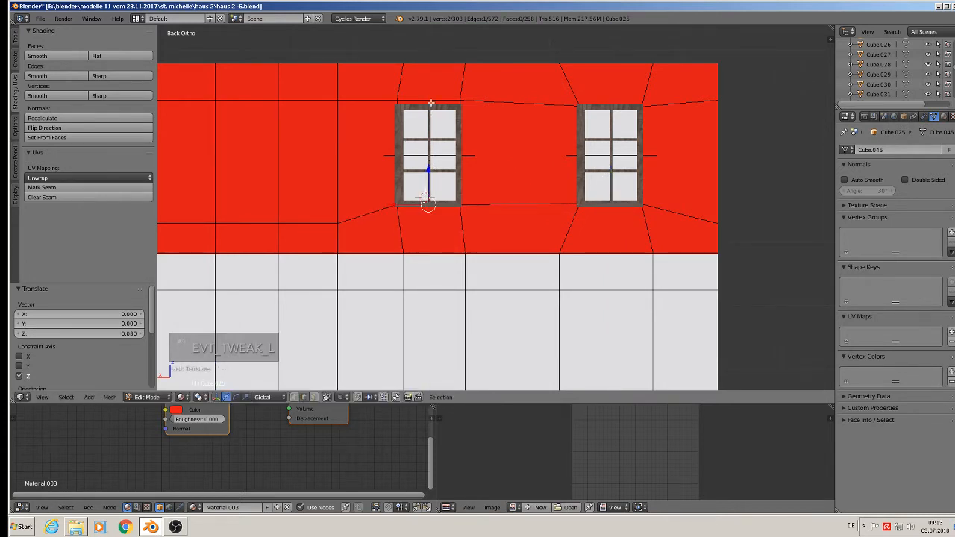
right_click(431, 102)
left_click_drag(427, 66, 426, 73)
Delete only the wall faces behind the middle and outer rear windows of the top storey, and finish editing the wall.
middle_click_drag(426, 73, 405, 216)
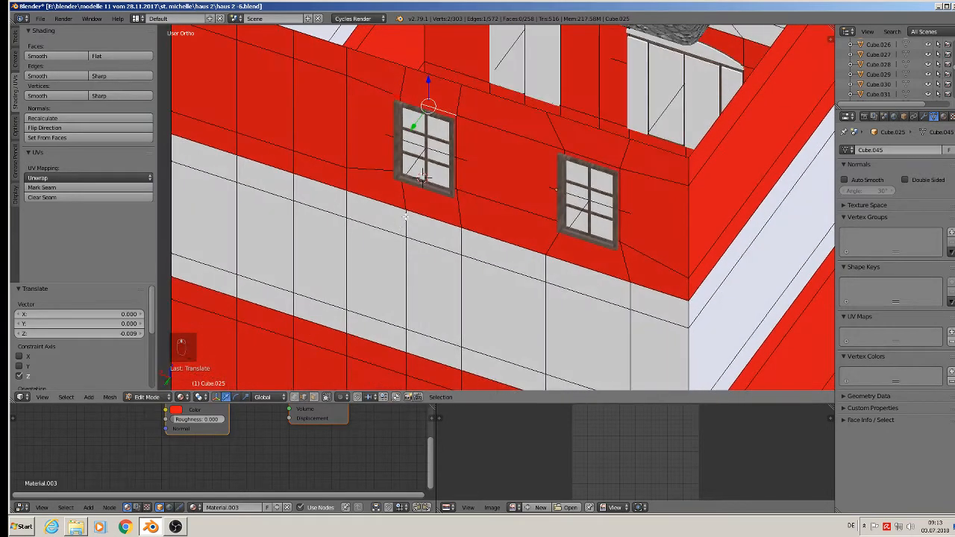
left_click(315, 397)
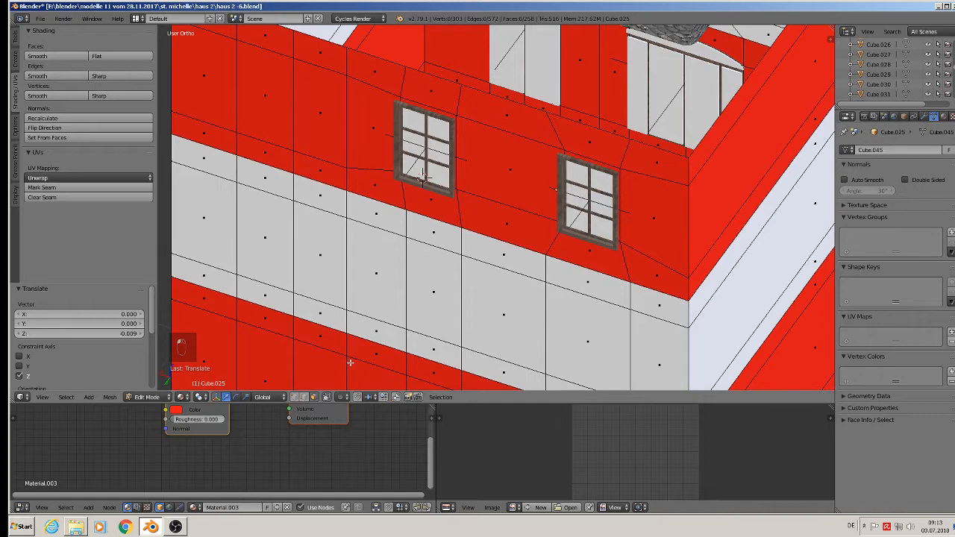
right_click(422, 177)
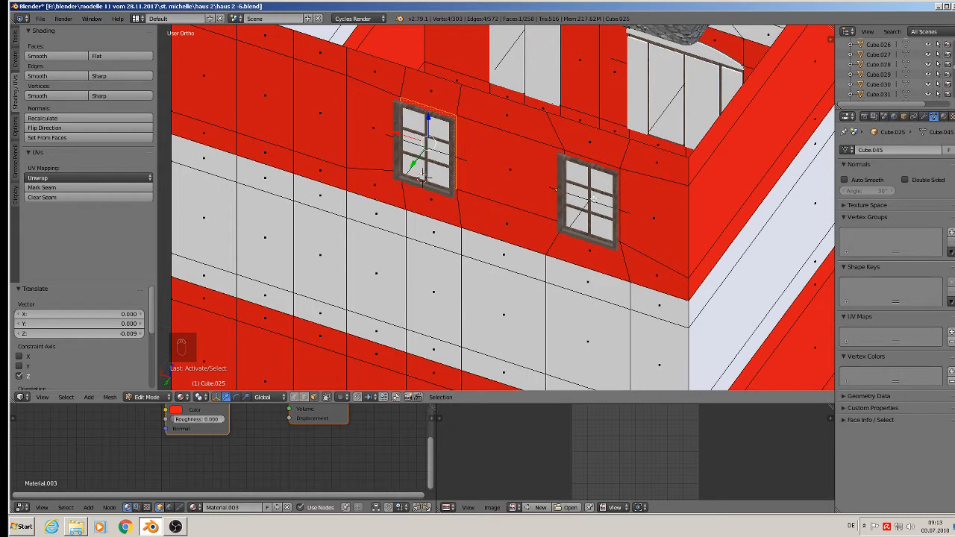
right_click(587, 202, "shift")
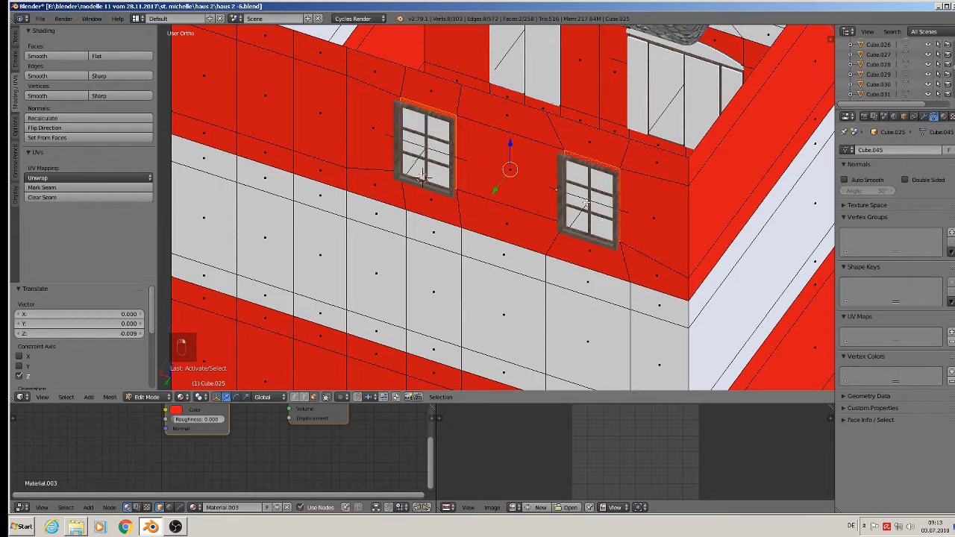
key("x")
left_click(582, 242)
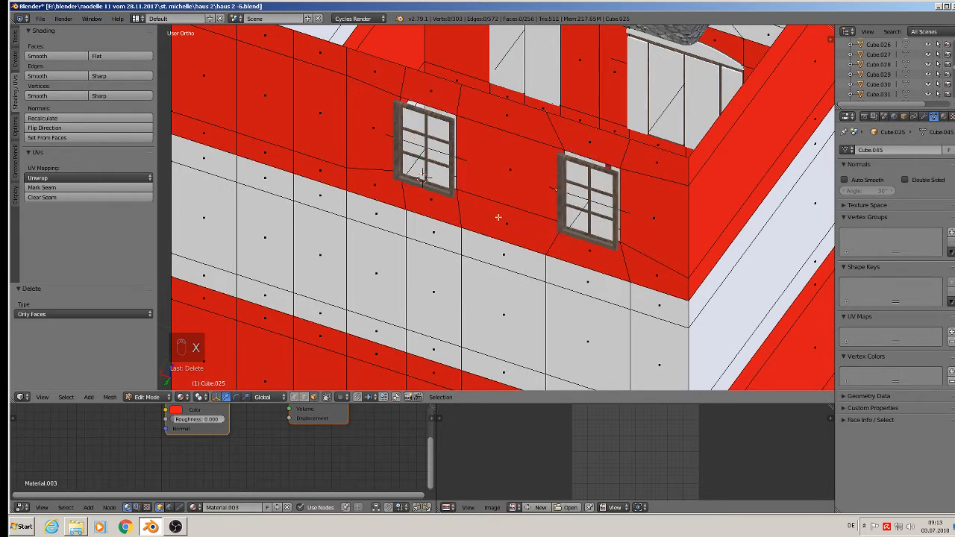
key("Tab")
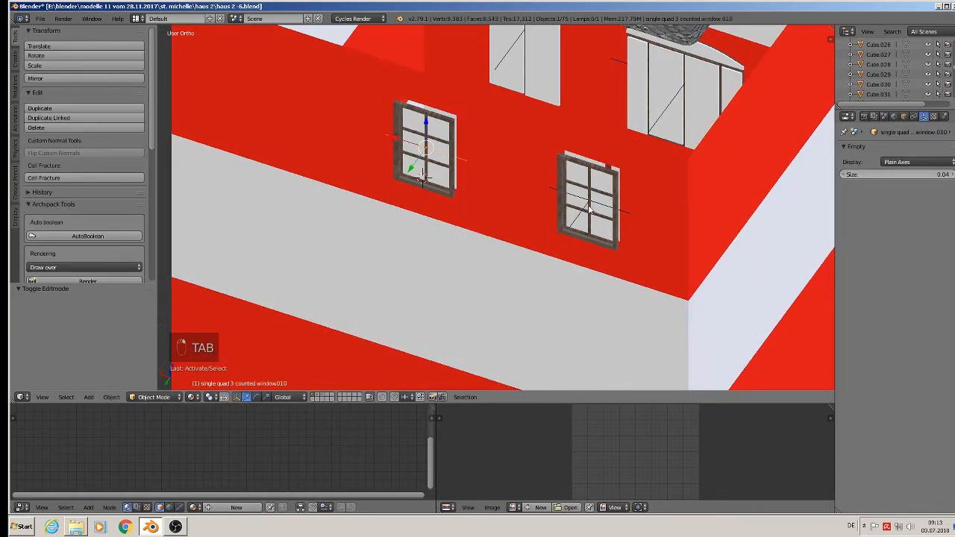
Move both top-storey rear windows together -0.010 along Y into their wall openings and clear the selection.
right_click(515, 178)
left_click_drag(494, 194, 493, 210)
scroll(493, 209, "down", 5)
middle_click_drag(495, 213, 537, 173)
scroll(537, 175, "down", 2)
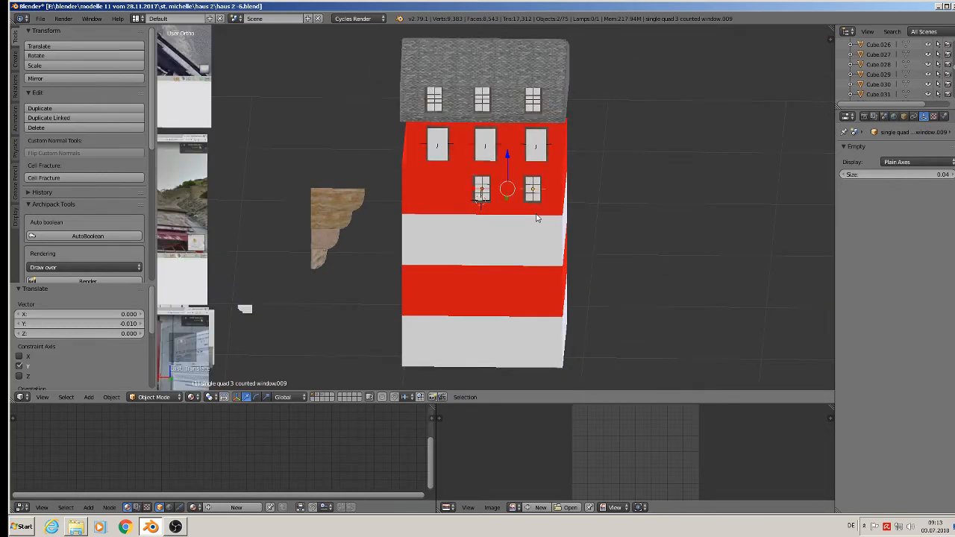
key("a")
Examine the reference photos of the building's rear facade for the window arrangement on the lower storeys.
scroll(540, 222, "down", 4)
middle_click_drag(395, 239, 591, 194, "shift")
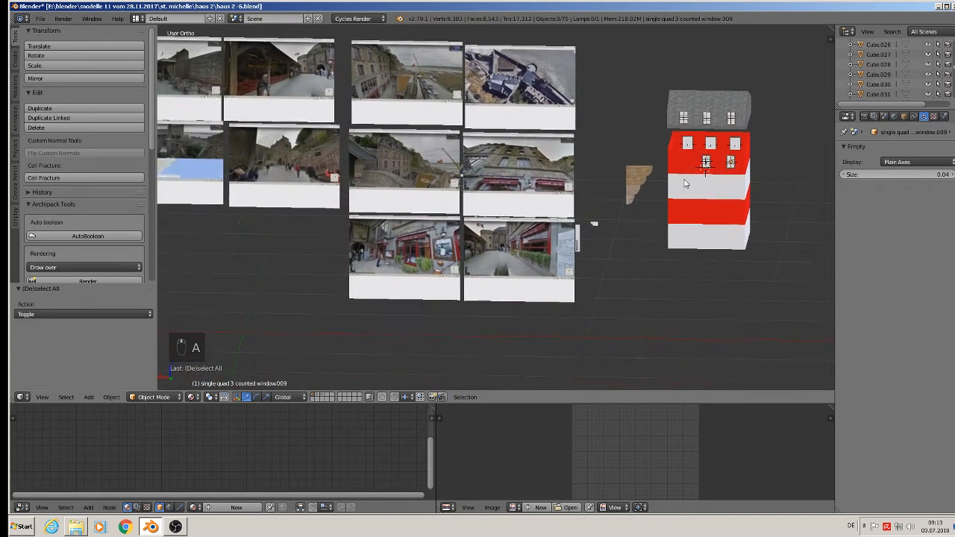
key("KP_1")
scroll(399, 254, "up", 4)
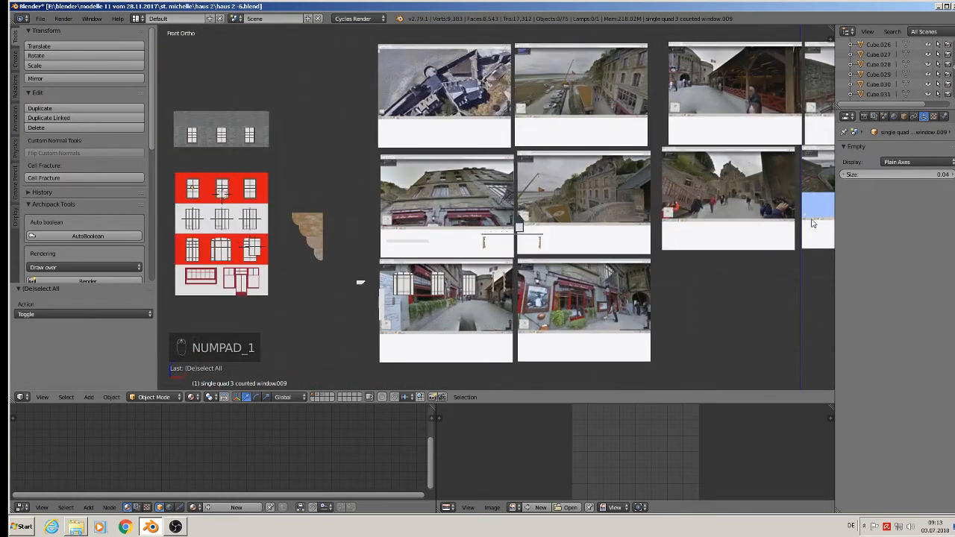
scroll(398, 253, "up", 4)
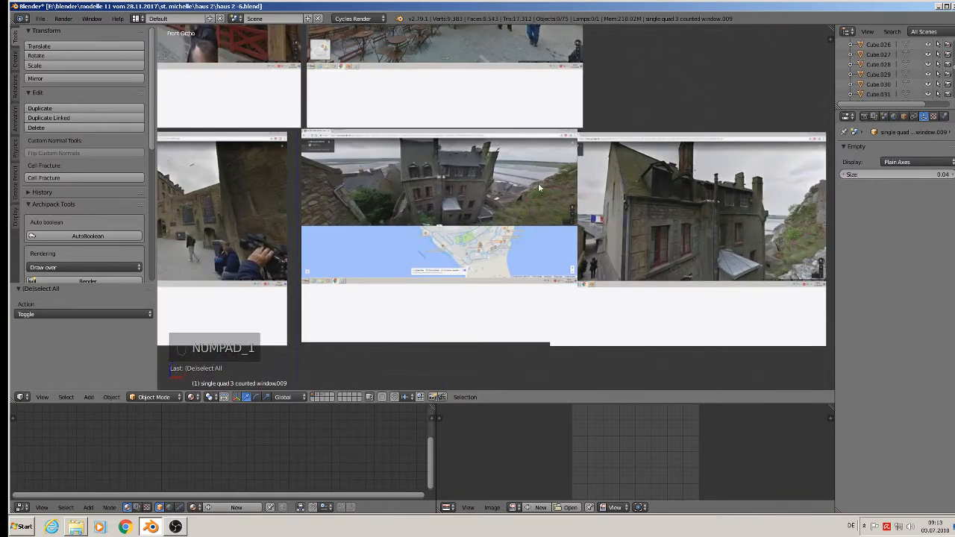
scroll(467, 236, "up", 5)
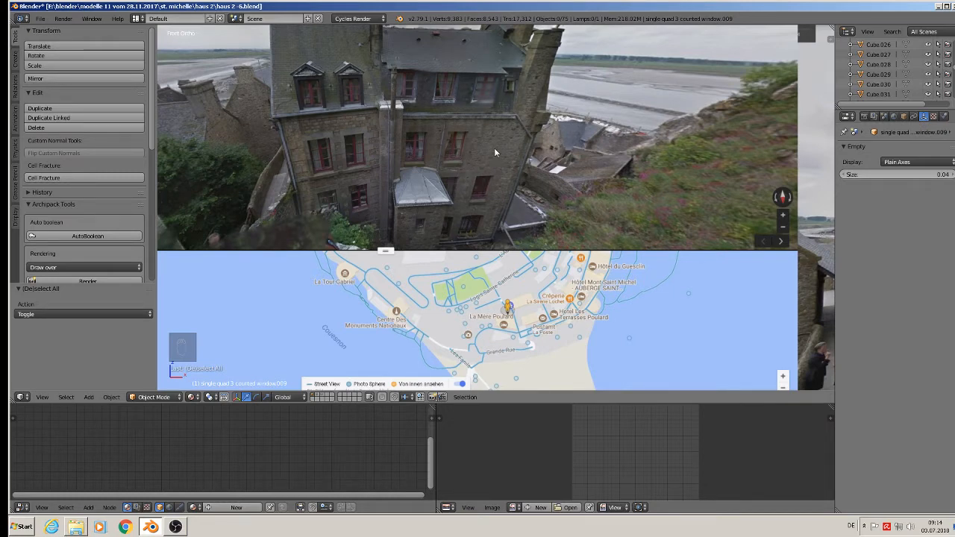
scroll(484, 176, "down", 2)
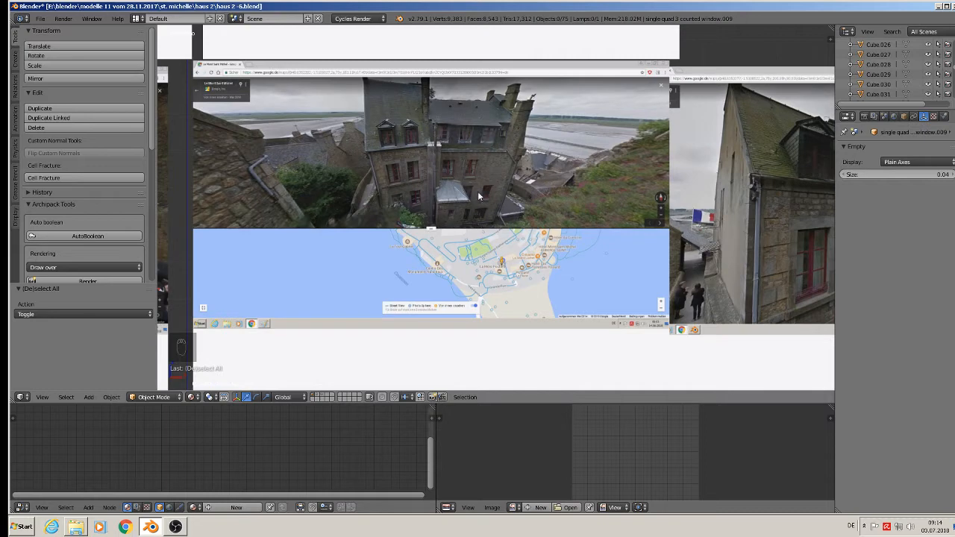
scroll(482, 213, "up", 6)
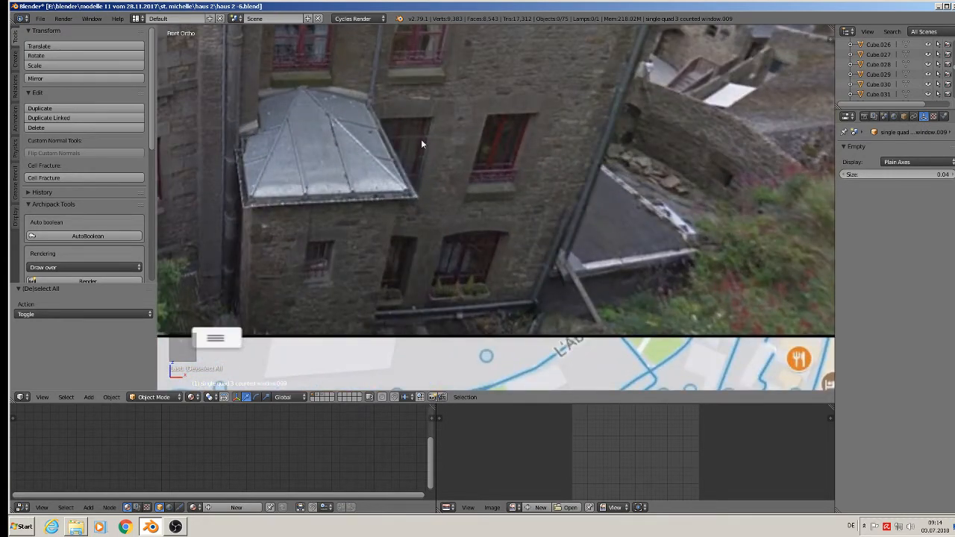
scroll(511, 145, "down", 6)
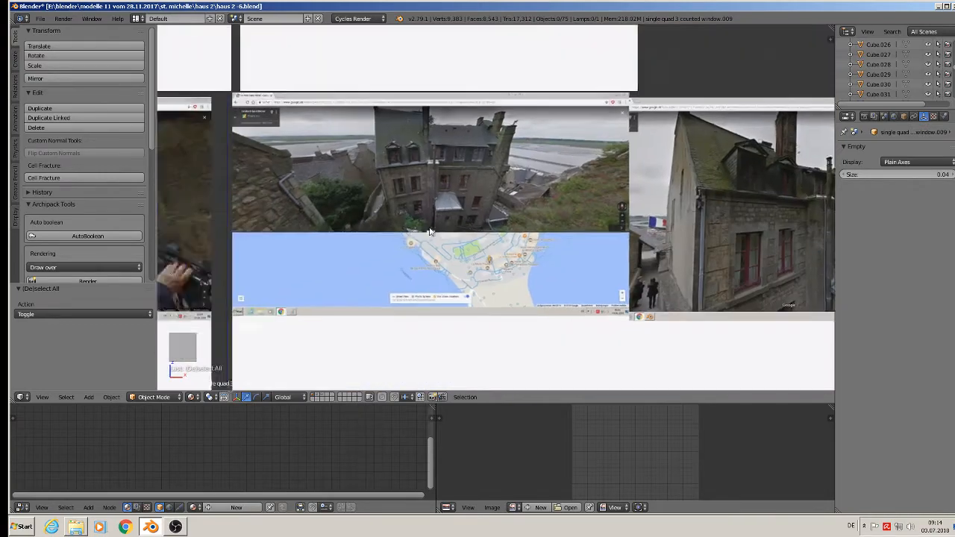
scroll(429, 232, "down", 8)
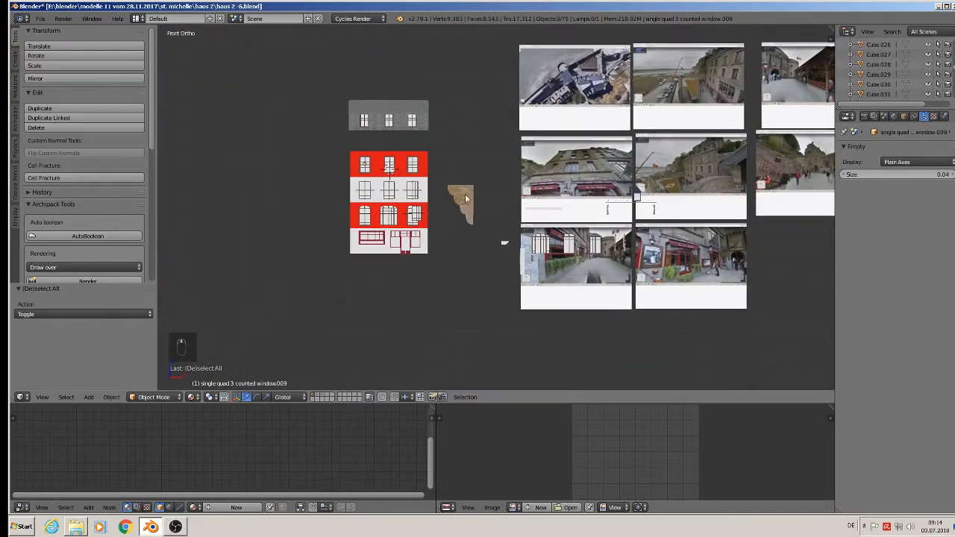
Duplicate a front window of the white storey below the top storey and move the copy 1.145 along Y past the rear wall.
scroll(448, 200, "up", 3)
middle_click_drag(437, 202, 674, 177)
scroll(587, 181, "up", 6)
scroll(532, 236, "down", 4)
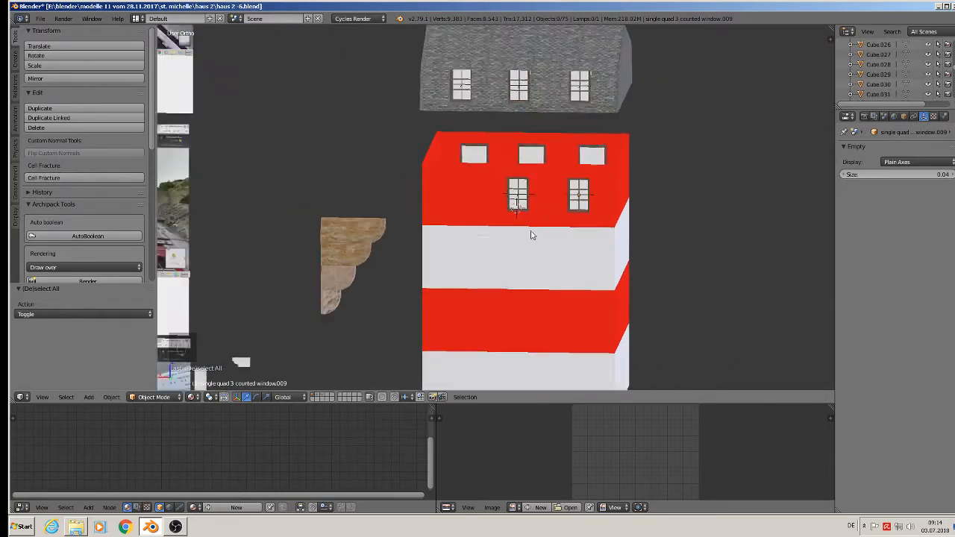
scroll(532, 235, "down", 3)
middle_click_drag(533, 236, 677, 291)
scroll(554, 261, "up", 5)
right_click(602, 252)
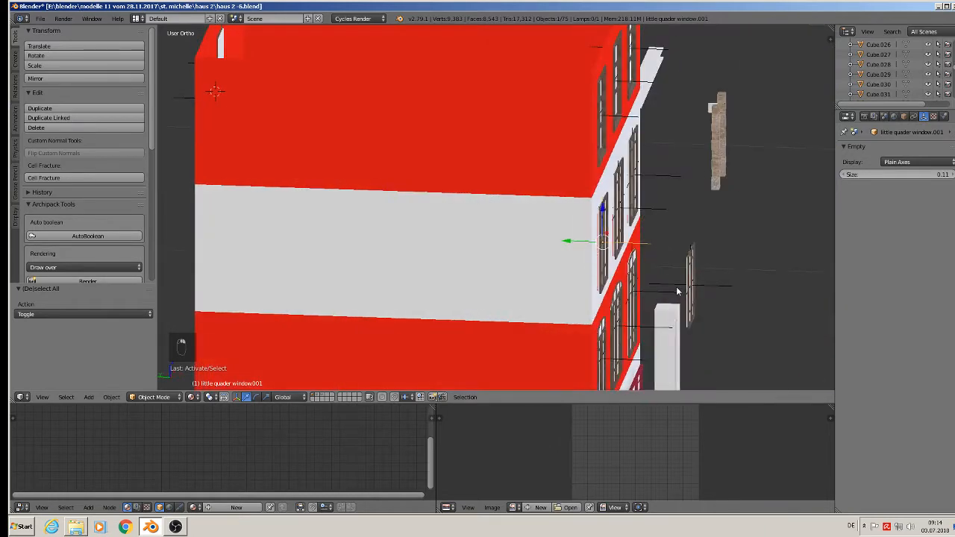
key("shift+d")
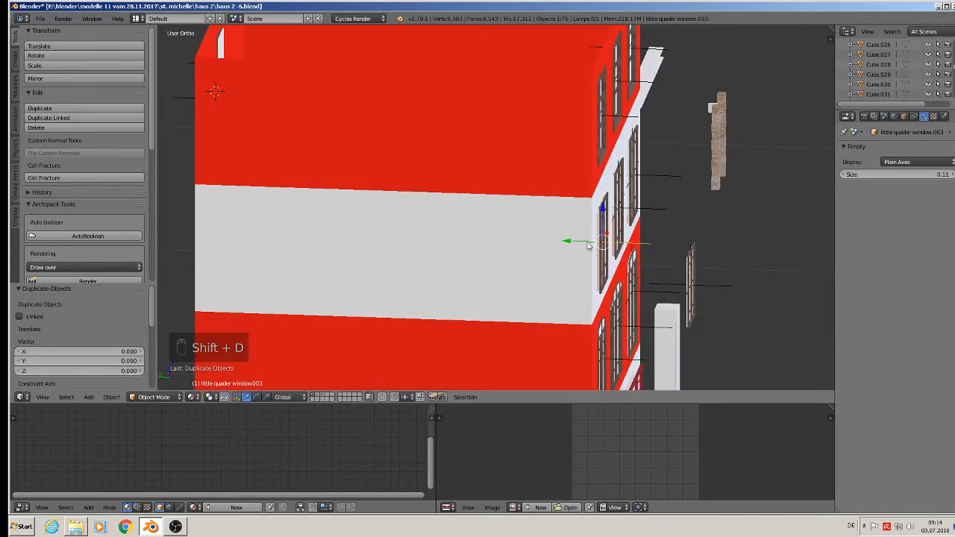
key("y")
left_click(733, 187)
middle_click_drag(335, 196, 695, 213)
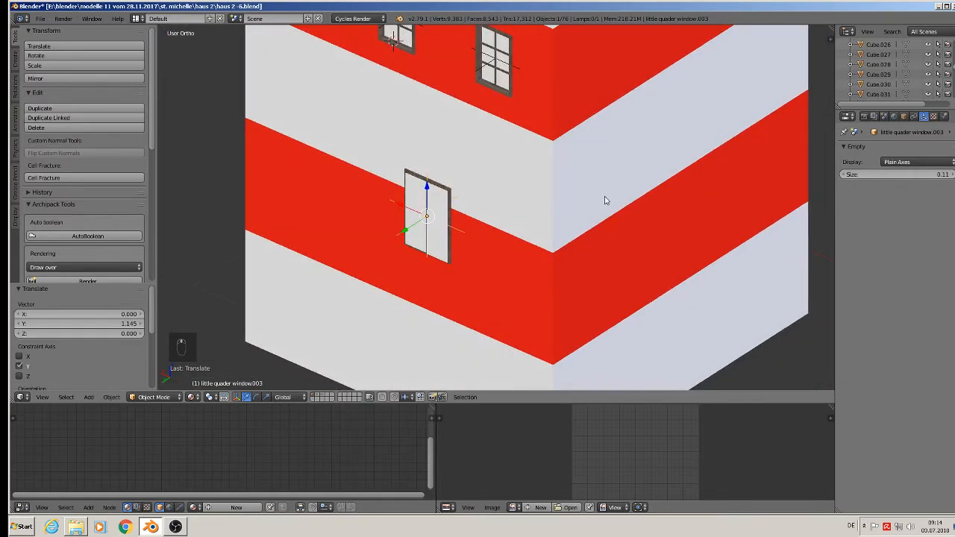
Rotate the copied window 180° about Z and position it on the rear wall, moving it -0.233 along Y and 0.002 along Z.
type("rz")
type("180")
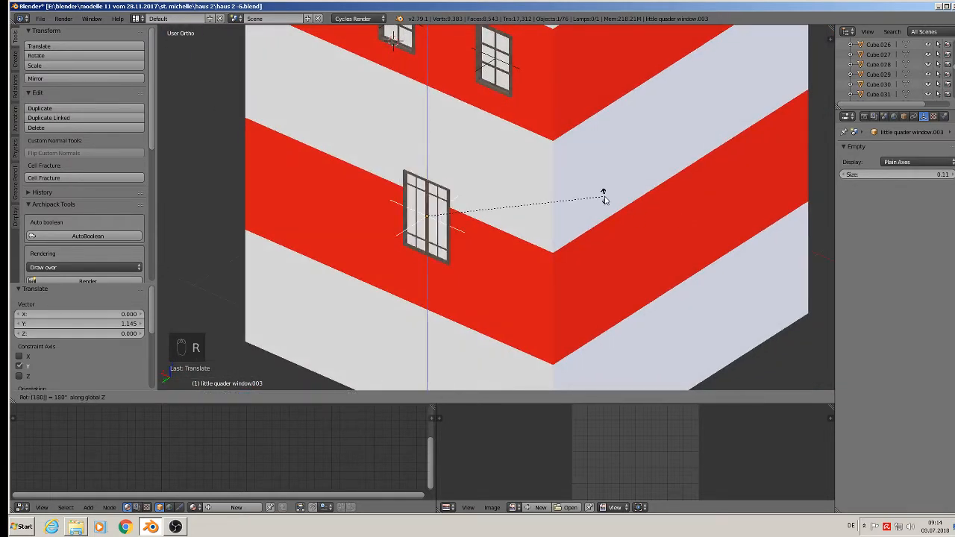
key("Return")
key("g")
key("y")
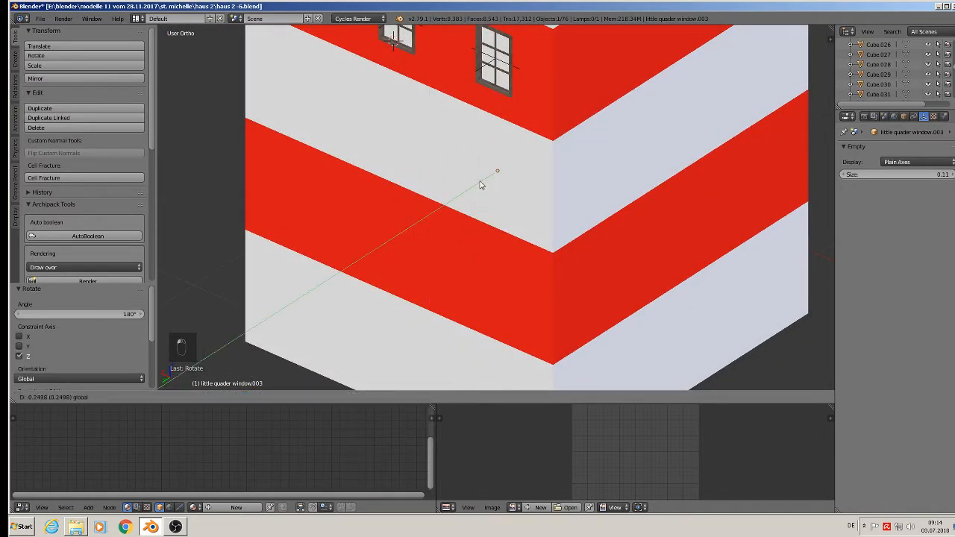
key("Return")
key("KP_1")
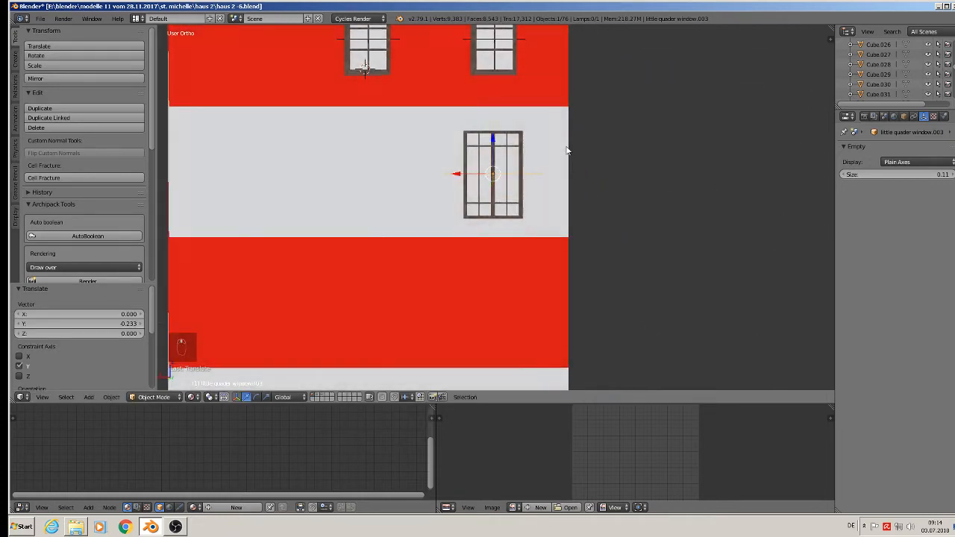
key("g")
key("z")
key("Return")
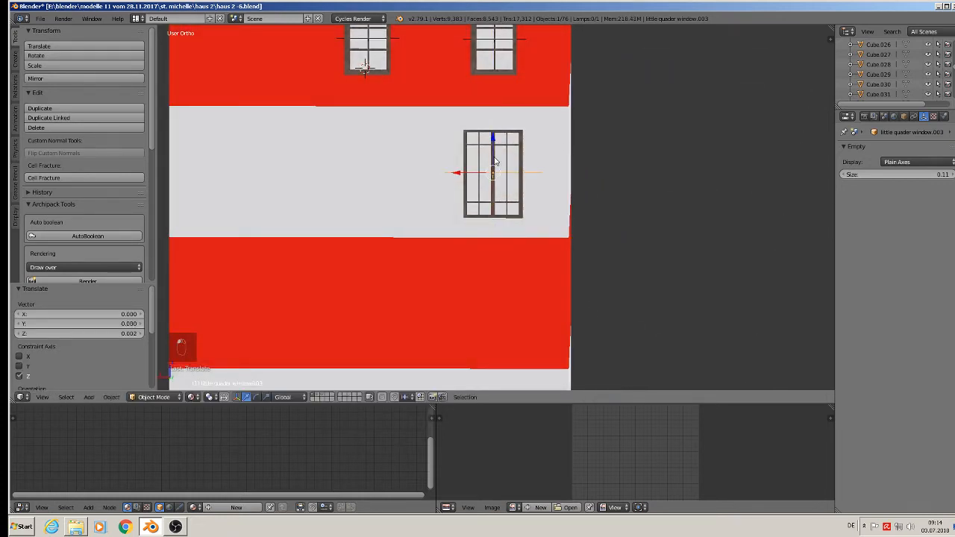
Duplicate the white storey's rear window and move the copy 0.285 along X, beneath the middle top-storey window.
key("shift+d")
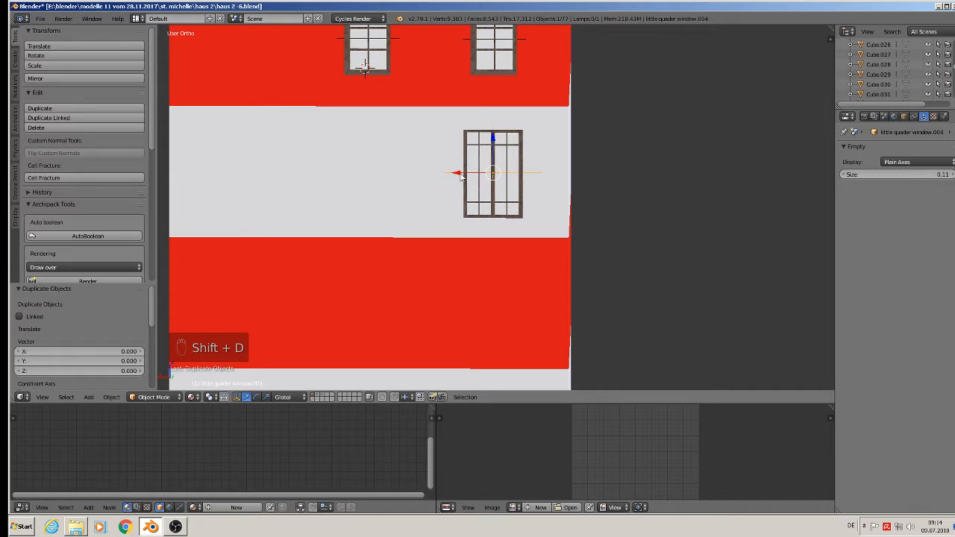
key("x")
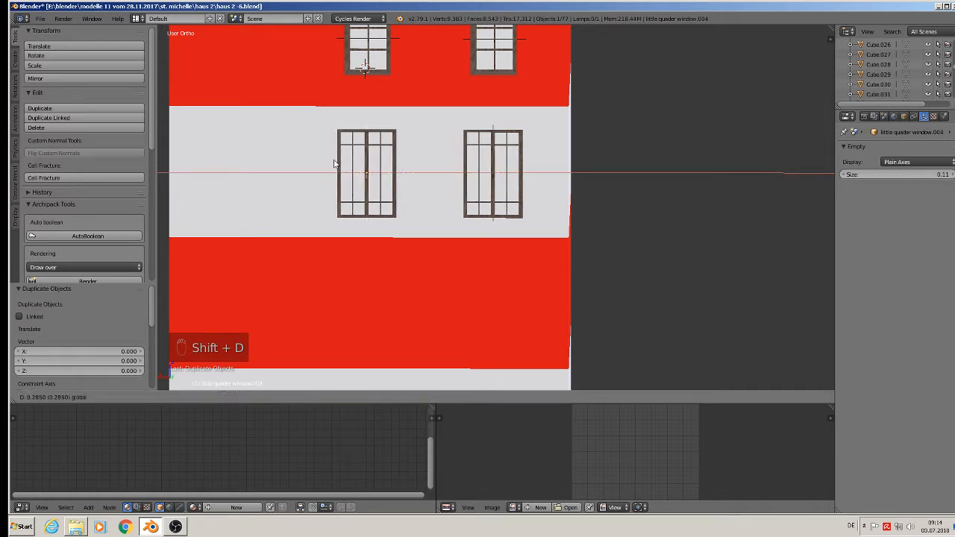
left_click(334, 164)
mouse_move(403, 196)
middle_mouse_down()
mouse_move(381, 222)
mouse_move(398, 194)
middle_mouse_up()
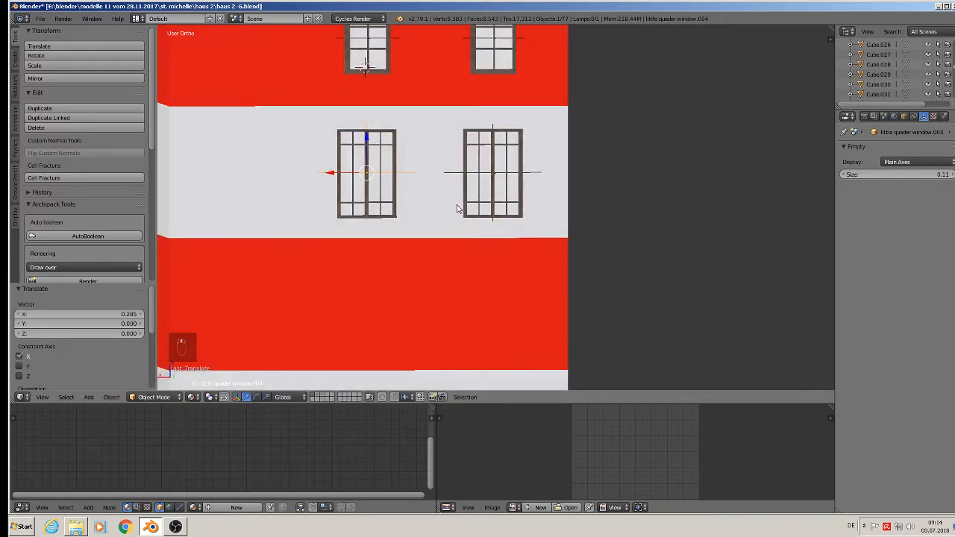
Edit the wall by edges in back view and move the vertical edge at the middle window's side away from the outer window 0.026 along X.
right_click(454, 135)
key("KP_1")
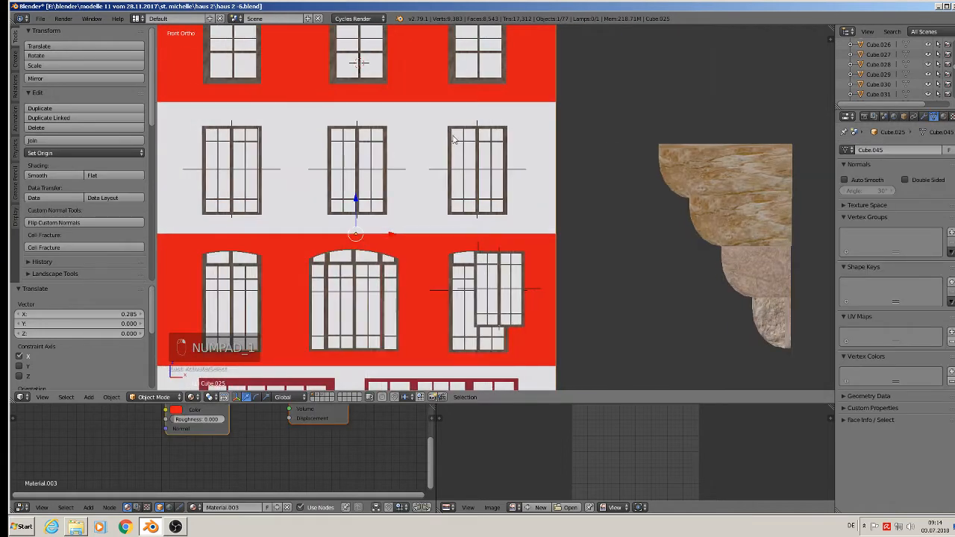
key("ctrl+KP_1")
key("Tab")
key("Tab")
key("Tab")
key("Tab")
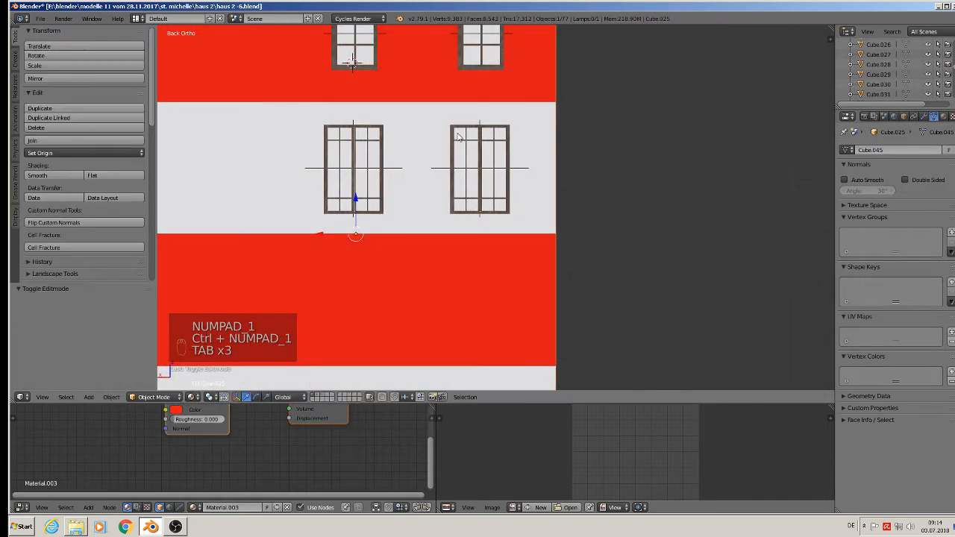
scroll(447, 155, "up", 3)
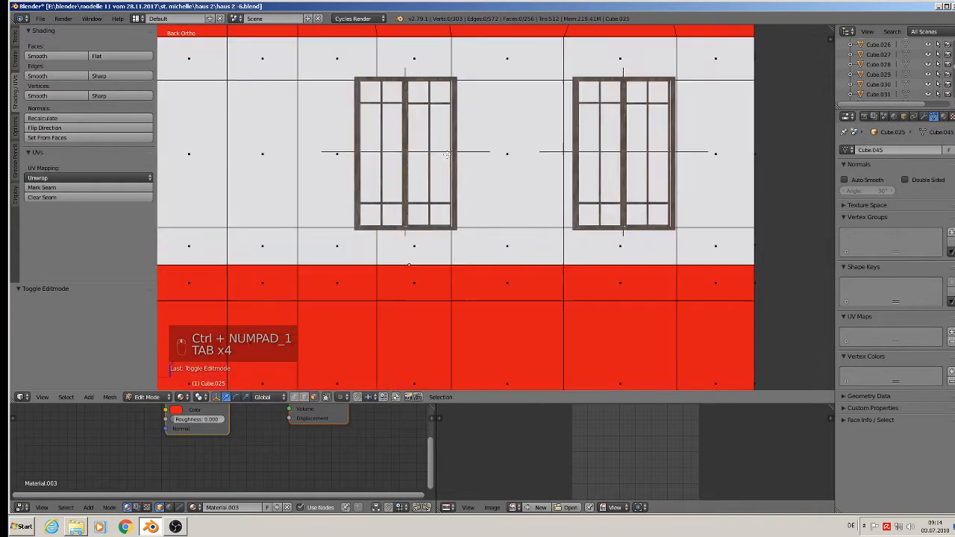
right_click(378, 182)
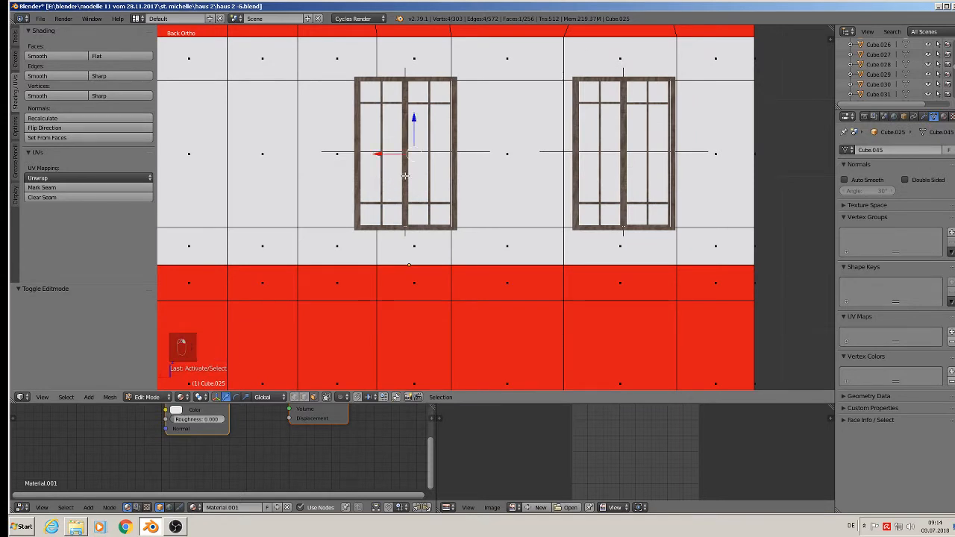
right_click(374, 94)
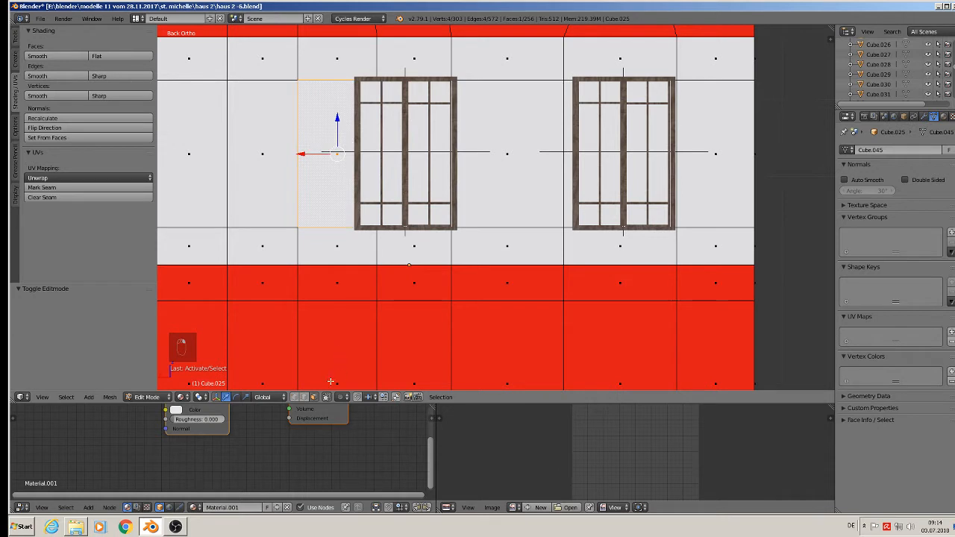
left_click(304, 397)
right_click(379, 140)
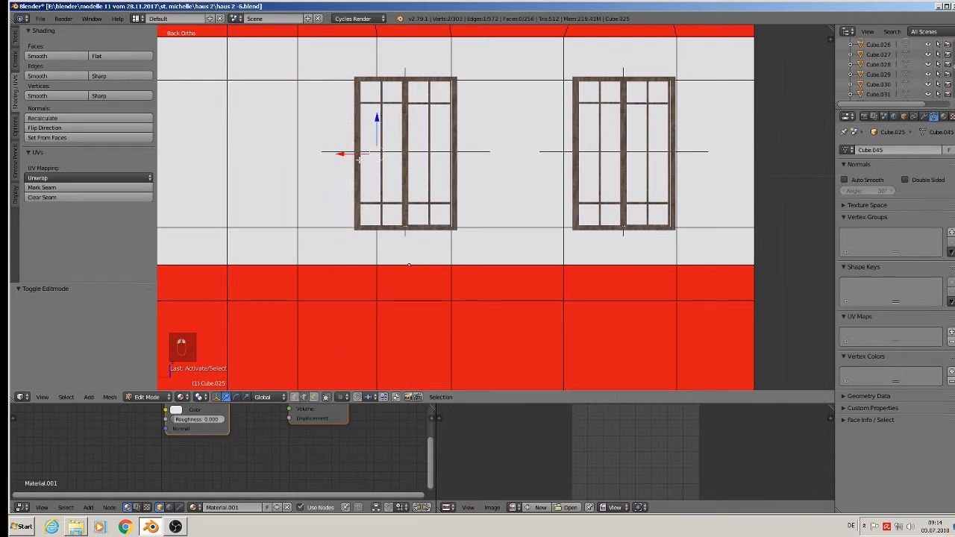
left_click_drag(350, 155, 331, 155)
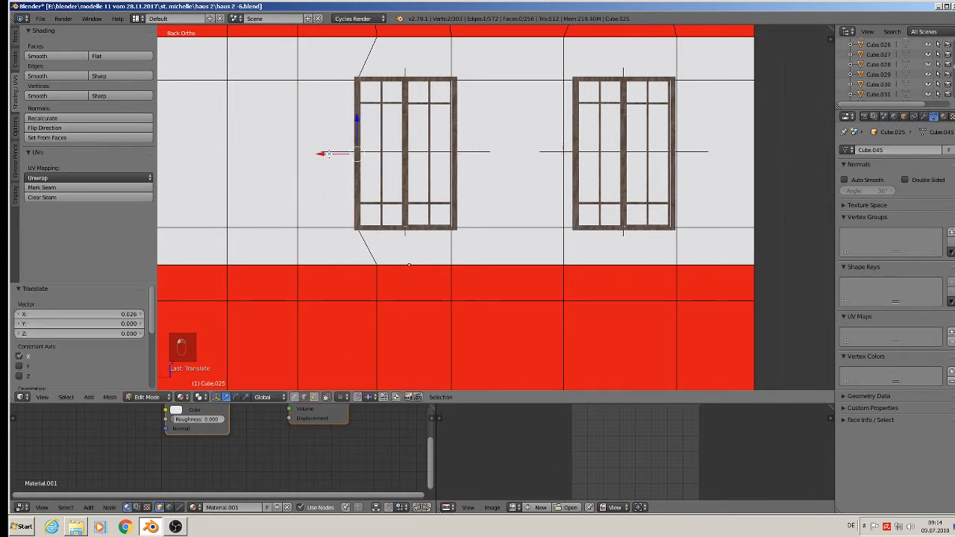
Move the vertical wall edge at the middle window's side facing the outer window -0.007 along X to meet the frame.
right_click(456, 125)
key("g")
key("x")
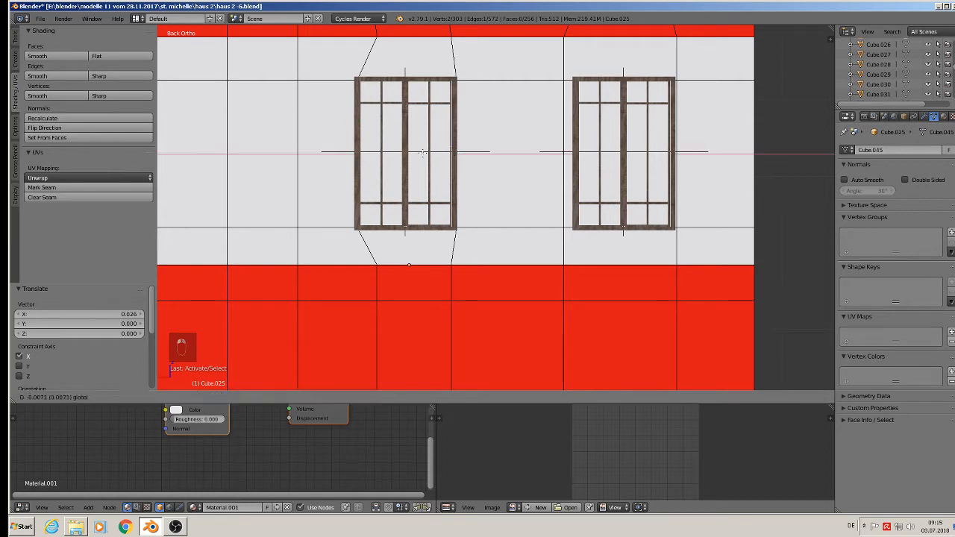
left_click(423, 152)
Move the outer window's side wall edges to meet its frame, shifting the inner one -0.013 and the outer one 0.005 along X.
right_click(566, 146)
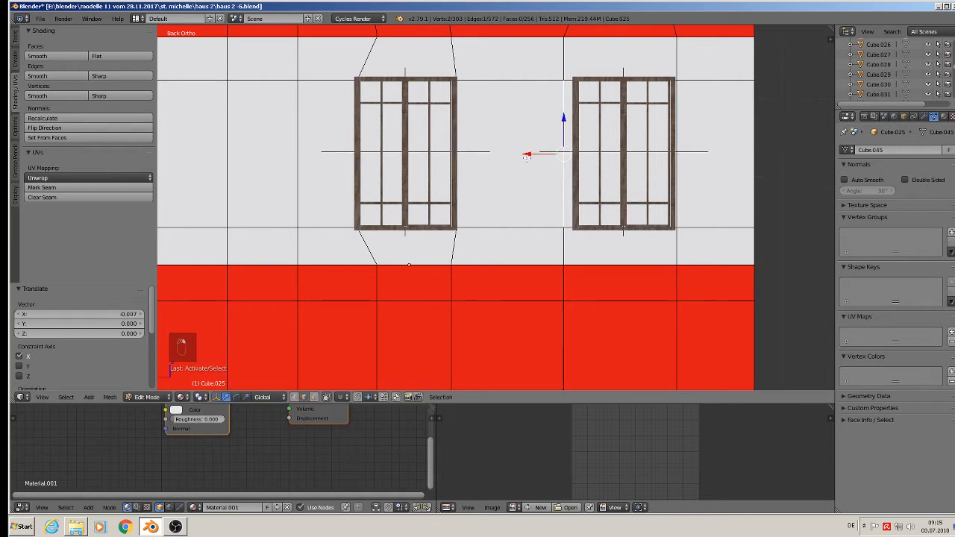
key("g")
key("x")
left_click(537, 155)
right_click(676, 121)
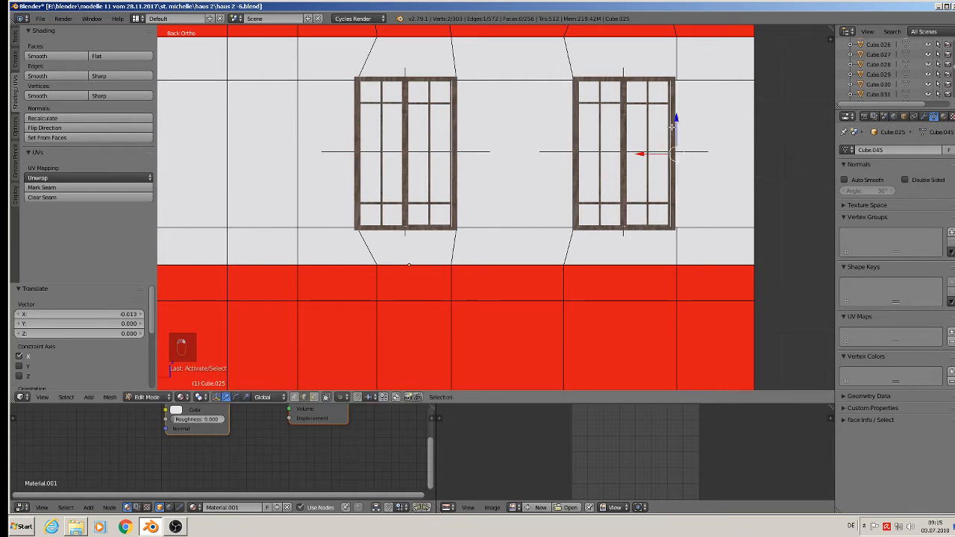
key("g")
left_click(666, 151)
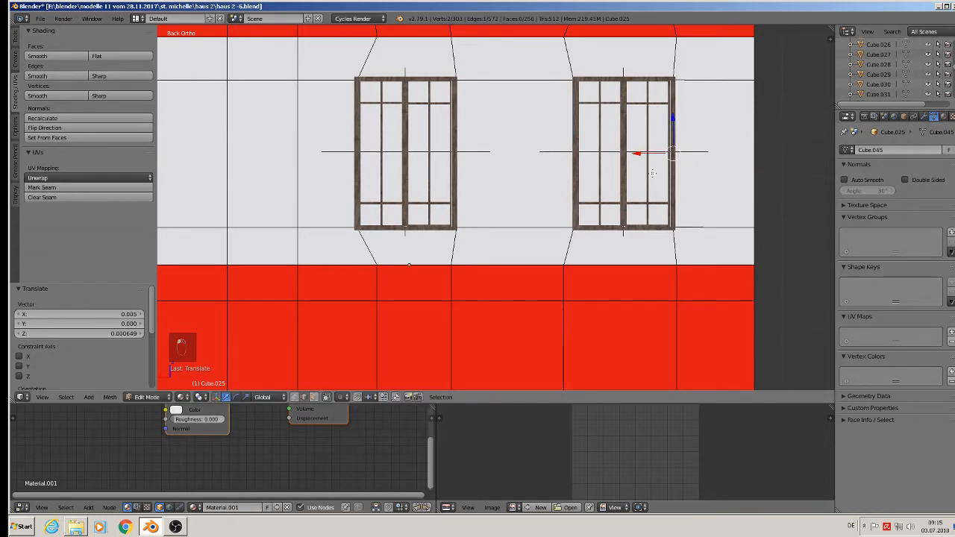
Delete only the wall faces behind the white storey's two rear windows and leave edit mode.
middle_click_drag(652, 173, 597, 248)
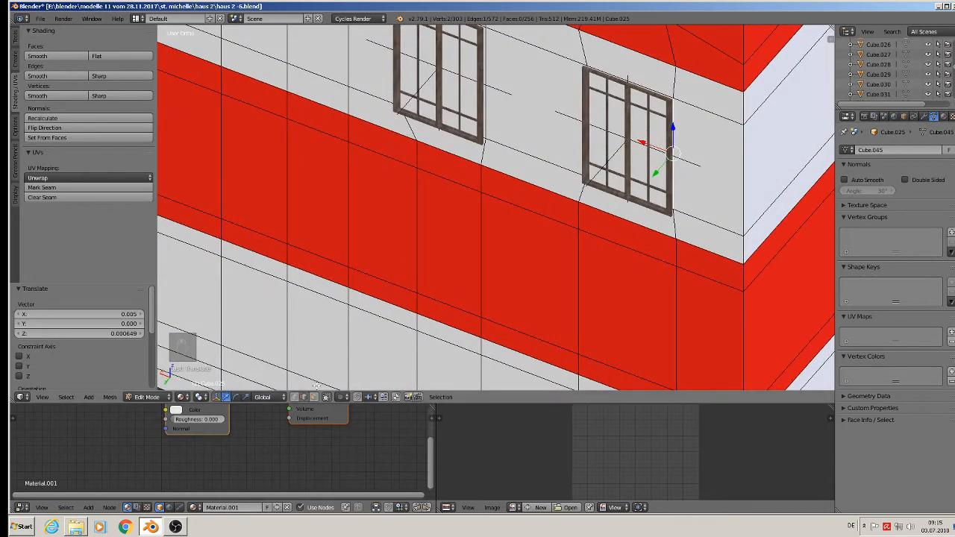
left_click(315, 398)
right_click(440, 73)
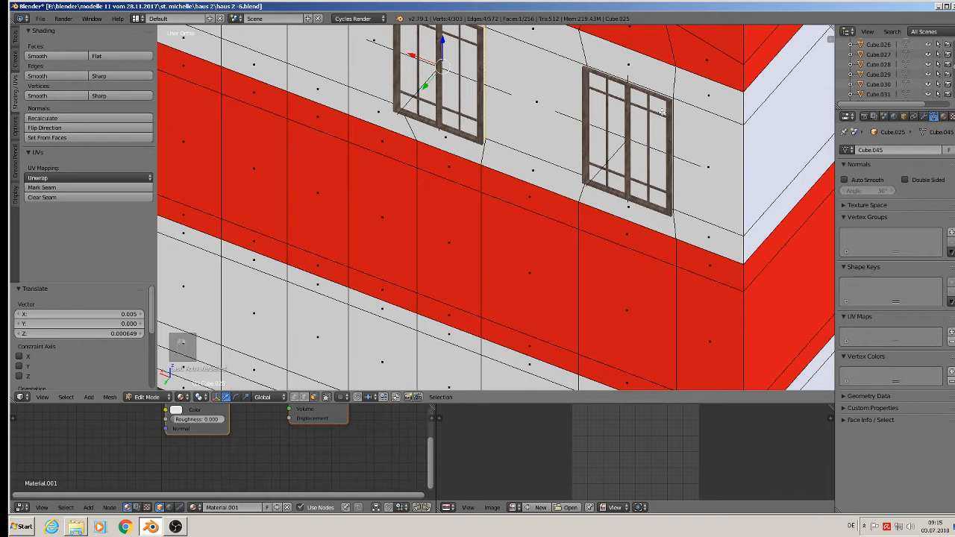
right_click(640, 140, "shift")
key("x")
left_click(640, 139)
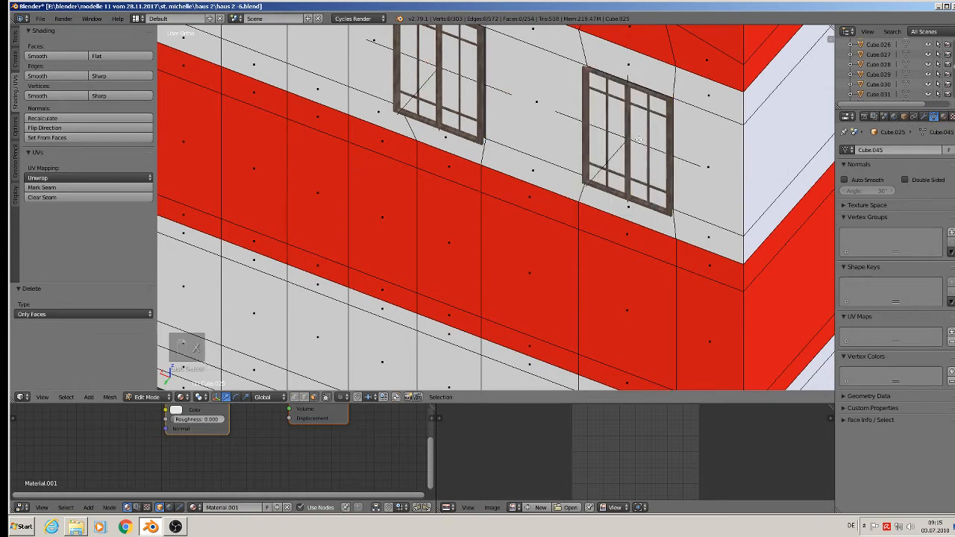
key("Tab")
Select both rear windows of the white storey and move them together -0.027 along Y into their openings.
scroll(597, 179, "down", 5)
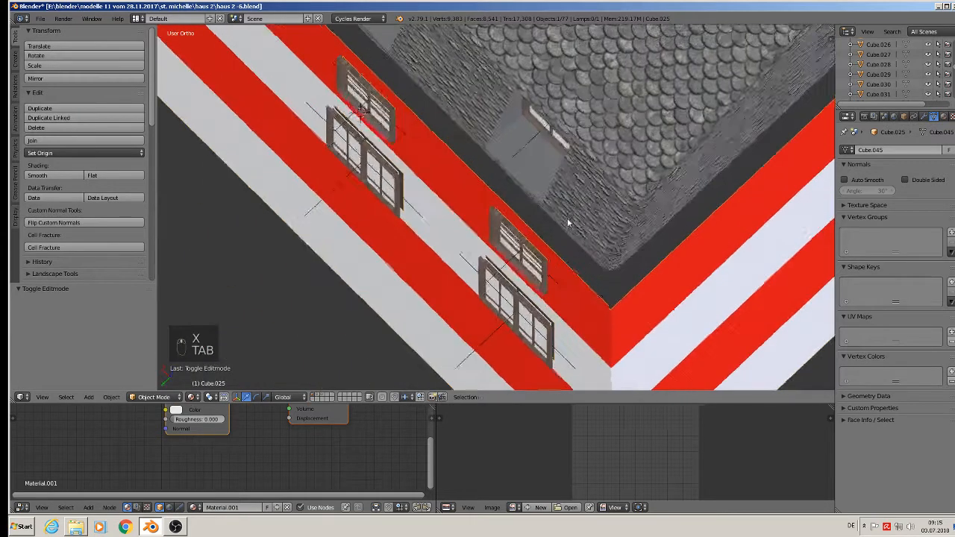
scroll(570, 199, "up", 5)
right_click(377, 120)
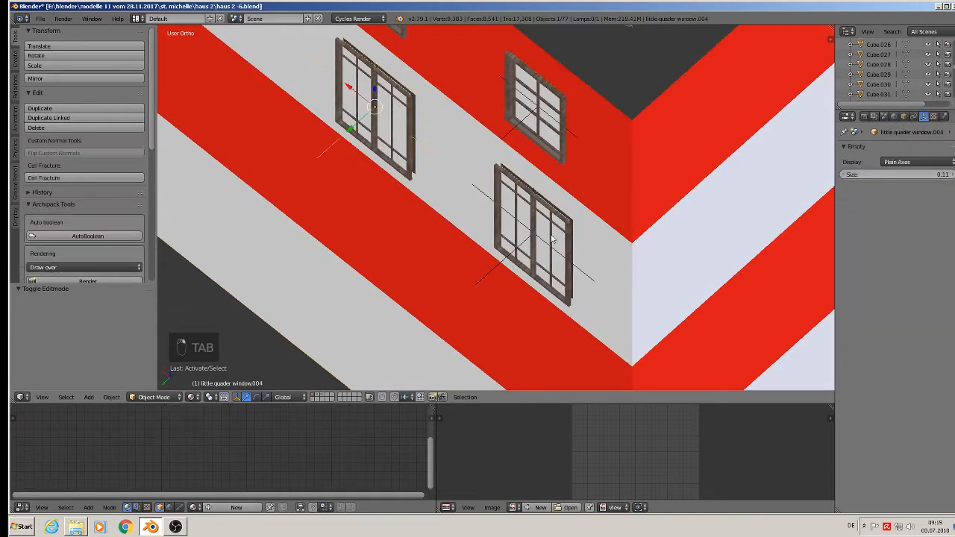
left_click_drag(435, 191, 453, 181)
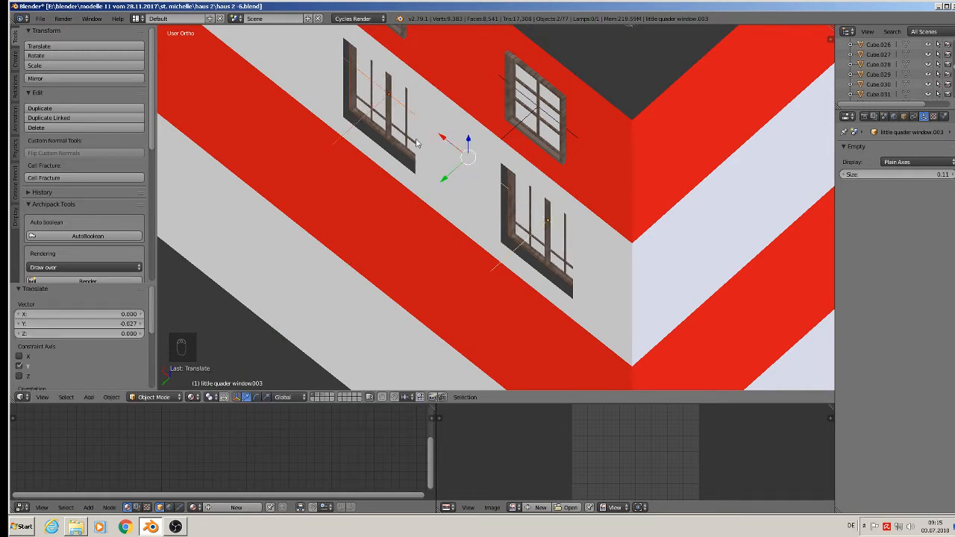
middle_click_drag(556, 119, 583, 164, "shift")
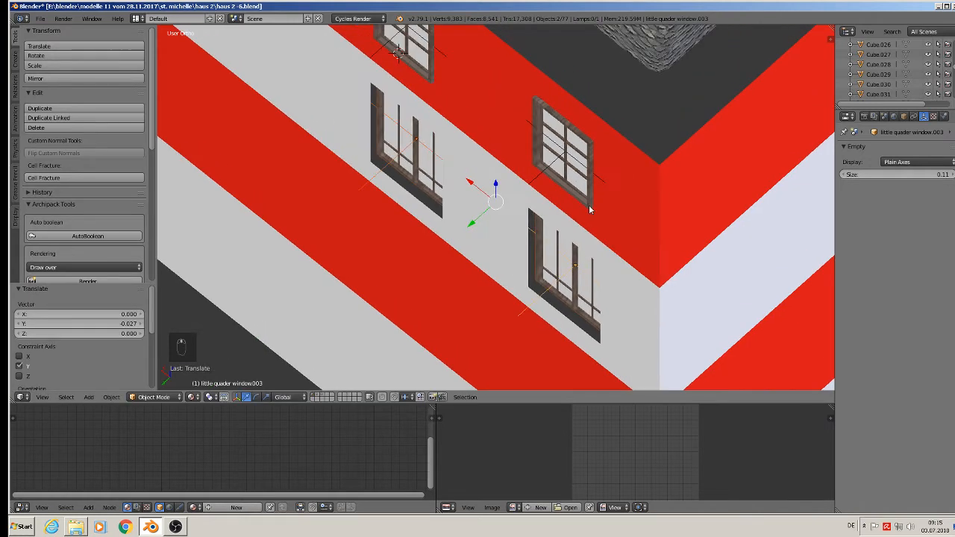
right_click(548, 148)
middle_click_drag(396, 45, 448, 167, "shift")
middle_click_drag(447, 166, 473, 190)
middle_click_drag(427, 258, 653, 164, "shift")
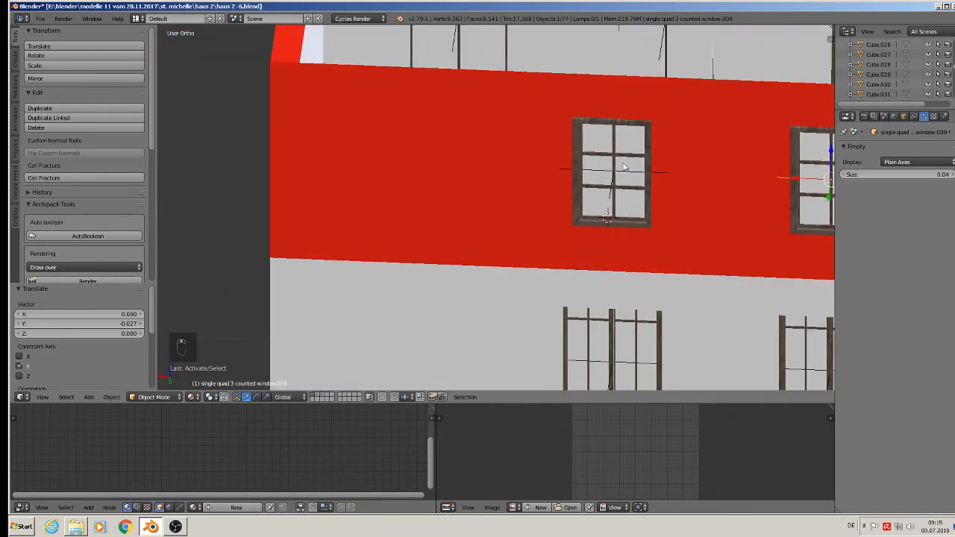
right_click(419, 147)
key("Tab")
scroll(420, 149, "down", 2)
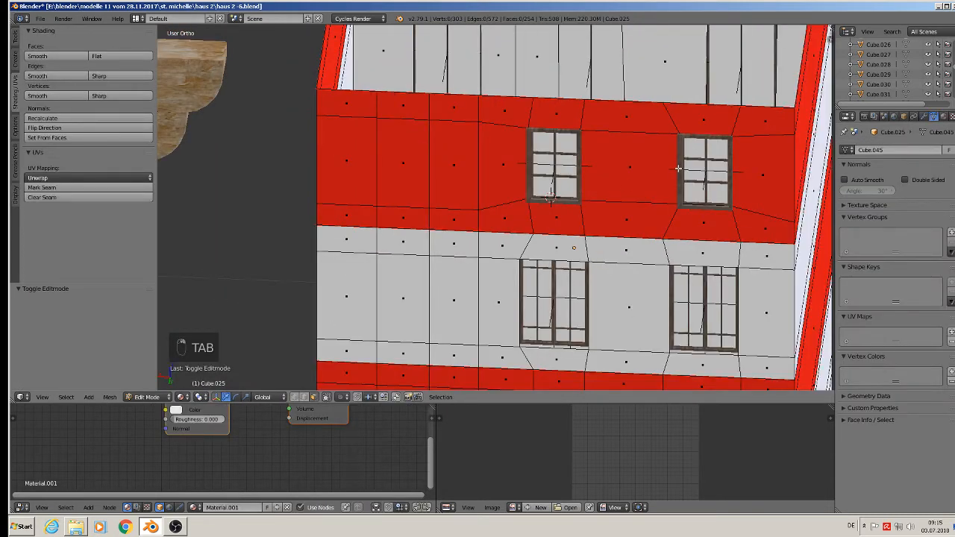
right_click(703, 168)
key("Tab")
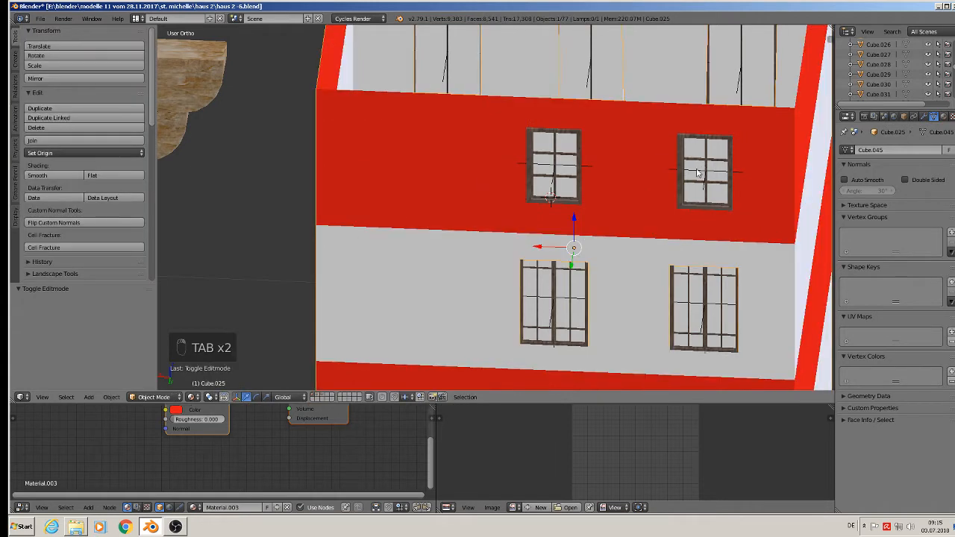
Move the outer top-storey rear window 0.530 along X in back view, past the middle window to its other side.
right_click(697, 172)
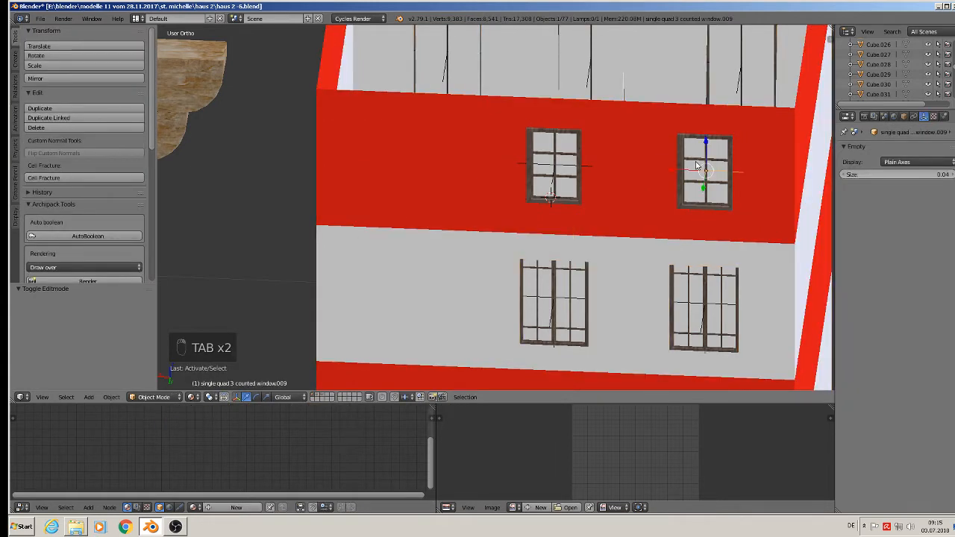
key("ctrl+KP_1")
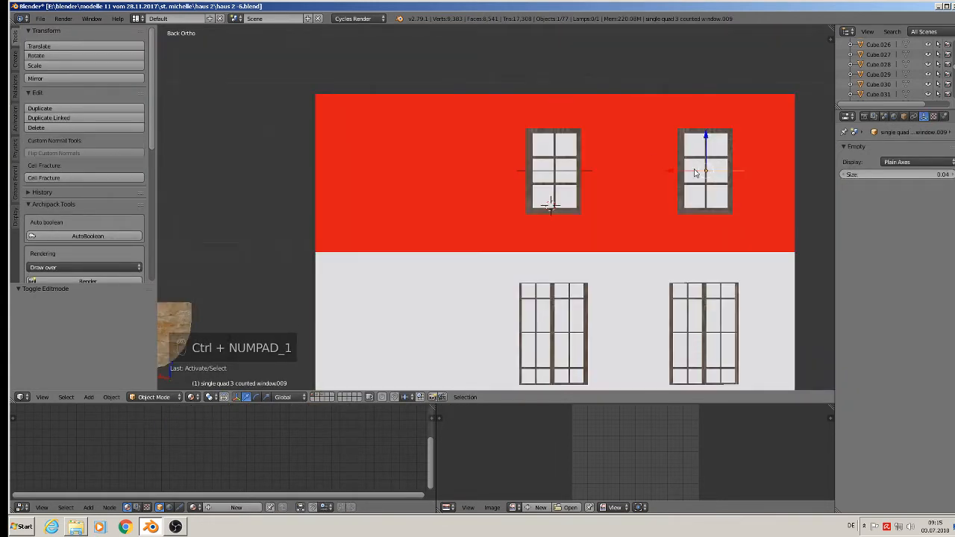
key("g")
key("x")
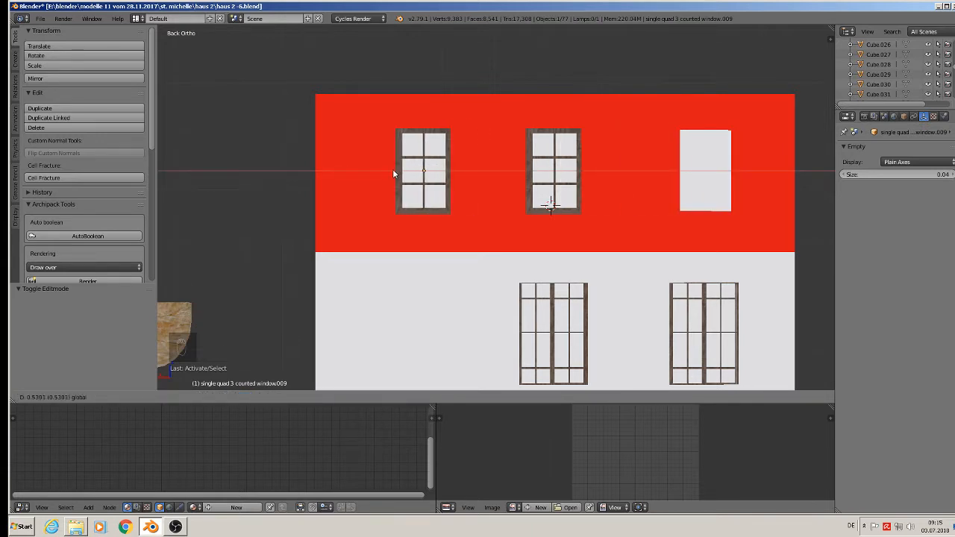
left_click(392, 169)
Edit the wall in back view and move the vertical edges beside the relocated window -0.036 and -0.037 along X to its frame.
middle_click_drag(393, 168, 380, 246)
scroll(405, 233, "up", 3)
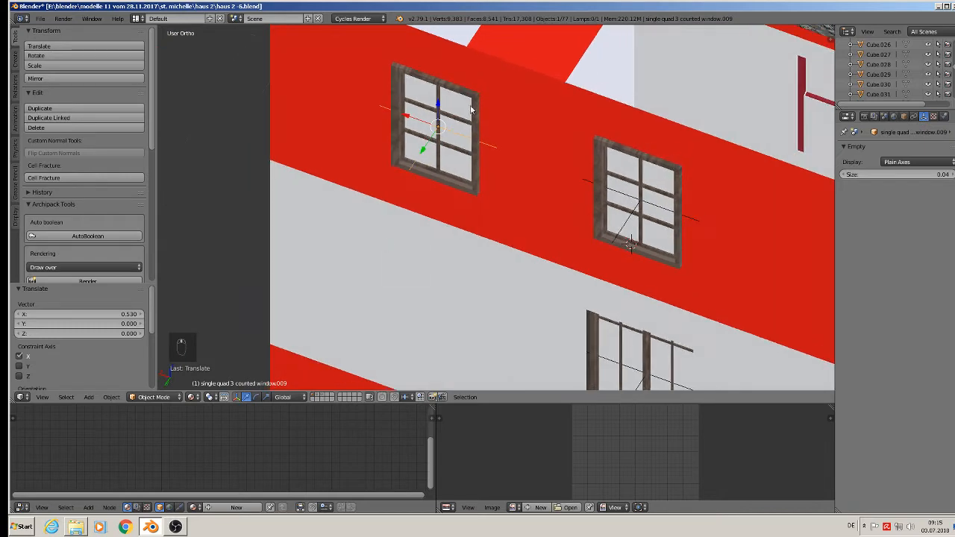
key("Tab")
right_click(505, 103)
key("Tab")
middle_click_drag(505, 103, 567, 329)
key("ctrl+KP_1")
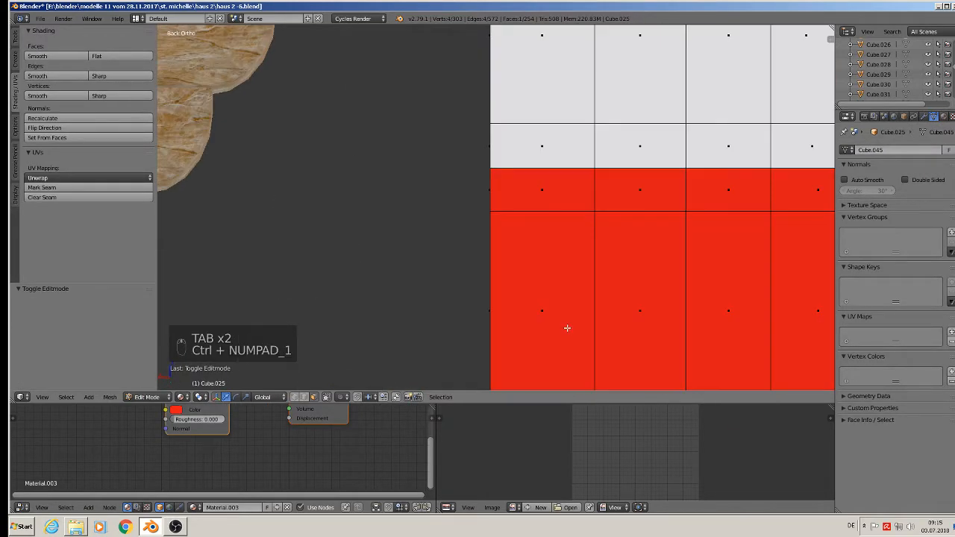
scroll(468, 140, "up", 2)
scroll(516, 214, "down", 1)
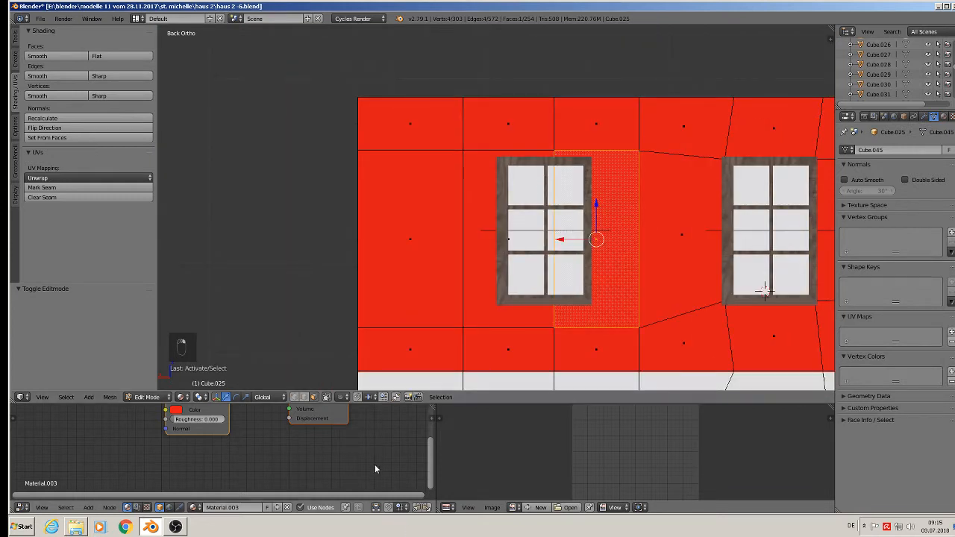
left_click(305, 397)
right_click(556, 153)
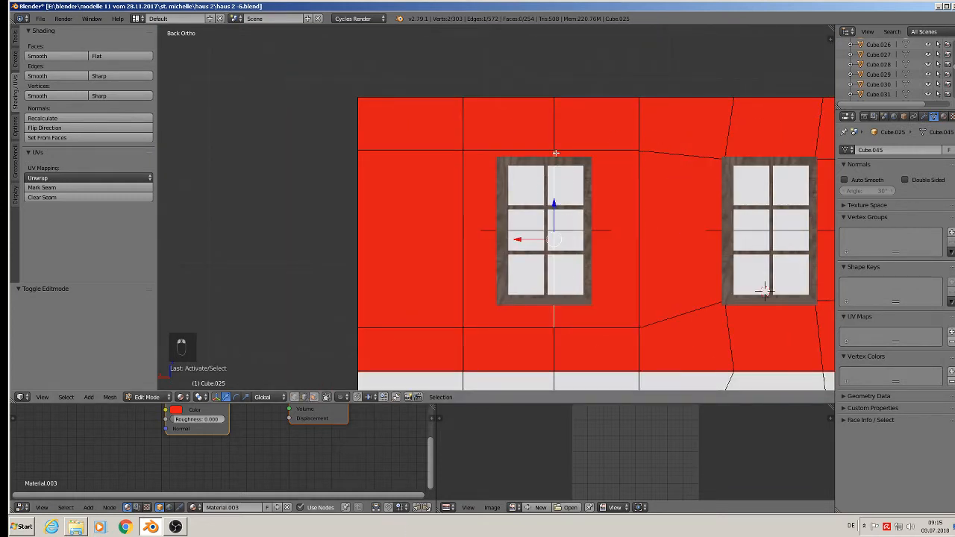
left_click_drag(517, 241, 551, 240)
right_click(458, 220)
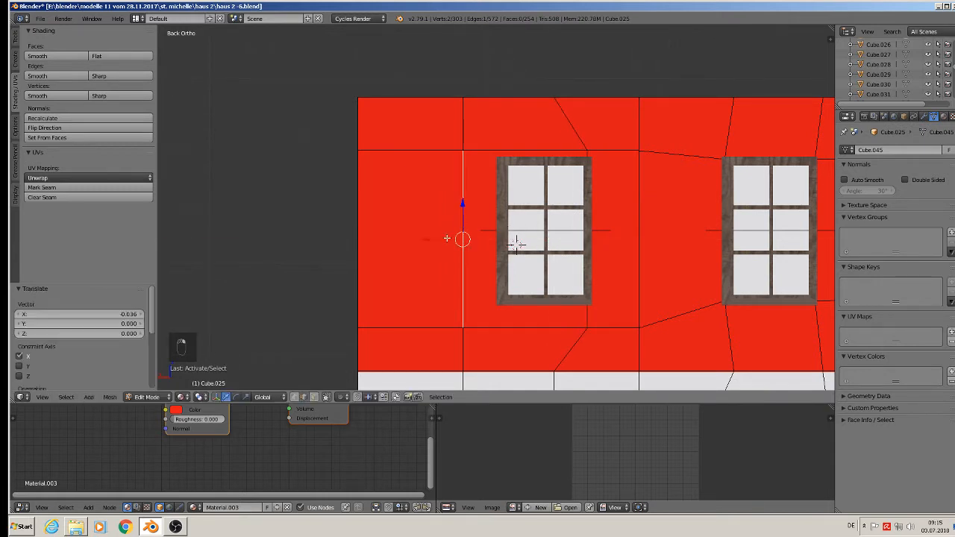
left_click_drag(424, 242, 459, 246)
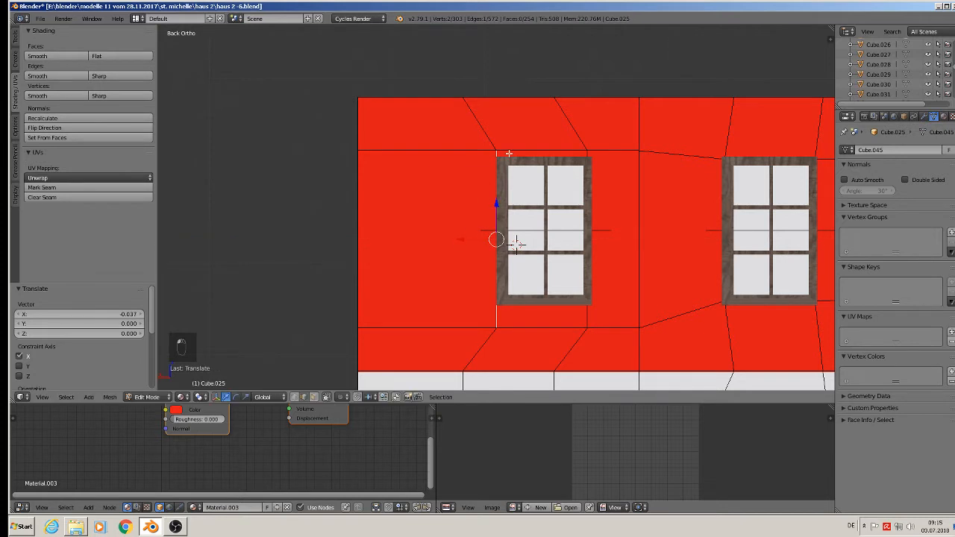
Fit the horizontal wall edges to the relocated window's frame, moving the upper one -0.008 and the lower one 0.027 along Z.
right_click(525, 153)
left_click_drag(540, 116, 557, 207)
right_click(538, 323)
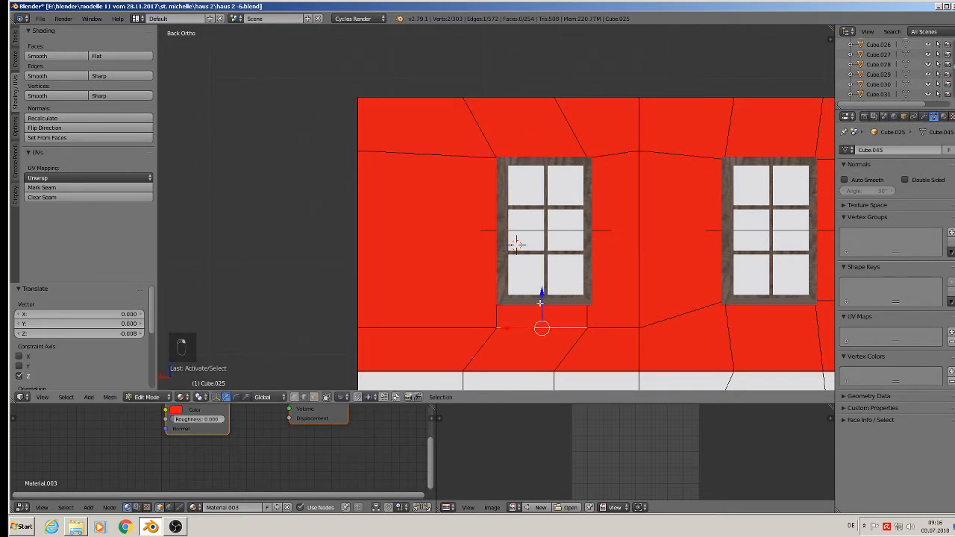
left_click_drag(541, 301, 544, 277)
Delete only the wall face behind the relocated top-storey window.
scroll(575, 304, "down", 2)
middle_click_drag(657, 319, 567, 318, "ctrl")
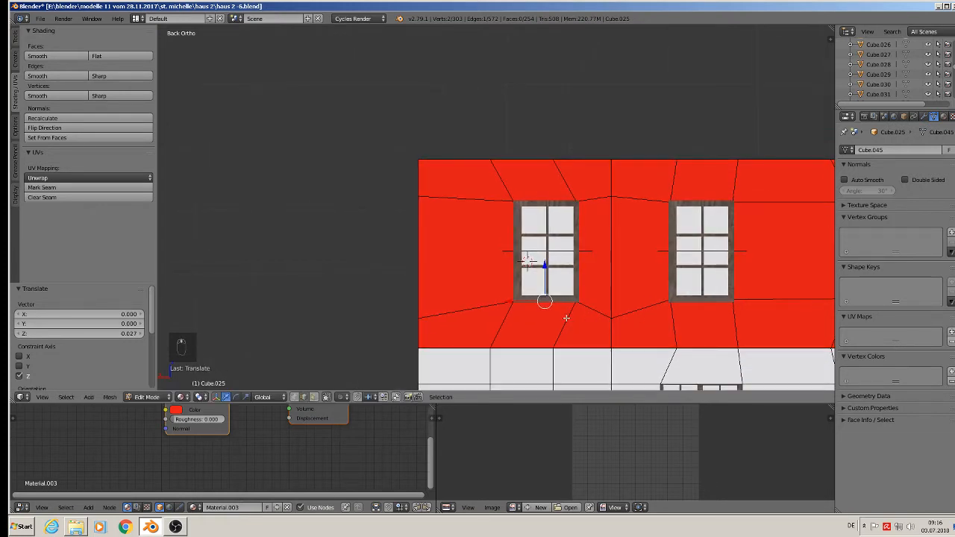
left_click(313, 396)
right_click(548, 249)
key("x")
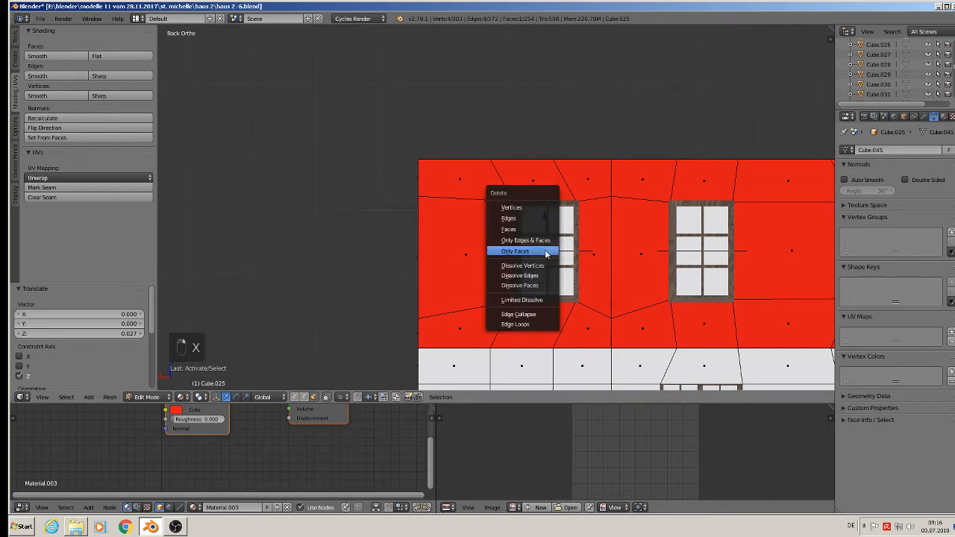
left_click(541, 253)
Select the border loop of the vacated top-storey opening, fill it with a face and leave edit mode.
middle_click_drag(732, 267, 426, 249, "shift")
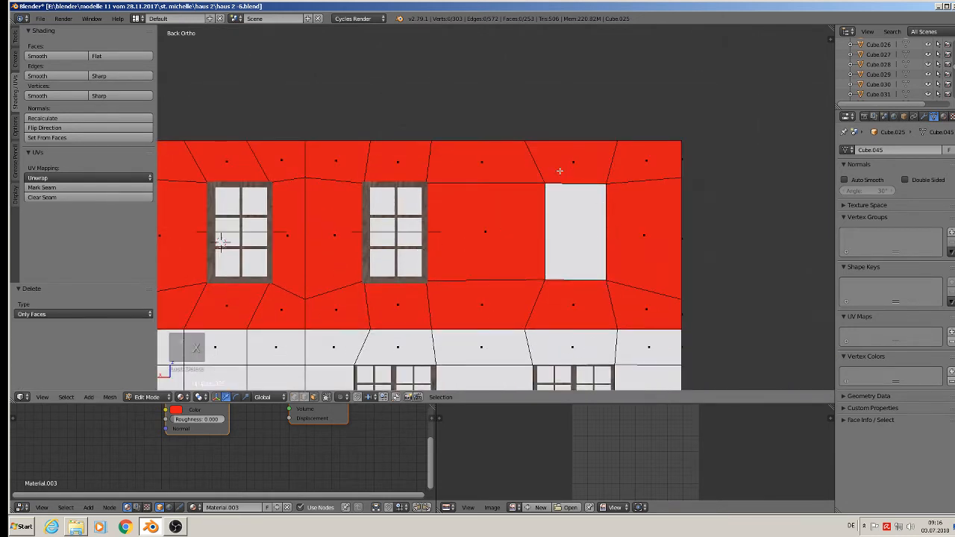
left_click(304, 396)
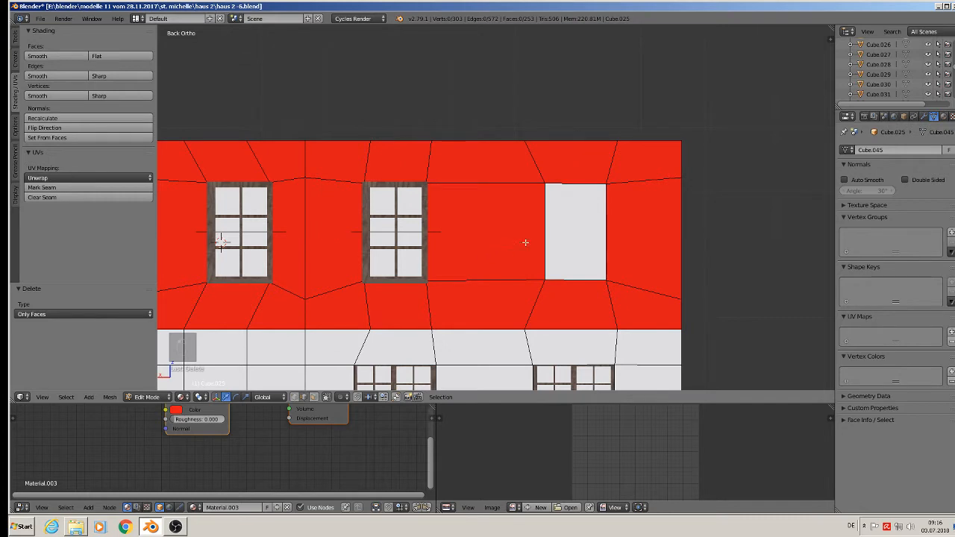
right_click(549, 219, "alt")
key("f")
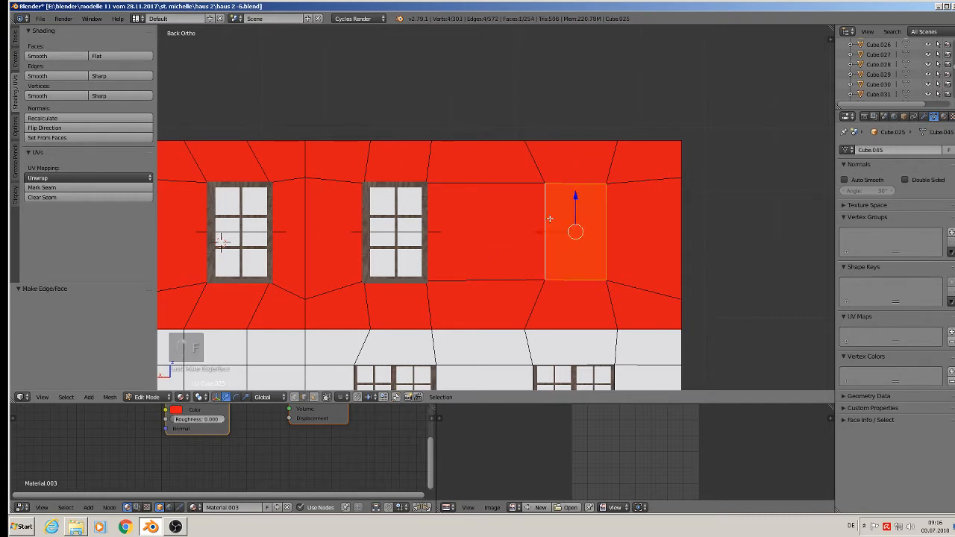
key("Tab")
Save the house model under its existing file name.
scroll(548, 247, "down", 3)
middle_click_drag(546, 266, 533, 195)
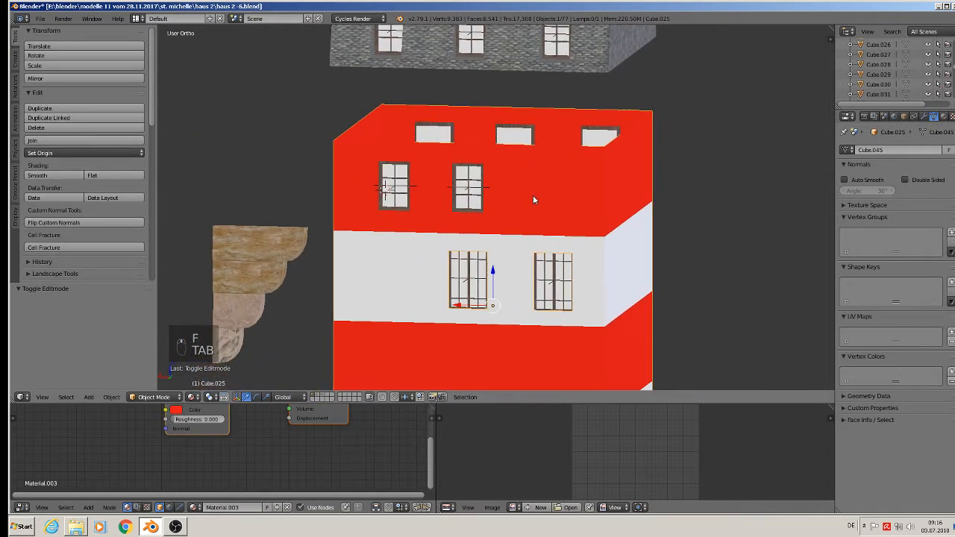
left_click(40, 18)
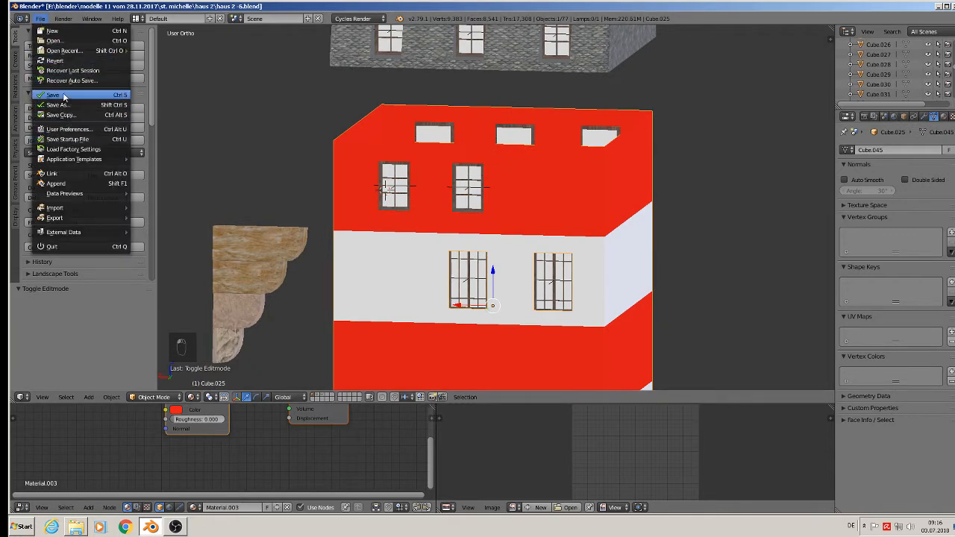
left_click(52, 94)
Examine the reference photos of the building's rear for the window arrangement on each storey.
scroll(611, 200, "down", 4)
middle_click_drag(611, 200, 572, 202)
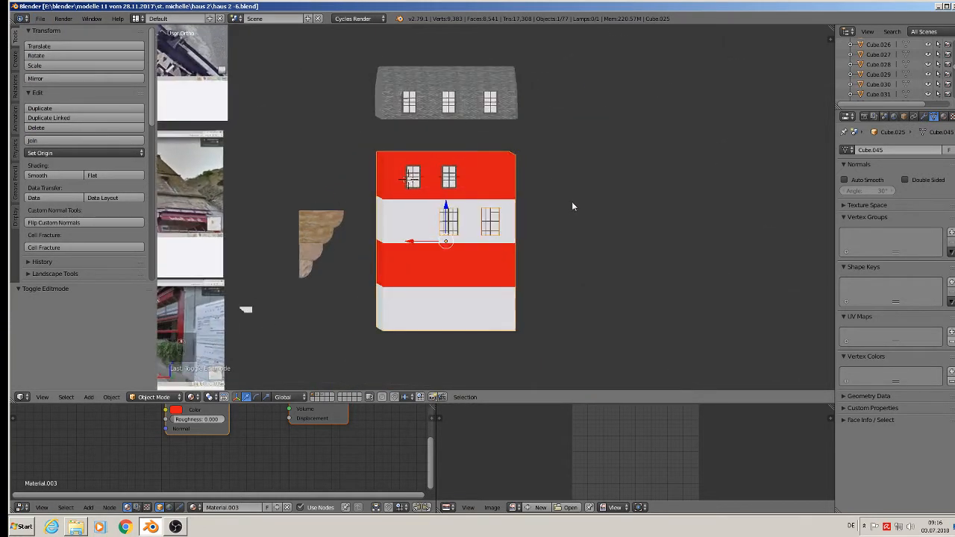
key("KP_1")
scroll(585, 197, "down", 3)
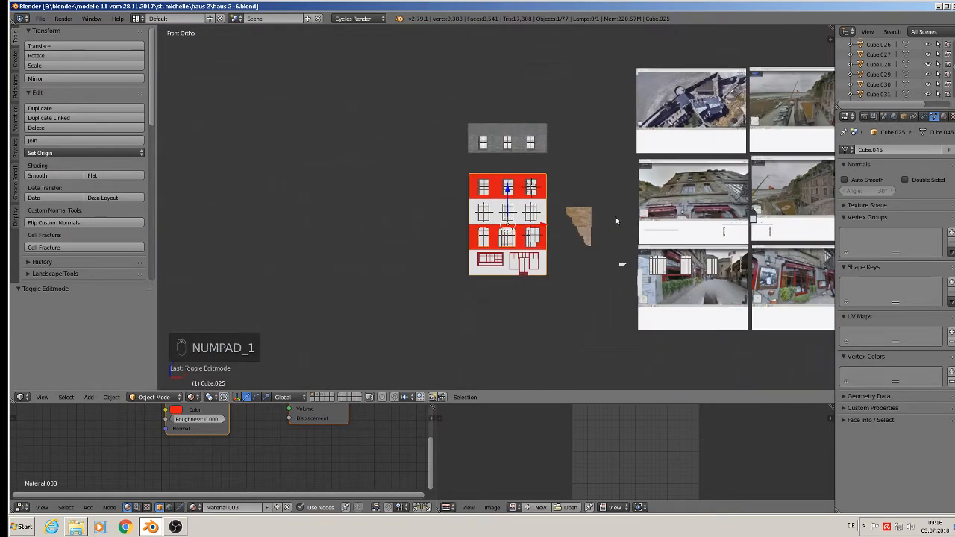
scroll(654, 202, "up", 3)
middle_click_drag(742, 200, 540, 256, "shift")
scroll(577, 207, "up", 2)
scroll(540, 256, "up", 4)
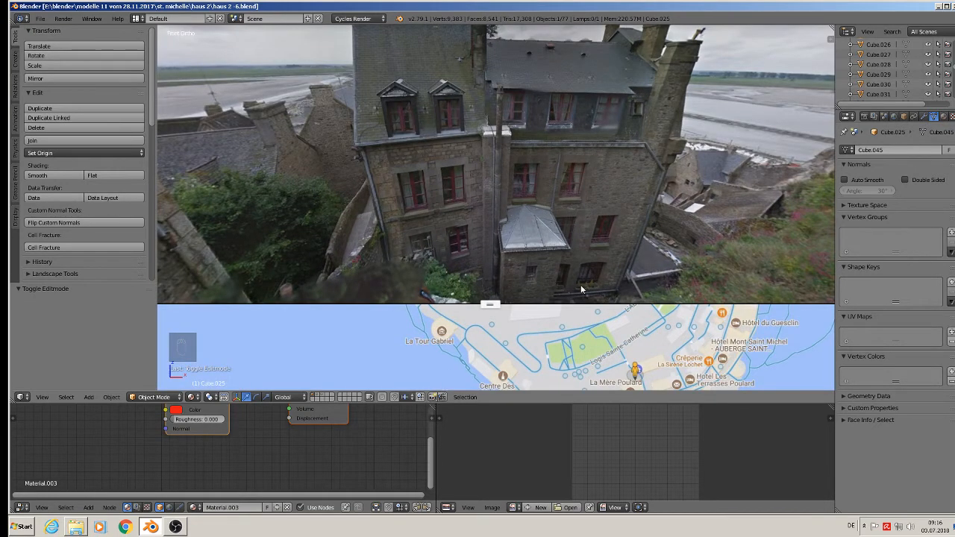
scroll(506, 285, "down", 8)
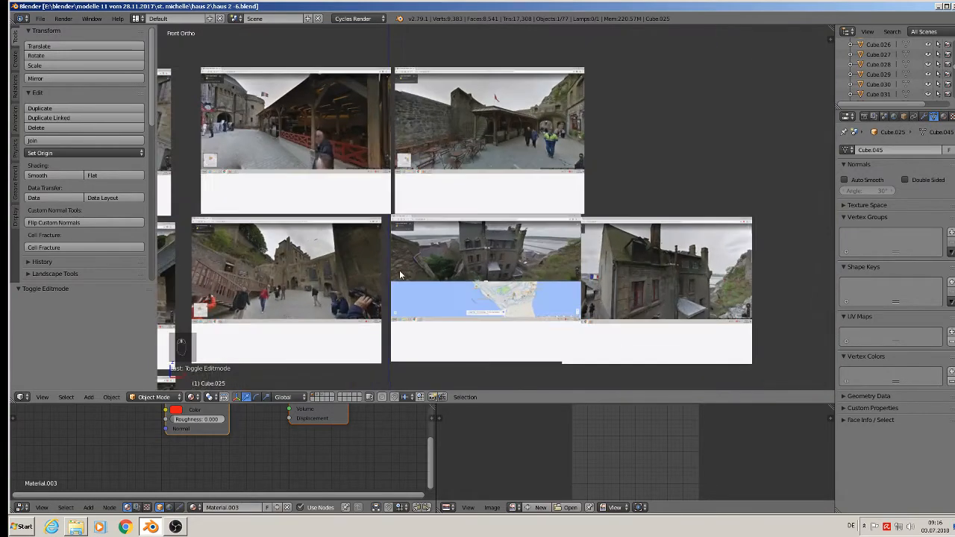
middle_click_drag(400, 270, 443, 73, "shift")
scroll(380, 113, "up", 6)
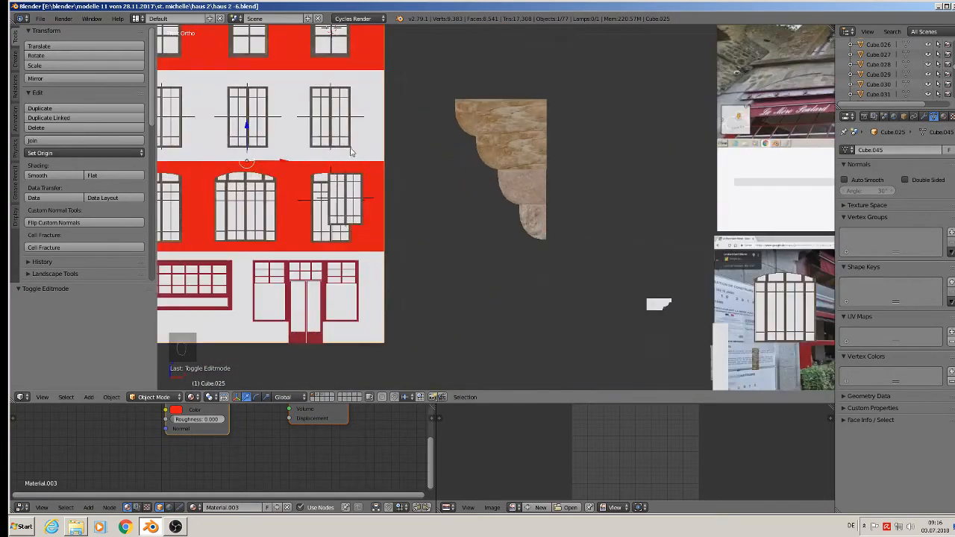
Select the small arched window at the end of the front facade's red storey above the ground floor.
right_click(353, 174)
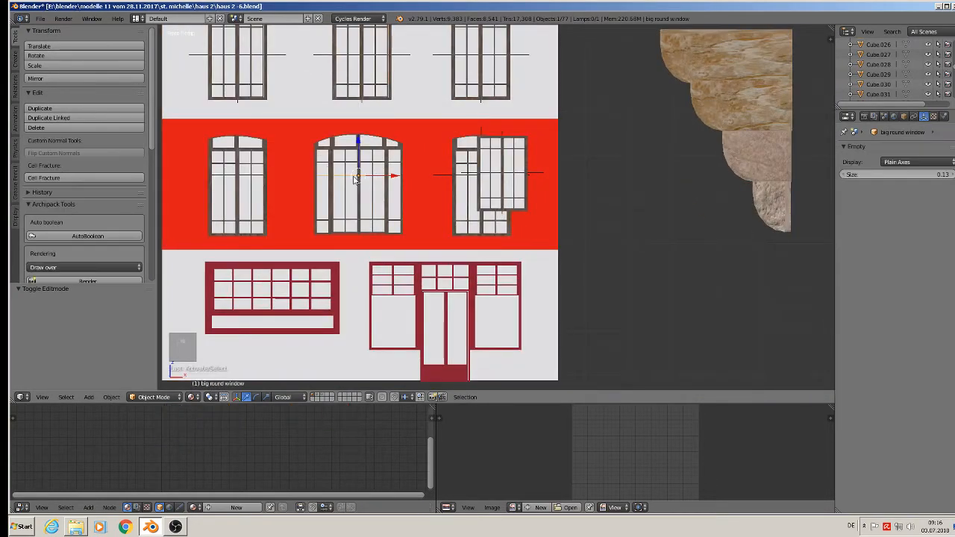
right_click(237, 179)
right_click(237, 179)
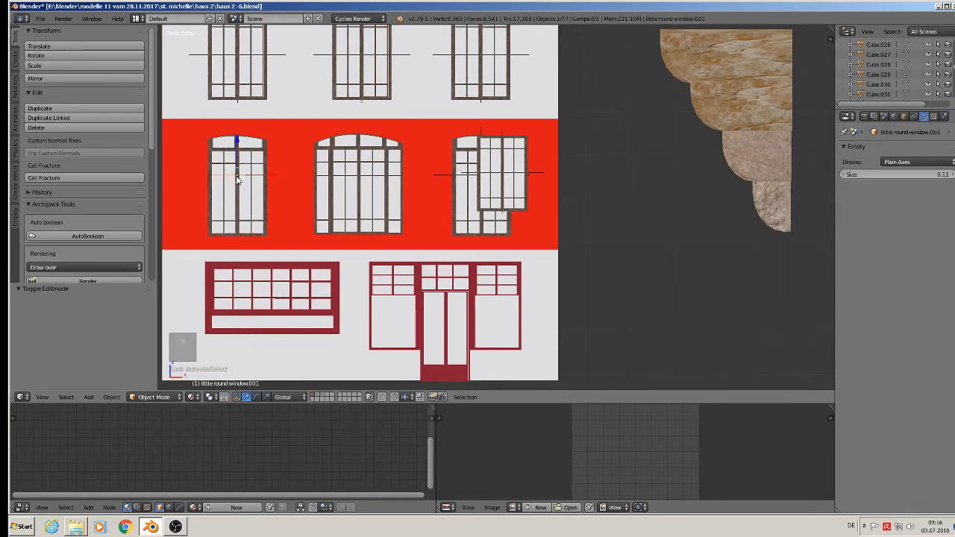
Examine the rear-view reference photo for the windows on the storey above the ground floor.
scroll(307, 180, "down", 4)
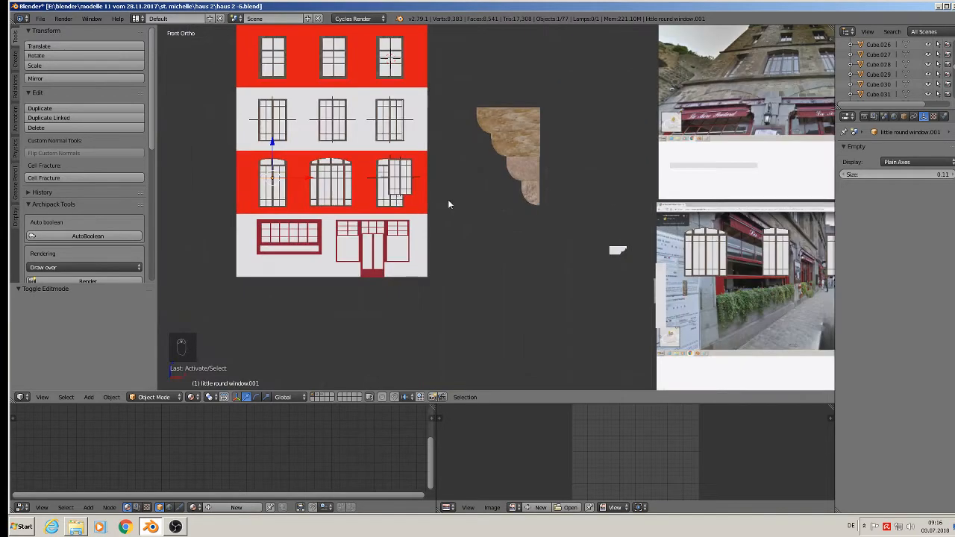
middle_click_drag(448, 204, 556, 237, "shift")
middle_click_drag(813, 126, 709, 256, "shift")
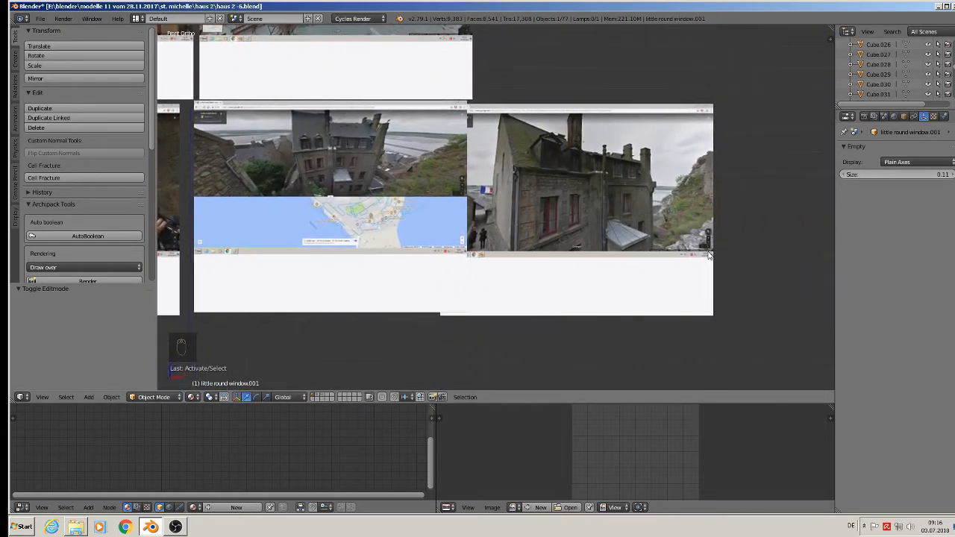
scroll(353, 222, "up", 8)
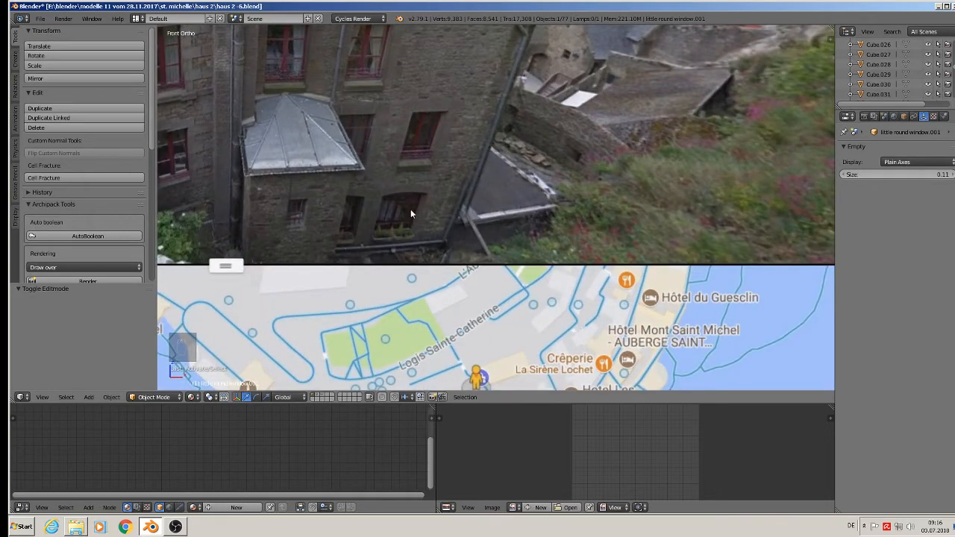
scroll(407, 210, "down", 10)
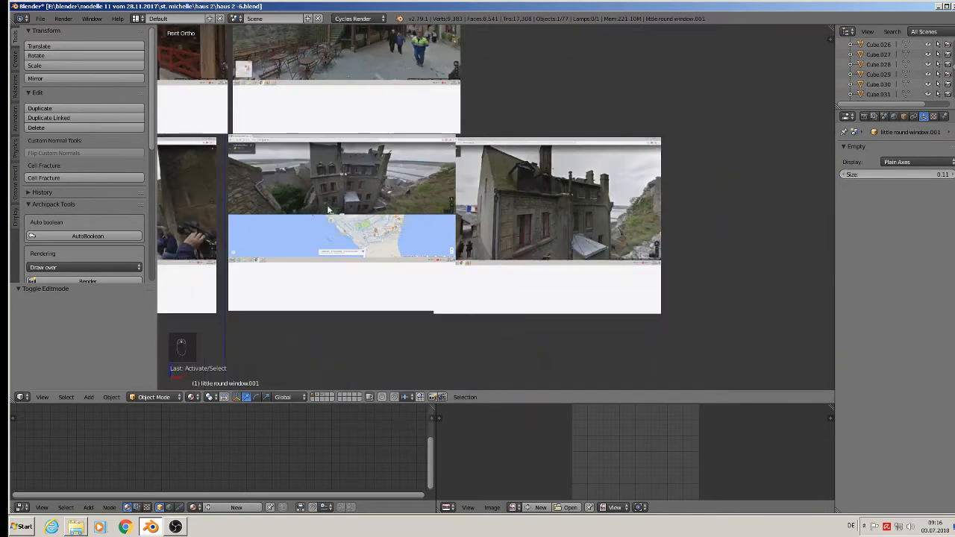
middle_click_drag(290, 211, 822, 186, "shift")
scroll(709, 193, "up", 2)
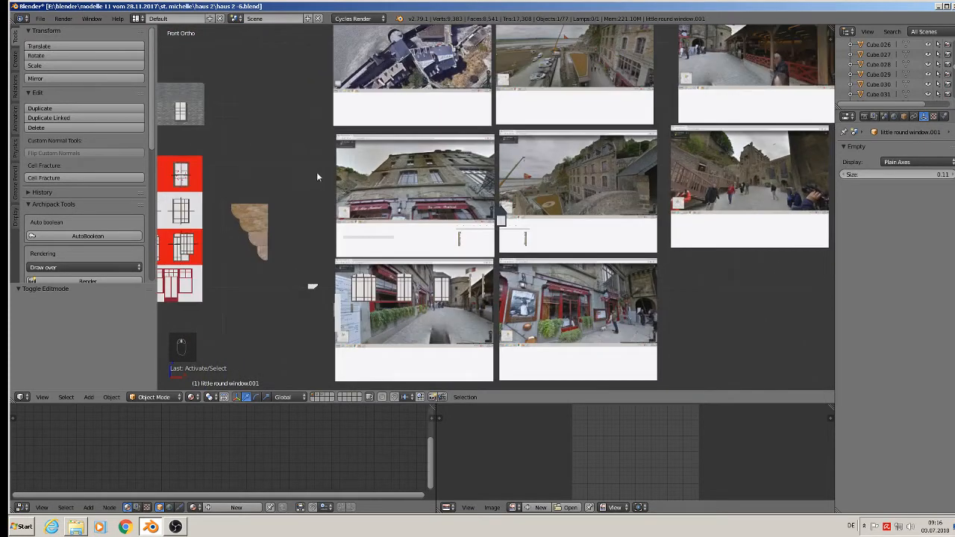
middle_click_drag(341, 188, 720, 159, "shift")
Duplicate the small arched window and move the copy 0.960 along Y to the rear wall.
scroll(720, 158, "up", 5)
middle_click_drag(432, 212, 518, 234)
scroll(518, 234, "down", 4)
key("shift+d")
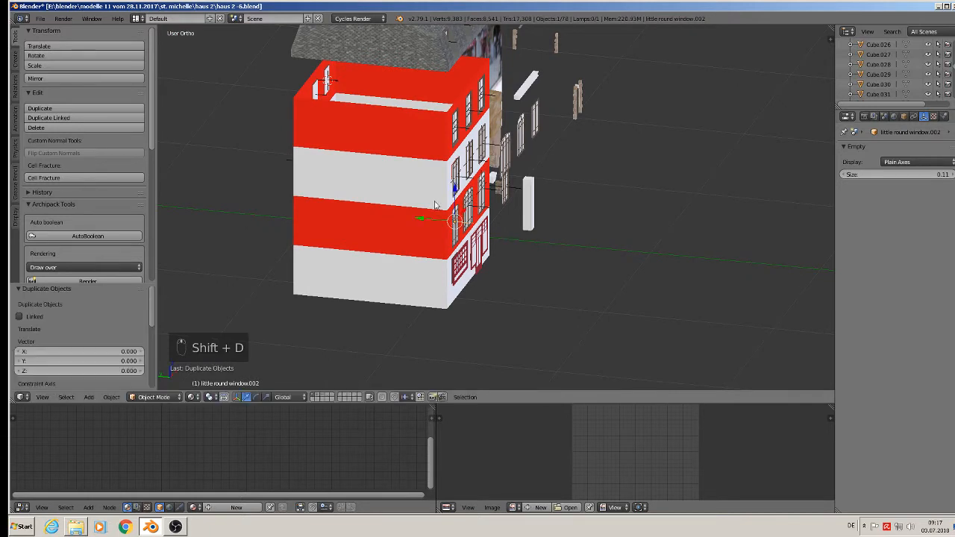
right_click(429, 218)
left_click_drag(429, 218, 261, 201)
Rotate the copied arched window 180 degrees around the Z axis so it faces the rear.
middle_click_drag(355, 206, 451, 193)
middle_click_drag(451, 193, 597, 162, "shift")
scroll(597, 162, "up", 4)
type("r")
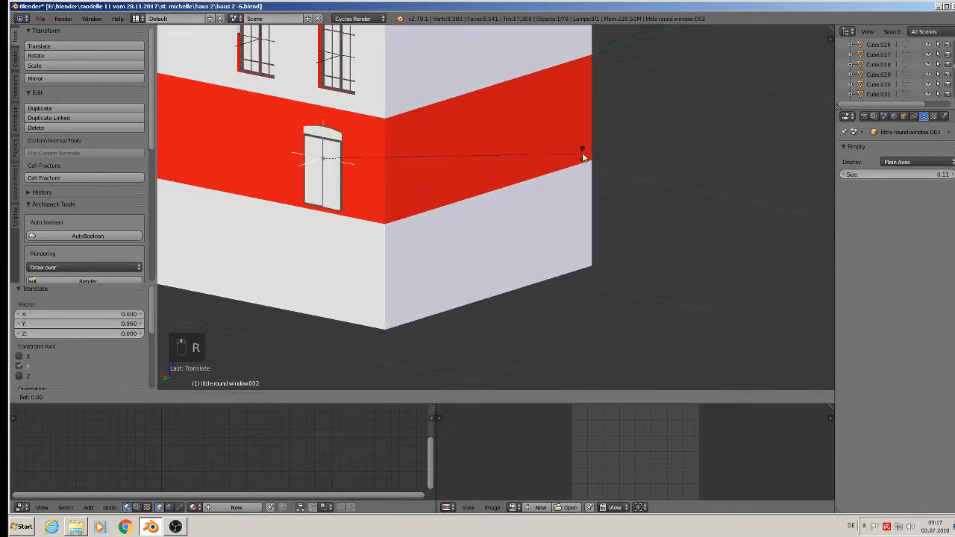
type("z180")
key("Return")
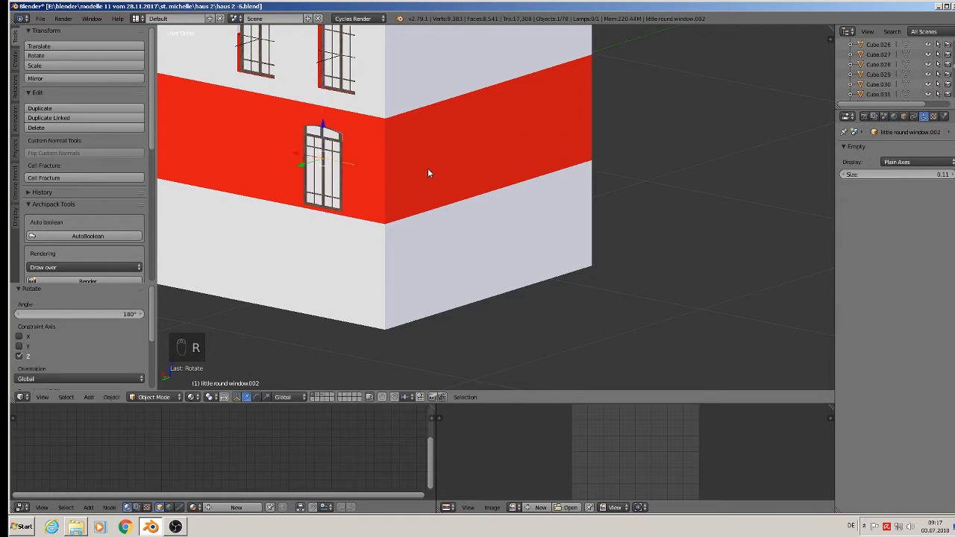
Shift the rear arched window -0.050 along Y, closer to the wall surface.
middle_click_drag(428, 171, 582, 211, "shift")
scroll(582, 211, "up", 3)
key("g")
key("y")
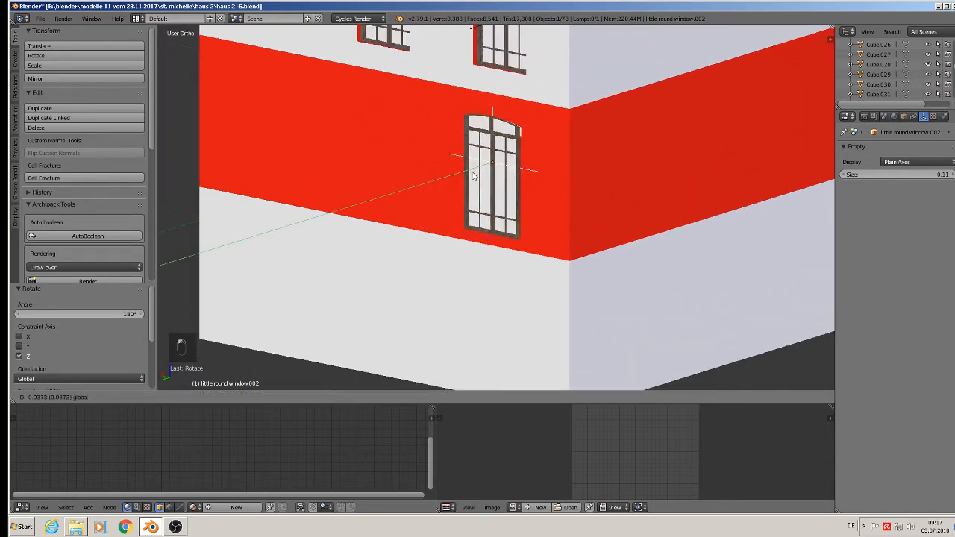
left_click(478, 173)
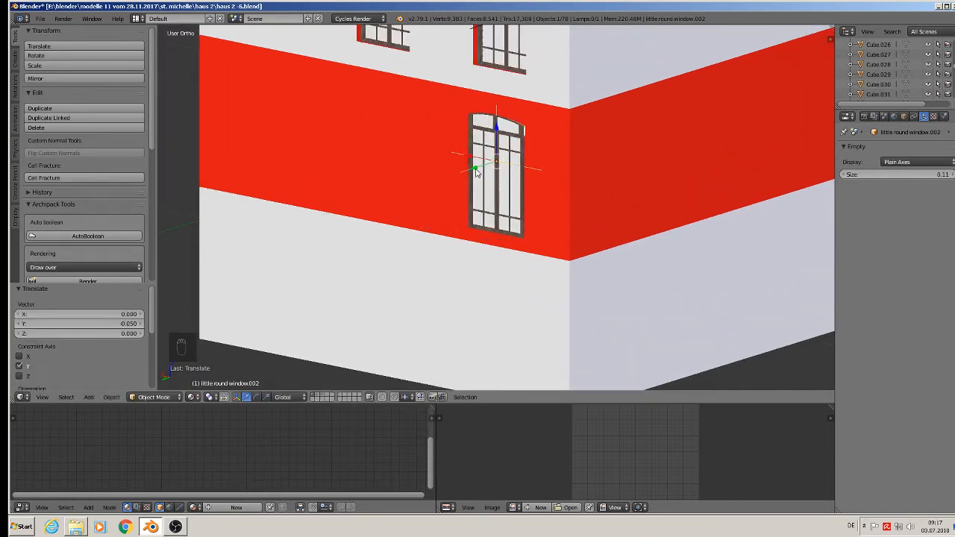
Duplicate the rear arched window and place the copy 0.291 along X beneath the neighbouring window above.
key("shift+d")
right_click(477, 169)
middle_click_drag(518, 166, 569, 157)
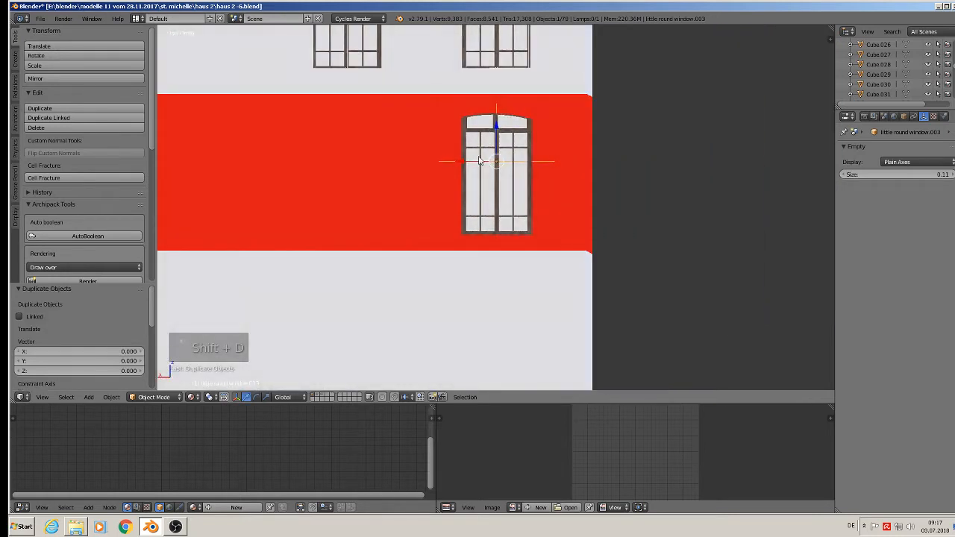
key("g")
key("x")
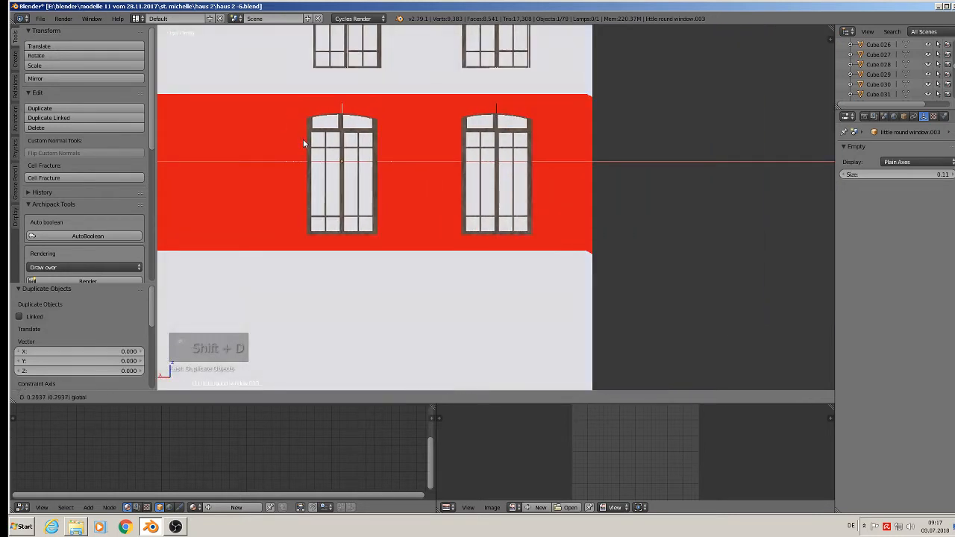
left_click(305, 138)
In the wall's edit mode, align vertical edges with the arched window frames, moving one edge 0.030 and the other -0.013 along X.
middle_click_drag(437, 148, 464, 134, "shift")
right_click(464, 134)
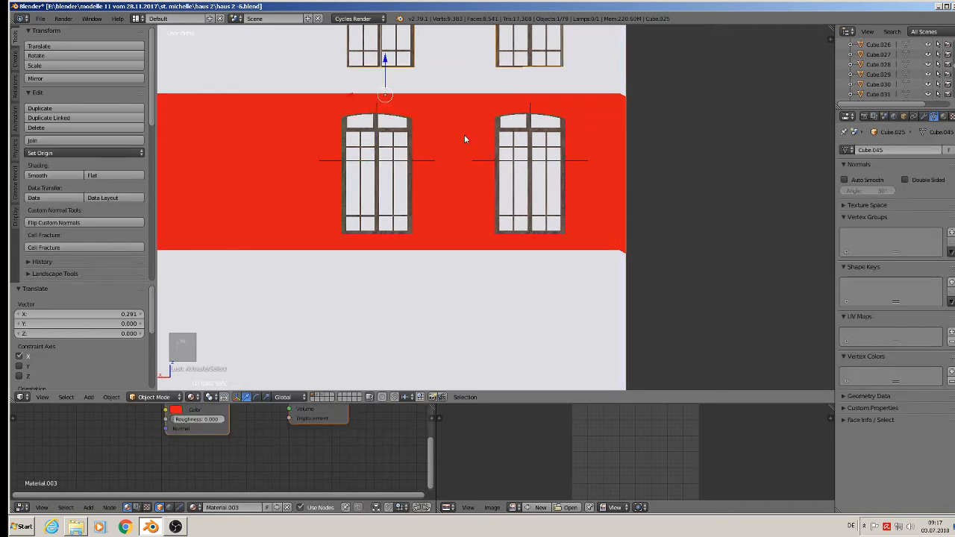
key("Tab")
scroll(467, 134, "up", 1)
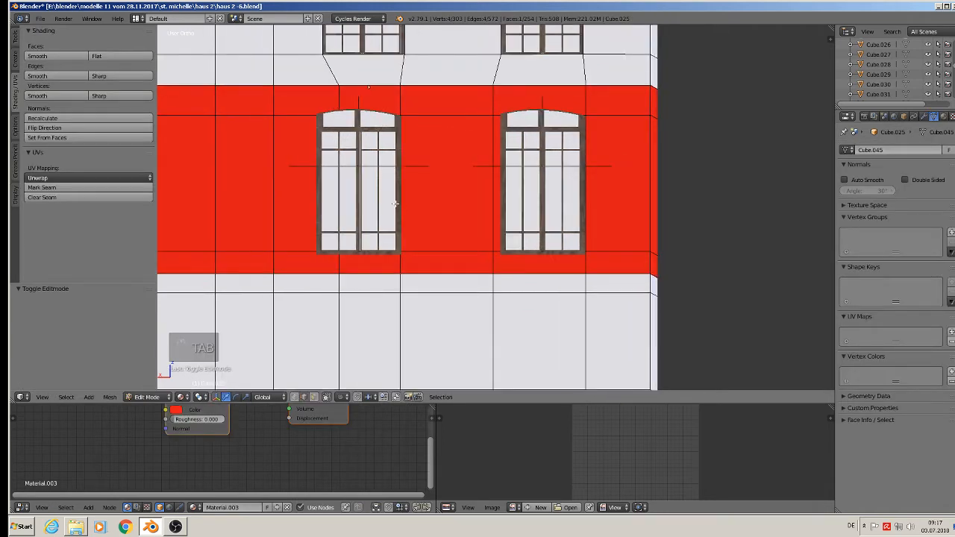
right_click(399, 159)
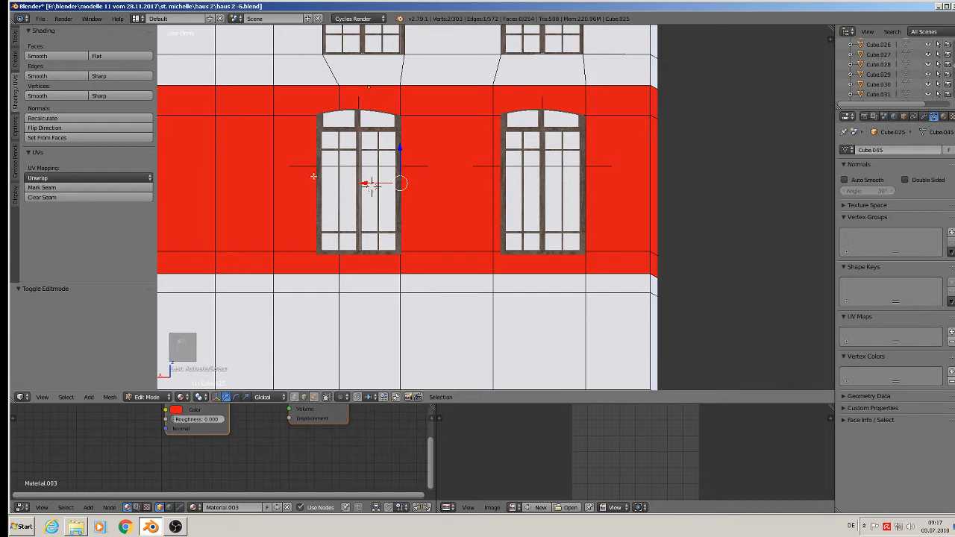
right_click(336, 171)
left_click_drag(319, 181, 294, 183)
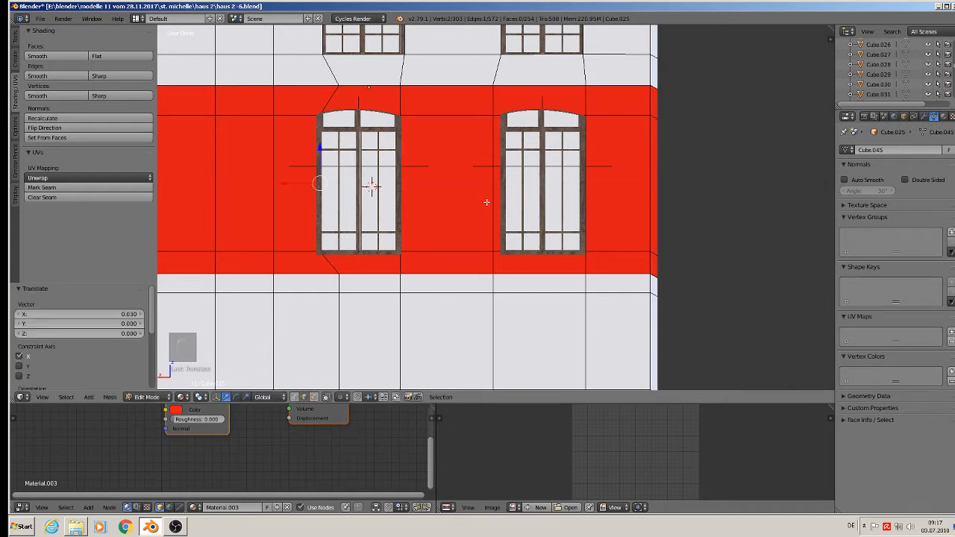
right_click(493, 198)
left_click_drag(468, 181, 474, 181)
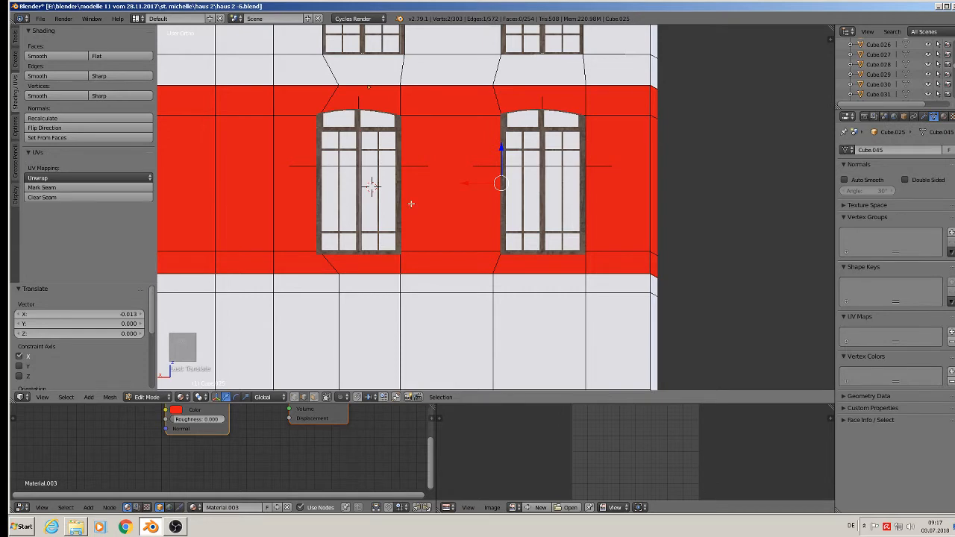
Select the two wall faces behind the rear arched windows and delete only the faces.
middle_click_drag(411, 203, 359, 232)
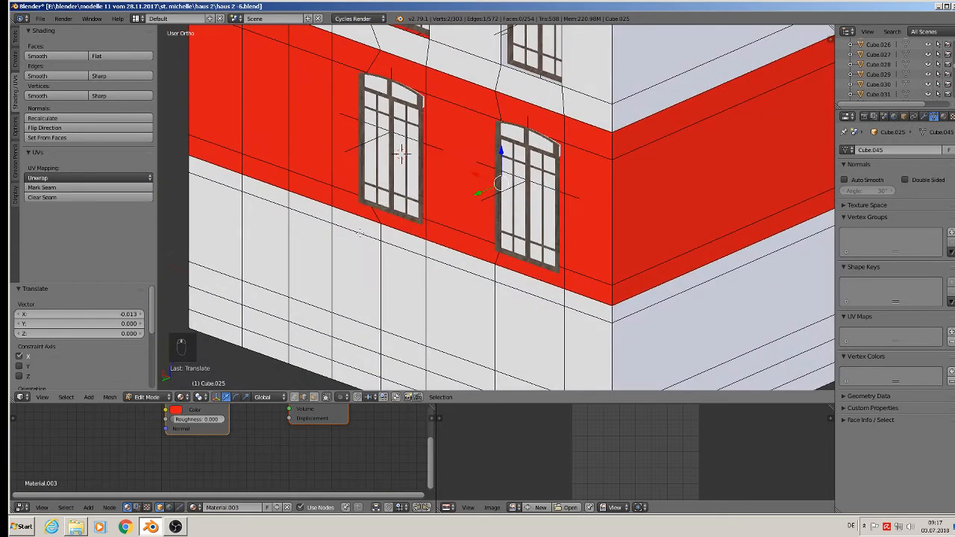
left_click(313, 397)
right_click(401, 153)
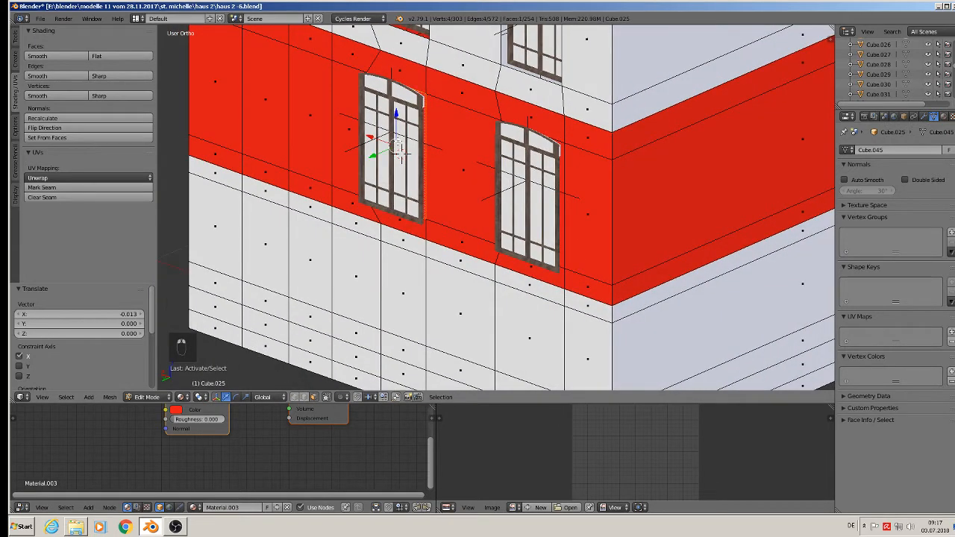
right_click(525, 193, "shift")
key("x")
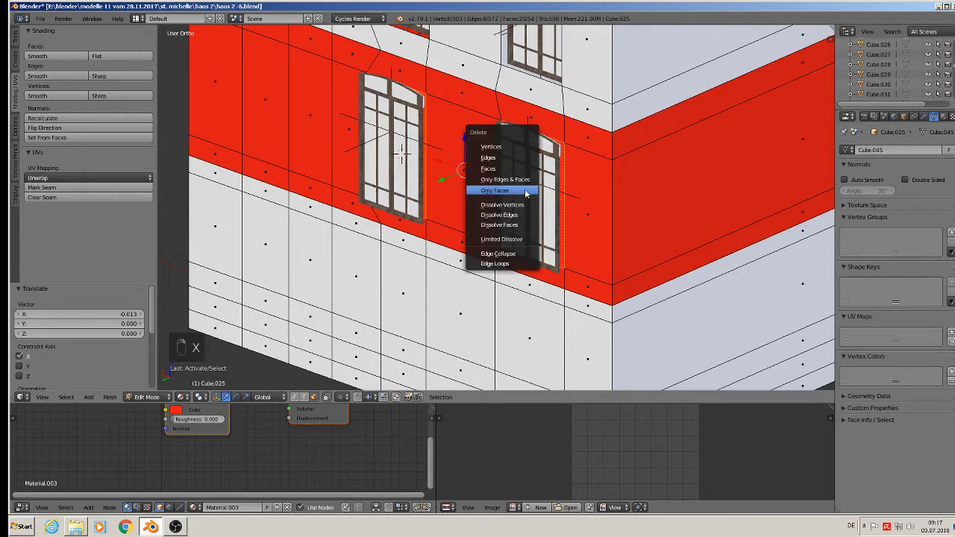
left_click(525, 189)
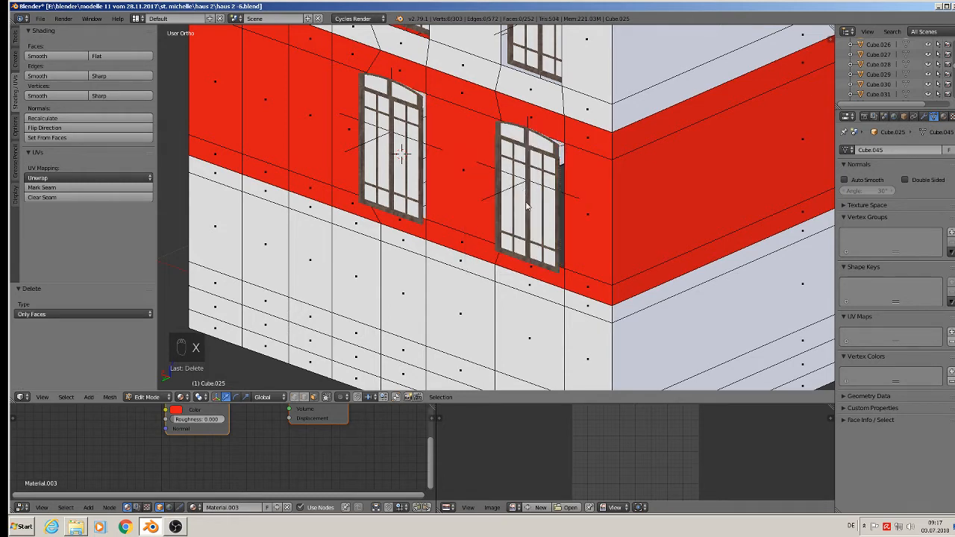
Leave edit mode and move both rear arched windows together -0.035 along Y into their openings.
key("Tab")
right_click(401, 153)
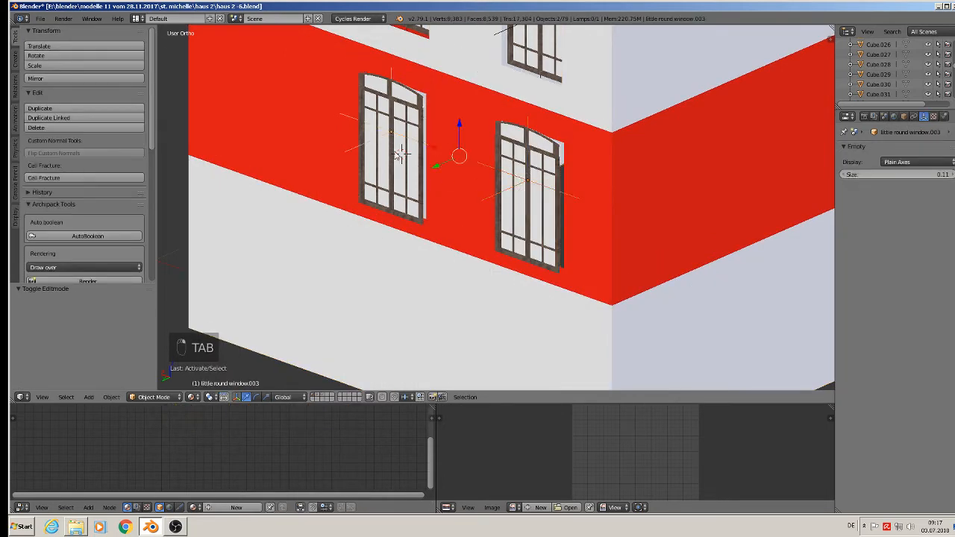
left_click_drag(437, 167, 450, 161)
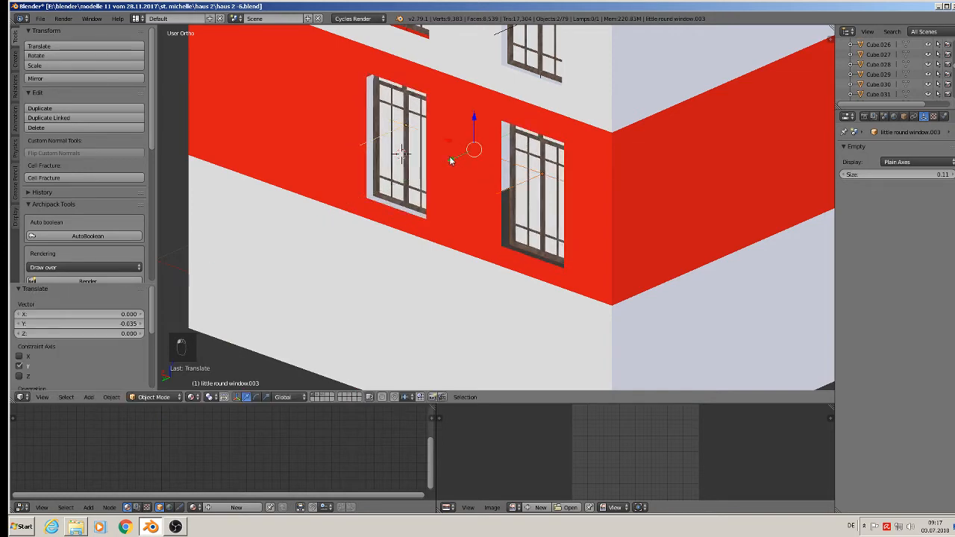
middle_click_drag(482, 182, 588, 191, "shift")
scroll(551, 231, "down", 3)
Deselect all objects and save the house model under its existing file name.
key("a")
scroll(545, 214, "down", 1)
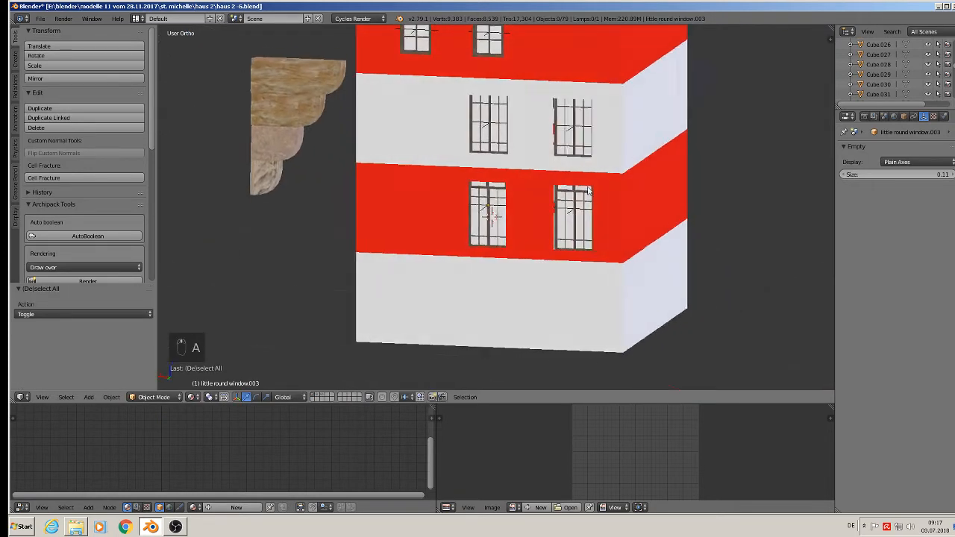
scroll(588, 191, "down", 3)
left_click(39, 18)
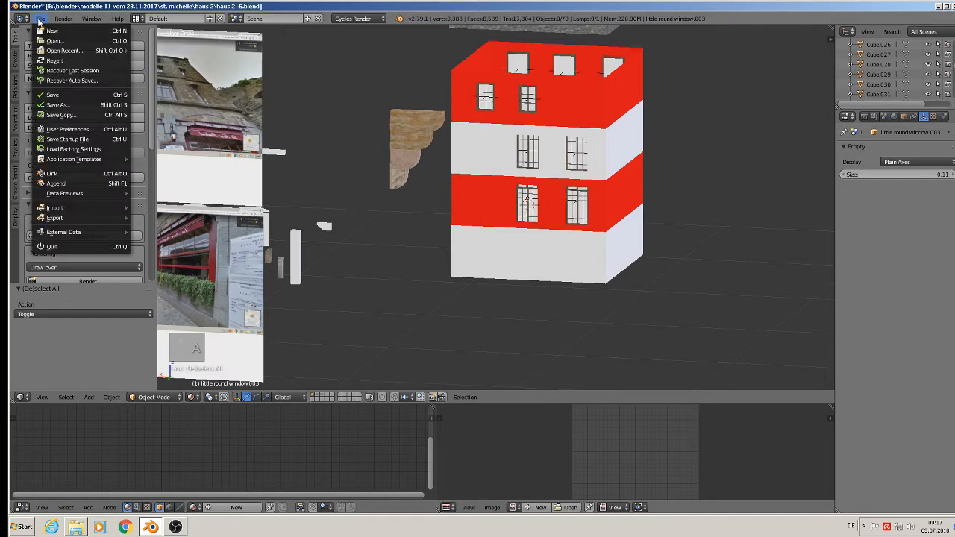
Examine the rear-view reference photos around the metal-roofed annex and the lower-storey windows.
middle_click_drag(369, 145, 517, 189, "shift")
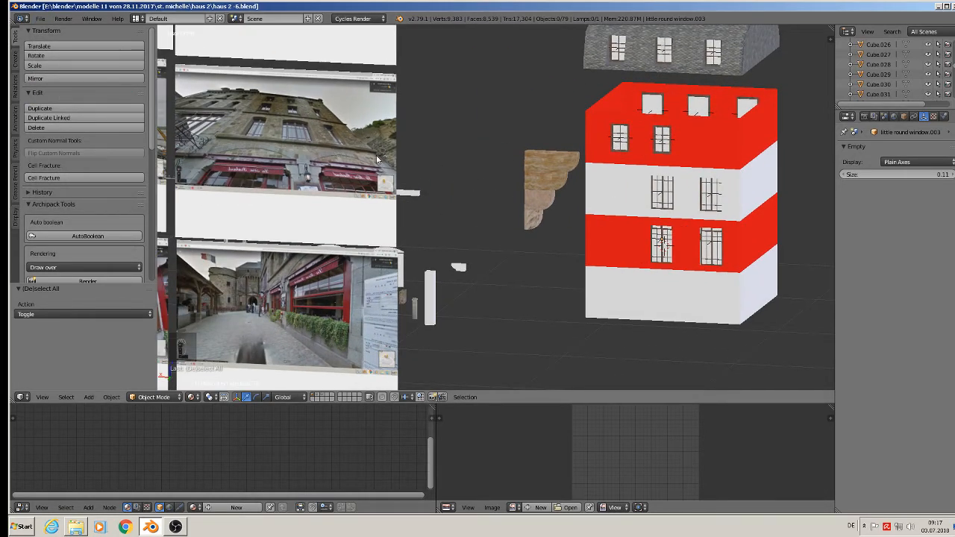
key("KP_1")
middle_click_drag(737, 228, 768, 197, "shift")
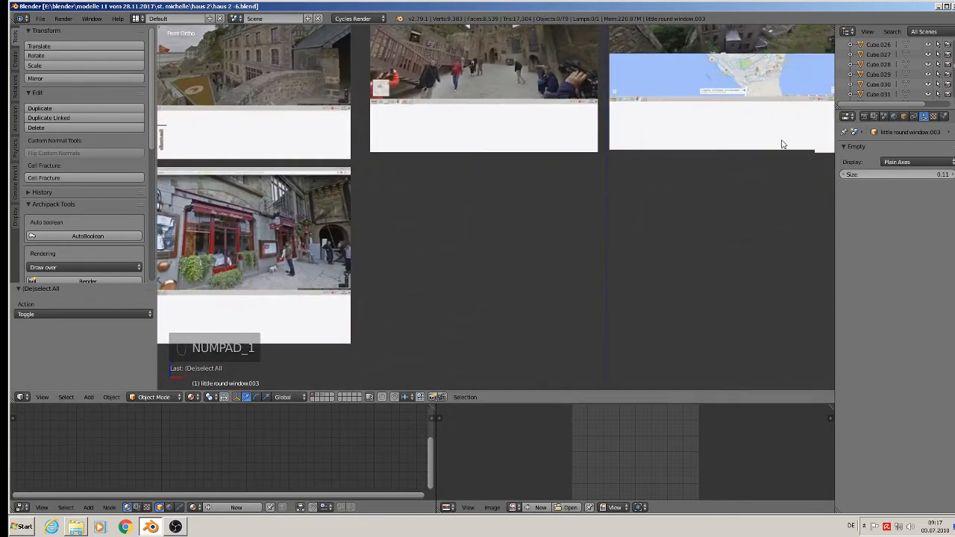
middle_click_drag(774, 152, 583, 286, "shift")
middle_click_drag(675, 223, 446, 249, "shift")
scroll(615, 195, "up", 1)
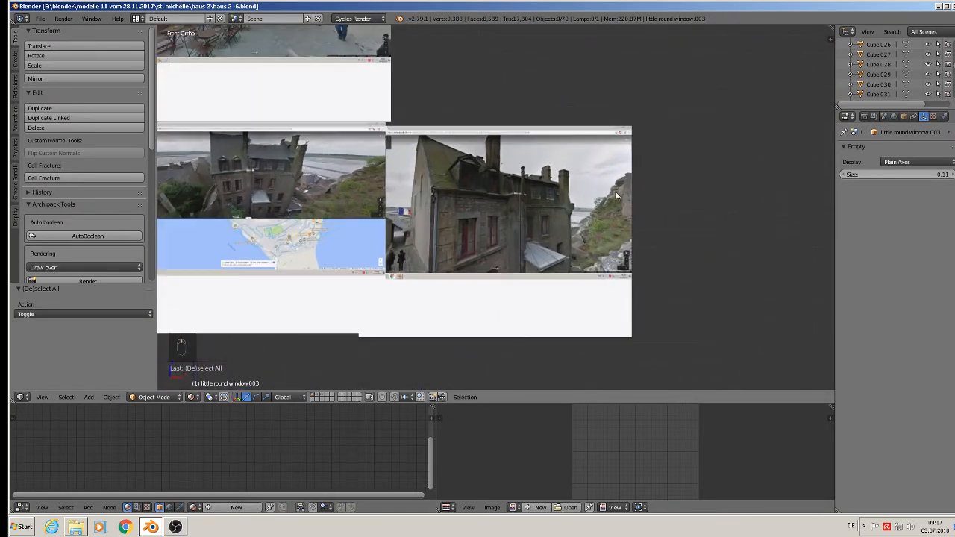
scroll(333, 199, "up", 5)
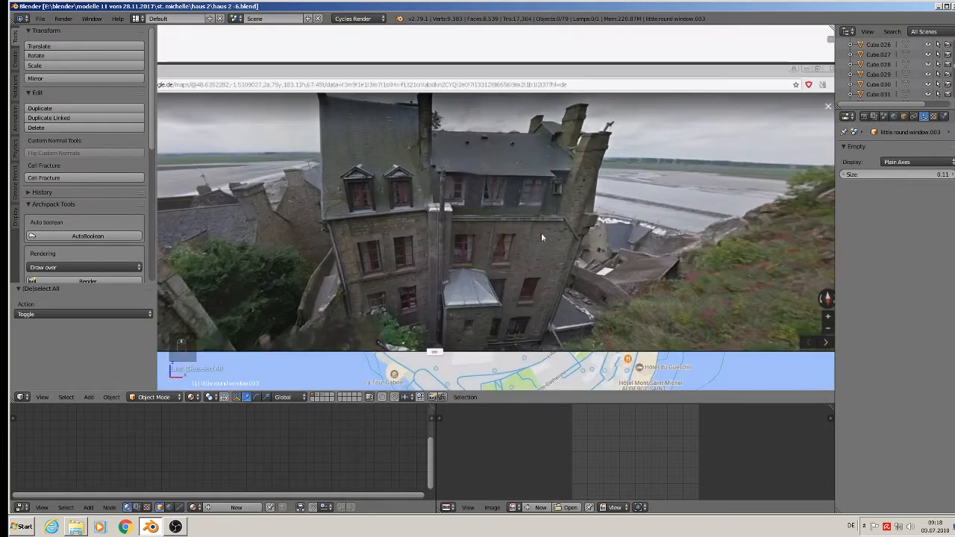
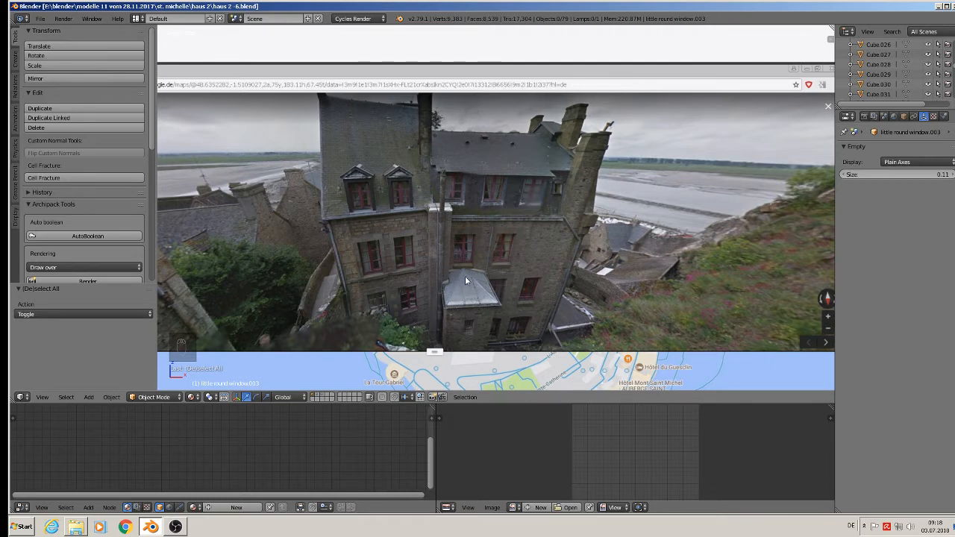
scroll(465, 281, "down", 7)
scroll(449, 303, "up", 12)
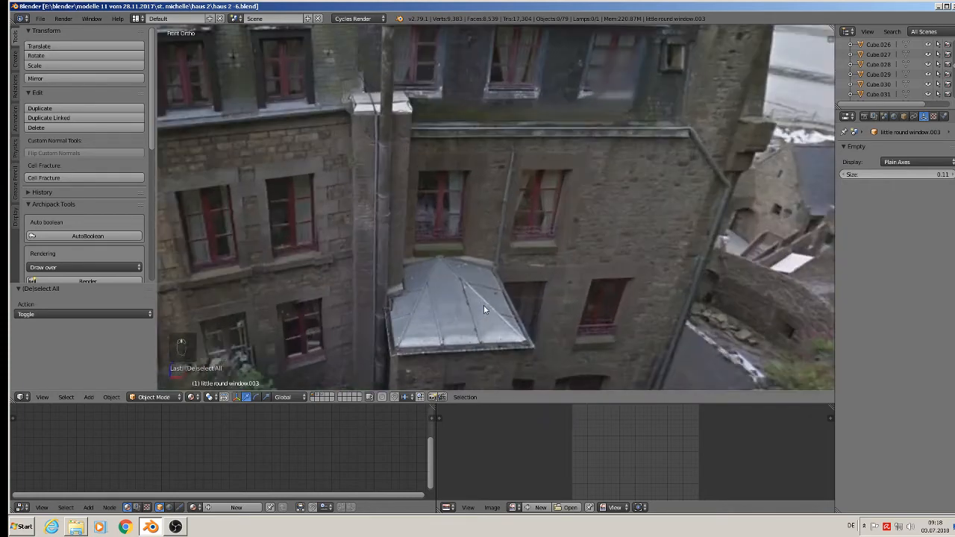
scroll(482, 279, "down", 8)
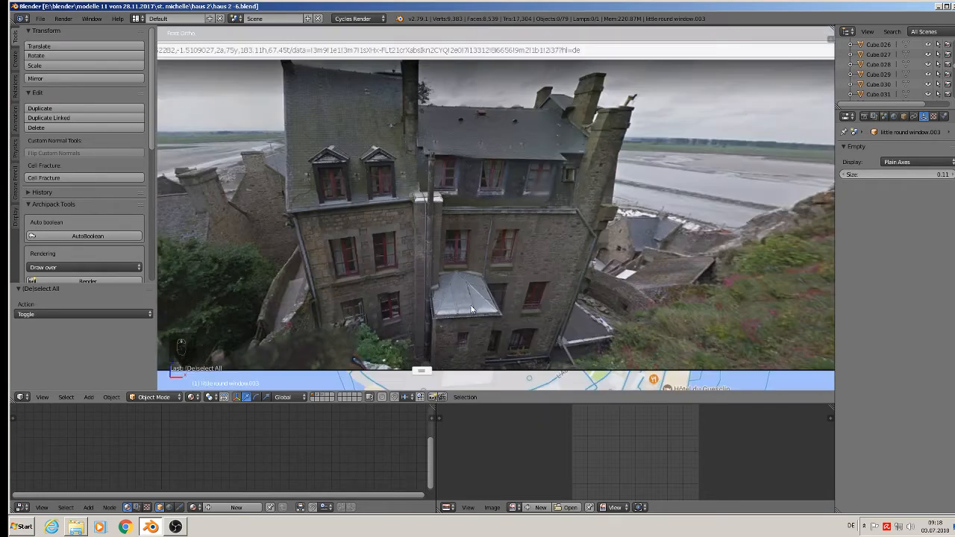
scroll(417, 310, "down", 7)
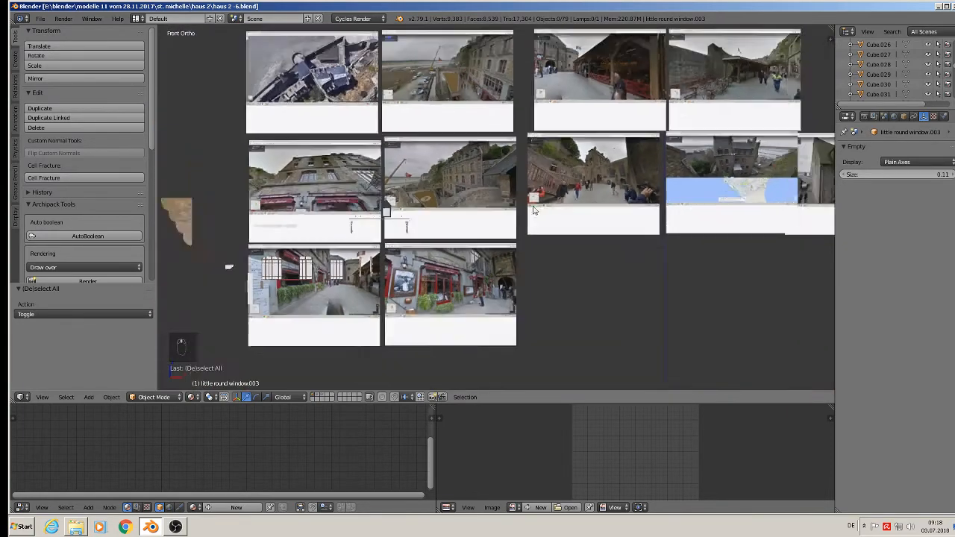
Compare the rear-view reference photo of the metal-roofed annex with the house model's rear facade.
scroll(402, 172, "up", 3)
scroll(401, 172, "up", 2)
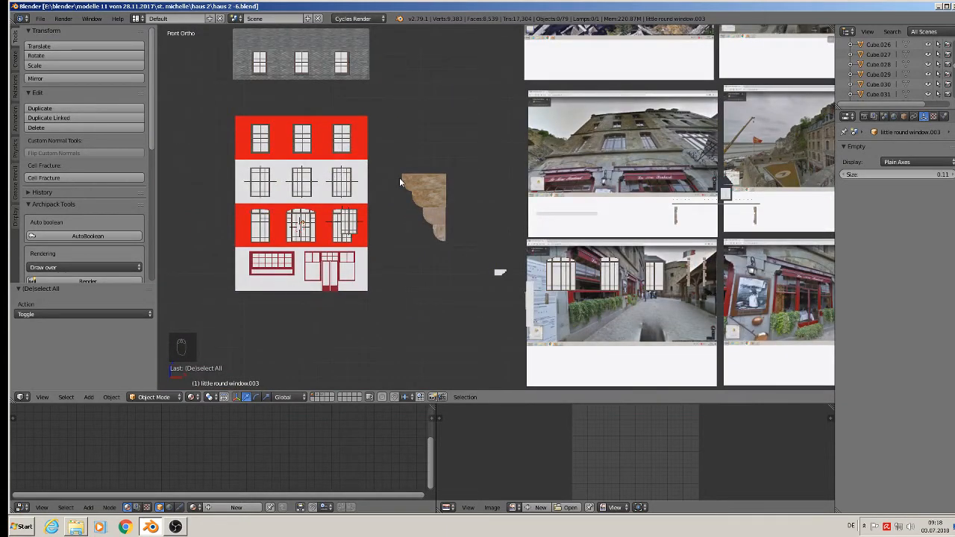
key("ctrl+KP_1")
middle_click_drag(641, 212, 505, 183, "shift")
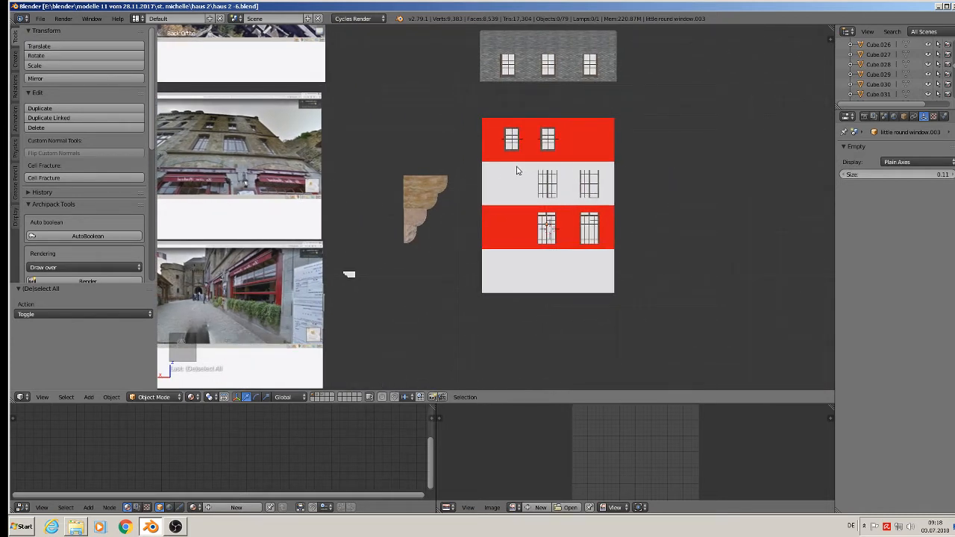
scroll(657, 248, "down", 5)
key("KP_1")
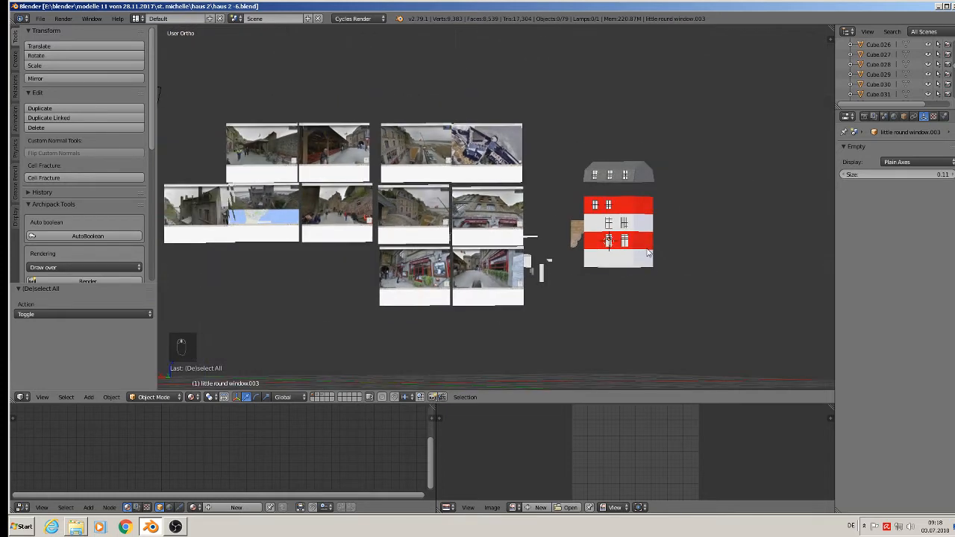
scroll(757, 239, "up", 8)
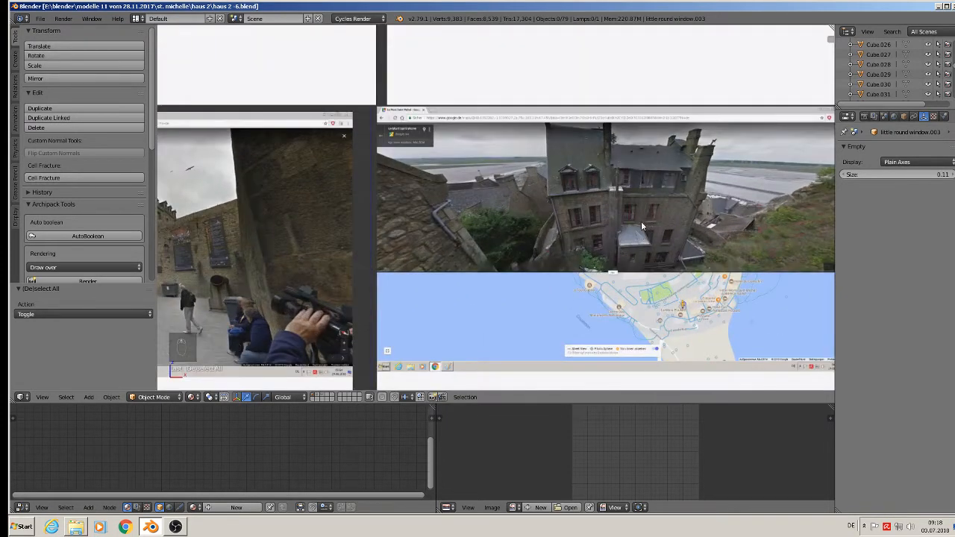
scroll(640, 229, "down", 6)
middle_click_drag(377, 268, 133, 196, "shift")
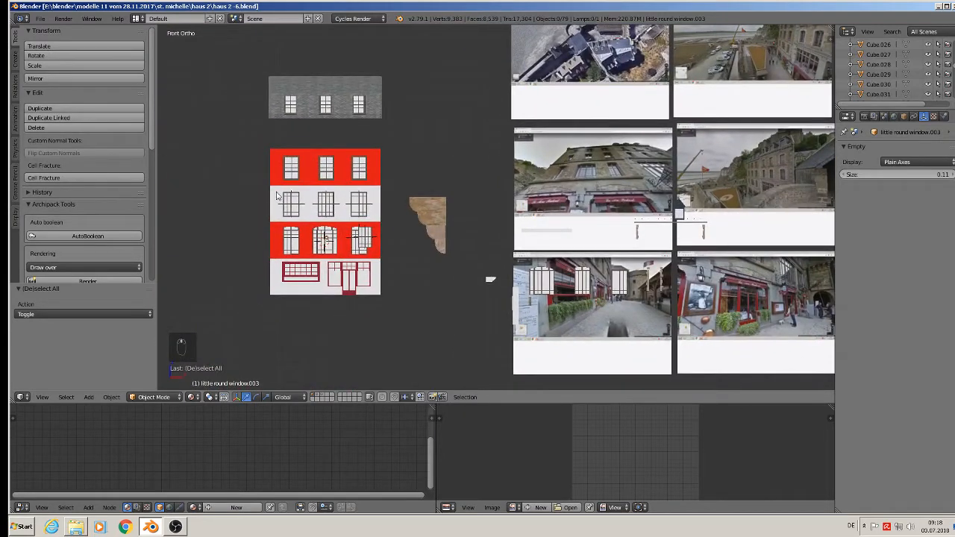
key("ctrl+KP_1")
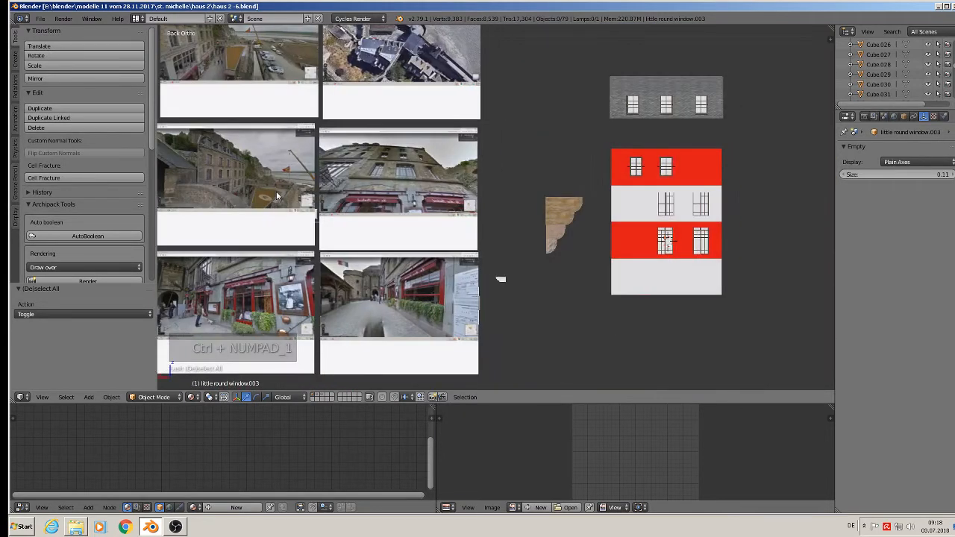
Add a cube on the rear wall's upper white storey, on the windowless part beside the two windows, and scale it to 0.1252.
middle_click_drag(579, 227, 446, 222, "shift")
scroll(493, 203, "up", 2)
left_click(511, 201)
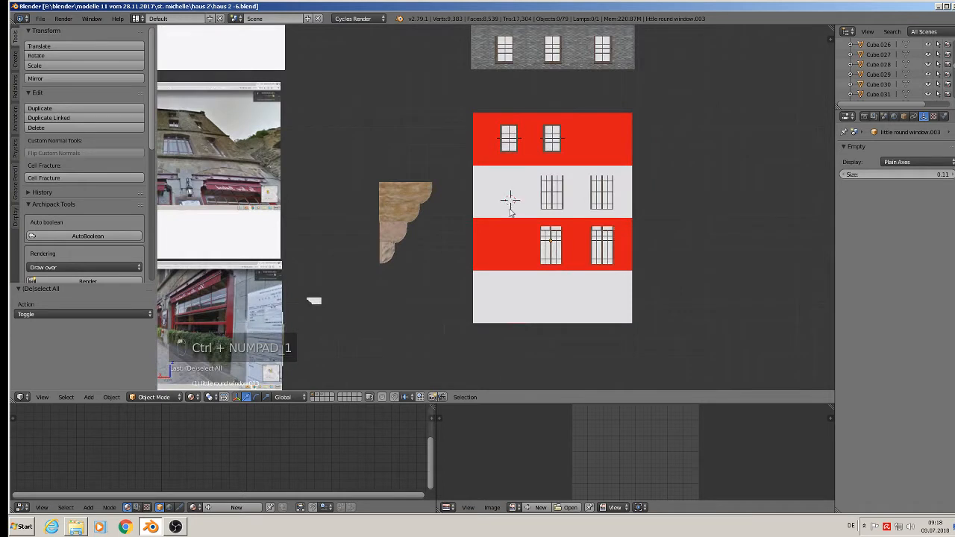
left_click(89, 397)
mouse_move(104, 385)
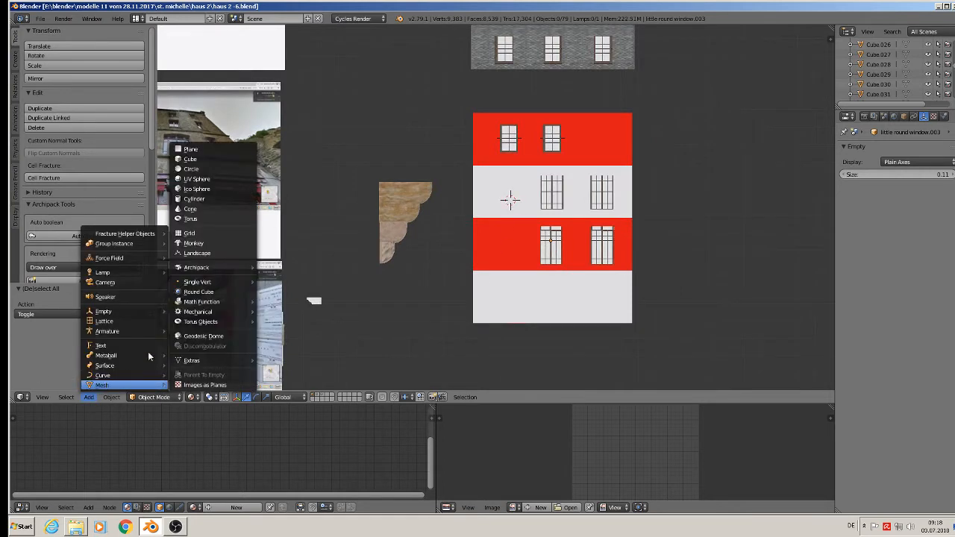
left_click(224, 159)
key("s")
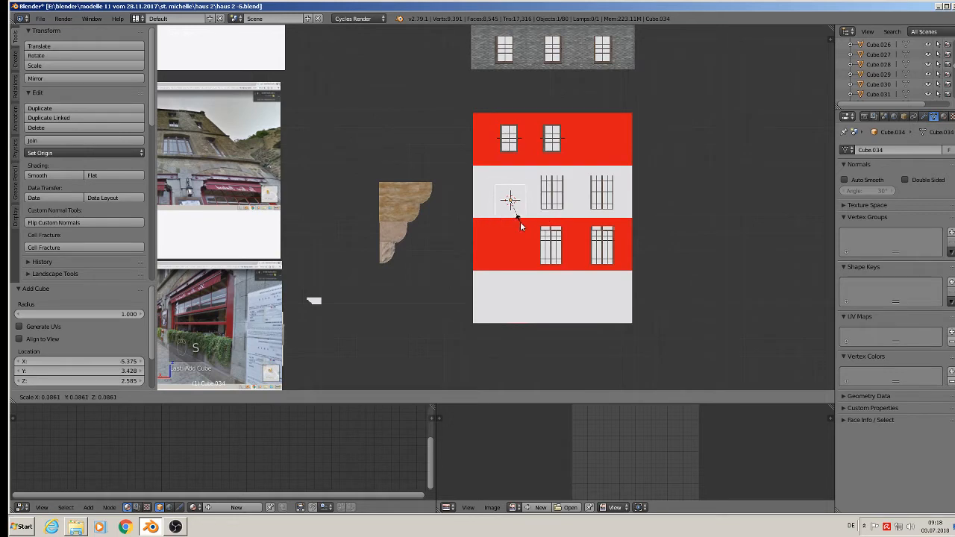
type(".1252")
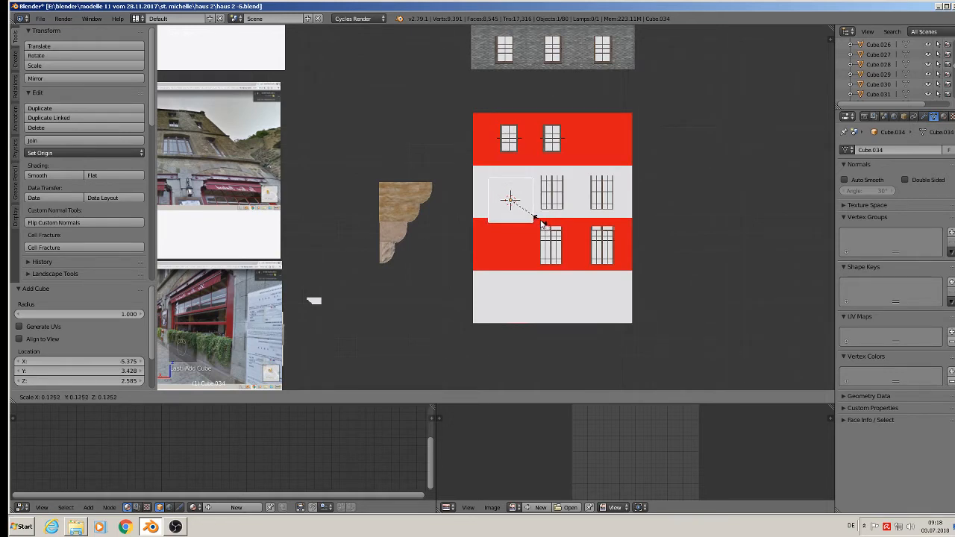
key("Return")
Move the new cube 0.119 along Y so it projects outward from the rear wall.
middle_click_drag(547, 225, 488, 210)
key("g")
key("y")
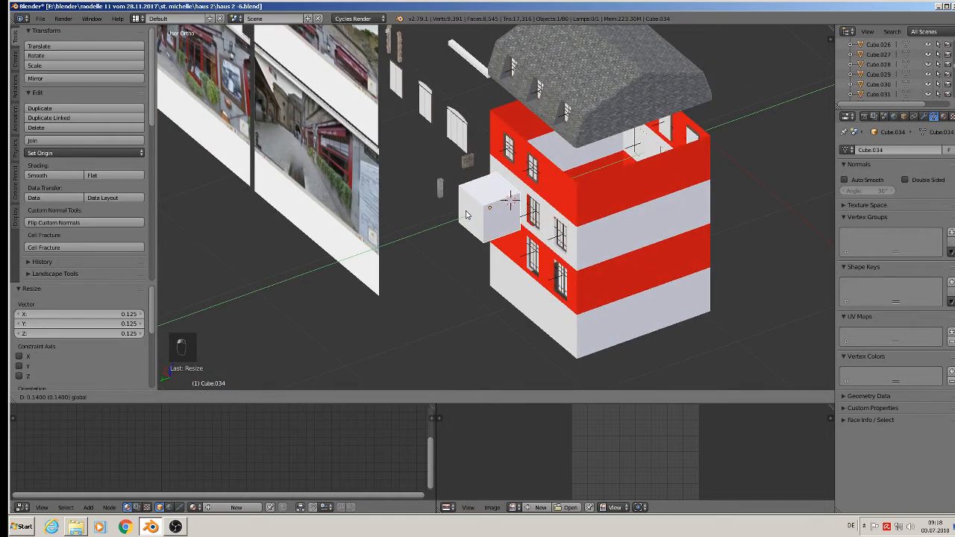
left_click(469, 214)
In edit mode, move the cube's bottom face -0.574 along Z to stretch it into a tall annex down to the house's base.
scroll(469, 214, "up", 5)
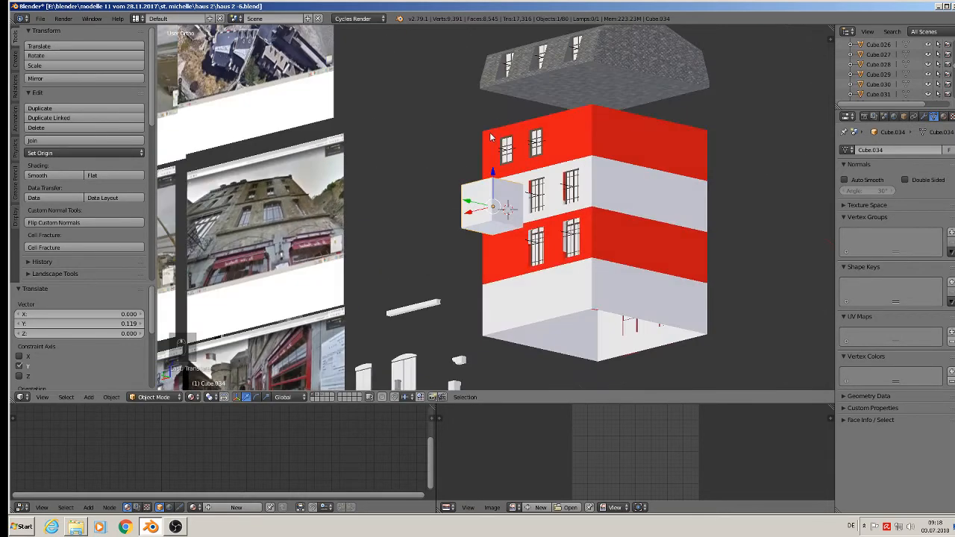
key("Tab")
right_click(470, 254)
middle_click_drag(499, 328, 558, 229, "shift")
key("e")
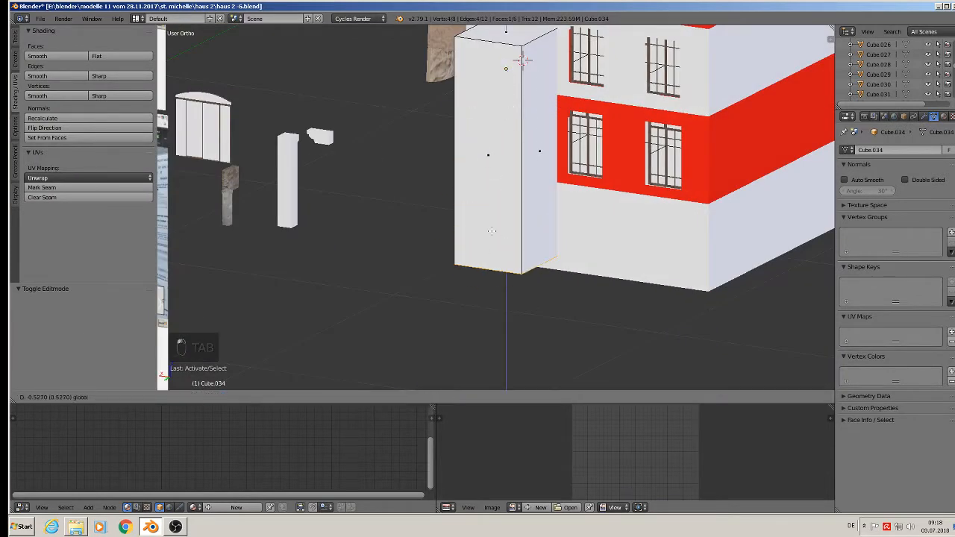
left_click(494, 247)
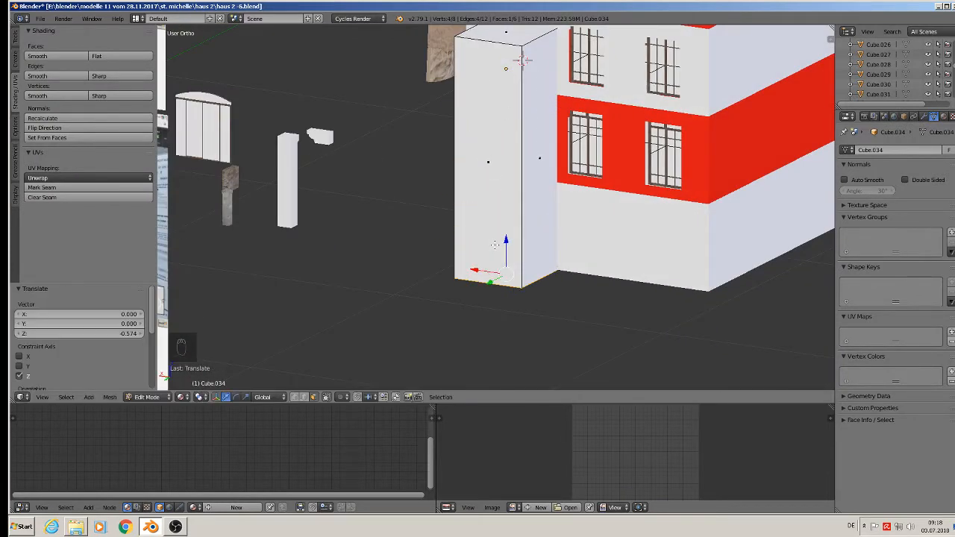
Duplicate the annex's top face 0.012 higher along Z and scale the copy by 1.145 as an overhanging roof base.
scroll(450, 265, "down", 4)
key("Tab")
key("Tab")
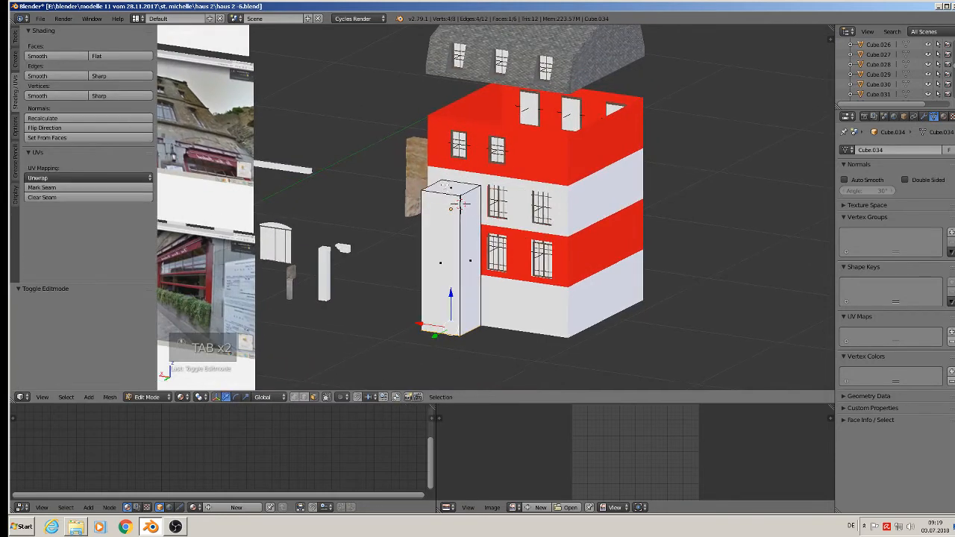
scroll(453, 210, "up", 5)
middle_click_drag(482, 230, 485, 283, "shift")
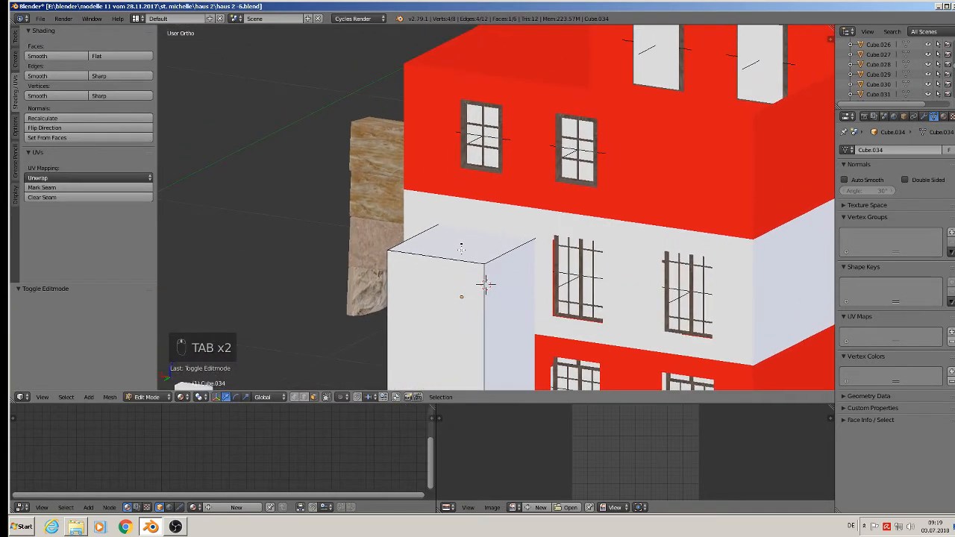
right_click(485, 283)
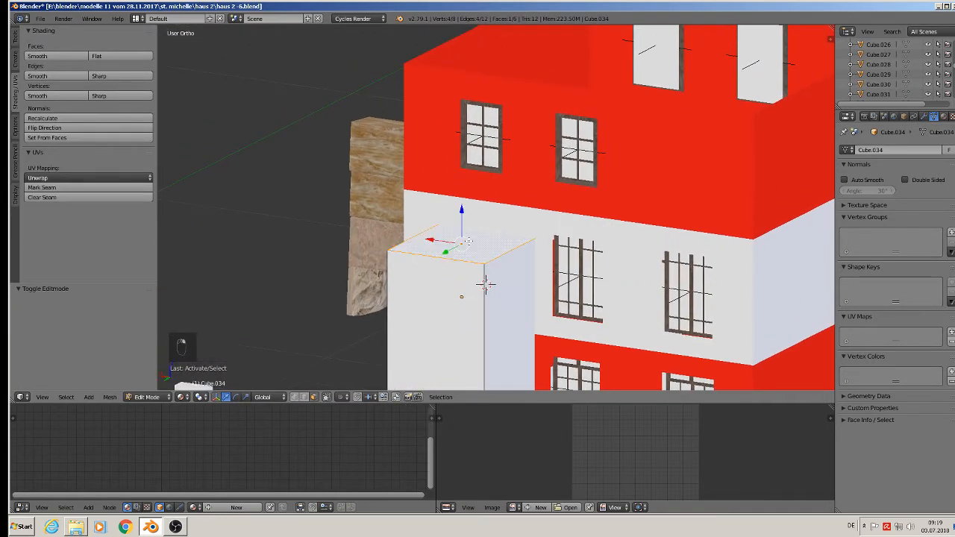
key("shift+d")
middle_click(489, 251)
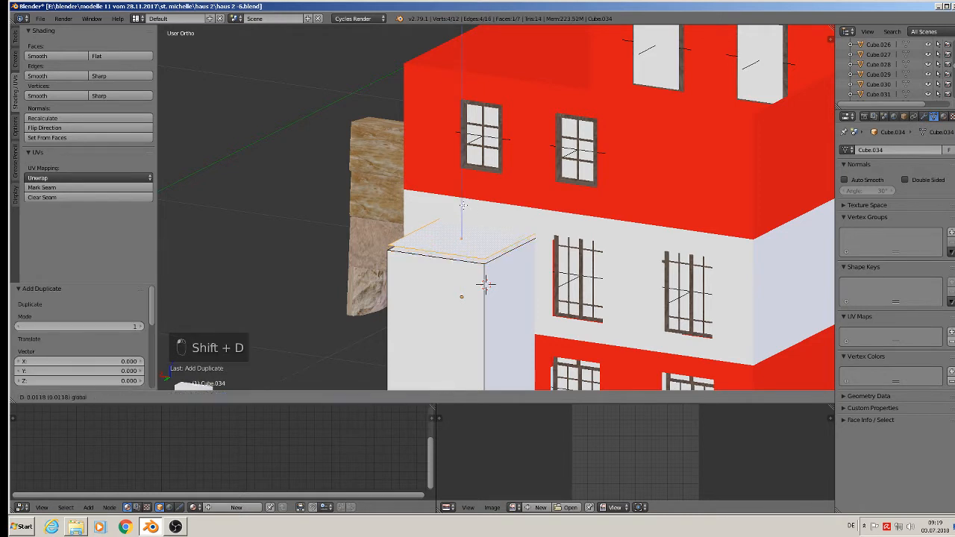
left_click(493, 246)
key("s")
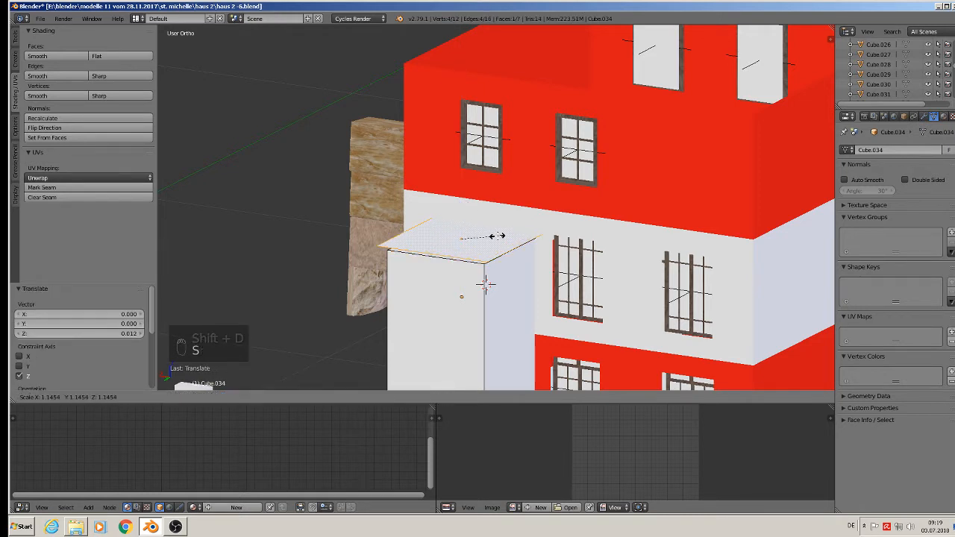
left_click(498, 236)
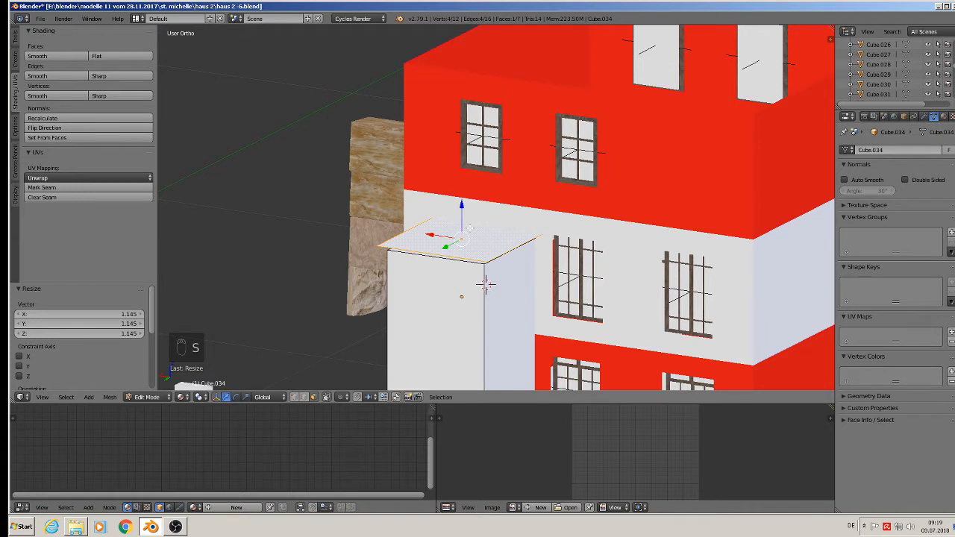
Extrude the overhanging face 0.092 upward into a roof block and add one centred loop cut running from its front to the wall.
key("e")
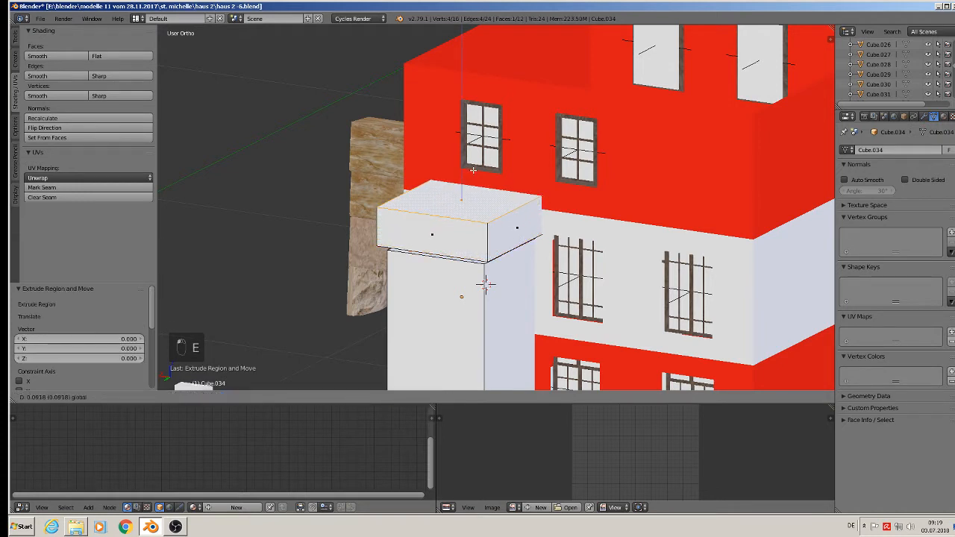
left_click(474, 170)
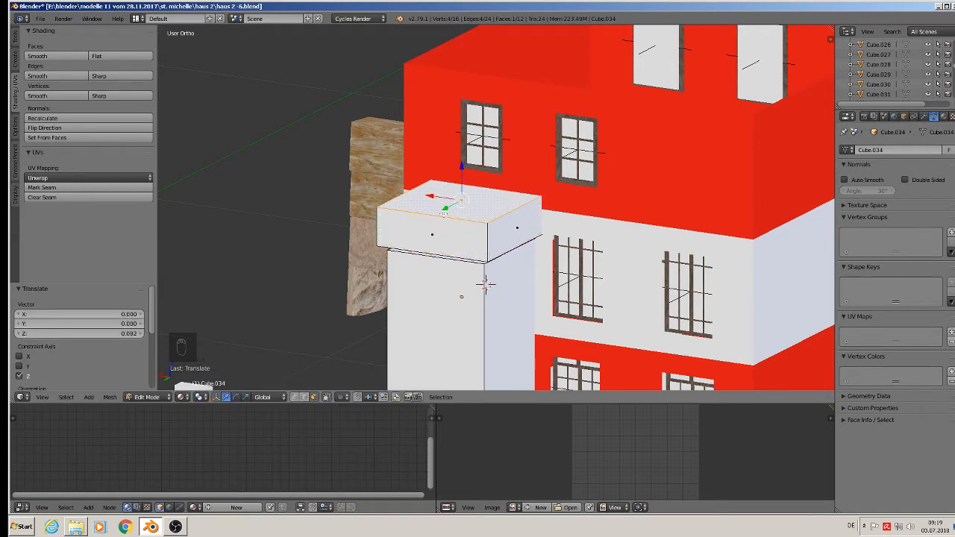
key("ctrl+r")
left_click(443, 215)
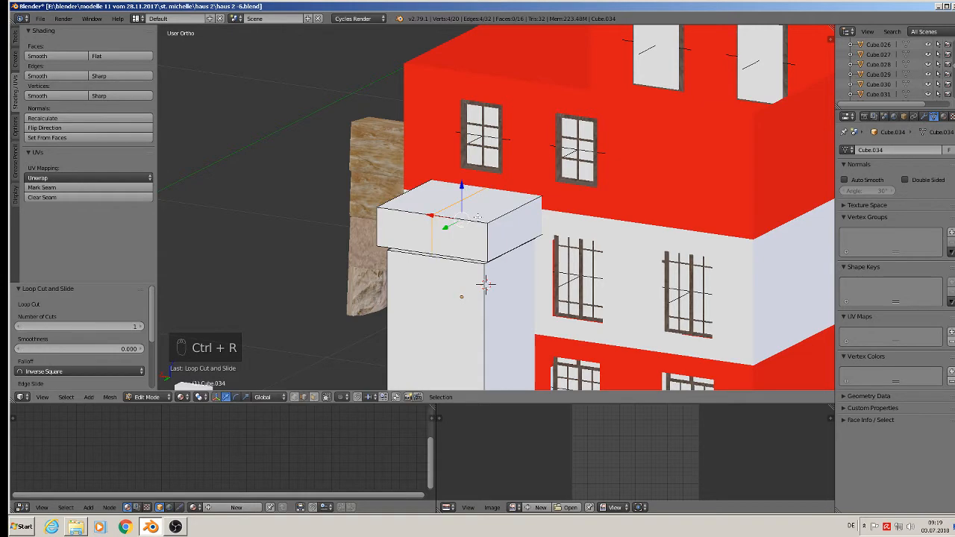
Examine the shape of the annex's metal roof in the rear-view reference photo and compare it with the modelled roof block.
middle_click_drag(479, 217, 488, 213)
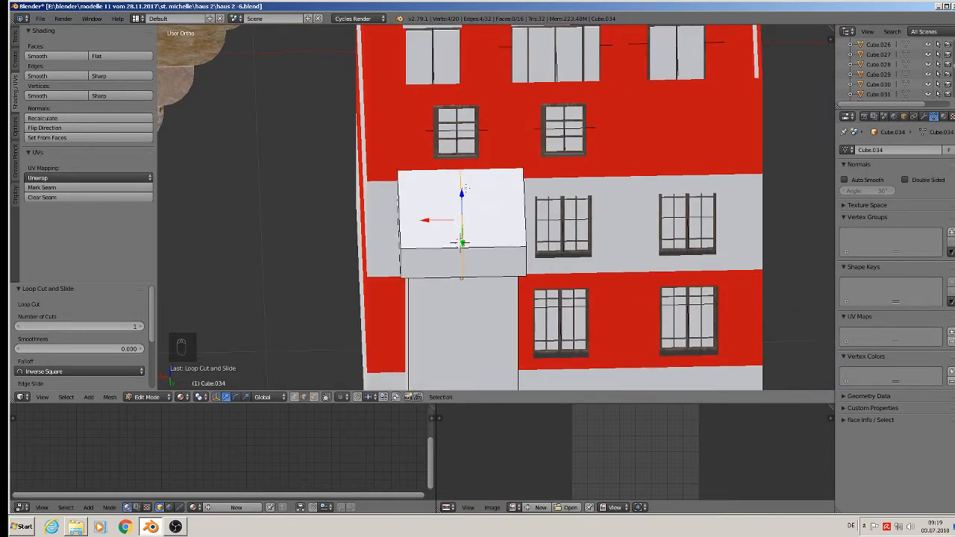
scroll(466, 190, "down", 6)
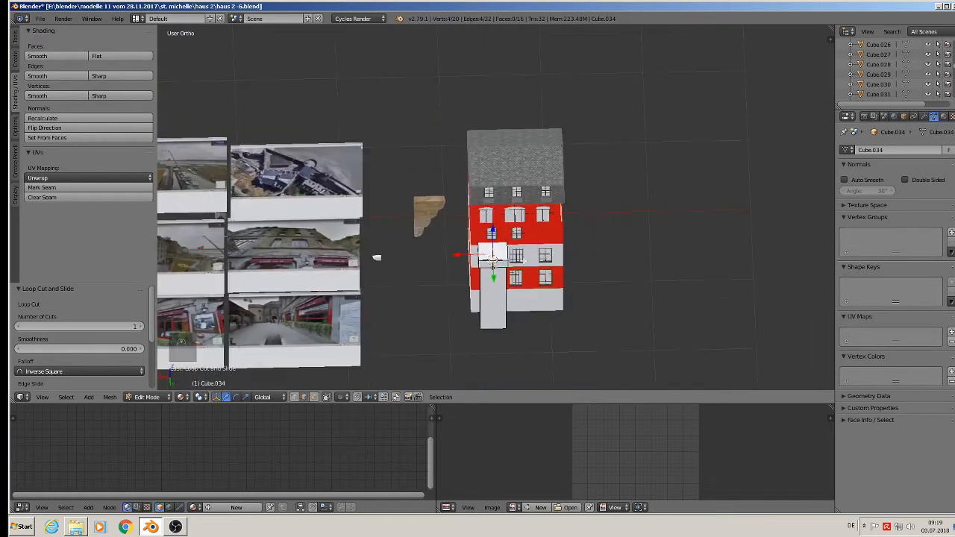
key("KP_1")
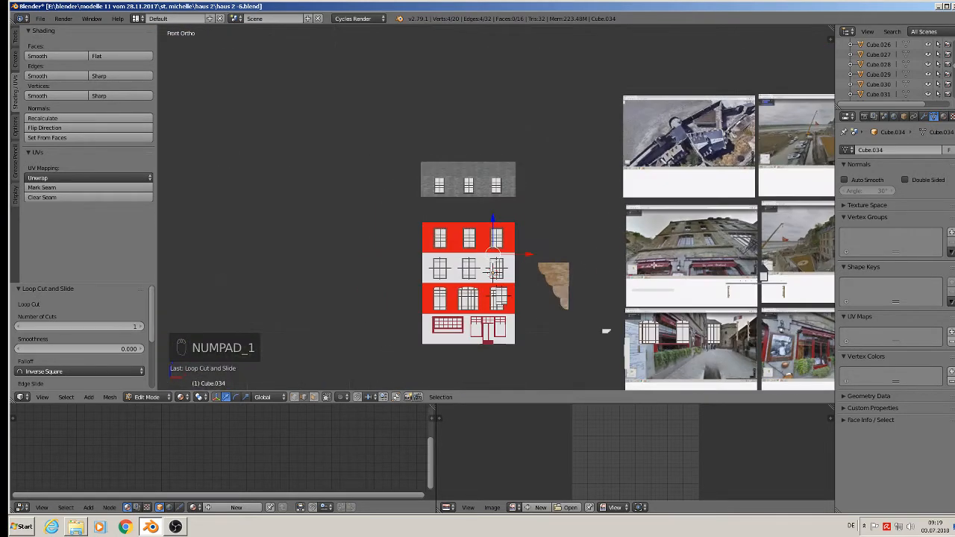
scroll(481, 239, "up", 3)
scroll(482, 239, "up", 10)
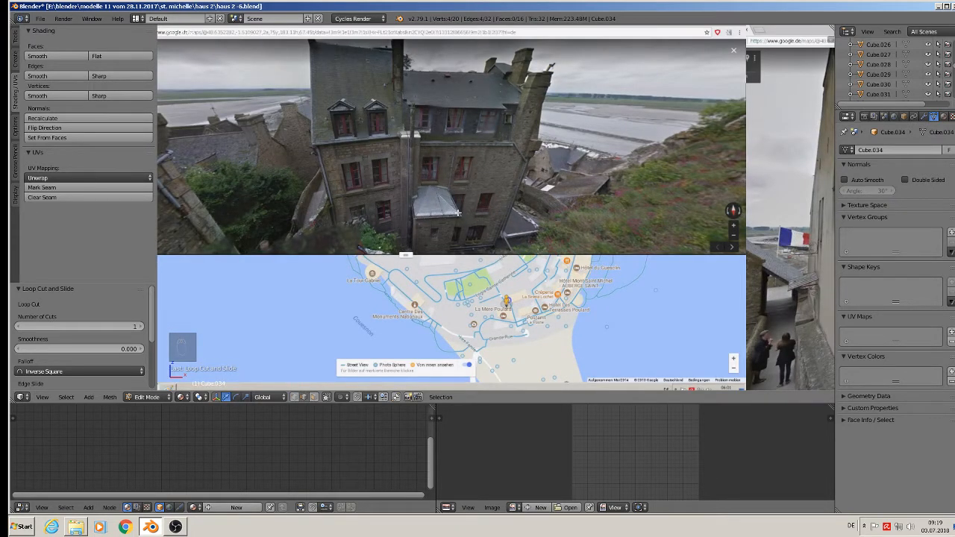
scroll(458, 213, "down", 2)
scroll(461, 193, "down", 4)
middle_click_drag(460, 193, 409, 182, "shift")
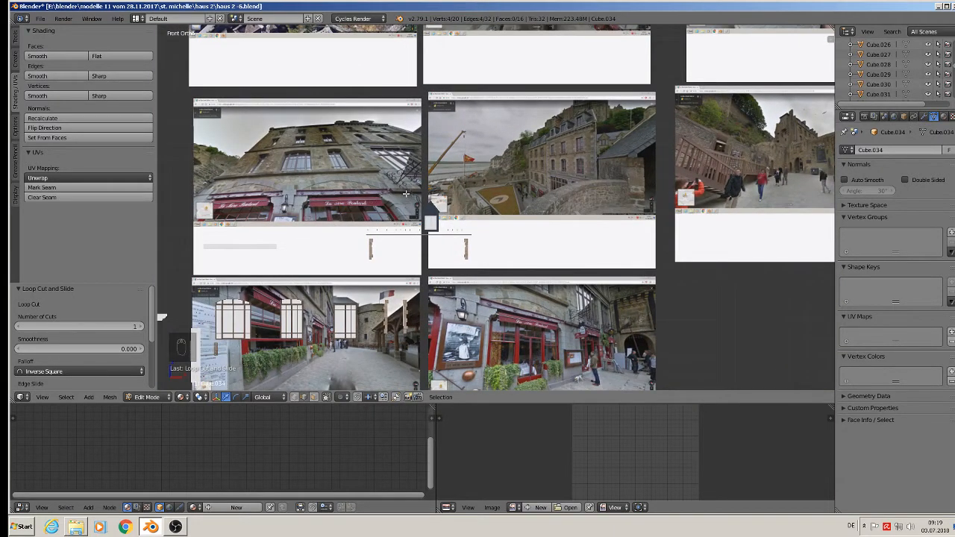
key("ctrl+KP_1")
scroll(414, 195, "down", 6)
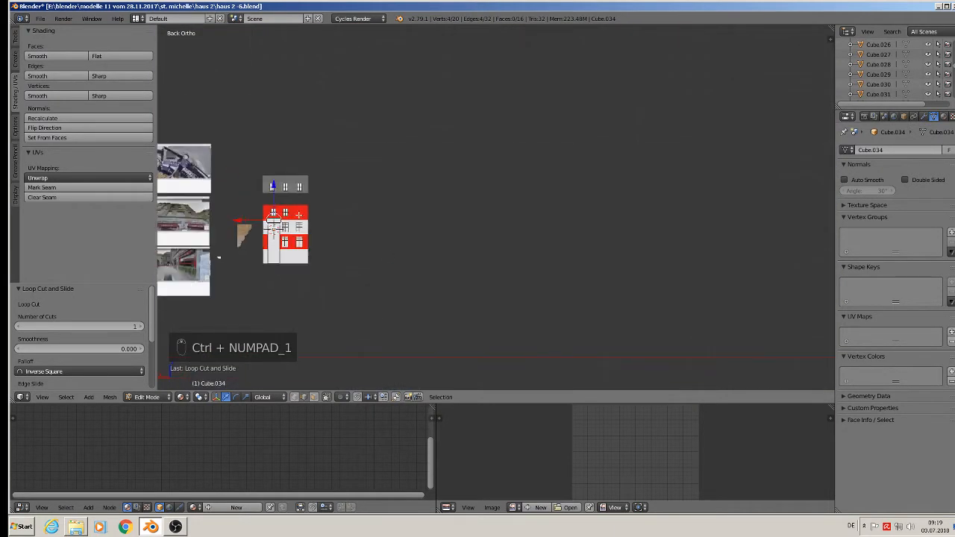
middle_click_drag(320, 224, 447, 277, "shift")
scroll(409, 201, "up", 9)
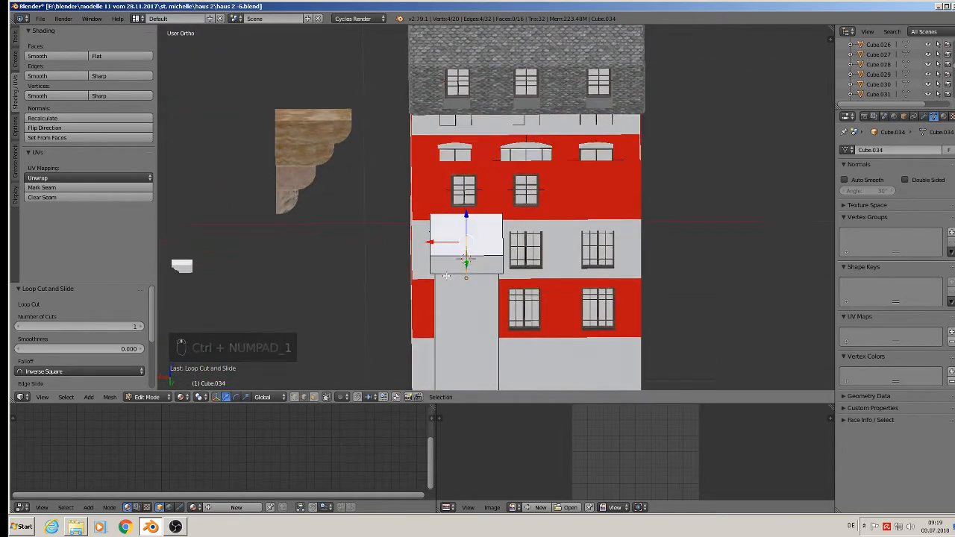
Knife-cut the roof block's top diagonally from near the middle of its wall-side edge to the outer front corner nearest the storey windows.
scroll(468, 250, "up", 5)
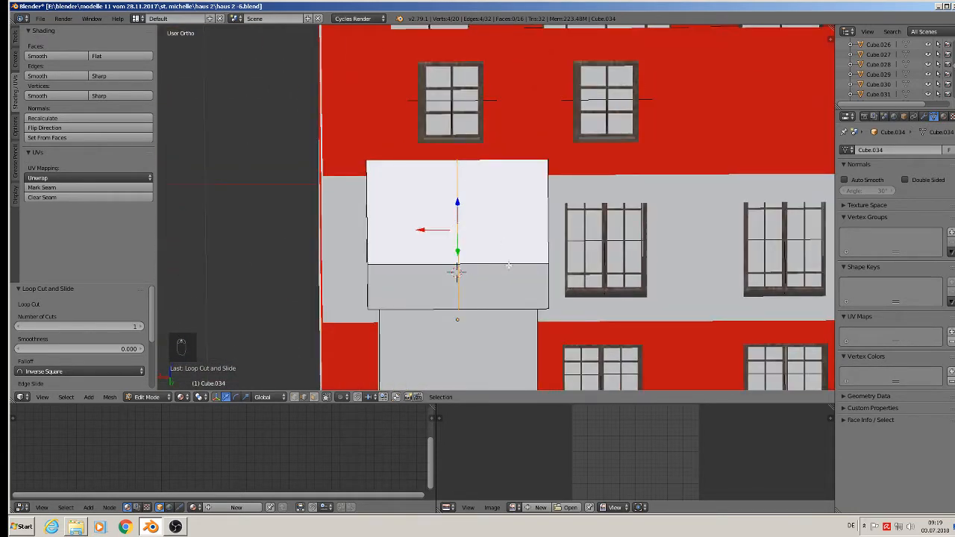
middle_click_drag(509, 265, 490, 252)
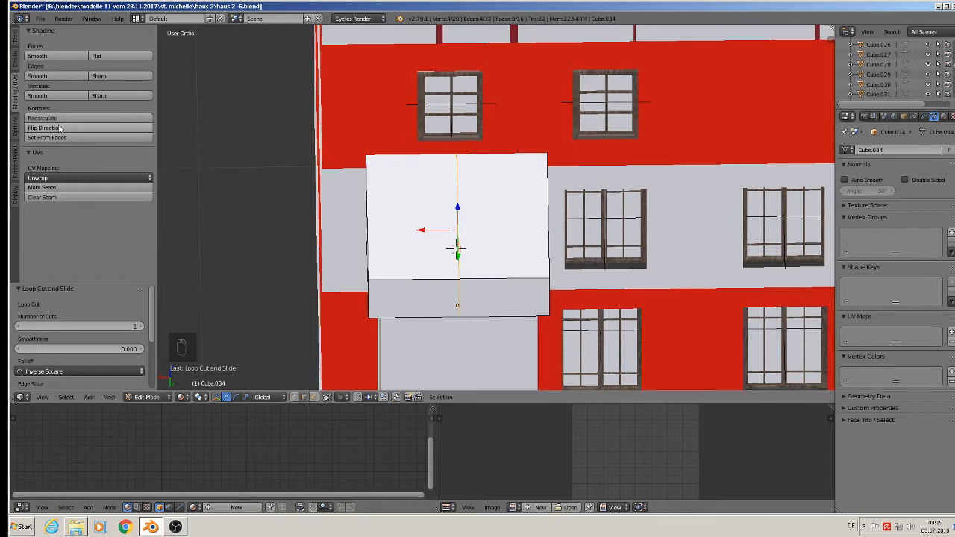
left_click(17, 41)
scroll(115, 261, "down", 3)
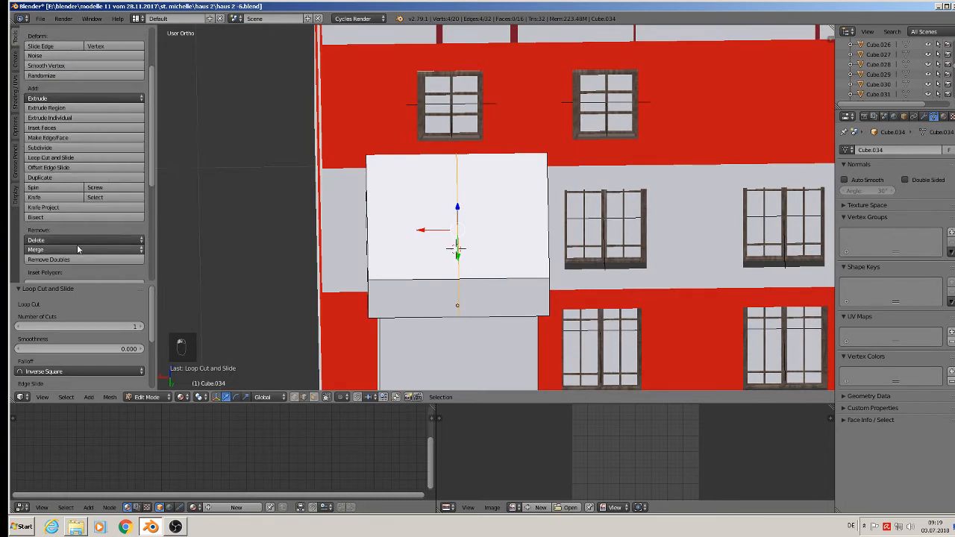
left_click(37, 197)
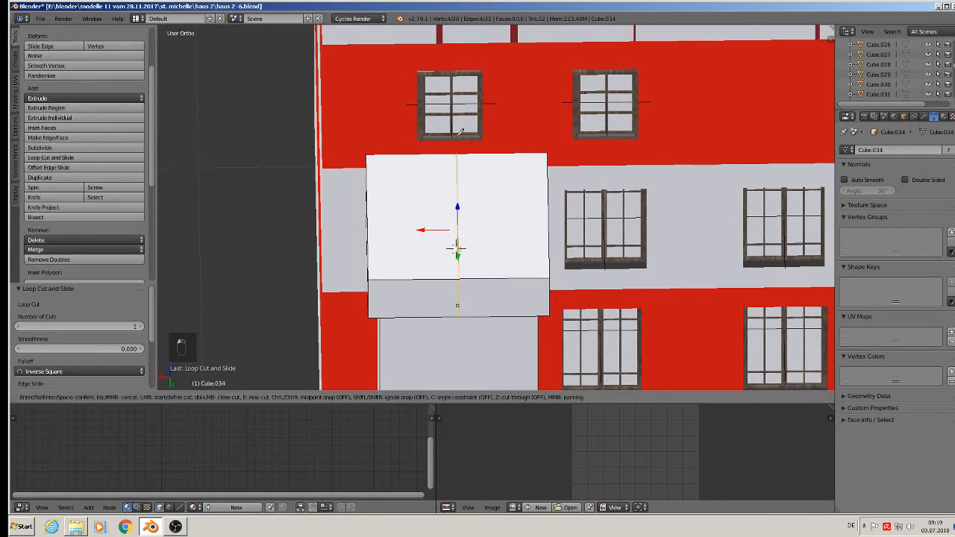
left_click(463, 154)
left_click(547, 274)
key("Return")
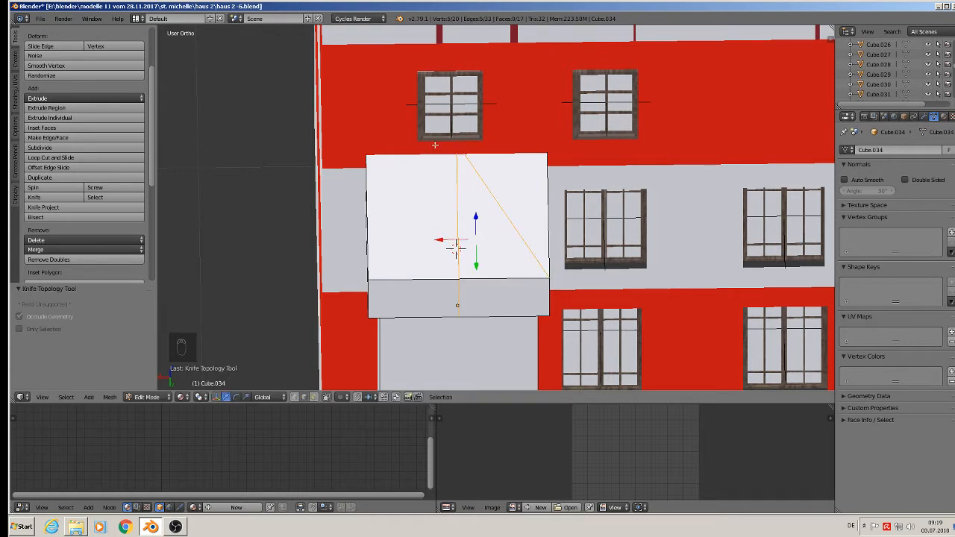
Knife-cut the roof block's top diagonally from the middle of its wall-side edge to the outer front corner farthest from the storey windows.
left_click(34, 197)
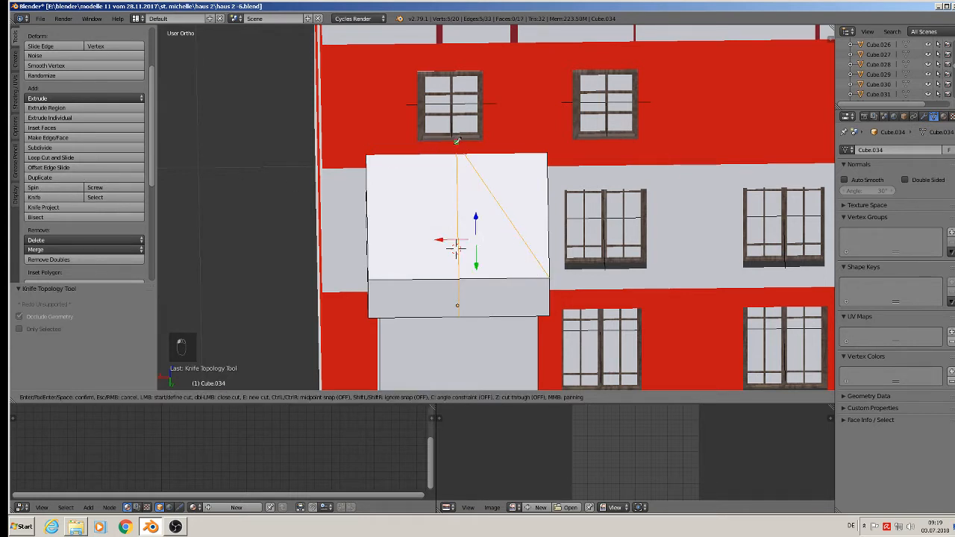
left_click(458, 155)
left_click(371, 278)
key("Return")
middle_click_drag(457, 246, 481, 301)
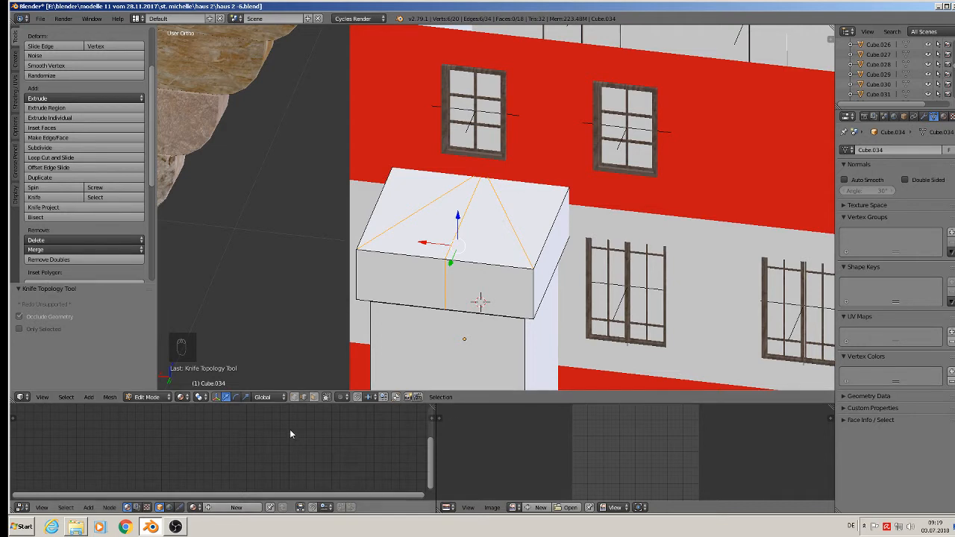
Lower both halves of the roof block's upper front edge by 0.083 along Z to slope the roof forward.
right_click(408, 254)
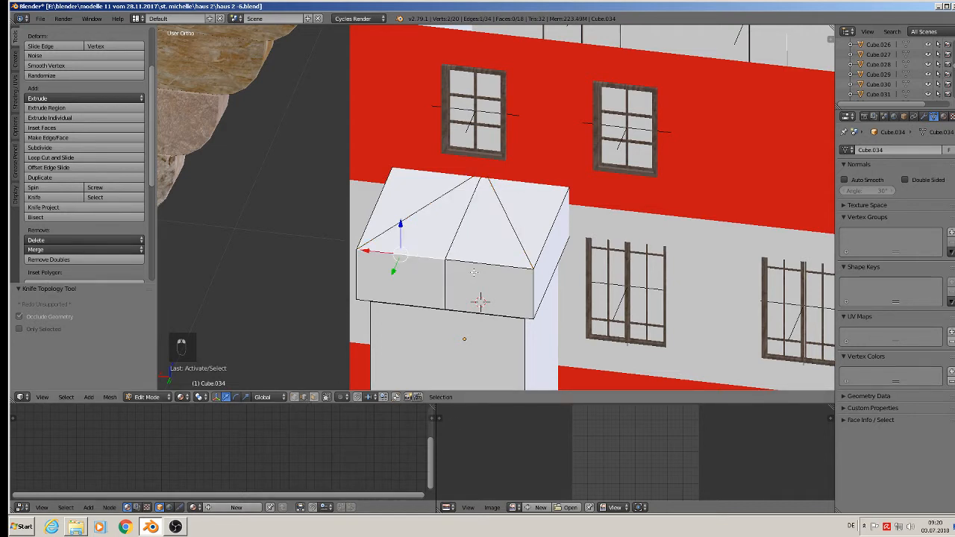
right_click(455, 254, "shift")
left_click_drag(443, 232, 452, 278)
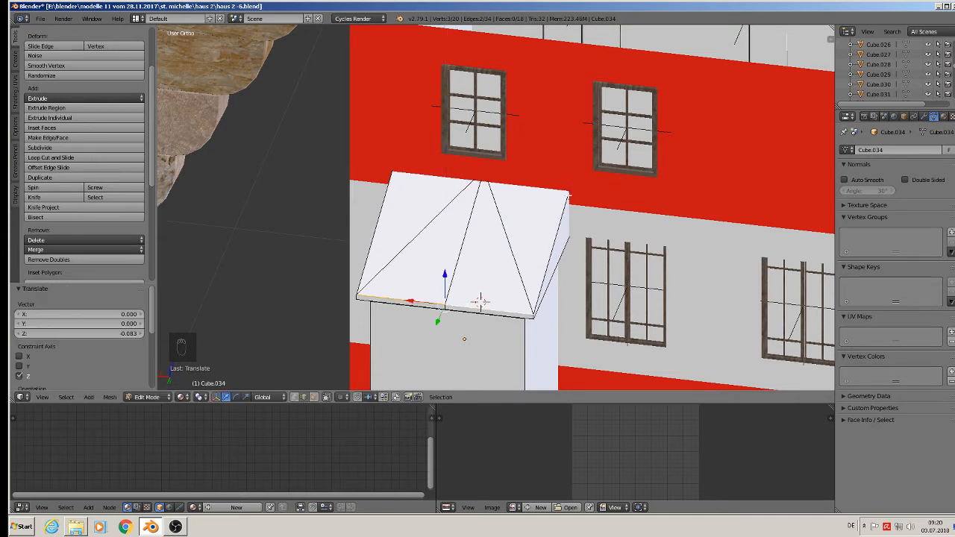
Lower the roof's two upper wall-side corner vertices along Z to eaves level so the sides slope down from the middle.
left_click(302, 397)
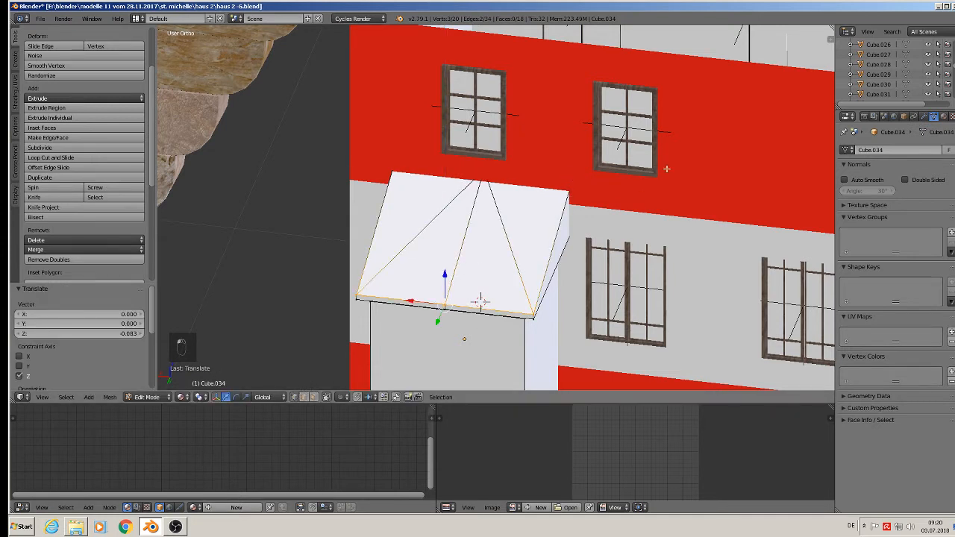
right_click(576, 178)
right_click(396, 141)
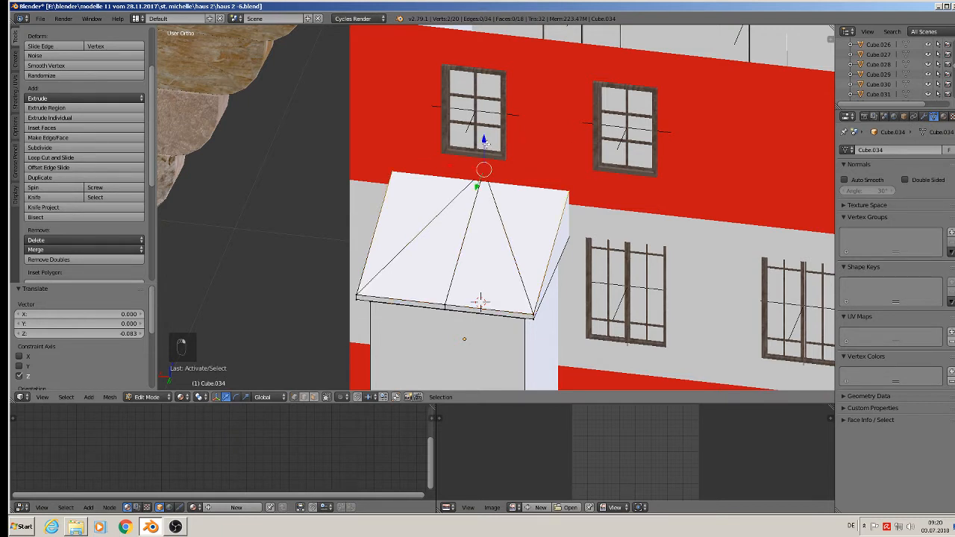
left_click_drag(485, 143, 494, 192)
scroll(492, 239, "down", 3)
key("Tab")
middle_click_drag(490, 232, 561, 209)
scroll(557, 207, "up", 4)
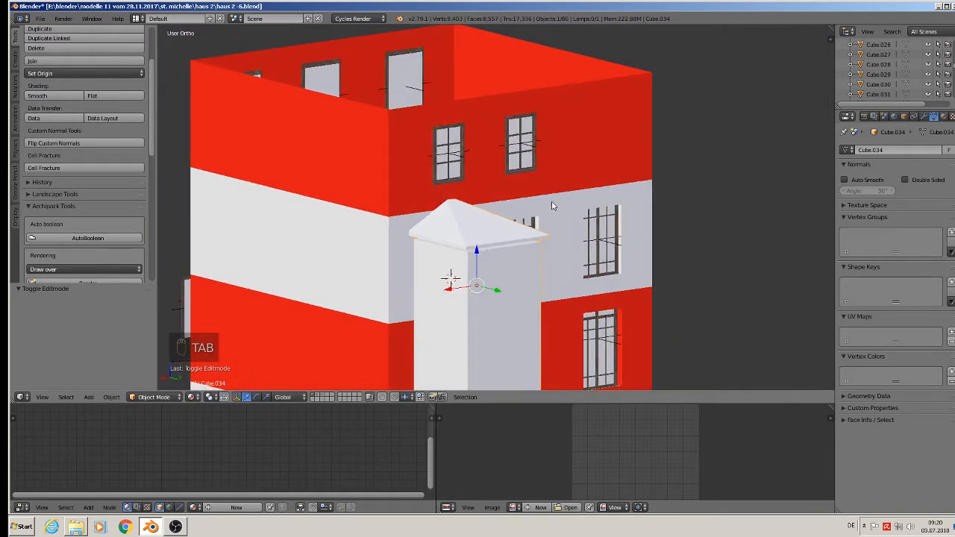
Select the vertices at the roof's wall-side peak and lower them slightly along Z to flatten the slopes.
key("Tab")
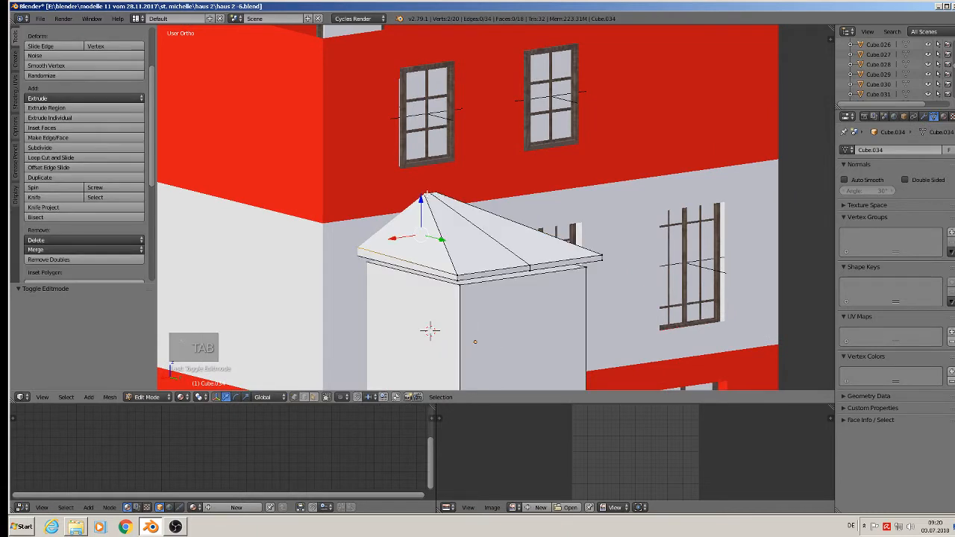
right_click(426, 194, "alt")
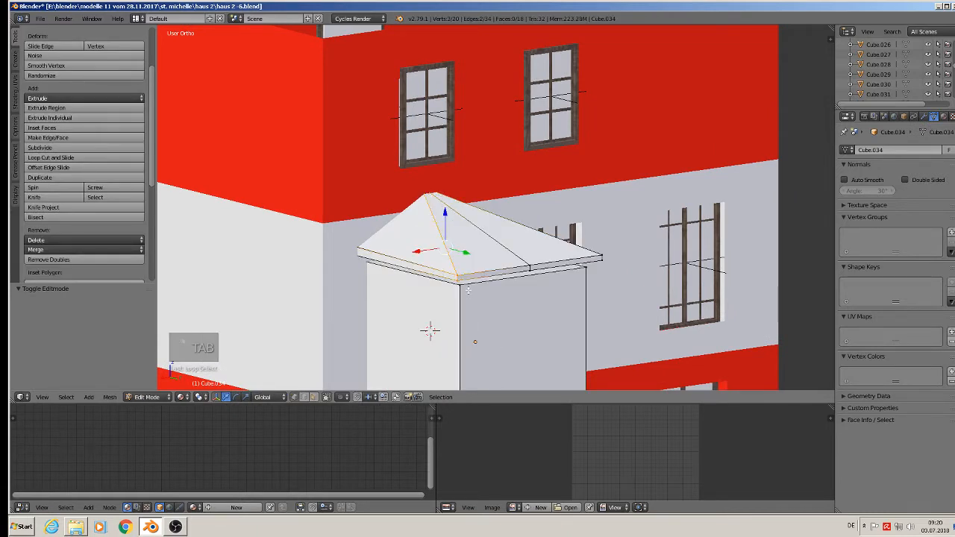
key("less")
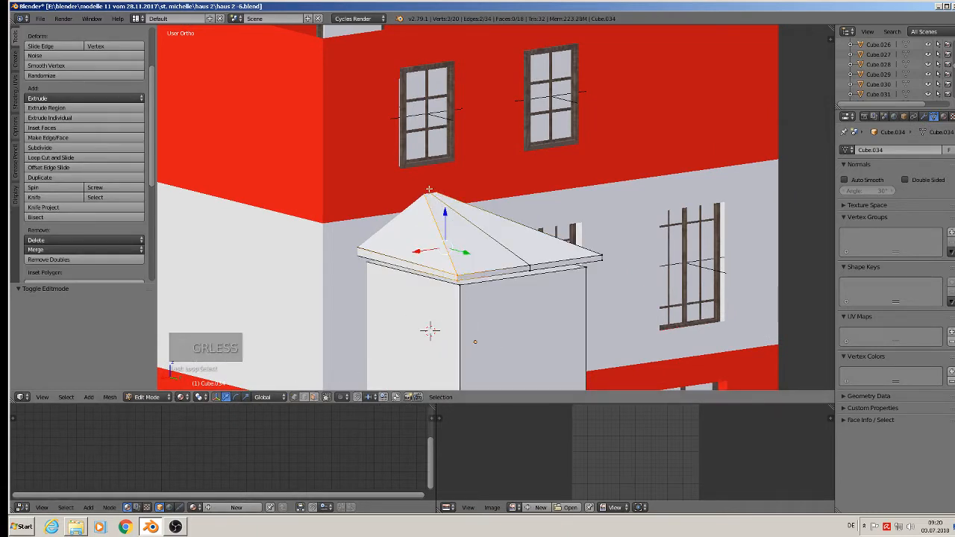
key("a")
key("c")
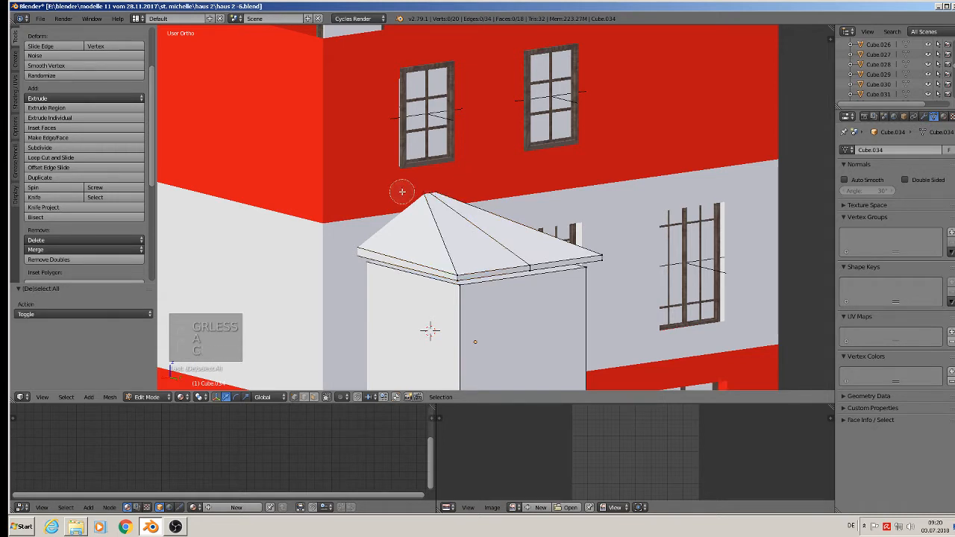
left_click(417, 188)
left_click_drag(421, 159, 429, 180)
scroll(429, 180, "down", 2)
key("a")
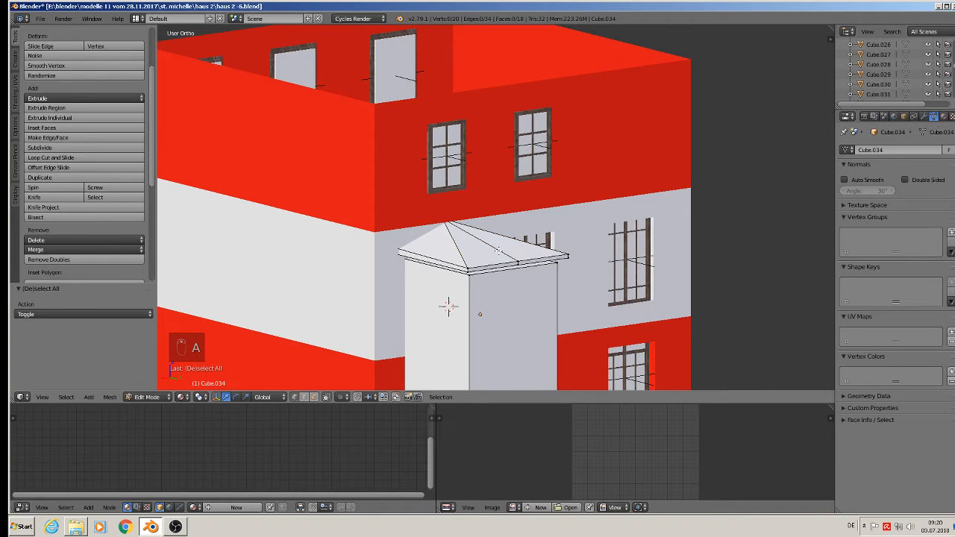
key("Tab")
Examine the annex's windows and metal roof in the rear-view reference photo and compare them with the house's back view.
scroll(433, 268, "down", 6)
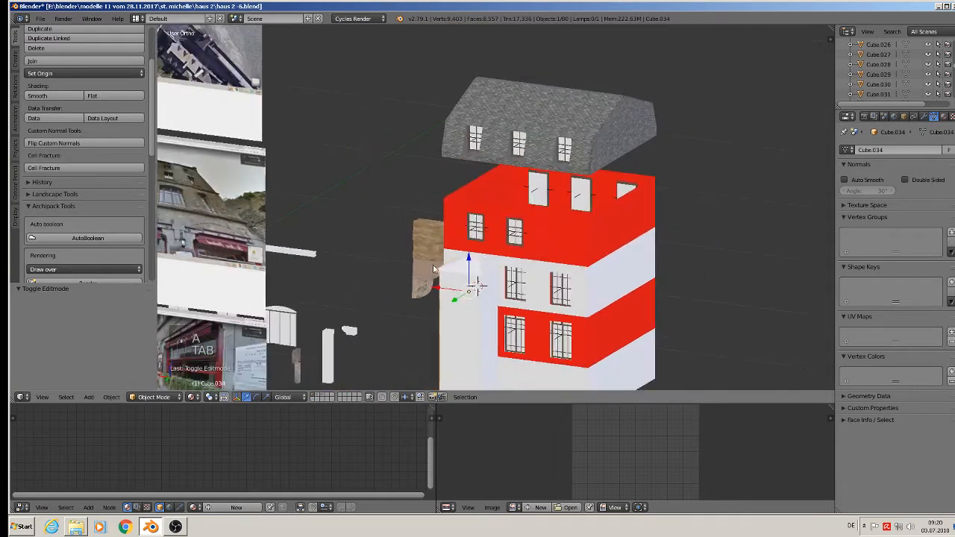
scroll(433, 269, "down", 3)
key("KP_1")
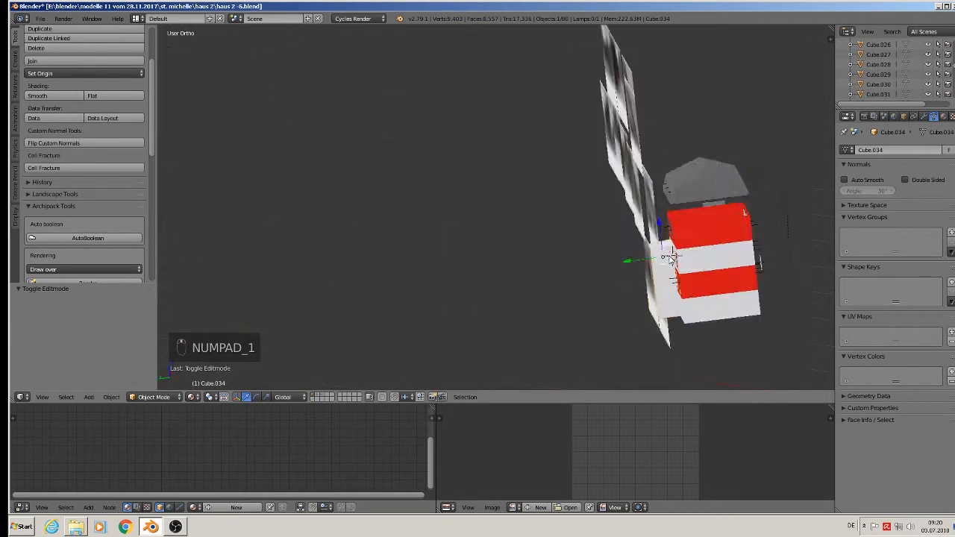
middle_click_drag(746, 238, 466, 206, "shift")
scroll(675, 194, "up", 1)
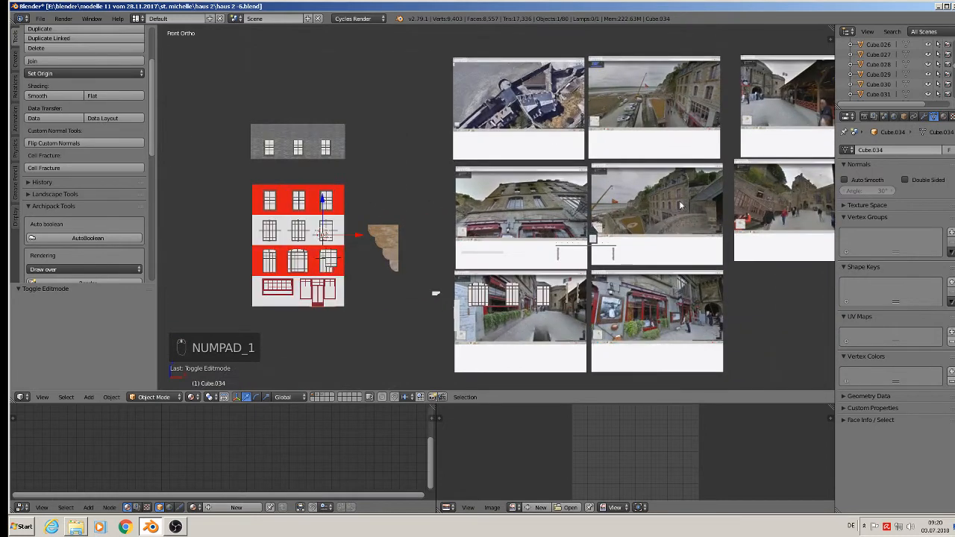
middle_click_drag(680, 206, 639, 202, "shift")
middle_click_drag(791, 212, 465, 213, "shift")
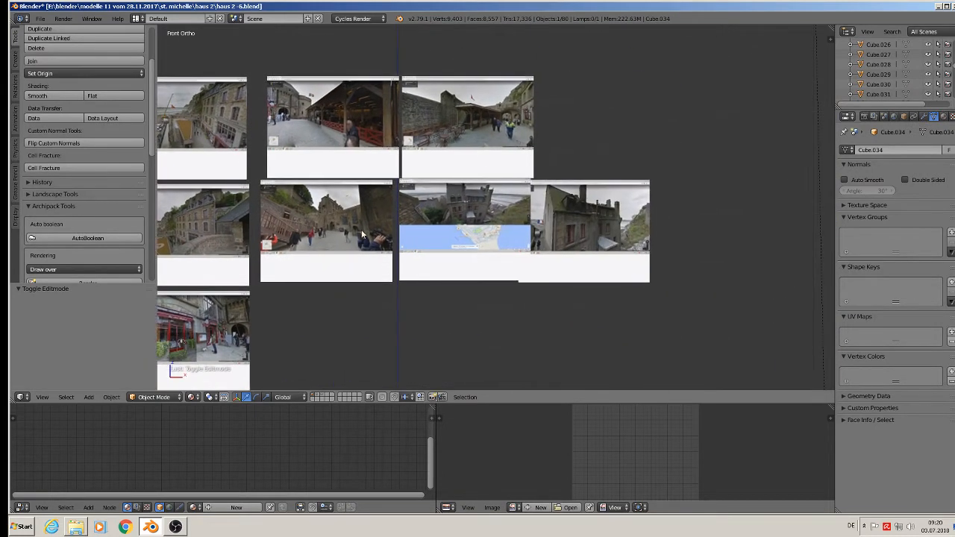
scroll(467, 211, "up", 8)
scroll(445, 143, "up", 1)
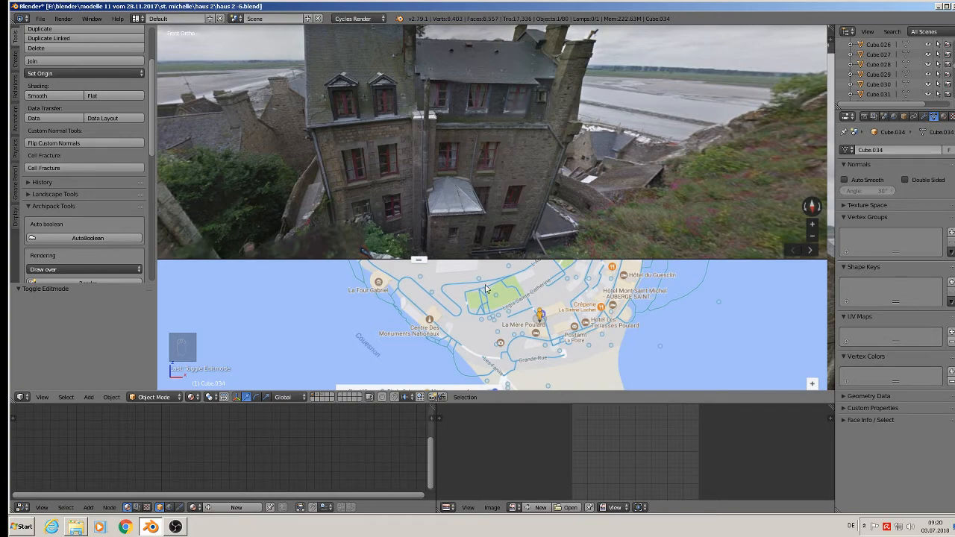
scroll(447, 265, "down", 2)
middle_click_drag(439, 266, 767, 133, "shift")
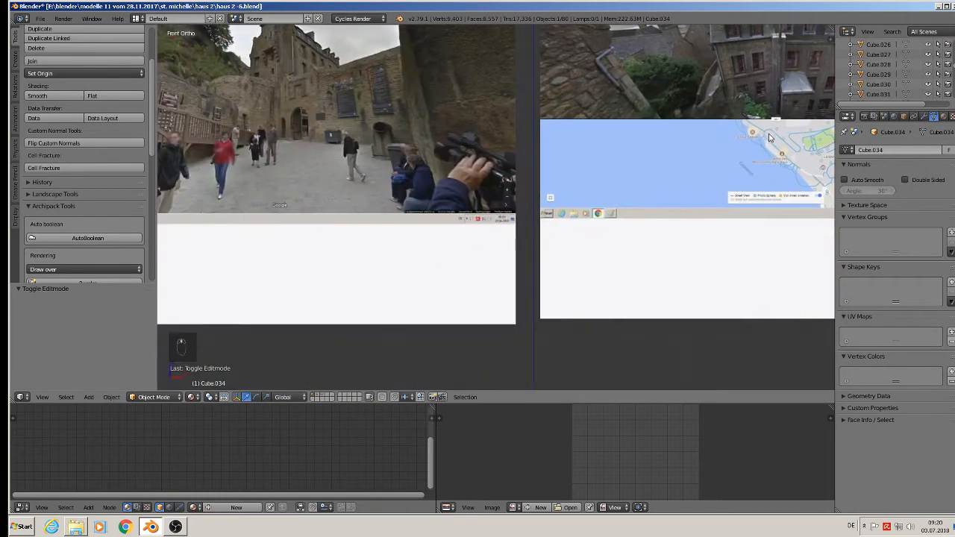
scroll(672, 149, "down", 2)
middle_click_drag(427, 195, 614, 167, "shift")
scroll(560, 180, "down", 4)
middle_click_drag(474, 201, 670, 203, "shift")
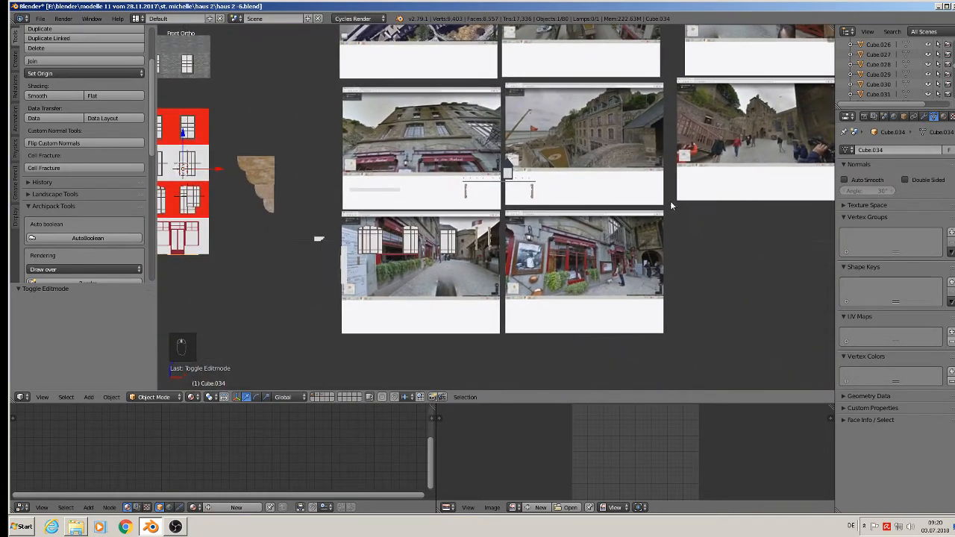
middle_click_drag(435, 195, 663, 191, "shift")
scroll(479, 181, "up", 2)
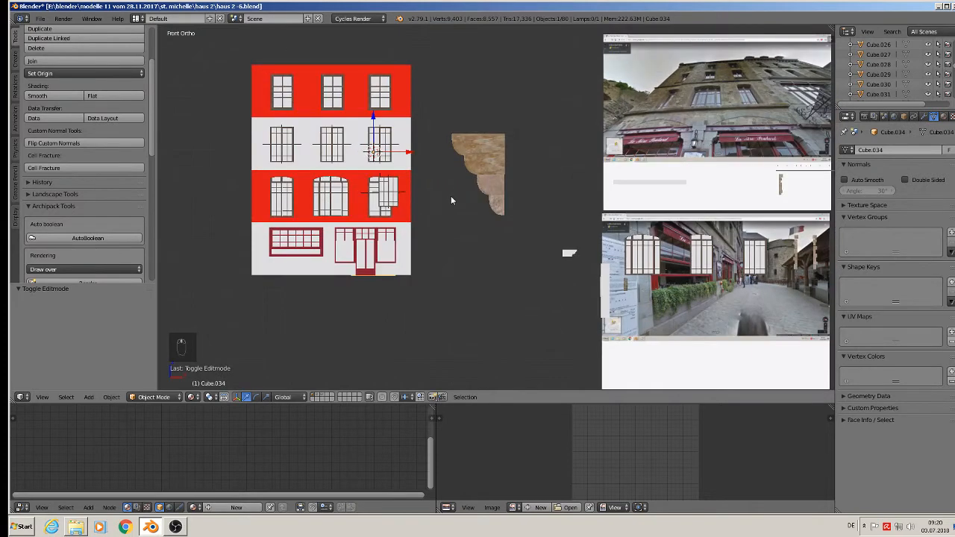
key("ctrl+KP_1")
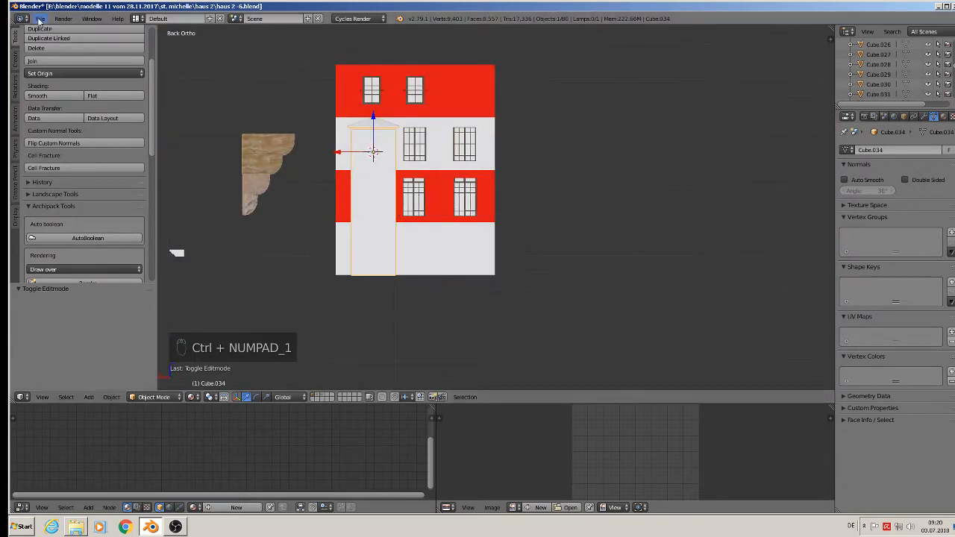
Save the project as a new file named haus 2 -7.blend in the haus 2 folder.
left_click(40, 19)
left_click(63, 105)
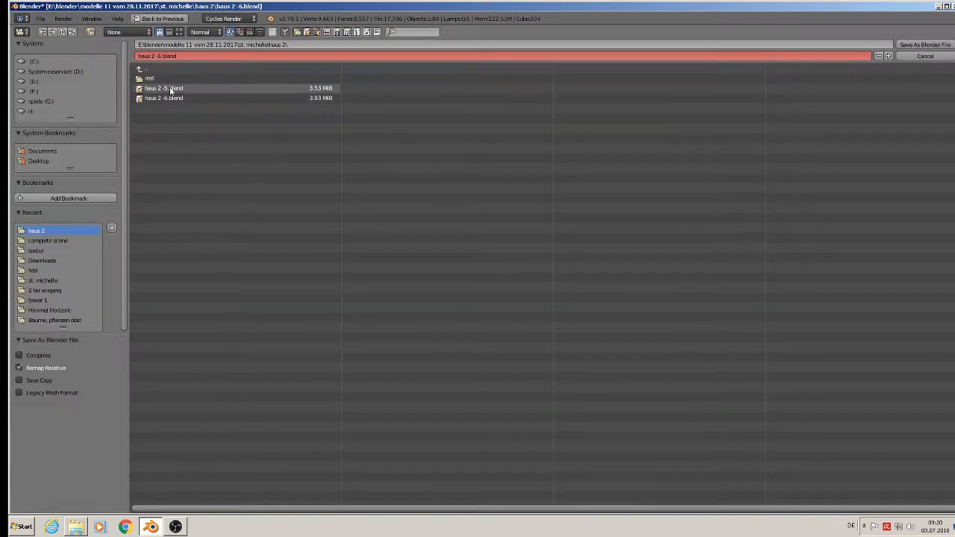
left_click(159, 55)
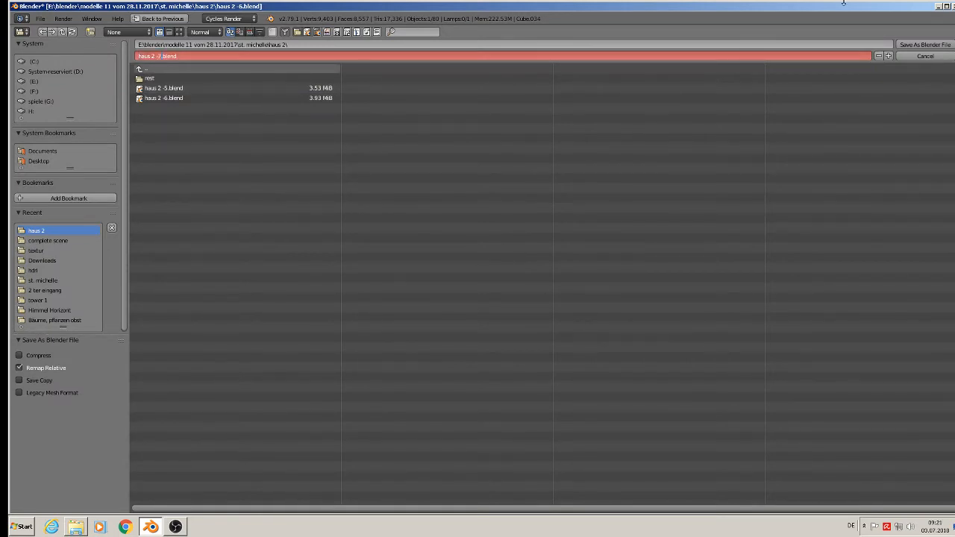
left_click(925, 45)
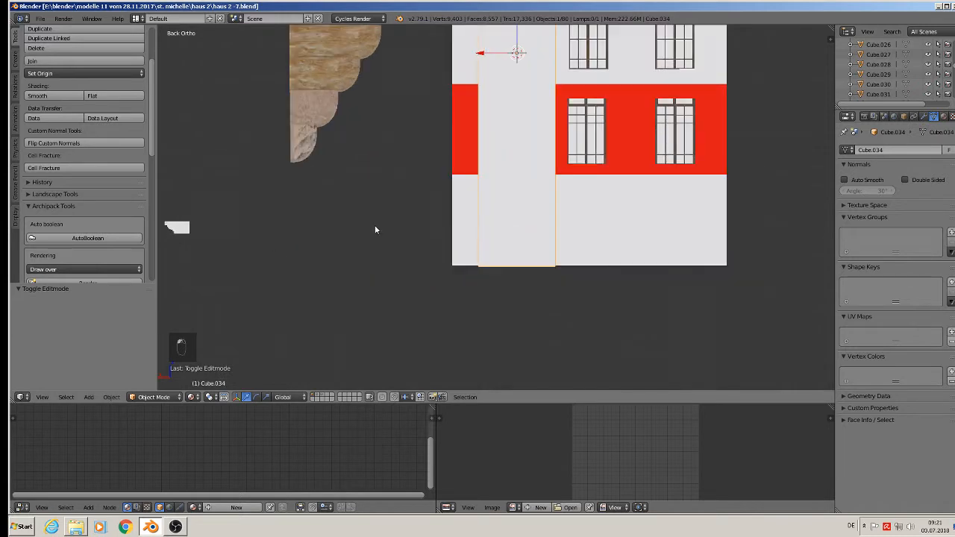
Add a cube on the annex's upper front and scale it uniformly by 0.052 and again by 0.699.
middle_click_drag(557, 125, 517, 240, "shift")
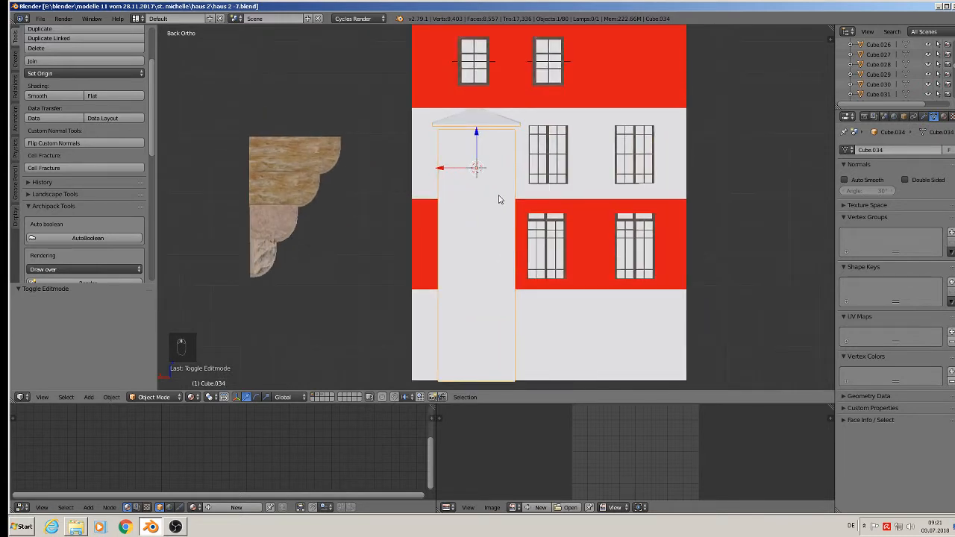
left_click(88, 397)
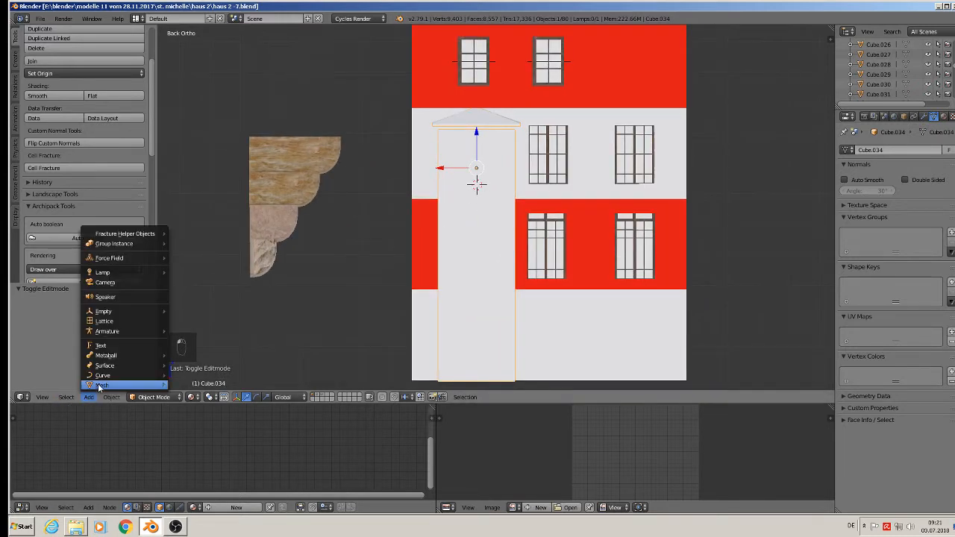
mouse_move(105, 385)
left_click(190, 159)
key("s")
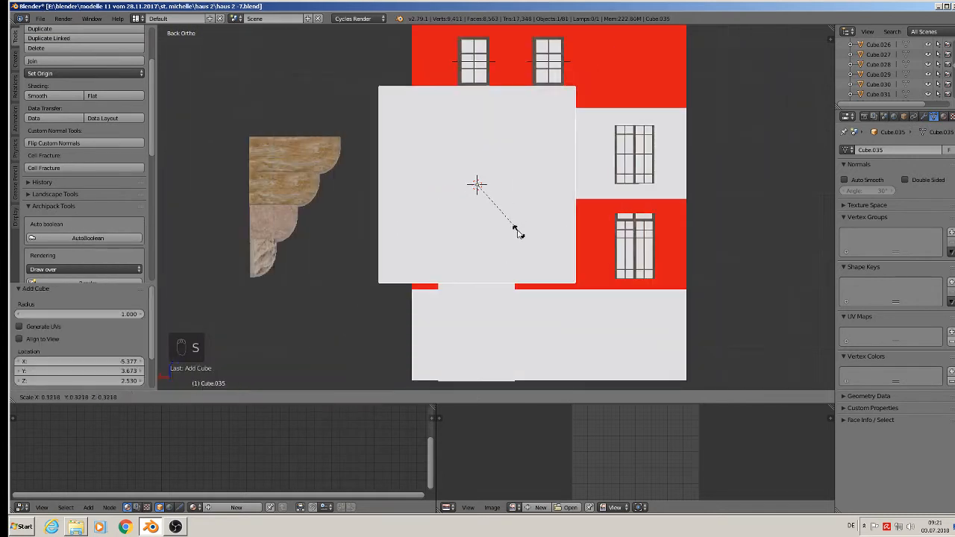
left_click(490, 198)
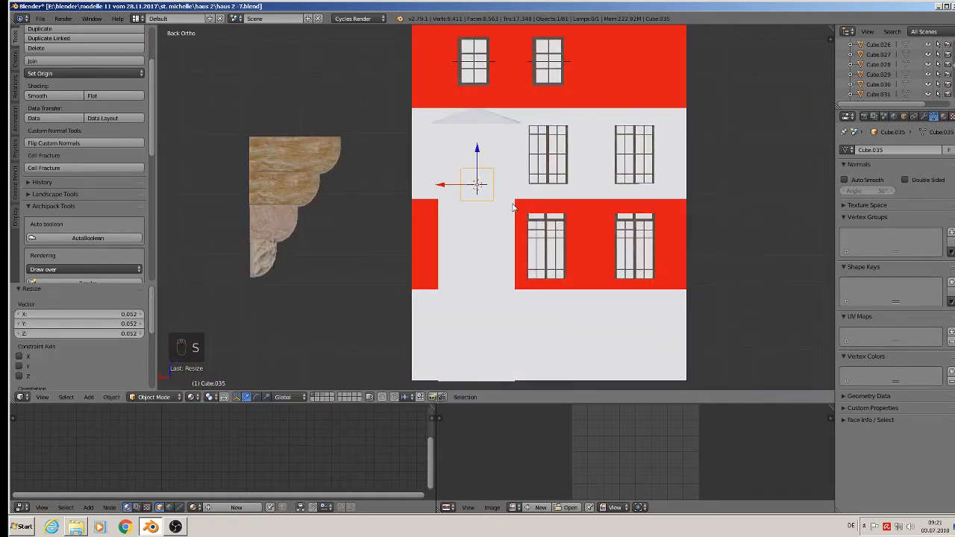
key("s")
left_click(523, 214)
Scale the cube by 1.6 along Z and move it 0.054 up the annex front.
key("s")
key("z")
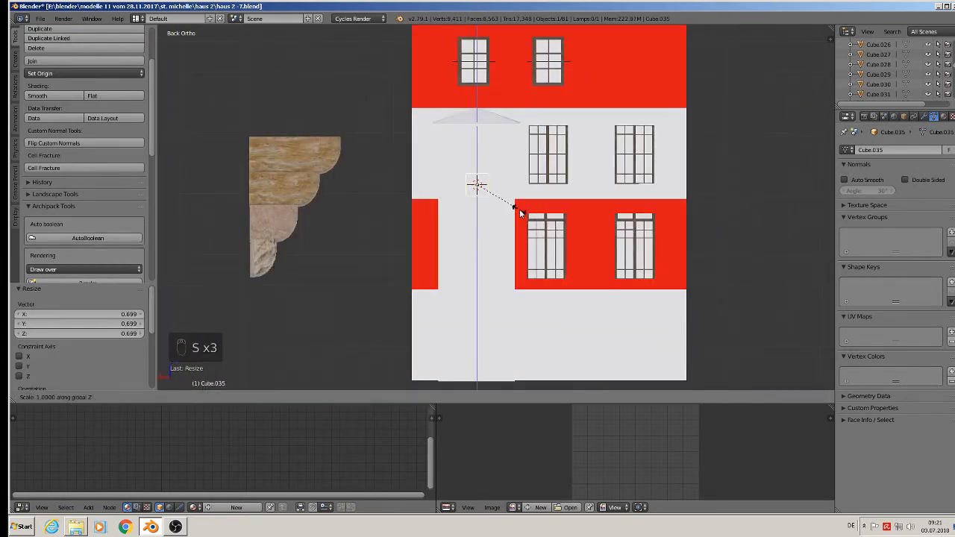
left_click(510, 228)
key("g")
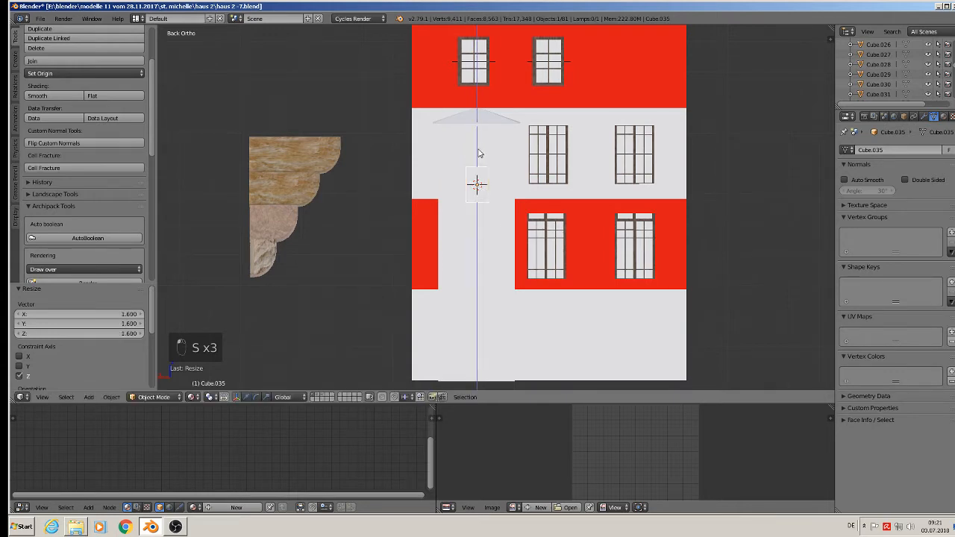
left_click(482, 137)
middle_click_drag(482, 137, 477, 231)
scroll(498, 203, "up", 2)
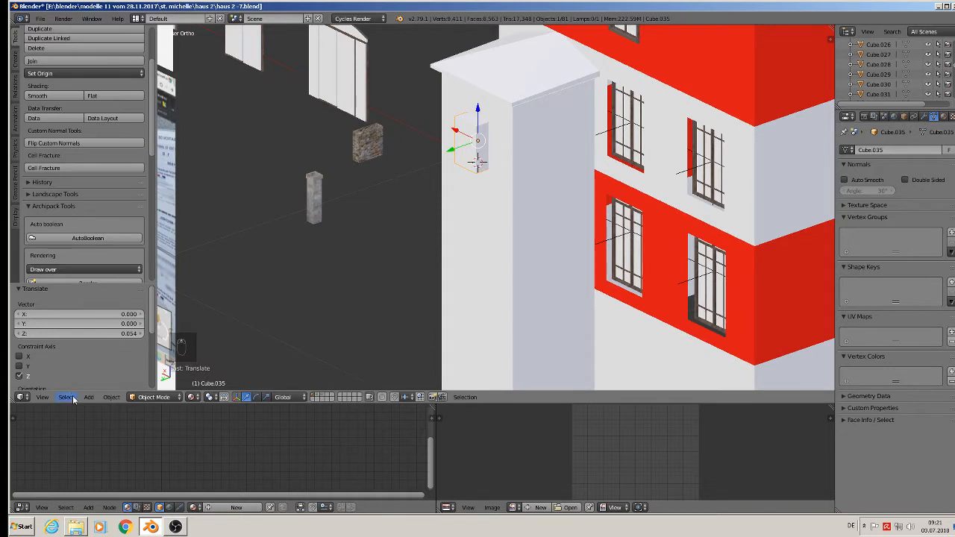
Apply the cube's rotation and scale, and set its origin to its geometry.
left_click(111, 397)
mouse_move(156, 323)
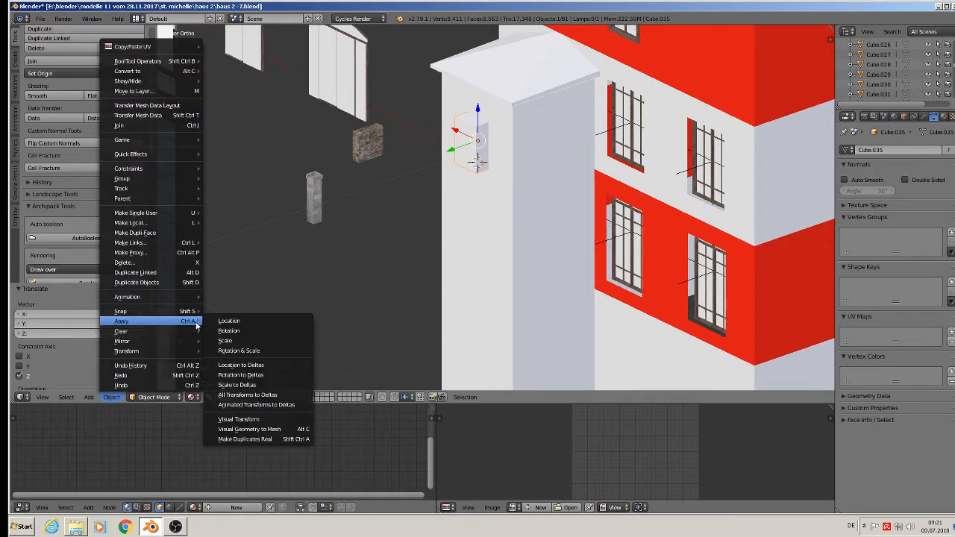
left_click(236, 351)
left_click(85, 70)
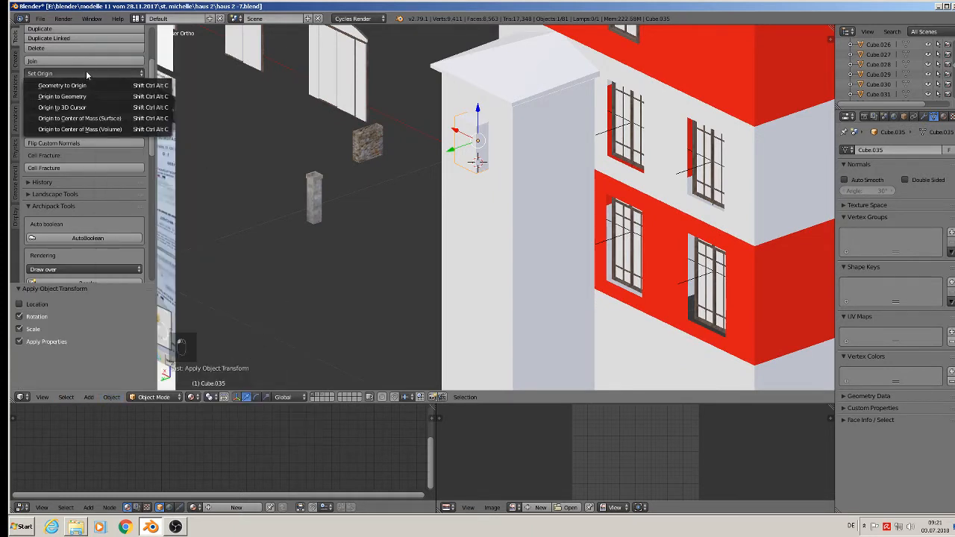
left_click(115, 96)
Apply the rotation and scale of the annex body and set its origin to its geometry.
right_click(507, 153)
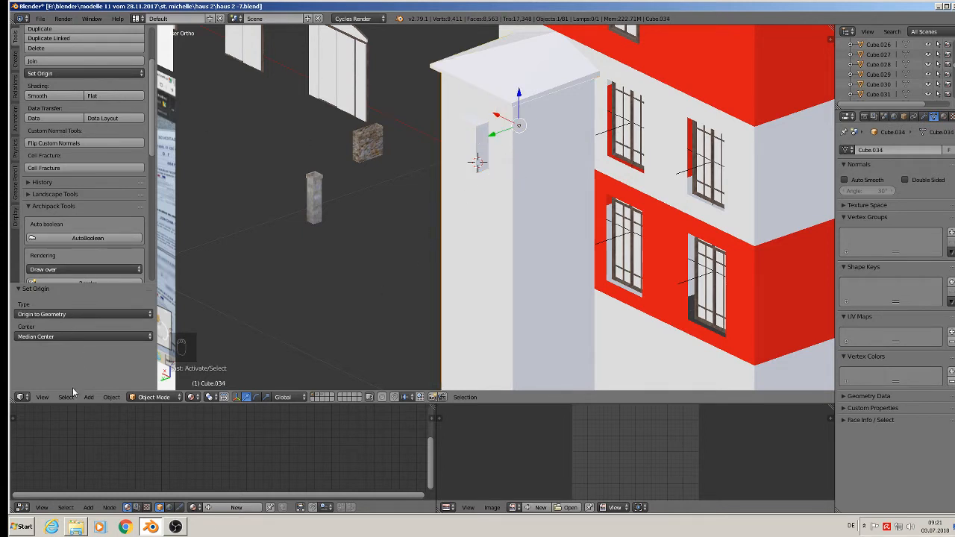
left_click(110, 401)
mouse_move(157, 319)
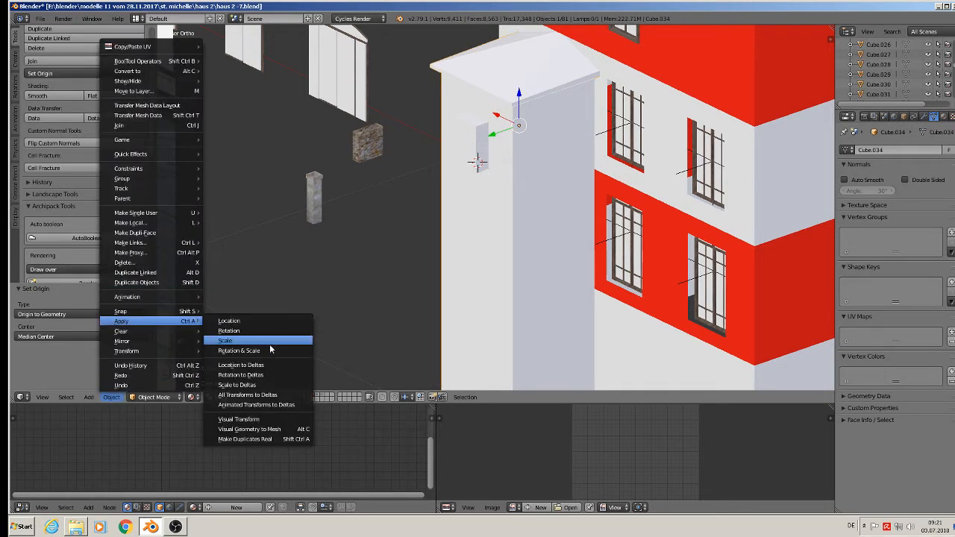
left_click(235, 348)
left_click(92, 73)
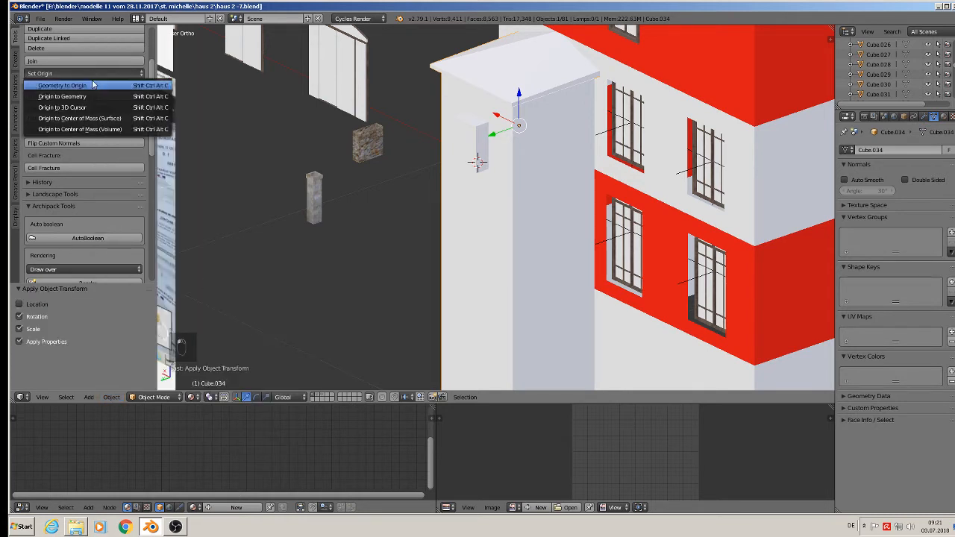
left_click(99, 95)
Check the small window cube's object name, and add a Boolean modifier to the annex body.
right_click(474, 161)
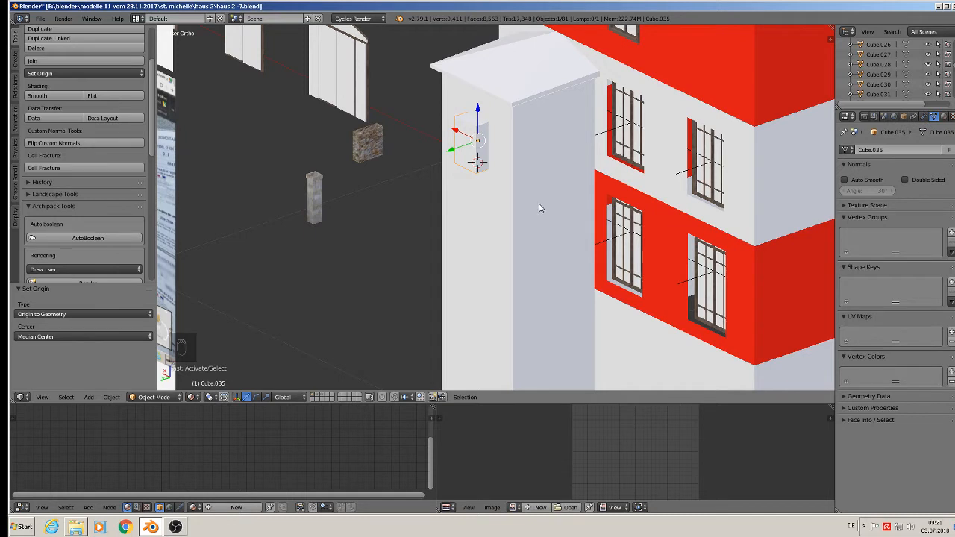
right_click(540, 209)
left_click(924, 117)
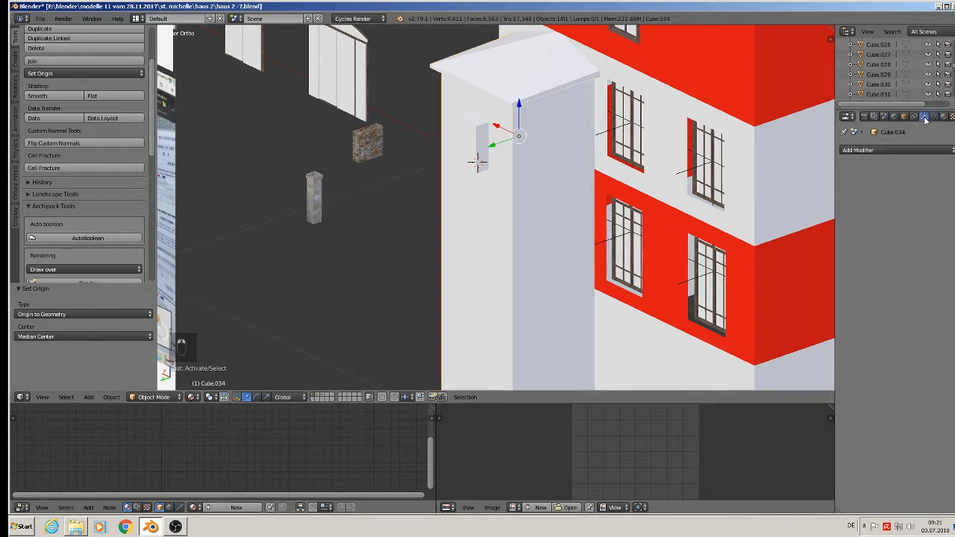
left_click(897, 151)
left_click(769, 195)
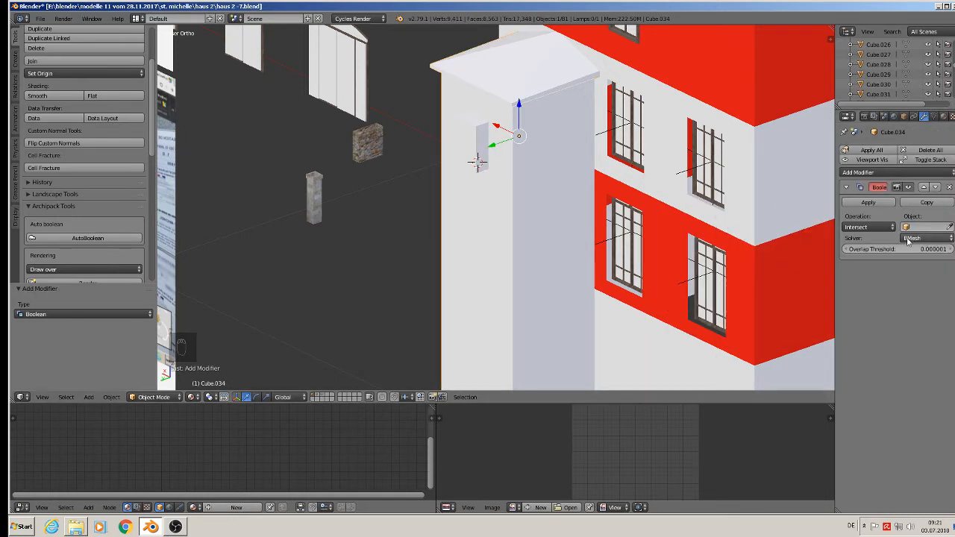
Set the annex's Boolean modifier to use Cube.035 as its object with the Difference operation.
left_click(927, 227)
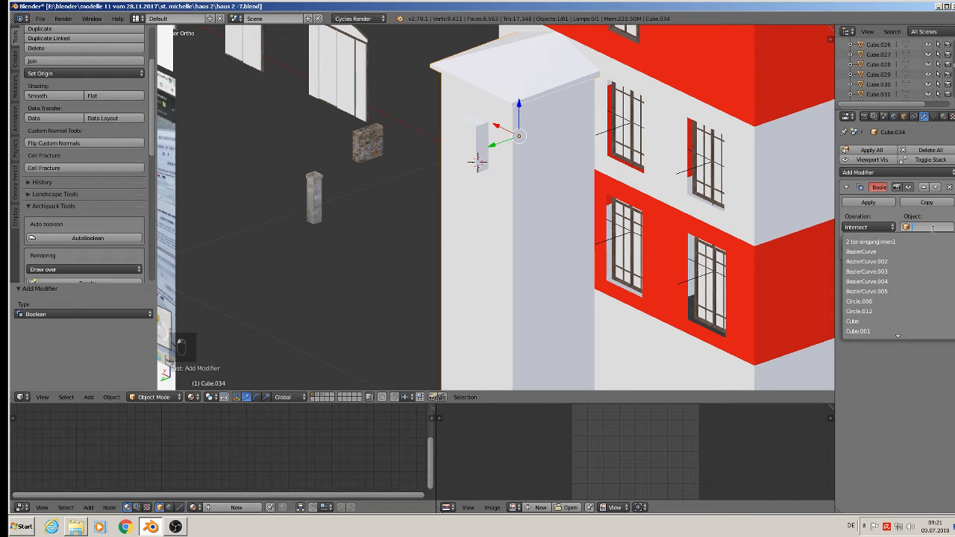
type("Cube")
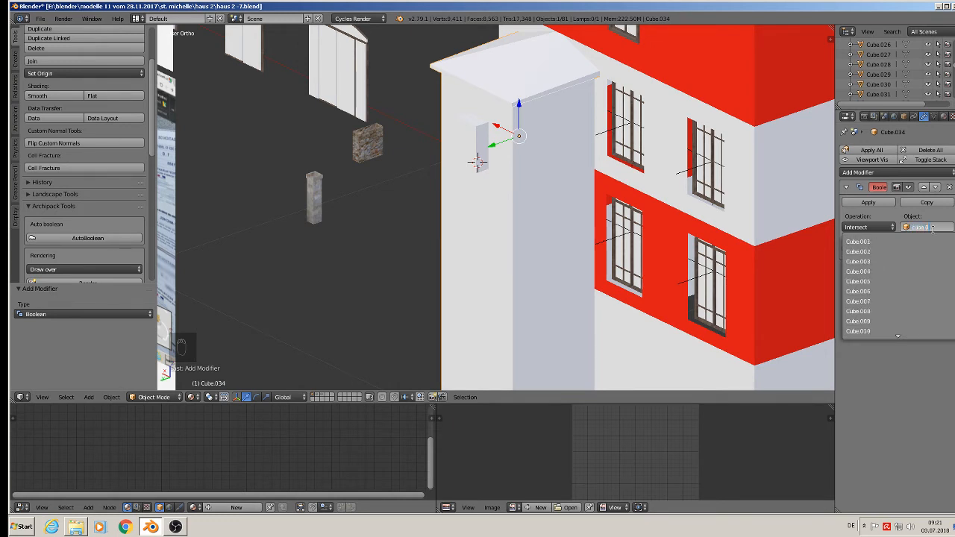
type(".035")
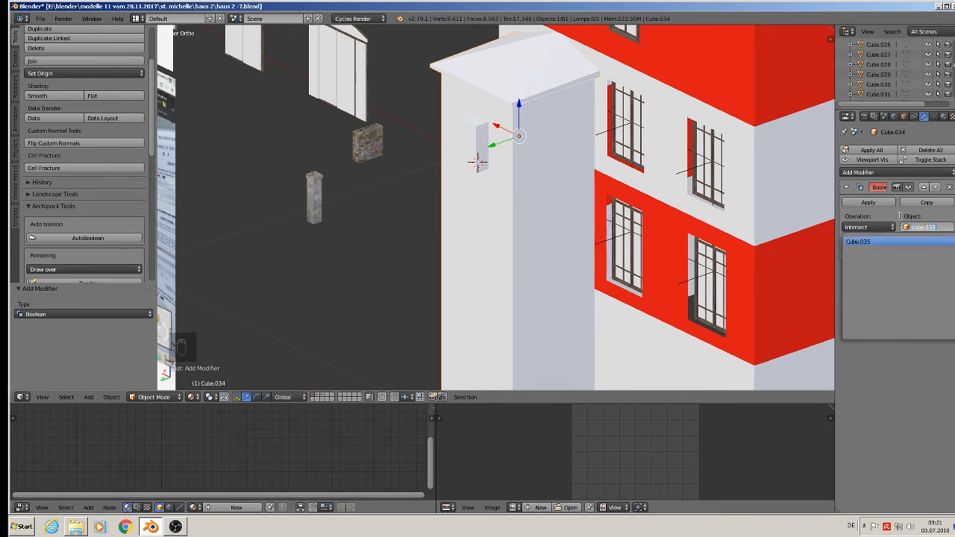
left_click(858, 243)
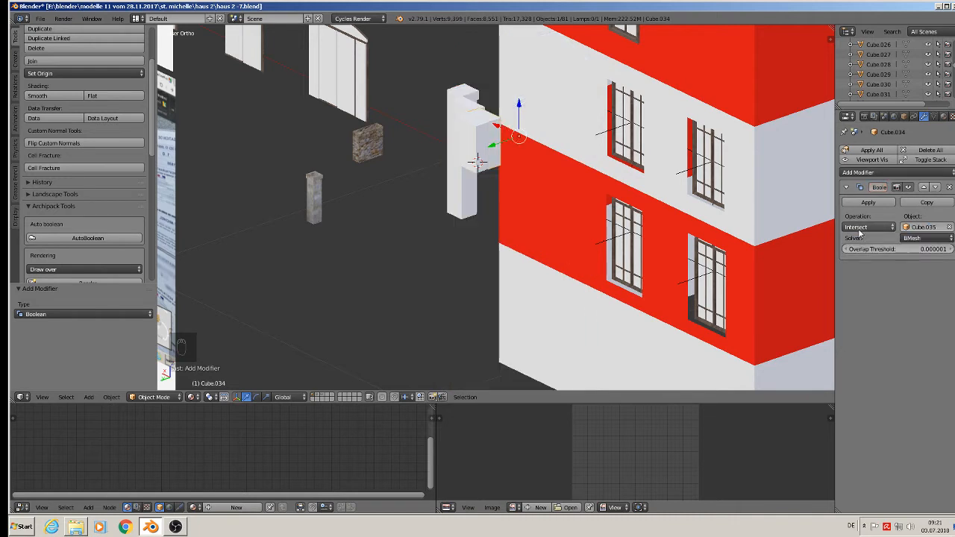
left_click(868, 226)
left_click(869, 196)
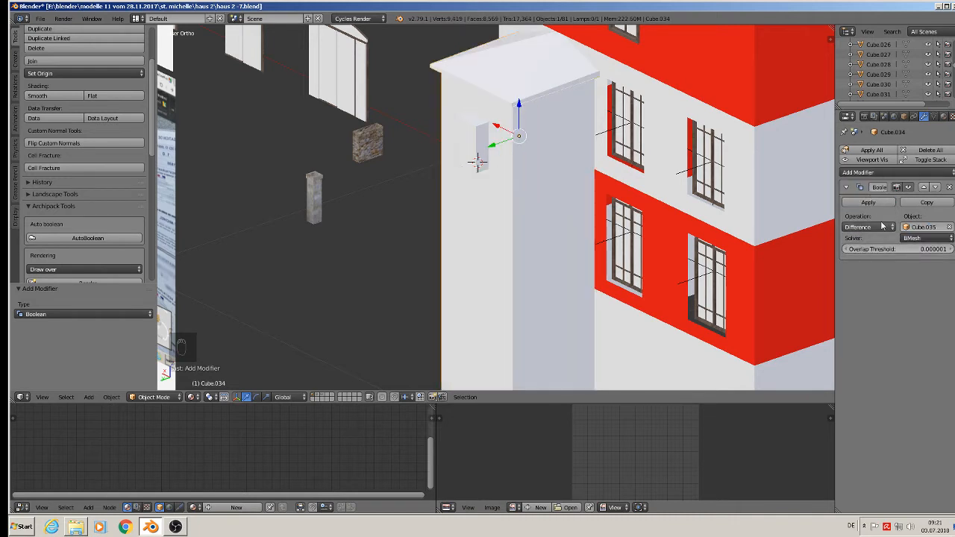
Apply the Boolean difference to the tower, then pull its cutter cube out and send it to the second layer.
left_click(868, 202)
right_click(478, 146)
left_click_drag(455, 130, 343, 78)
middle_click_drag(458, 139, 507, 139)
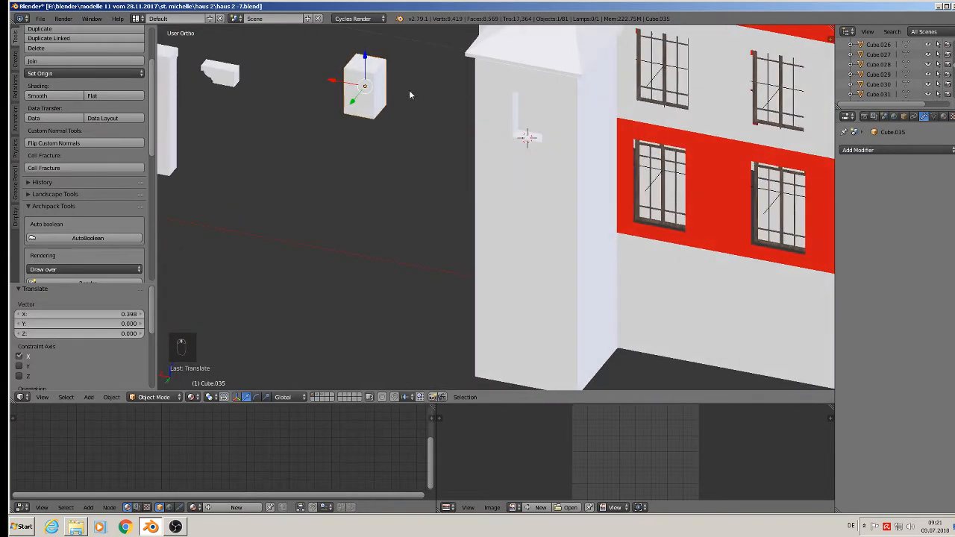
key("m")
left_click(482, 118)
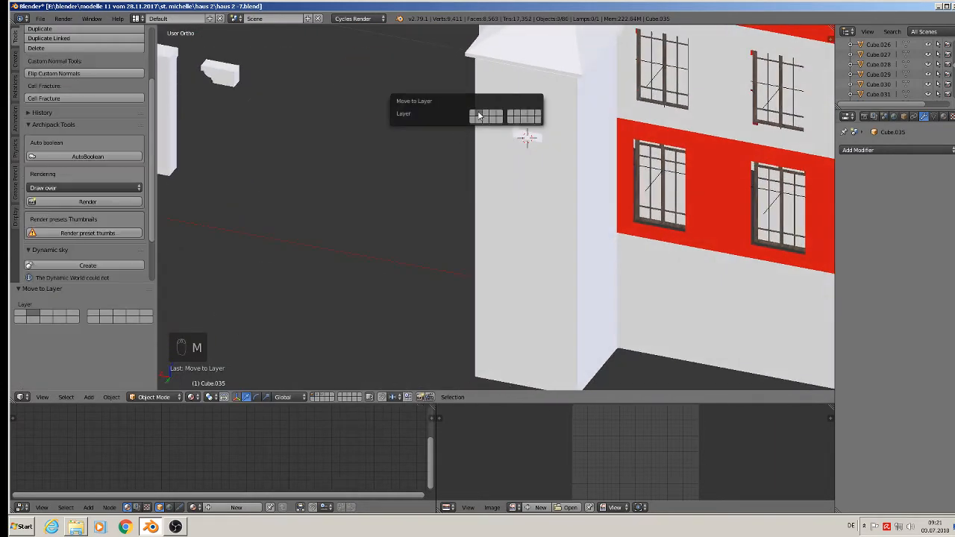
Duplicate the right-hand window of the upper red storey and shift the copy about 0.76 along Y.
scroll(682, 234, "down", 2)
middle_click_drag(675, 228, 570, 307, "shift")
scroll(559, 206, "up", 1)
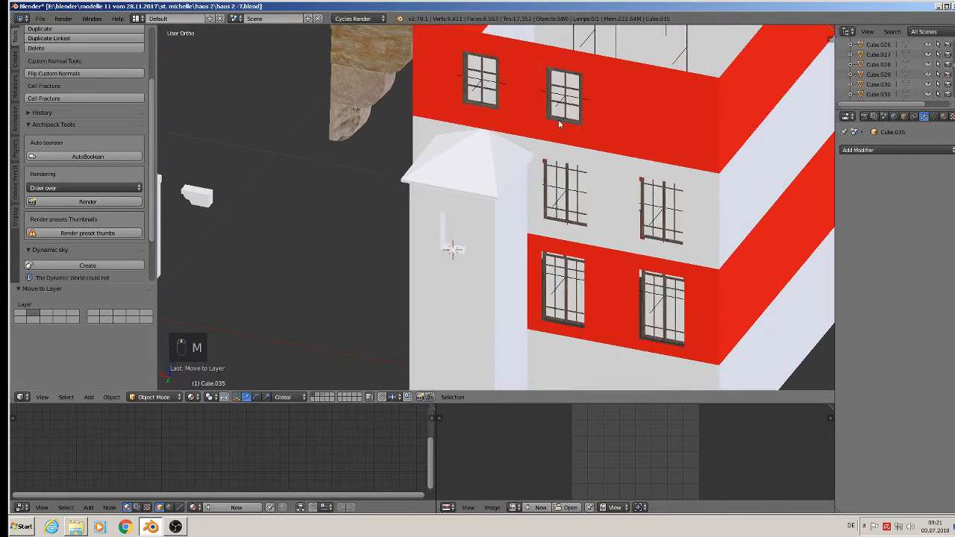
right_click(573, 100)
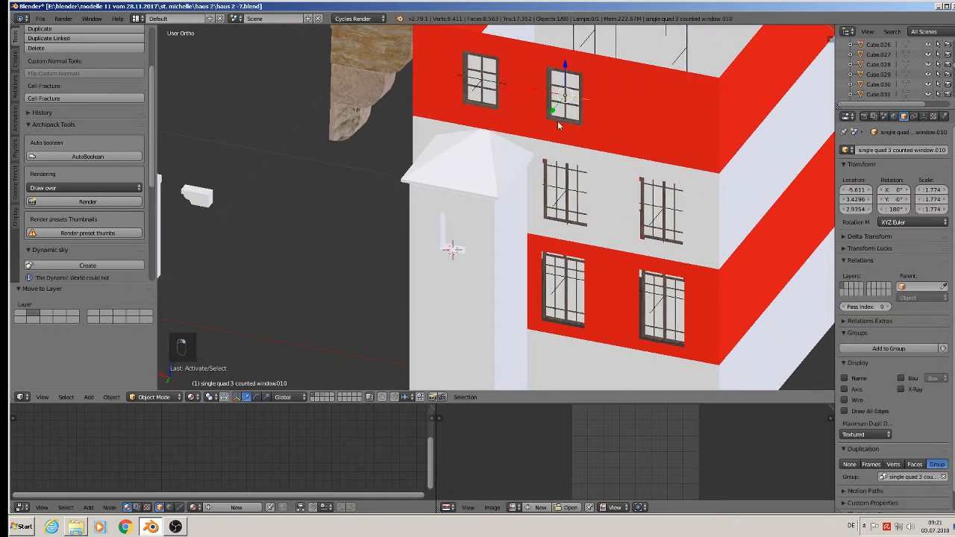
key("shift+d")
key("y")
left_click(452, 238)
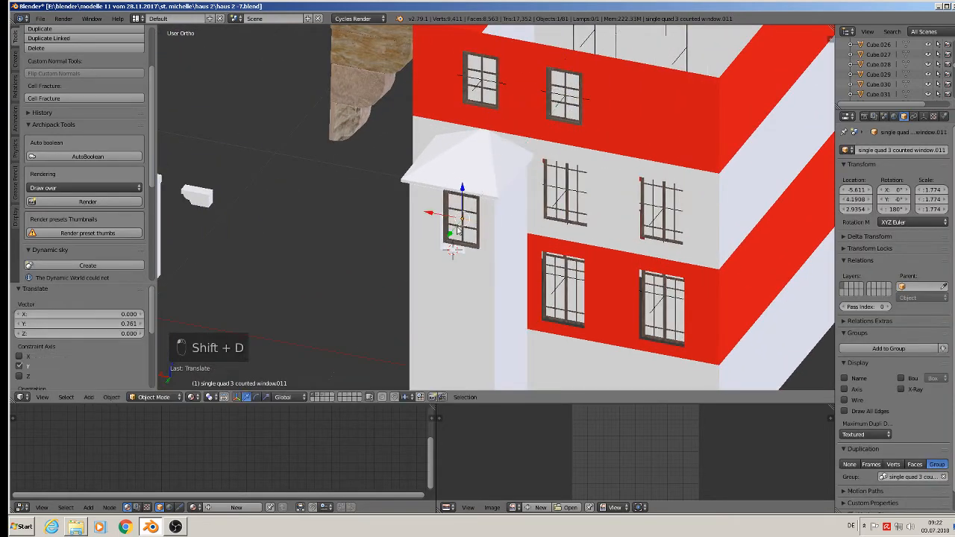
Delete the back face of the tower's window recess to open it through to the inside.
scroll(476, 214, "up", 4)
middle_click_drag(476, 214, 448, 231)
scroll(448, 232, "up", 3)
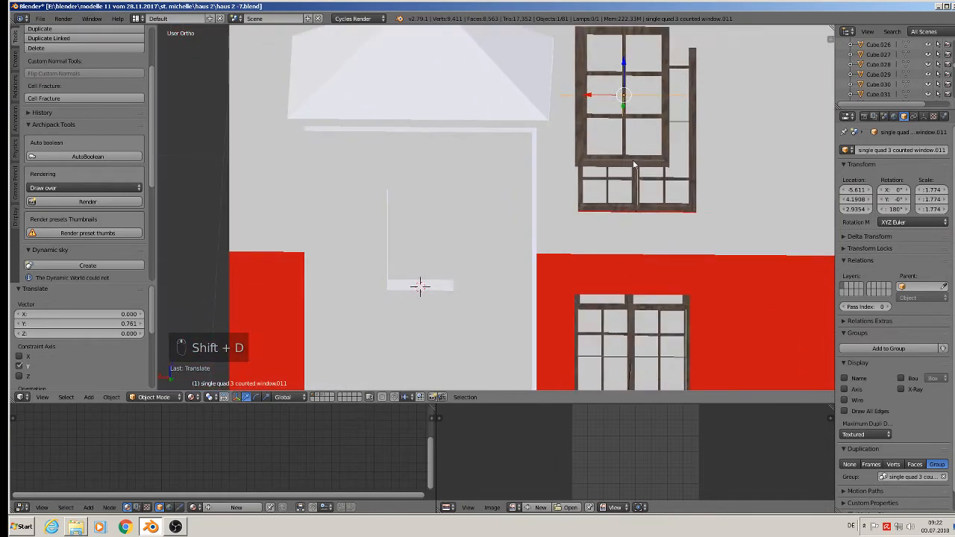
right_click(437, 239)
key("Tab")
middle_click_drag(431, 264, 463, 254)
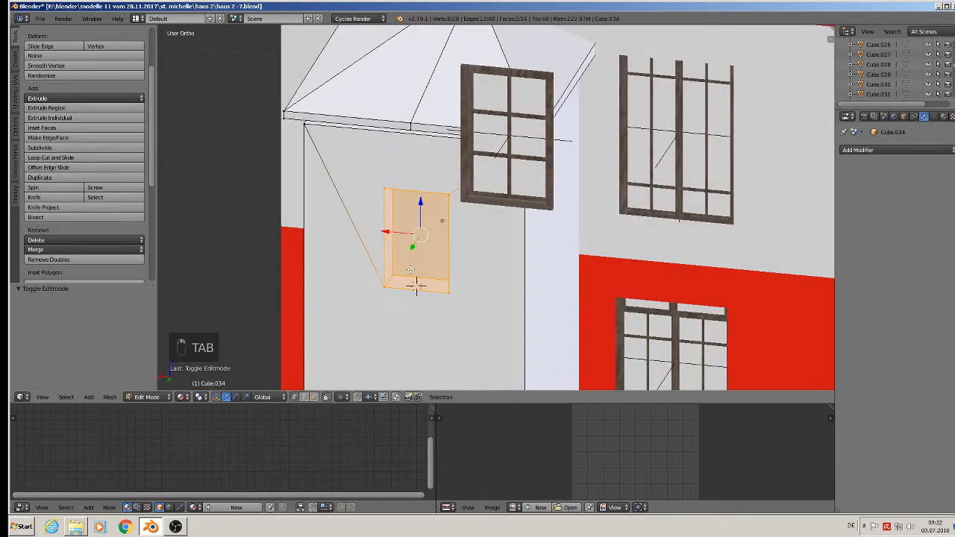
left_click(314, 397)
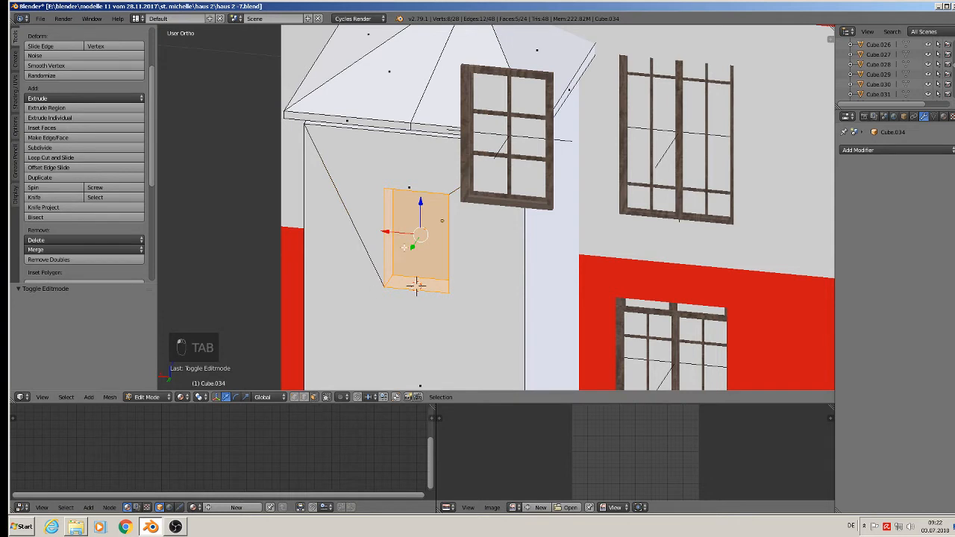
right_click(423, 227)
key("x")
left_click(423, 224)
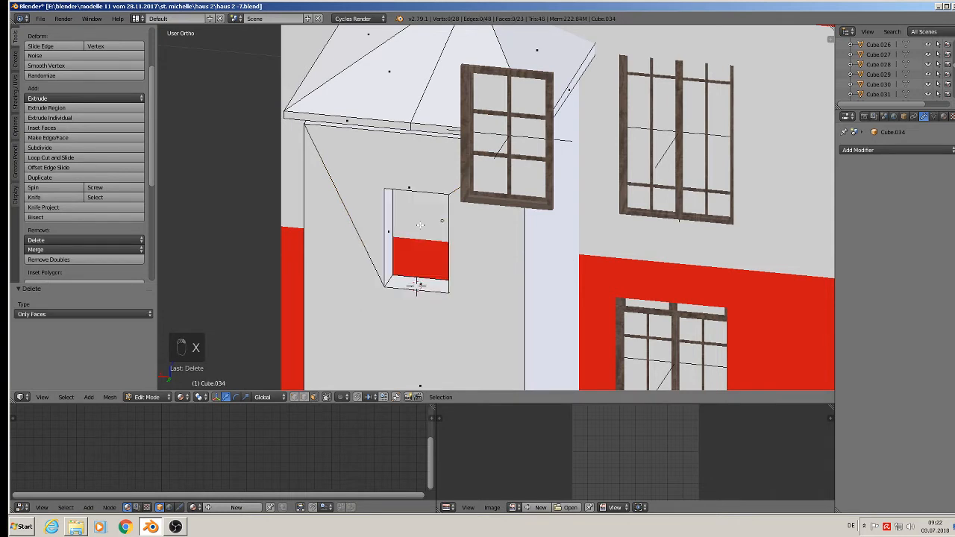
key("Tab")
In back view, move the duplicated window over the tower opening and scale it down to about 0.63.
right_click(511, 135)
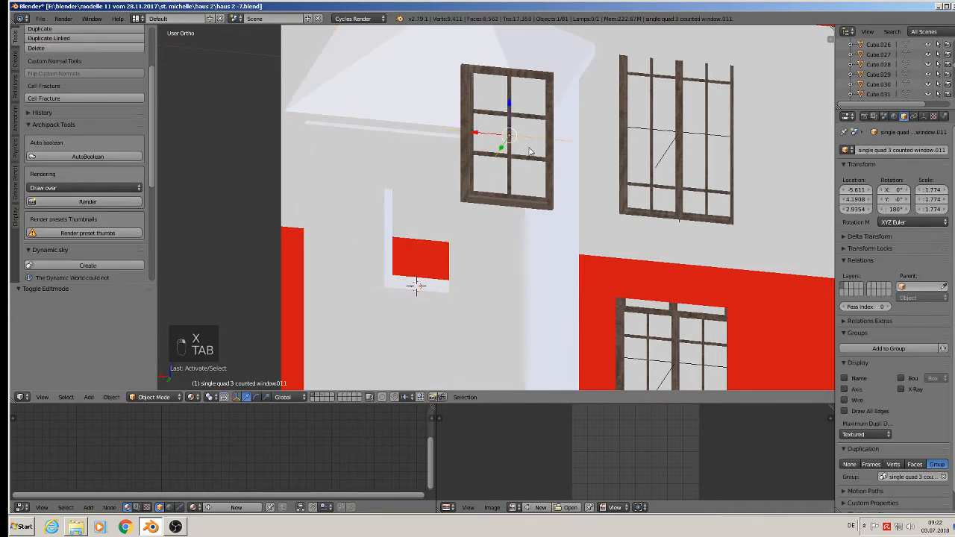
key("ctrl+KP_1")
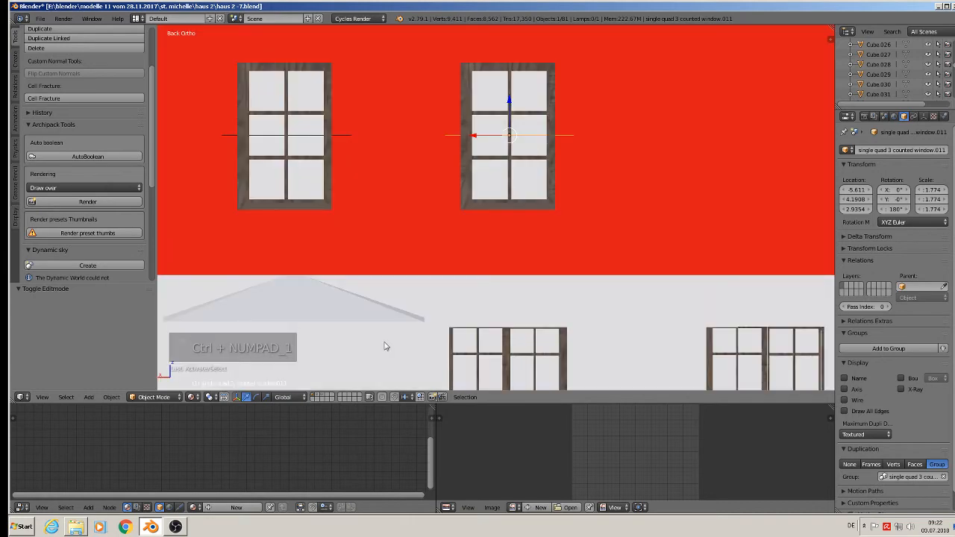
scroll(478, 268, "down", 3)
scroll(477, 265, "down", 3)
middle_click_drag(508, 236, 563, 206, "shift")
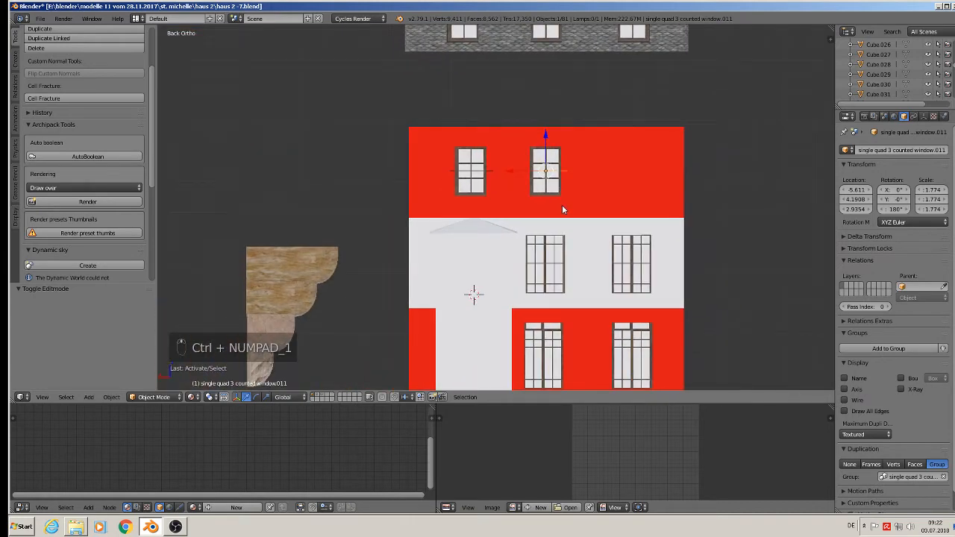
key("g")
left_click(492, 313)
key("s")
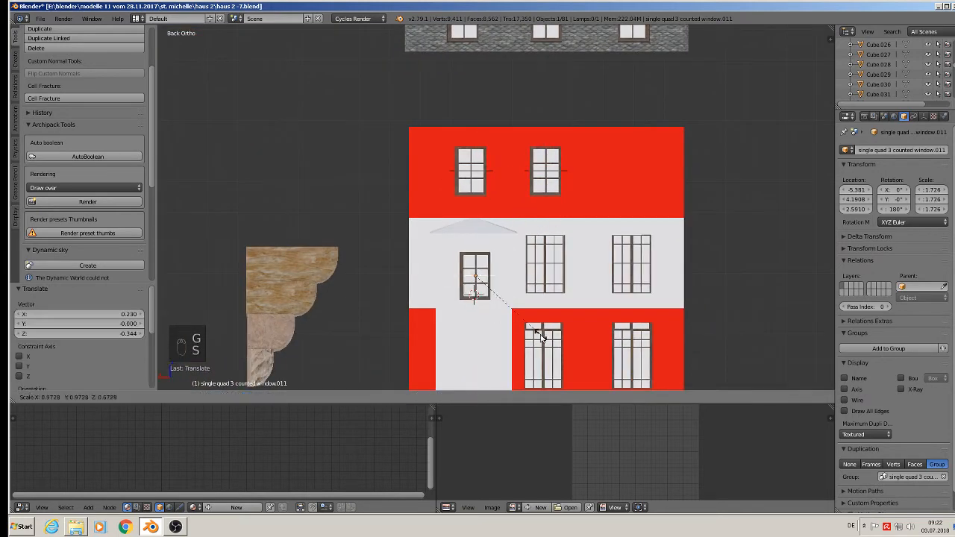
left_click(516, 319)
Move the small window about -0.52 along Y into the tower wall.
middle_click_drag(516, 320, 467, 264)
key("g")
key("y")
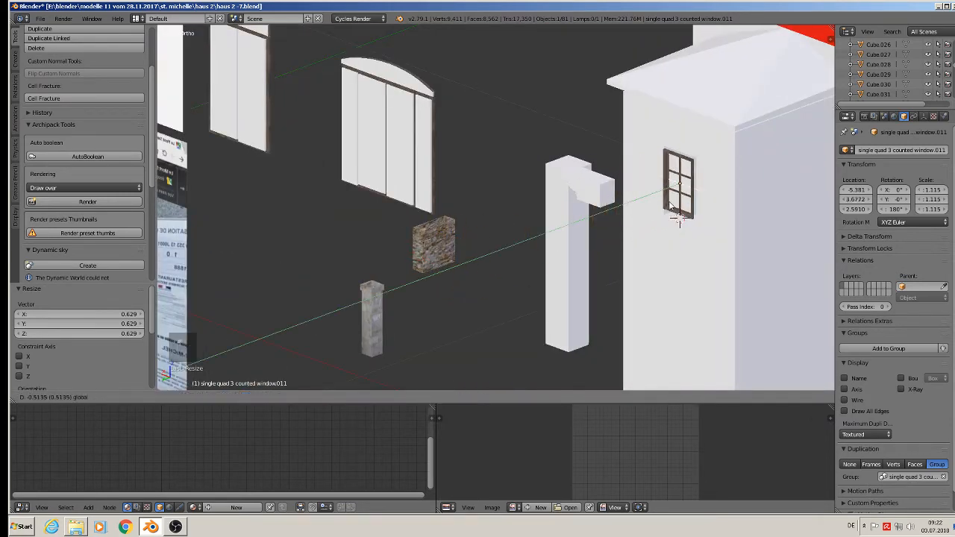
left_click(680, 223)
Enlarge the tower window to a scale of about 1.285 to fill the opening and nudge it into place.
scroll(679, 222, "up", 5)
middle_click_drag(679, 224, 663, 196)
key("s")
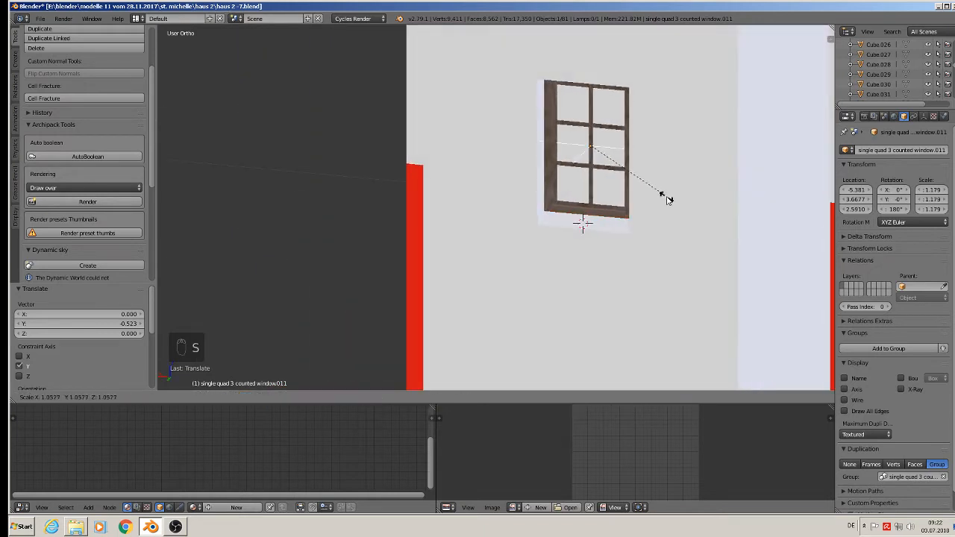
left_click(673, 203)
left_click_drag(595, 123, 554, 151)
middle_click_drag(554, 151, 626, 167)
left_click_drag(625, 167, 605, 167)
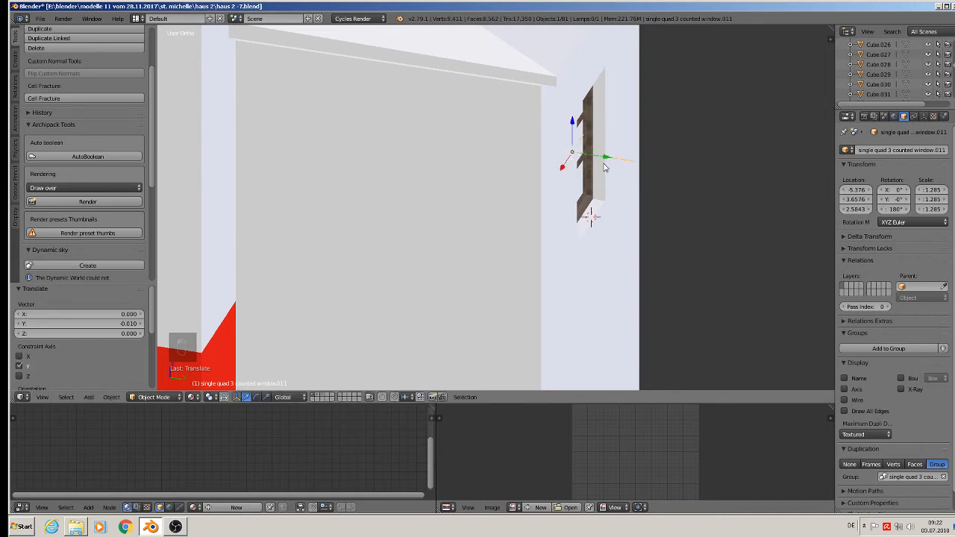
Deselect everything and save the file haus 2 -7.blend.
middle_click_drag(604, 167, 589, 173)
middle_click_drag(634, 200, 365, 228, "shift")
key("a")
scroll(361, 210, "down", 5)
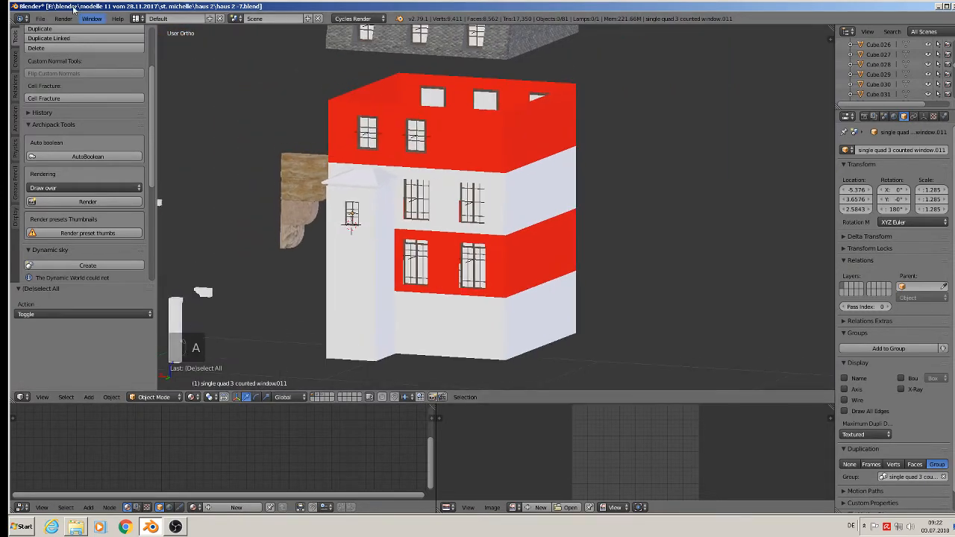
left_click(40, 18)
left_click(70, 94)
Examine the reference photos of the house's rear side and the stone tower in front view.
scroll(553, 165, "down", 3)
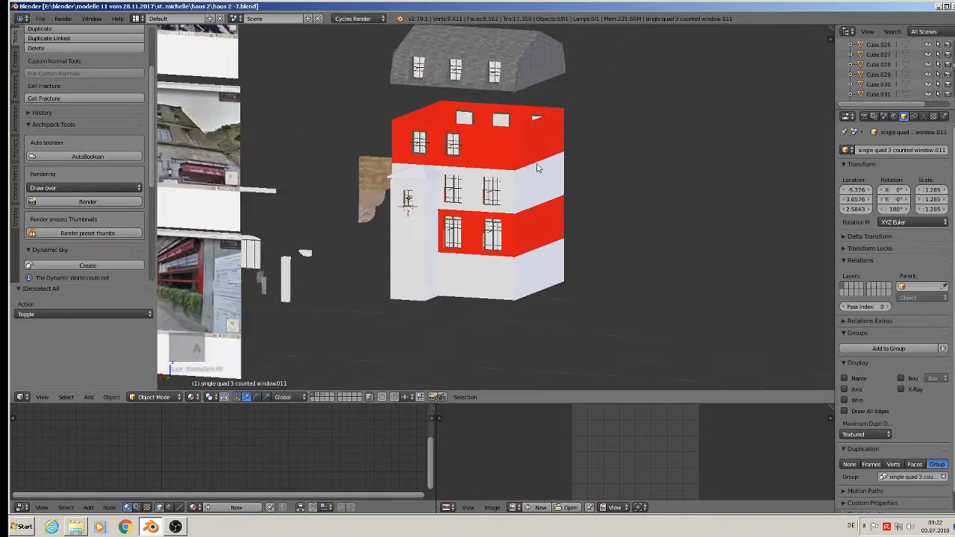
key("KP_1")
scroll(561, 160, "down", 3)
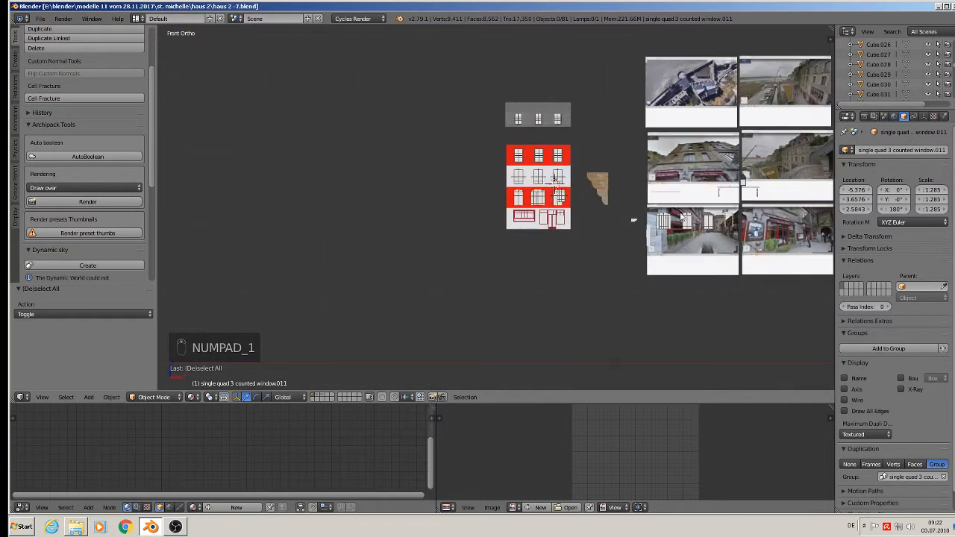
middle_click_drag(730, 182, 439, 191, "shift")
scroll(439, 190, "up", 5)
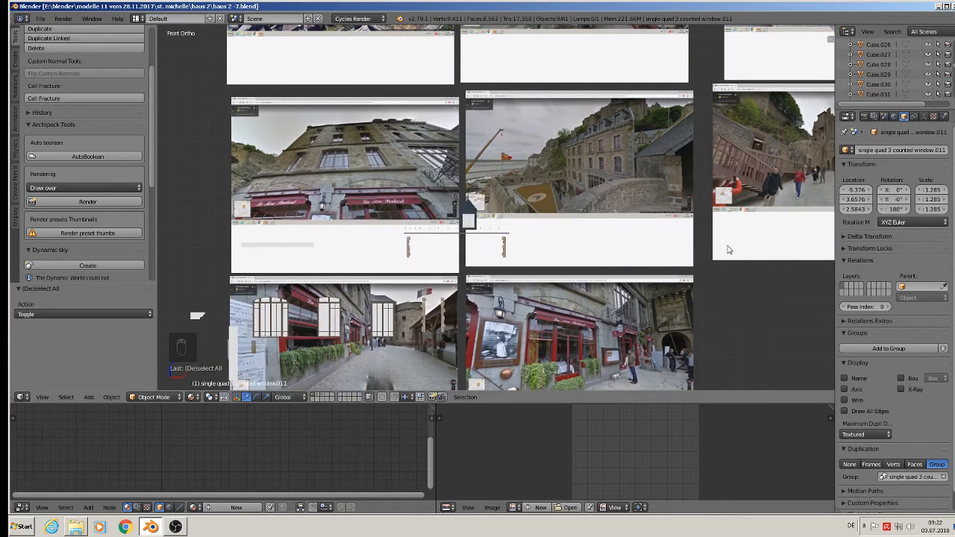
middle_click_drag(706, 234, 248, 301, "shift")
middle_click_drag(573, 230, 412, 246, "shift")
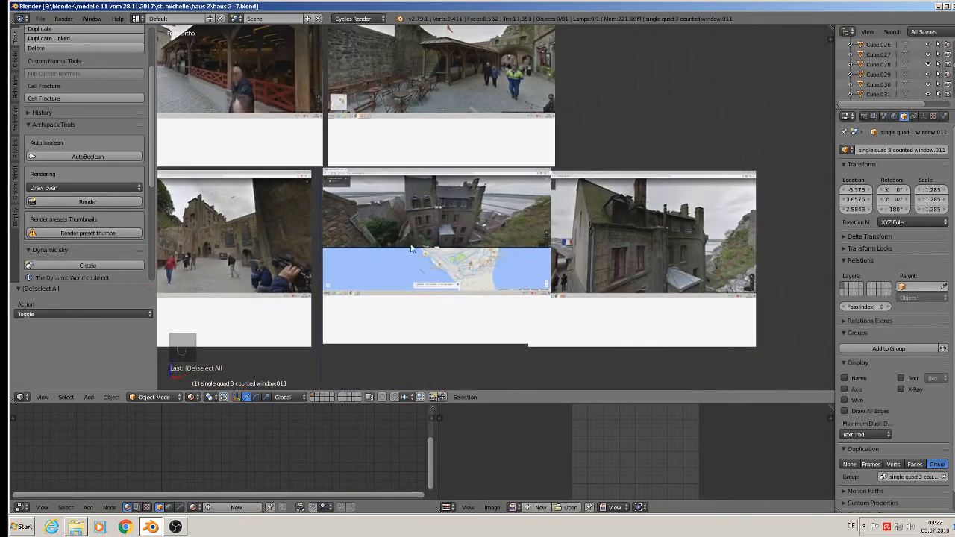
scroll(412, 247, "up", 4)
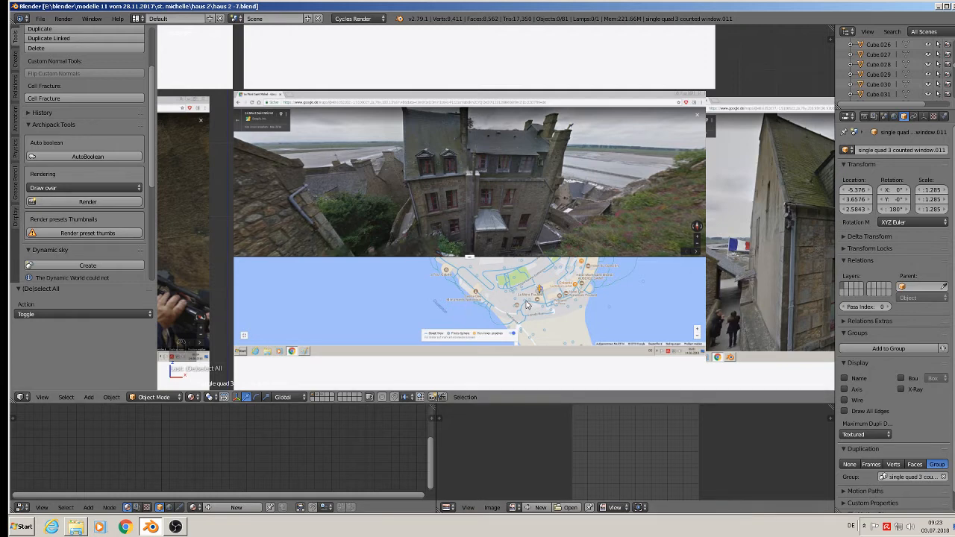
scroll(500, 230, "down", 4)
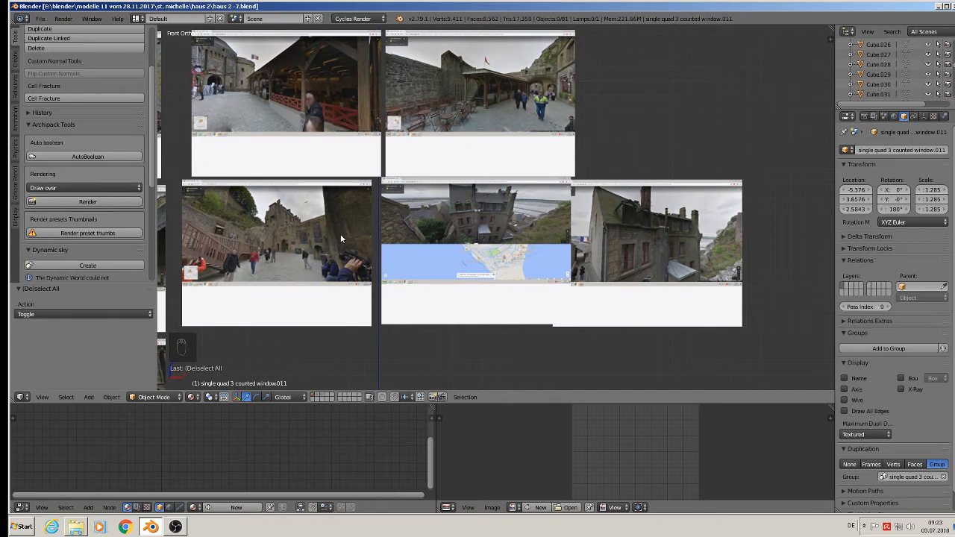
middle_click_drag(333, 235, 595, 229, "shift")
scroll(559, 228, "up", 5)
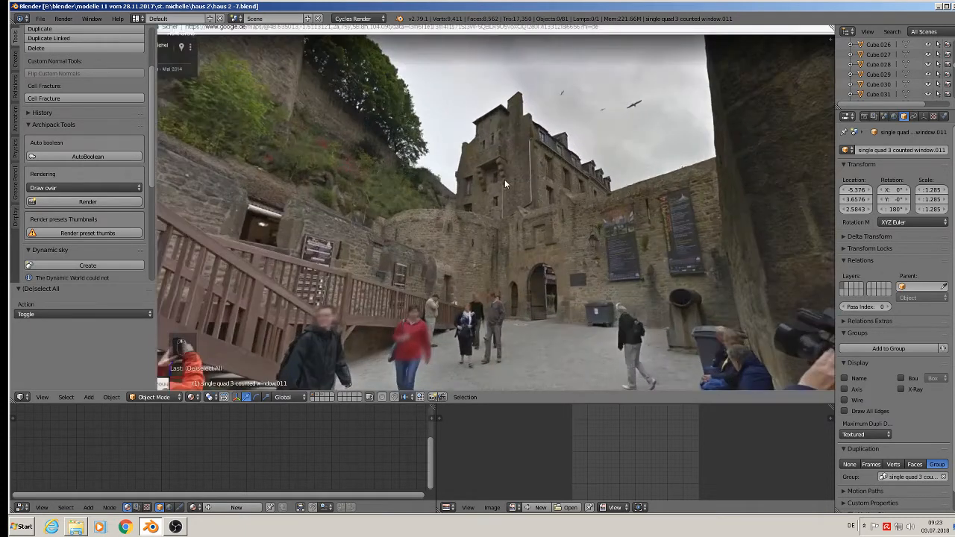
scroll(505, 179, "up", 1)
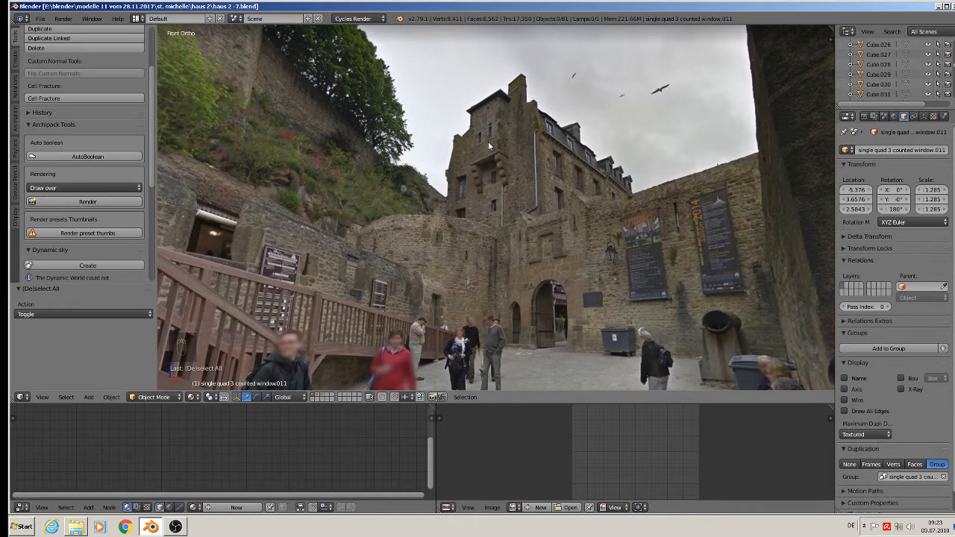
Add a cube over the tower in the courtyard reference photo, scale it to about 0.02 and stretch it along Z.
left_click(88, 397)
mouse_move(102, 385)
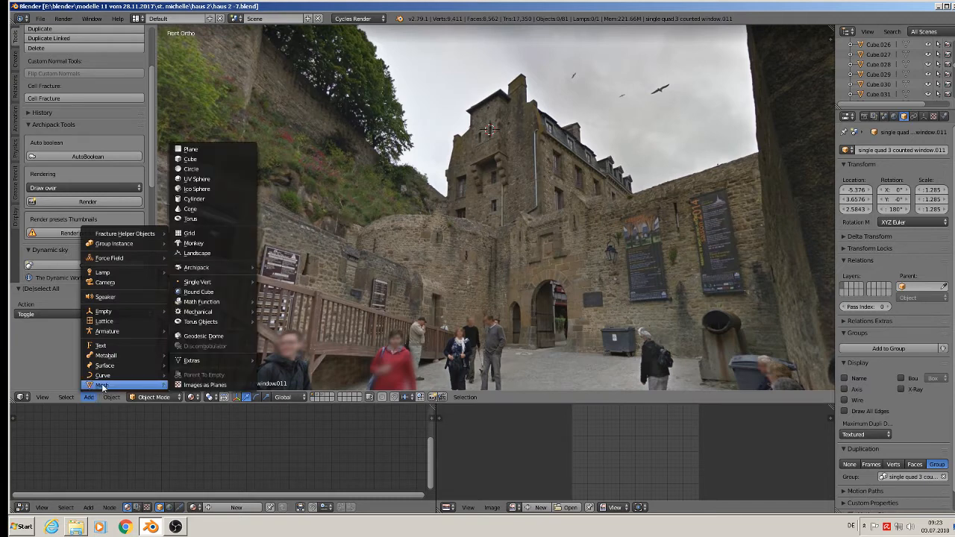
left_click(190, 159)
key("s")
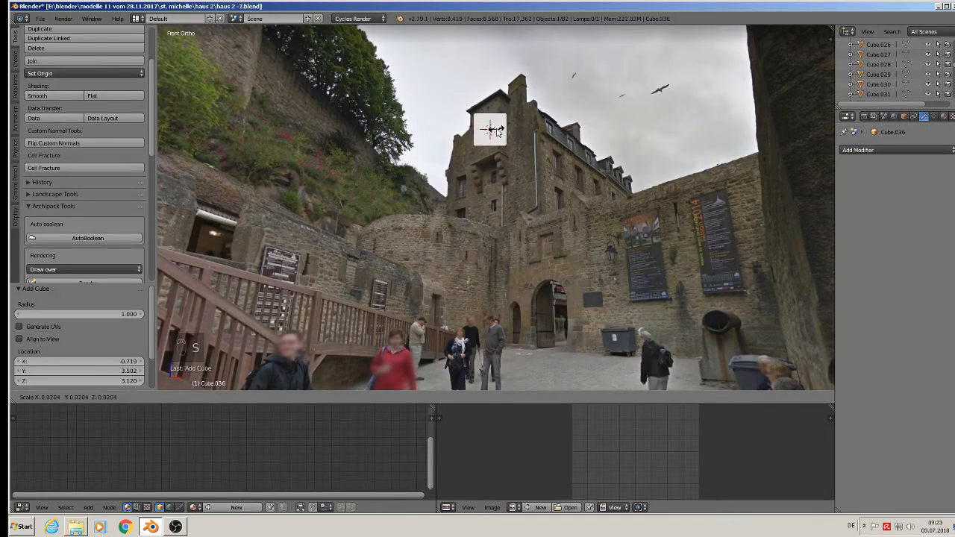
left_click(495, 134)
key("s")
key("z")
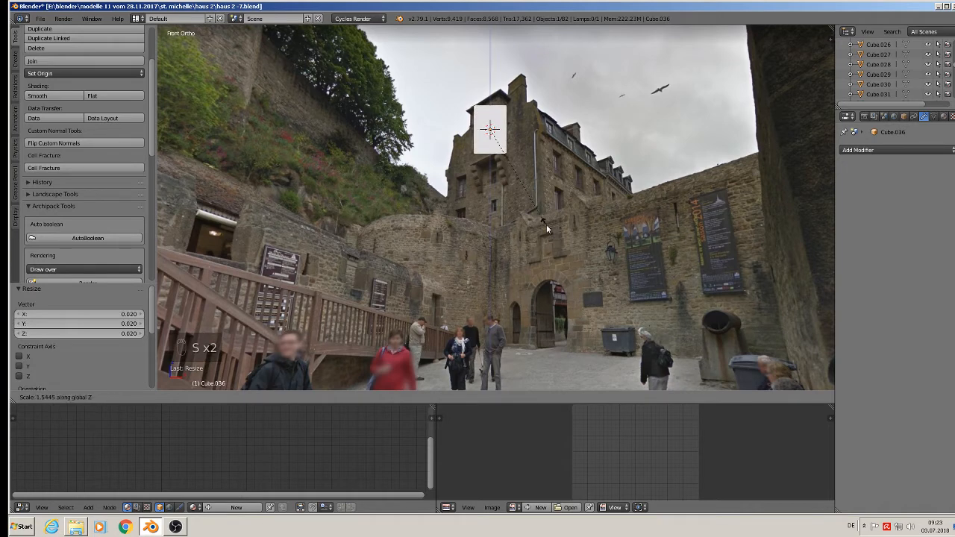
left_click(548, 238)
Place the cube beside the photographed tower, in front of the image plane, and widen it slightly along X.
left_click_drag(523, 129, 576, 129)
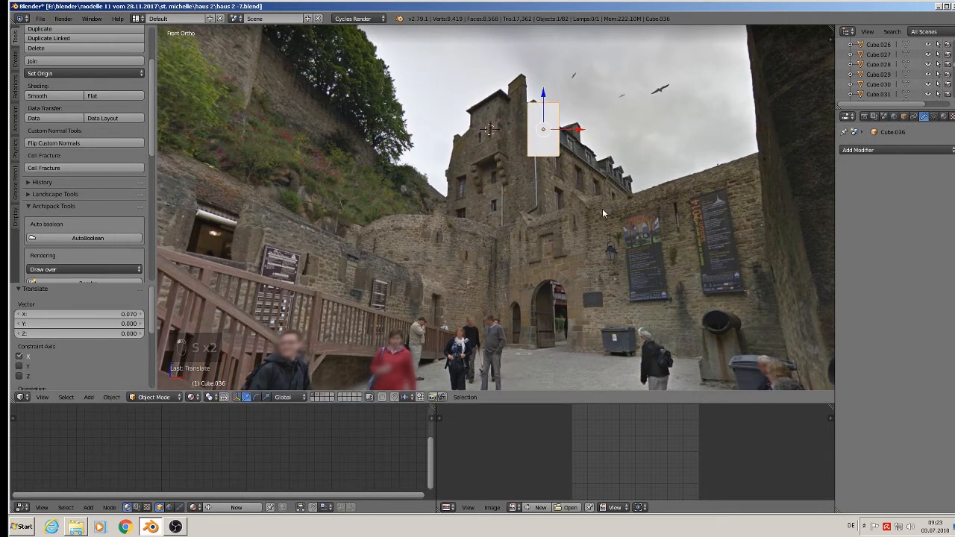
middle_click_drag(603, 210, 565, 242)
left_click_drag(564, 119, 548, 131)
middle_click_drag(575, 186, 628, 196)
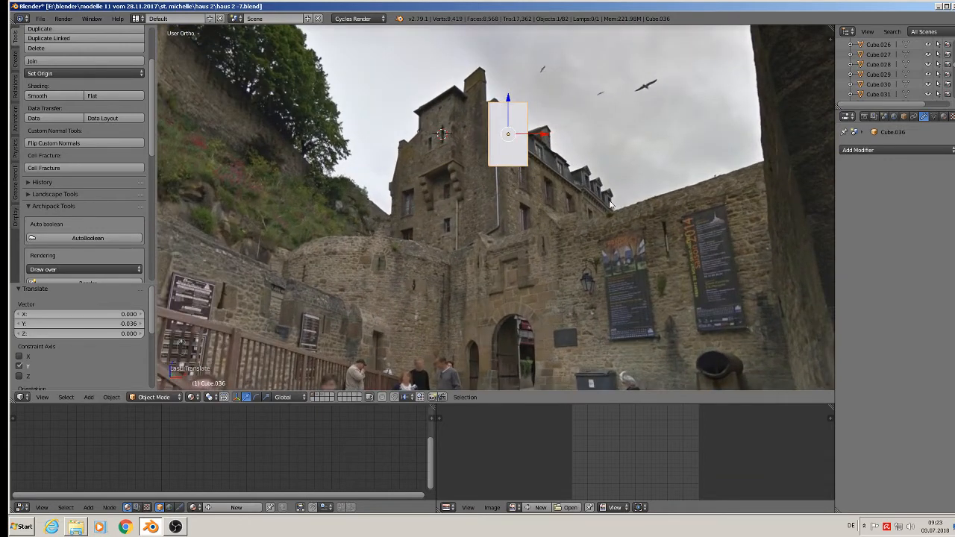
key("s")
key("x")
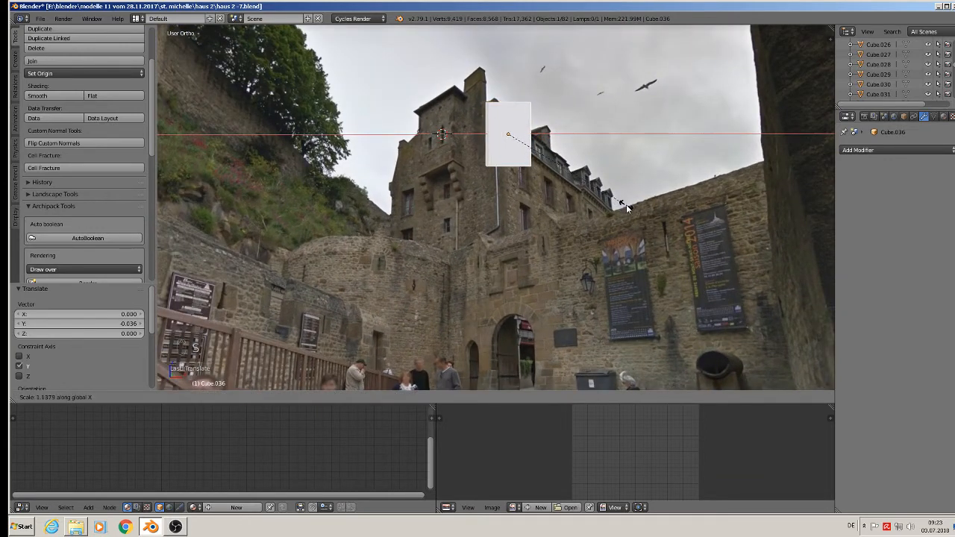
left_click(627, 205)
scroll(457, 112, "up", 1)
left_click_drag(518, 105, 521, 109)
key("KP_1")
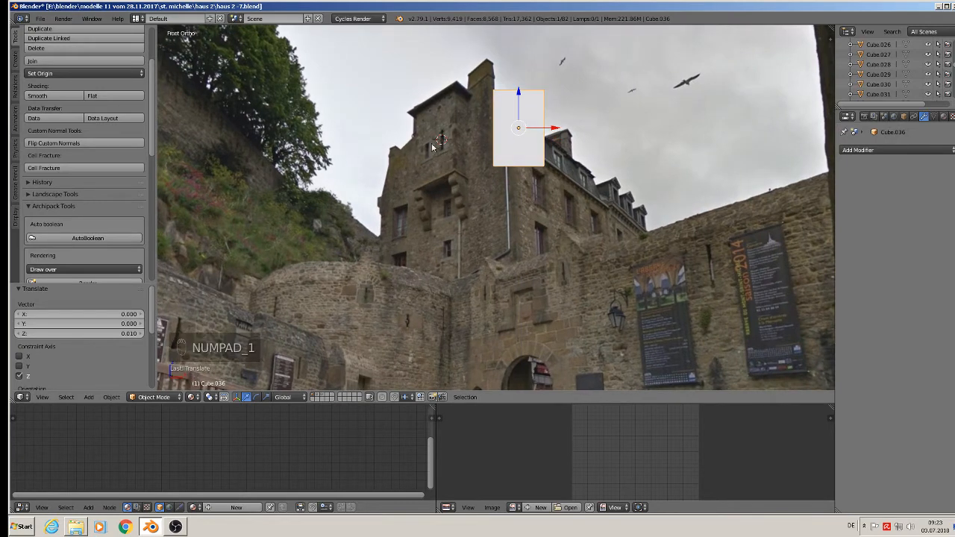
Duplicate the cube over the photographed tower's slit window, scale the copy to 0.237 and narrow it along X to about 0.35.
key("shift+d")
left_click(517, 148)
left_click_drag(553, 130, 468, 133)
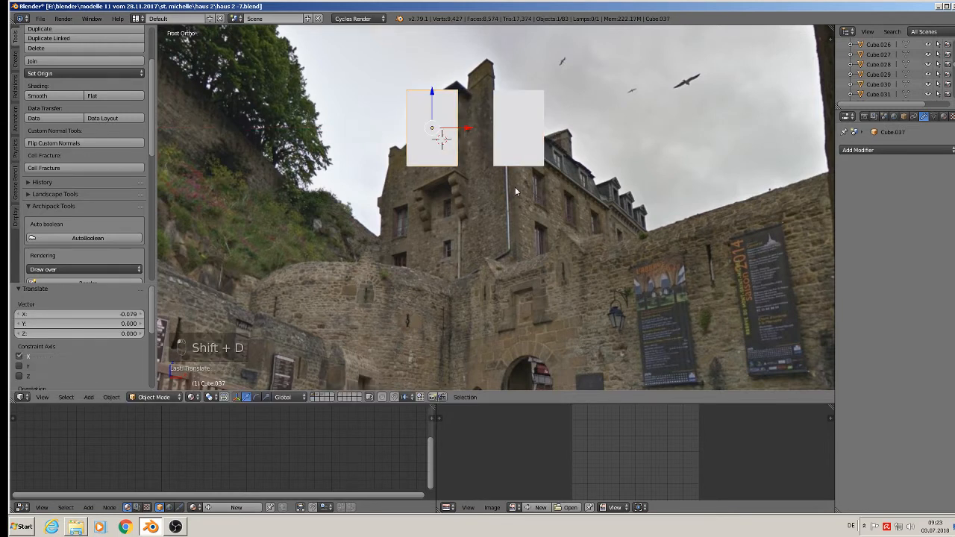
key("s")
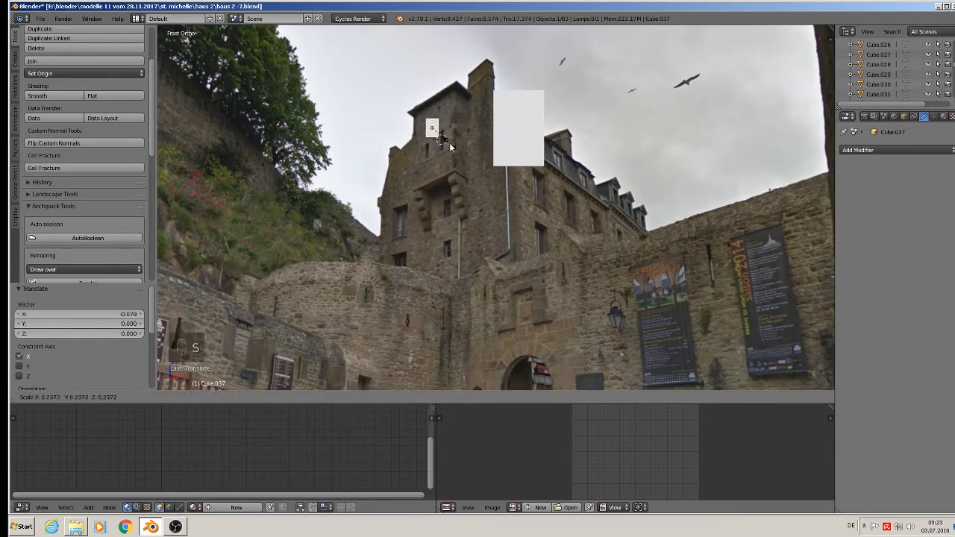
left_click(450, 147)
key("s")
key("x")
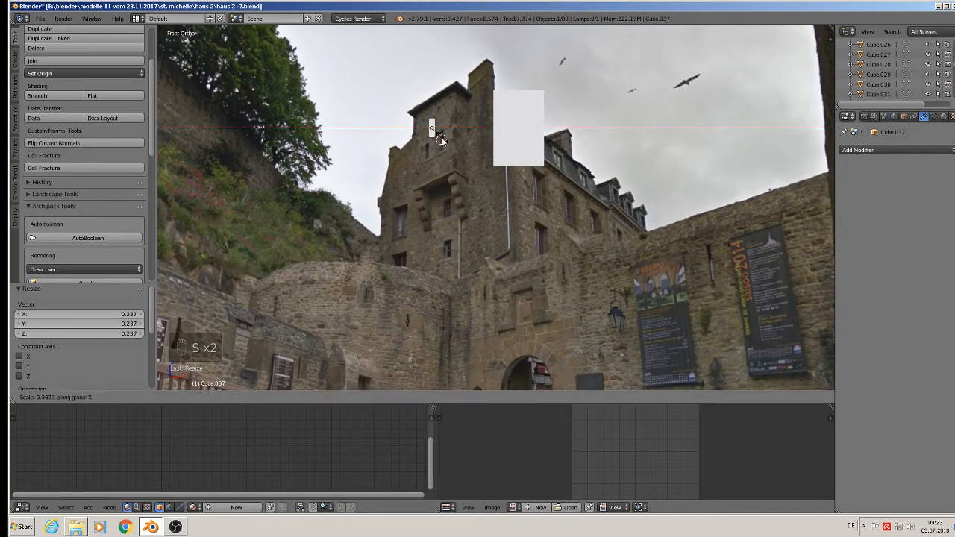
left_click(442, 140)
left_click_drag(468, 128, 480, 131)
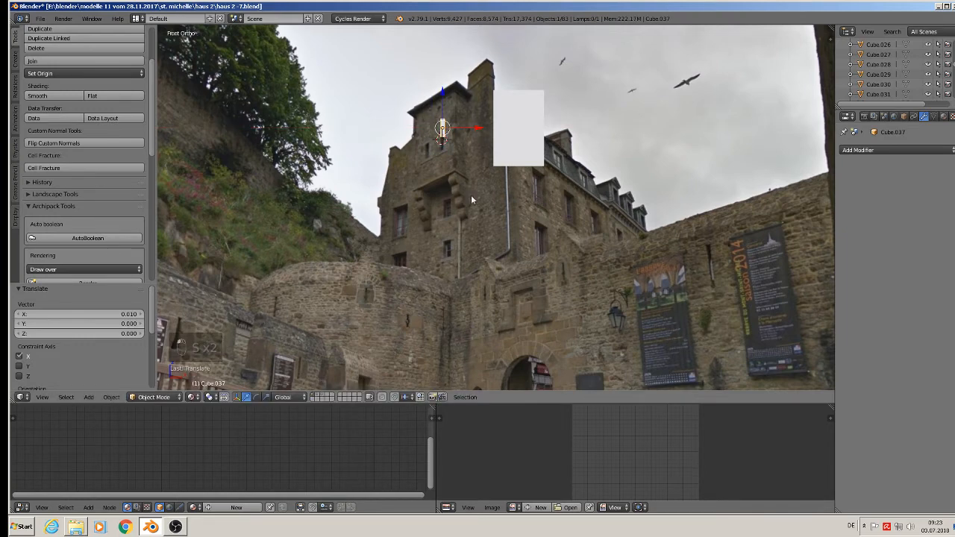
Pull the small cube forward along Y, stretch it 3.55 times along Y and move it into the front of the large cube.
middle_click_drag(471, 196, 412, 249)
left_click_drag(468, 110, 413, 181)
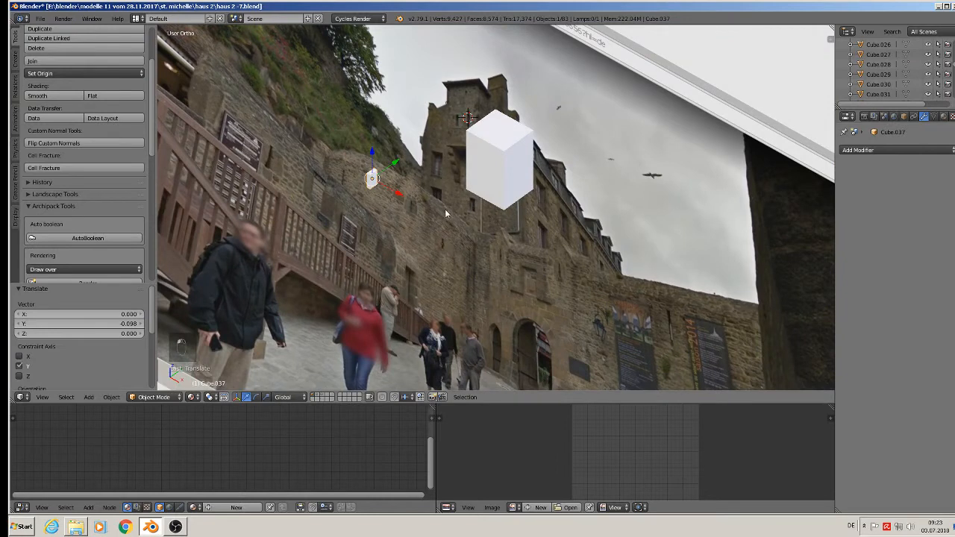
key("s")
left_click(666, 139)
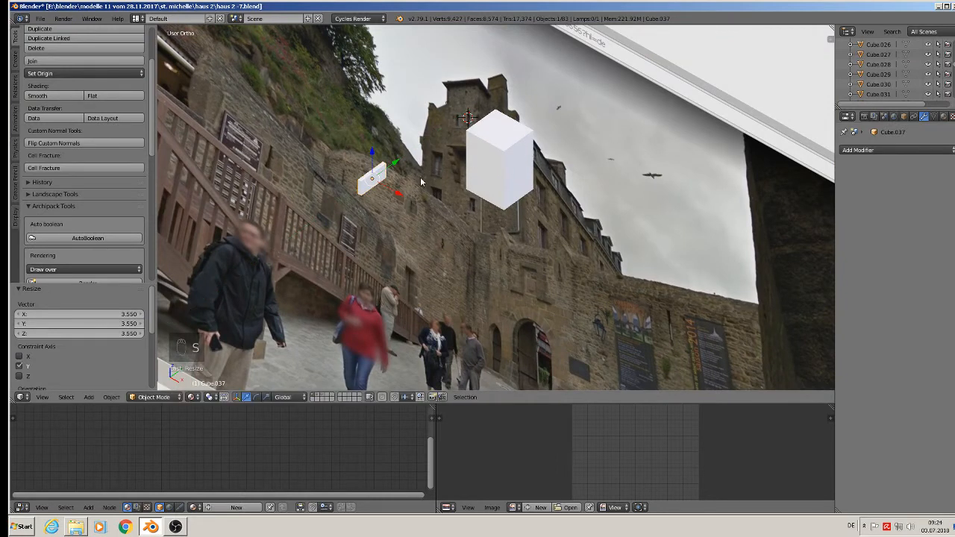
left_click_drag(396, 190, 519, 162)
middle_click_drag(554, 216, 607, 192)
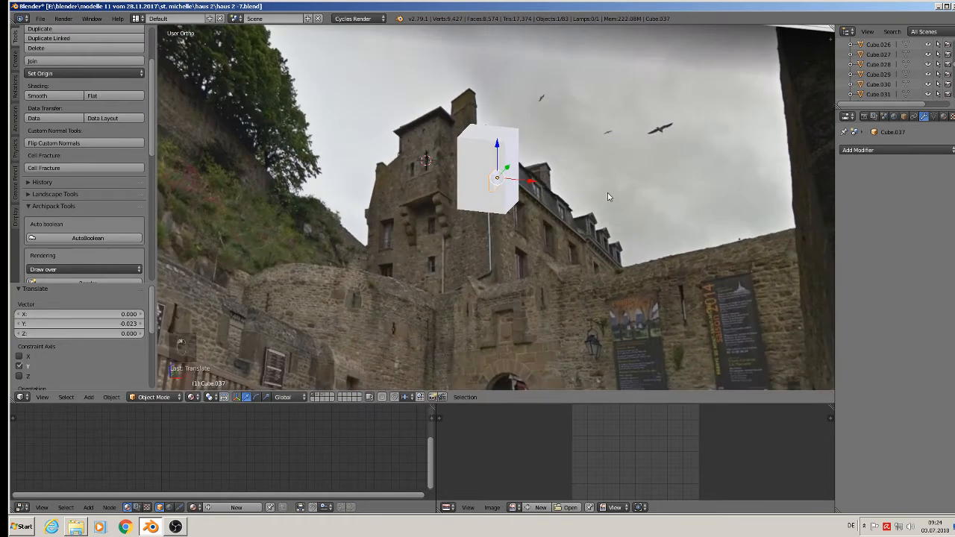
Assign the existing black metall.001 material to the small cube.
left_click(943, 117)
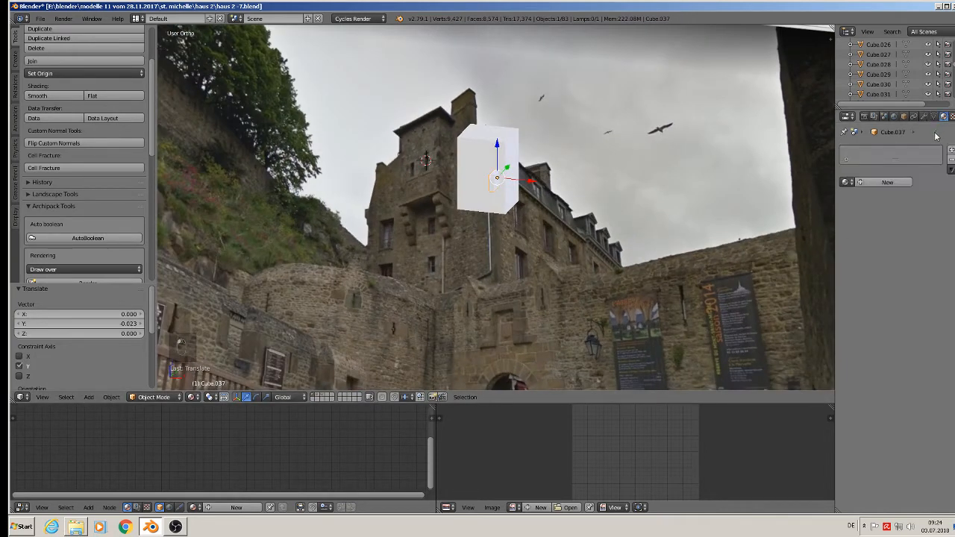
left_click(846, 182)
left_click(767, 216)
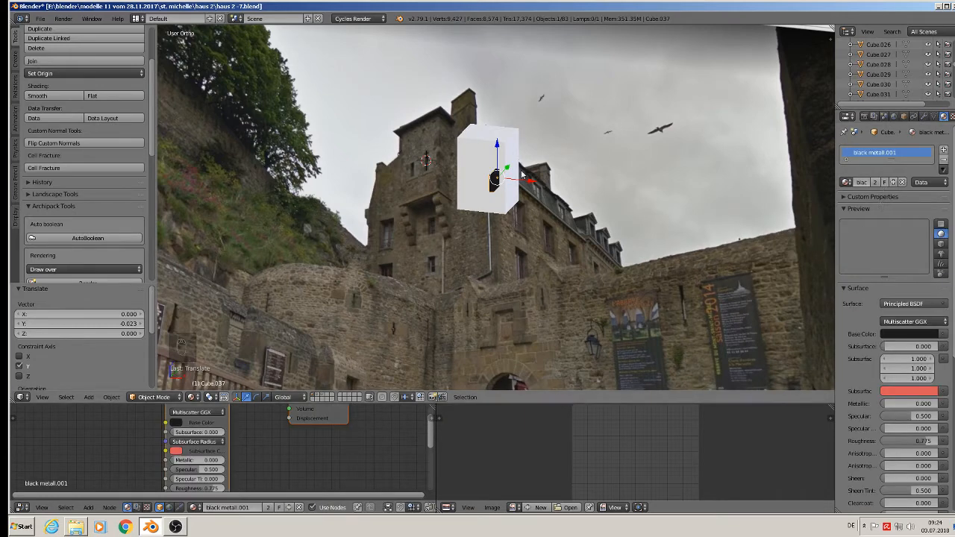
scroll(481, 194, "up", 2)
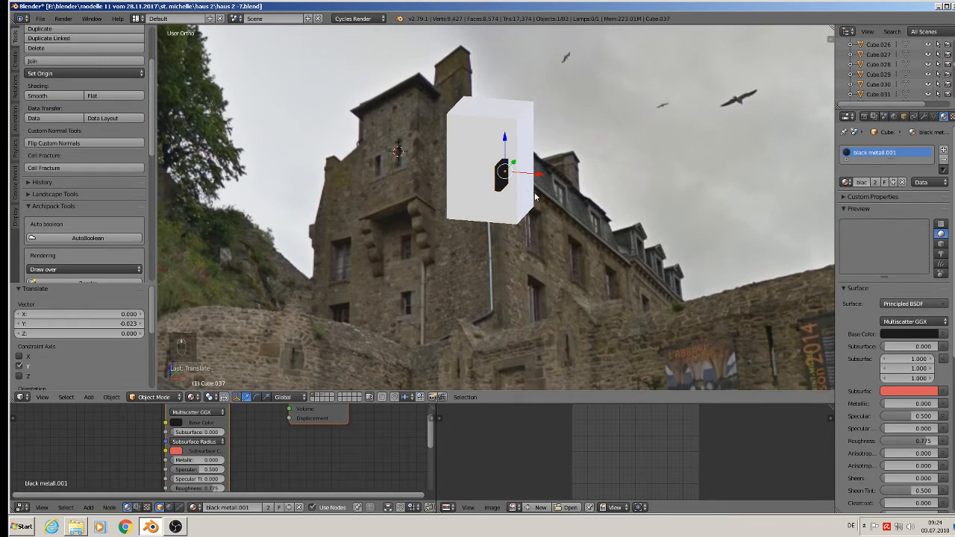
In front view, shift the black bar along X toward the large cube's centre, scale it 0.842 along Z and 1.29 overall.
key("KP_1")
key("KP_1")
key("KP_1")
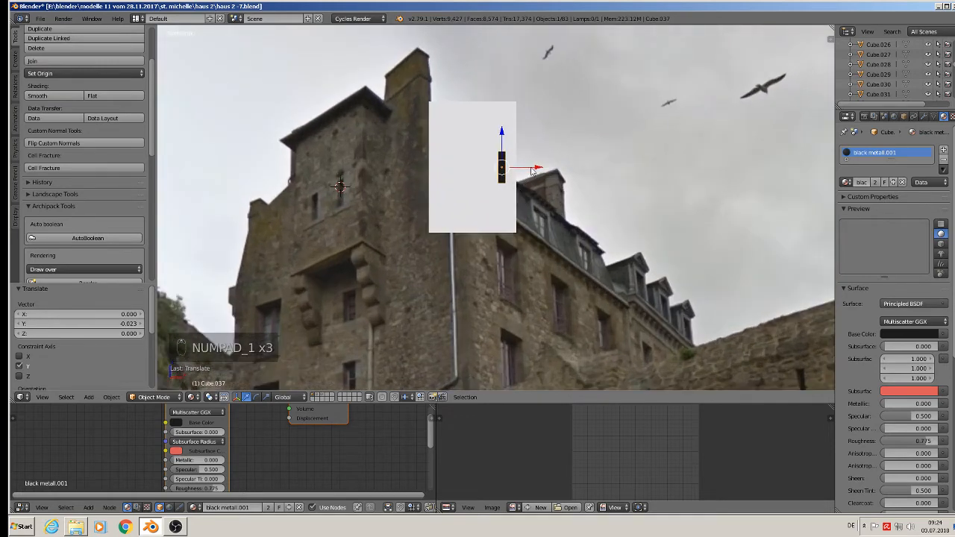
left_click_drag(531, 171, 522, 173)
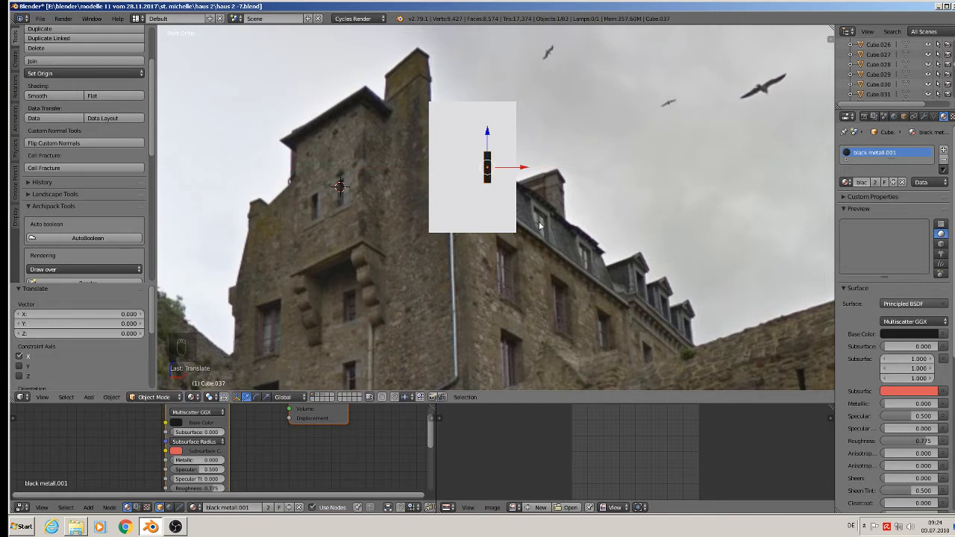
key("s")
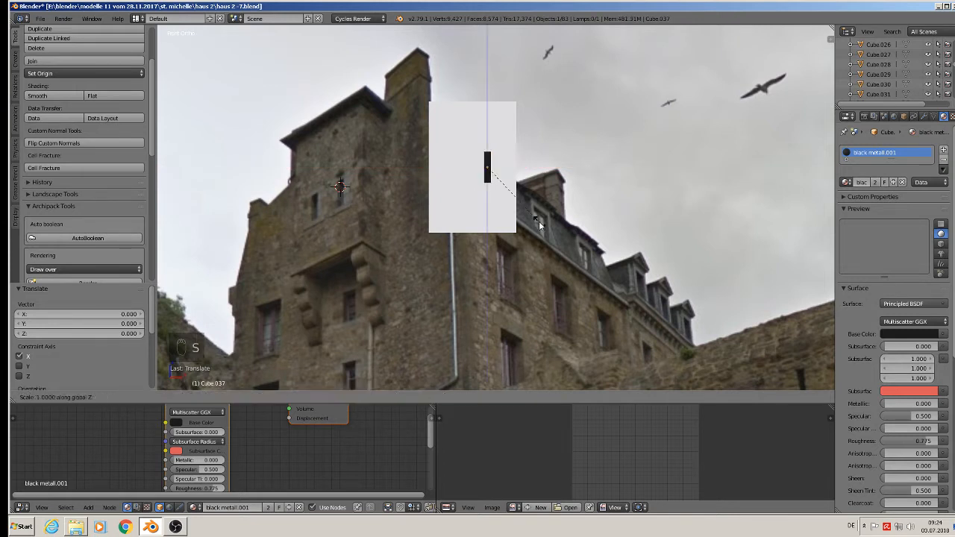
left_click(533, 217)
key("s")
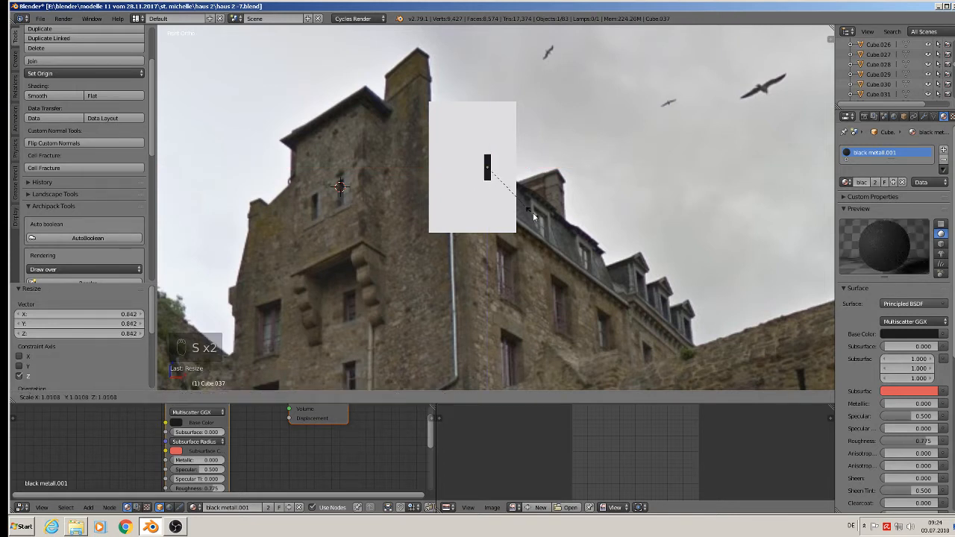
left_click(551, 218)
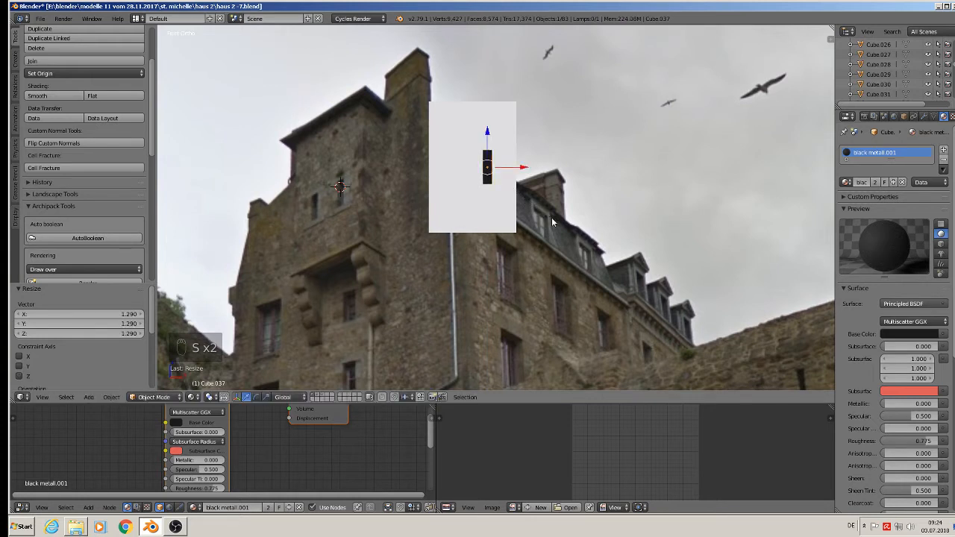
Duplicate the black bar, move the copy -0.015 along X and join both bars into one object.
key("shift+d")
left_click(520, 174)
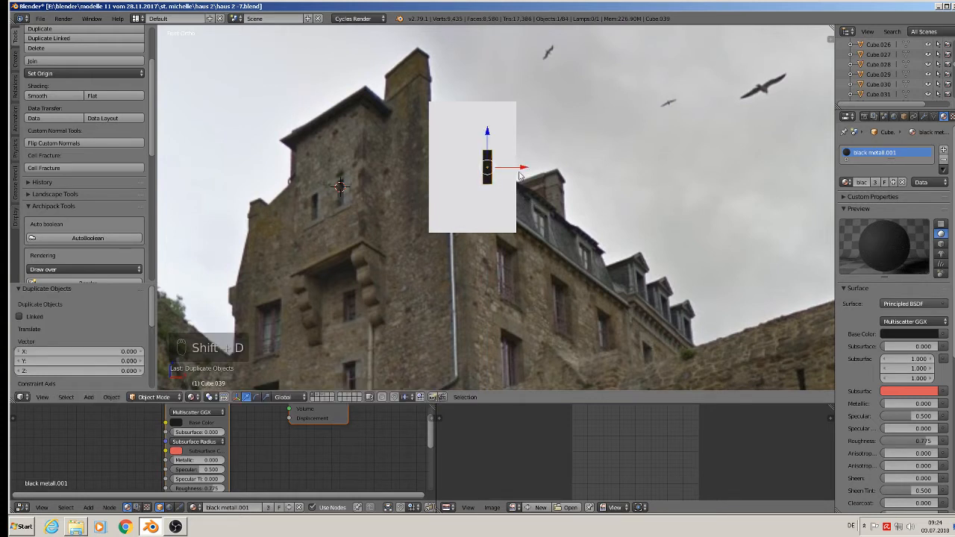
key("g")
key("x")
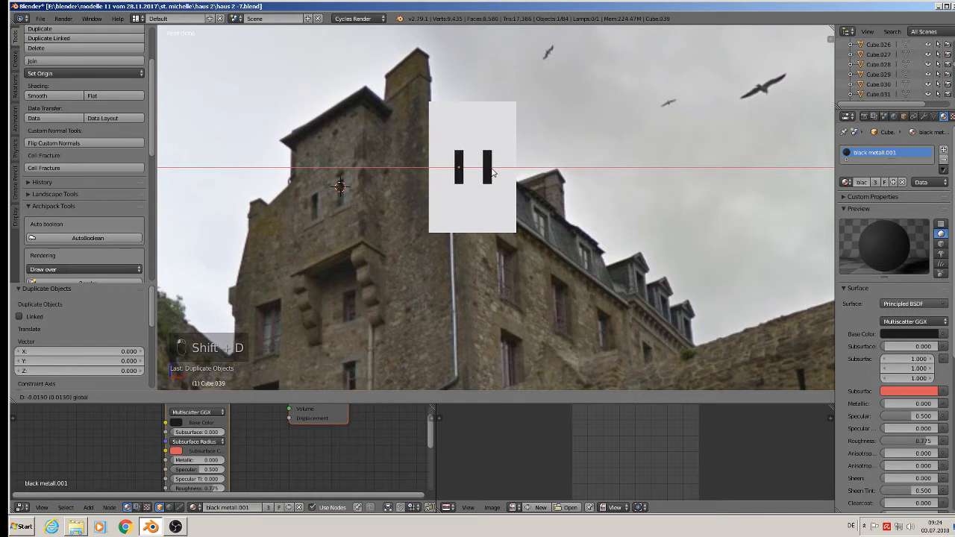
left_click(492, 172)
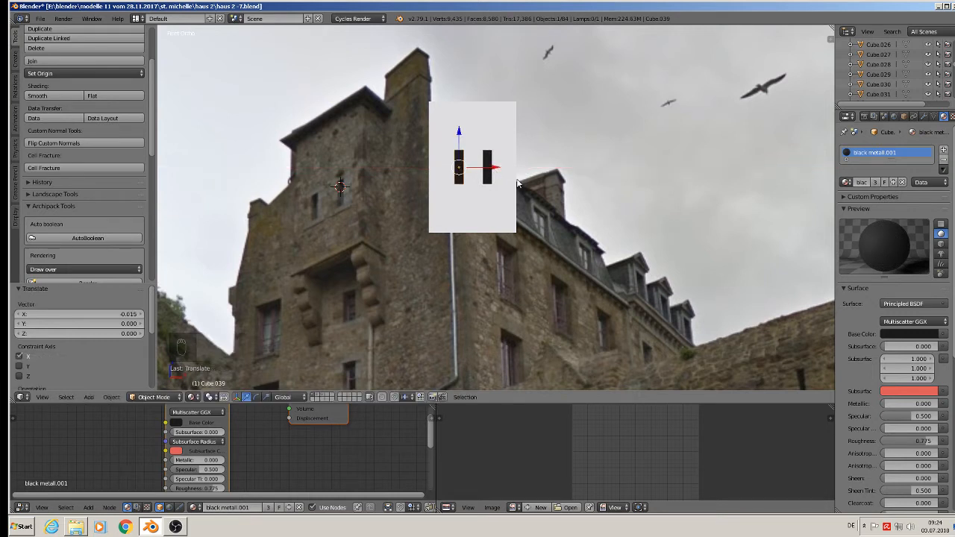
right_click(489, 174, "shift")
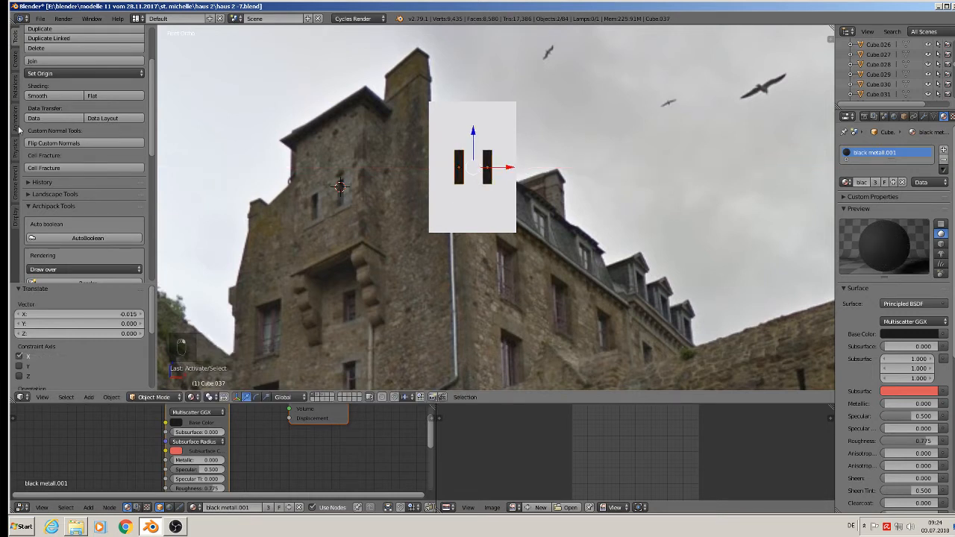
left_click(50, 61)
Pull the joined bars out of the large cube along Y, apply their rotation and scale, and set their origin to geometry.
middle_click_drag(515, 254, 462, 180)
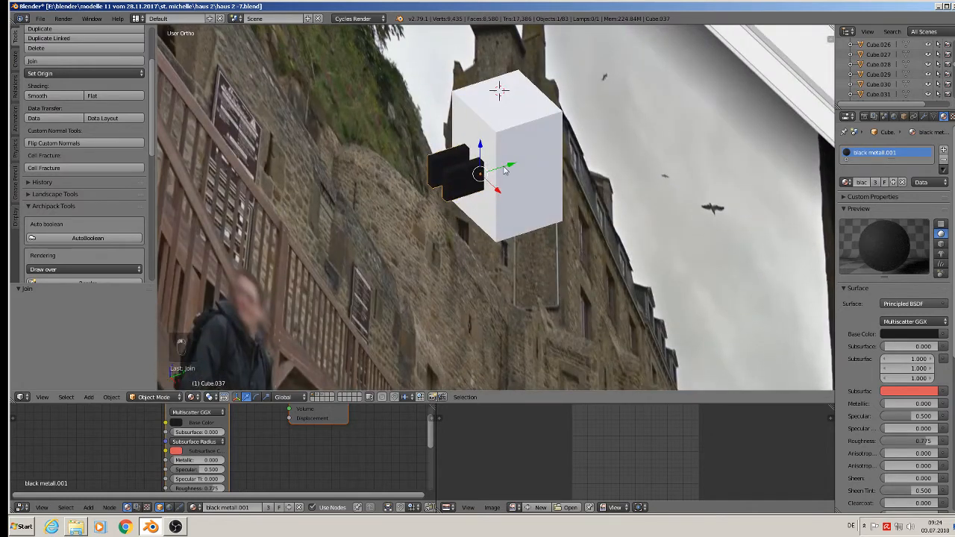
left_click_drag(507, 167, 223, 386)
left_click(111, 397)
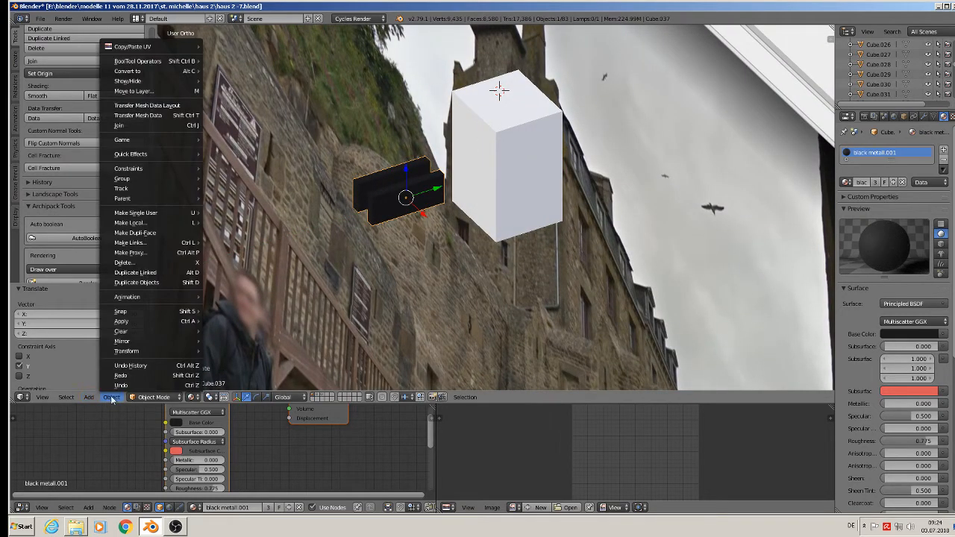
mouse_move(152, 320)
left_click(301, 356)
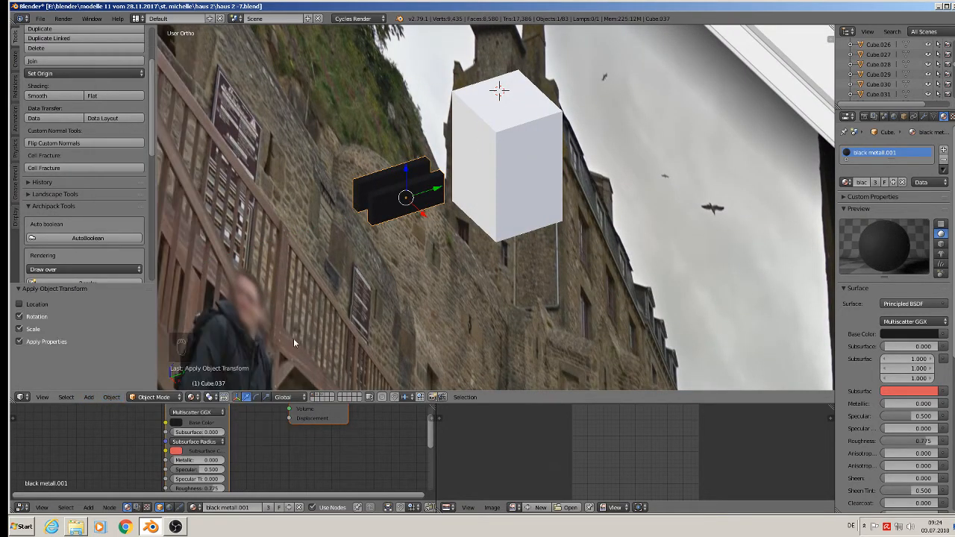
left_click(56, 74)
left_click(63, 96)
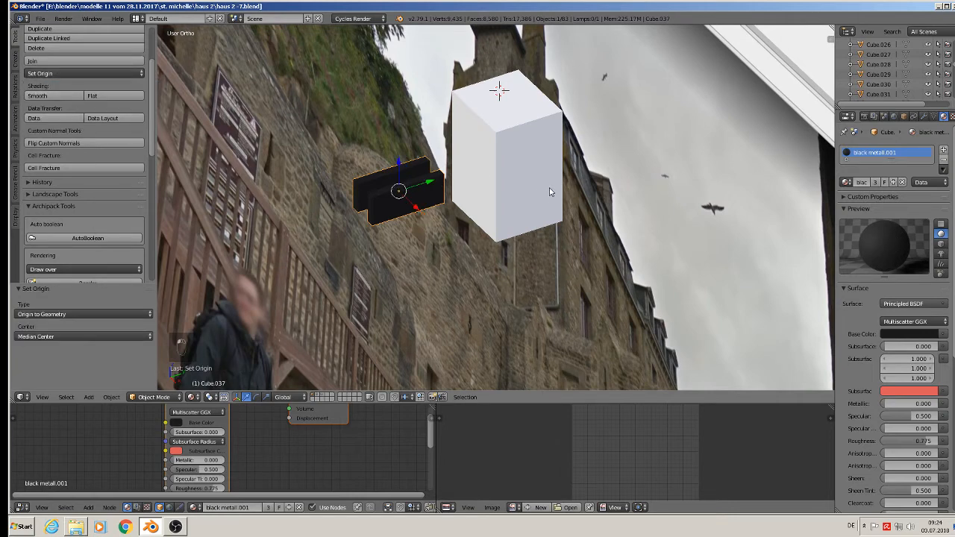
Apply rotation and scale to the large white cube and set its origin to geometry.
left_click(507, 163)
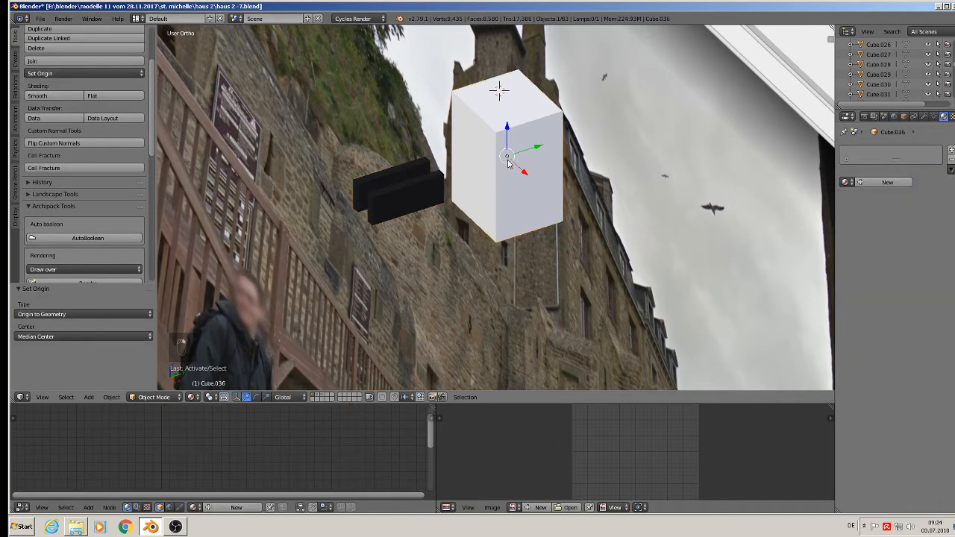
left_click(112, 397)
mouse_move(148, 326)
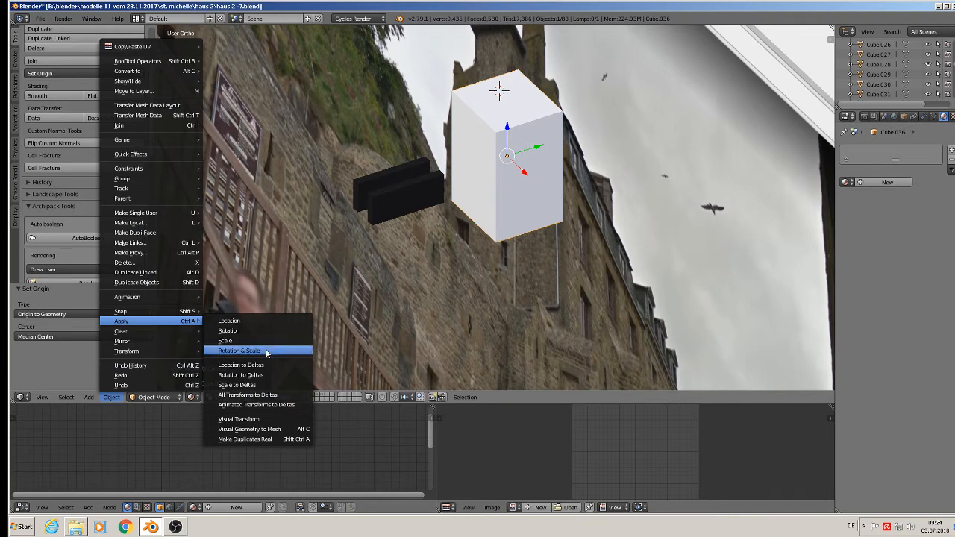
left_click(266, 351)
left_click(74, 73)
left_click(84, 96)
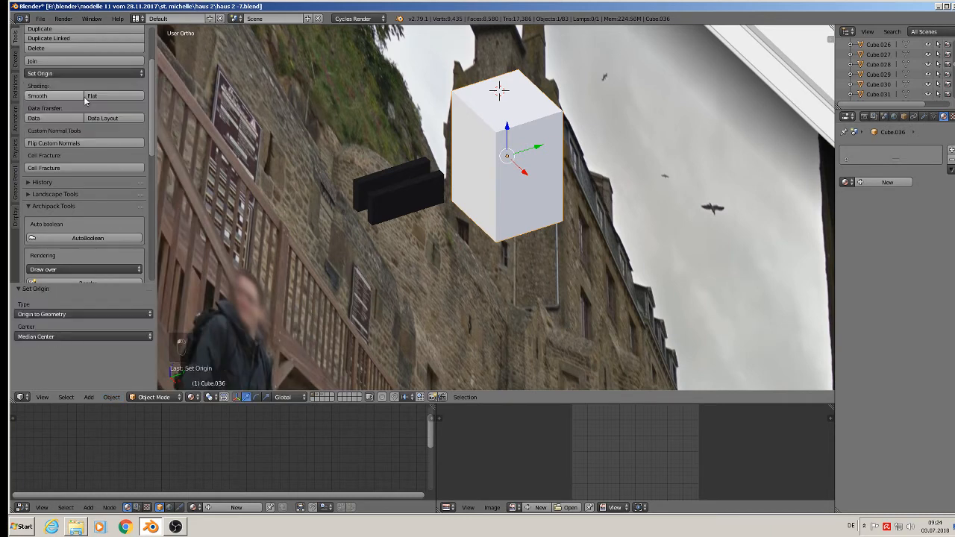
middle_click_drag(491, 300, 494, 177)
right_click(507, 215)
key("g")
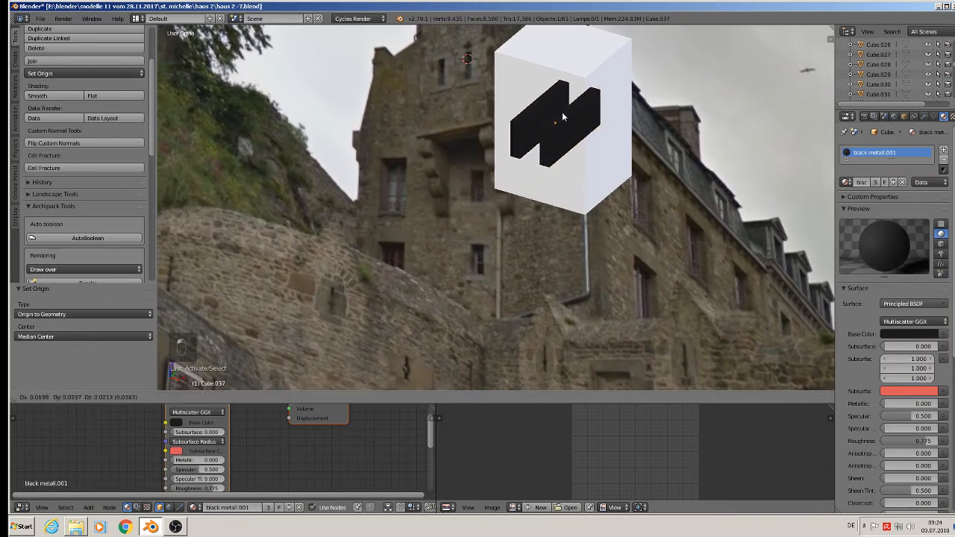
left_click(547, 133)
key("ctrl+z")
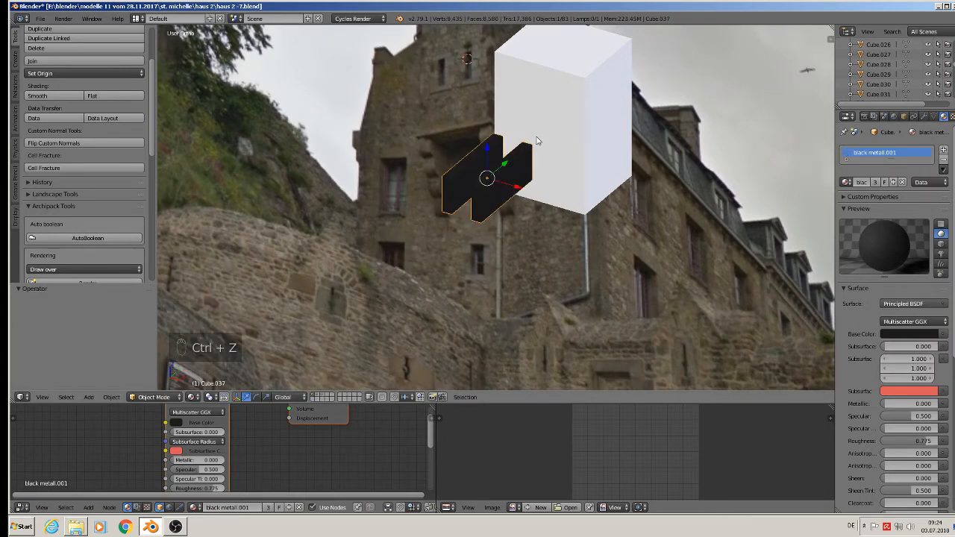
Push the joined black bars 0.040 along Y into the front of the white cube and check them in front view.
middle_click_drag(486, 217, 516, 165)
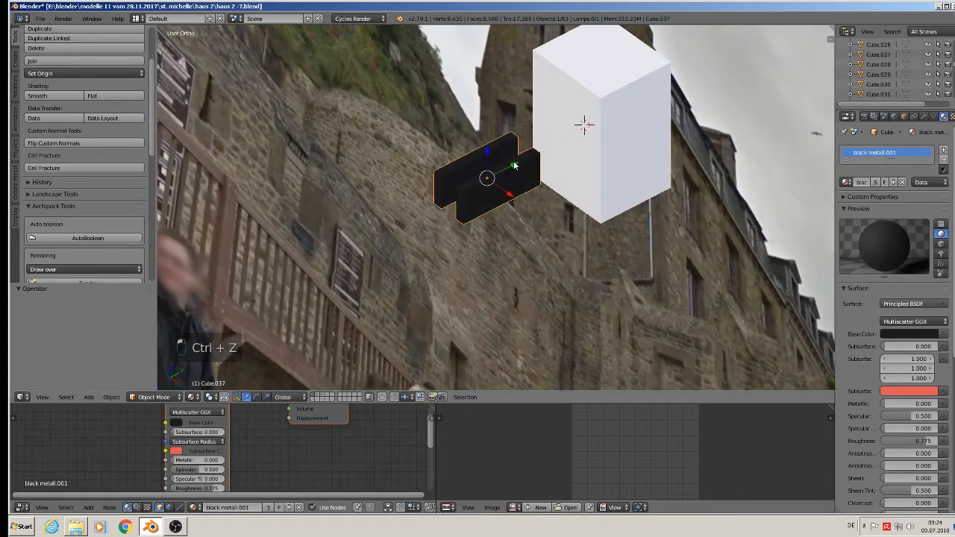
key("g")
key("y")
left_click(601, 153)
key("KP_1")
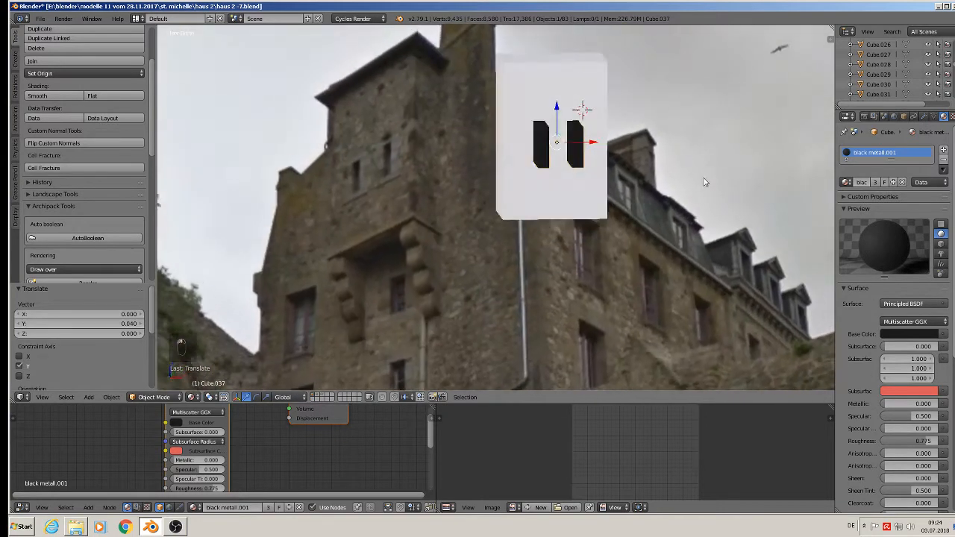
key("KP_1")
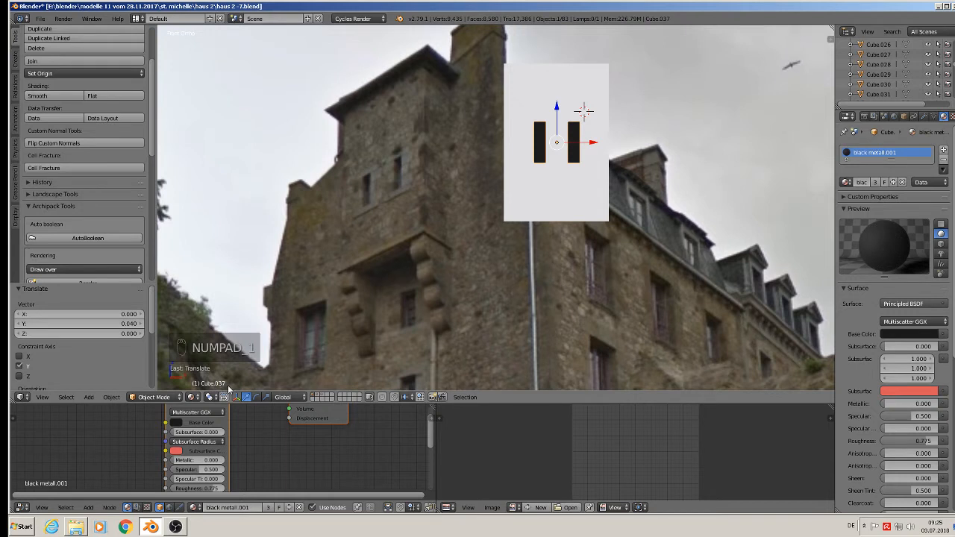
Add a Boolean modifier to the large white cube.
right_click(564, 199)
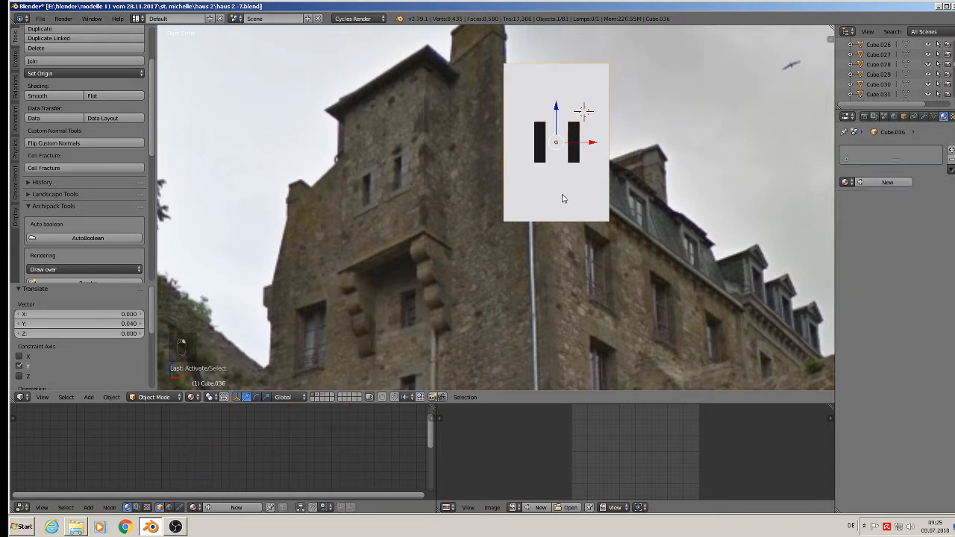
left_click(924, 118)
left_click(895, 150)
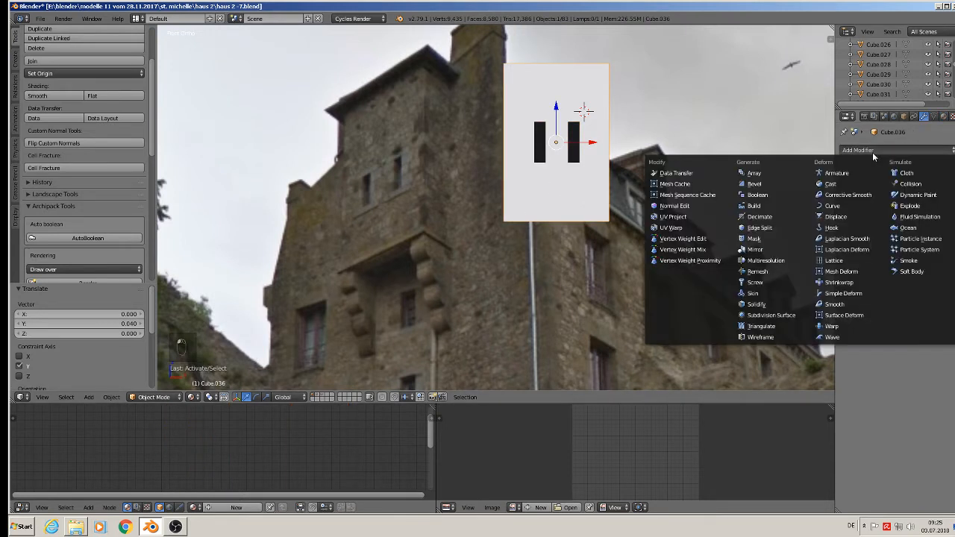
left_click(769, 185)
Try to assign the joined black bars, Cube.037, as the Boolean modifier's object.
left_click(909, 228)
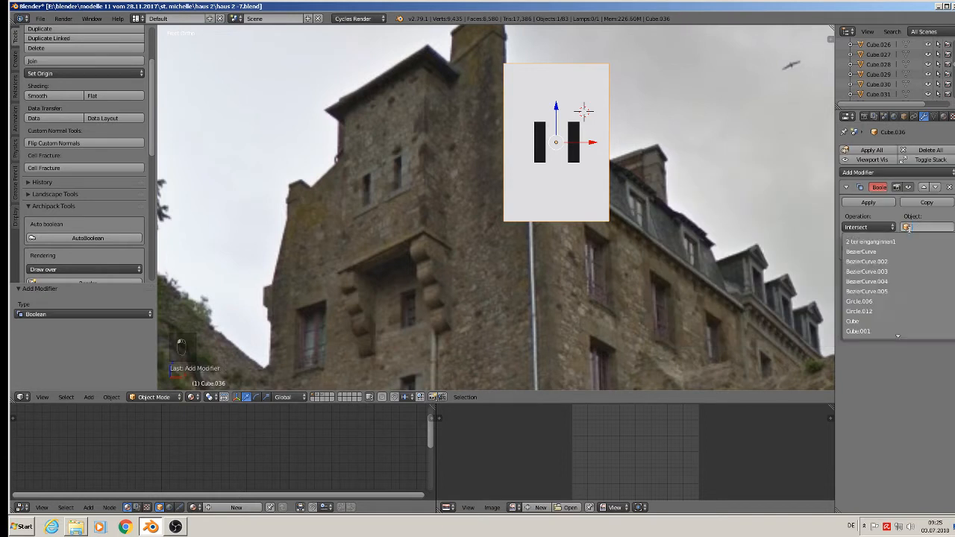
type("cube")
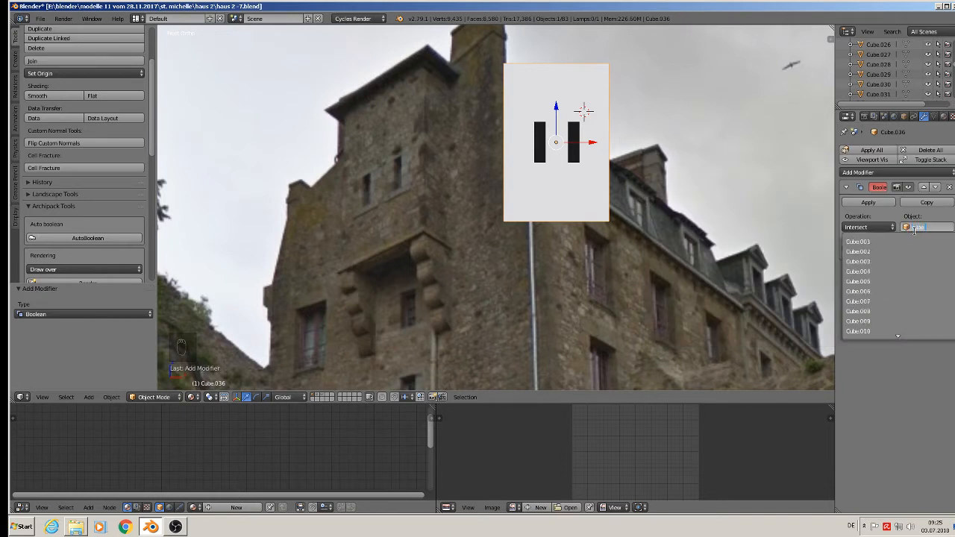
type(".038")
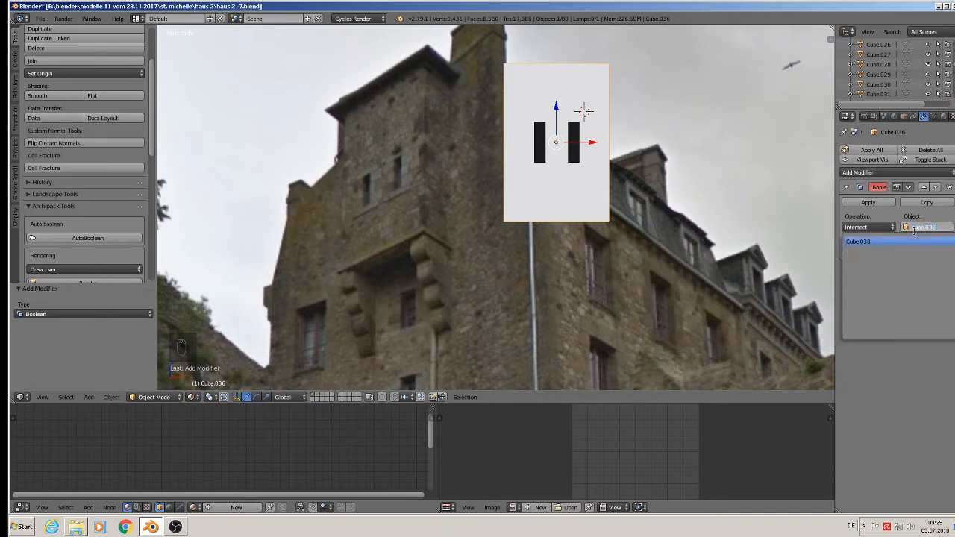
key("BackSpace")
type("7")
Set the Boolean operation to Difference and try to apply the modifier.
left_click(871, 230)
left_click(871, 229)
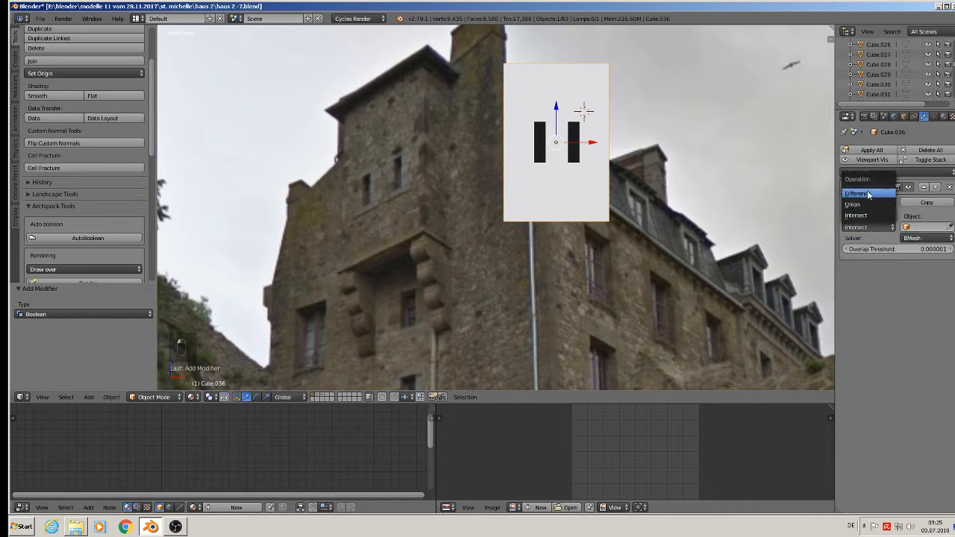
left_click(869, 194)
left_click(869, 203)
left_click(868, 202)
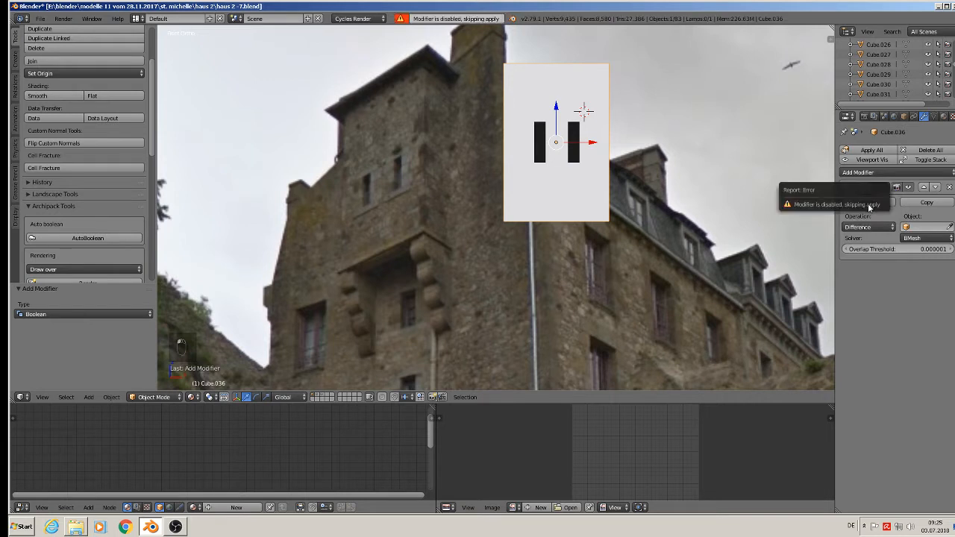
left_click(876, 202)
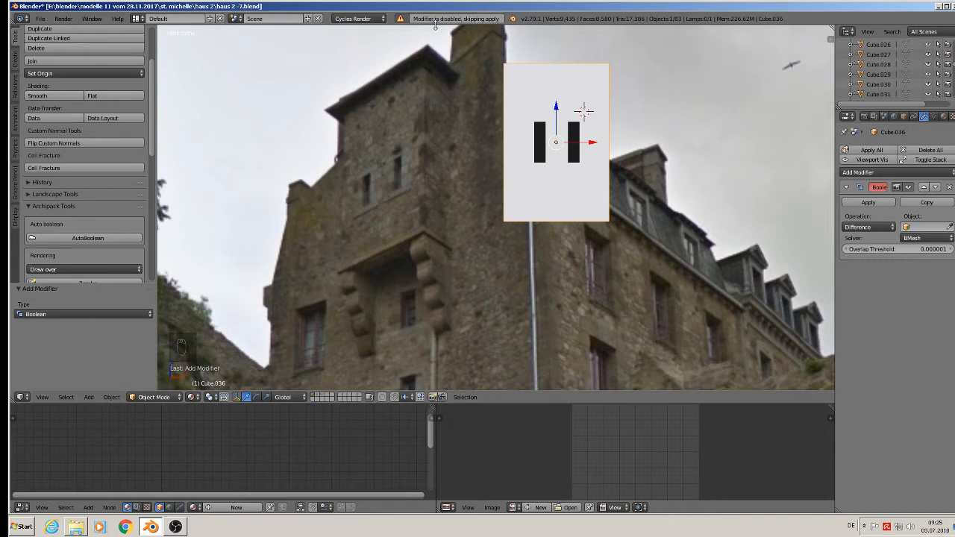
Assign Cube.037 as the Boolean object and apply the modifier to cut the two slits into the white cube.
left_click(916, 227)
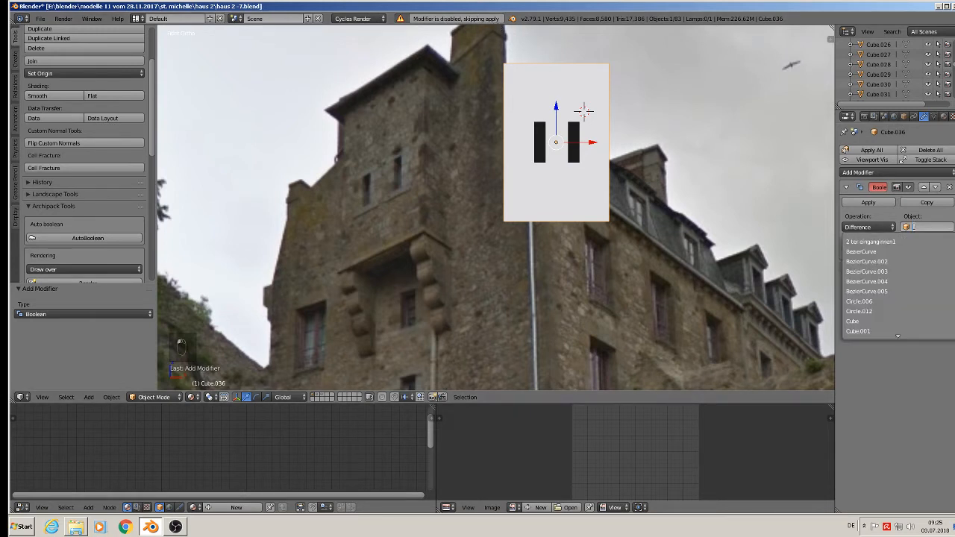
type("cube")
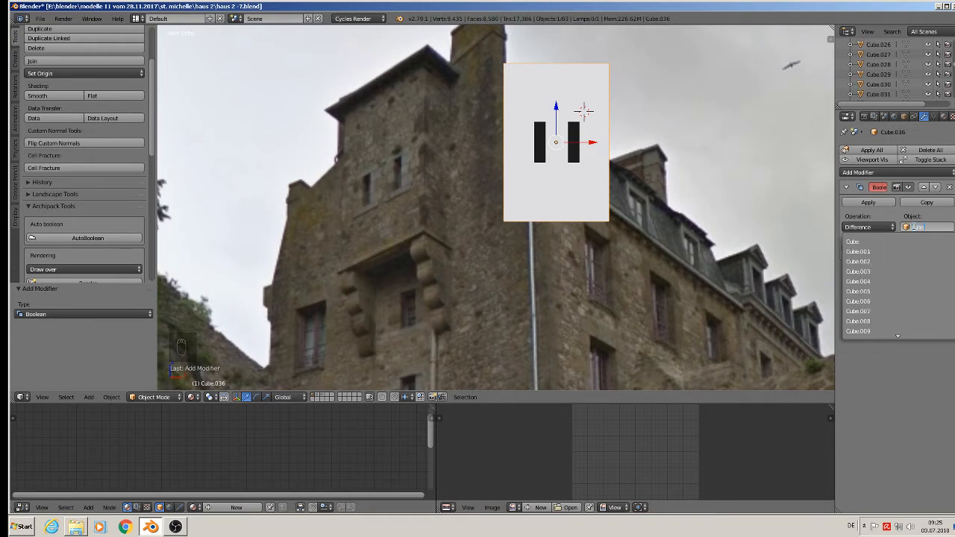
type(".037")
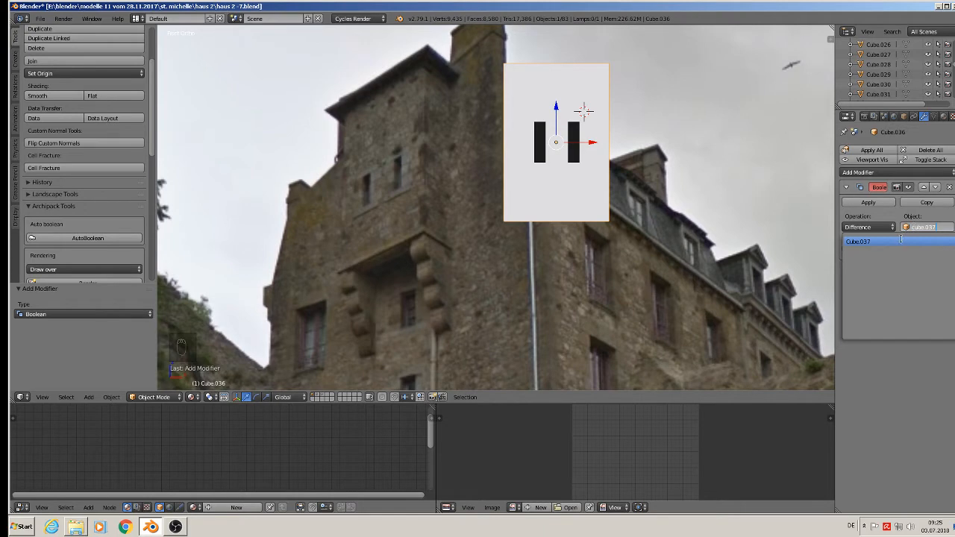
left_click(901, 241)
left_click(869, 203)
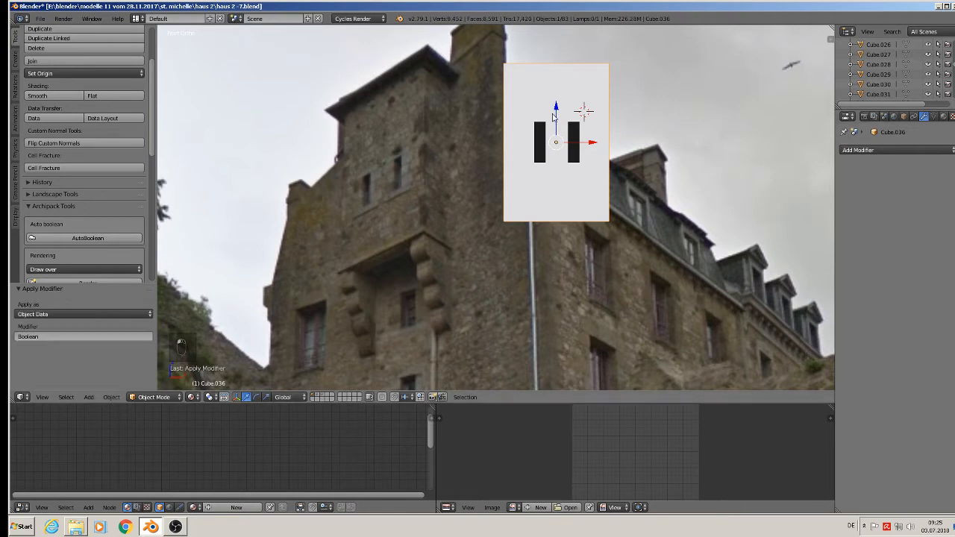
Move the black bars 0.054 along X out of the white cube and send them to another layer.
right_click(578, 136)
left_click_drag(591, 143, 714, 159)
middle_click_drag(655, 252, 630, 284)
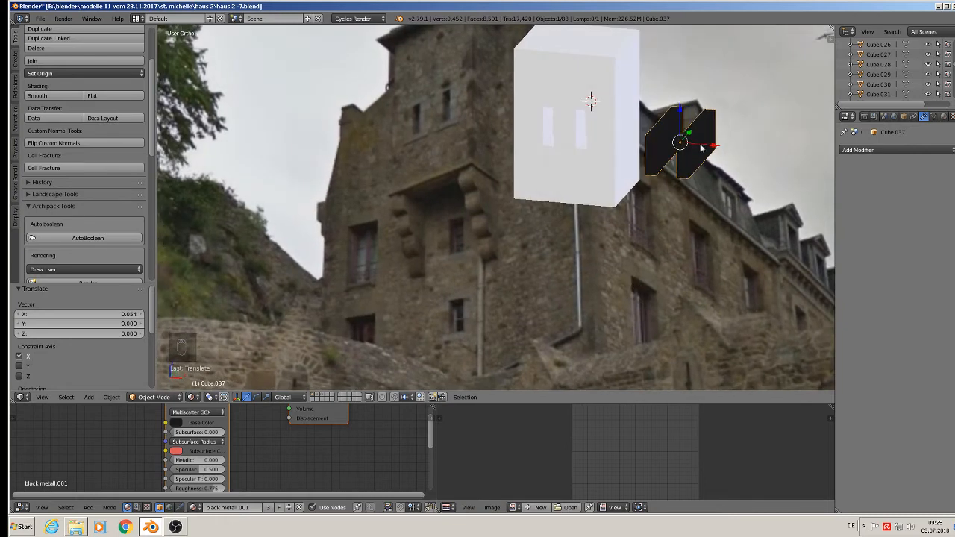
key("m")
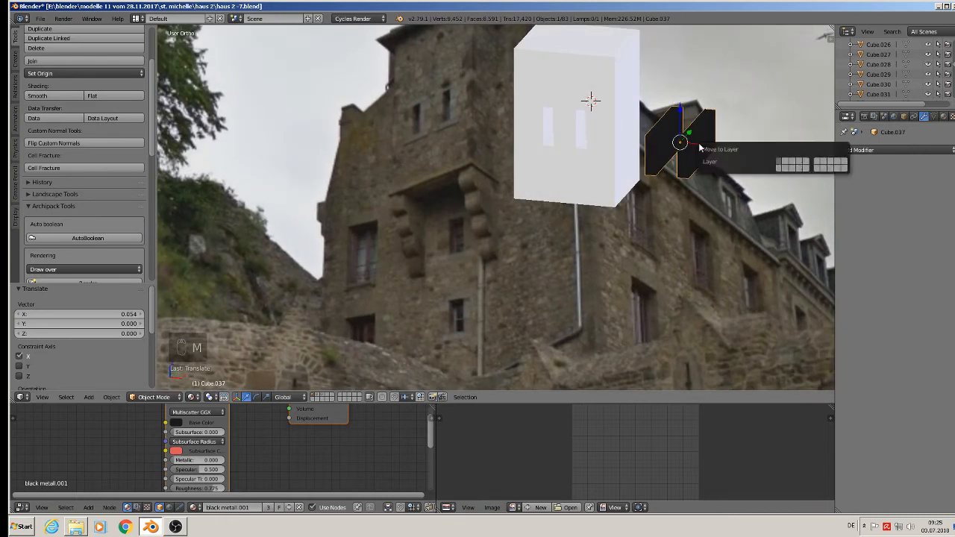
left_click(787, 161)
key("Tab")
key("Tab")
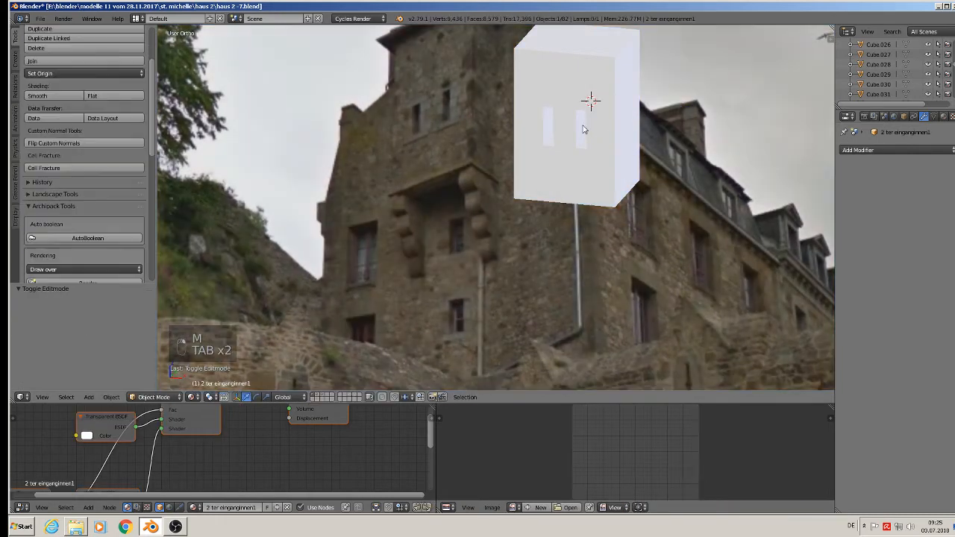
Delete only the back faces of the two slit recesses in the white cube's mesh.
right_click(595, 149)
key("Tab")
scroll(587, 159, "up", 4)
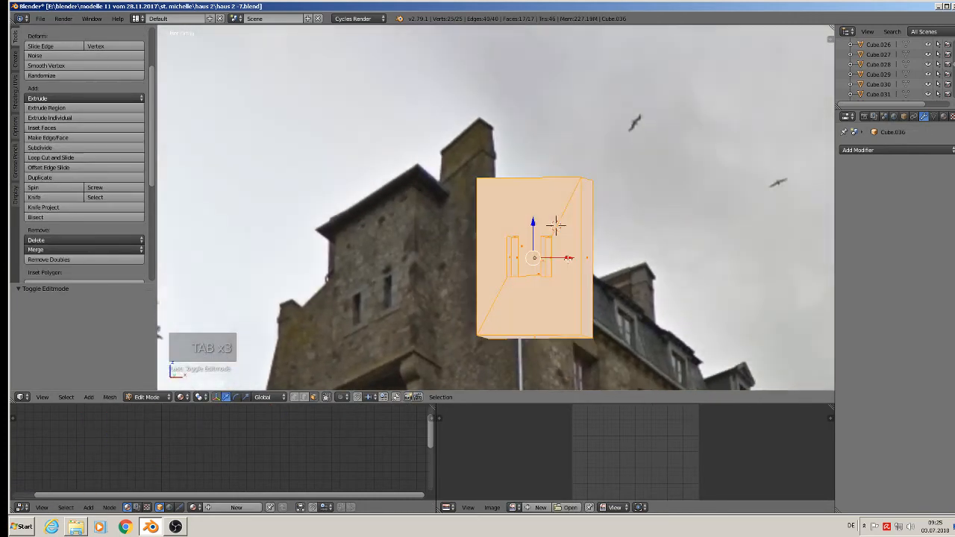
key("a")
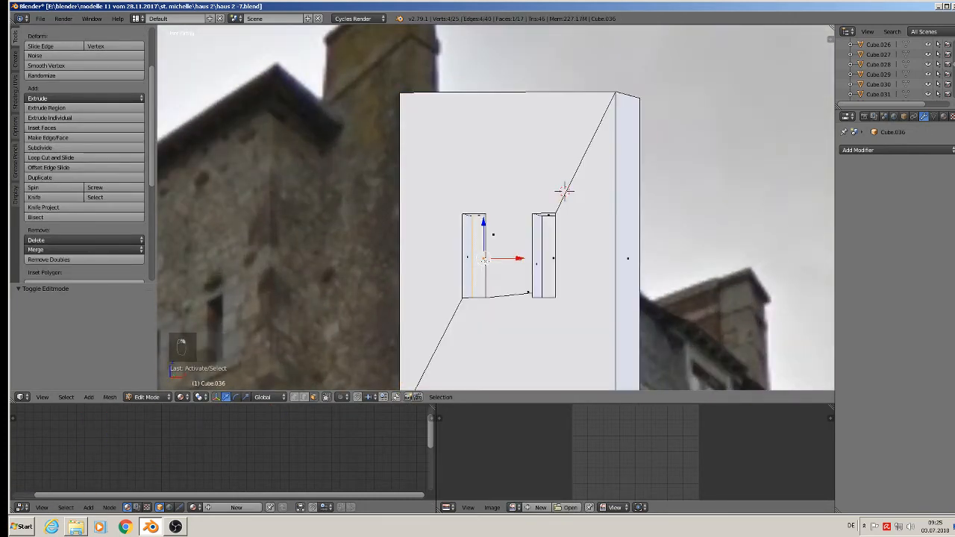
right_click(475, 257)
key("x")
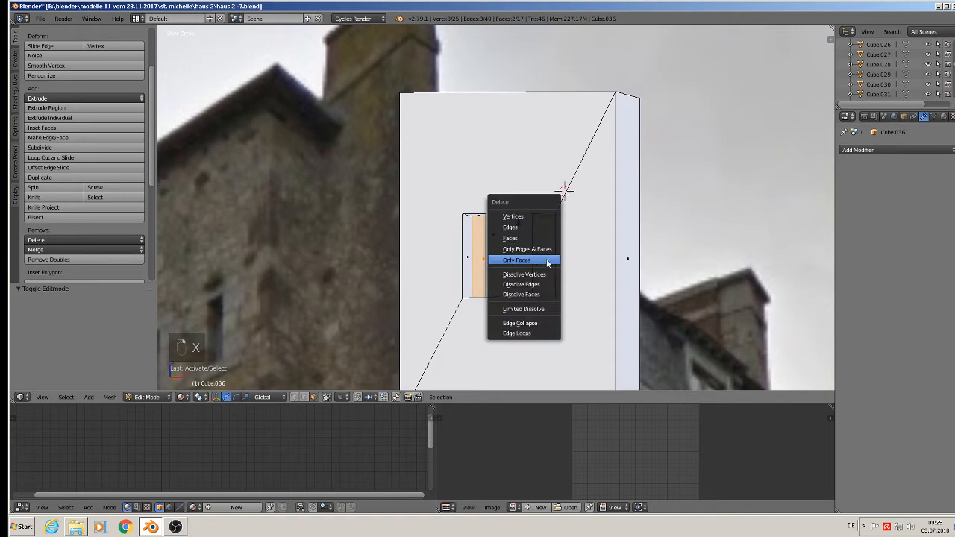
left_click(542, 259)
middle_click_drag(542, 260, 537, 303)
key("Tab")
scroll(537, 304, "down", 5)
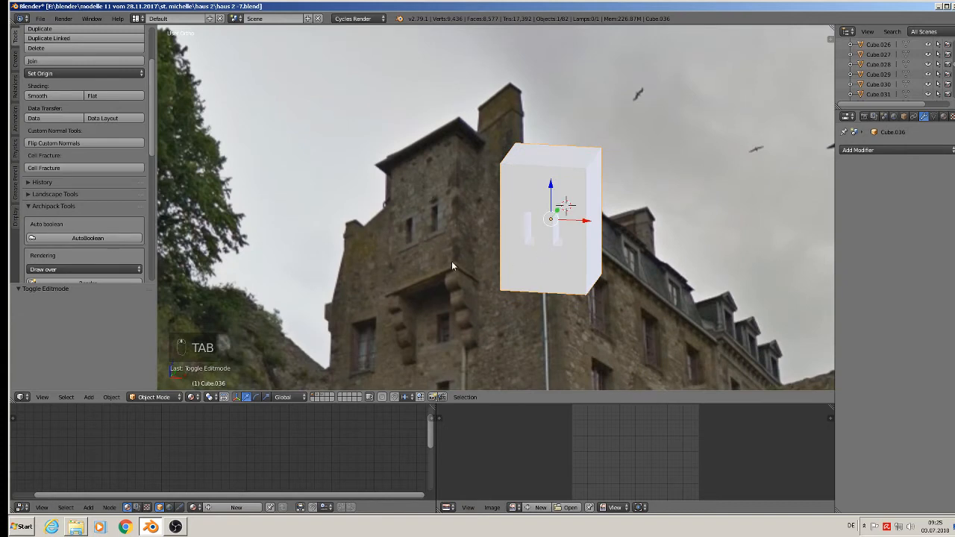
Extrude the white cube's bottom face in place and scale it outward to about 1.1.
middle_click_drag(508, 271, 451, 292)
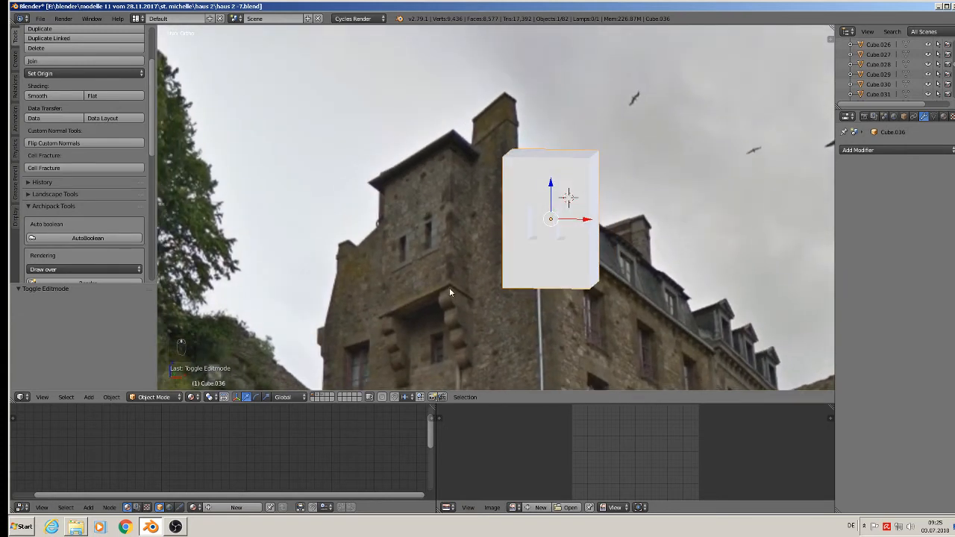
scroll(597, 312, "up", 2)
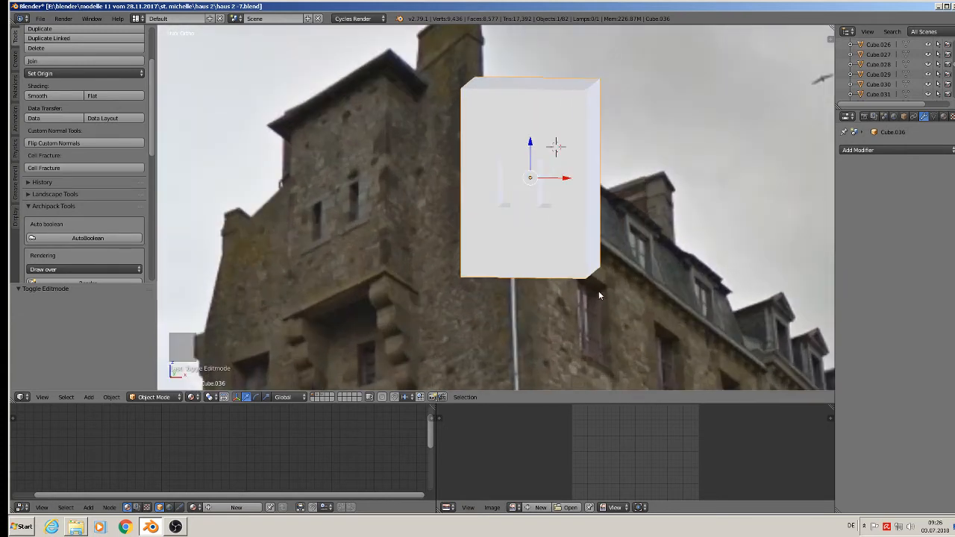
right_click(539, 262)
key("Tab")
key("Tab")
right_click(545, 258)
key("Tab")
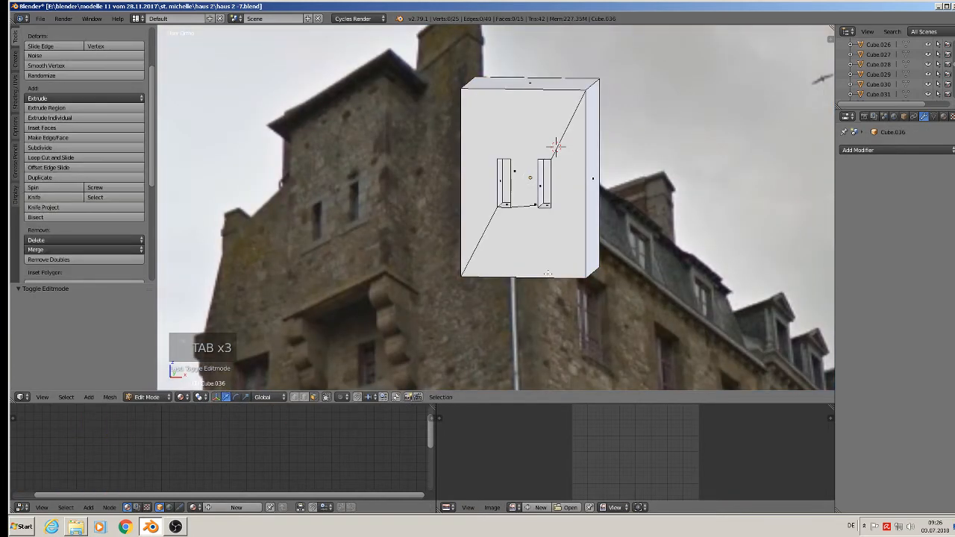
middle_click_drag(545, 258, 532, 262)
right_click(531, 262)
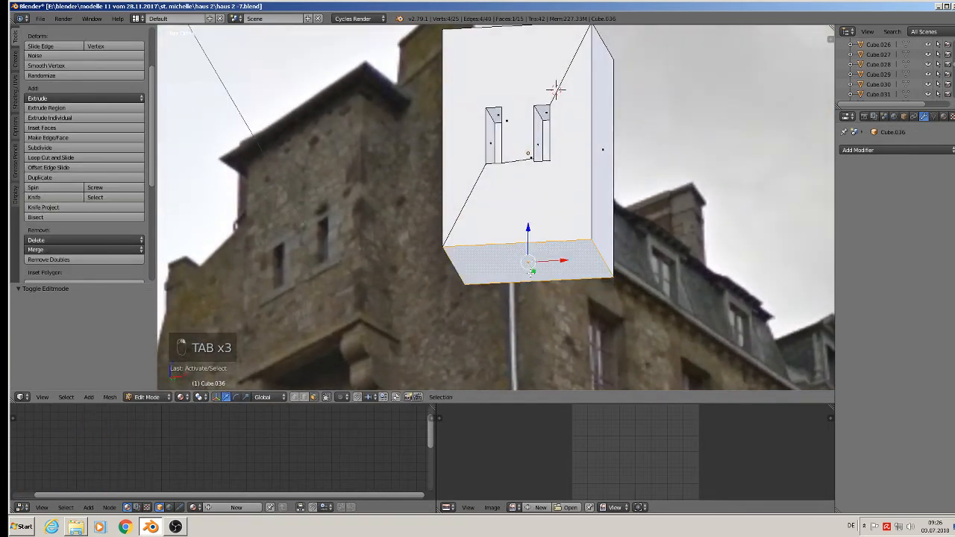
key("e")
key("s")
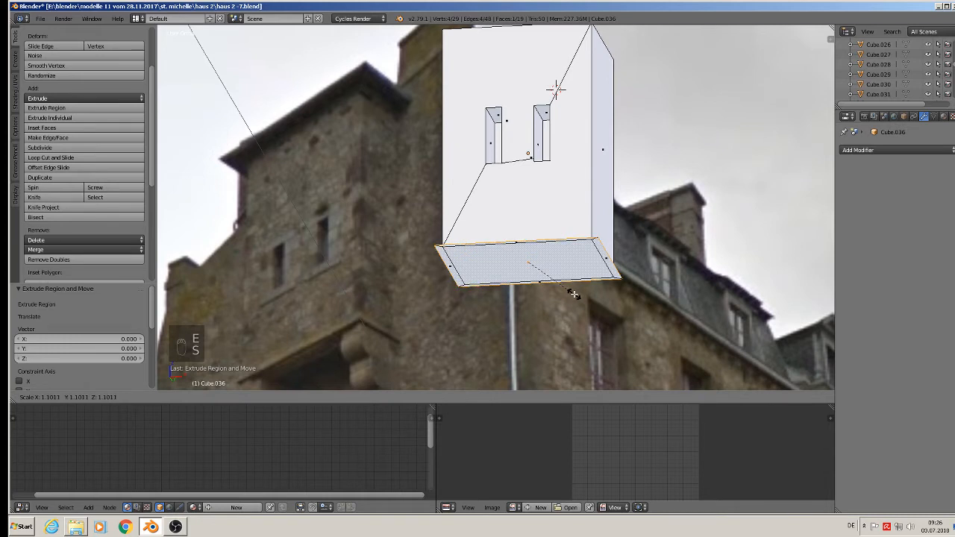
left_click(573, 293)
Extrude the widened bottom face and move it -0.004 along Z to form a base ledge.
key("e")
left_click(572, 293)
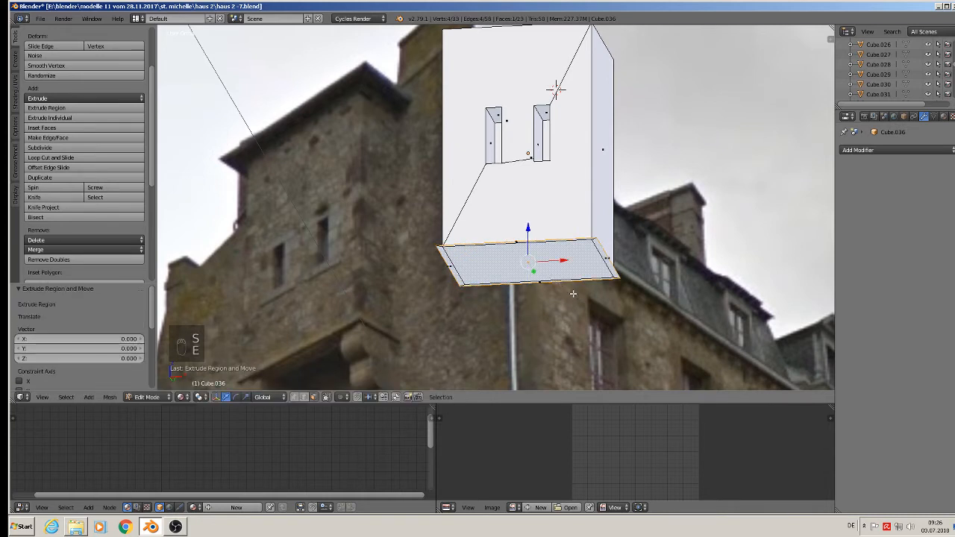
left_click_drag(529, 225, 529, 239)
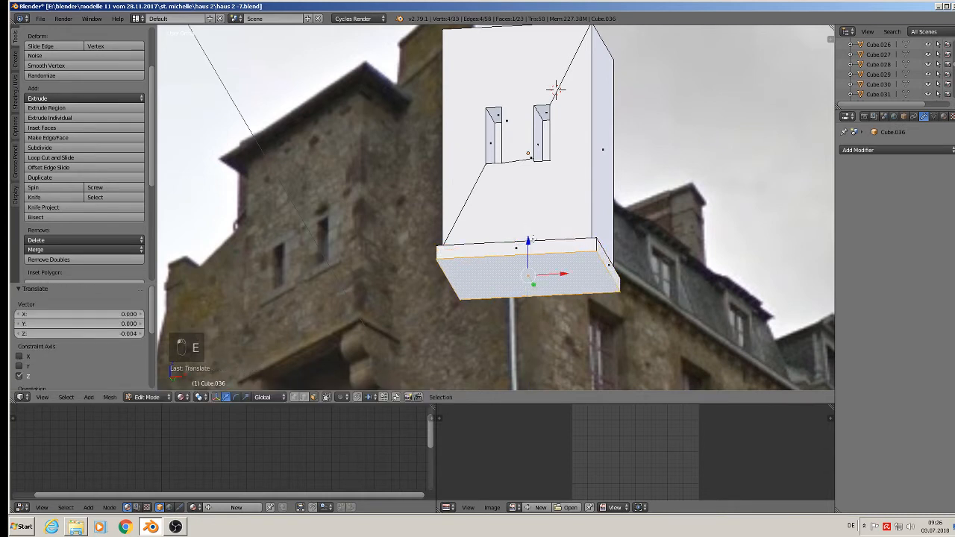
Extrude the white cube's top face in place and scale it outward to about 1.2.
scroll(559, 299, "down", 5)
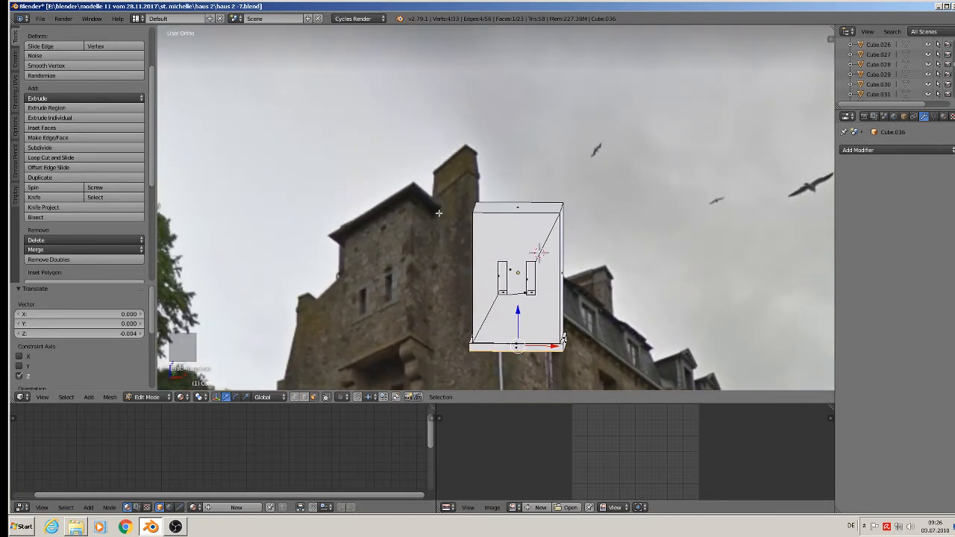
right_click(527, 207)
key("e")
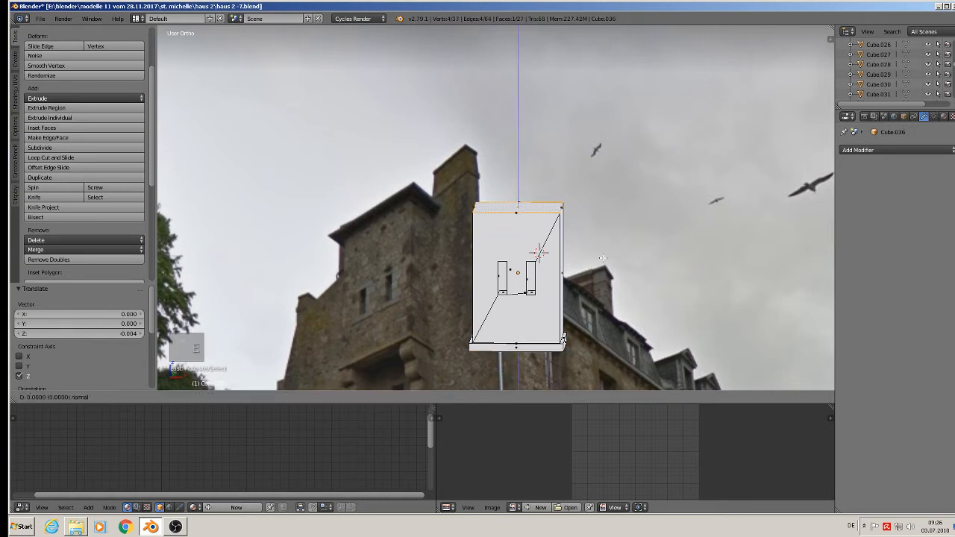
key("s")
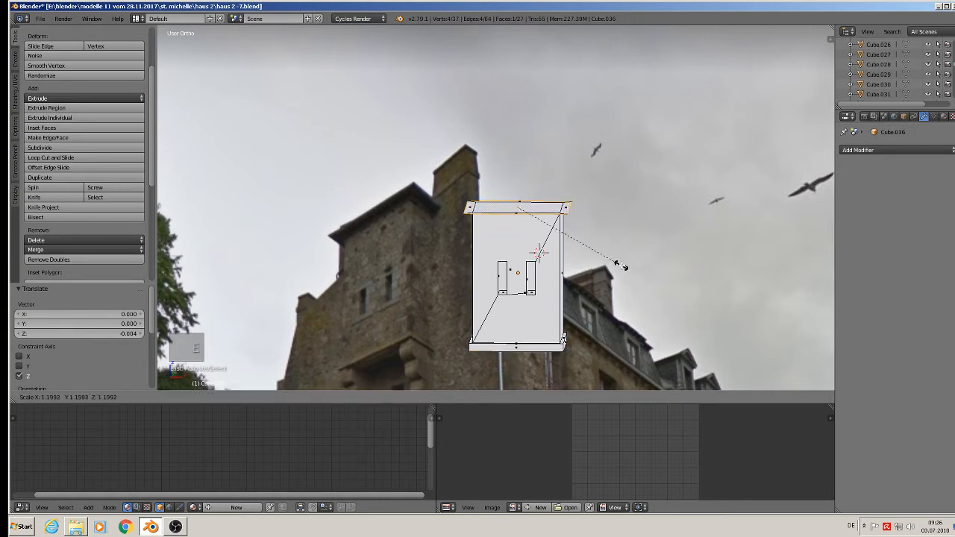
right_click(617, 264)
Extrude the widened top face 0.016 up along Z for the roof and deselect the whole mesh.
key("e")
right_click(524, 170)
left_click_drag(525, 170, 527, 149)
scroll(501, 207, "down", 3)
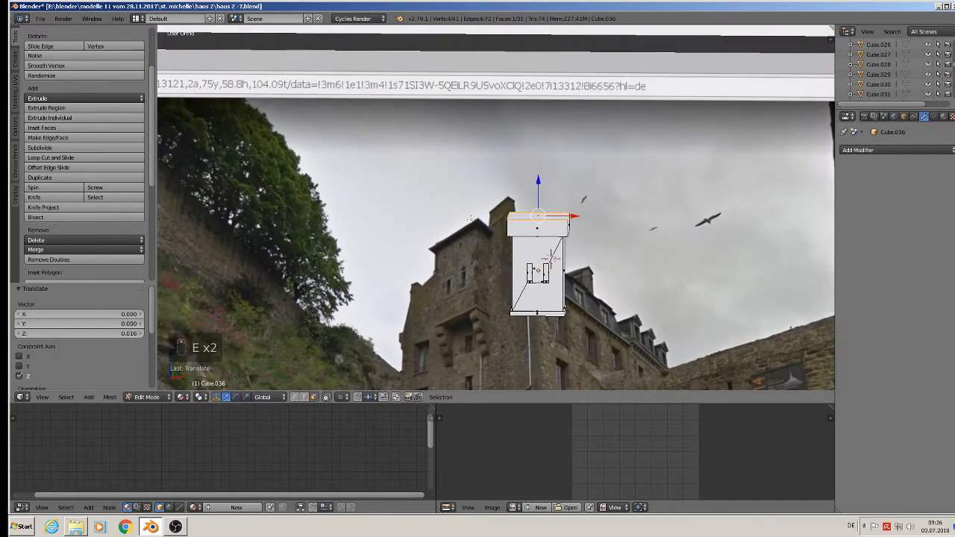
scroll(472, 220, "down", 5)
key("a")
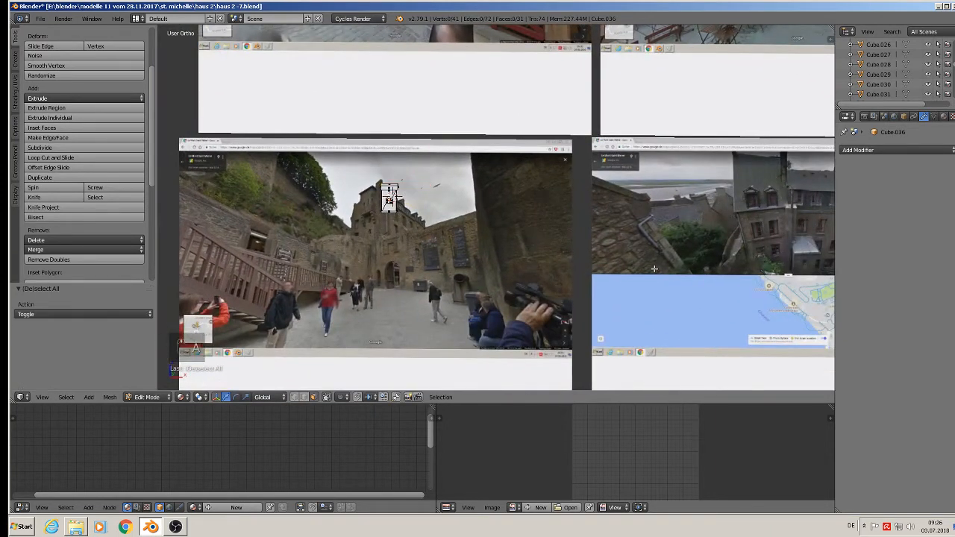
scroll(655, 268, "down", 4)
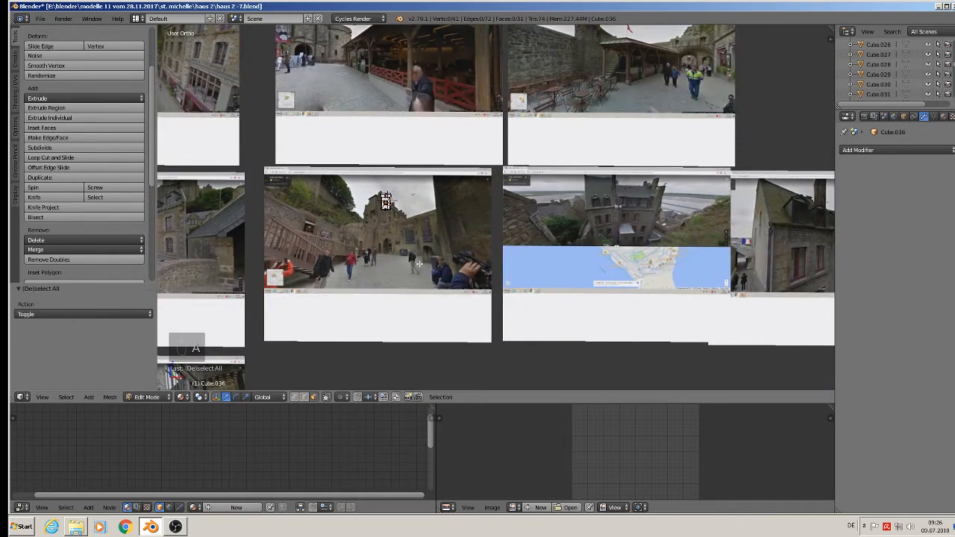
middle_click_drag(419, 263, 772, 212, "shift")
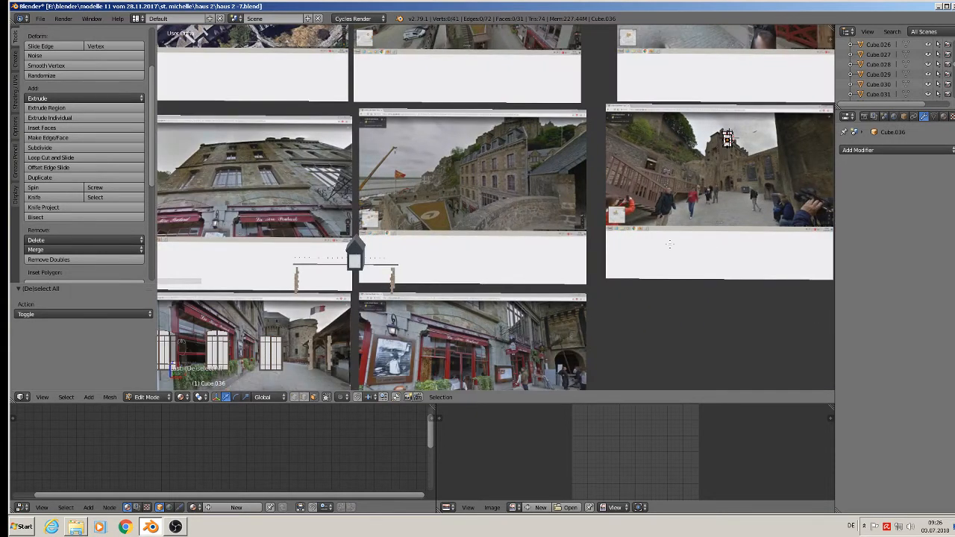
scroll(663, 245, "down", 3)
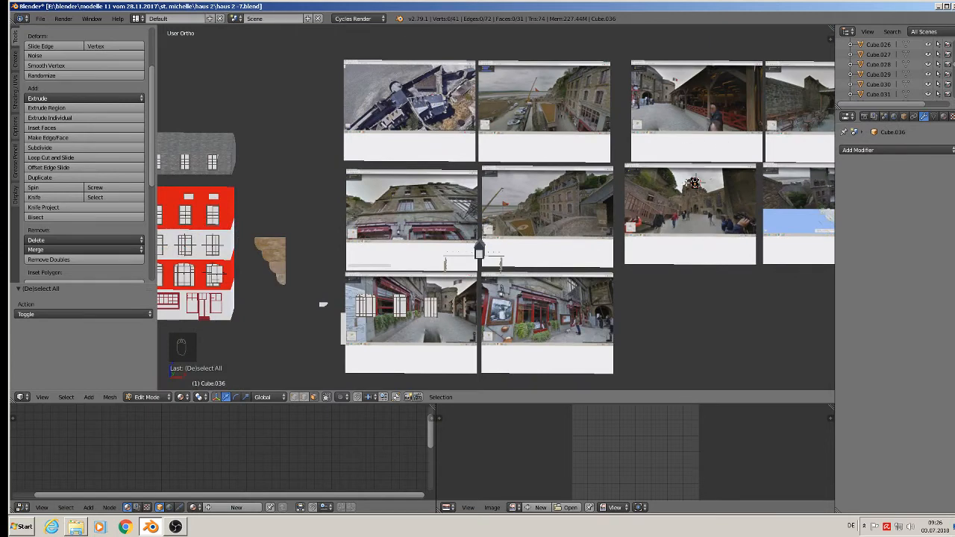
scroll(732, 231, "up", 10)
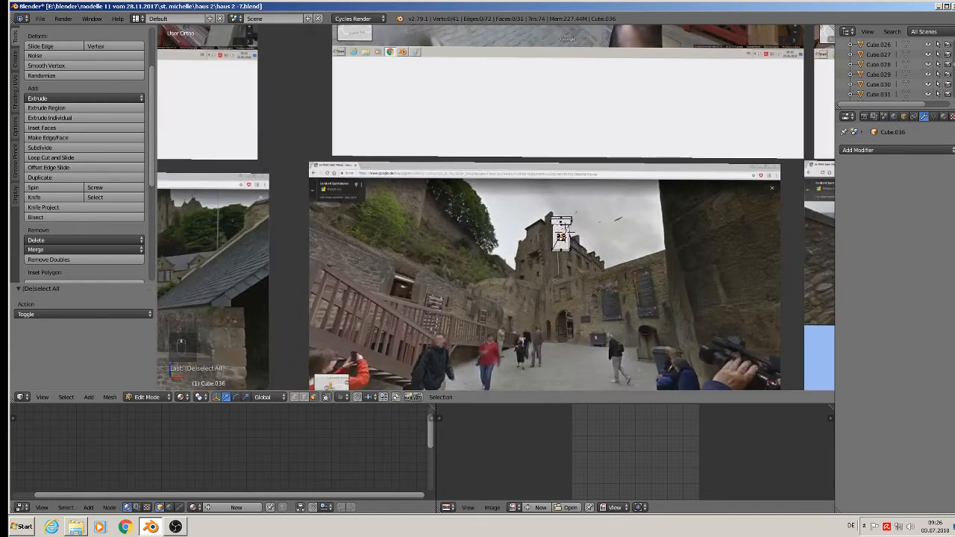
Examine the Mont-Saint-Michel reference photos and compare them with the house model and its separate parts.
scroll(522, 222, "down", 6)
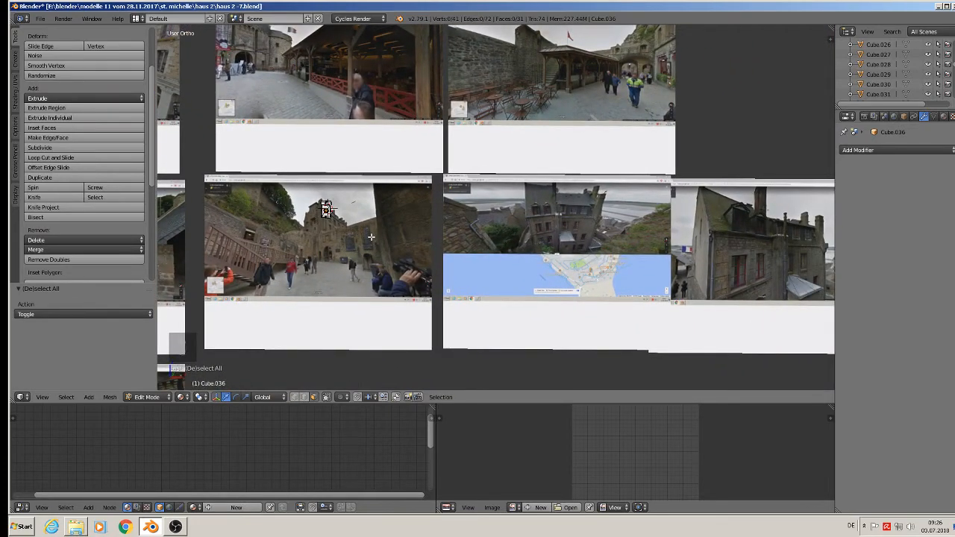
middle_click_drag(371, 238, 859, 290, "shift")
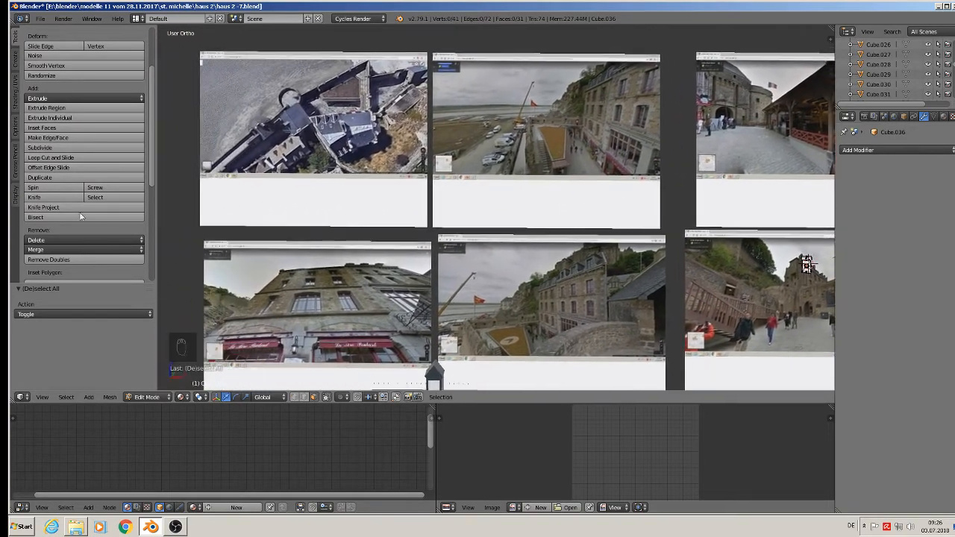
scroll(287, 133, "up", 2)
scroll(447, 131, "up", 5)
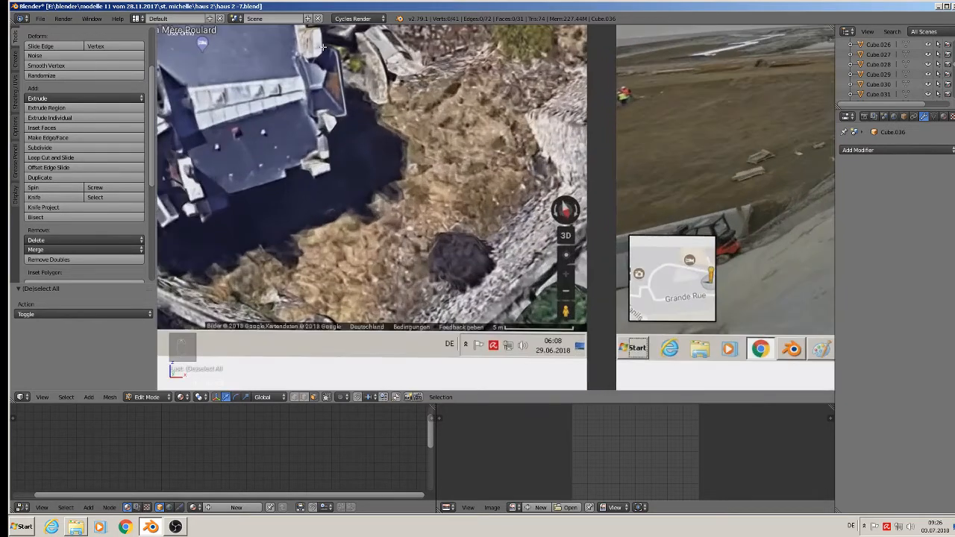
scroll(347, 110, "down", 8)
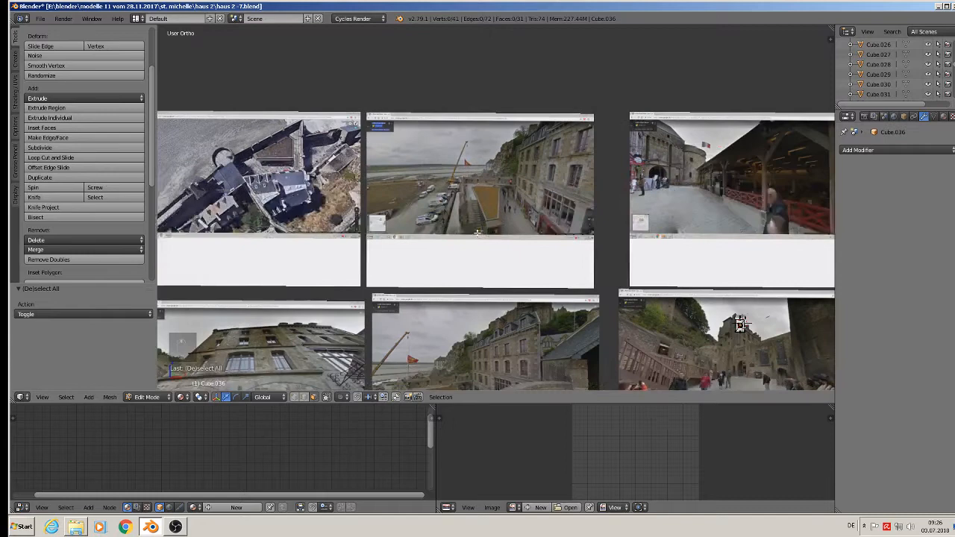
middle_click_drag(478, 233, 1, 196, "shift")
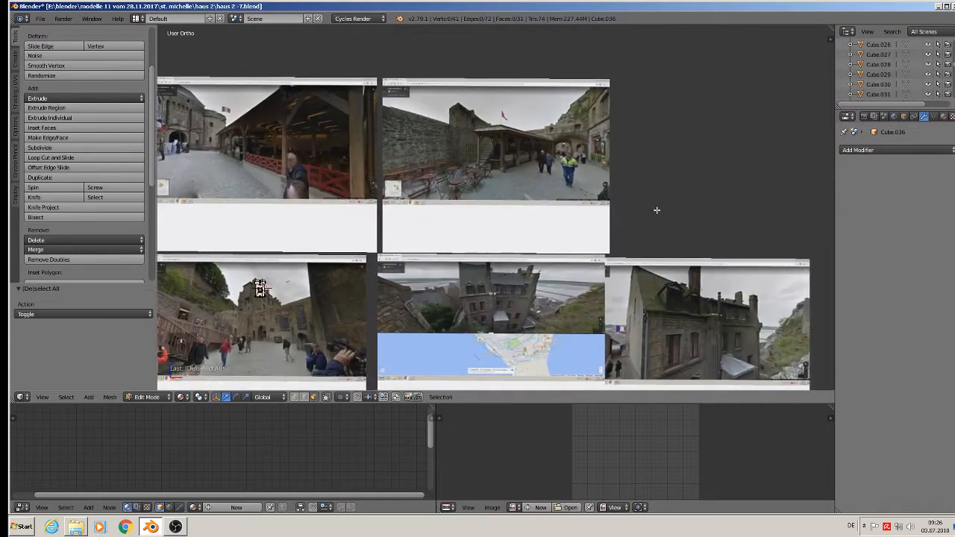
scroll(596, 266, "down", 2)
middle_click_drag(580, 298, 565, 217, "shift")
scroll(392, 237, "down", 1)
scroll(391, 241, "down", 5)
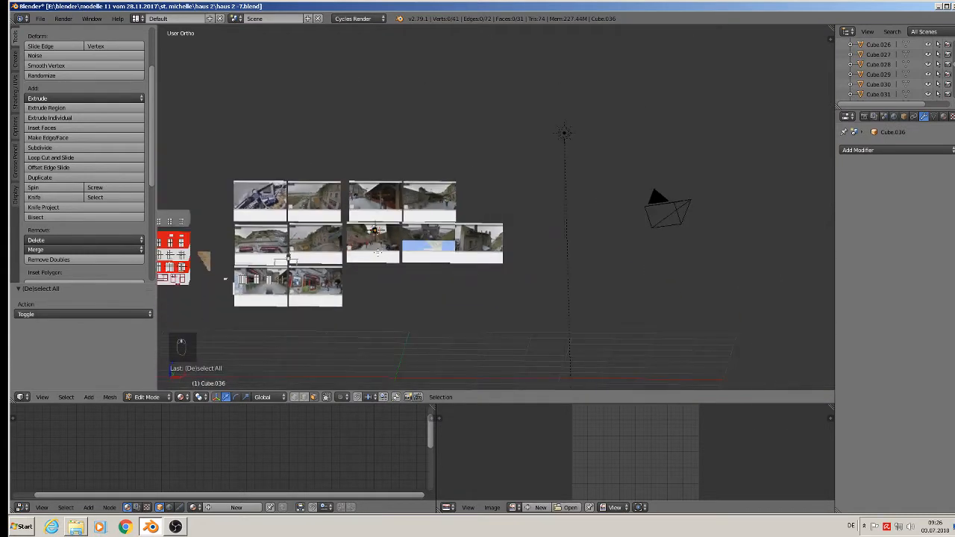
middle_click_drag(172, 240, 394, 221, "shift")
scroll(394, 221, "up", 4)
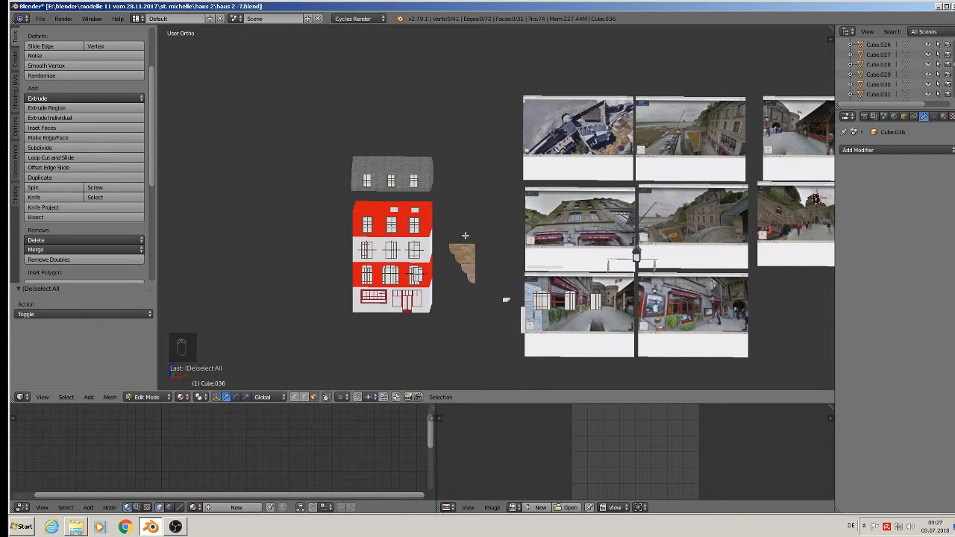
middle_click_drag(747, 243, 667, 223, "shift")
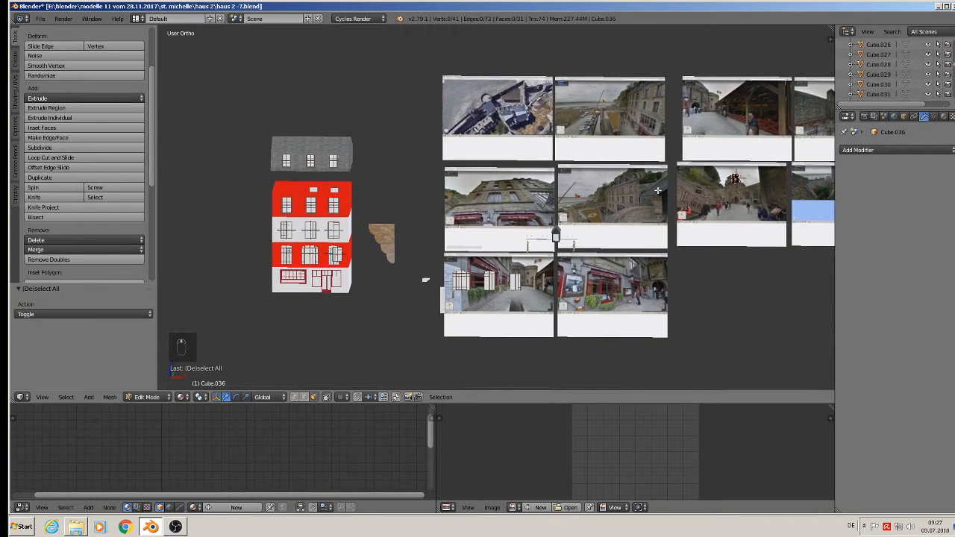
scroll(658, 190, "up", 4)
middle_click_drag(666, 184, 798, 224)
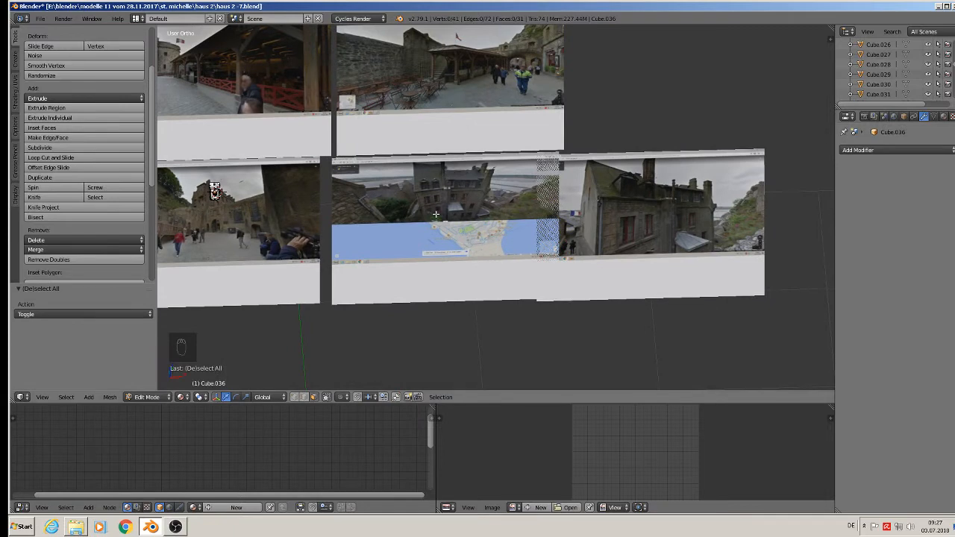
mouse_move(459, 201)
middle_mouse_down()
mouse_move(347, 213)
mouse_move(451, 201)
middle_mouse_up()
Add a single centred loop cut running front to back through the tower's roof block.
scroll(305, 134, "up", 6)
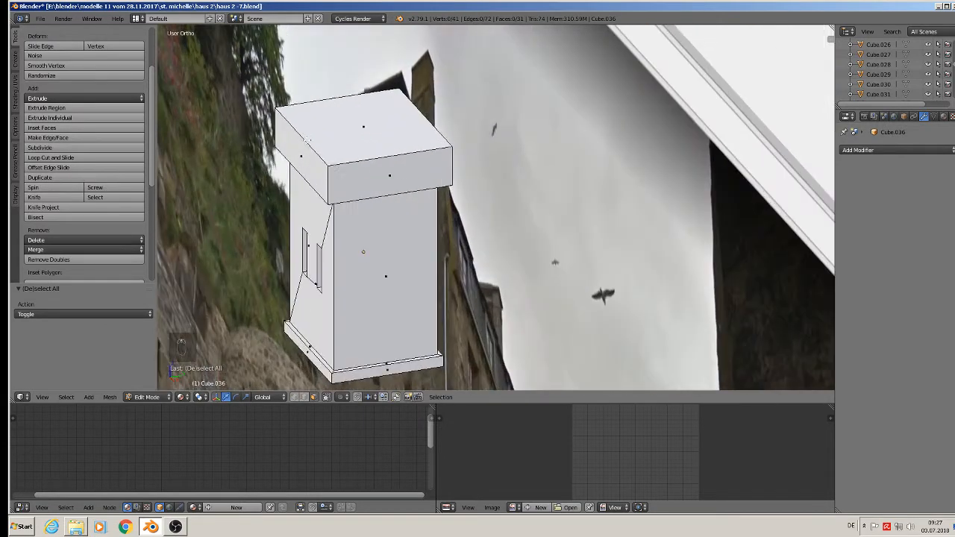
middle_click_drag(307, 140, 408, 154)
scroll(406, 154, "up", 2)
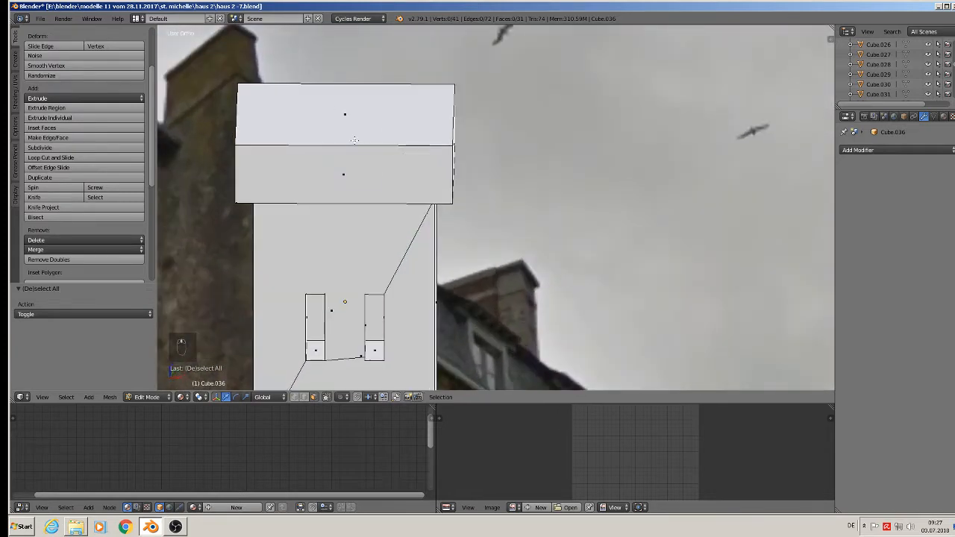
key("ctrl+r")
left_click(343, 134)
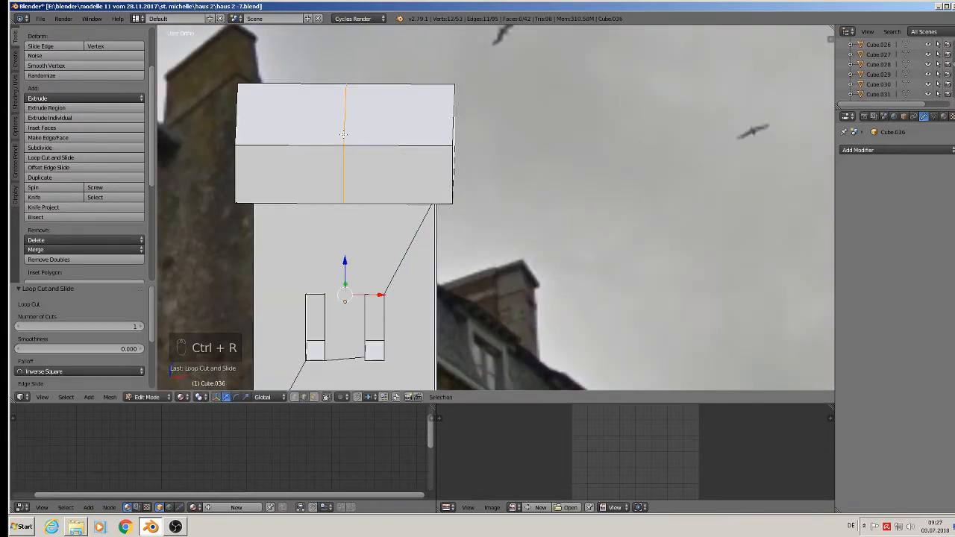
Knife a diagonal cut across the roof's top face from the centre edge's rear end to the front right corner.
middle_click_drag(344, 134, 341, 191)
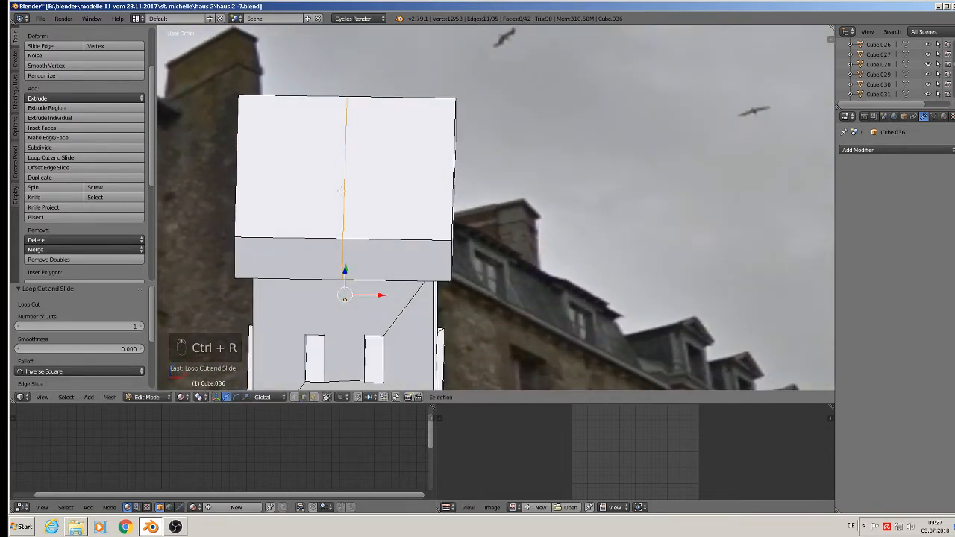
left_click(35, 197)
left_click(347, 103)
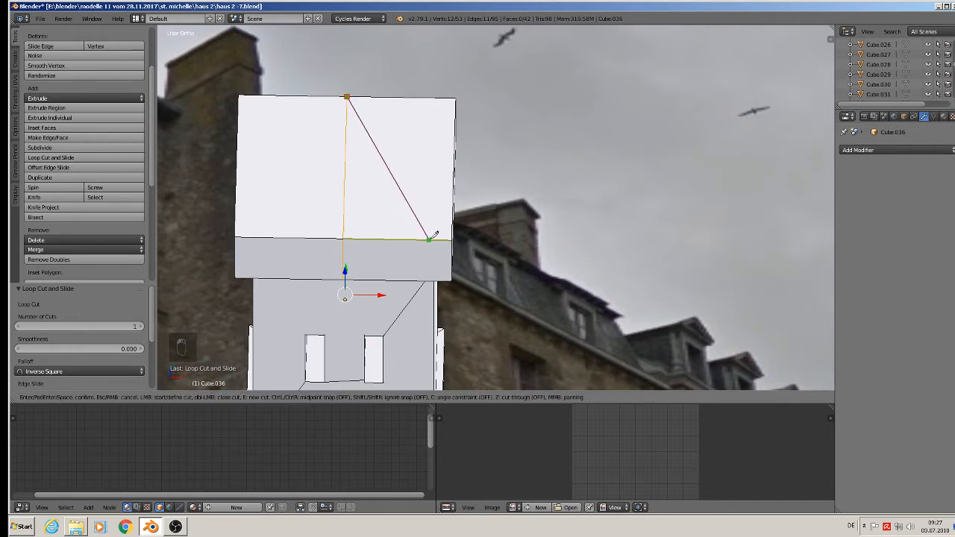
left_click(452, 240)
key("Return")
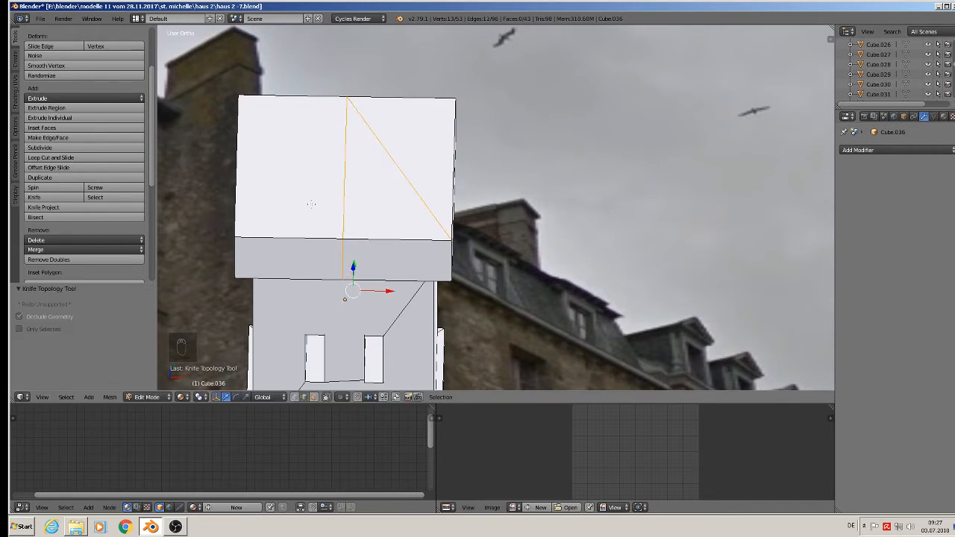
left_click(35, 197)
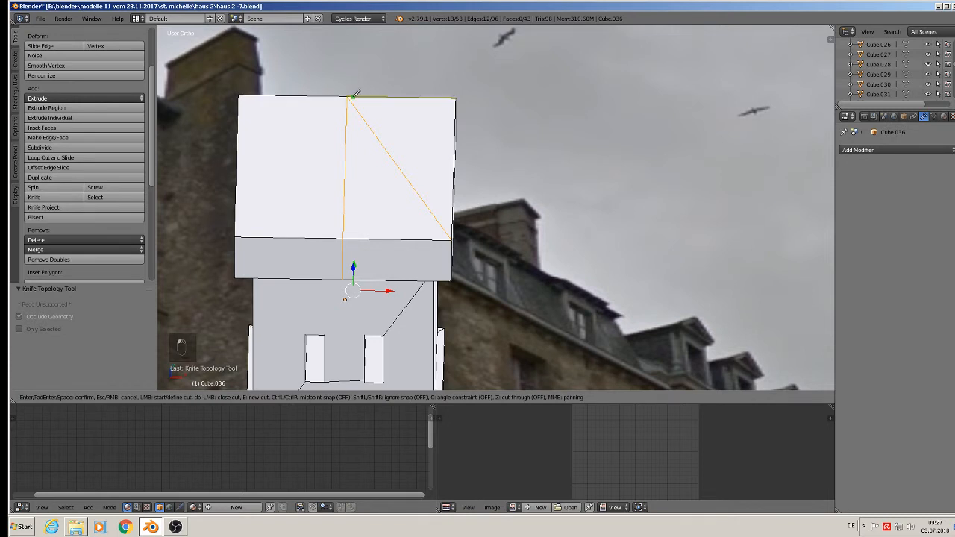
left_click(347, 97)
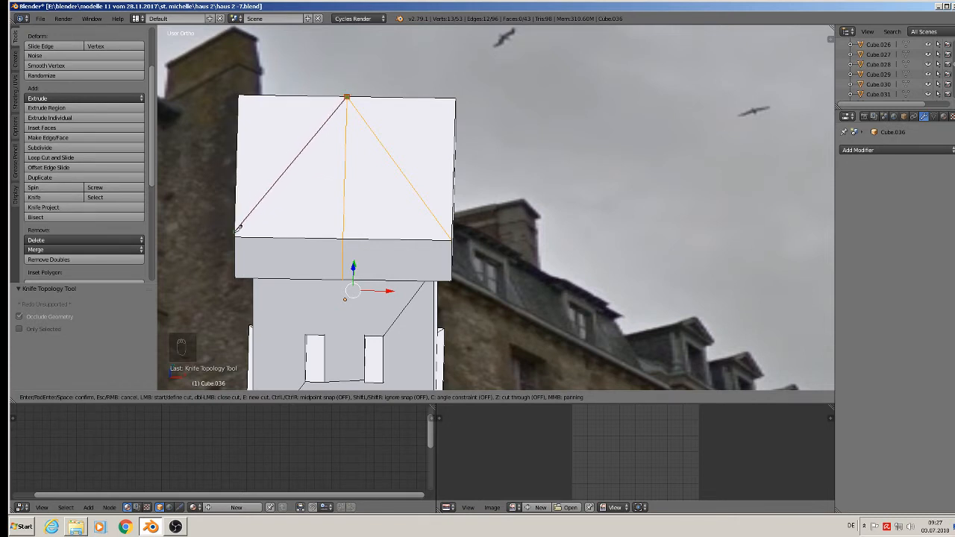
key("Escape")
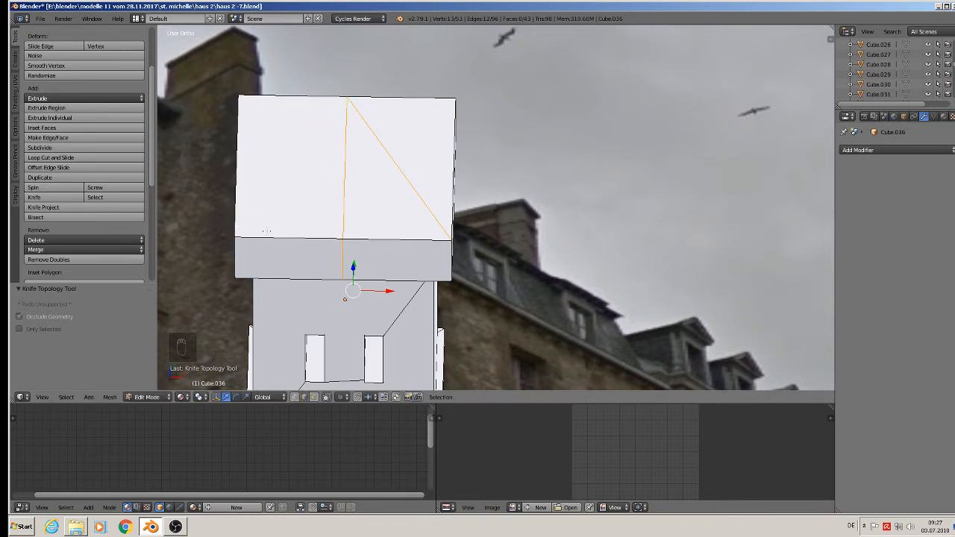
Knife a matching diagonal from the centre edge's rear end to the roof's front left corner.
left_click(34, 197)
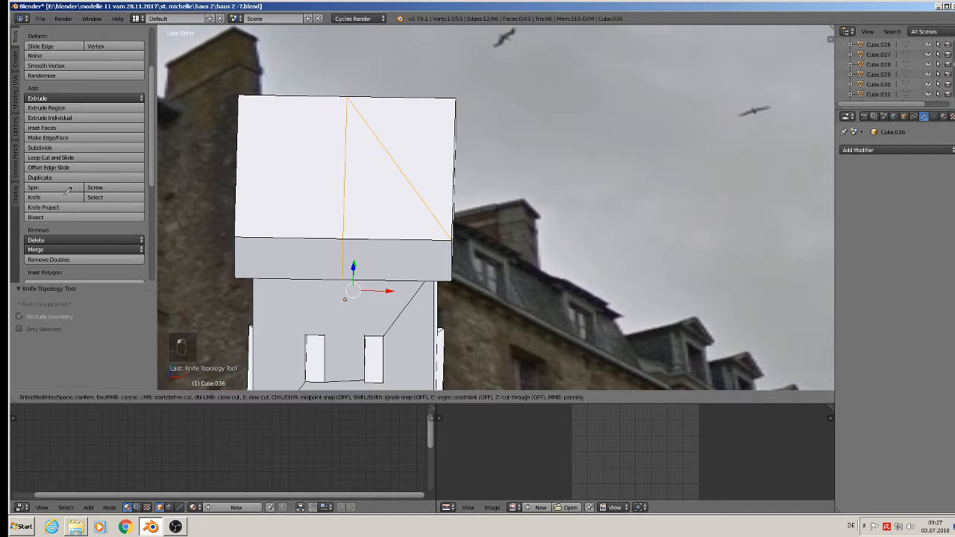
left_click(348, 99)
left_click(236, 236)
key("Return")
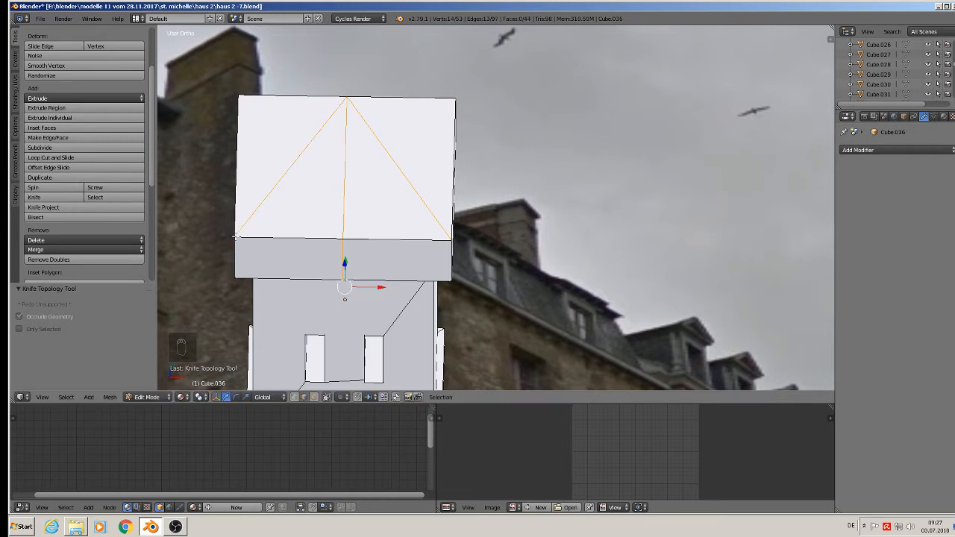
Move the front and side edges of the roof's top -0.014 along Z to slope the roof, and return to Object Mode.
right_click(246, 241)
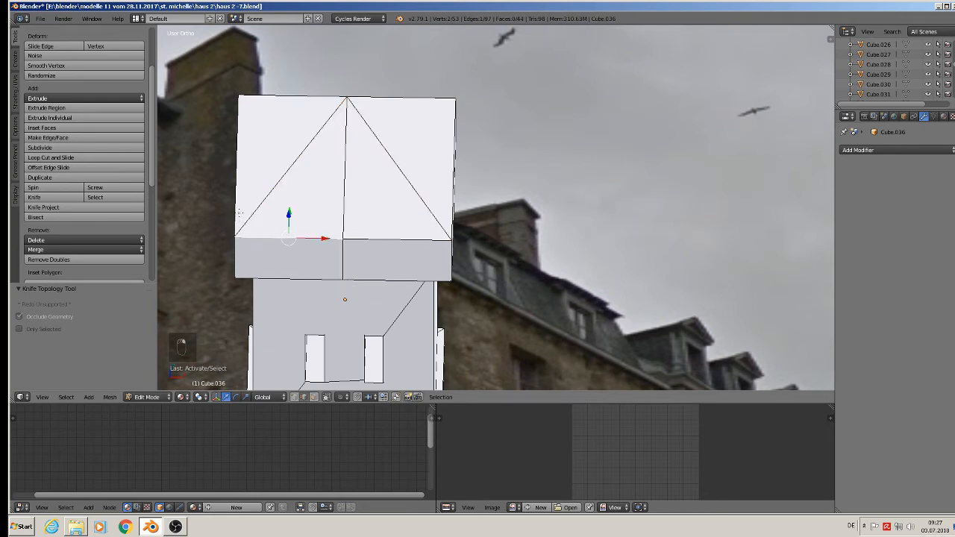
right_click(240, 150, "alt")
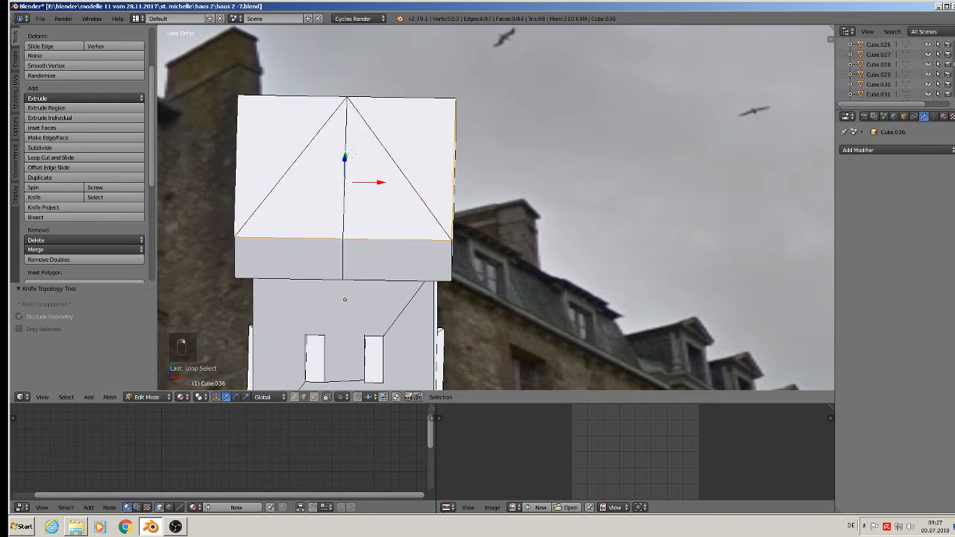
middle_click_drag(349, 171, 316, 147)
left_click_drag(345, 149, 347, 198)
scroll(346, 198, "down", 5)
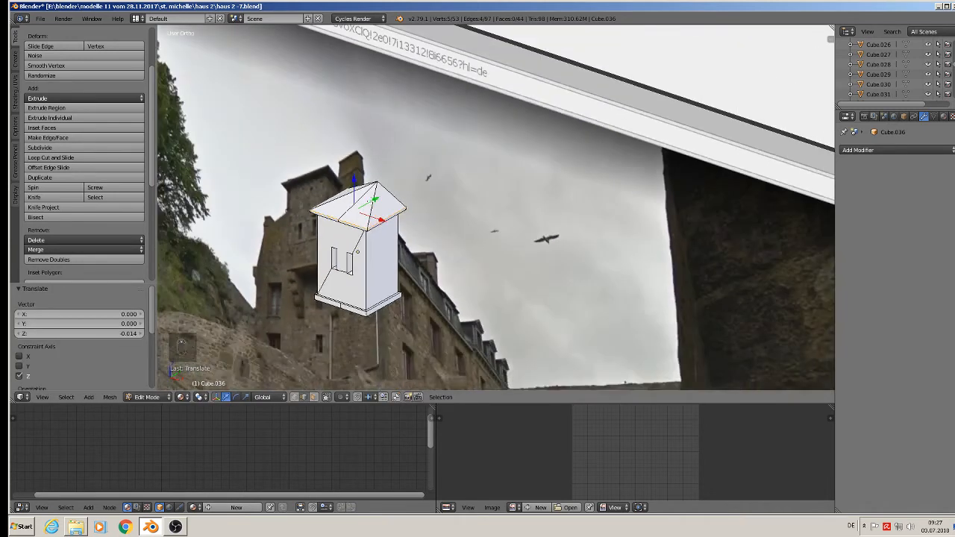
key("Tab")
middle_click_drag(403, 239, 416, 205)
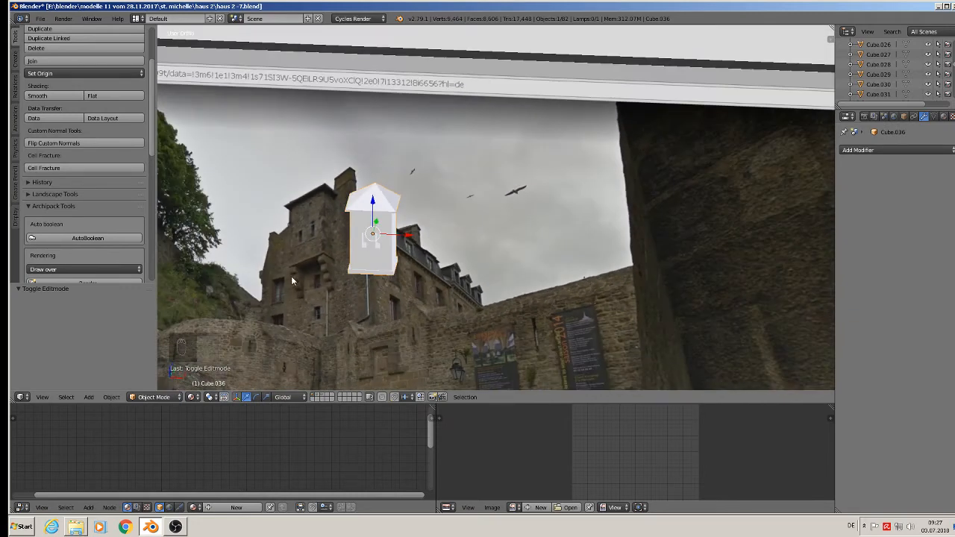
Move the tower -3.486 along X away from its reference photo and scale it up by 4.12.
scroll(333, 277, "down", 7)
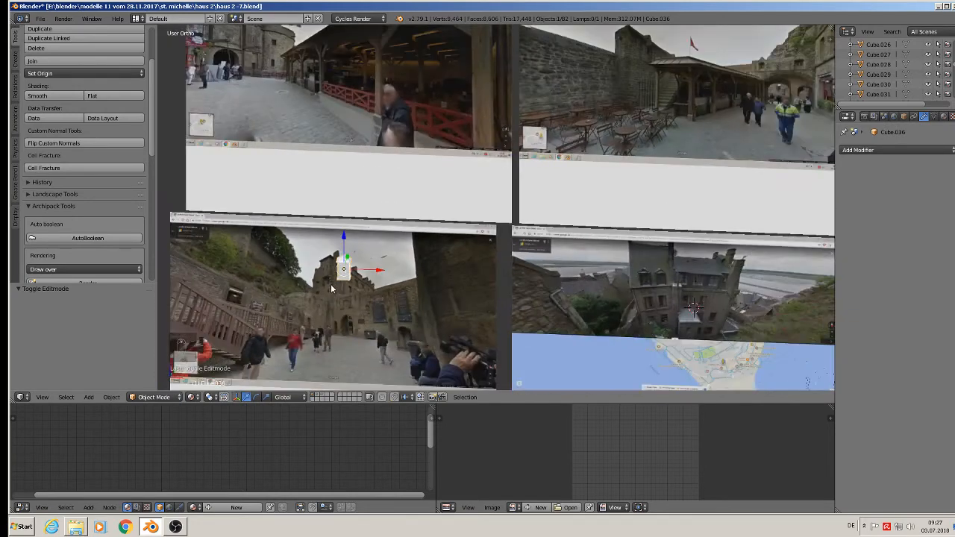
middle_click_drag(332, 290, 608, 247, "shift")
scroll(608, 251, "down", 4)
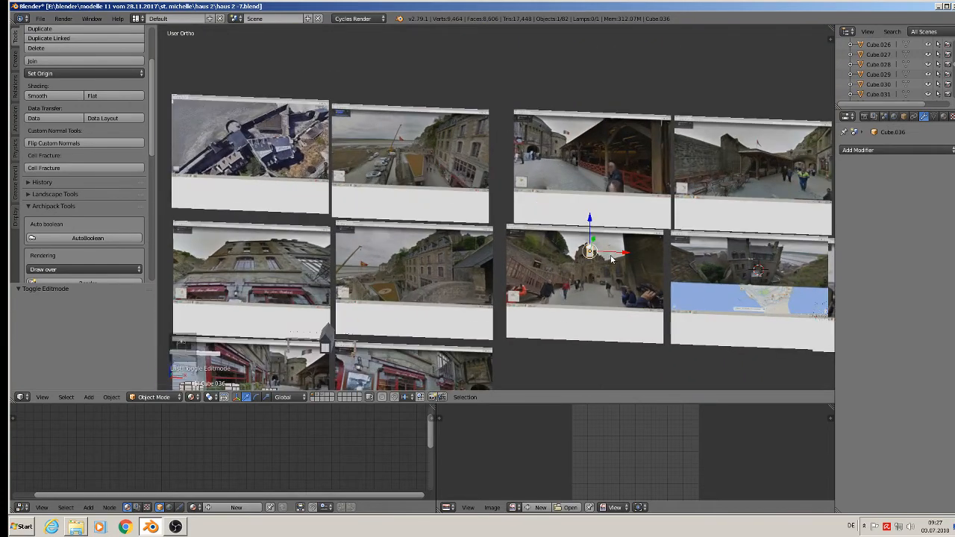
left_click_drag(615, 253, 191, 205)
middle_click_drag(191, 205, 587, 182, "shift")
scroll(589, 181, "up", 2)
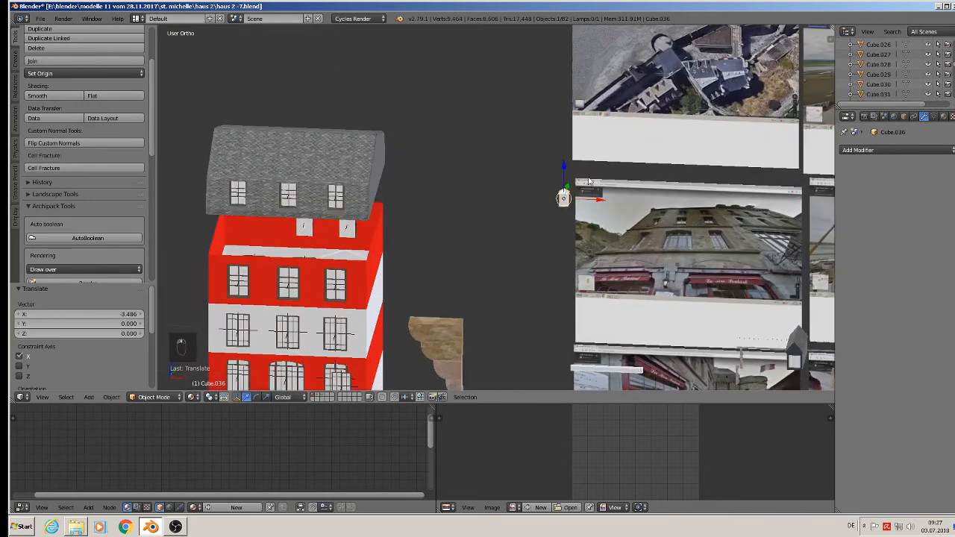
key("s")
left_click(688, 253)
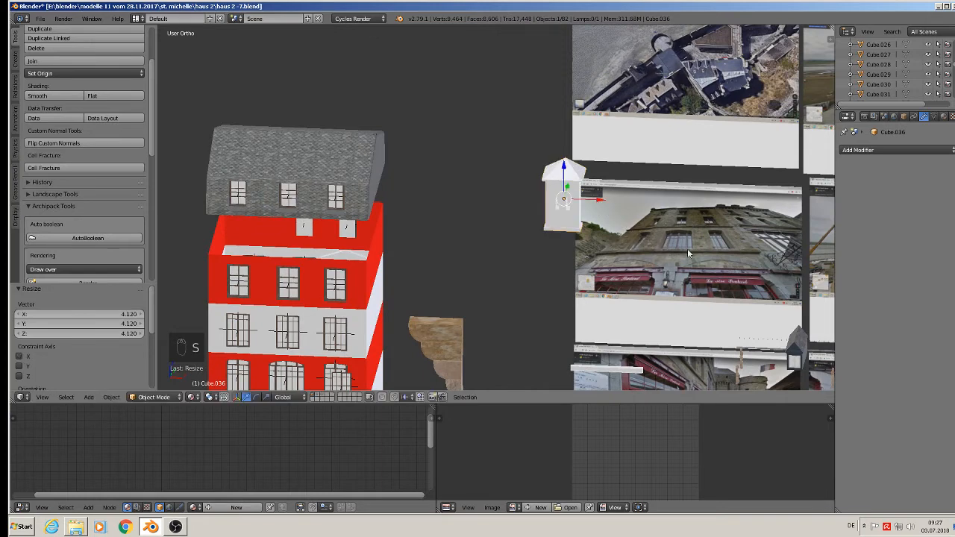
Move the tower -0.698 along X and -0.904 along Y to place it close to the red and white house.
left_click_drag(606, 196, 471, 178)
middle_click_drag(471, 177, 437, 200)
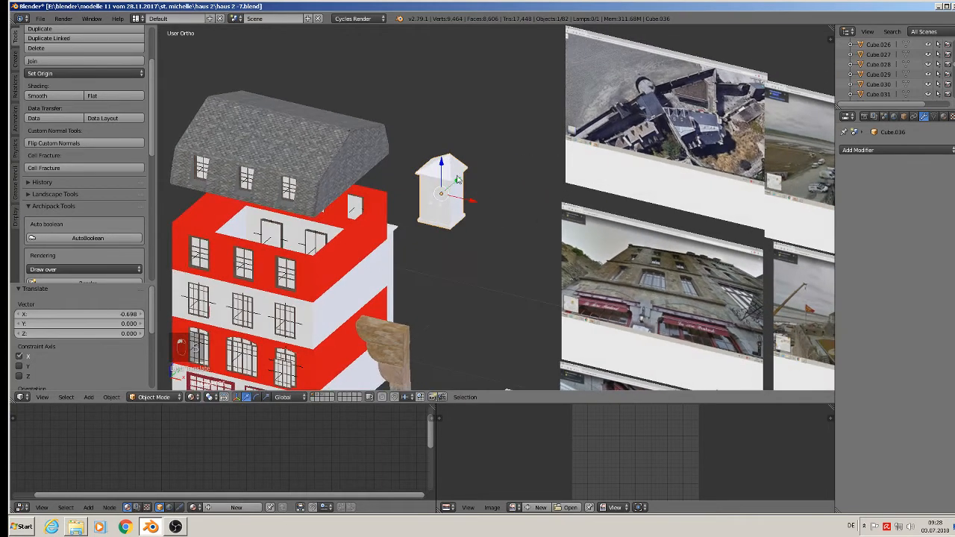
left_click_drag(436, 200, 386, 228)
middle_click_drag(415, 267, 399, 187)
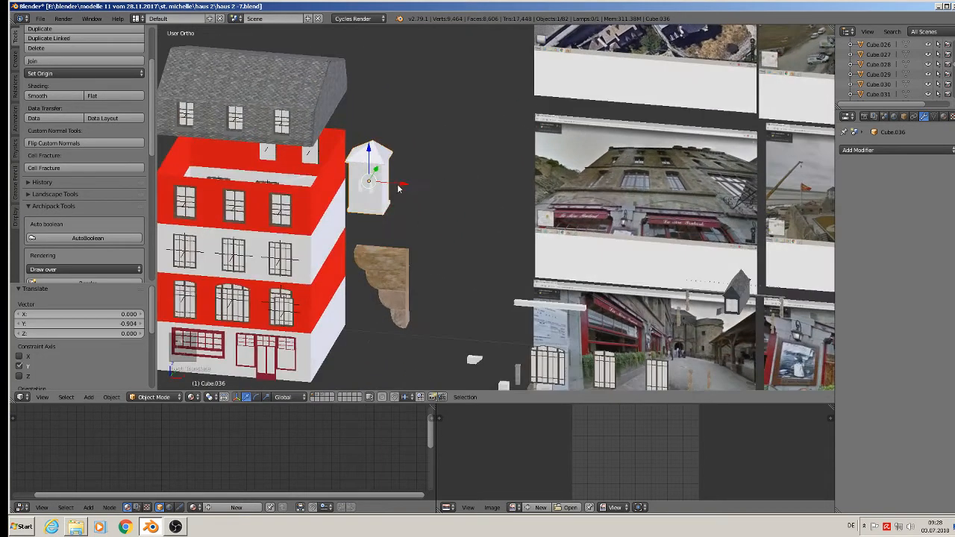
Shift the tower 0.189 along X, away from the house, and save the file.
left_click_drag(399, 186, 436, 203)
middle_click_drag(436, 203, 365, 124, "shift")
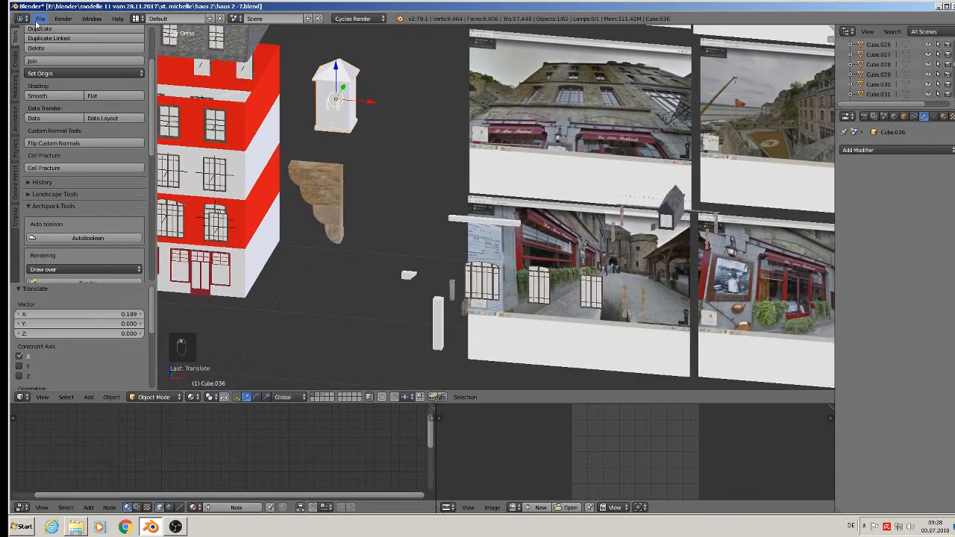
left_click(37, 19)
left_click(52, 95)
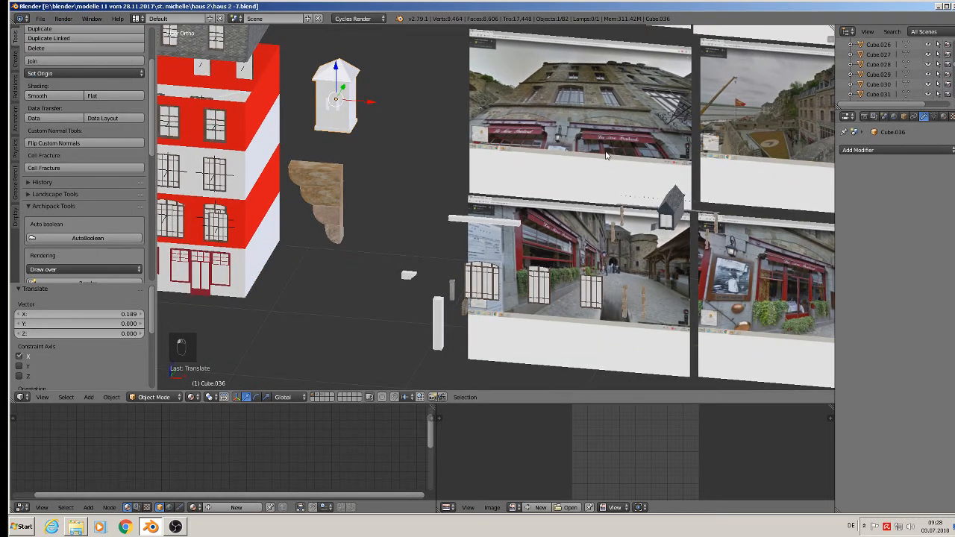
scroll(618, 155, "down", 2)
middle_click_drag(618, 154, 488, 101)
scroll(487, 101, "up", 2)
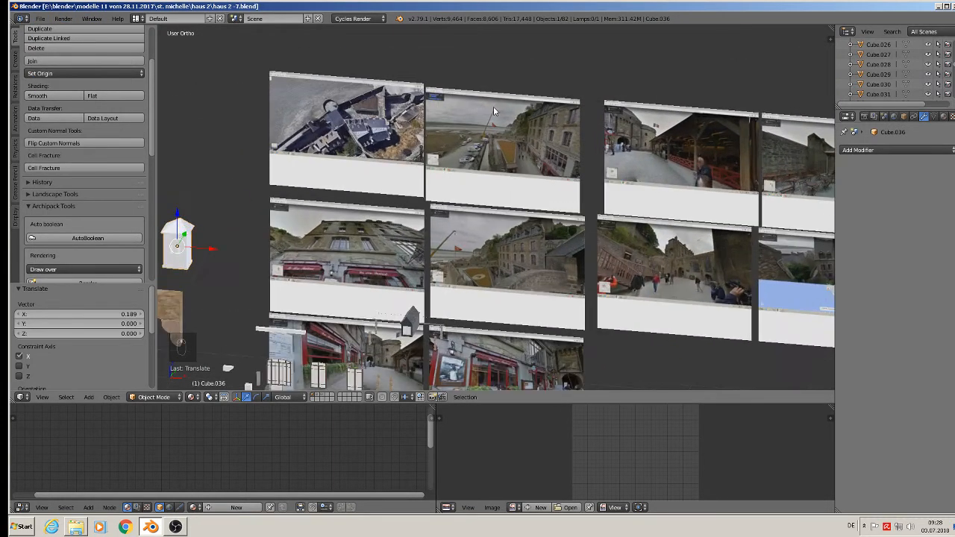
scroll(493, 106, "up", 2)
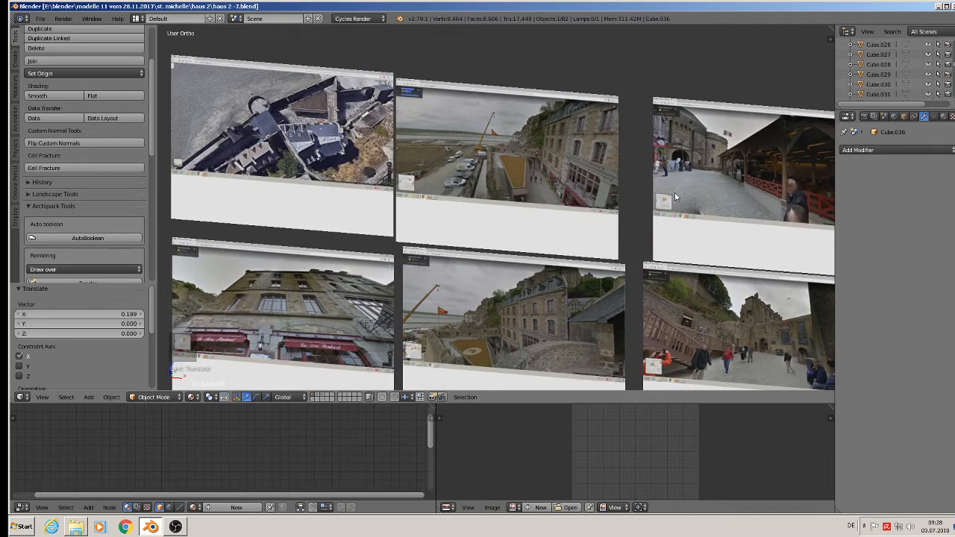
key("KP_1")
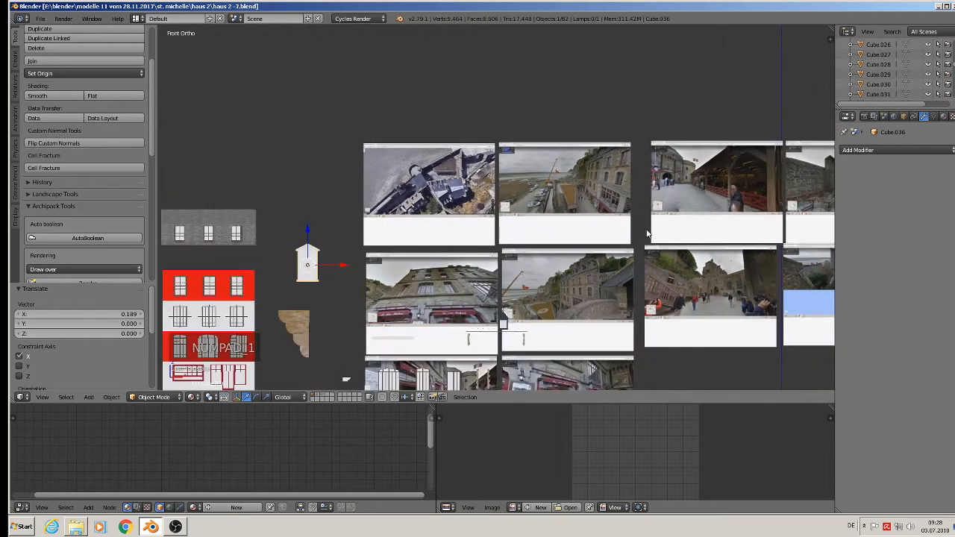
Examine the courtyard street-view photo for the windows on the tall house's end wall and compare them with the modelled house.
middle_click_drag(681, 212, 342, 199, "shift")
scroll(468, 193, "up", 1)
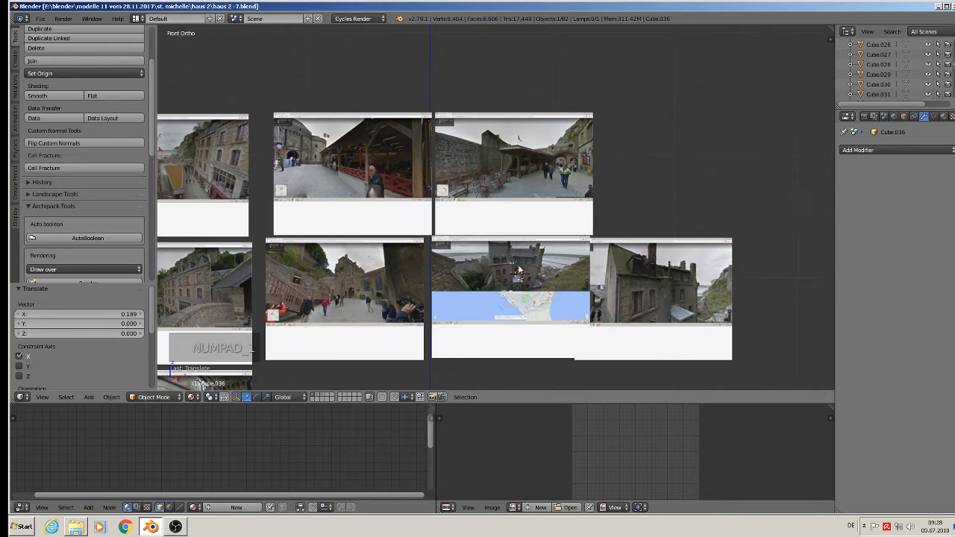
scroll(520, 270, "up", 6)
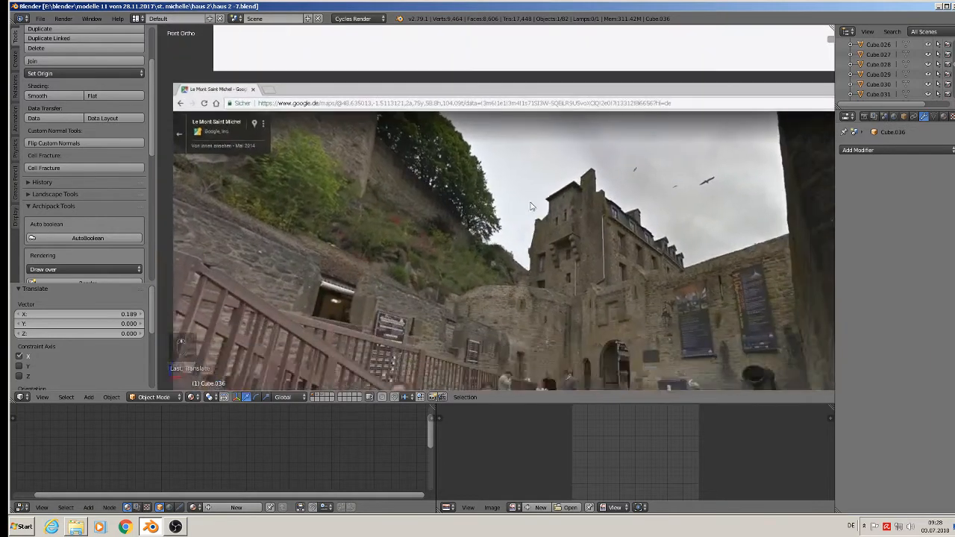
scroll(532, 206, "up", 3)
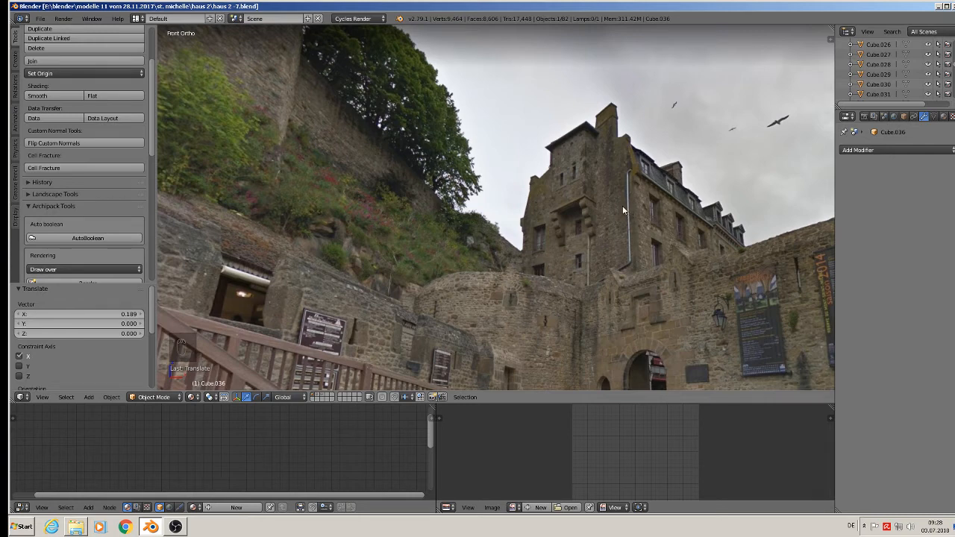
scroll(553, 241, "down", 4)
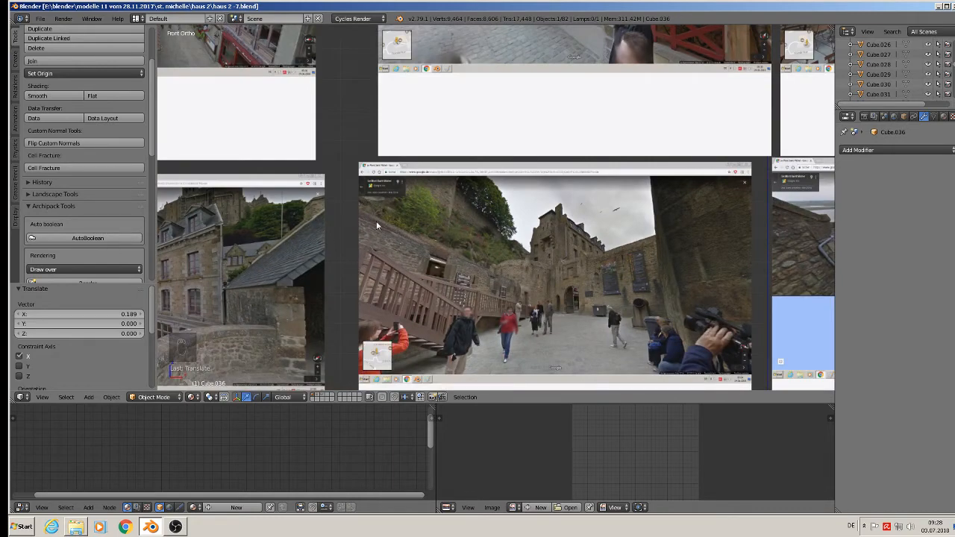
middle_click_drag(376, 221, 384, 171, "shift")
scroll(388, 176, "down", 3)
middle_click_drag(416, 218, 575, 206, "shift")
right_click(493, 184)
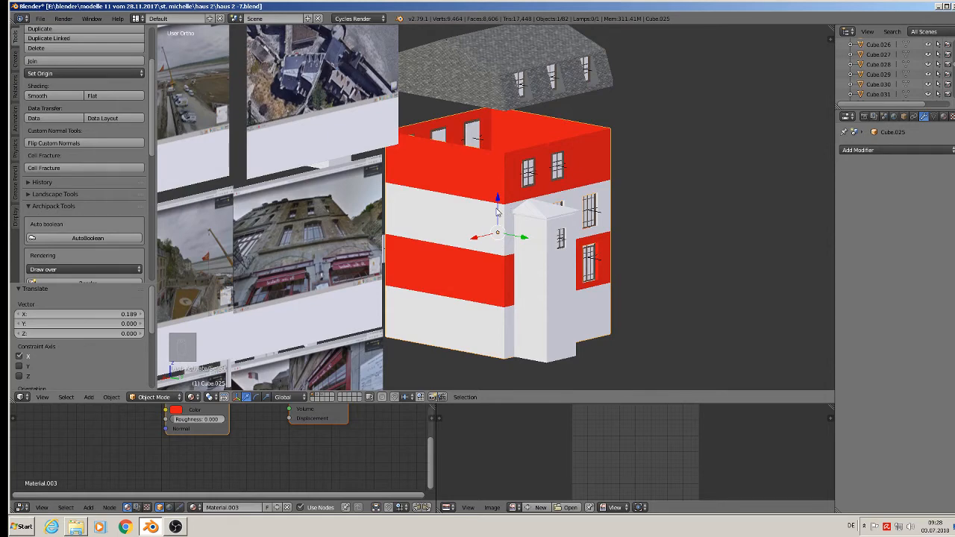
middle_click_drag(476, 211, 614, 199, "shift")
middle_click_drag(547, 146, 422, 176)
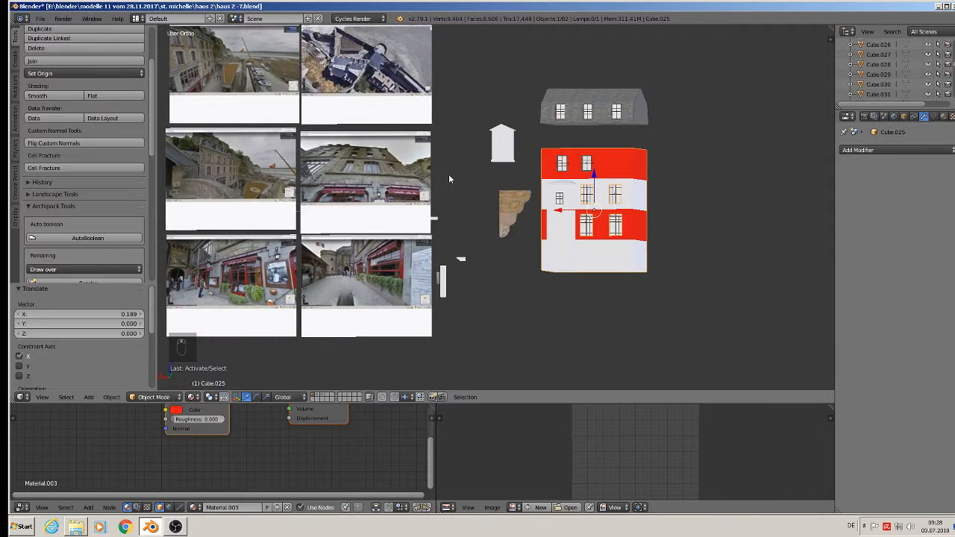
key("KP_1")
middle_click_drag(725, 197, 460, 130, "shift")
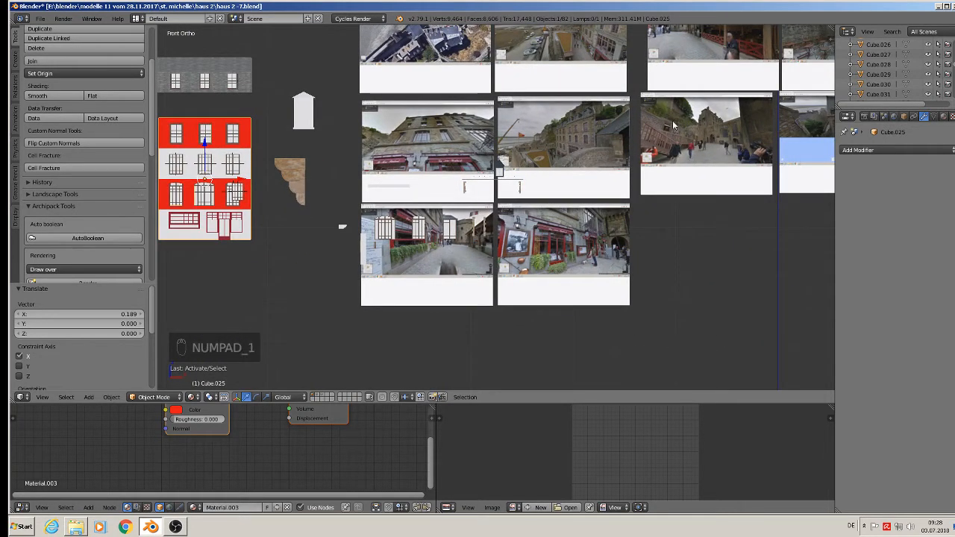
middle_click_drag(624, 122, 431, 230, "shift")
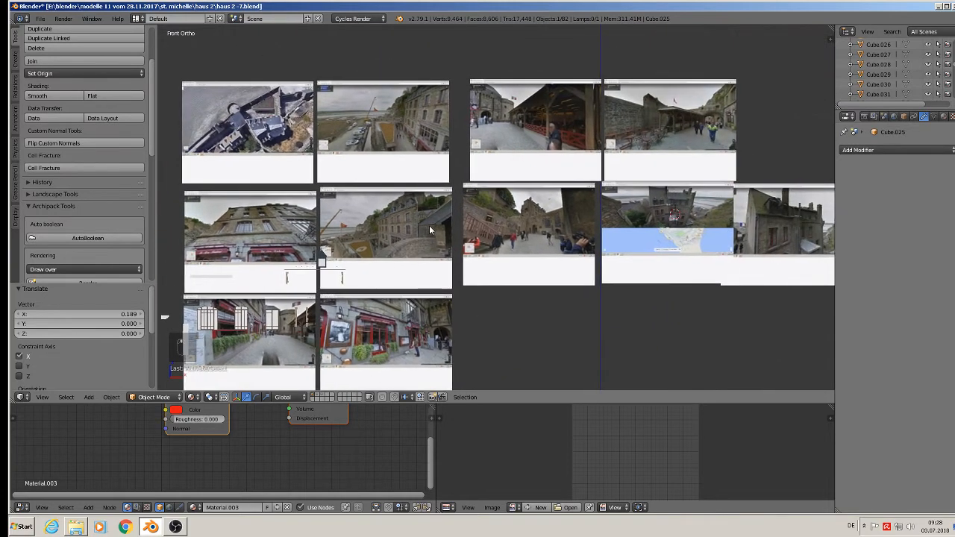
scroll(429, 226, "up", 8)
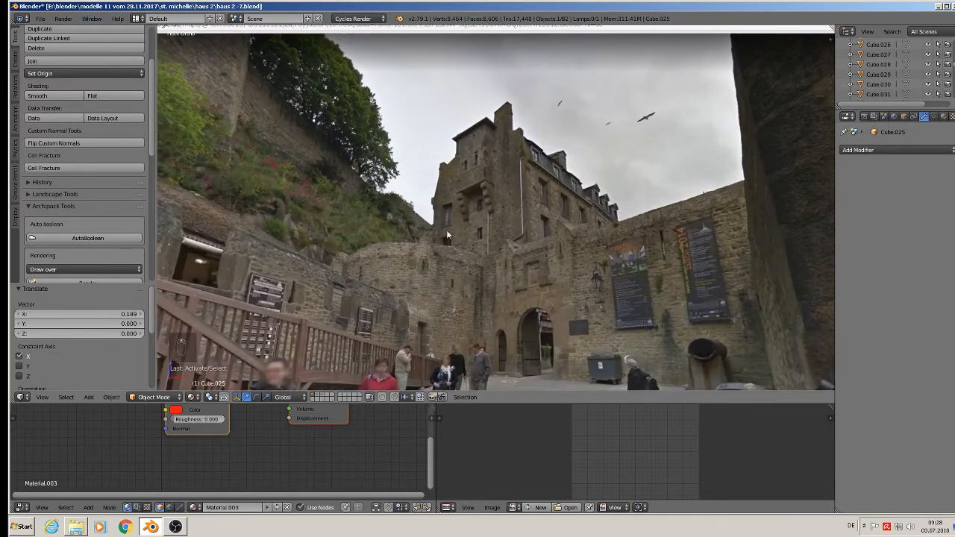
scroll(447, 237, "down", 4)
scroll(438, 235, "down", 6)
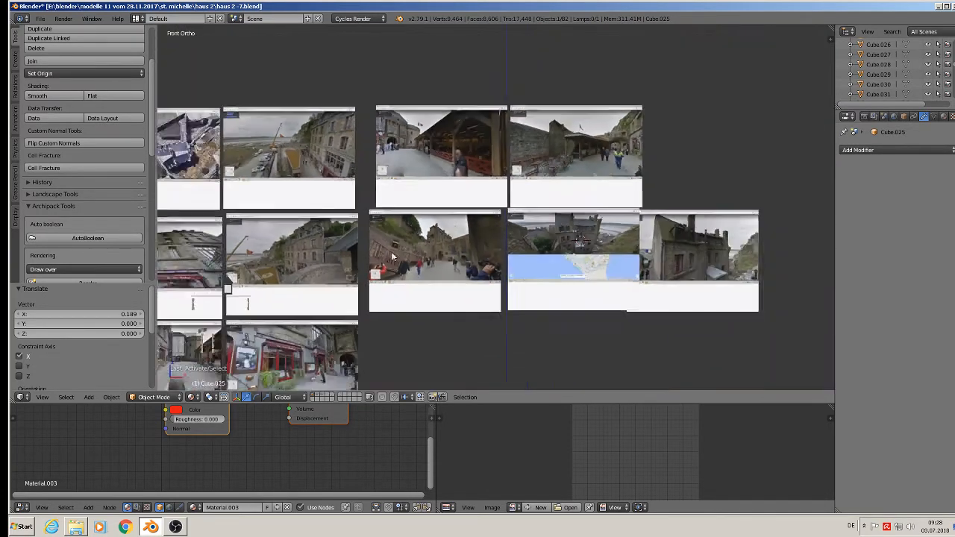
scroll(343, 254, "down", 5)
middle_click_drag(317, 244, 554, 214, "shift")
middle_click_drag(374, 215, 517, 227)
scroll(478, 234, "up", 2)
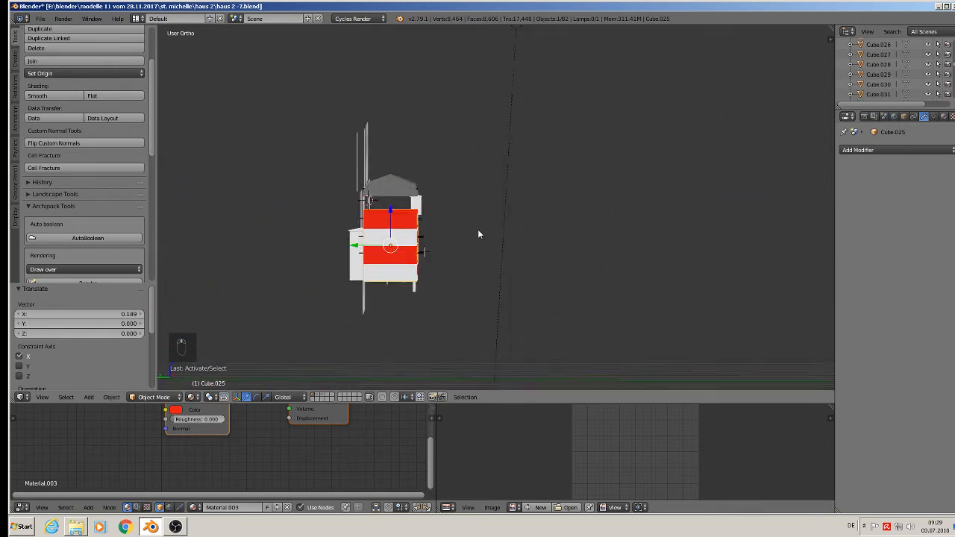
Duplicate a front window of the red top storey and move the copy -0.892 along X, out past the side wall.
scroll(448, 229, "up", 5)
middle_click_drag(385, 231, 385, 174)
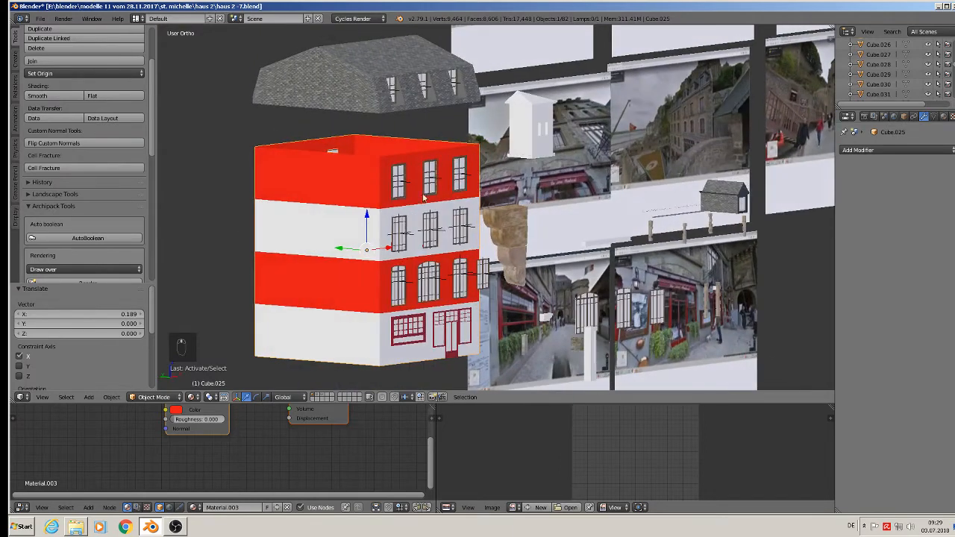
right_click(400, 181)
key("shift+d")
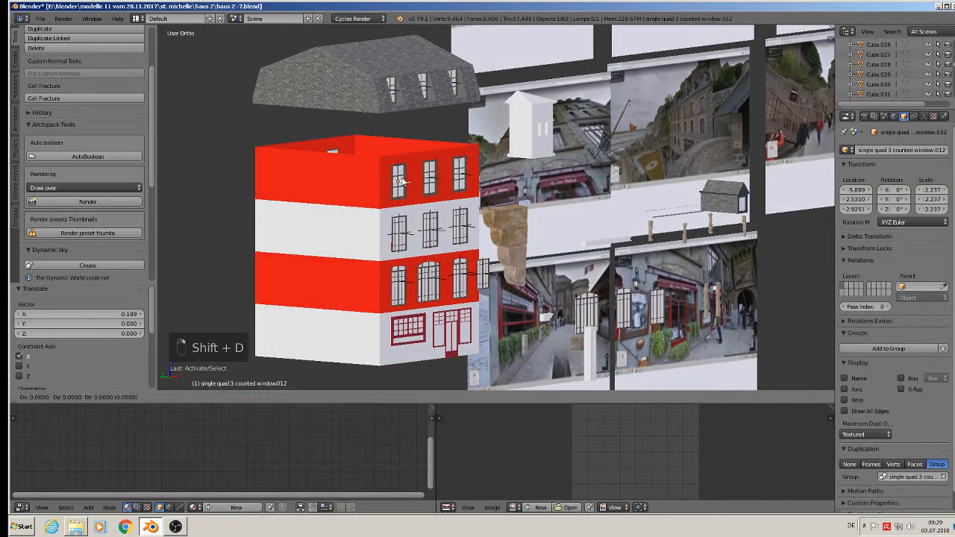
key("x")
left_click(320, 192)
middle_click_drag(319, 192, 403, 187)
Rotate the duplicated window 90° and a further 180° about Z so it faces outward from the side wall.
type("rz90")
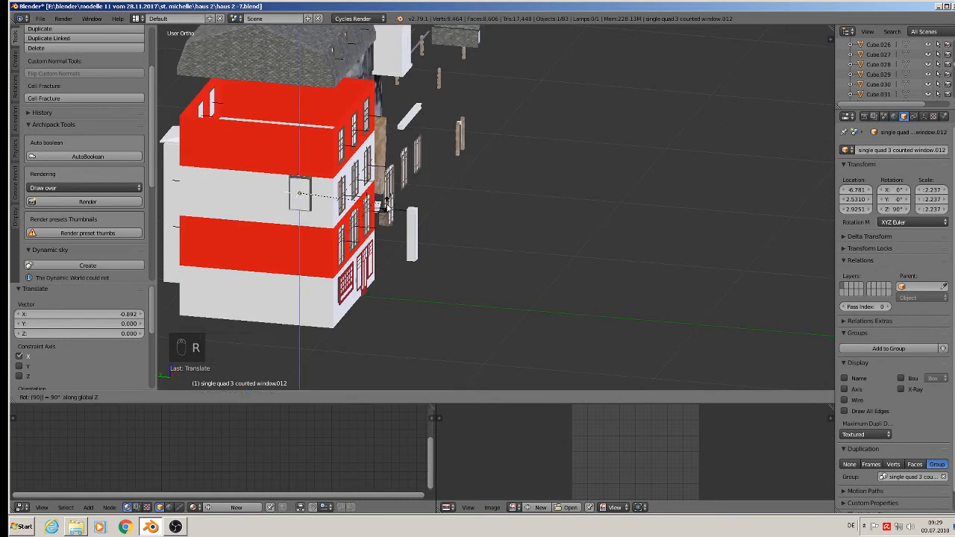
left_click(387, 209)
type("r")
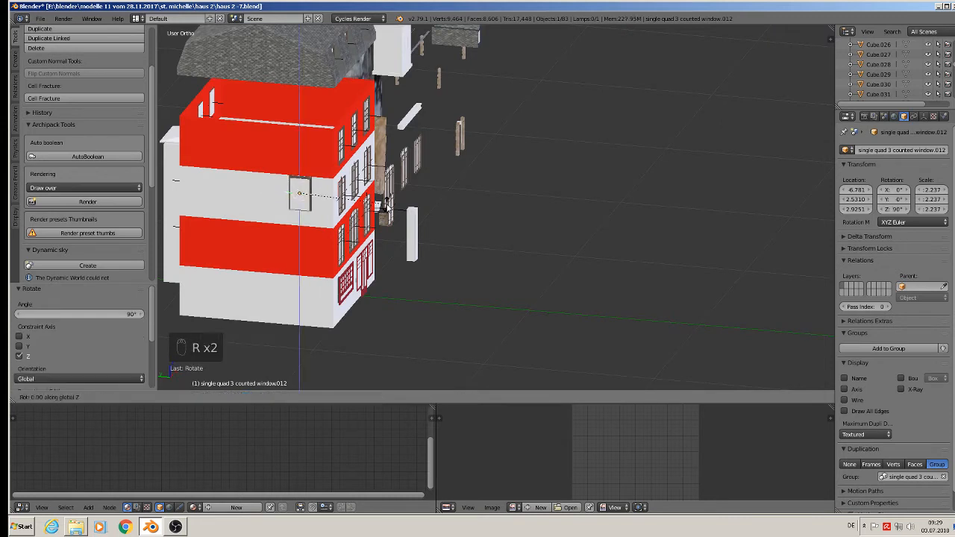
type("180")
key("Return")
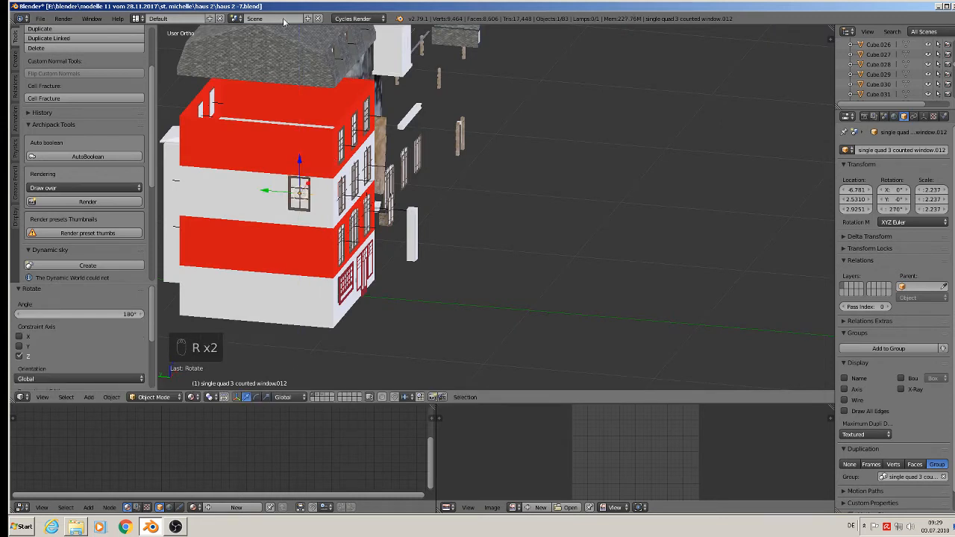
Move the window to X -6.098, Y 3.2113 on the red top storey's side wall and duplicate it onto the white storey below.
left_click_drag(279, 198, 192, 145)
middle_click_drag(194, 145, 394, 135)
key("shift+d")
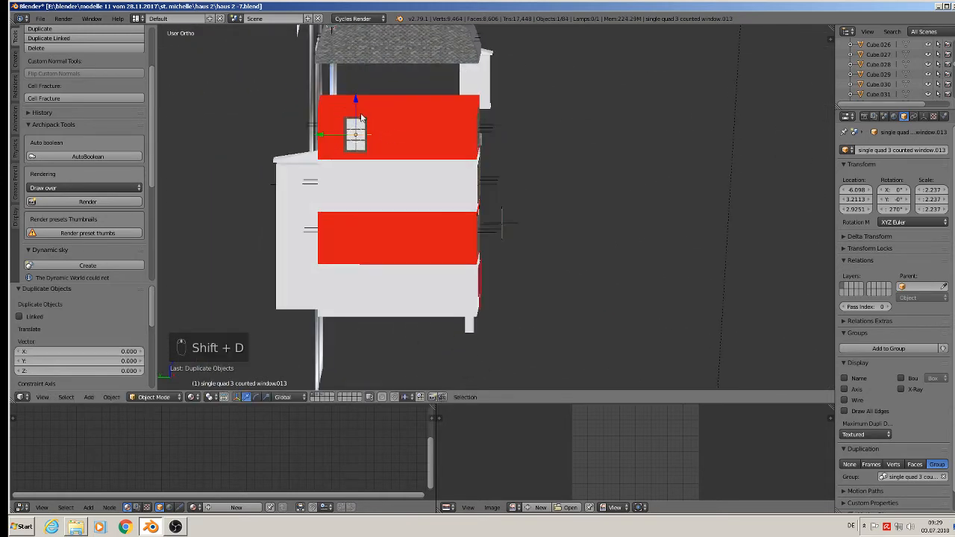
left_click(356, 163)
Cut two vertical edge loops into the house's side wall, one along each side of the two stacked windows.
middle_click_drag(378, 171, 498, 179)
scroll(373, 179, "up", 5)
right_click(559, 149)
key("Tab")
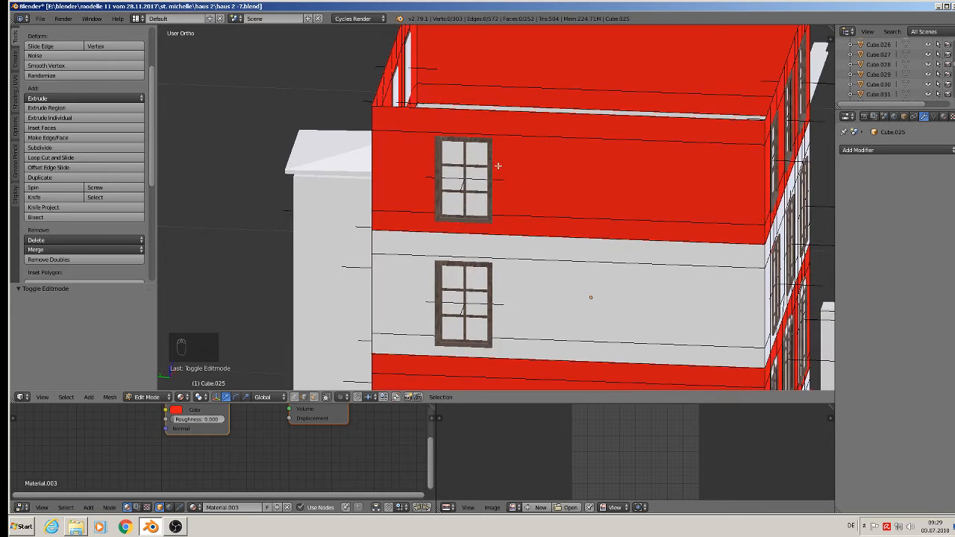
key("KP_3")
key("ctrl+KP_3")
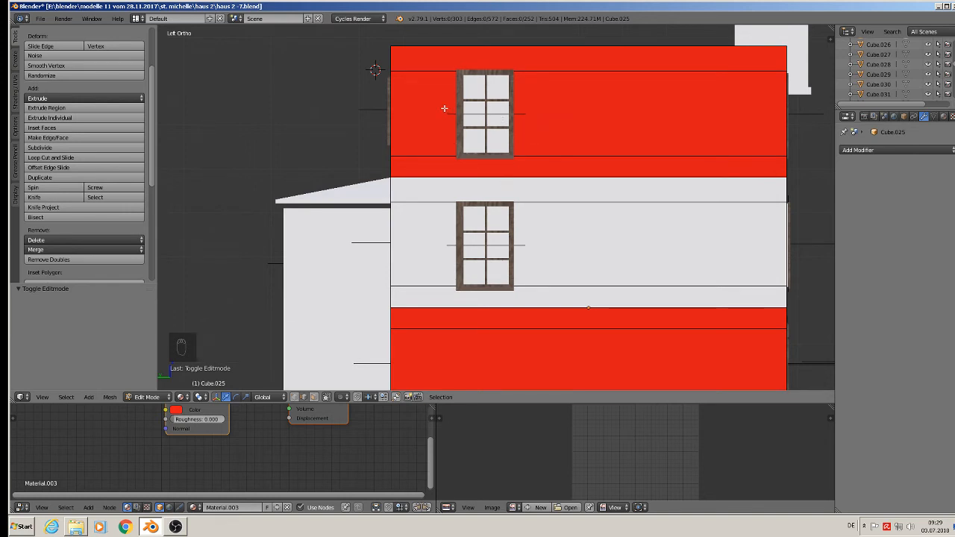
key("ctrl+r")
left_click(467, 56)
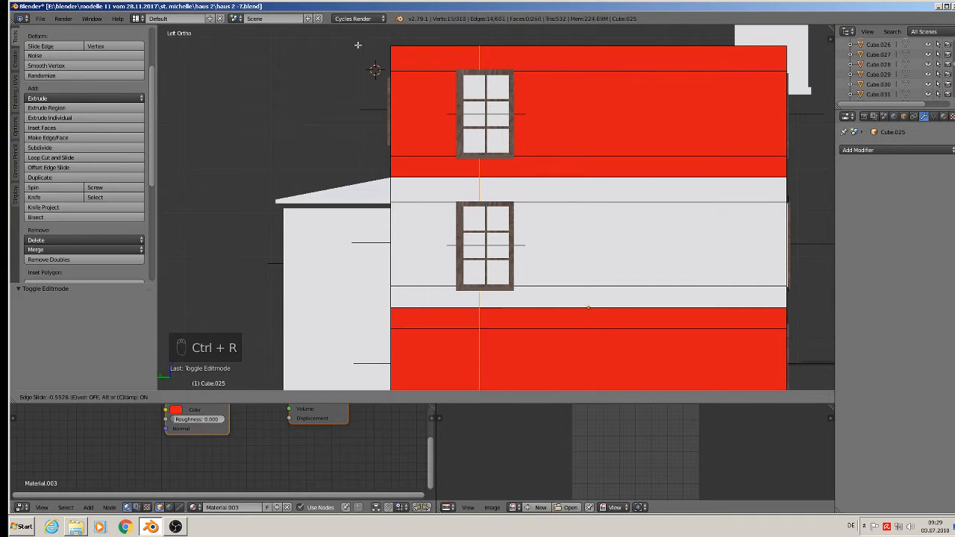
left_click(576, 55)
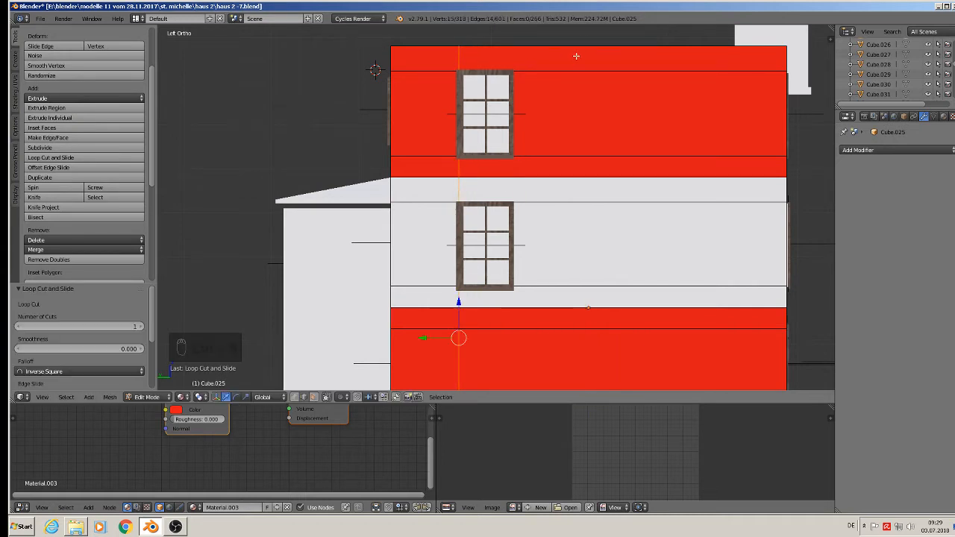
key("ctrl+r")
left_click(567, 54)
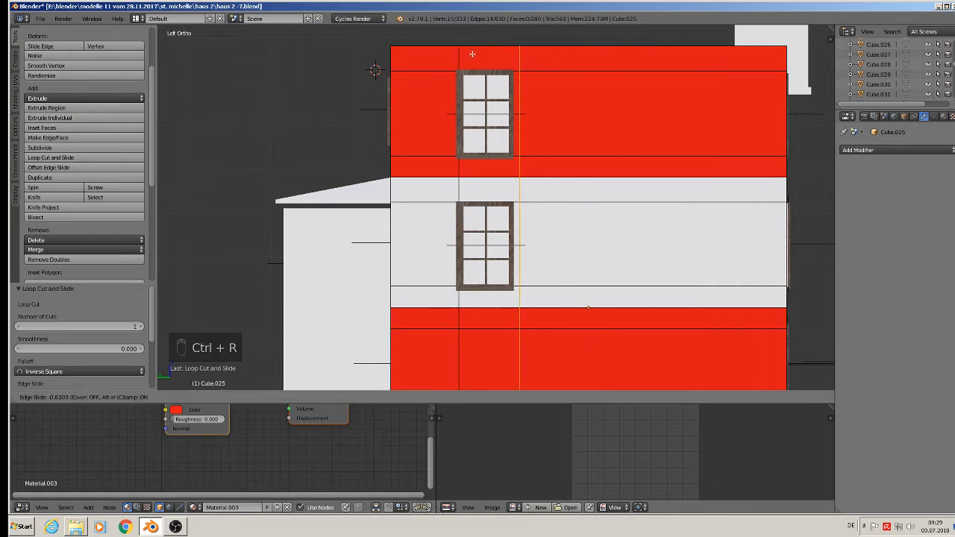
left_click(464, 52)
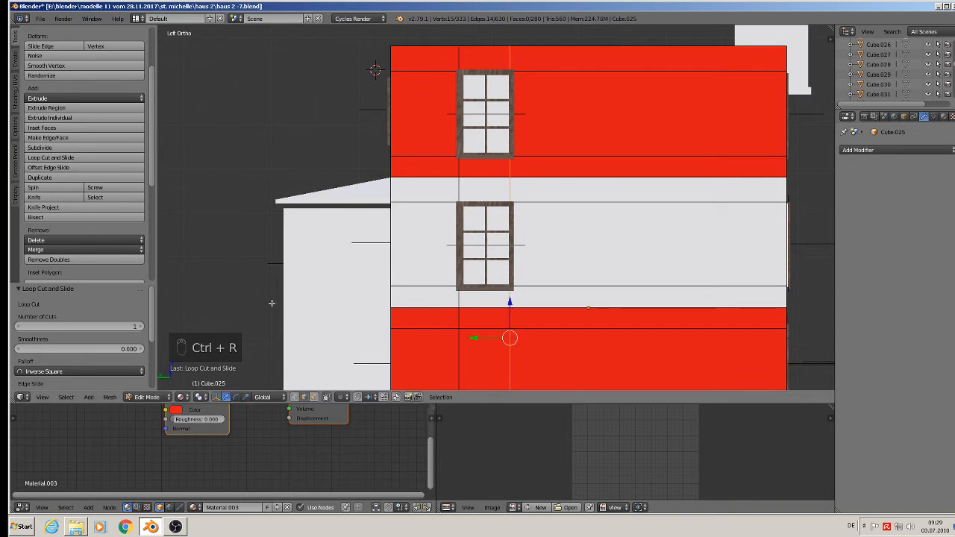
Delete the two wall faces behind the side windows to open the wall, and return to Object Mode.
left_click(313, 397)
middle_click_drag(327, 387, 382, 334)
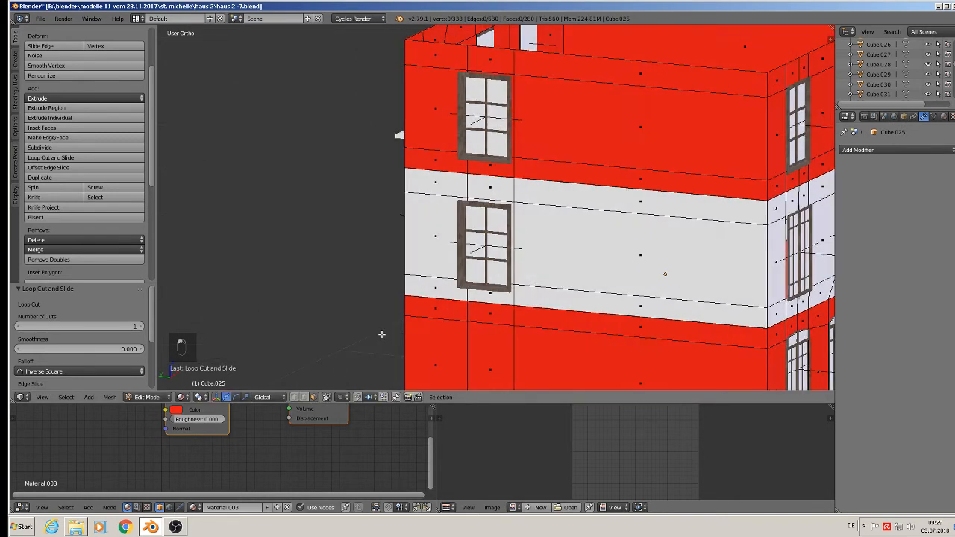
right_click(500, 105)
right_click(493, 235, "shift")
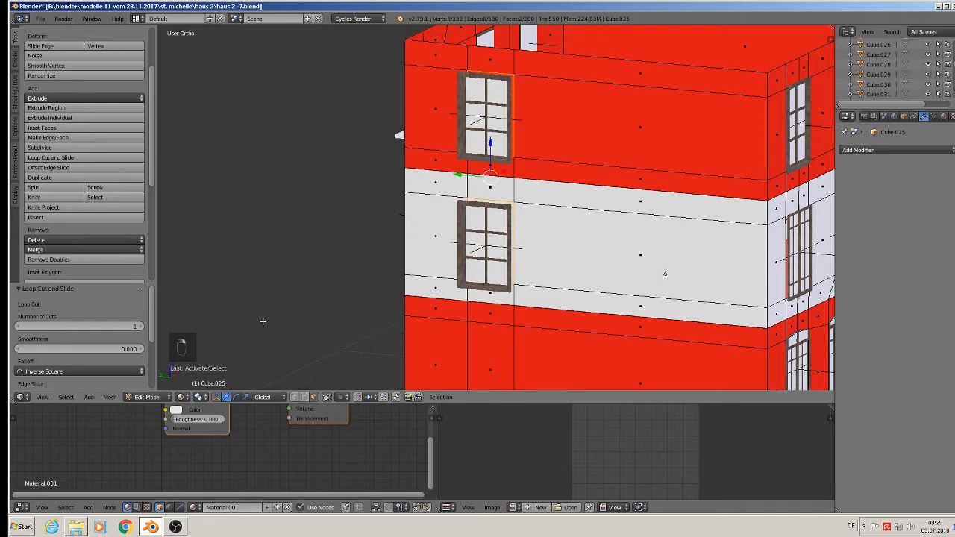
key("x")
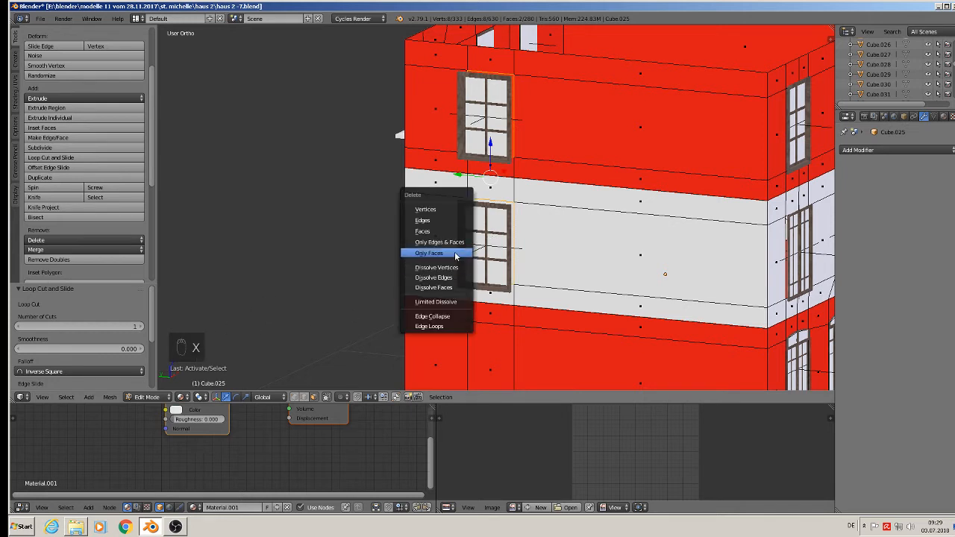
left_click(455, 251)
key("Tab")
Move both side windows together 0.086 along X into their wall openings and deselect them.
right_click(496, 117)
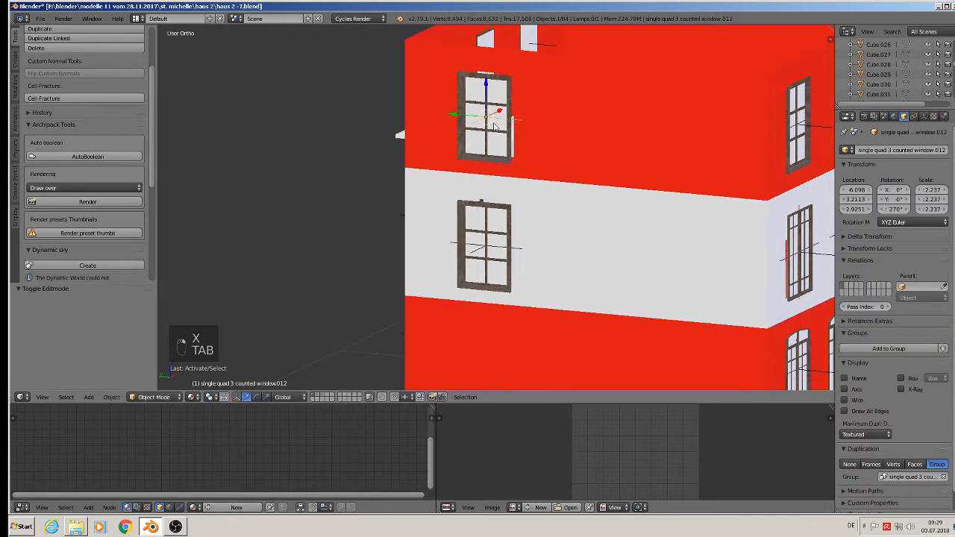
middle_click_drag(483, 202, 482, 215)
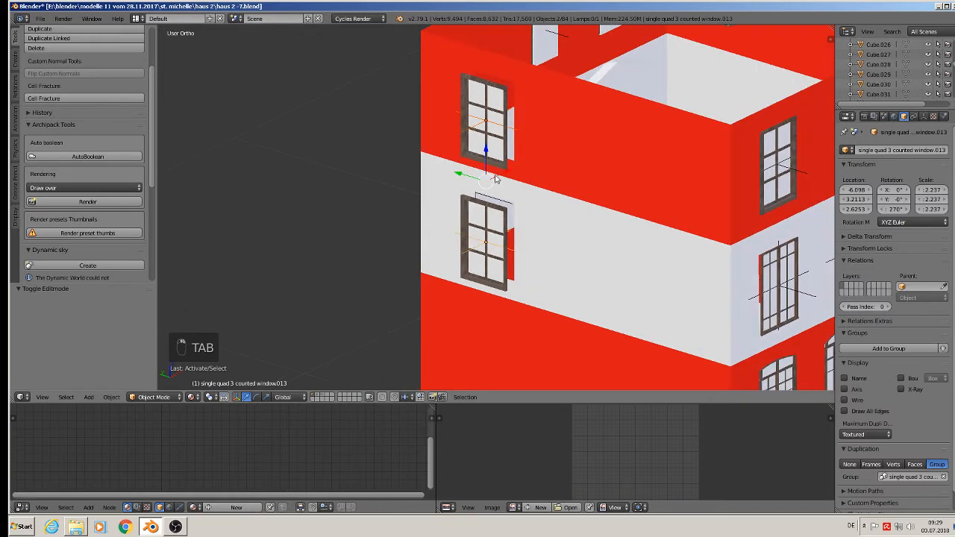
left_click_drag(495, 175, 526, 155)
scroll(537, 200, "down", 2)
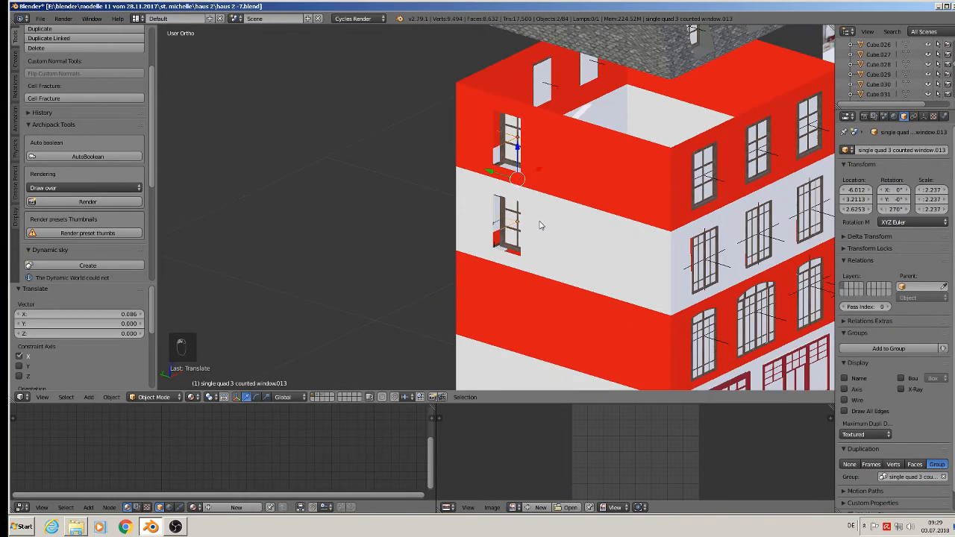
key("a")
Extrude the edge loop of the upper side window opening 0.044 along X into the house to form its reveal.
middle_click_drag(570, 244, 551, 192)
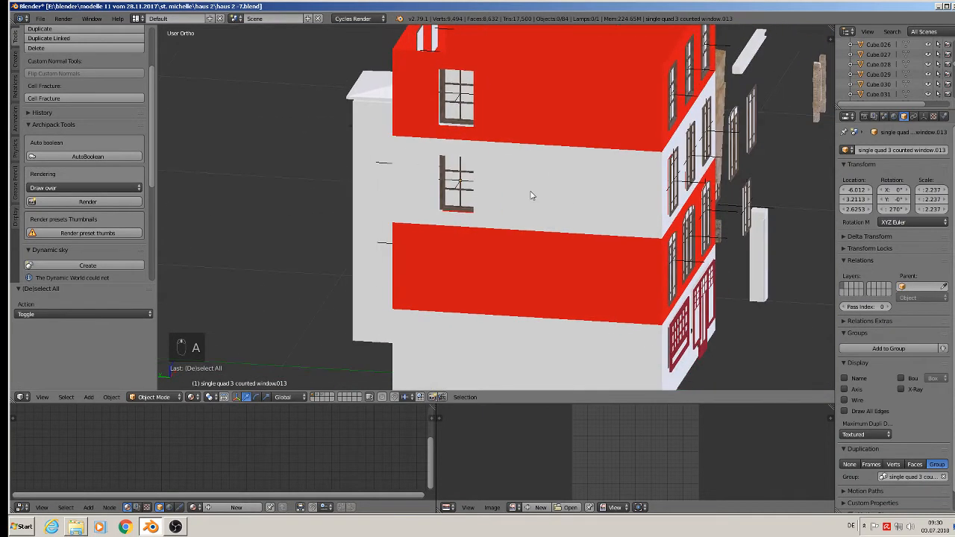
middle_click_drag(469, 112, 522, 213)
scroll(533, 163, "up", 2)
right_click(533, 163)
key("Tab")
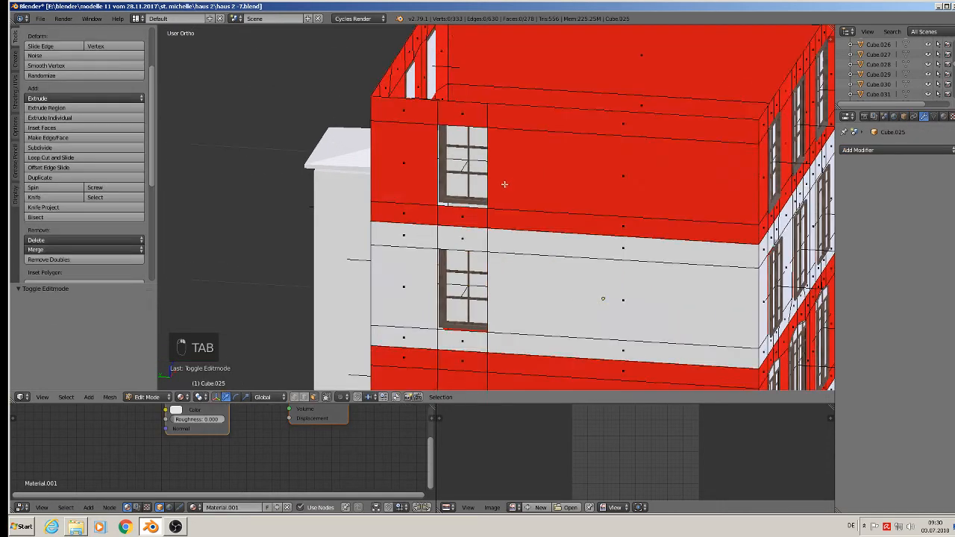
middle_click_drag(533, 162, 477, 215)
scroll(478, 215, "up", 2)
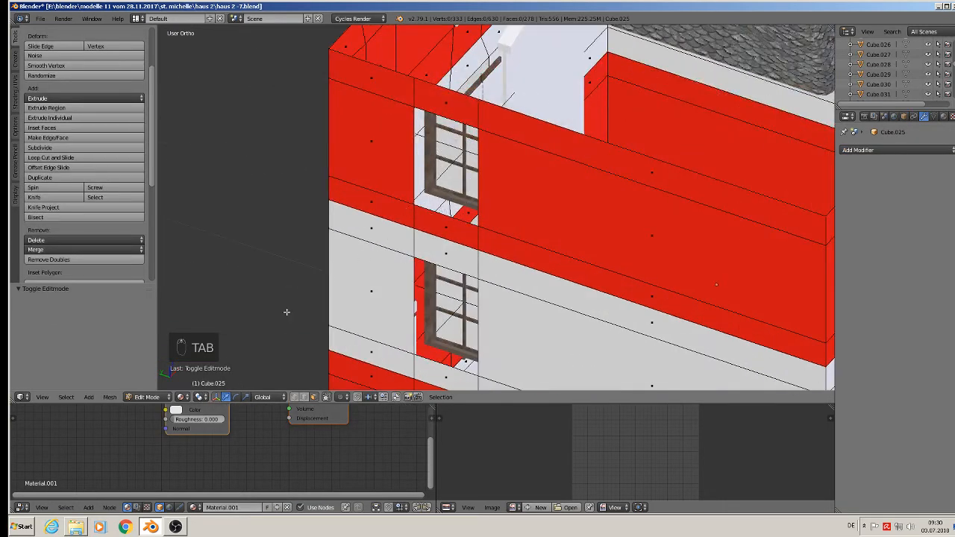
left_click(304, 397)
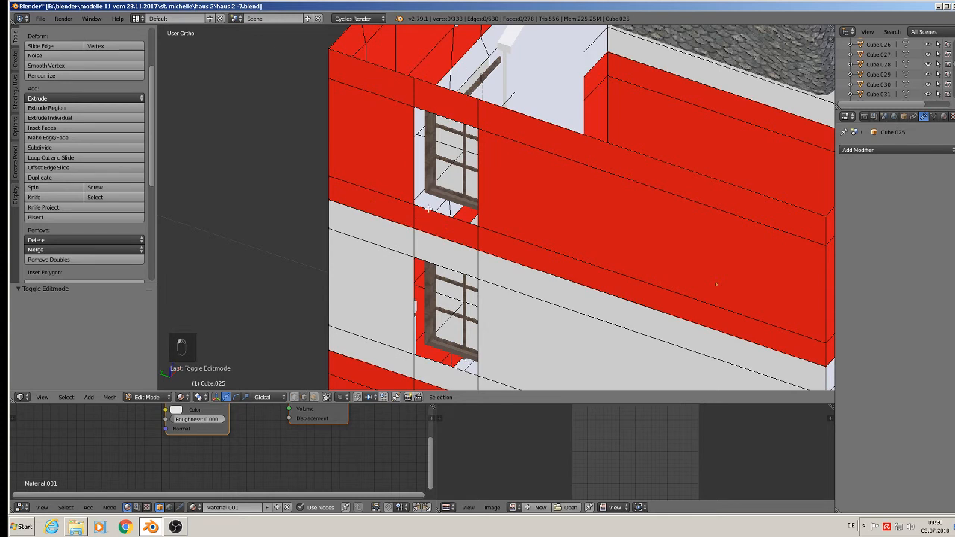
right_click(428, 208, "alt")
key("e")
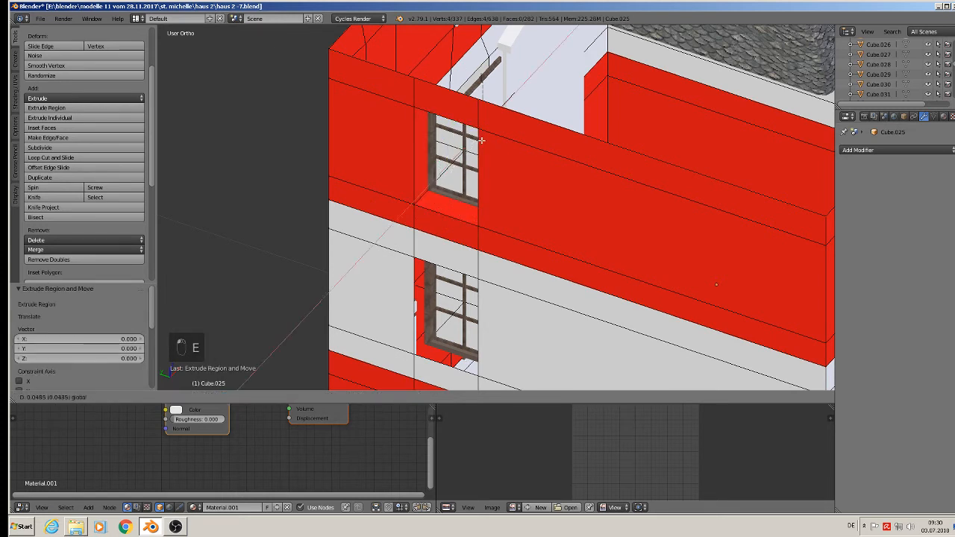
left_click_drag(481, 141, 480, 142)
middle_click_drag(467, 300, 470, 227, "shift")
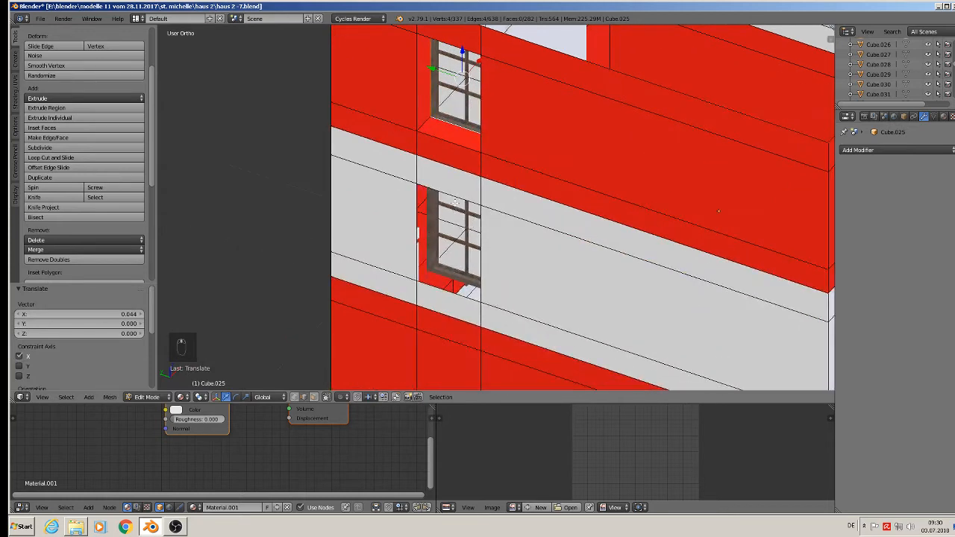
Extrude the edge loop of the lower side window opening about 0.04 along X into the house, and return to Object Mode.
right_click(450, 199, "alt")
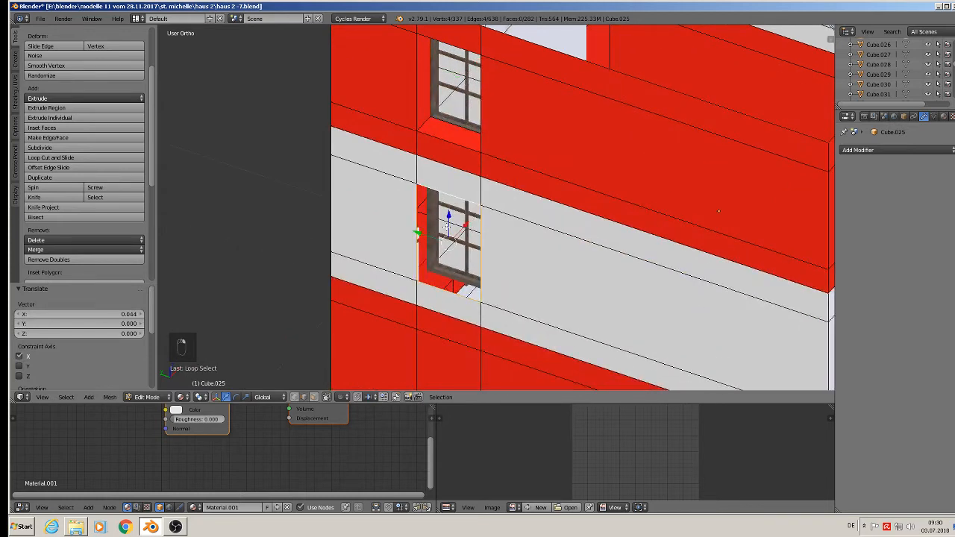
key("e")
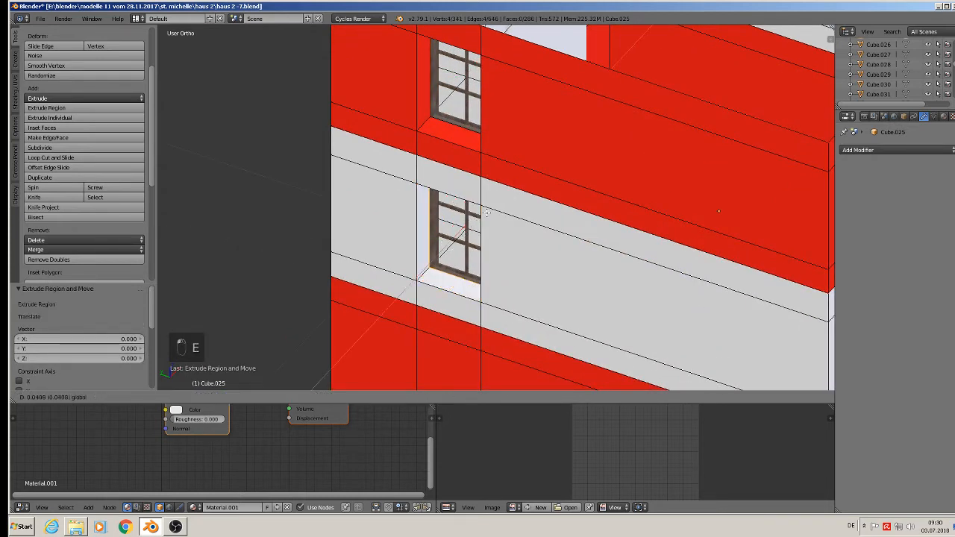
left_click(490, 211)
middle_click_drag(488, 214, 516, 177)
key("Tab")
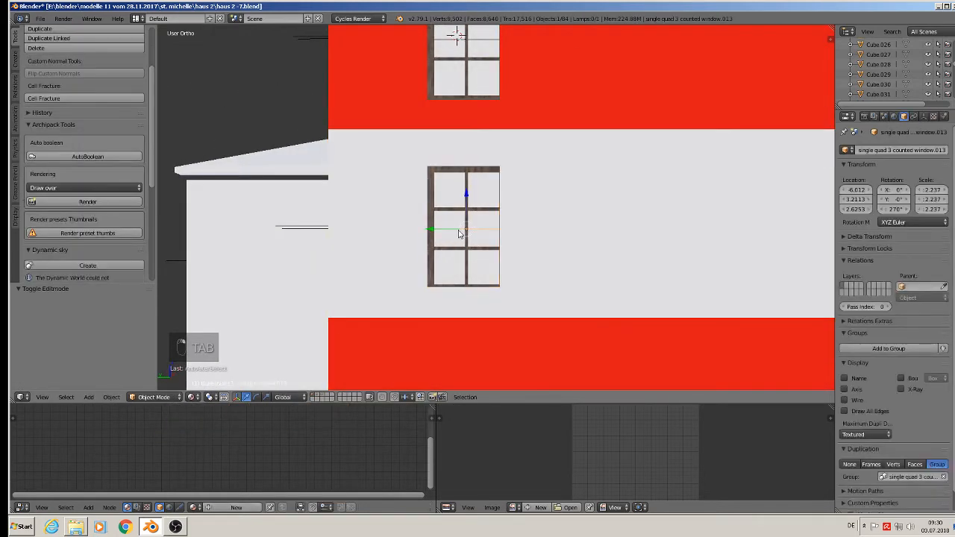
Nudge the lower side window up 0.003 along Z, shift the upper one slightly along Y within its opening, and deselect.
left_click_drag(457, 230, 466, 198)
middle_click_drag(466, 198, 491, 95)
right_click(489, 91)
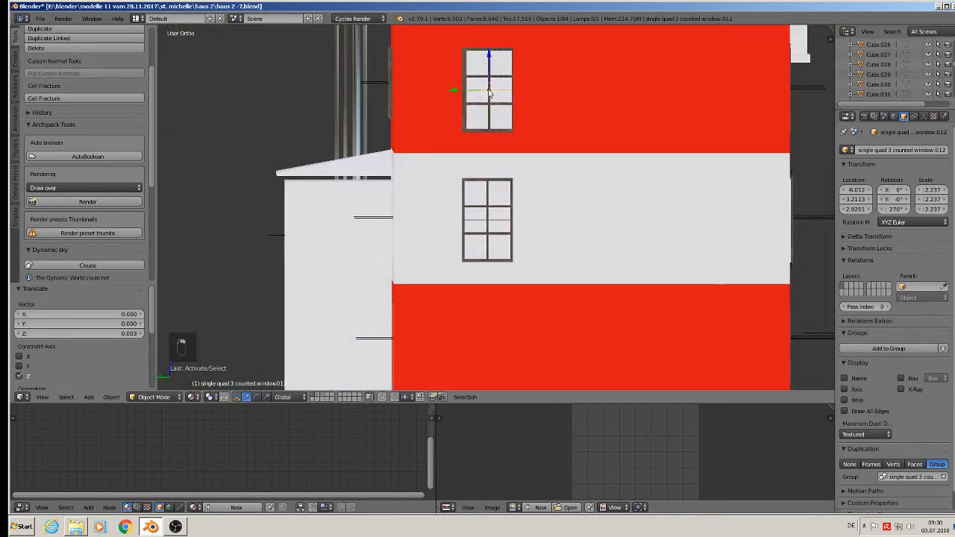
left_click_drag(470, 97, 470, 96)
key("a")
scroll(597, 164, "down", 2)
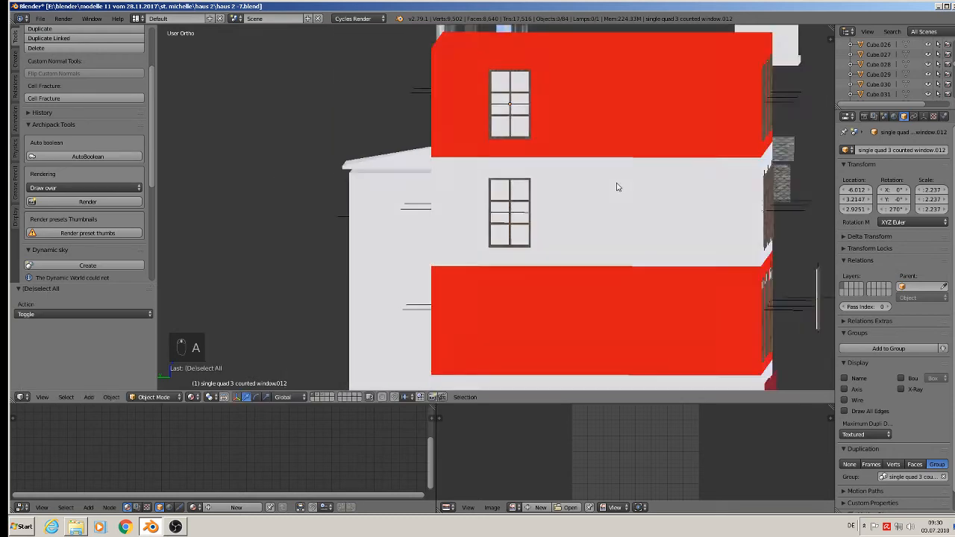
Move both side windows together about -0.029 along X toward the wall's outer face, deselect them and save the file.
middle_click_drag(619, 186, 484, 239)
scroll(484, 239, "up", 5)
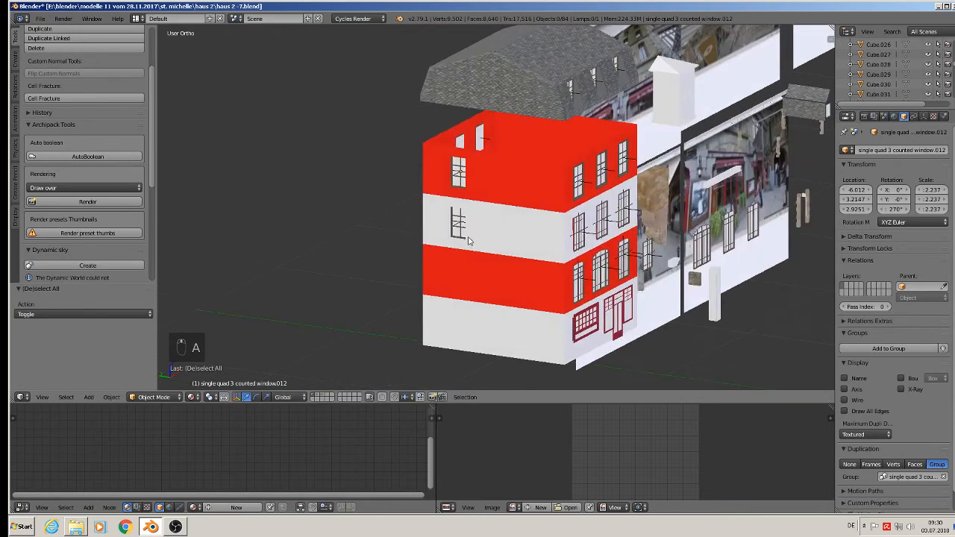
left_click(445, 99)
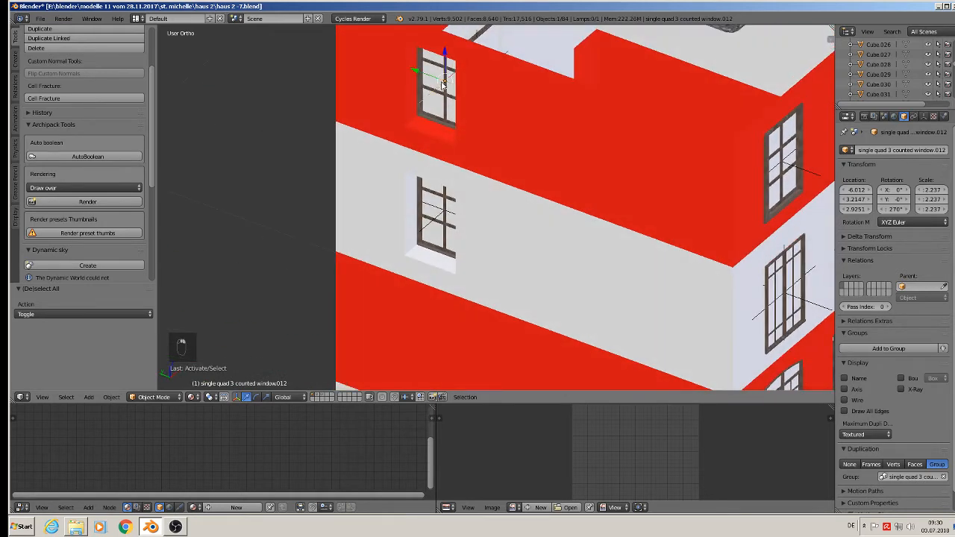
left_click(442, 198, "shift")
key("g")
key("x")
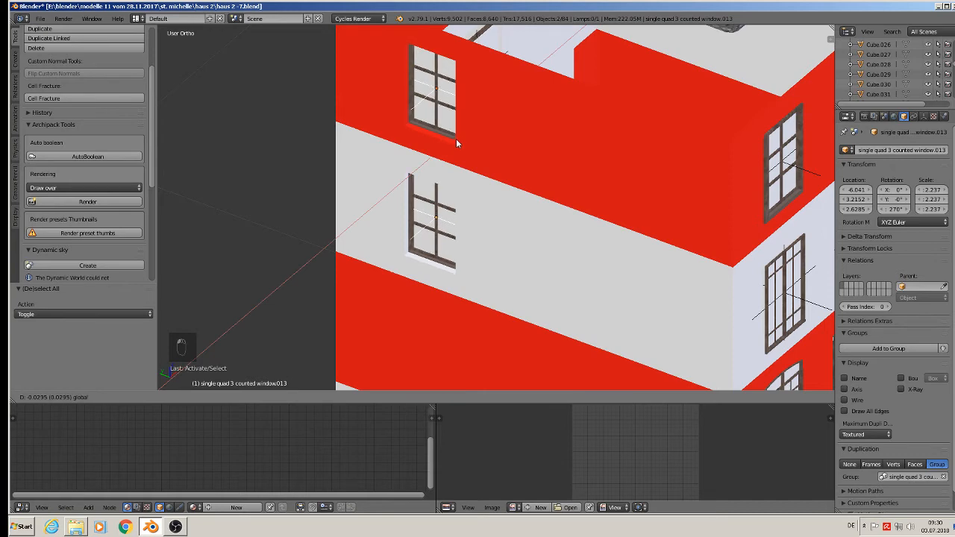
left_click(456, 139)
key("a")
left_click(40, 18)
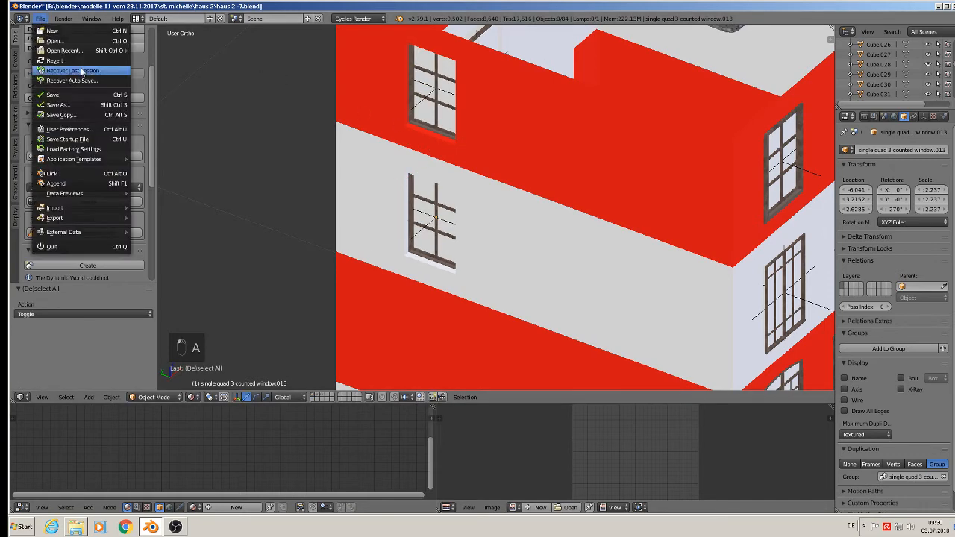
left_click(75, 94)
Examine the house's front facade and the courtyard reference photo for the turret on the tall stone building.
scroll(467, 181, "down", 4)
middle_click_drag(591, 202, 552, 201)
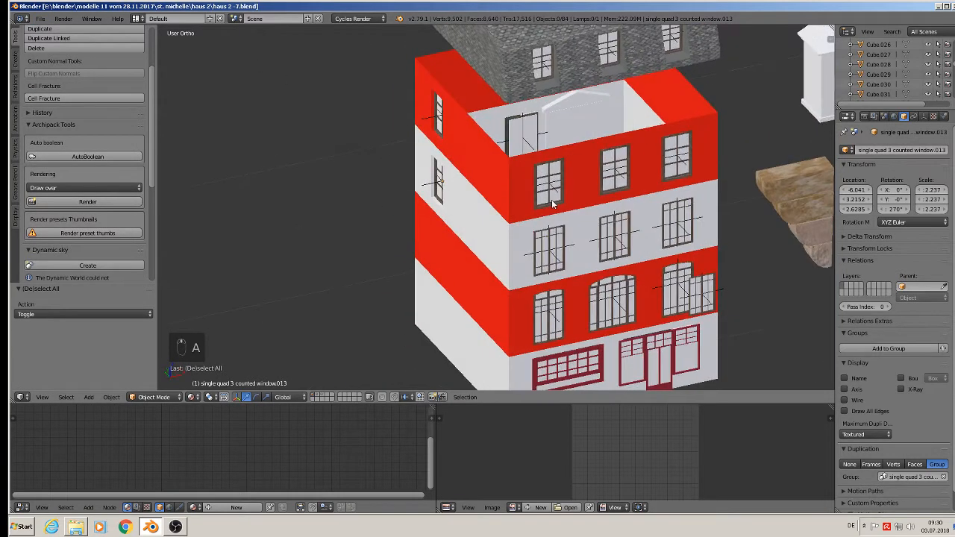
scroll(554, 202, "up", 2)
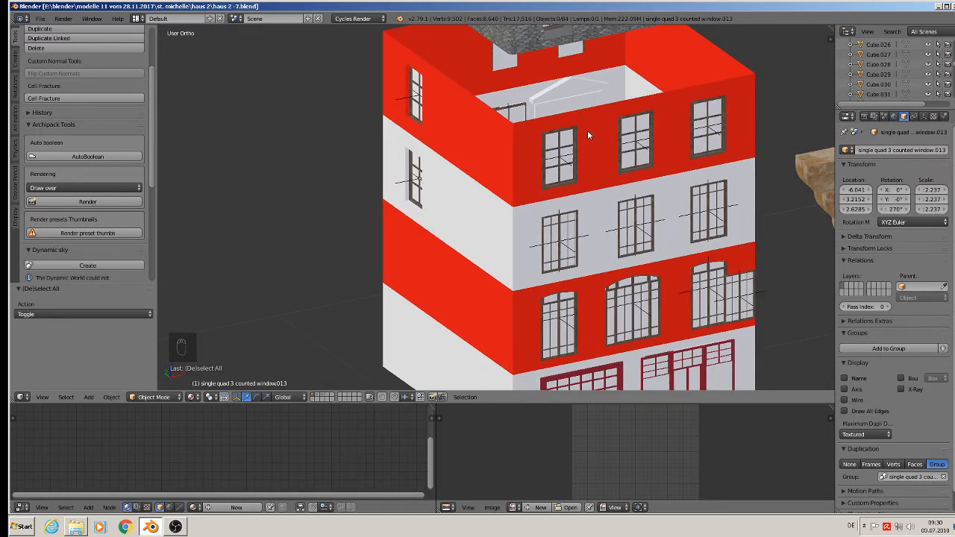
key("KP_1")
scroll(665, 171, "down", 6)
middle_click_drag(753, 183, 200, 263, "shift")
scroll(525, 190, "up", 10)
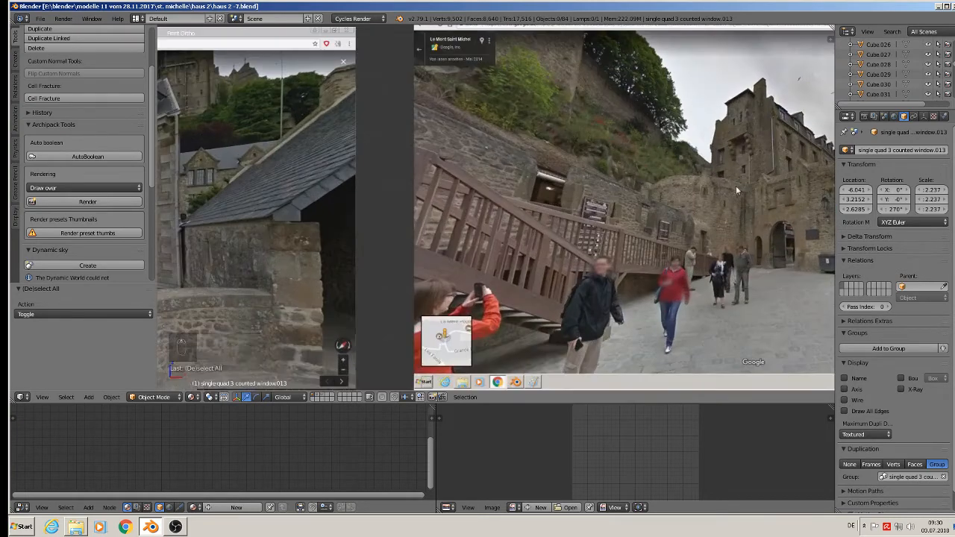
scroll(605, 220, "up", 5)
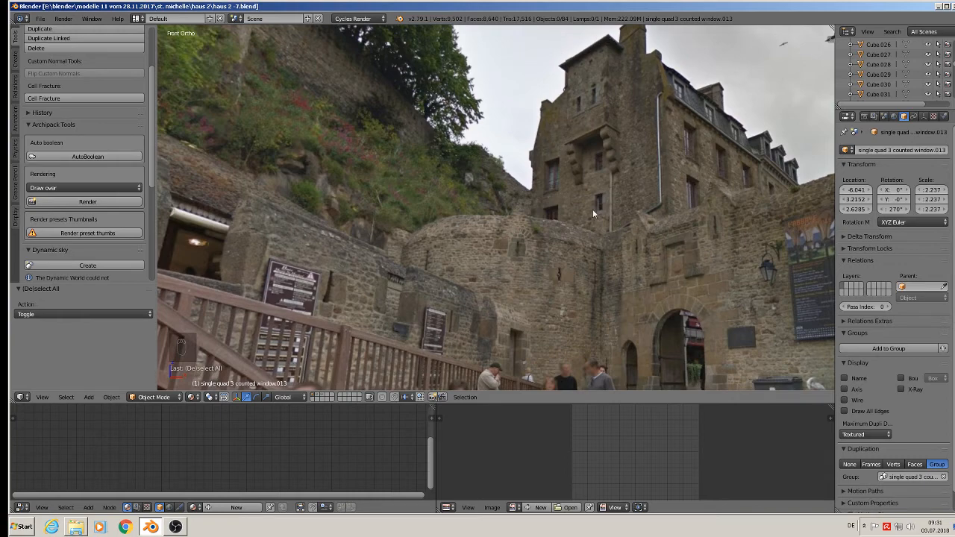
scroll(560, 194, "down", 9)
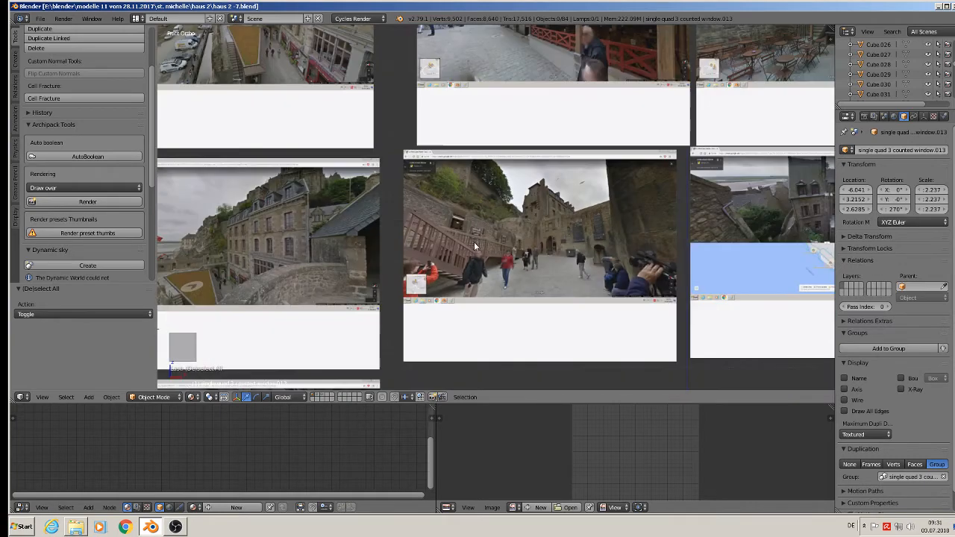
middle_click_drag(321, 280, 814, 199, "shift")
scroll(637, 199, "down", 3)
middle_click_drag(441, 183, 645, 193, "shift")
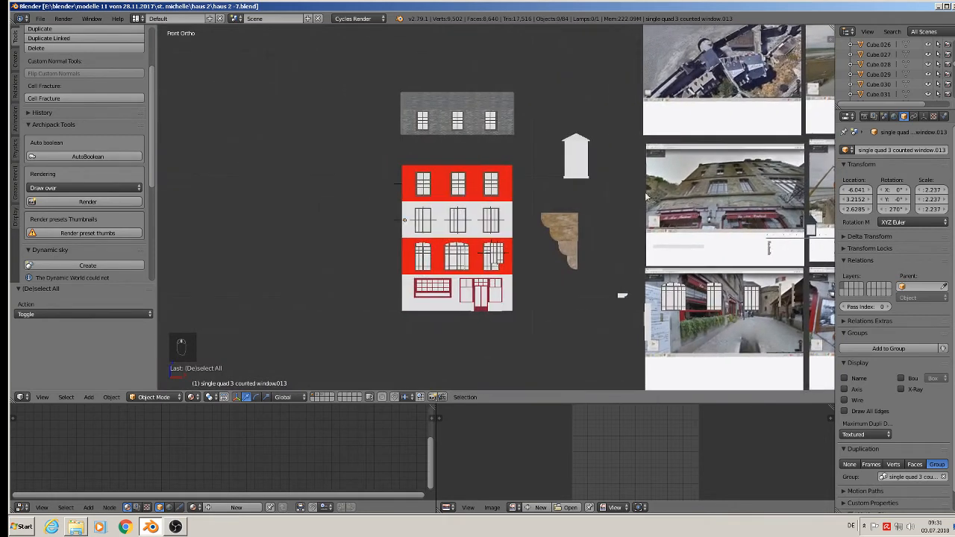
Move the white gabled turret -1.511 along X and 0.335 along Y to the house's side wall.
right_click(587, 152)
key("g")
key("x")
left_click(421, 160)
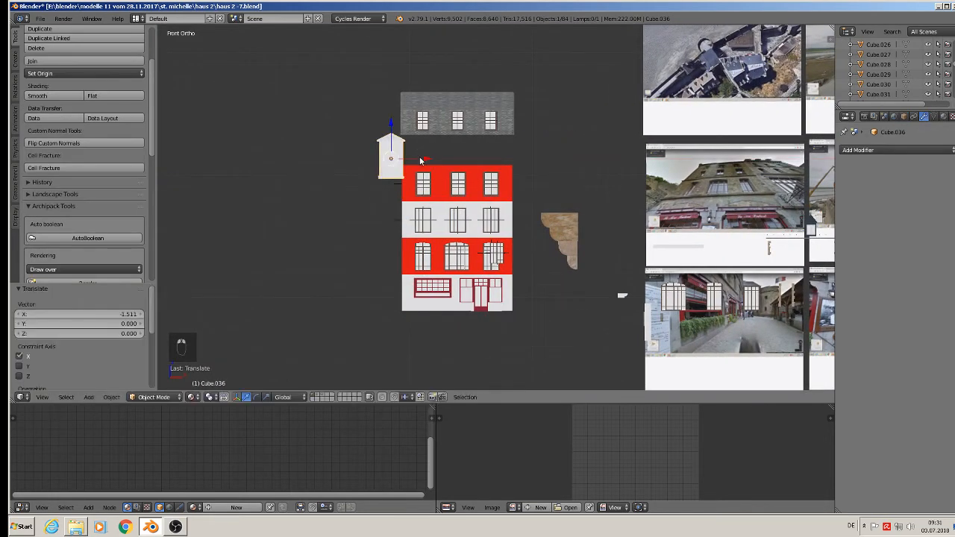
middle_click_drag(420, 160, 368, 170)
key("g")
key("y")
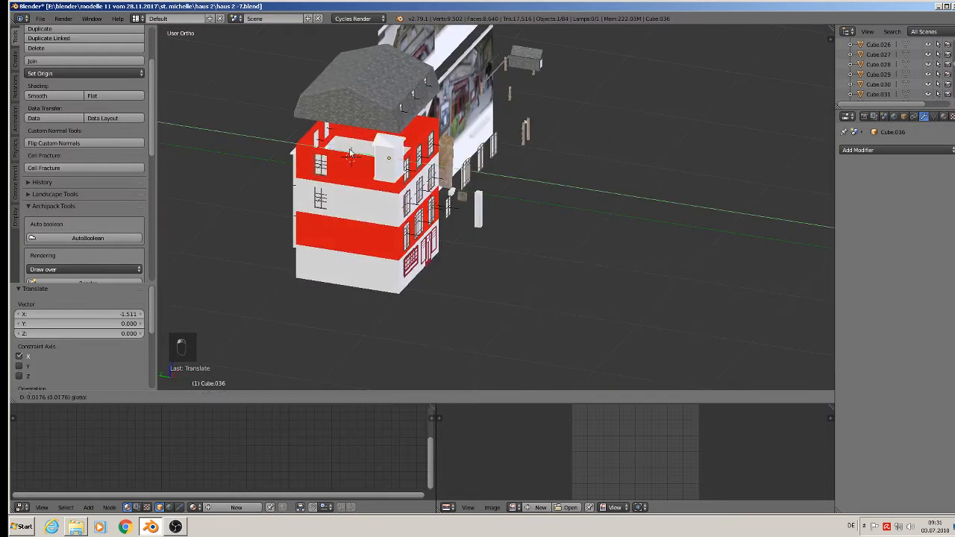
left_click(577, 239)
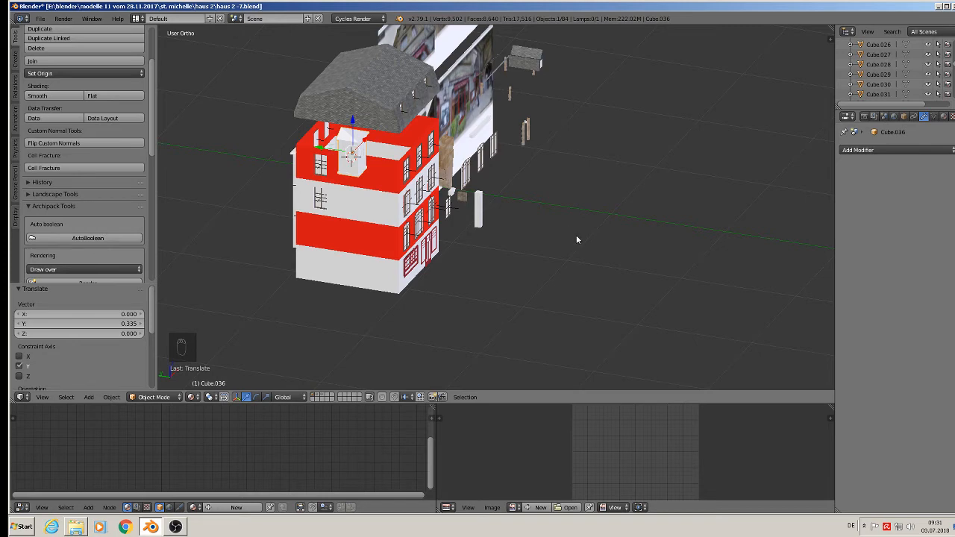
Rotate the turret -90° about Z and lower it 0.196 along Z.
type("rz")
type("-90")
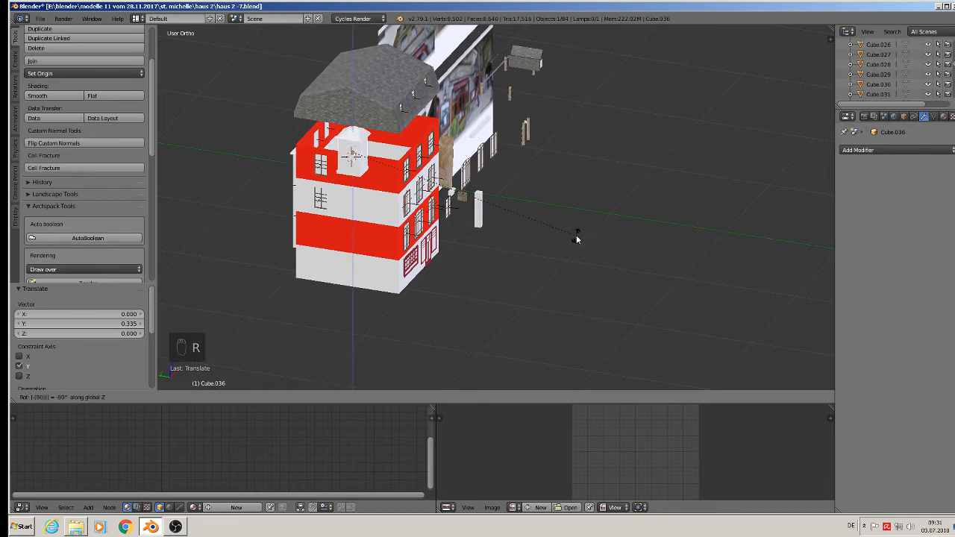
key("Return")
scroll(347, 157, "up", 5)
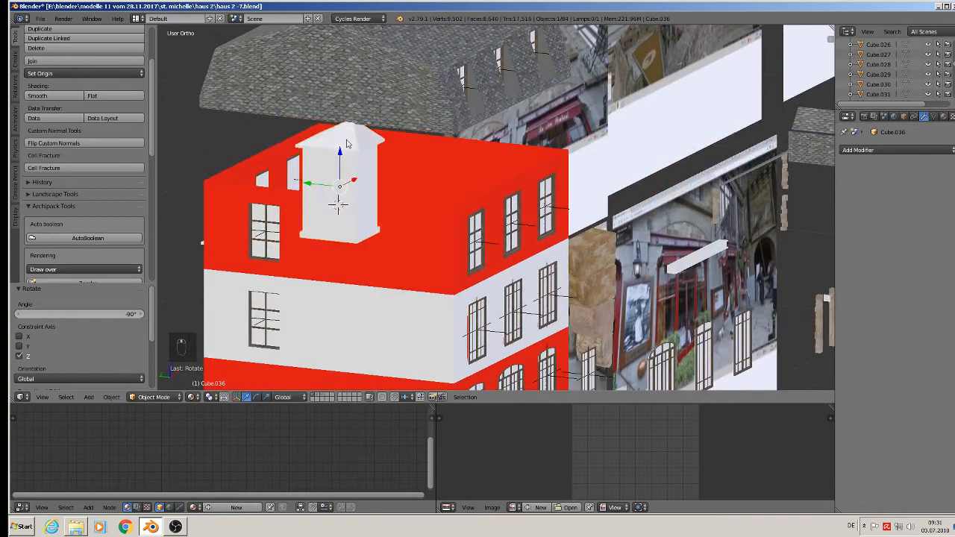
key("g")
left_click(340, 220)
Check the turret's placement from several sides and compare its height with the tower in the courtyard reference photo.
middle_click_drag(340, 220, 398, 221)
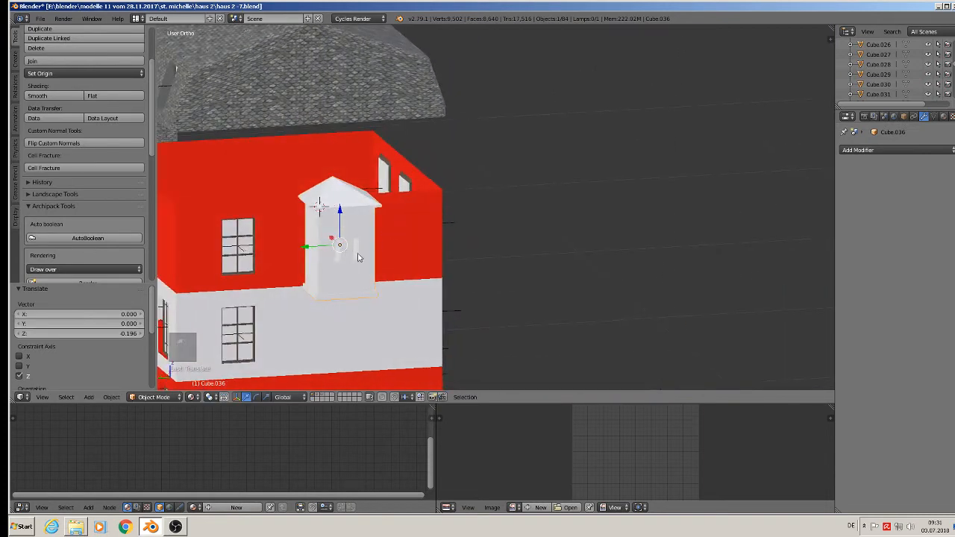
middle_click_drag(358, 254, 388, 233)
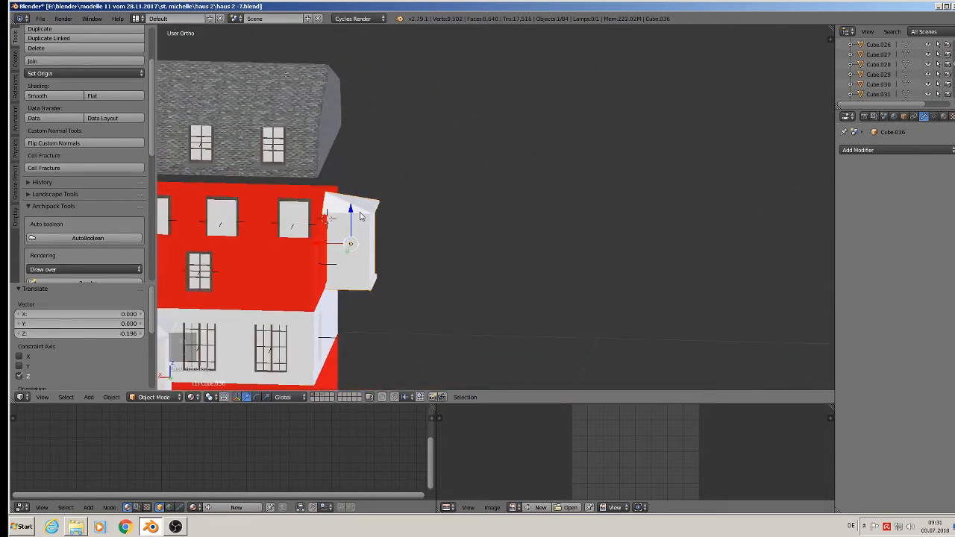
scroll(411, 220, "down", 3)
middle_click_drag(528, 227, 338, 238)
scroll(529, 219, "down", 4)
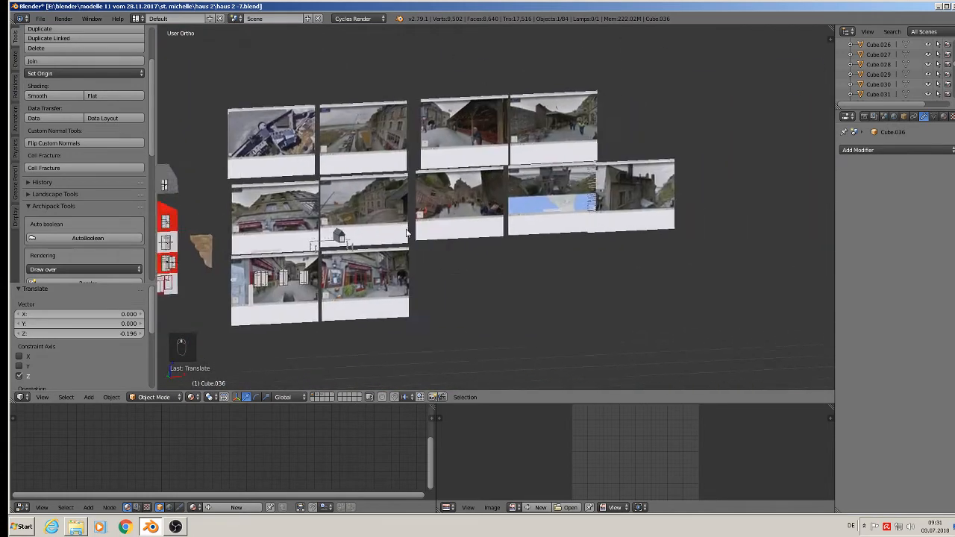
scroll(338, 238, "up", 3)
scroll(335, 238, "up", 8)
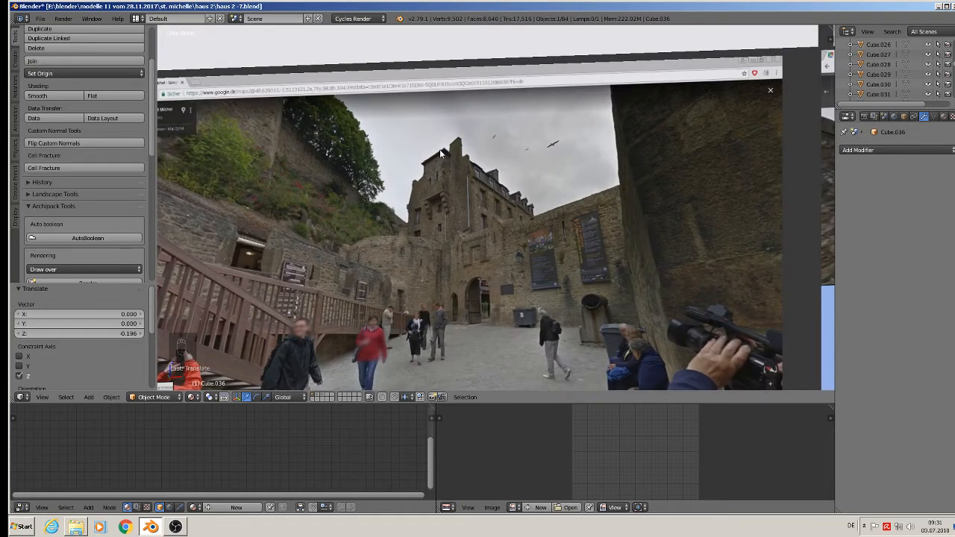
scroll(439, 150, "down", 6)
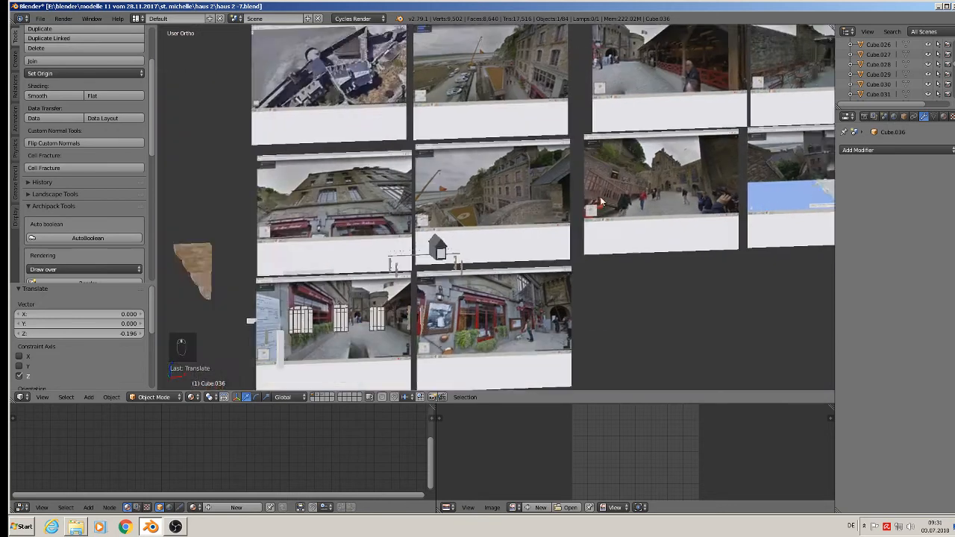
scroll(603, 153, "down", 5)
middle_click_drag(603, 153, 359, 164)
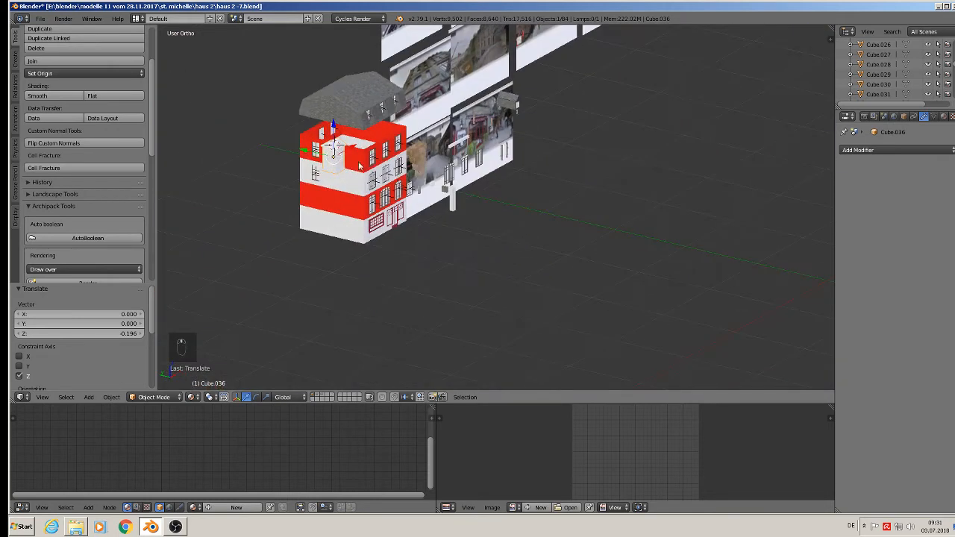
Raise the turret 0.270 along Z on the side wall.
scroll(329, 145, "up", 4)
left_click_drag(310, 129, 310, 86)
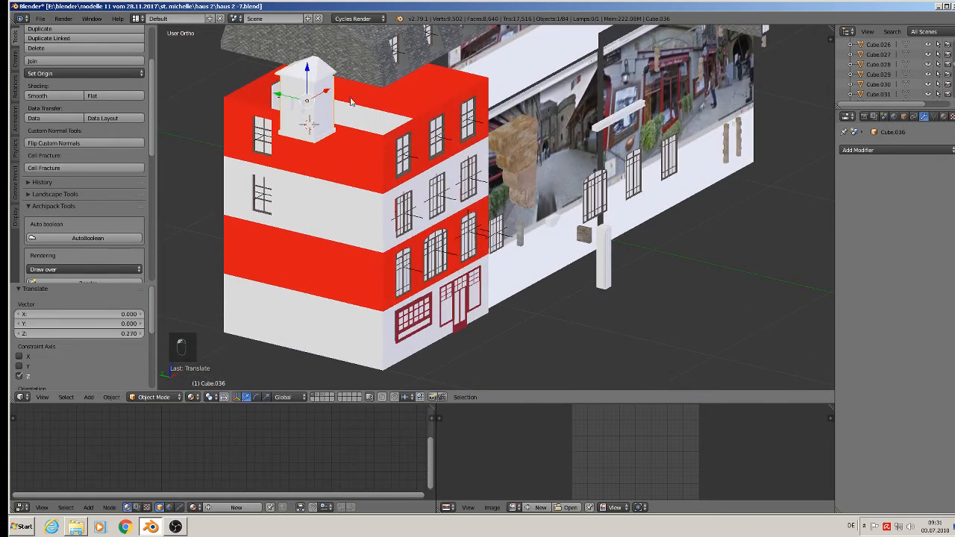
middle_click_drag(411, 144, 505, 237, "shift")
Select the roof with its front and rear windows and lower them together 0.251 along Z onto the house walls.
right_click(457, 118)
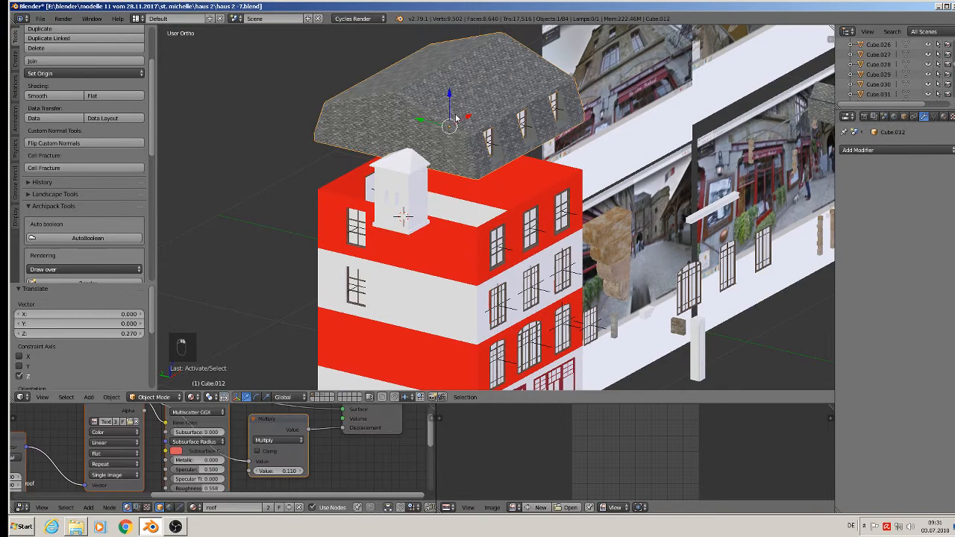
right_click(495, 141)
middle_click_drag(559, 114, 631, 141)
right_click(437, 176)
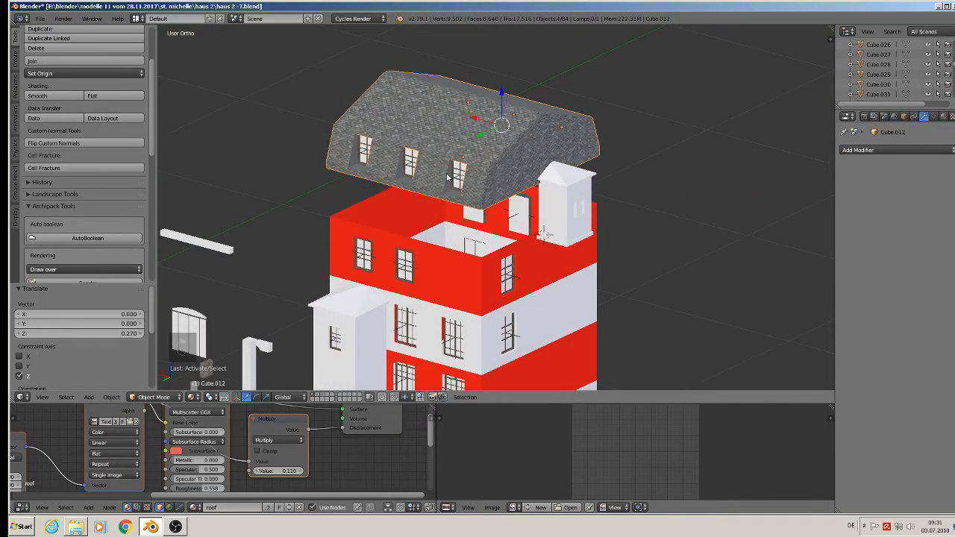
right_click(460, 173)
right_click(412, 160, "shift")
right_click(364, 149, "shift")
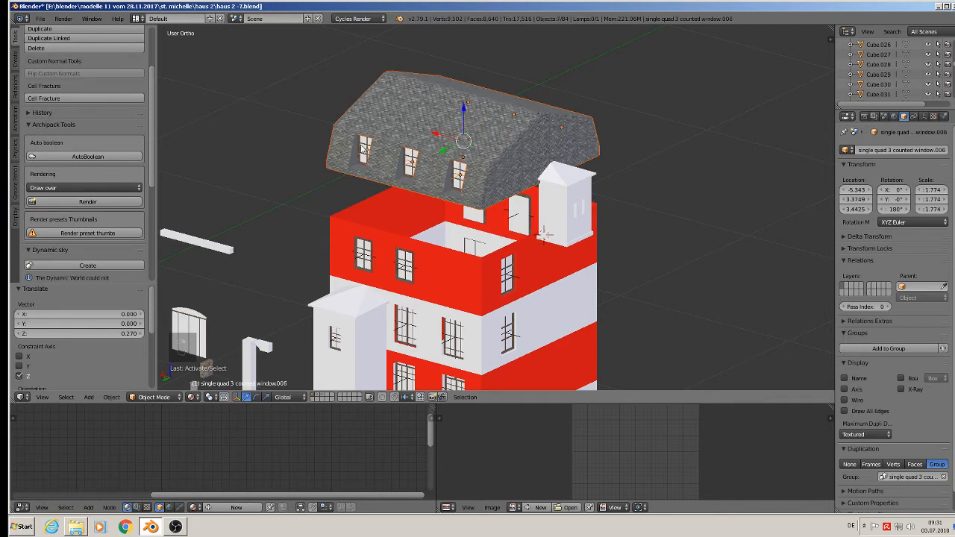
left_click_drag(468, 123, 505, 180)
middle_click_drag(506, 180, 405, 196)
Shift the turret 0.079 along Y on the house's side, using the courtyard reference photo as a guide.
right_click(343, 180)
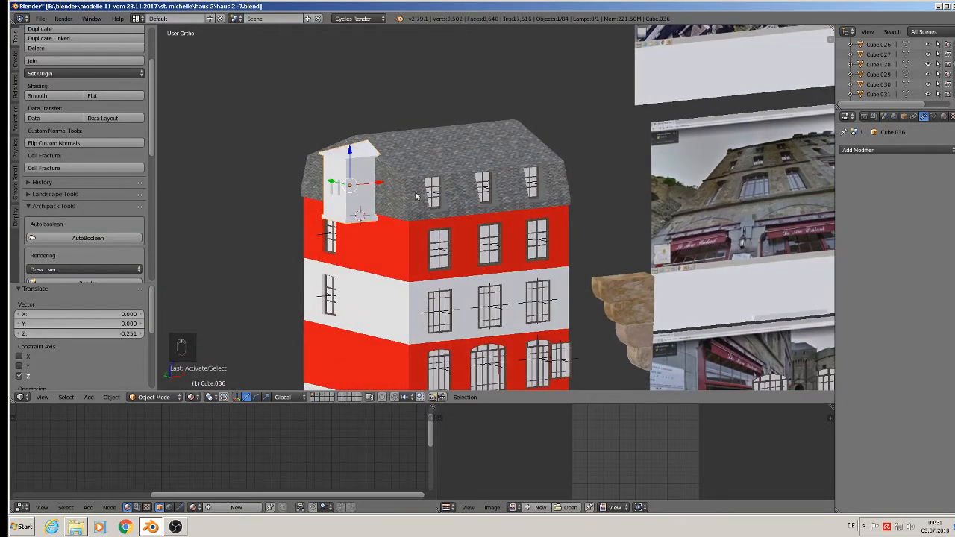
middle_click_drag(562, 229, 312, 224, "shift")
scroll(312, 224, "down", 3)
middle_click_drag(700, 210, 477, 269, "shift")
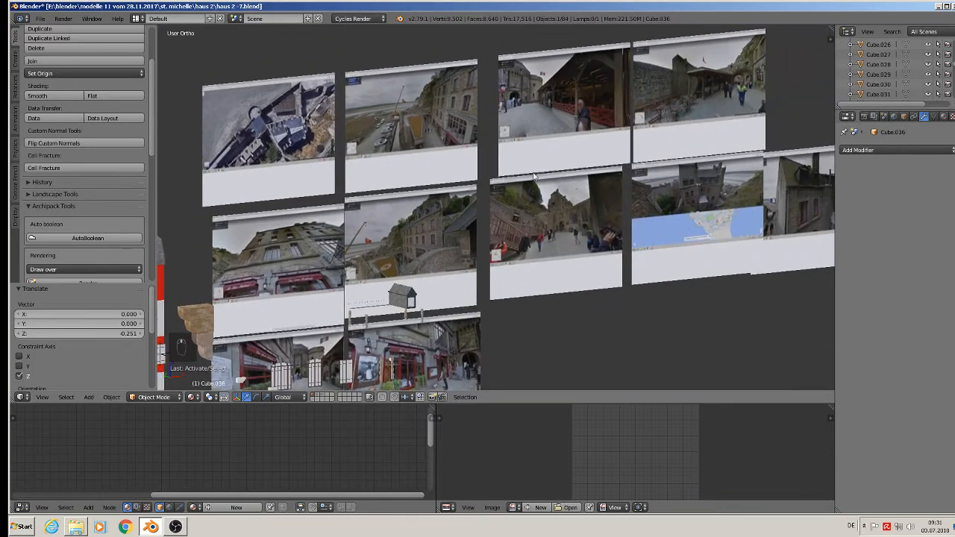
scroll(654, 175, "up", 8)
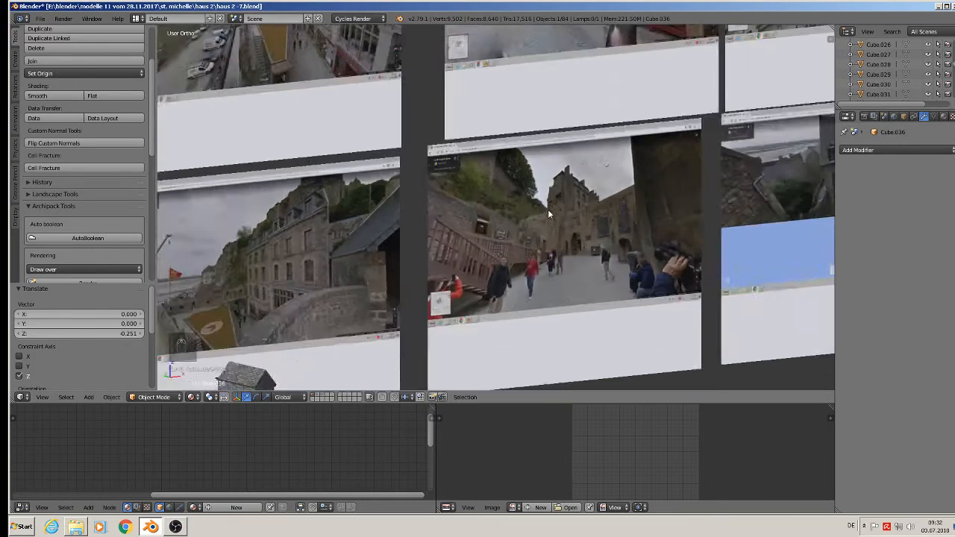
scroll(669, 183, "up", 1)
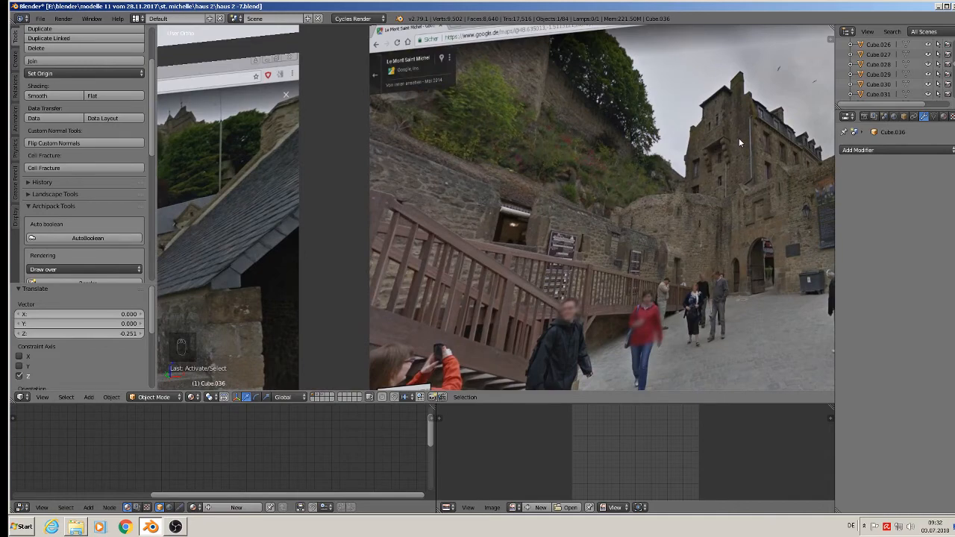
scroll(725, 148, "down", 5)
middle_click_drag(337, 250, 835, 104, "shift")
scroll(515, 112, "up", 4)
middle_click_drag(515, 111, 546, 145)
left_click_drag(543, 146, 520, 147)
middle_click_drag(520, 147, 451, 159)
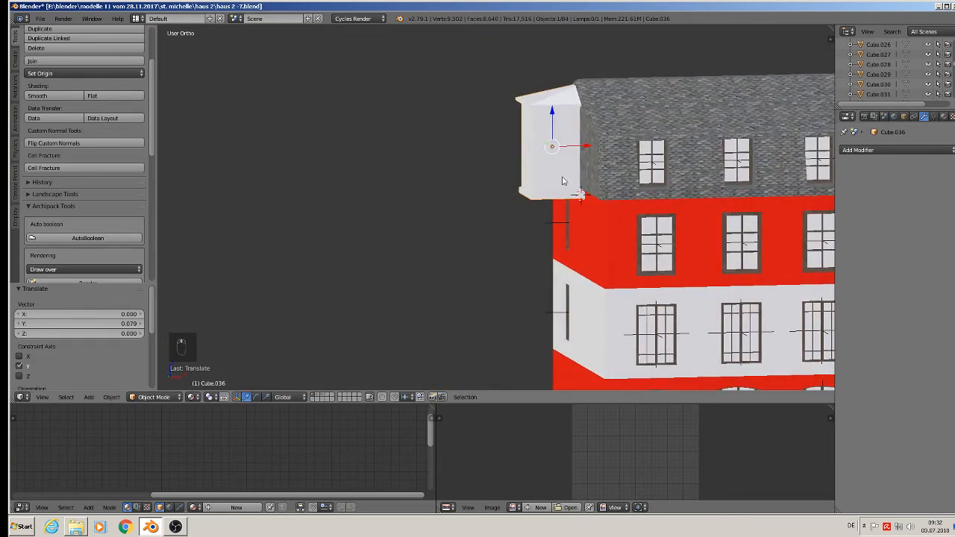
Stretch the turret on the side wall along Z by a factor of 1.338.
key("s")
key("z")
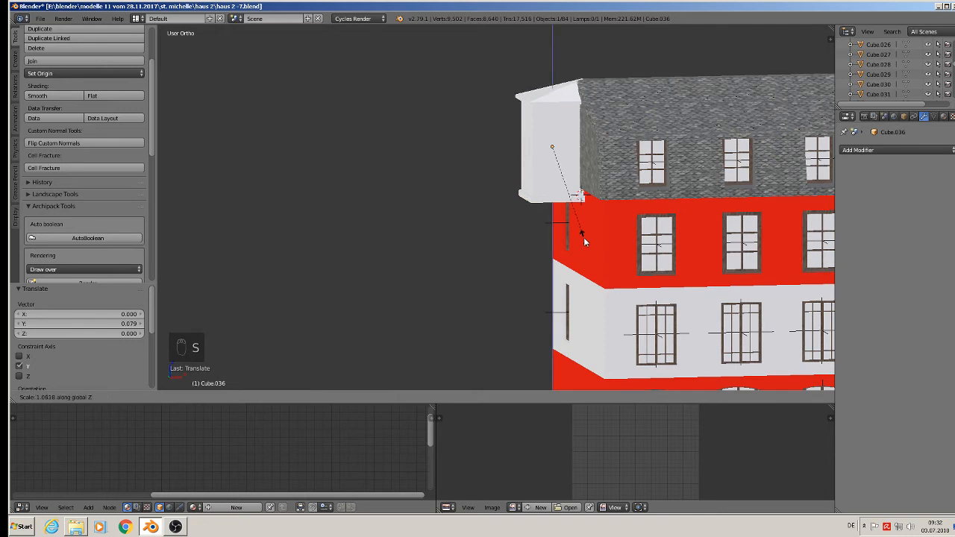
left_click(521, 161)
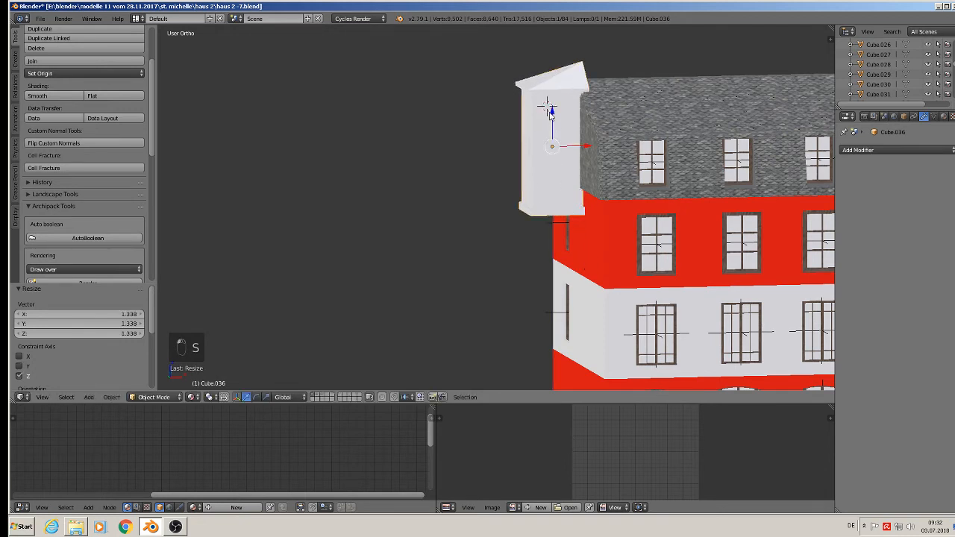
Lower the turret 0.059 along Z and nudge it slightly along X toward the house wall.
left_click_drag(550, 112, 554, 132)
key("g")
key("x")
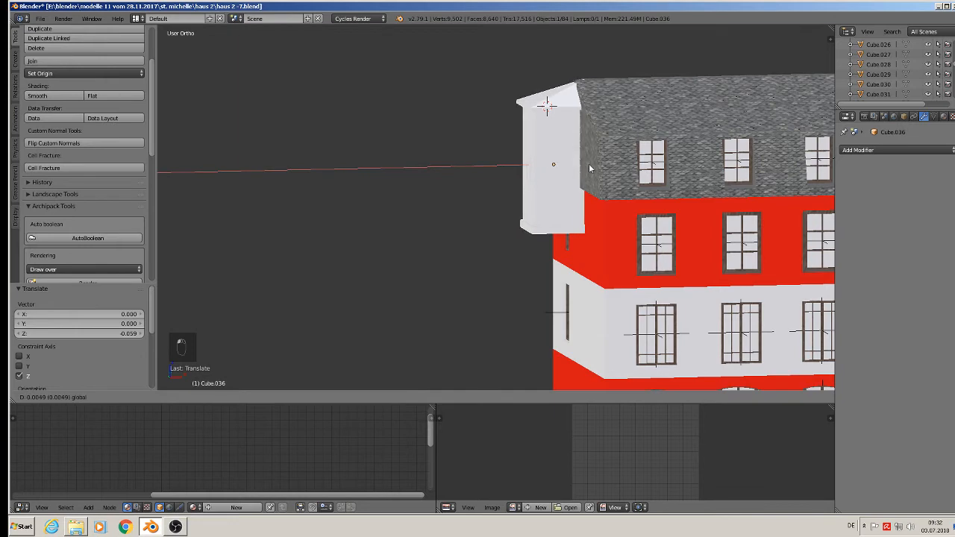
left_click(589, 163)
middle_click_drag(589, 164, 673, 185)
key("a")
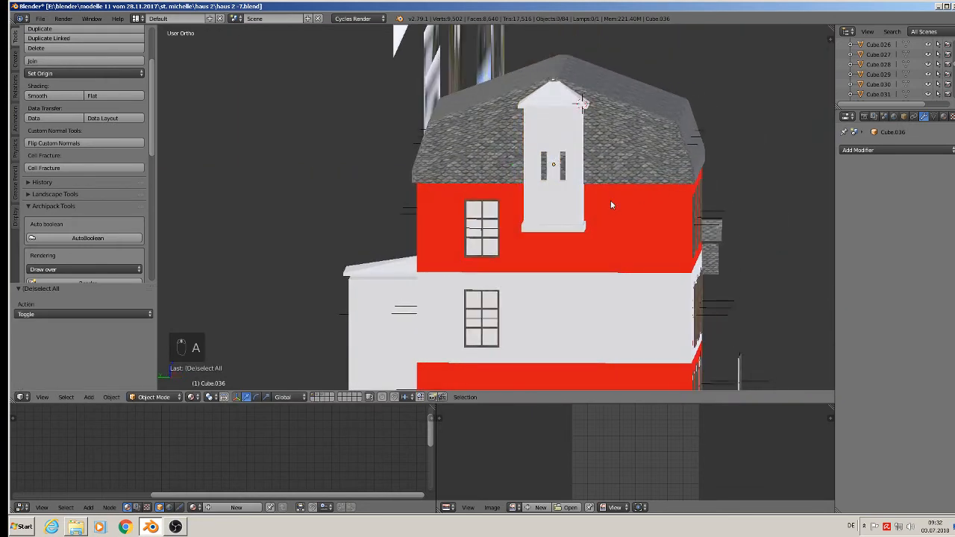
mouse_move(611, 200)
middle_mouse_down()
mouse_move(567, 201)
mouse_move(620, 202)
middle_mouse_up()
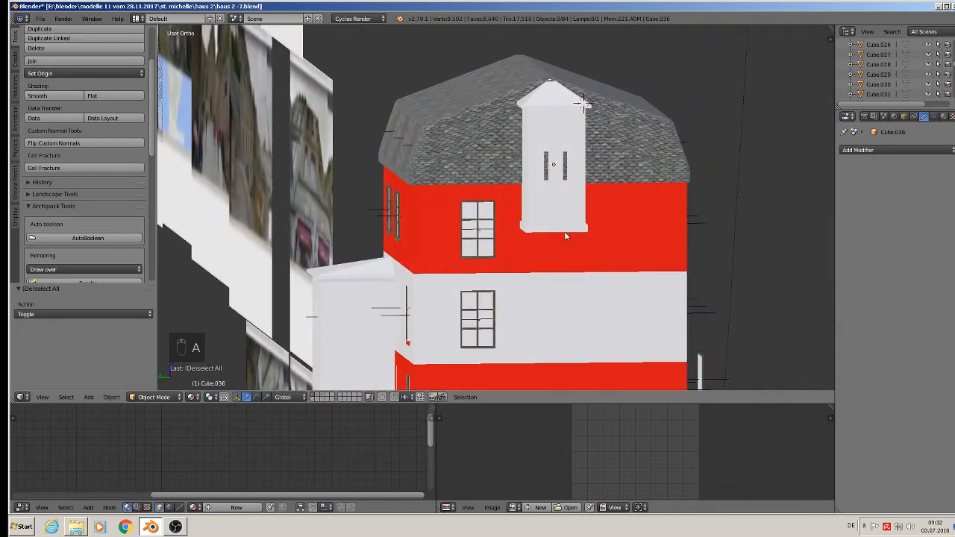
middle_click_drag(565, 235, 478, 244)
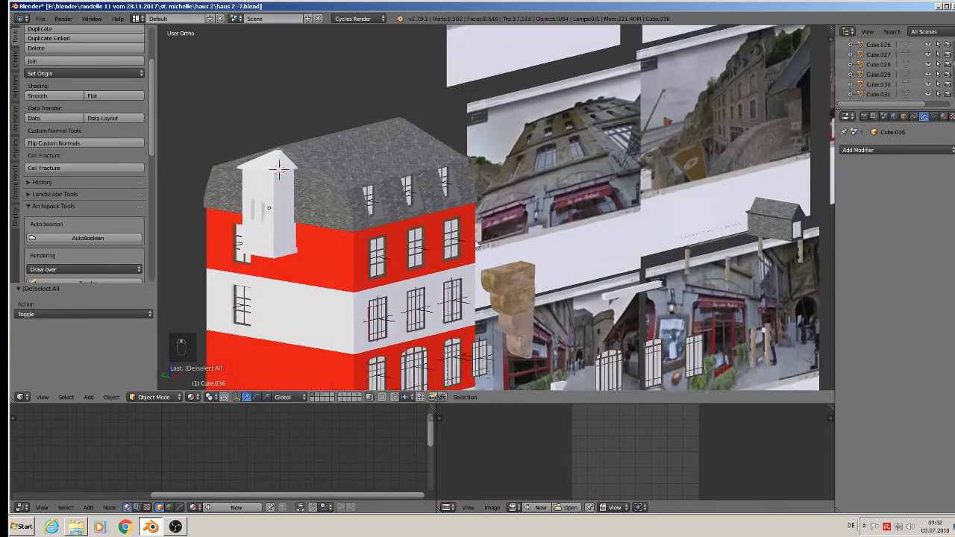
Select the stone corbel beside the house and move it over to the side wall below the turret.
scroll(484, 257, "up", 1)
right_click(518, 292)
scroll(523, 302, "down", 1)
middle_click_drag(524, 304, 640, 230, "shift")
scroll(640, 229, "down", 2)
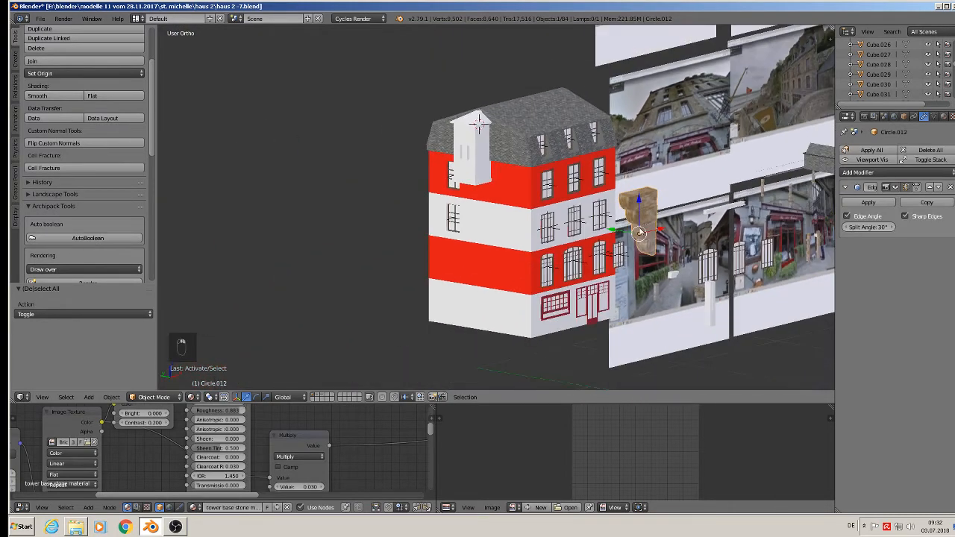
left_click_drag(631, 236, 506, 200)
key("g")
key("x")
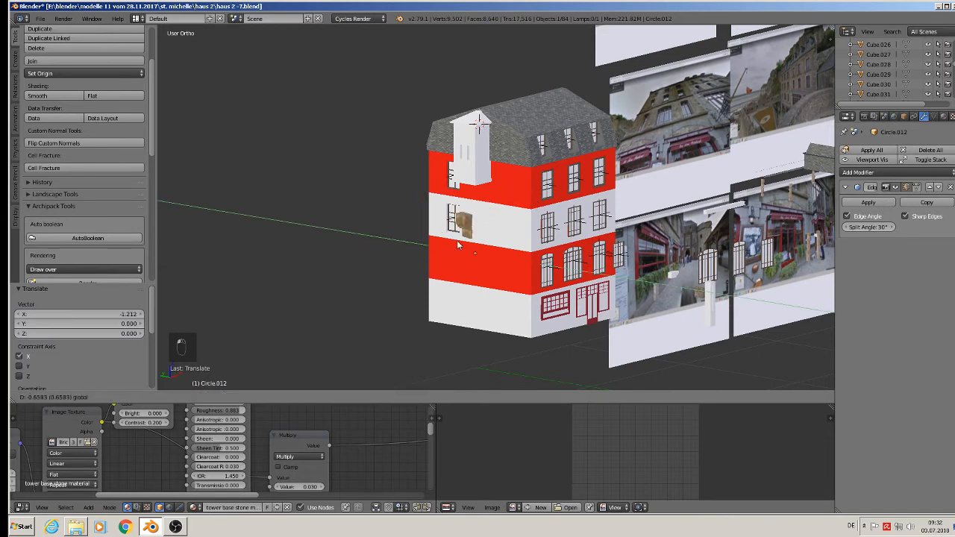
left_click(482, 232)
mouse_move(485, 223)
left_mouse_down()
mouse_move(487, 194)
mouse_move(512, 220)
mouse_move(496, 228)
left_mouse_up()
left_click(497, 231)
Scale the stone corbel to 0.335 and rotate it -5.25° in the left view to stand upright.
scroll(498, 233, "up", 5)
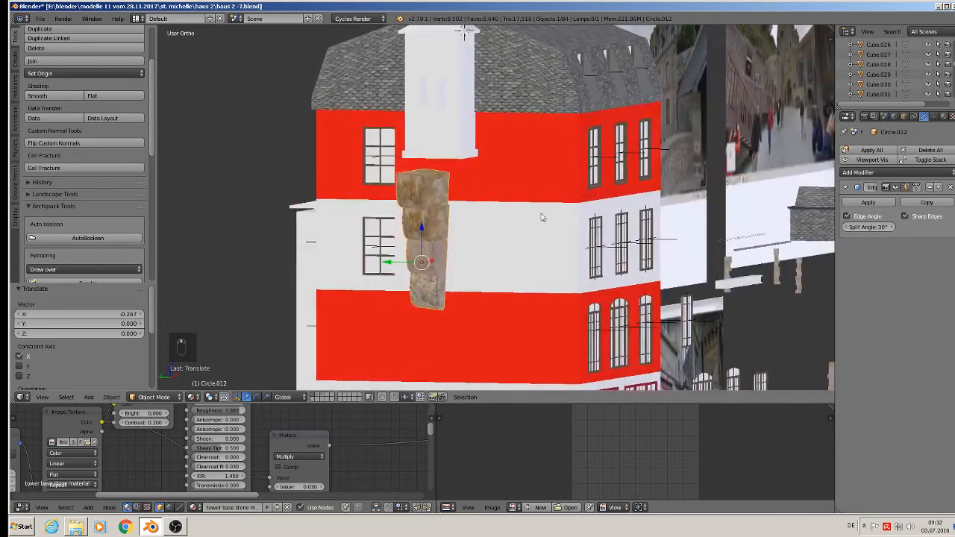
key("s")
left_click(492, 237)
middle_click_drag(493, 237, 483, 236)
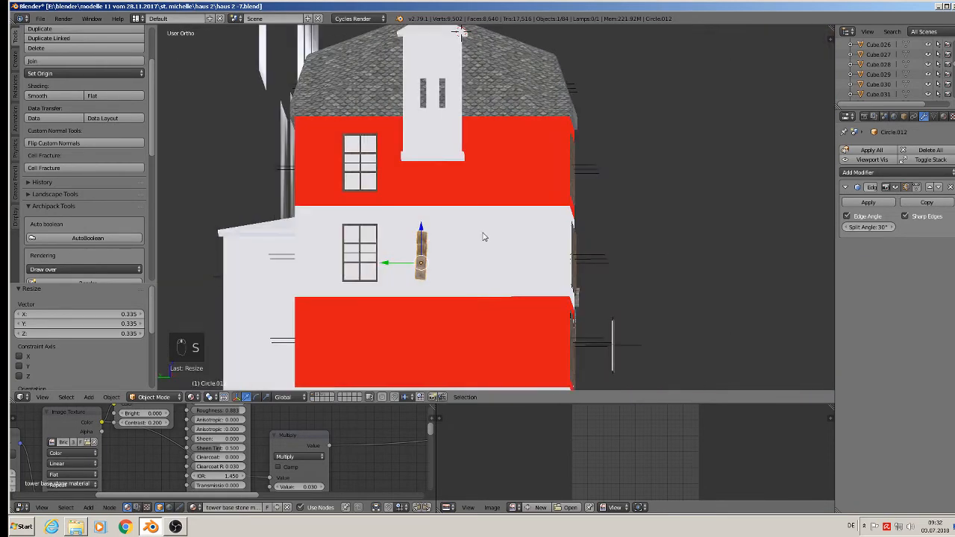
key("ctrl+KP_3")
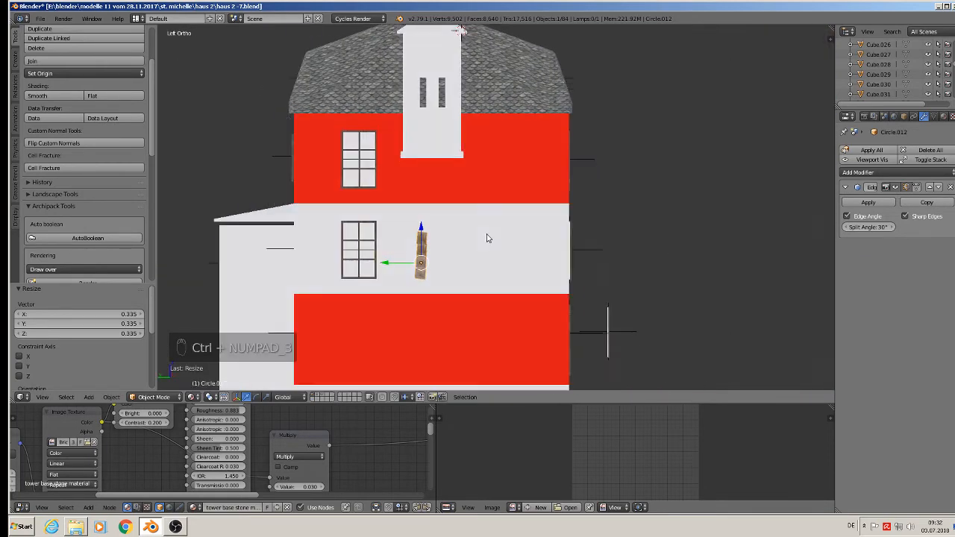
scroll(367, 259, "up", 5)
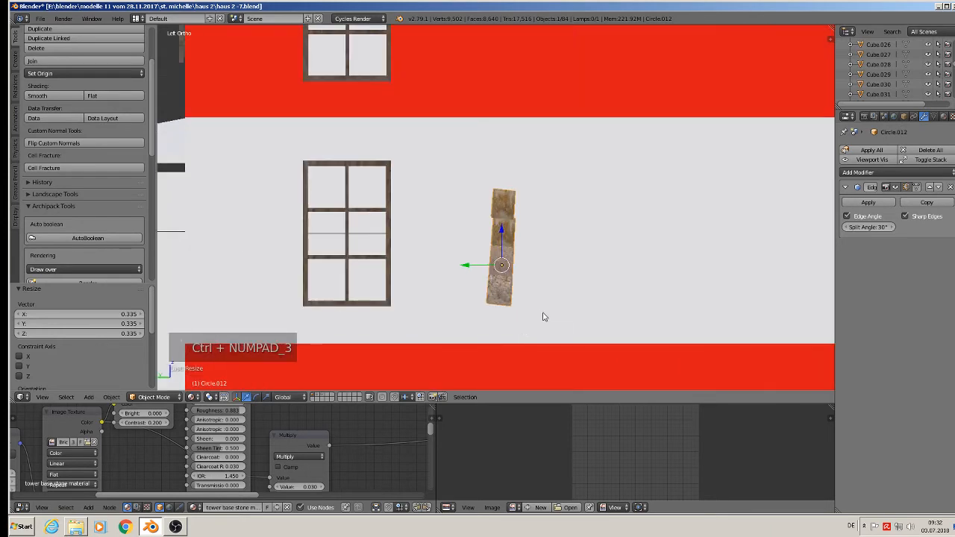
key("r")
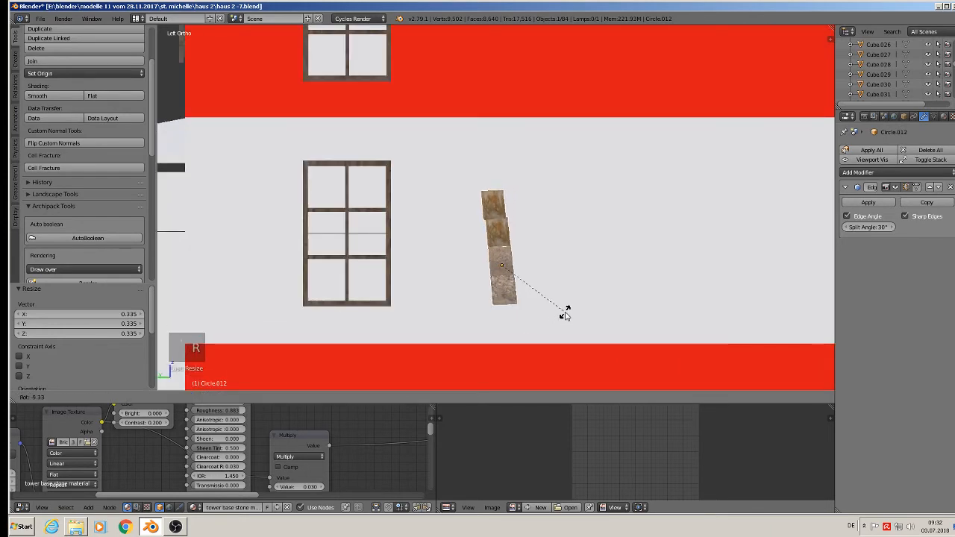
left_click(553, 316)
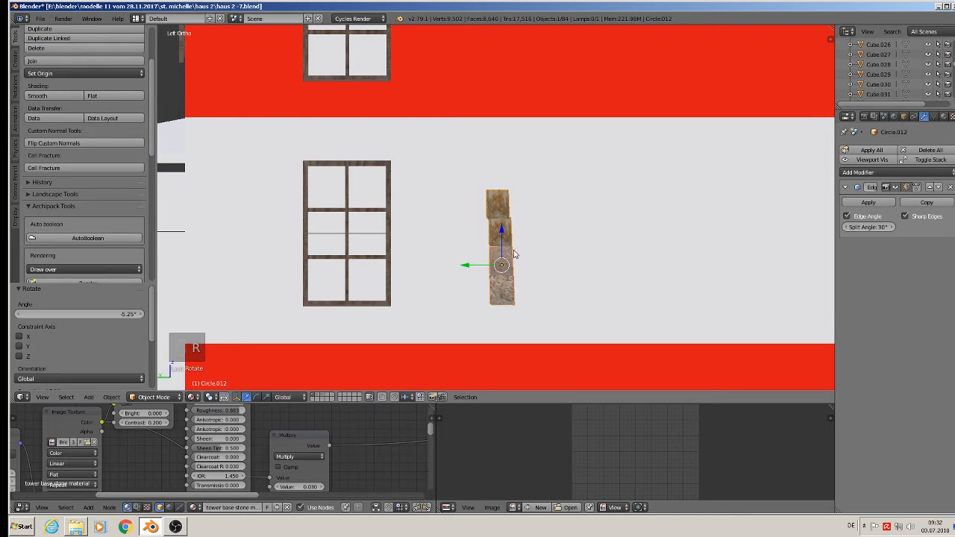
Shift the corbel's uppermost stone block slightly along Y to line it up with the blocks beneath it.
key("Tab")
key("a")
key("a")
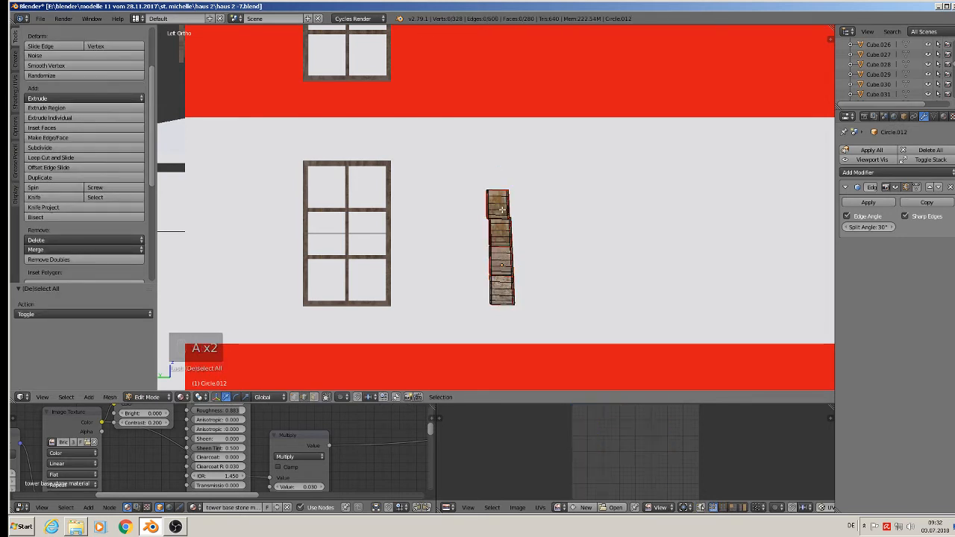
key("l")
left_click_drag(466, 209, 468, 209)
key("a")
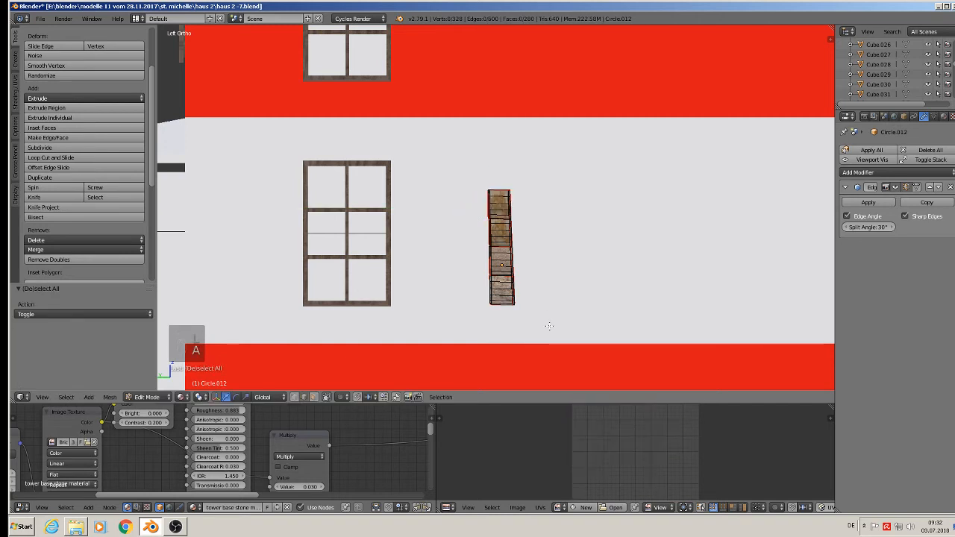
Select the vertices along the corbel's slanted right side and rotate them about 1.5° to straighten that side.
key("b")
left_click_drag(536, 329, 498, 175)
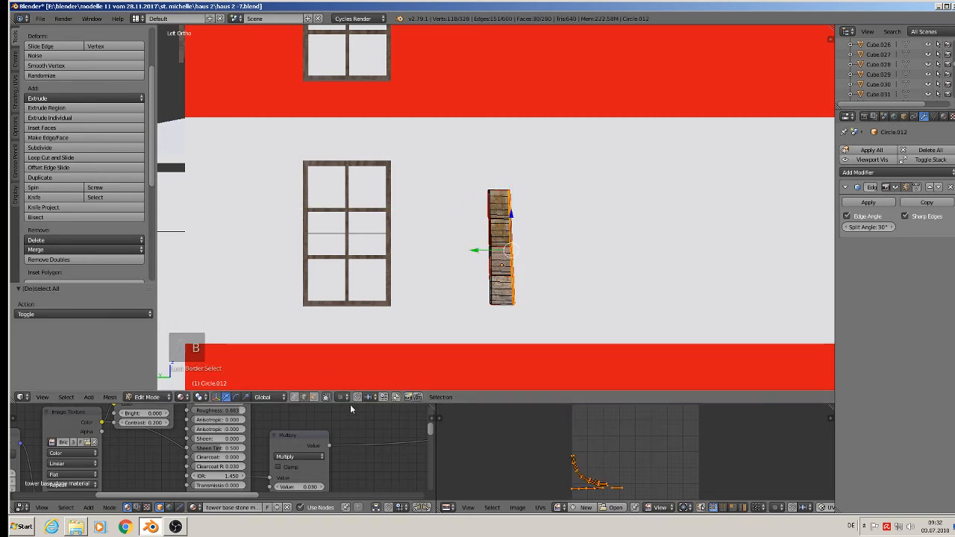
left_click(295, 397)
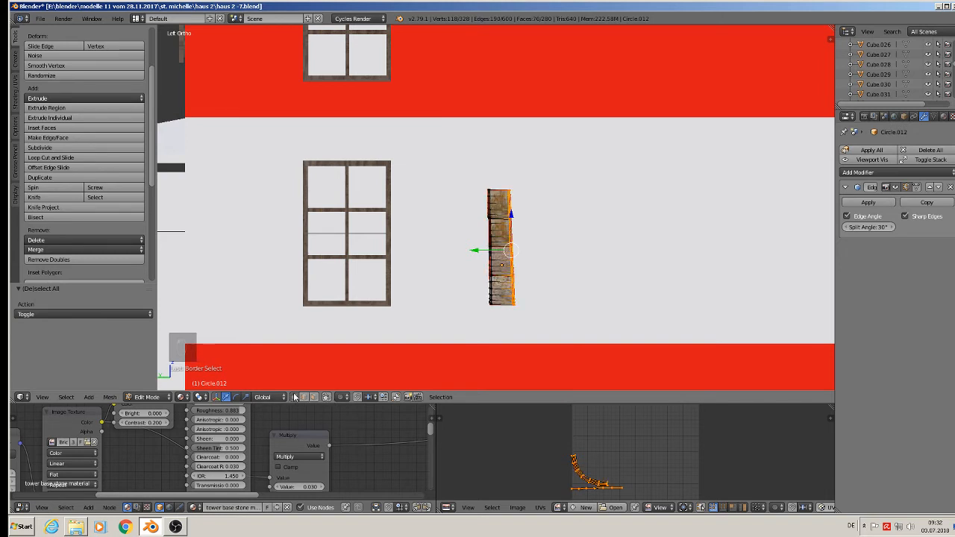
key("a")
key("b")
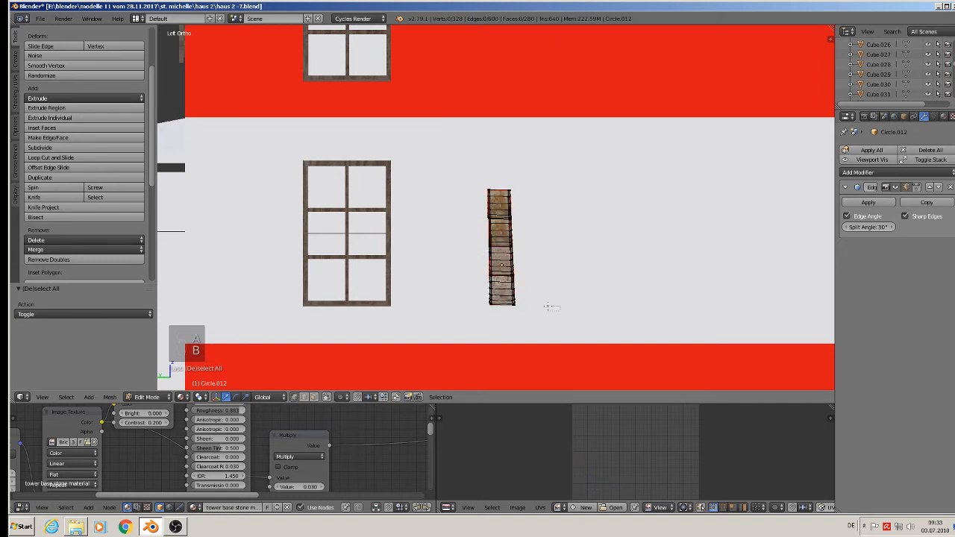
left_click_drag(560, 312, 514, 180)
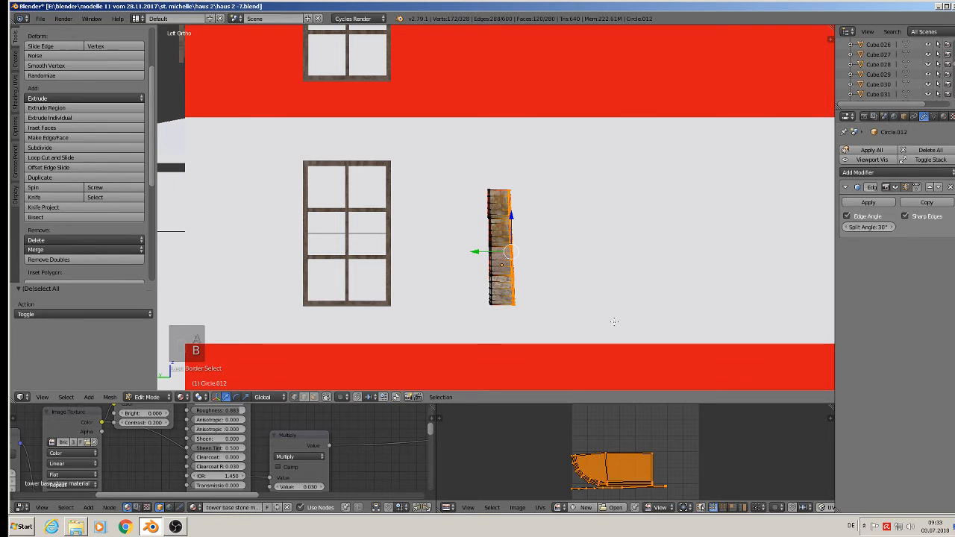
key("r")
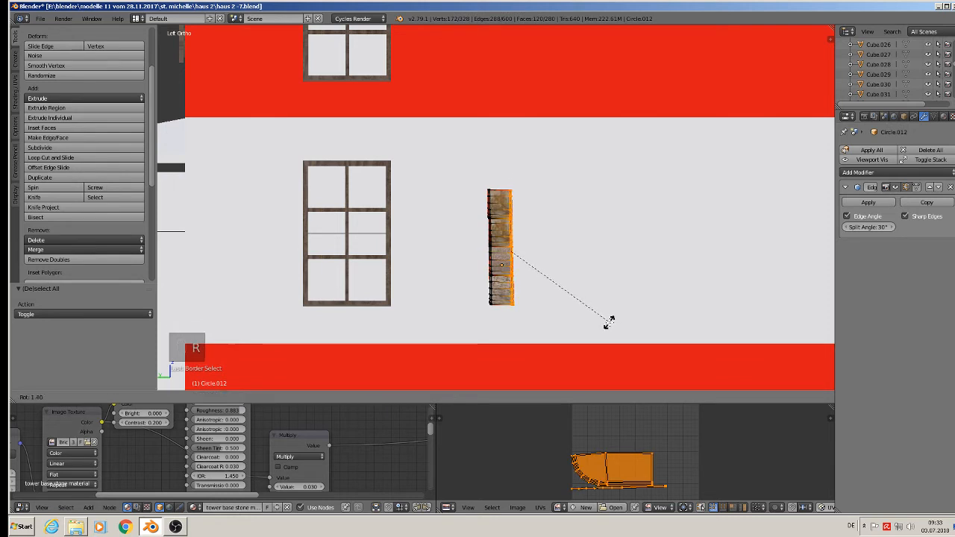
left_click(606, 322)
key("Tab")
scroll(567, 282, "down", 2)
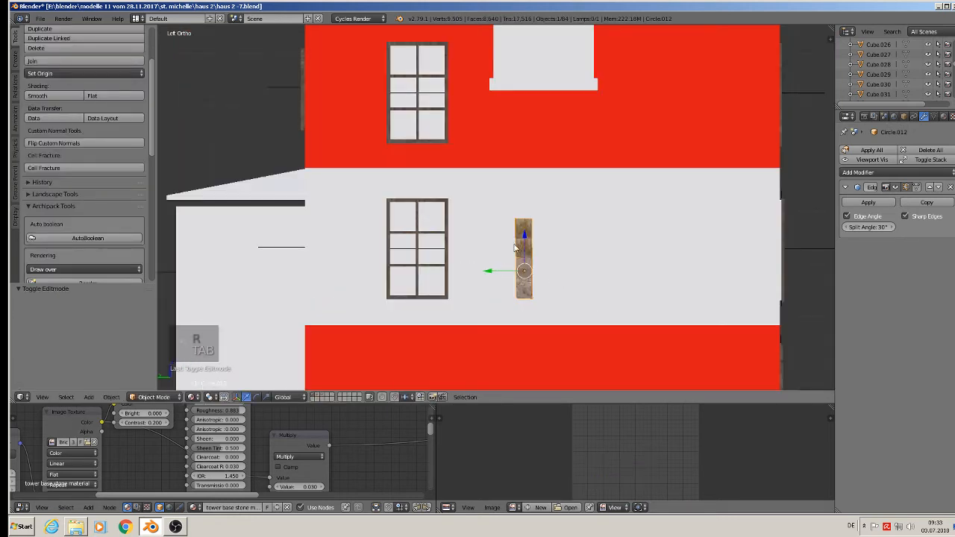
Fit the corbel beneath the turret by raising it 0.244 along Z, sliding it toward the turret's edge along Y and moving it 0.129 along X.
left_click_drag(515, 248, 545, 123)
left_click_drag(525, 236, 525, 107)
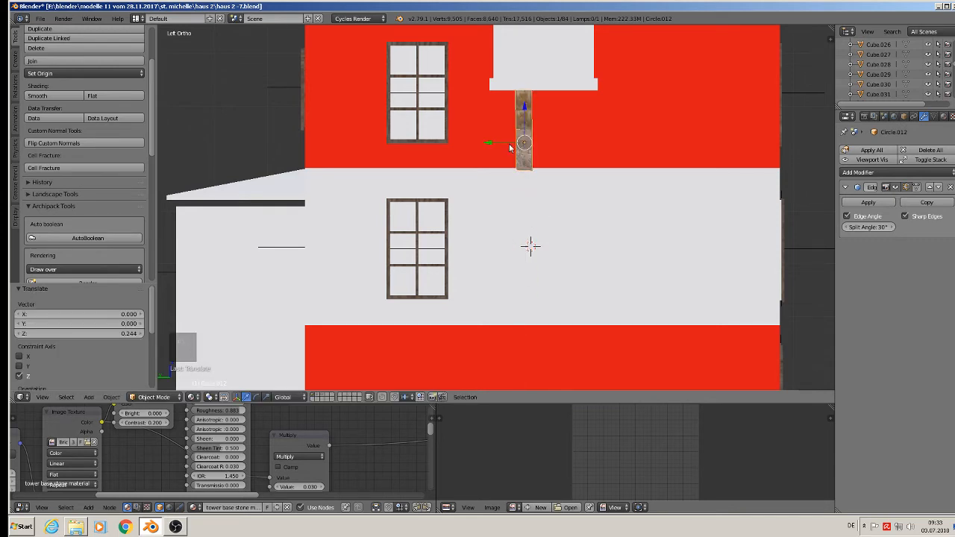
left_click_drag(500, 139, 480, 137)
middle_click_drag(480, 137, 535, 180)
left_click_drag(548, 155, 592, 151)
Examine the tower and its corbels in the courtyard reference photo and compare them with the model's turret.
middle_click_drag(591, 151, 448, 158)
scroll(598, 132, "down", 2)
scroll(469, 165, "down", 4)
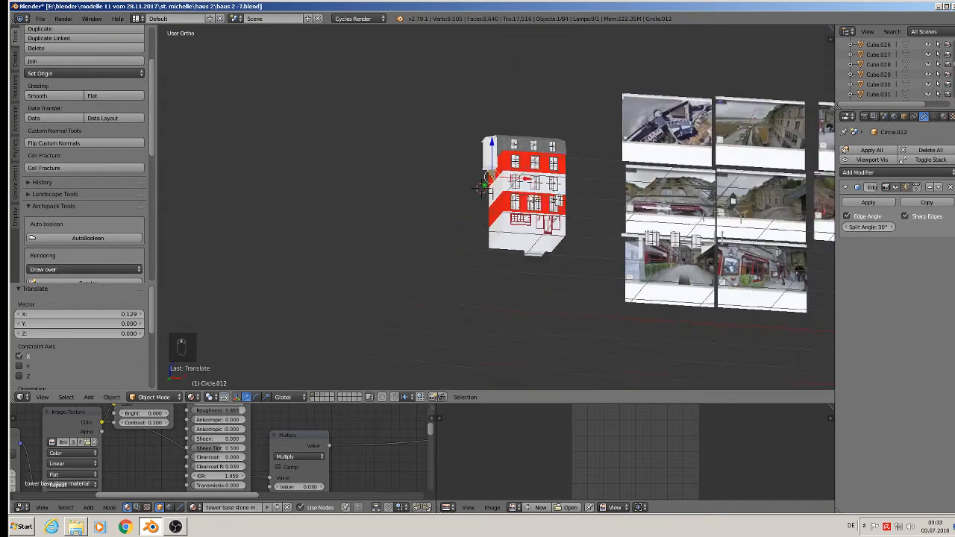
middle_click_drag(660, 209, 532, 200)
scroll(529, 208, "up", 4)
middle_click_drag(603, 210, 579, 182)
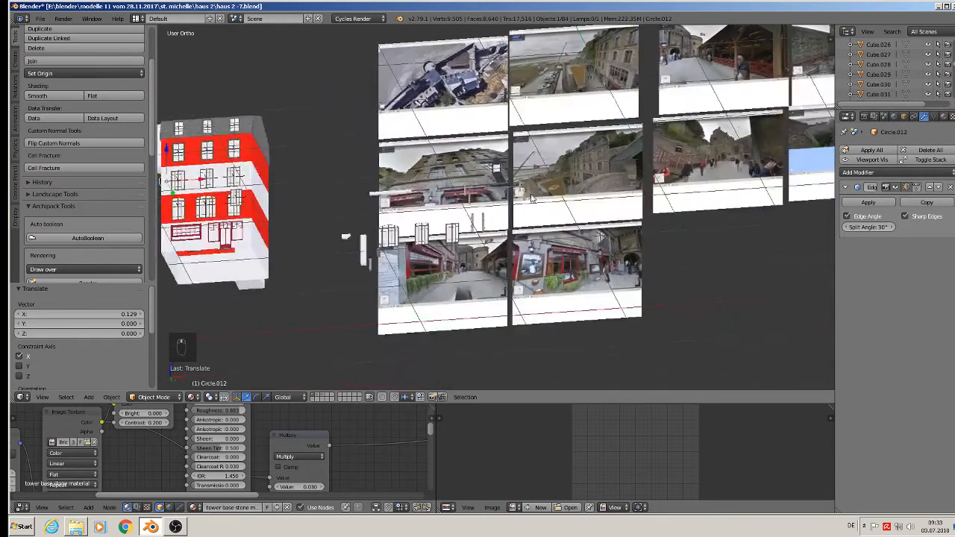
scroll(705, 174, "up", 5)
scroll(777, 132, "up", 3)
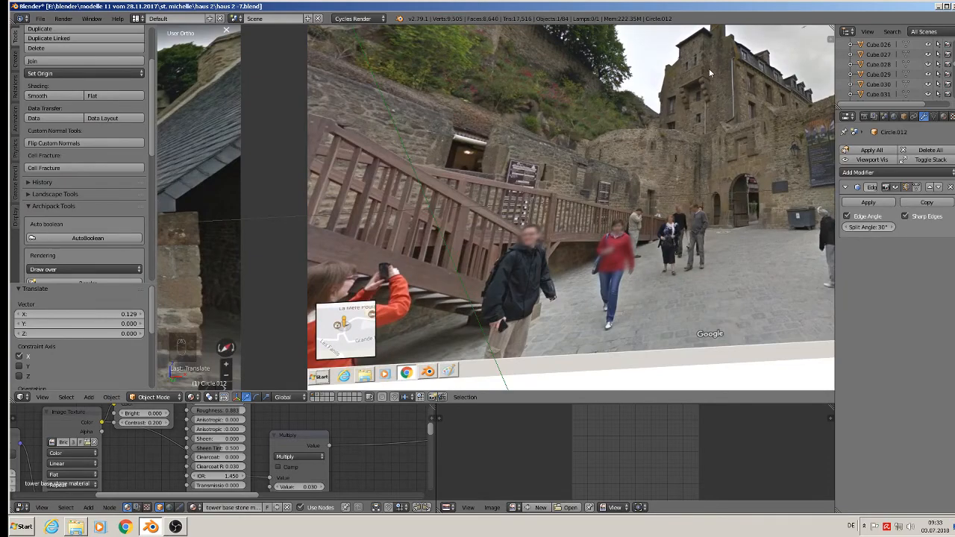
scroll(675, 161, "down", 9)
middle_click_drag(371, 156, 164, 77, "shift")
scroll(139, 96, "down", 2)
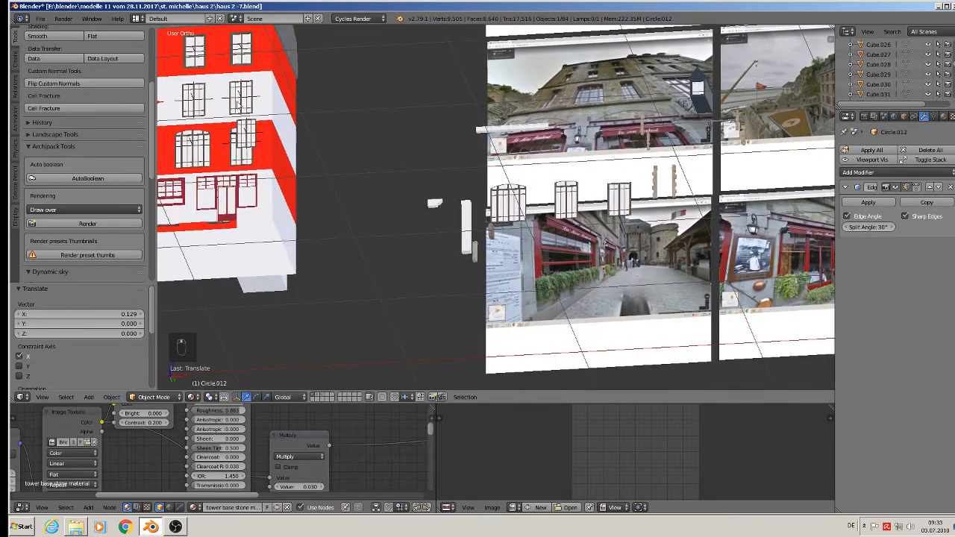
scroll(316, 122, "down", 1)
middle_click_drag(329, 182, 606, 292, "shift")
scroll(350, 127, "up", 4)
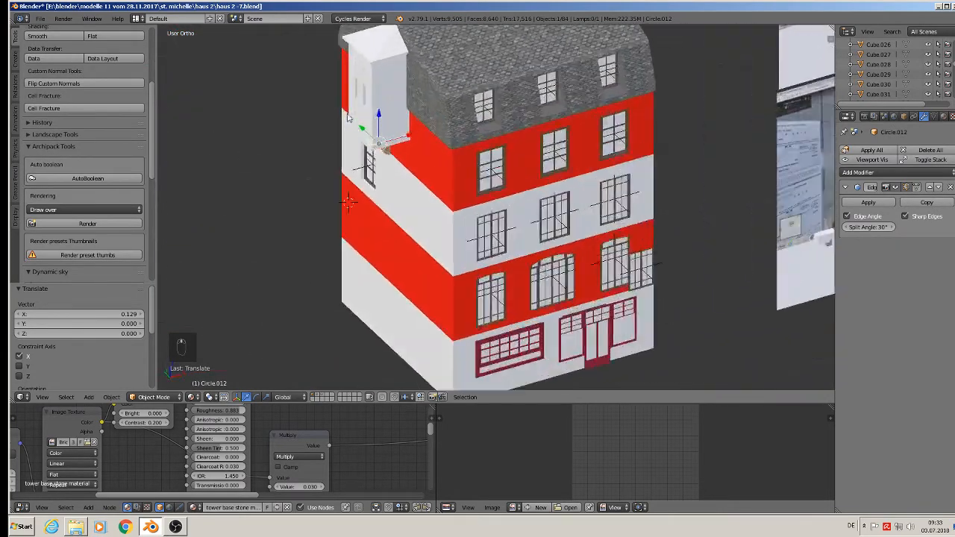
Select the turret and reduce its depth by scaling it along X.
right_click(456, 169)
scroll(469, 244, "up", 1)
middle_click_drag(469, 244, 479, 224)
key("s")
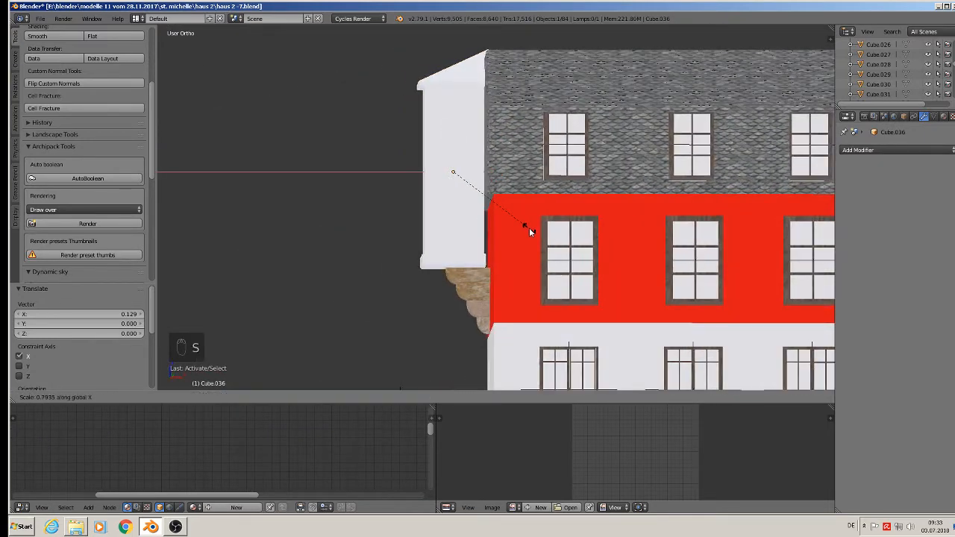
left_click(499, 196)
Reposition the turret along X so it sits against the house wall, finishing with shifts of -0.039 and 0.027.
left_click_drag(489, 172, 504, 174)
middle_click_drag(504, 174, 542, 191)
left_click_drag(502, 172, 468, 173)
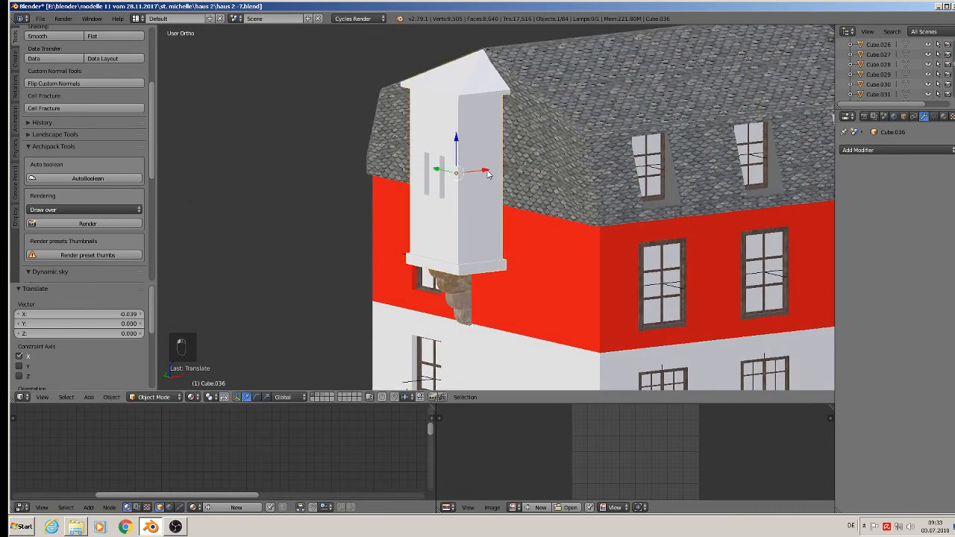
middle_click_drag(468, 173, 431, 161)
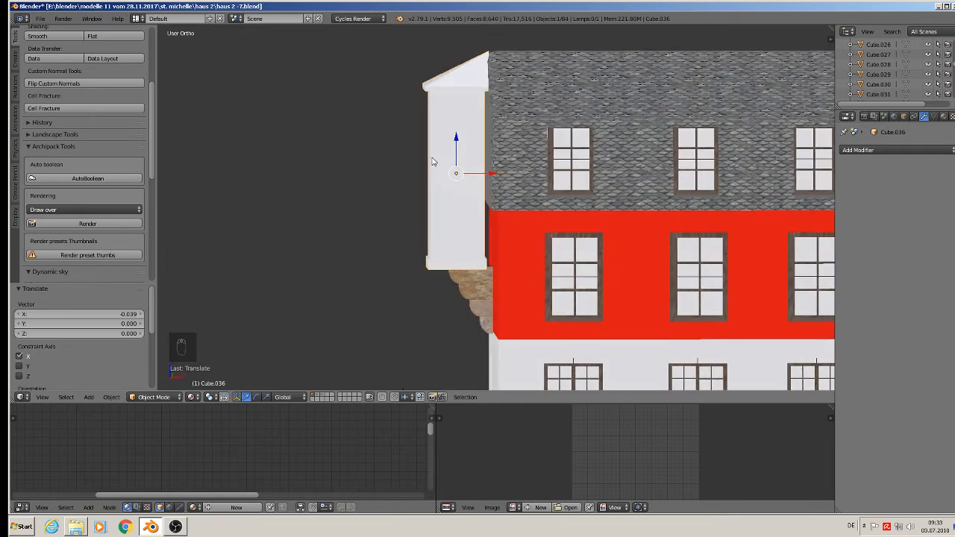
left_click_drag(495, 172, 510, 172)
middle_click_drag(510, 173, 533, 298)
Duplicate the stone corbel and move the copy -0.149 along Y beneath the turret's other edge.
right_click(415, 282)
middle_click_drag(415, 282, 468, 313)
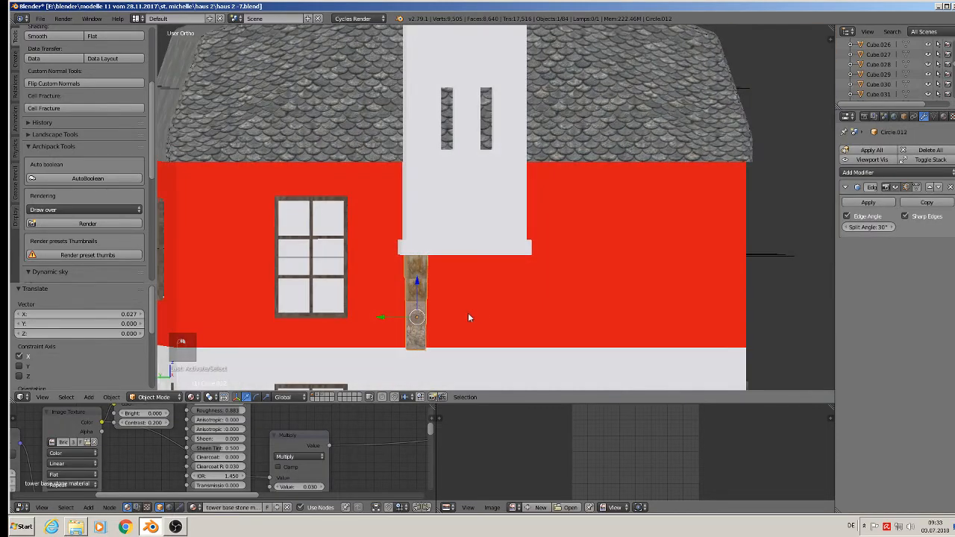
key("shift+d")
left_click(465, 313)
left_click(390, 311)
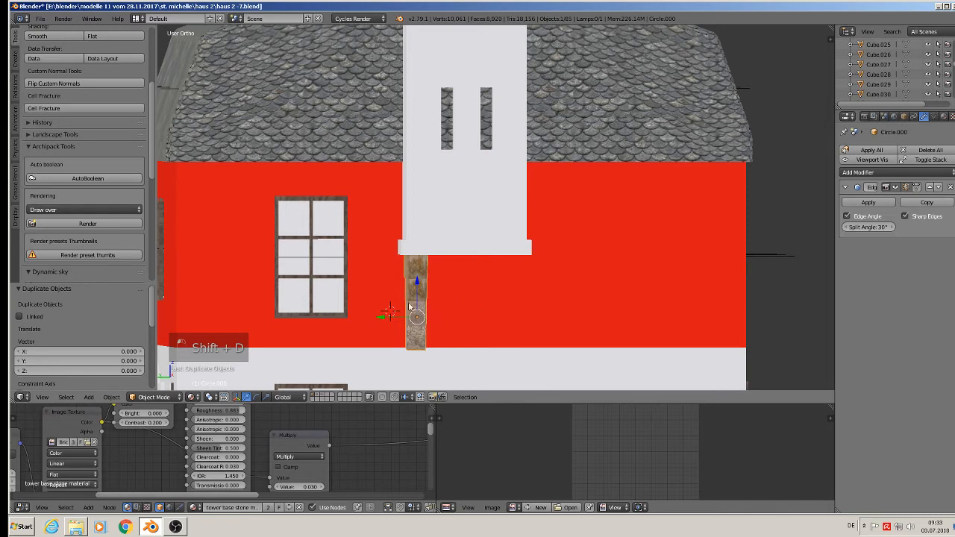
key("g")
key("y")
left_click(472, 306)
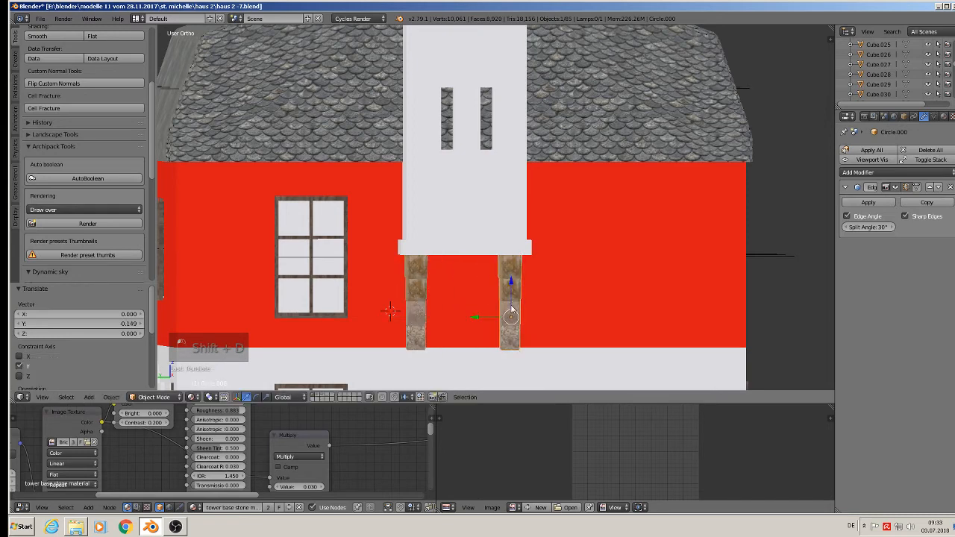
middle_click_drag(471, 306, 475, 317)
scroll(475, 316, "down", 5)
key("a")
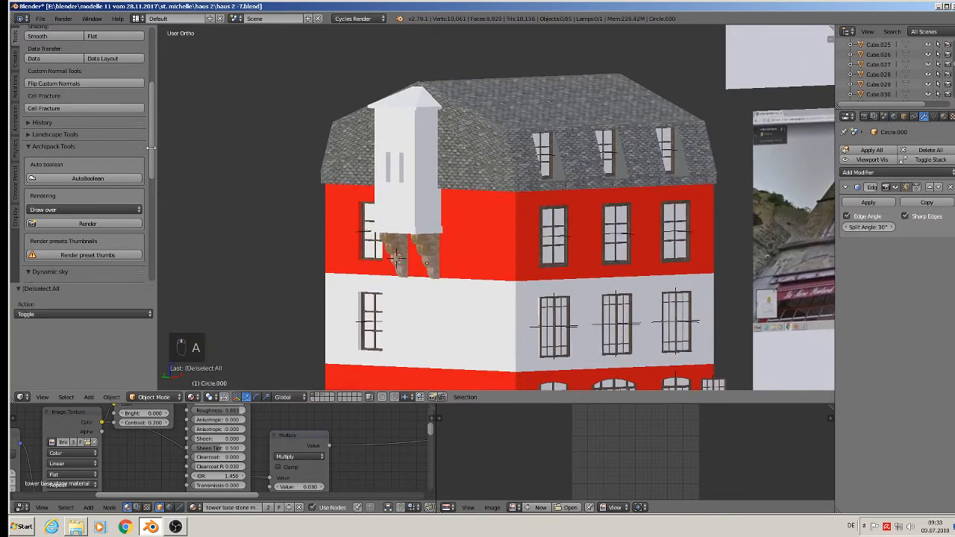
Save the file and check the turret side of the house against the reference photos.
left_click(40, 19)
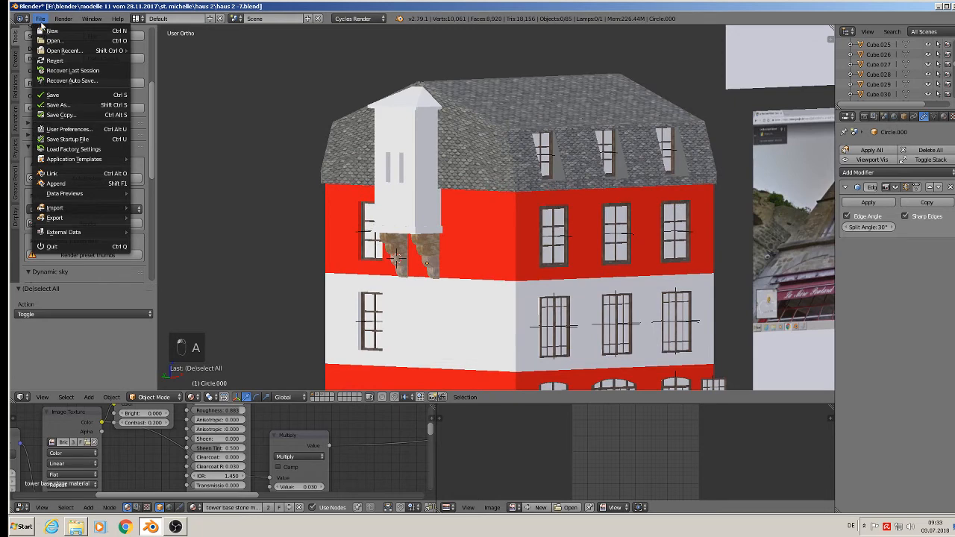
left_click(52, 93)
middle_click_drag(546, 220, 660, 163)
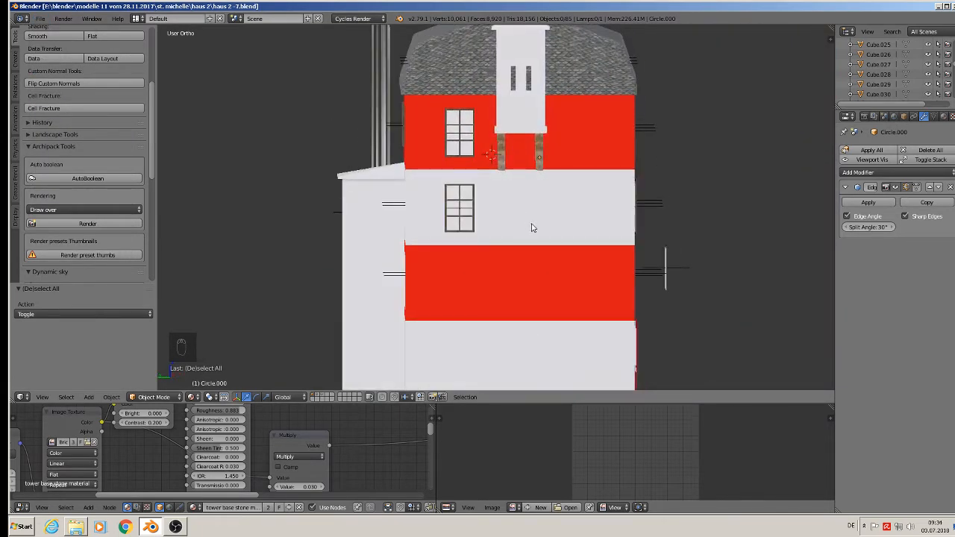
scroll(533, 227, "down", 4)
middle_click_drag(651, 224, 486, 228)
middle_click_drag(820, 226, 314, 221, "shift")
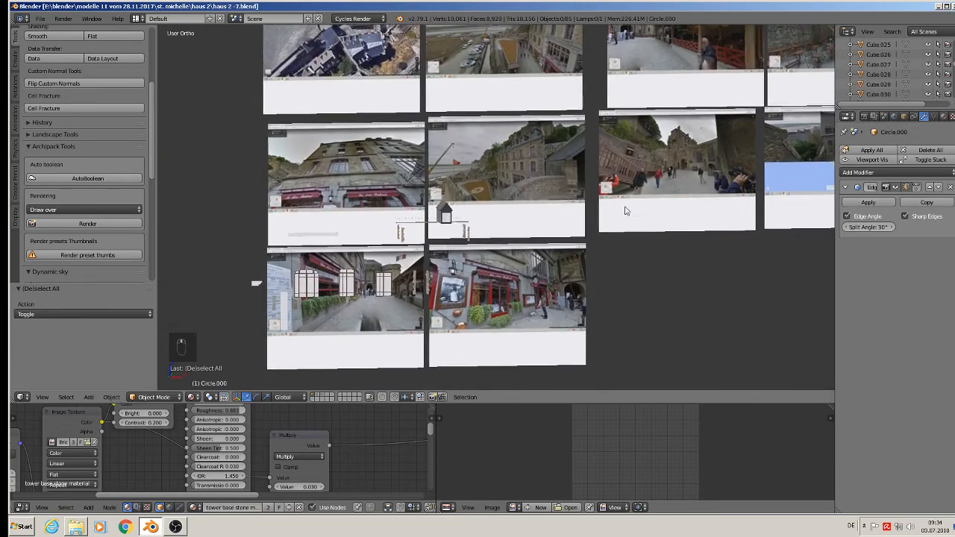
middle_click_drag(626, 212, 359, 268, "shift")
middle_click_drag(393, 228, 433, 113, "ctrl")
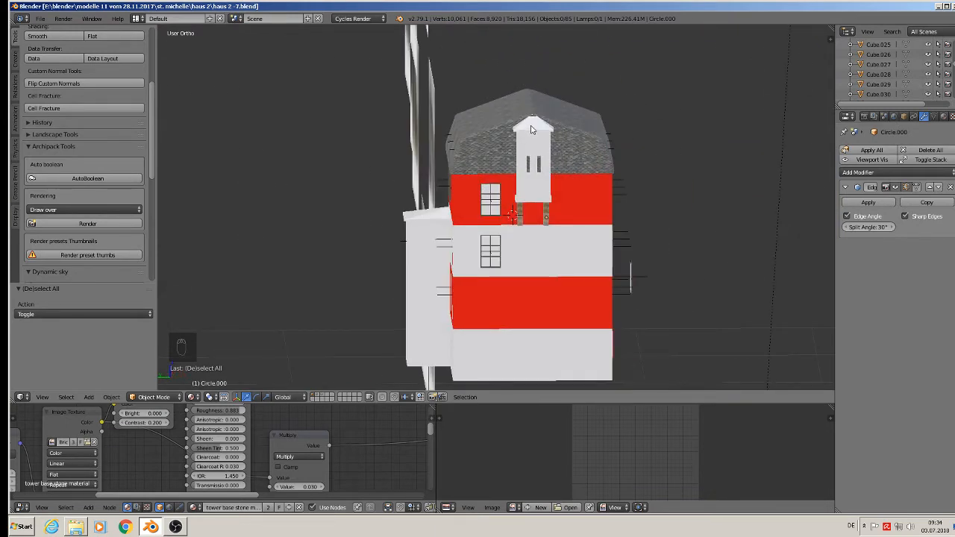
In the left view, scale the turret by 0.899 along Z and raise it 0.025 along Z.
key("ctrl+KP_3")
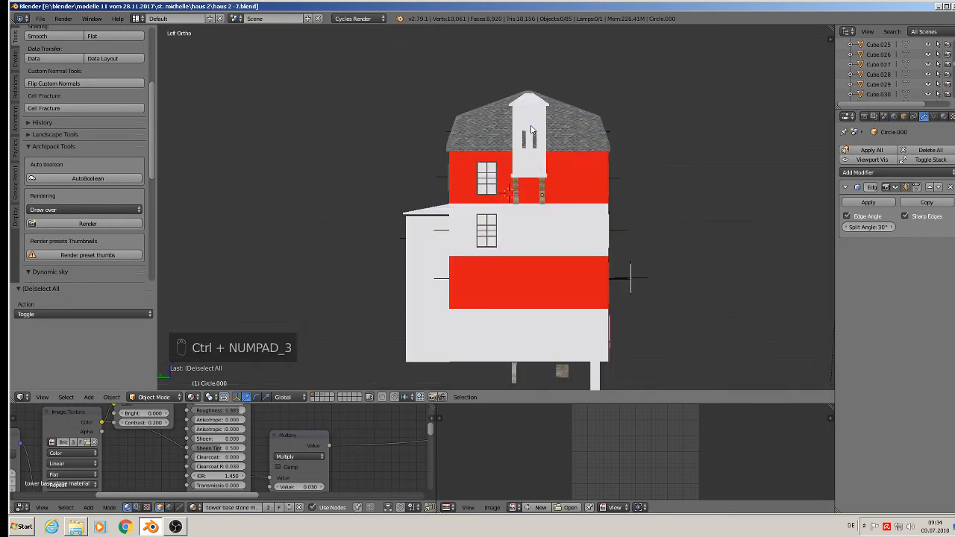
scroll(418, 126, "up", 5)
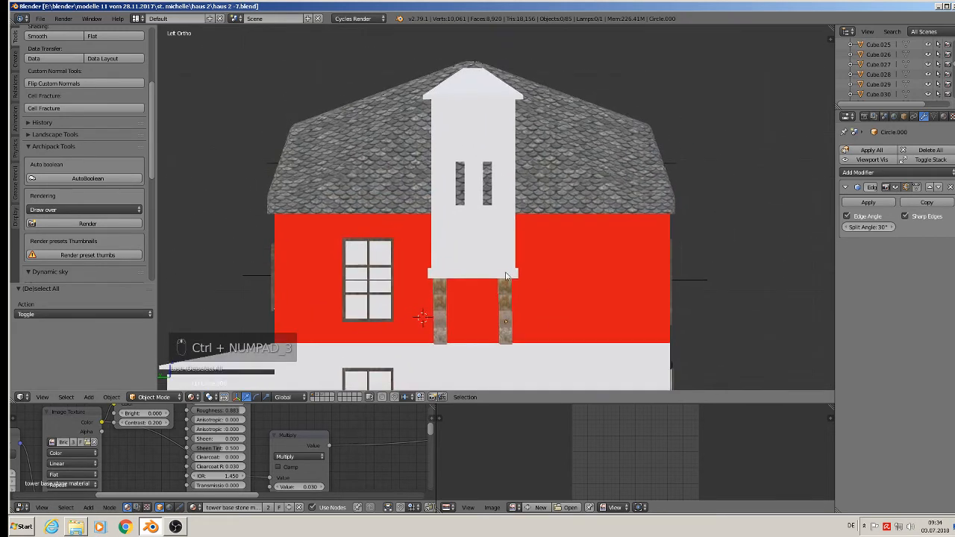
right_click(471, 252)
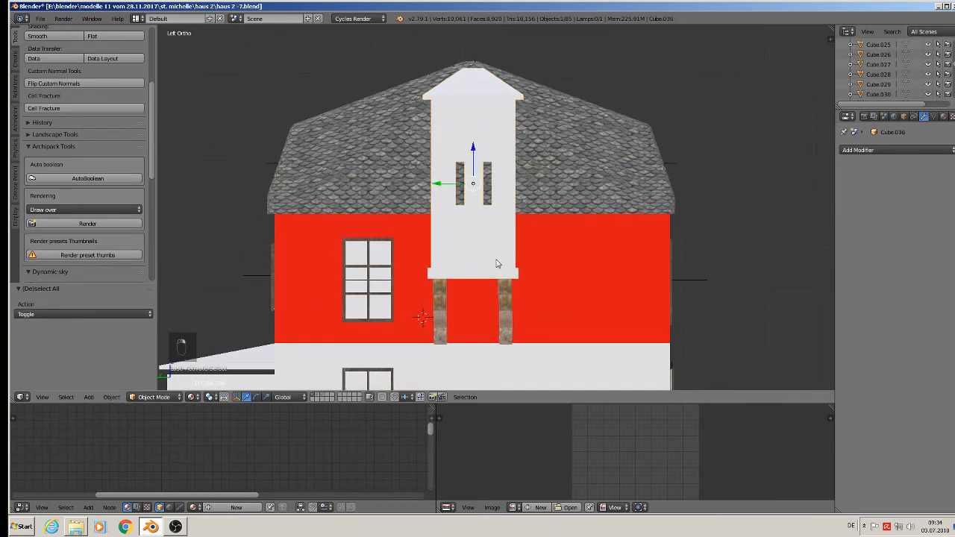
key("s")
key("z")
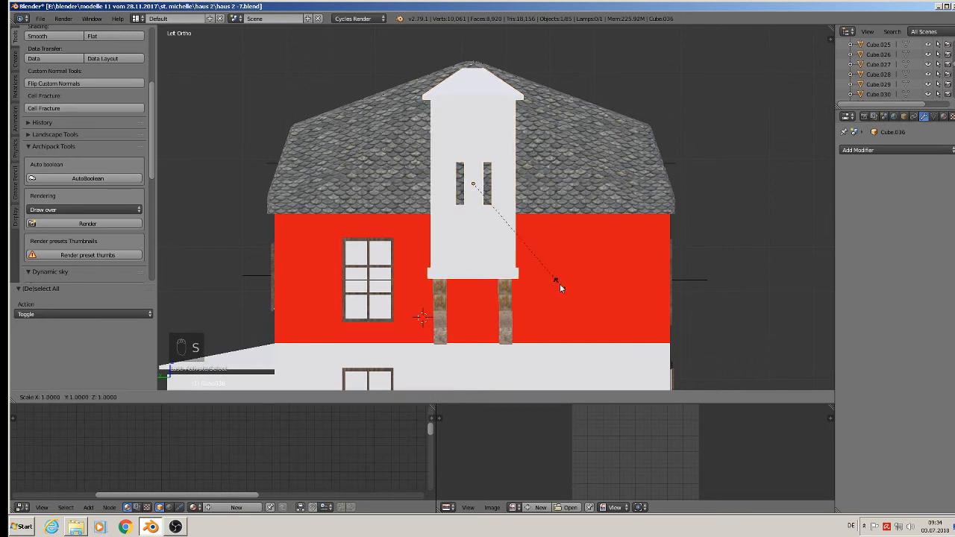
left_click(546, 278)
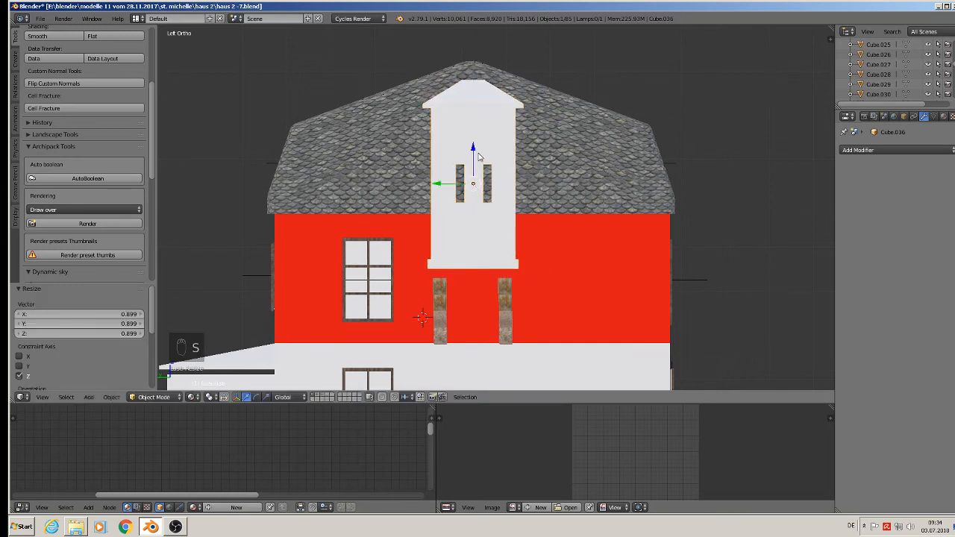
key("g")
key("z")
left_click(474, 144)
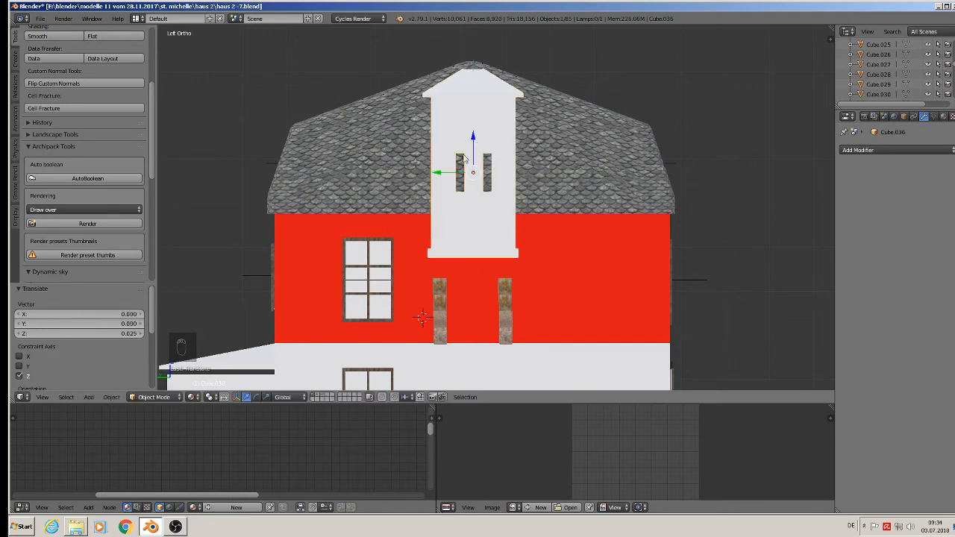
Raise both stone corbels along Z to meet the turret's base, then deselect everything and save the file.
middle_click_drag(474, 145, 468, 285)
right_click(445, 295)
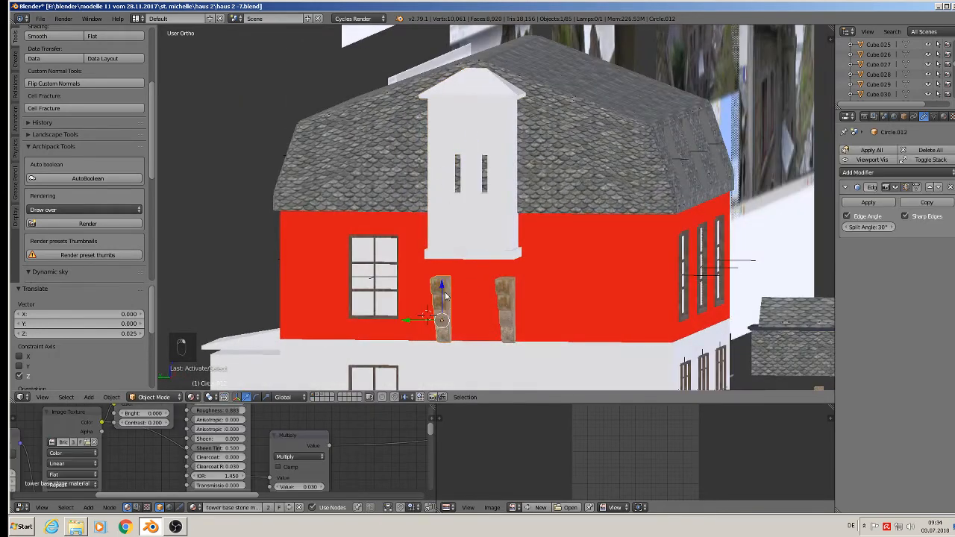
left_click_drag(474, 287, 481, 267)
middle_click_drag(480, 266, 460, 200)
middle_click_drag(481, 244, 465, 245)
key("a")
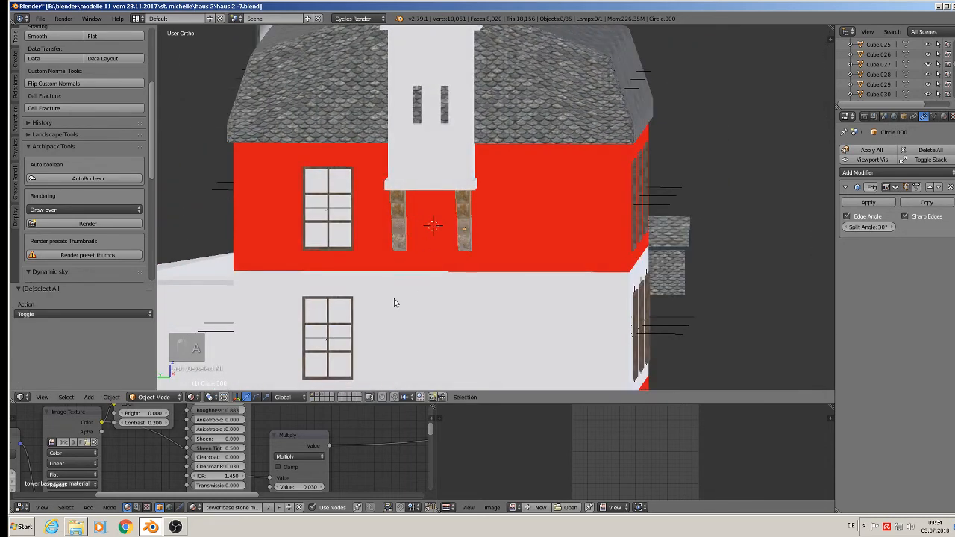
left_click(41, 18)
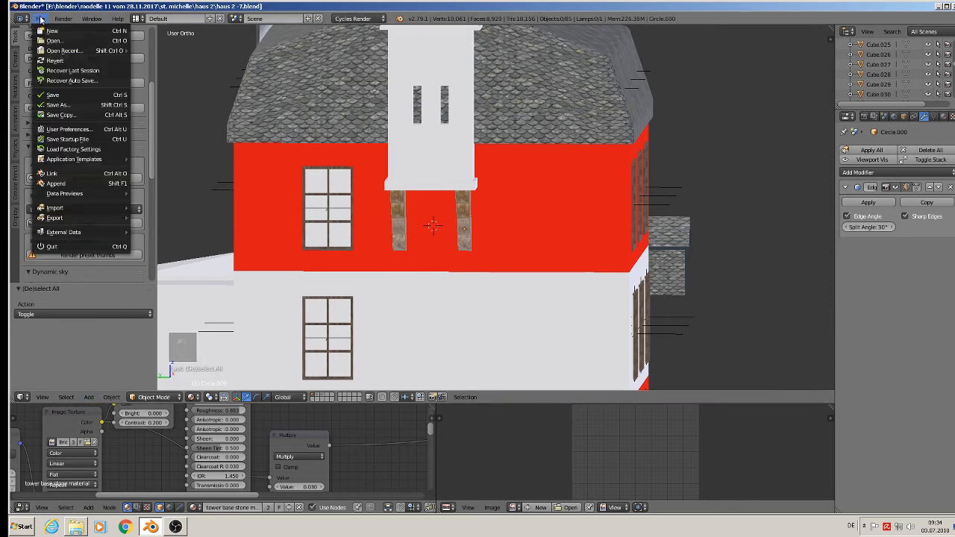
left_click(62, 95)
Add a cube at the 3D cursor between the corbels and scale it down to 0.046.
left_click(88, 397)
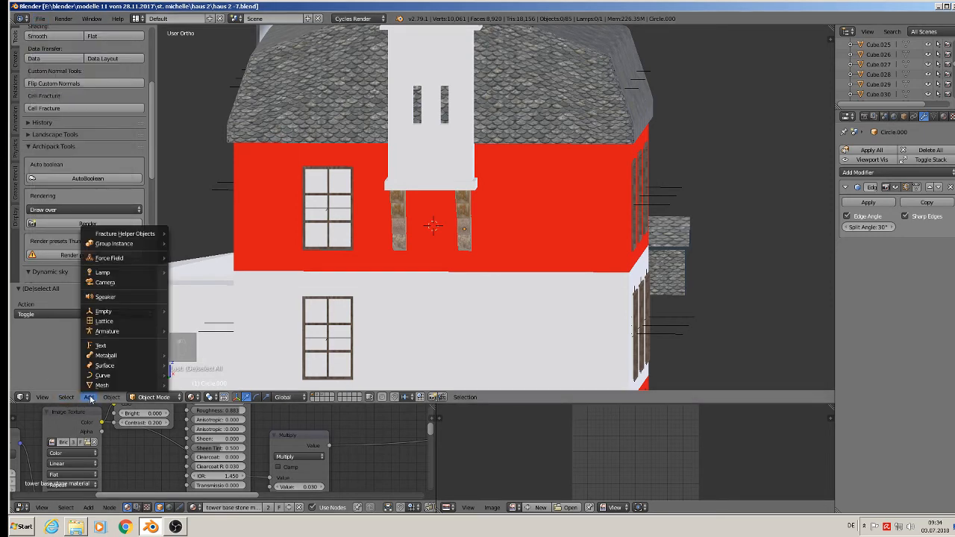
mouse_move(104, 385)
left_click(239, 162)
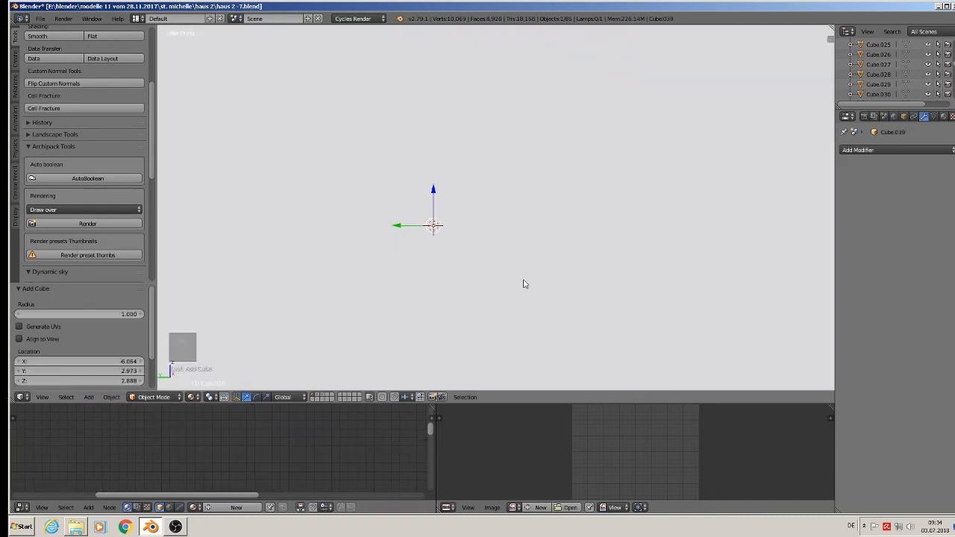
key("s")
left_click(434, 237)
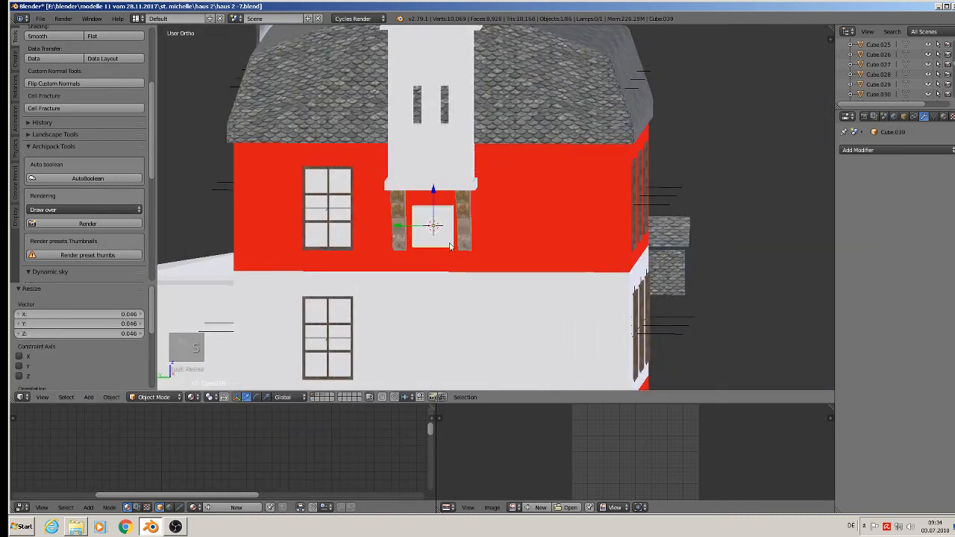
Scale the cube between the corbels by a further 0.812 and stretch it along Z into an upright block.
middle_click_drag(563, 289, 568, 279)
key("s")
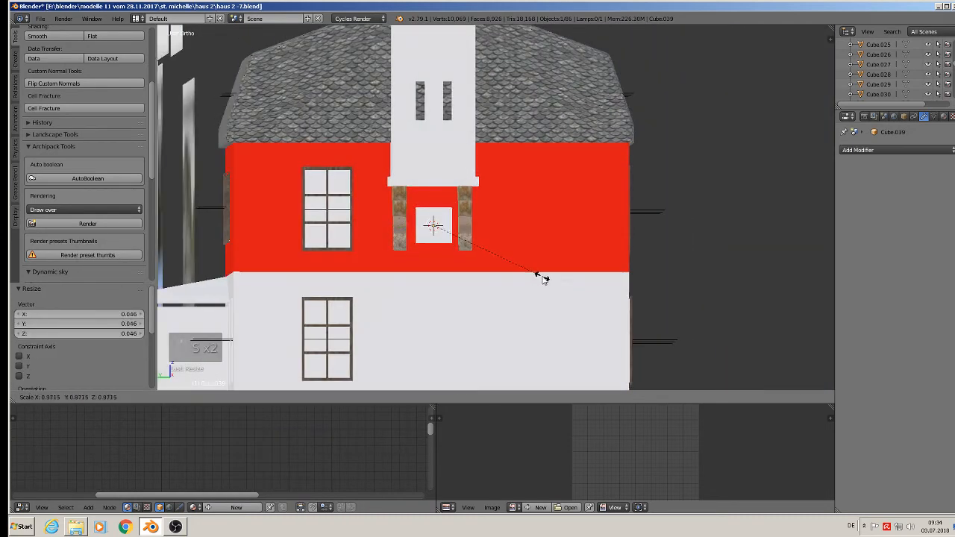
left_click(534, 277)
key("s")
key("z")
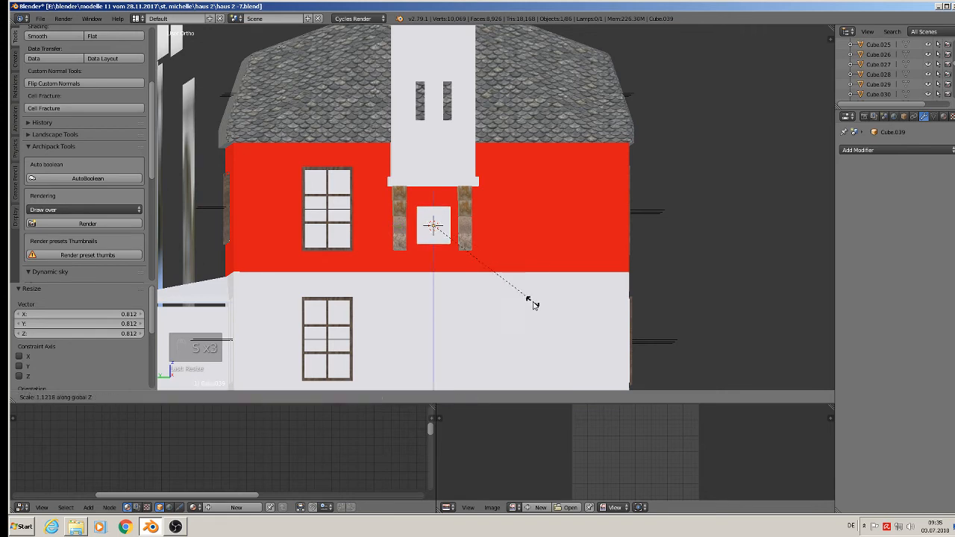
left_click(522, 361)
Duplicate the upright block and move the copy -0.241 along Z onto the white storey below.
middle_click_drag(523, 362, 502, 272)
key("shift+d")
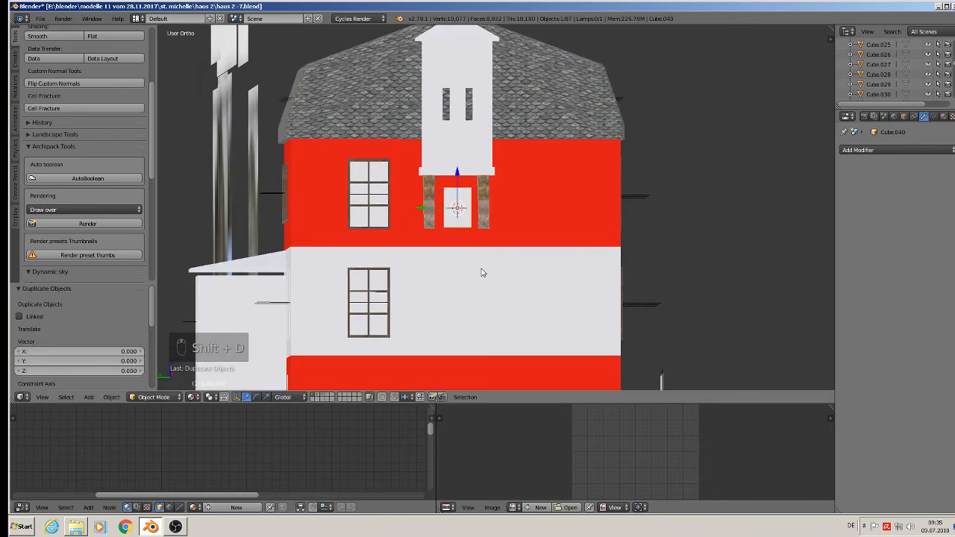
key("z")
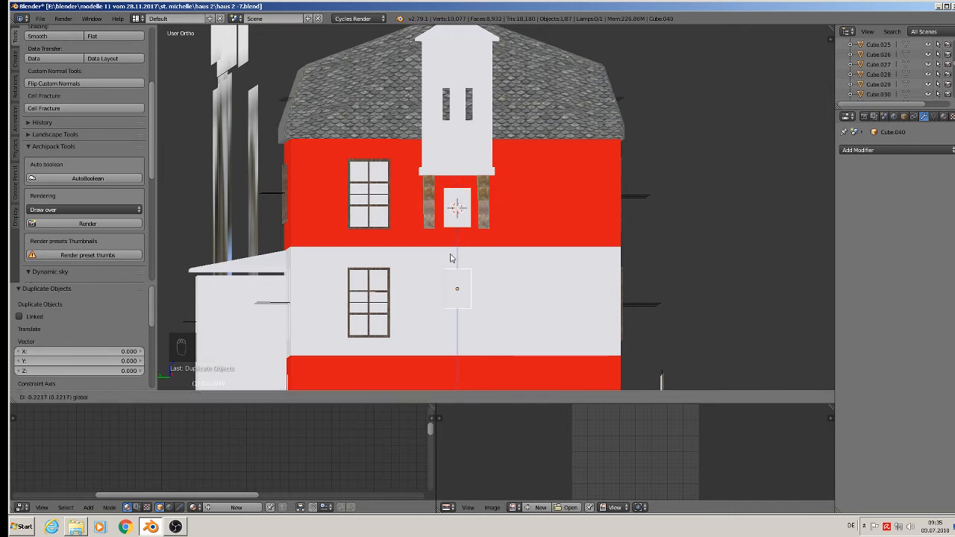
left_click(449, 265)
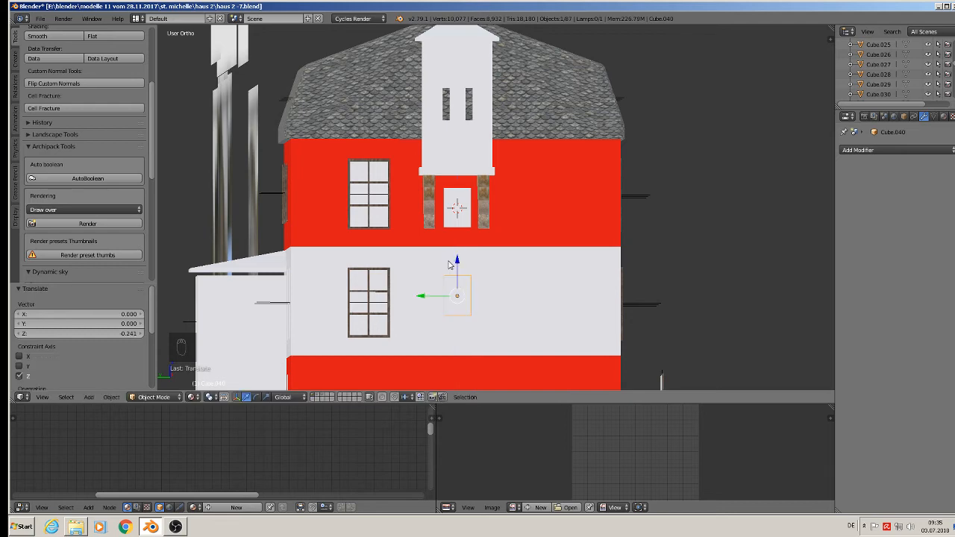
Select both upright blocks on the side wall and join them into one object.
middle_click_drag(524, 261, 503, 273)
right_click(460, 207, "shift")
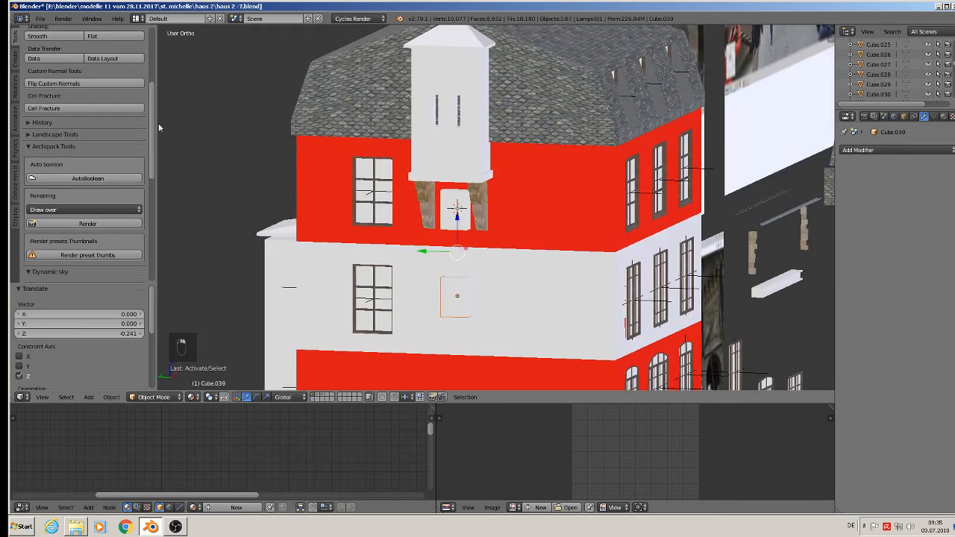
scroll(120, 122, "up", 5)
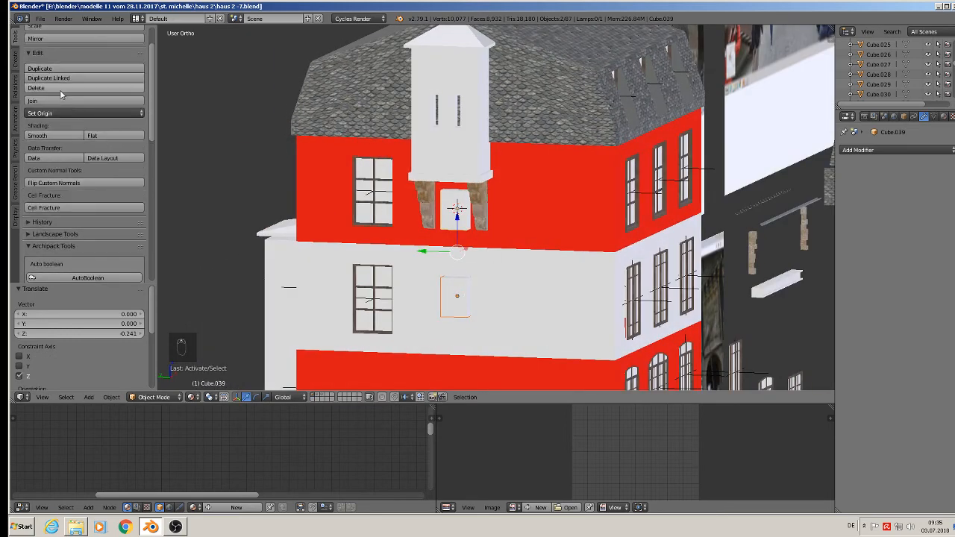
left_click(84, 100)
Apply rotation and scale to the joined blocks and set their origin to geometry.
middle_click_drag(570, 316, 465, 297)
left_click(122, 397)
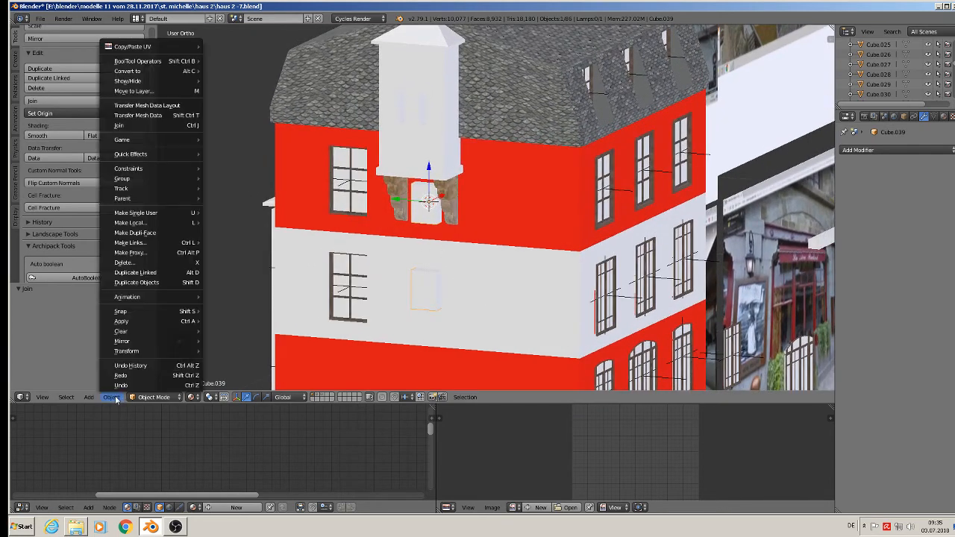
mouse_move(164, 322)
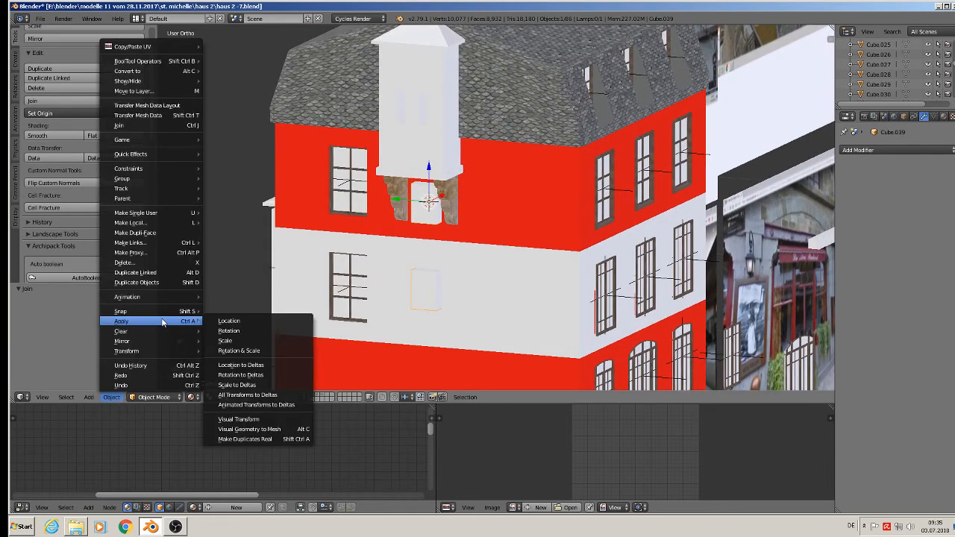
left_click(276, 351)
left_click(104, 112)
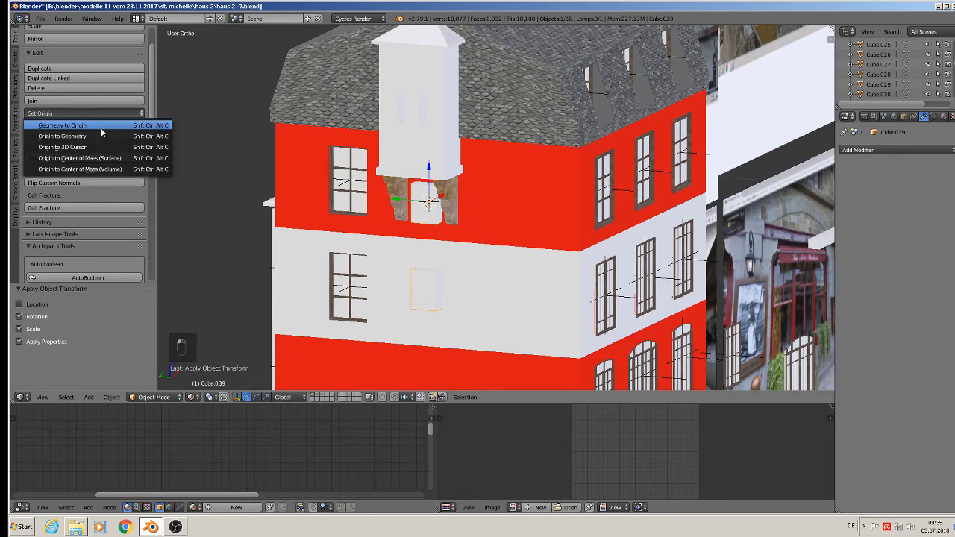
left_click(88, 136)
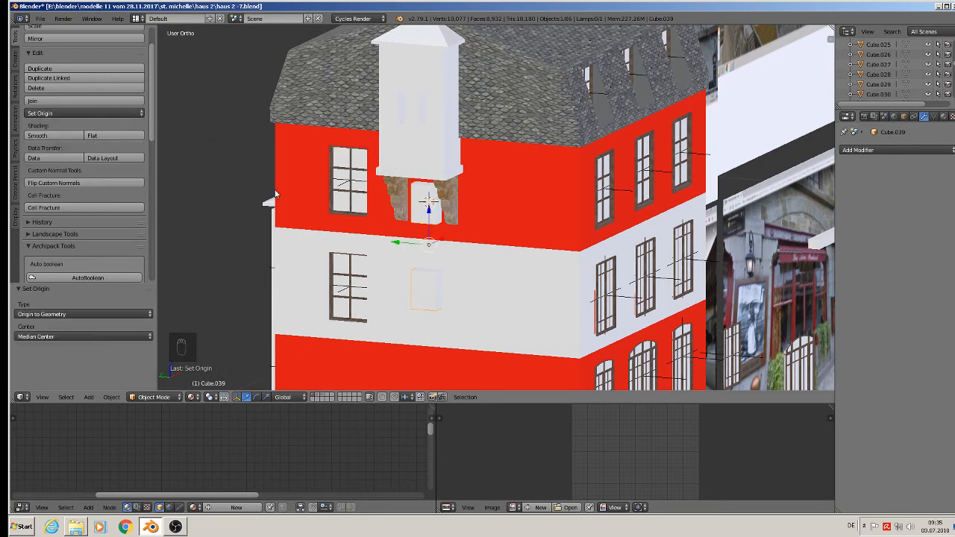
Select the house's main body, apply its rotation and scale, and set its origin to geometry.
scroll(348, 226, "up", 1)
right_click(566, 207)
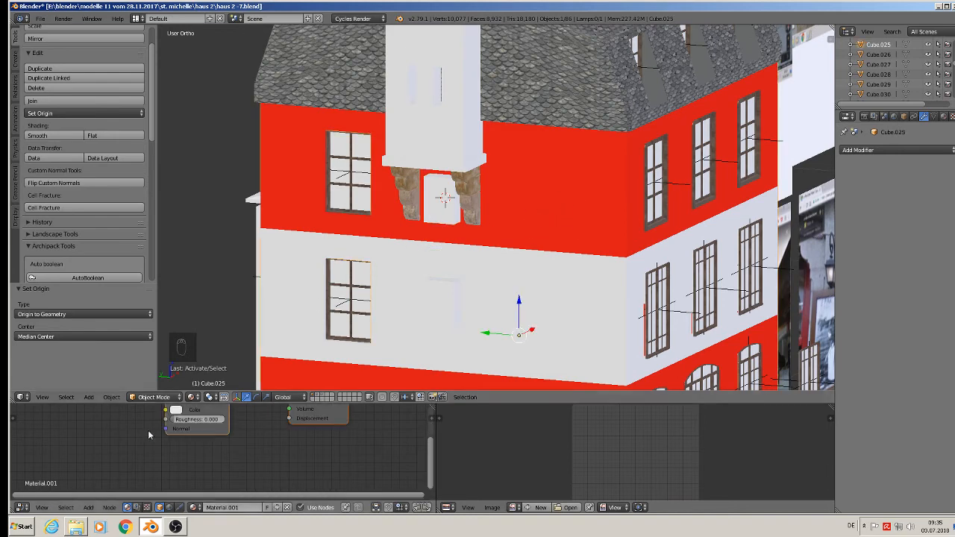
left_click(111, 397)
mouse_move(123, 321)
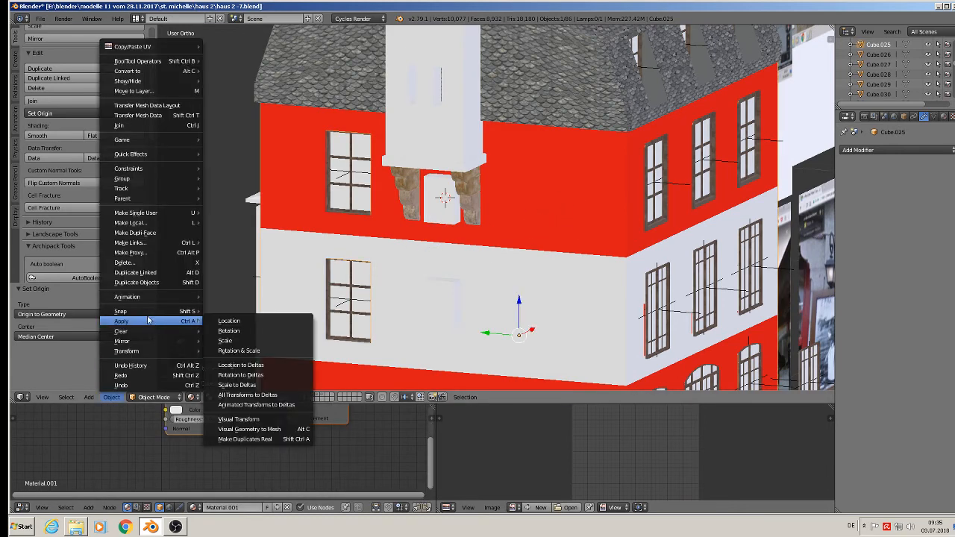
left_click(244, 352)
left_click(78, 115)
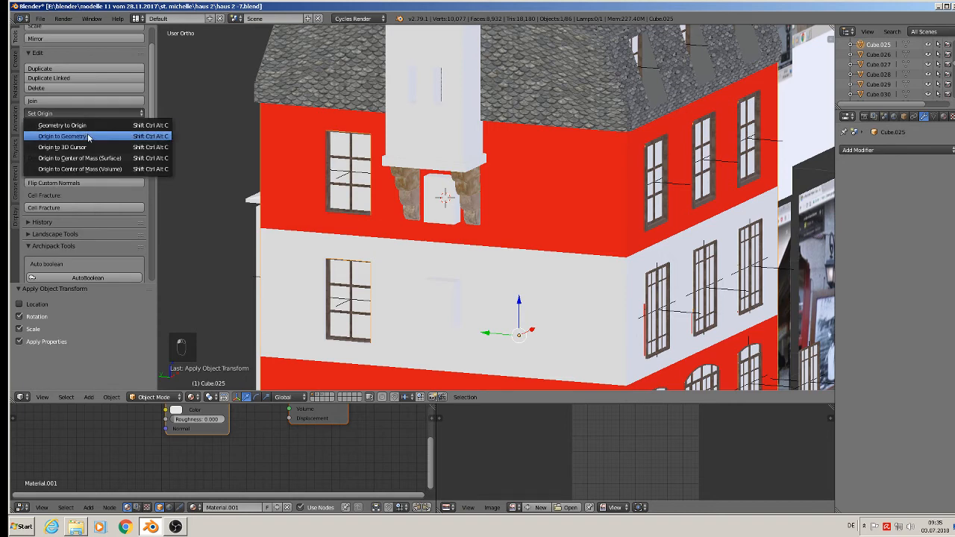
left_click(88, 136)
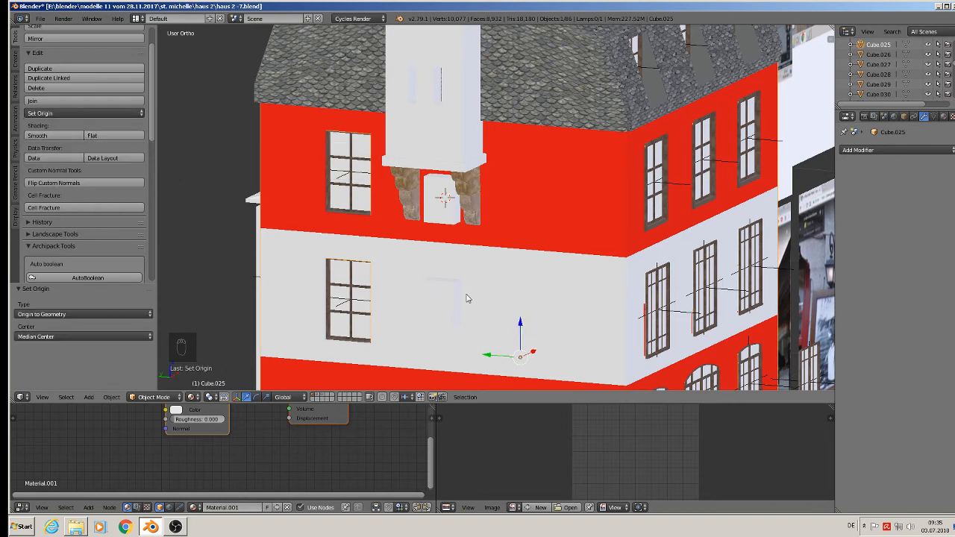
Save the model as a new file named haus 2 -8.blend in the haus 2 folder.
middle_click_drag(467, 298, 441, 255, "shift")
left_click(40, 18)
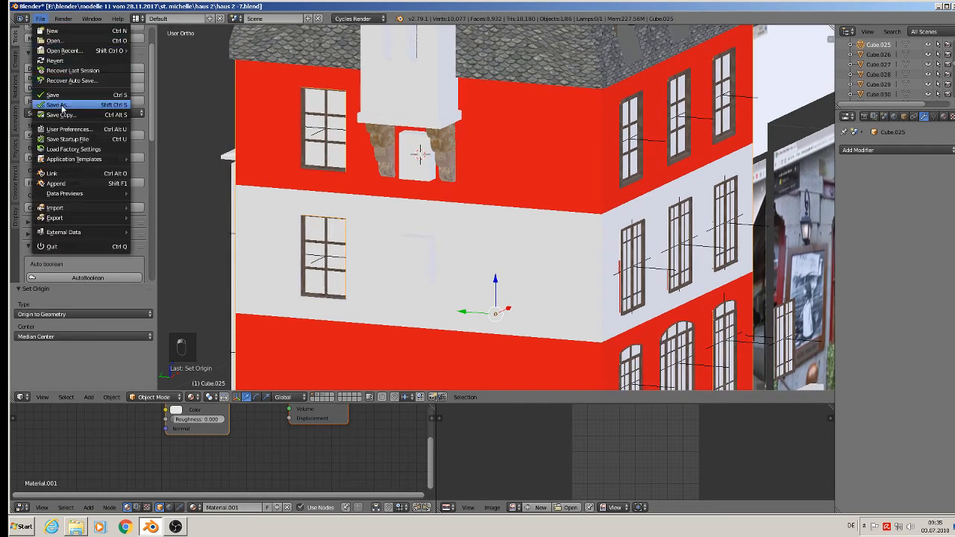
left_click(60, 105)
left_click(164, 58)
left_click(164, 56)
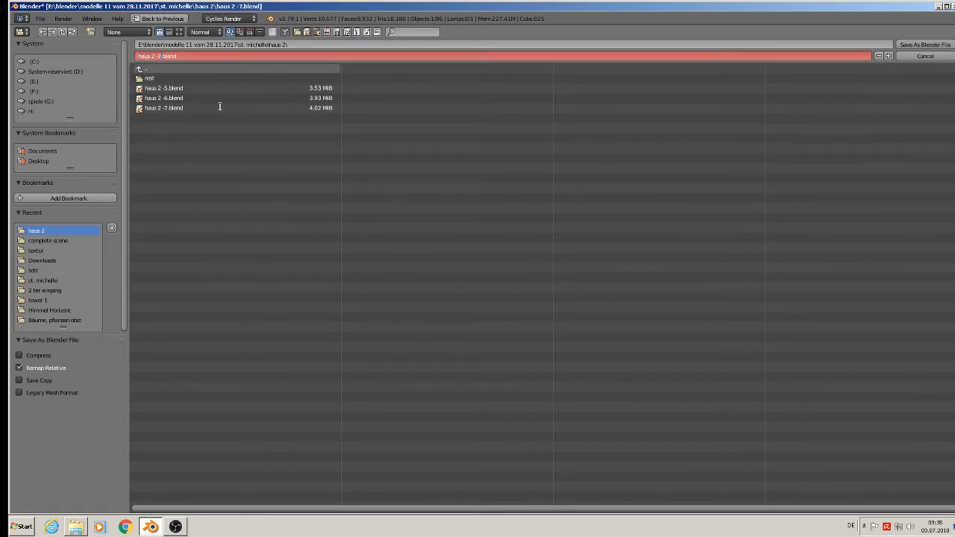
left_click(934, 45)
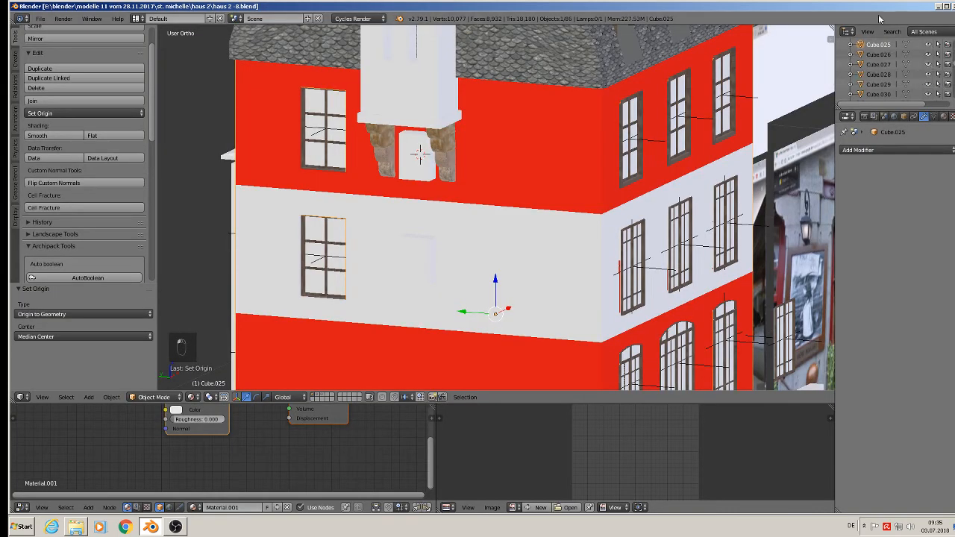
Add a Boolean modifier to the house's main body with the joined blocks, Cube.039, as its object.
right_click(427, 262)
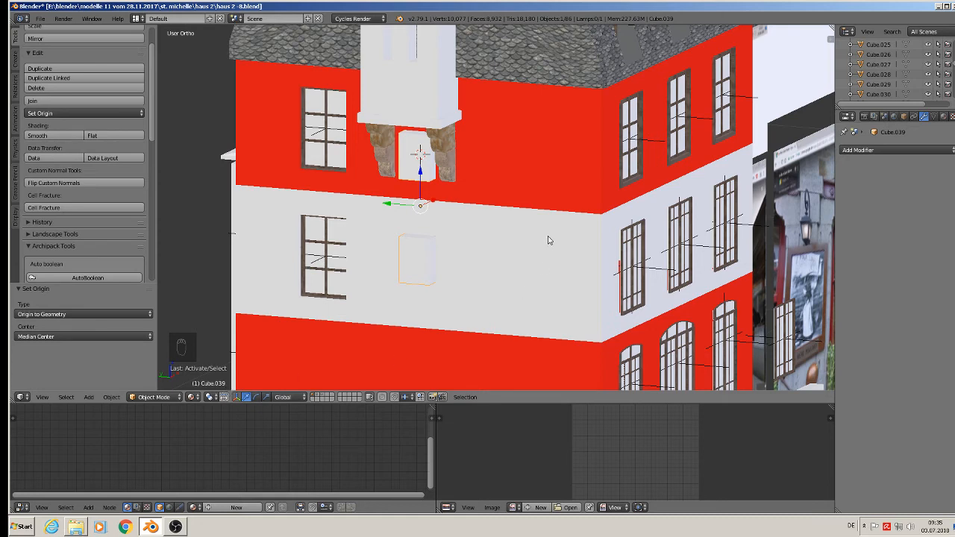
right_click(536, 212)
left_click(932, 153)
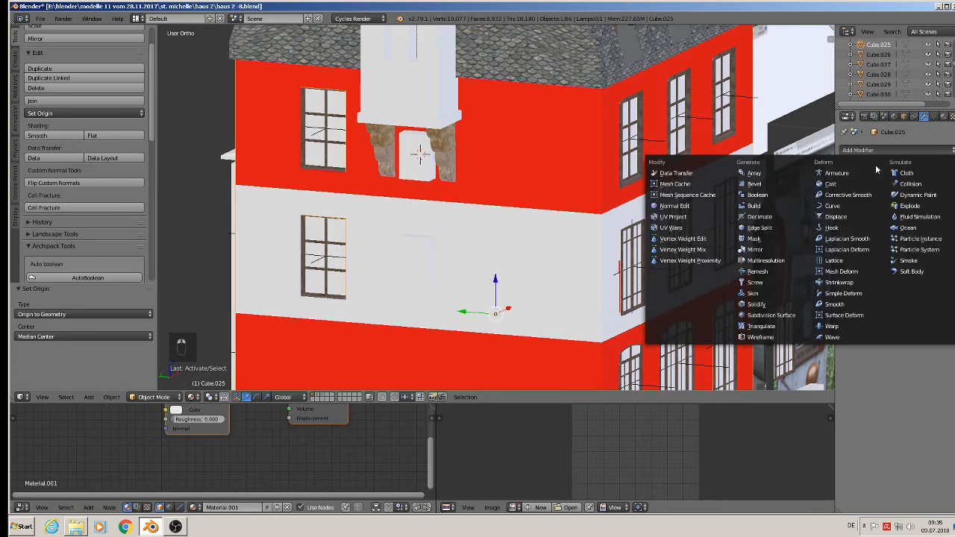
left_click(790, 187)
left_click(922, 227)
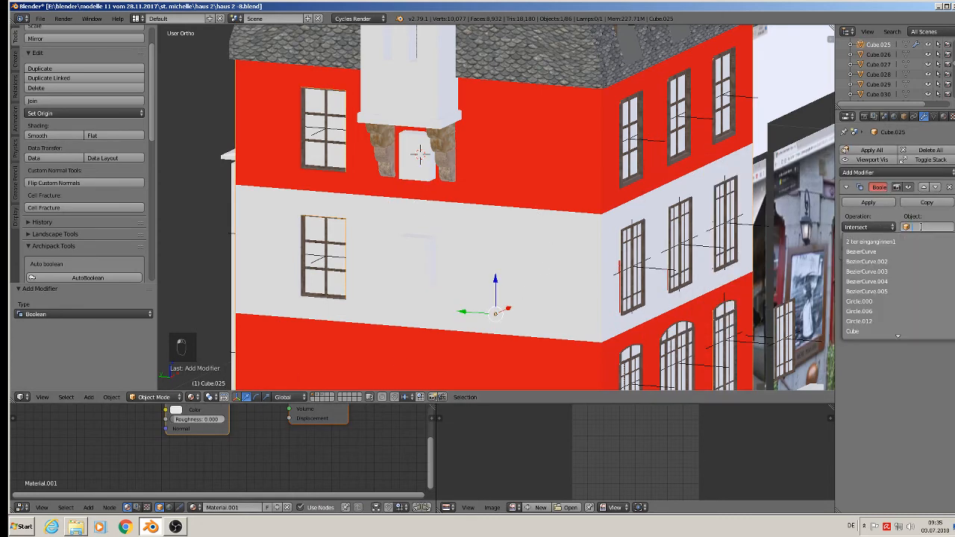
type("cub")
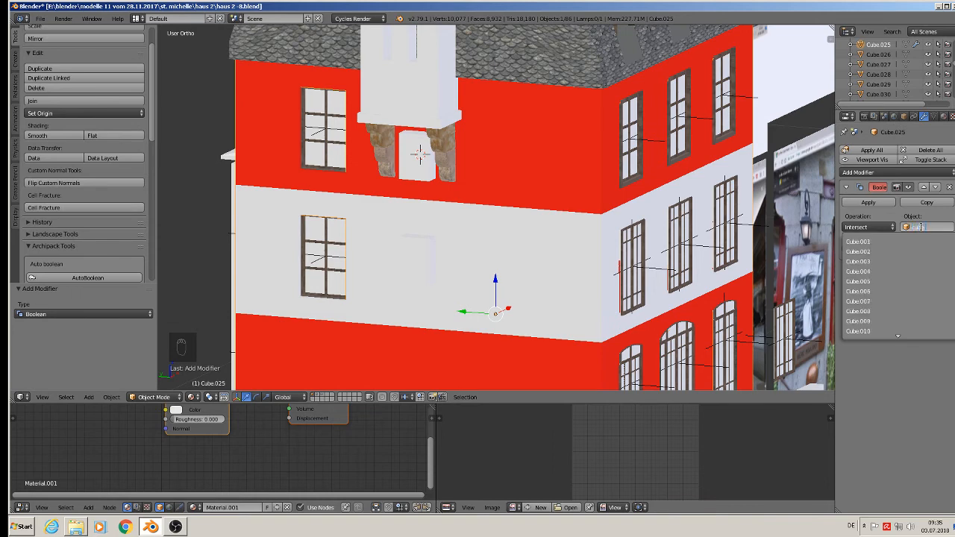
type("e.039")
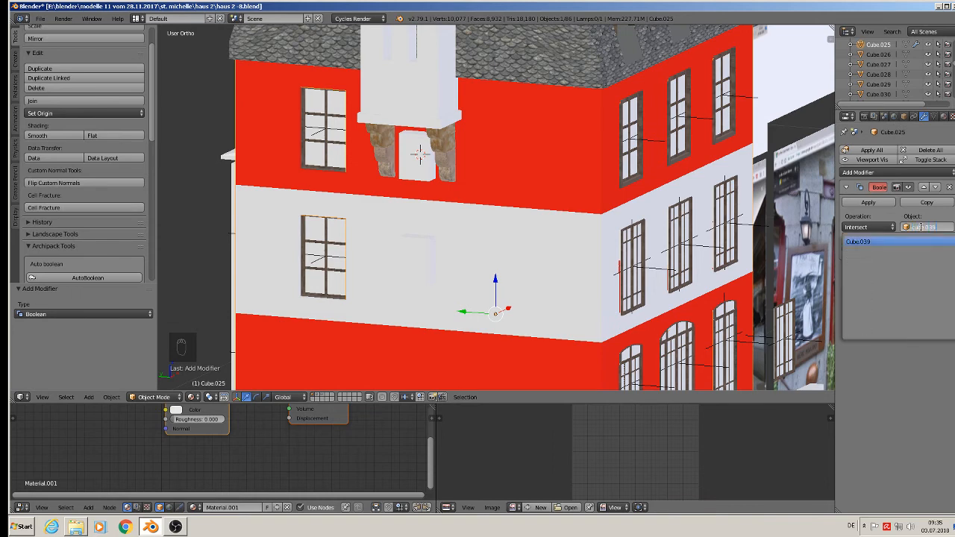
left_click(859, 241)
Set the main body's Boolean operation to Difference and apply the modifier.
left_click(870, 227)
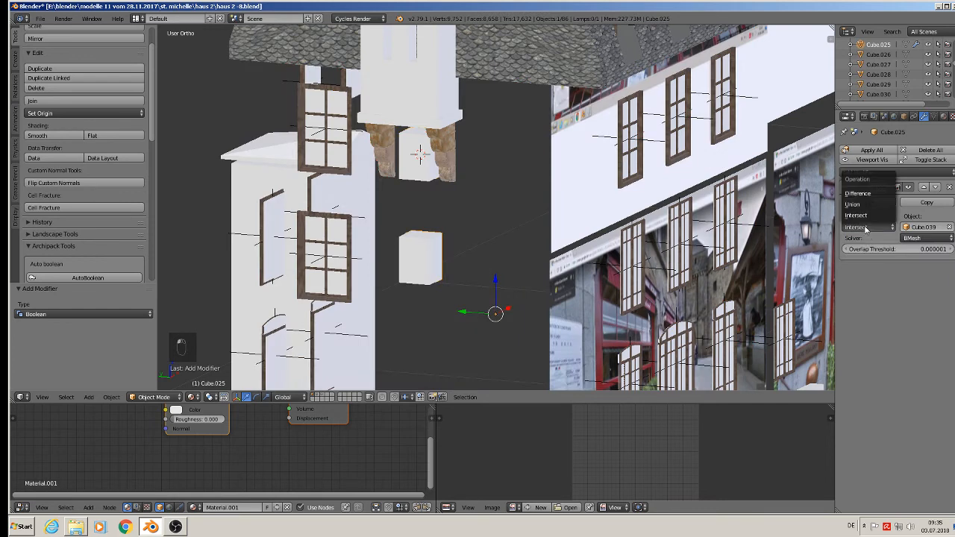
left_click(853, 204)
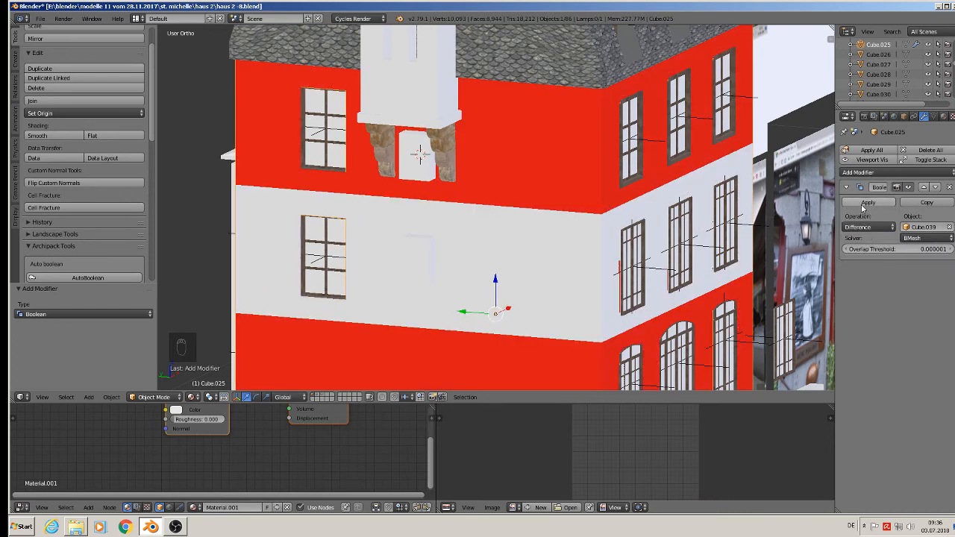
left_click(863, 204)
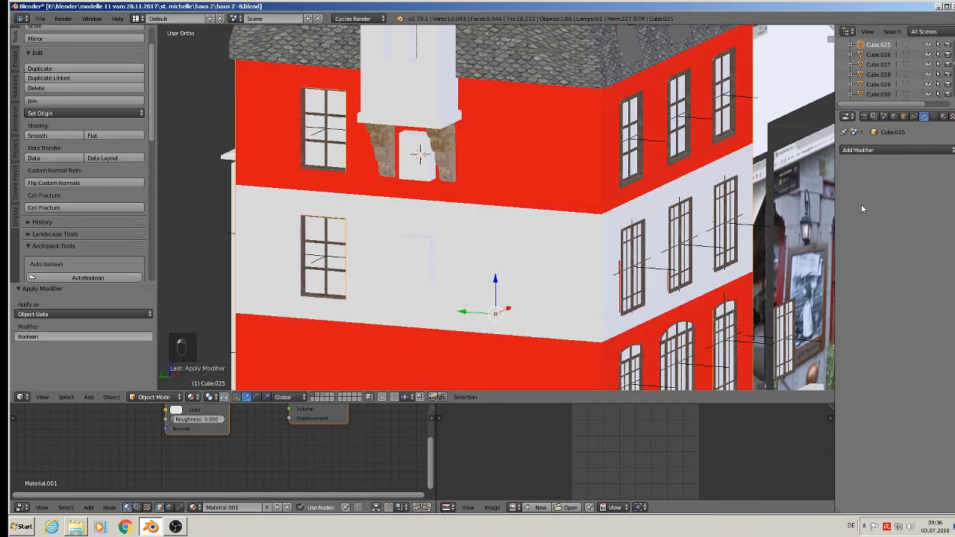
Move the joined cutter blocks about 0.553 along the Y axis, clear of the side wall.
right_click(431, 264)
left_click_drag(399, 205, 174, 186)
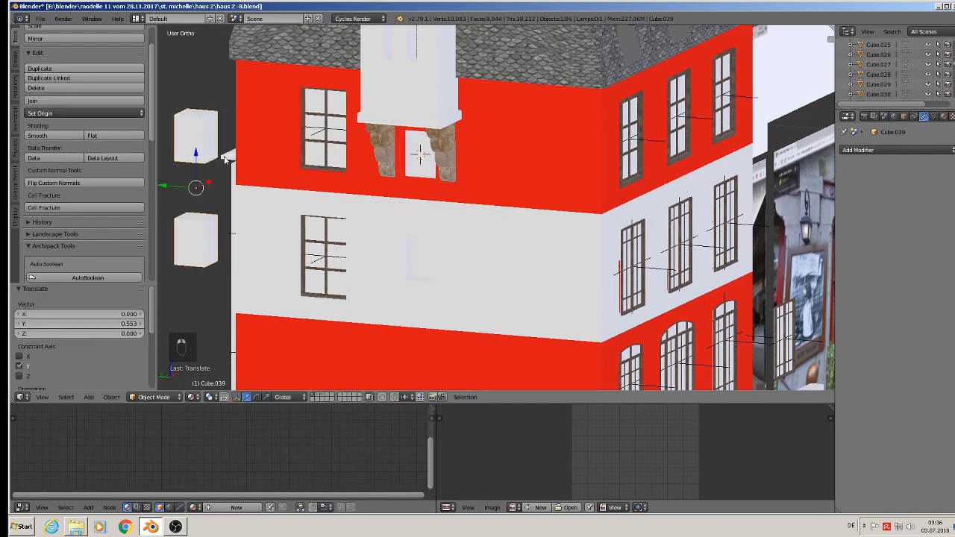
middle_click_drag(395, 178, 448, 179)
Delete only the back faces of the two new recesses in the main body's side wall.
right_click(433, 228)
key("Tab")
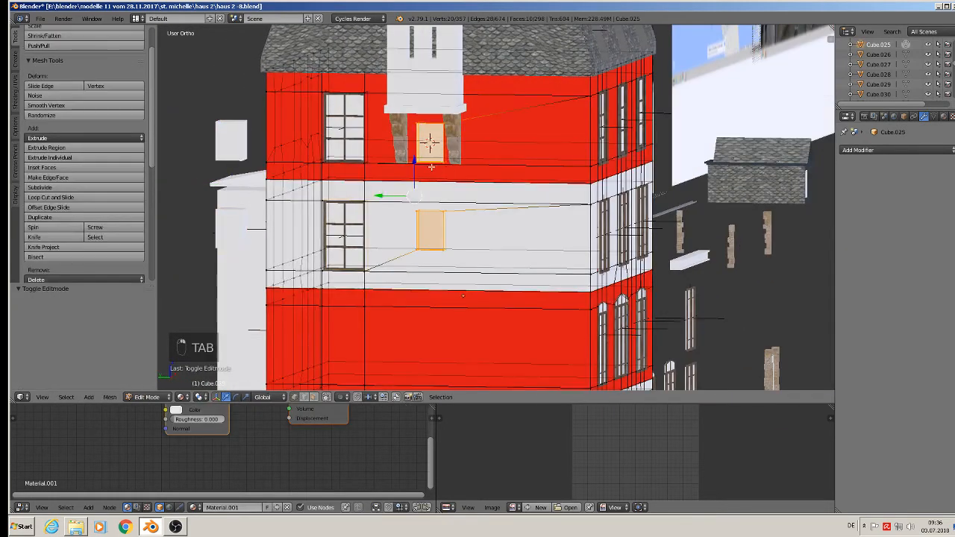
scroll(433, 179, "up", 3)
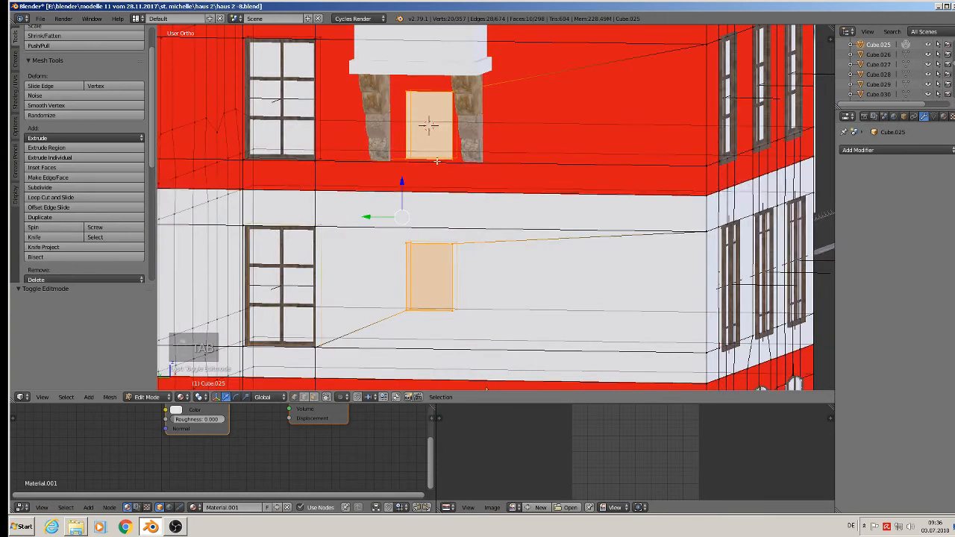
left_click(314, 398)
left_click(328, 398)
right_click(433, 116)
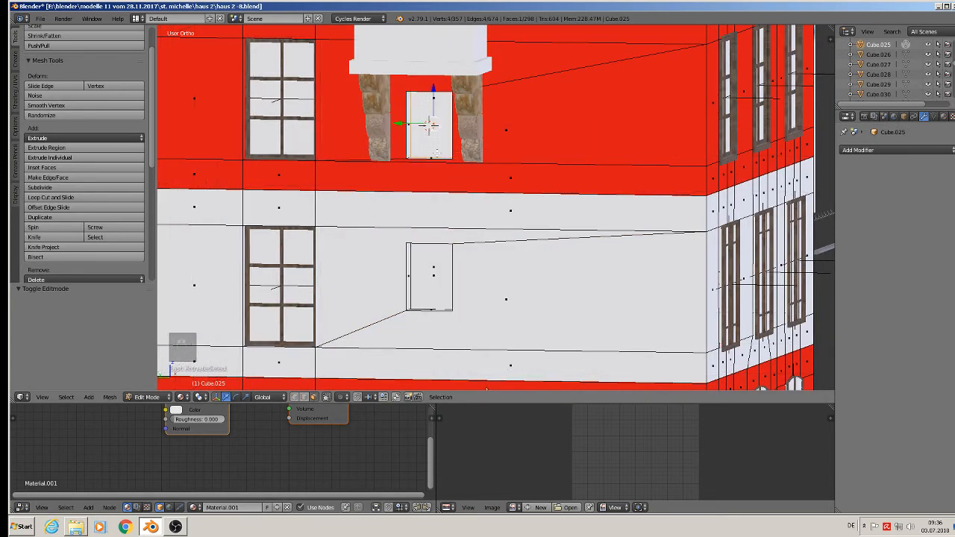
right_click(432, 287, "shift")
key("x")
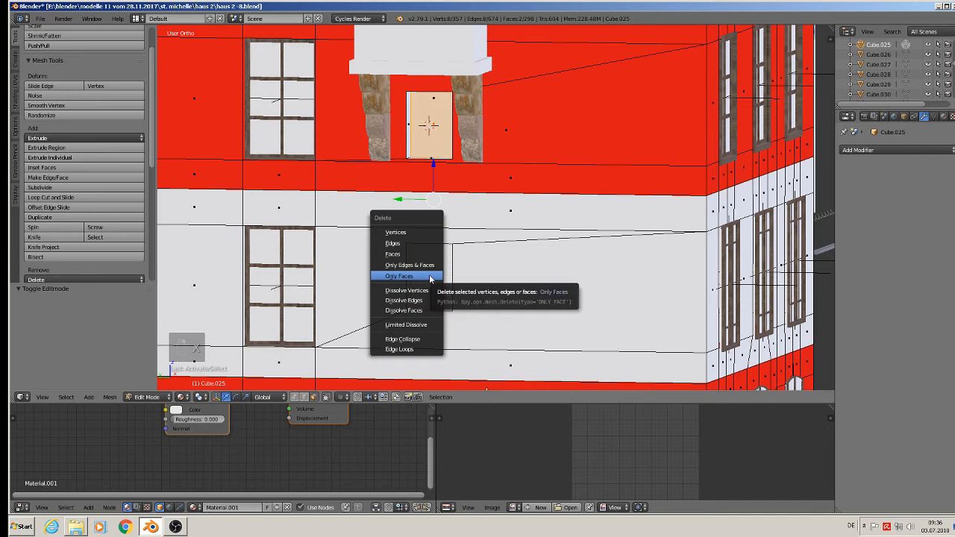
left_click(430, 277)
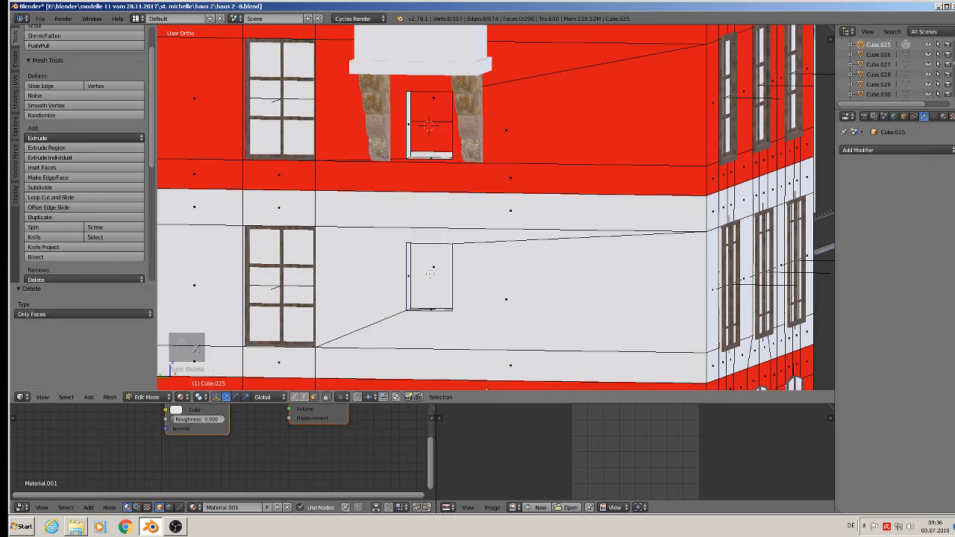
Leave mesh editing and move the joined cutter blocks to the second layer.
middle_click_drag(430, 276, 554, 363)
middle_click_drag(453, 176, 523, 178, "shift")
scroll(520, 180, "down", 1)
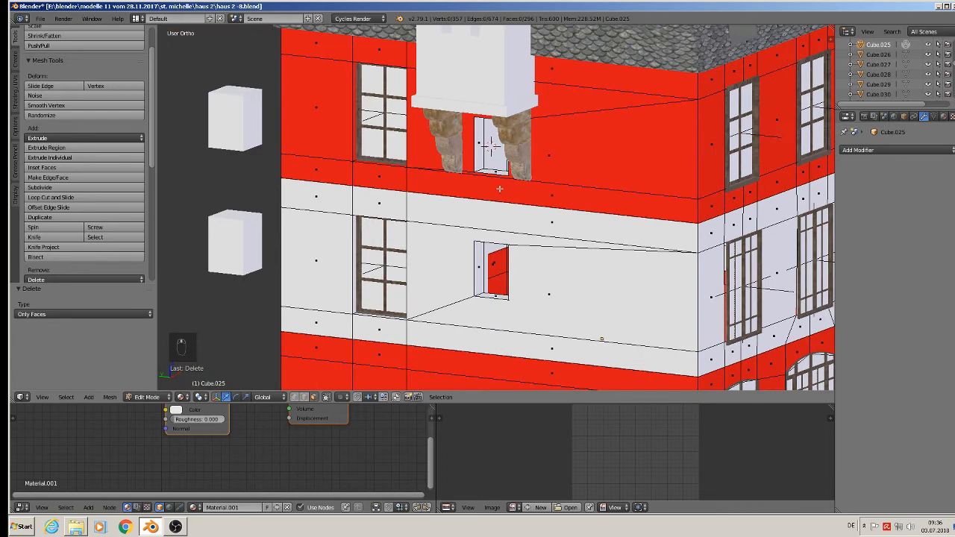
key("Tab")
right_click(249, 132)
key("m")
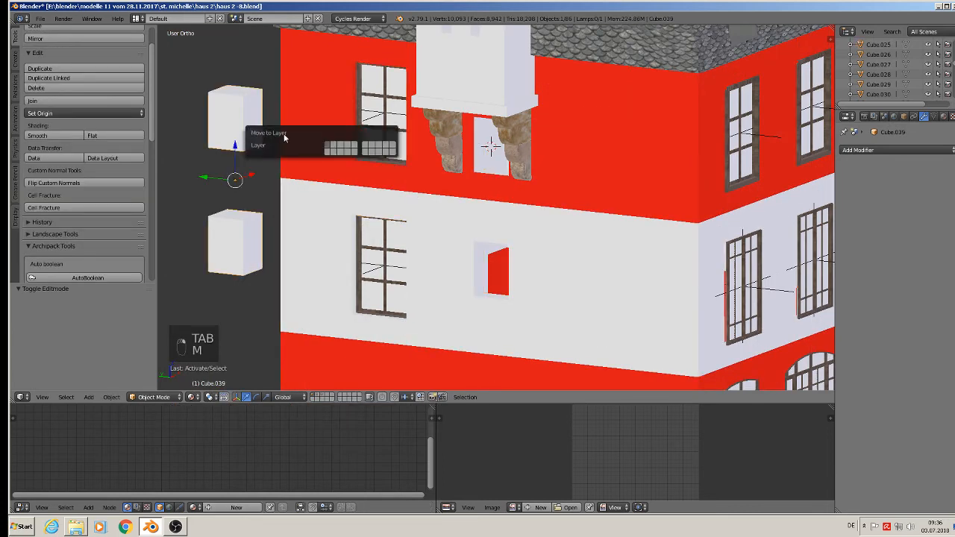
left_click(334, 149)
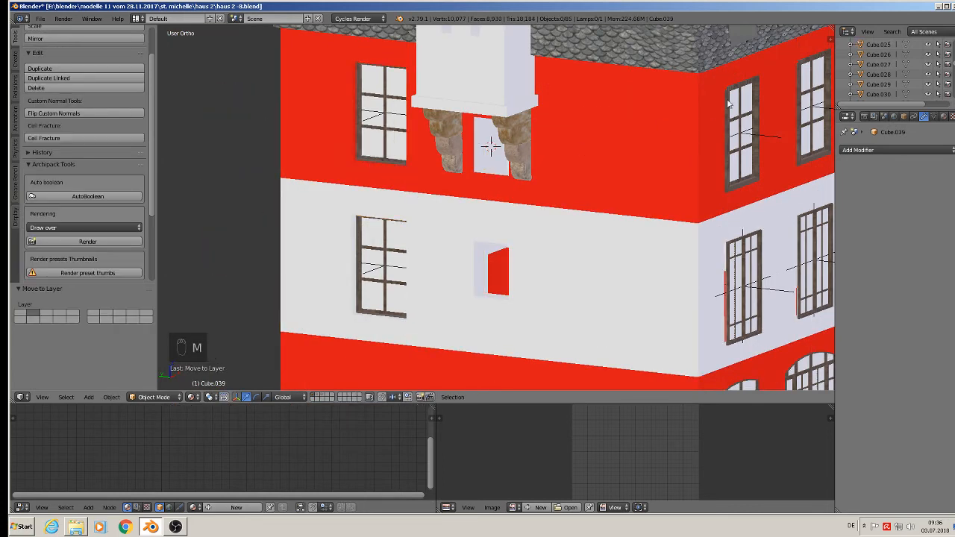
Duplicate the side wall's upper window, place the copy between the turret's corbels, and scale it by about 0.629.
right_click(368, 131)
middle_click_drag(396, 144, 430, 154)
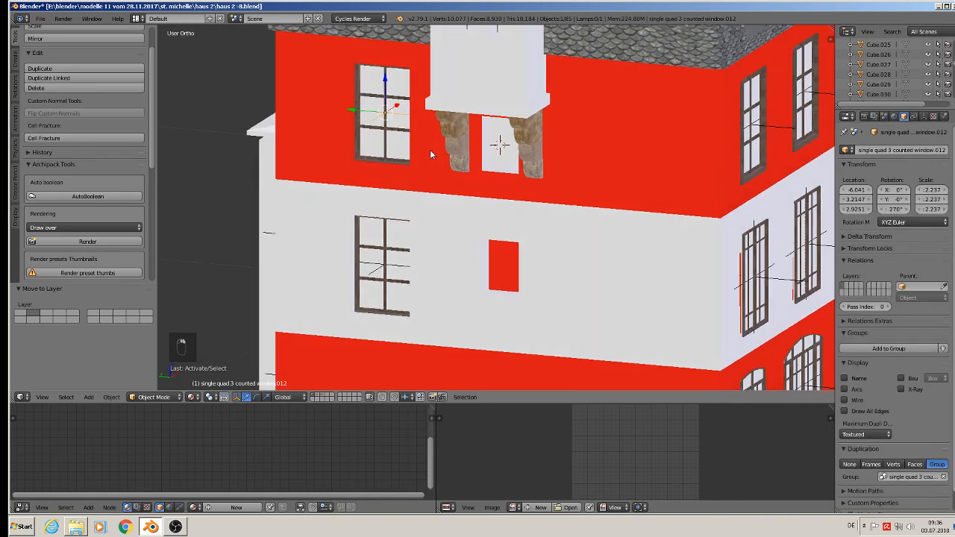
key("shift+d")
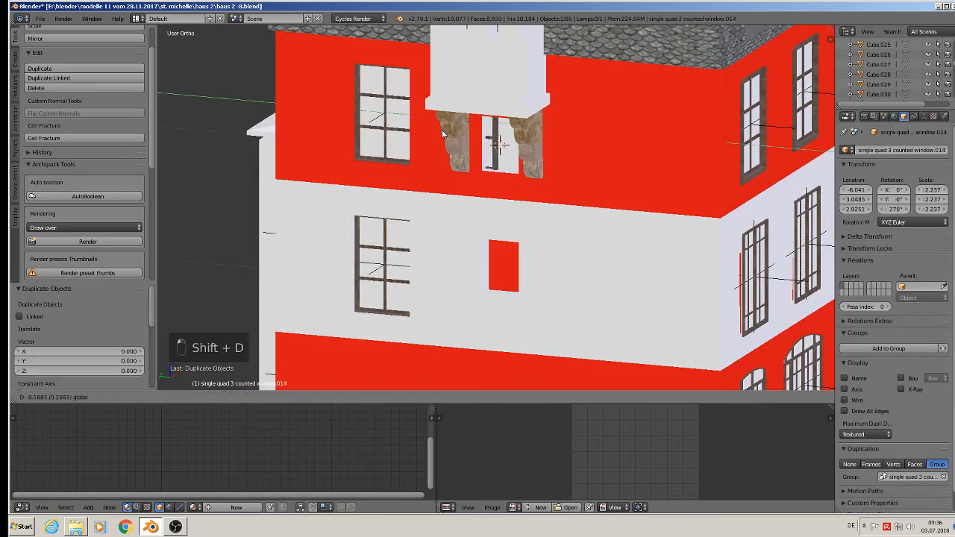
left_click(557, 192)
key("s")
left_click(544, 164)
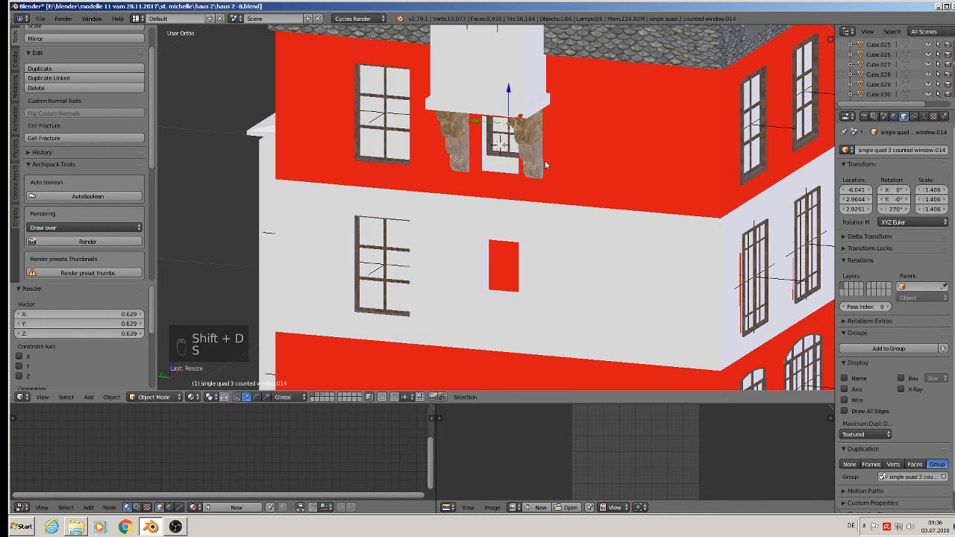
Lower the small window about 0.041, shrink it to scale 1.168, and shift it about 0.005 along Y.
scroll(545, 164, "up", 1)
middle_click_drag(545, 165, 577, 150)
left_click_drag(498, 88, 505, 111)
key("s")
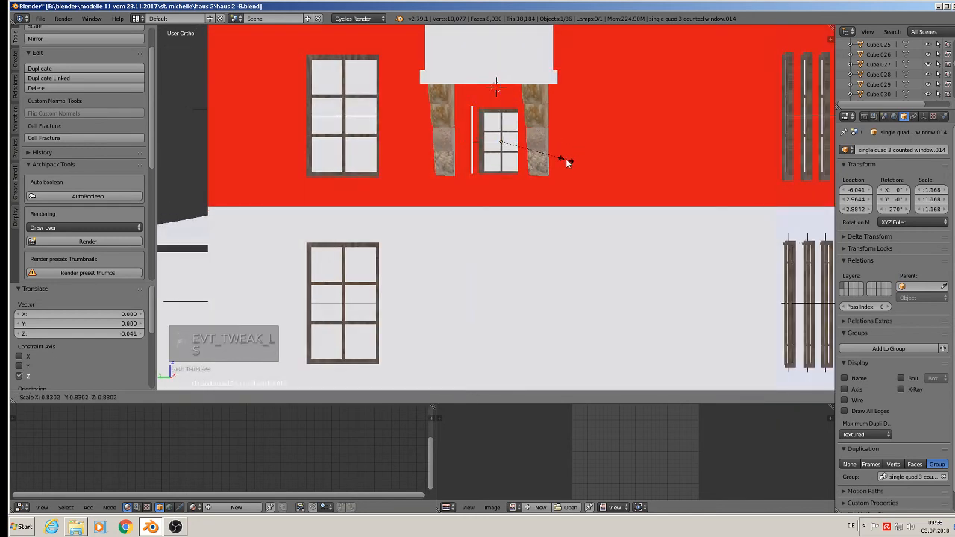
left_click(565, 160)
left_click_drag(478, 146, 473, 144)
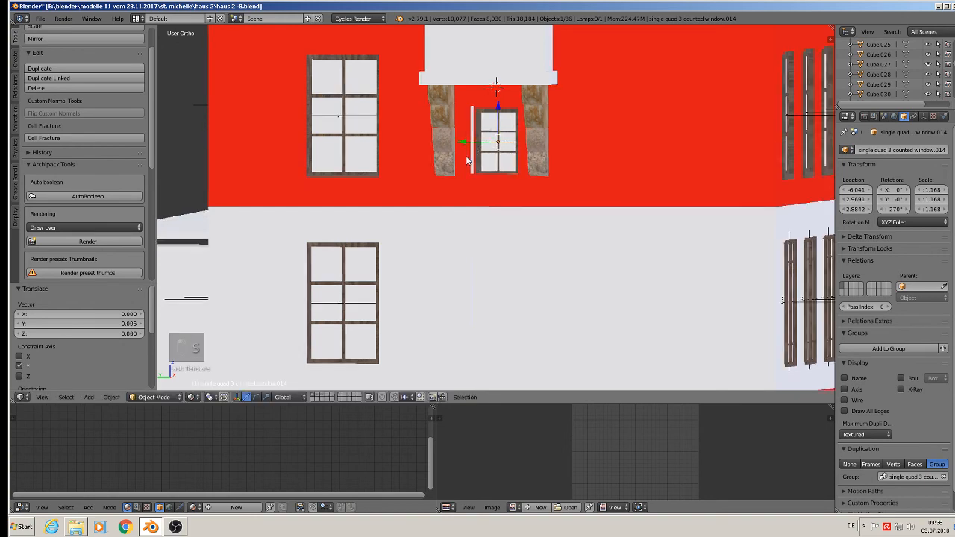
Fit the small window to the upper opening by nudging it and enlarging it by about 1.086, to scale 1.268.
mouse_move(473, 144)
middle_mouse_down()
mouse_move(482, 153)
mouse_move(473, 161)
middle_mouse_up()
scroll(472, 161, "up", 3)
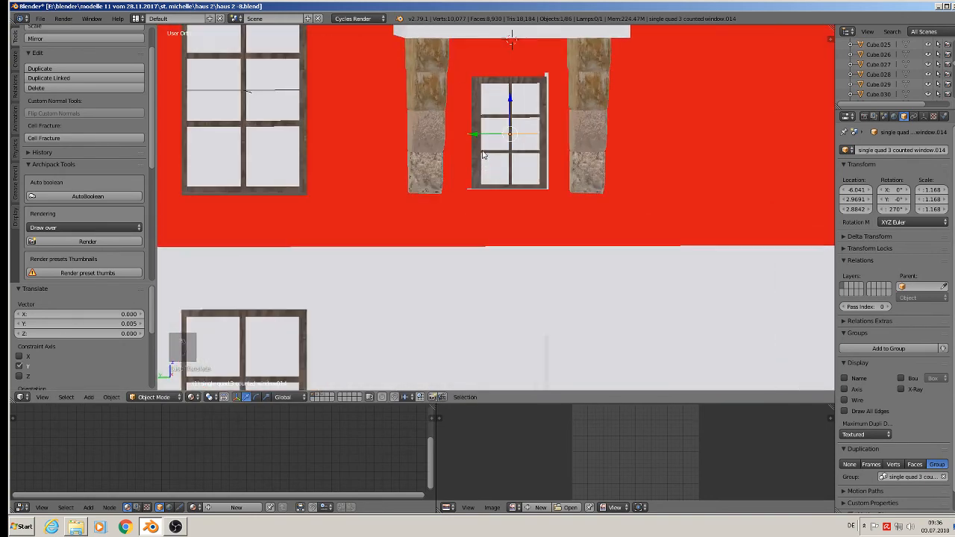
left_click_drag(482, 133, 475, 136)
middle_click_drag(476, 136, 471, 141)
key("s")
left_click(554, 147)
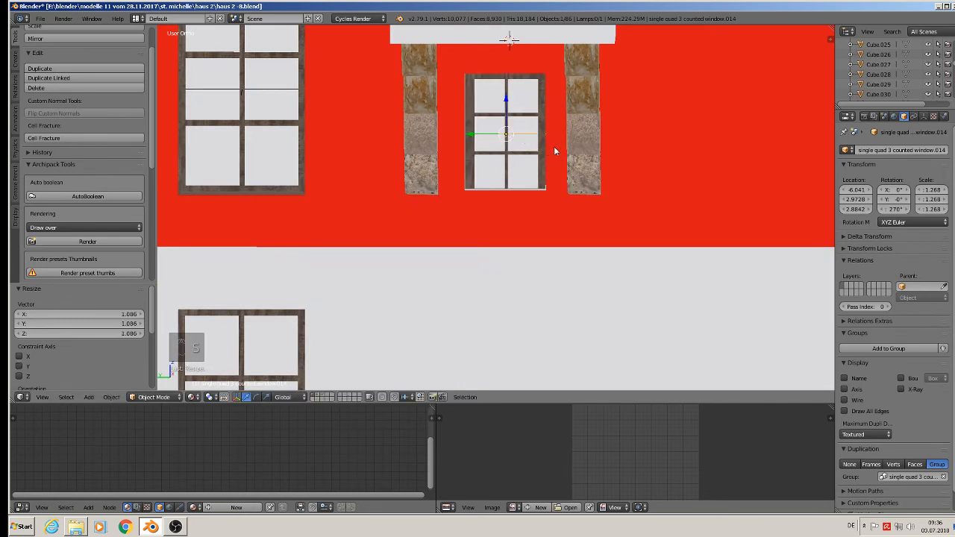
left_click_drag(506, 111, 512, 112)
Duplicate the small window and lower the copy about 0.24 into the opening on the white storey below.
middle_click_drag(512, 112, 533, 179)
scroll(556, 119, "down", 5)
key("shift+d")
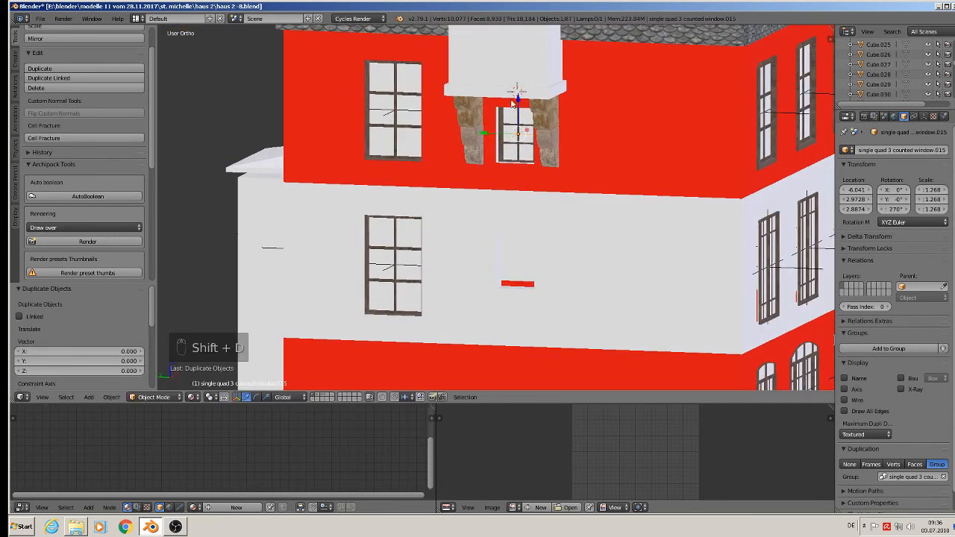
left_click(532, 223)
mouse_move(532, 224)
middle_mouse_down()
mouse_move(535, 187)
mouse_move(541, 194)
mouse_move(528, 207)
middle_mouse_up()
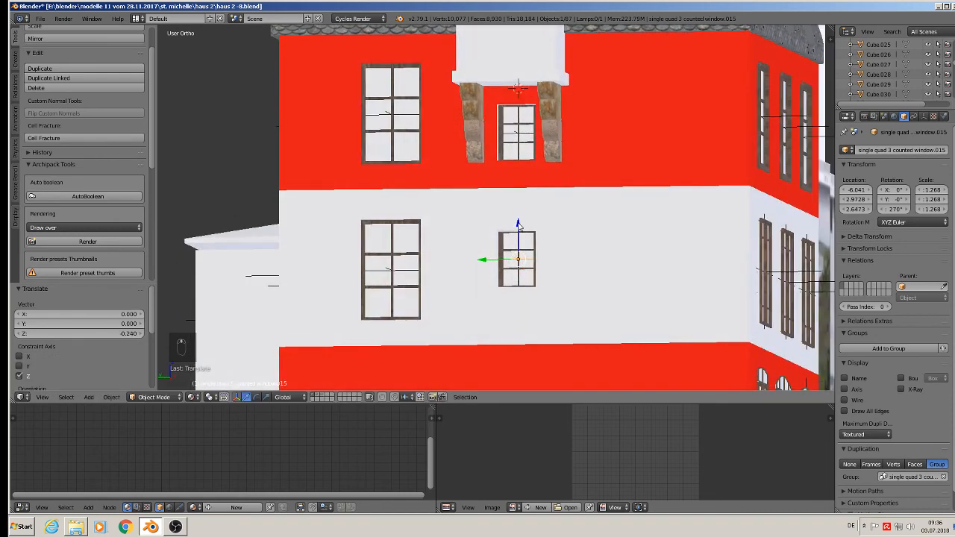
left_click_drag(519, 226, 514, 226)
middle_click_drag(514, 226, 517, 163)
Shift the small window between the corbels to X -6.050 and clear the selection.
right_click(512, 147)
left_click_drag(541, 196, 540, 197)
key("a")
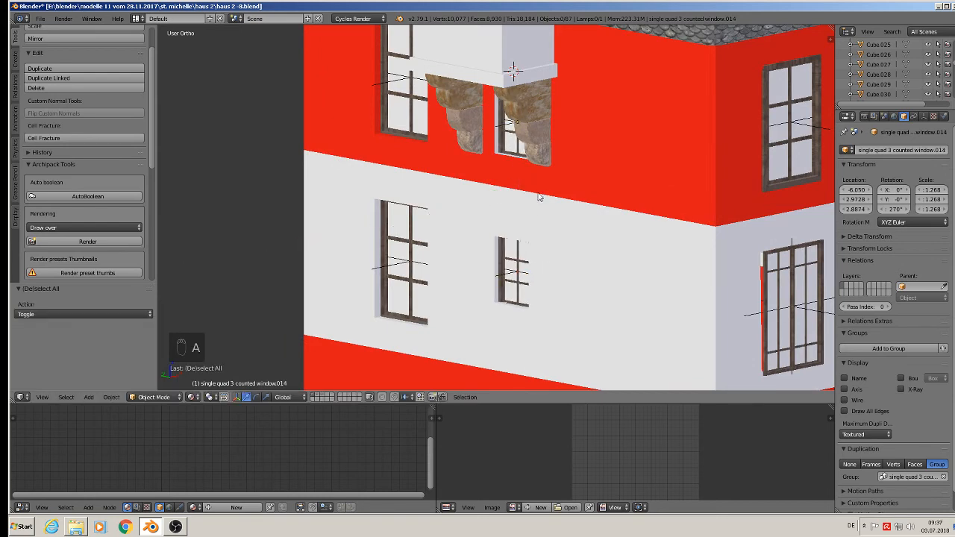
Save the house model under its existing file name.
scroll(540, 196, "down", 4)
middle_click_drag(540, 196, 657, 182)
left_click(49, 23)
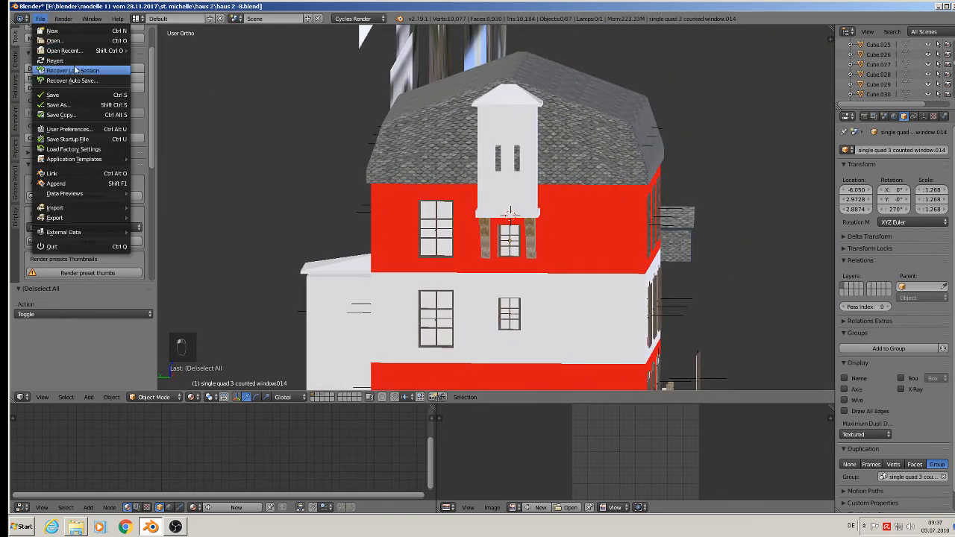
left_click(42, 23)
left_click(41, 21)
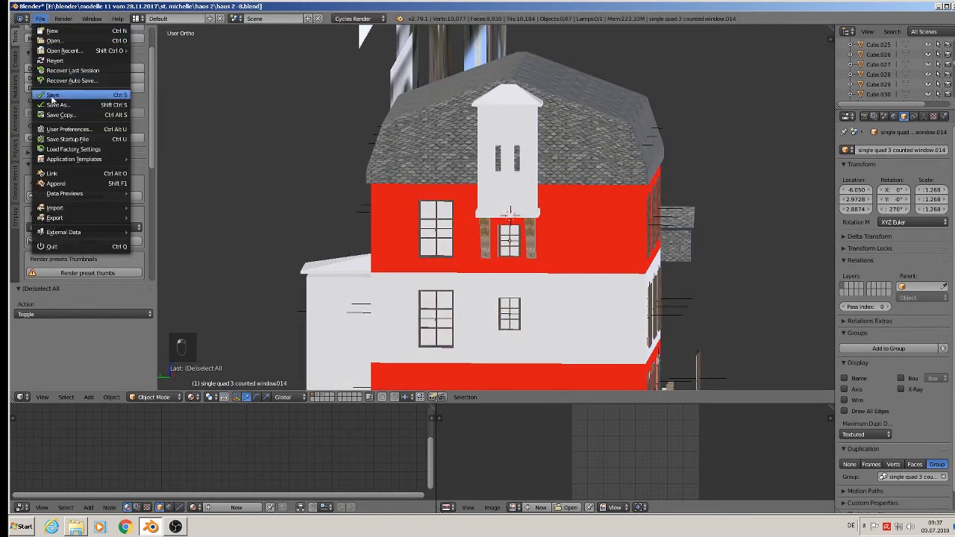
Examine the house's side wall and corbelled turret in the reference photo of the stone gateway square.
middle_click_drag(621, 188, 387, 200)
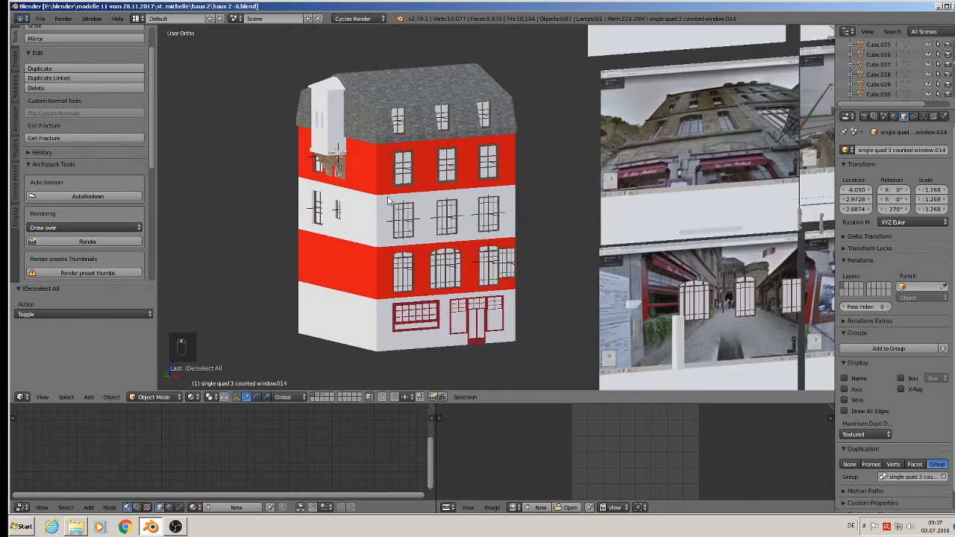
middle_click_drag(597, 237, 629, 255, "shift")
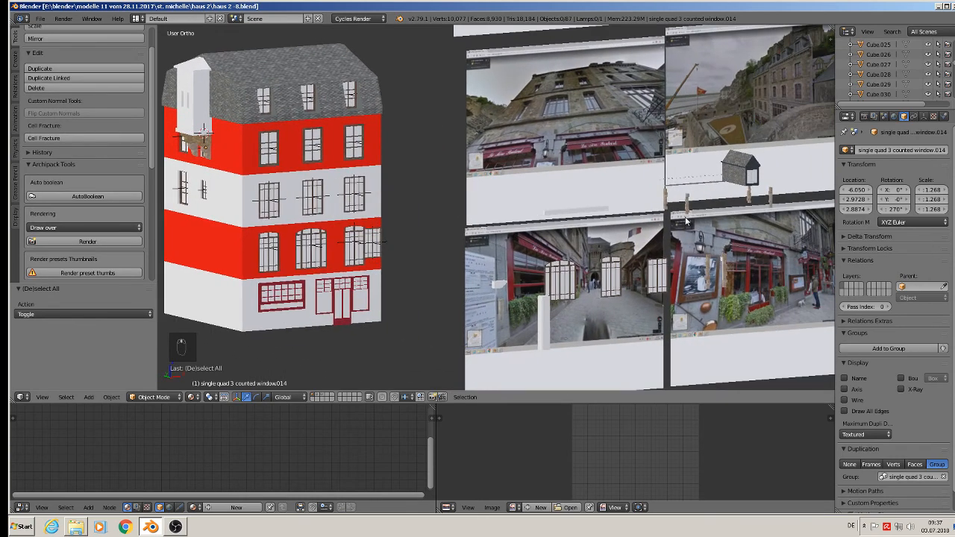
middle_click_drag(713, 155, 561, 125, "shift")
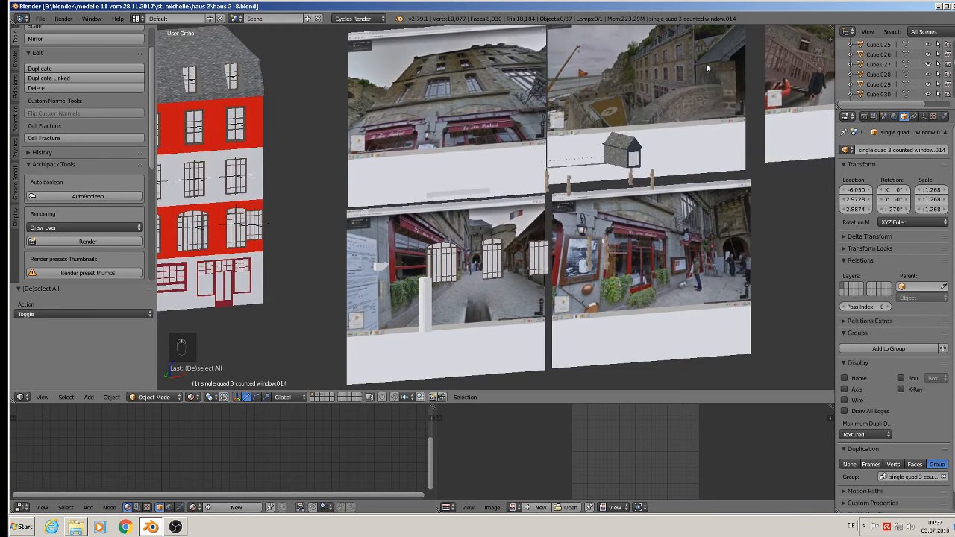
middle_click_drag(707, 68, 603, 213, "shift")
scroll(784, 141, "up", 7)
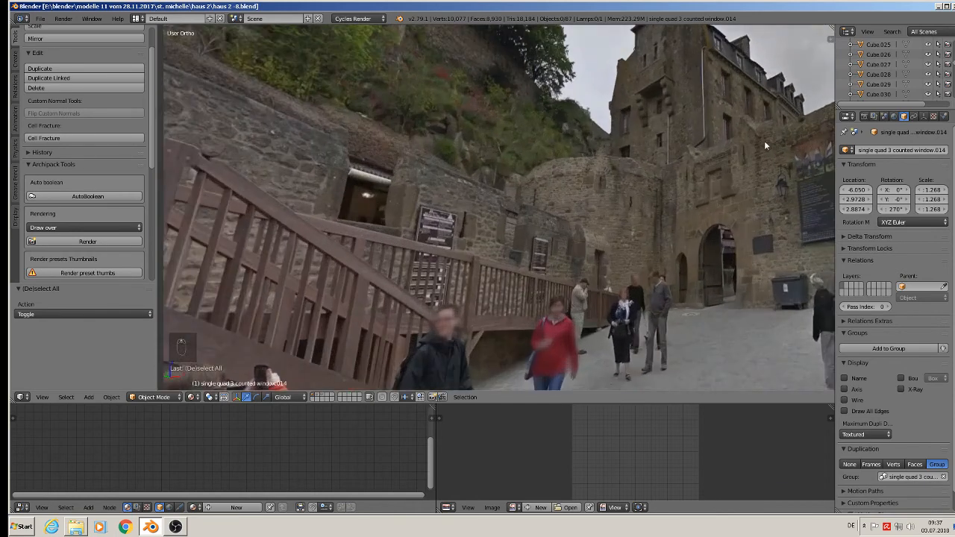
middle_click_drag(686, 127, 632, 186, "shift")
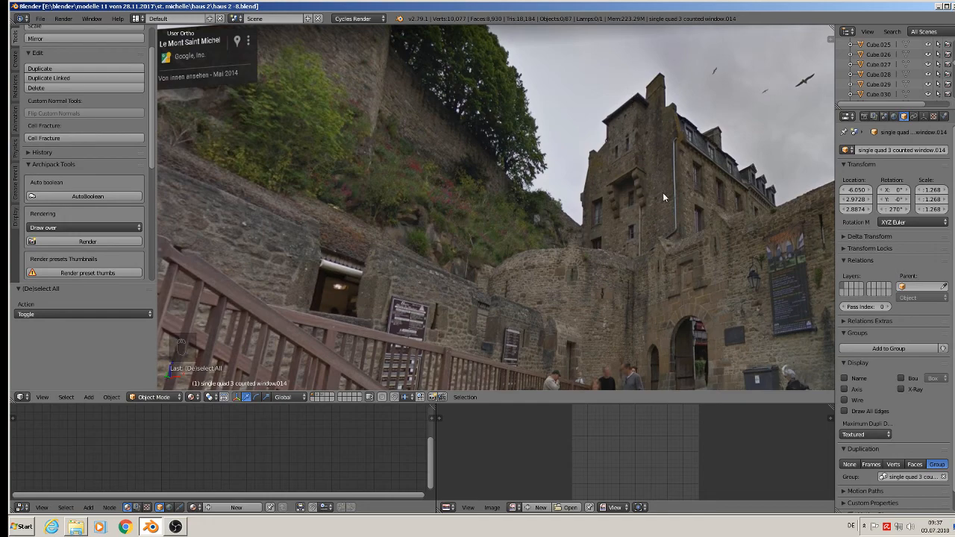
scroll(668, 121, "down", 5)
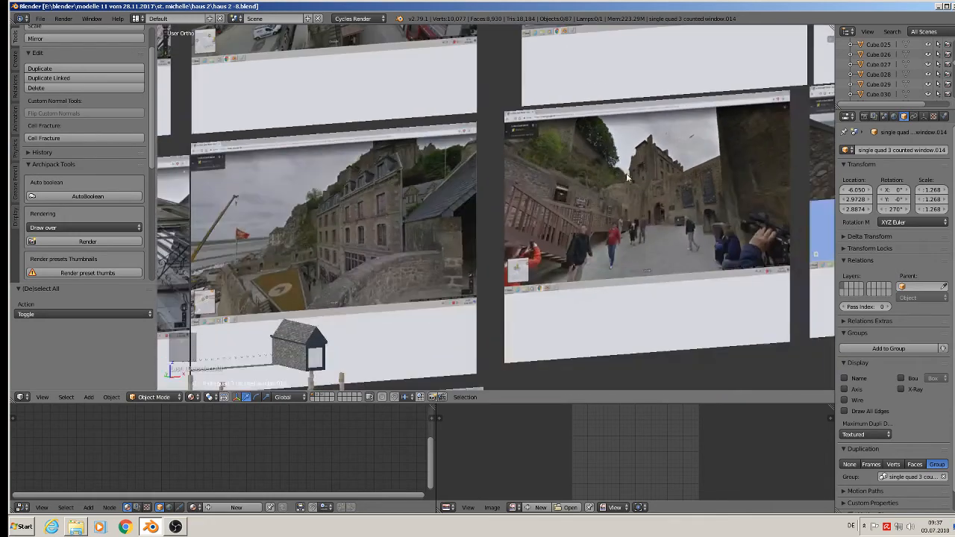
Examine the chimney beside the corbelled turret in the gateway square photo and compare it with the house model.
middle_click_drag(602, 166, 604, 253)
scroll(605, 253, "up", 6)
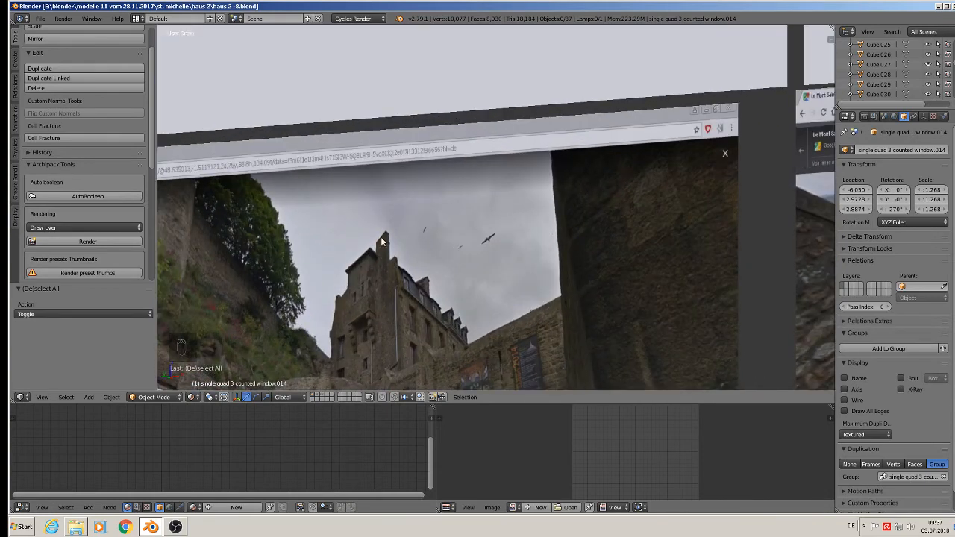
scroll(384, 291, "down", 8)
middle_click_drag(367, 338, 811, 118, "shift")
scroll(627, 125, "down", 3)
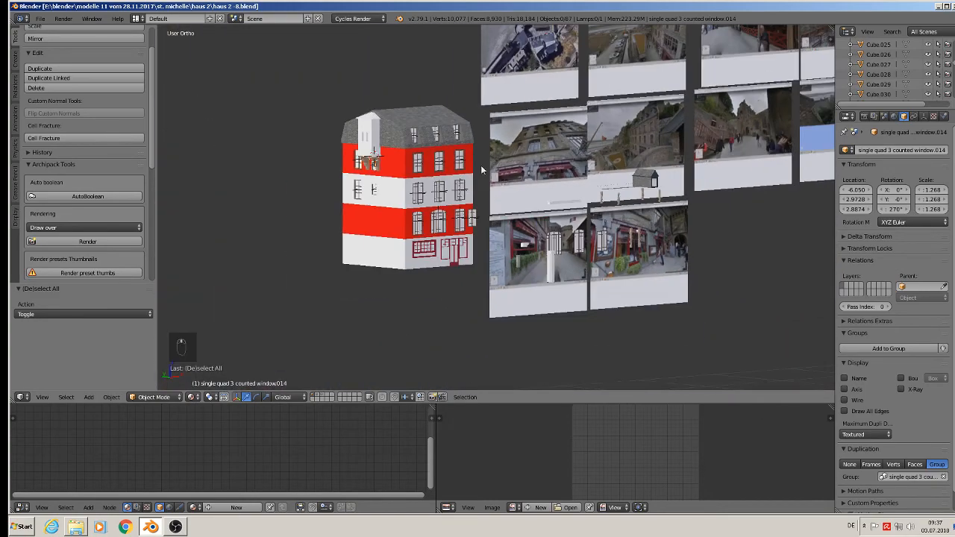
scroll(485, 190, "up", 3)
middle_click_drag(488, 209, 647, 291)
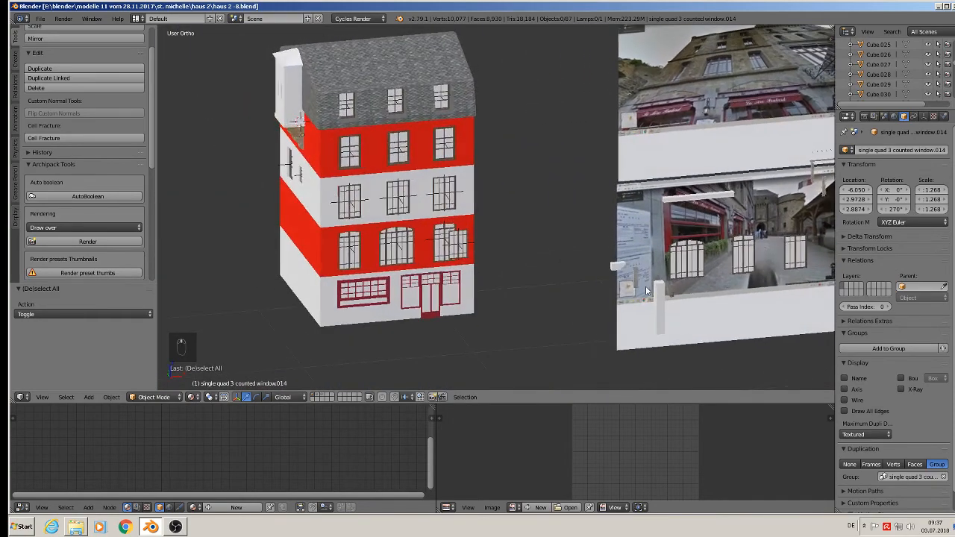
Duplicate the small stone-textured block by the street reference photo, moving the copy about -2.086 along X and raising it about 1.606 to roof height.
scroll(646, 291, "up", 5)
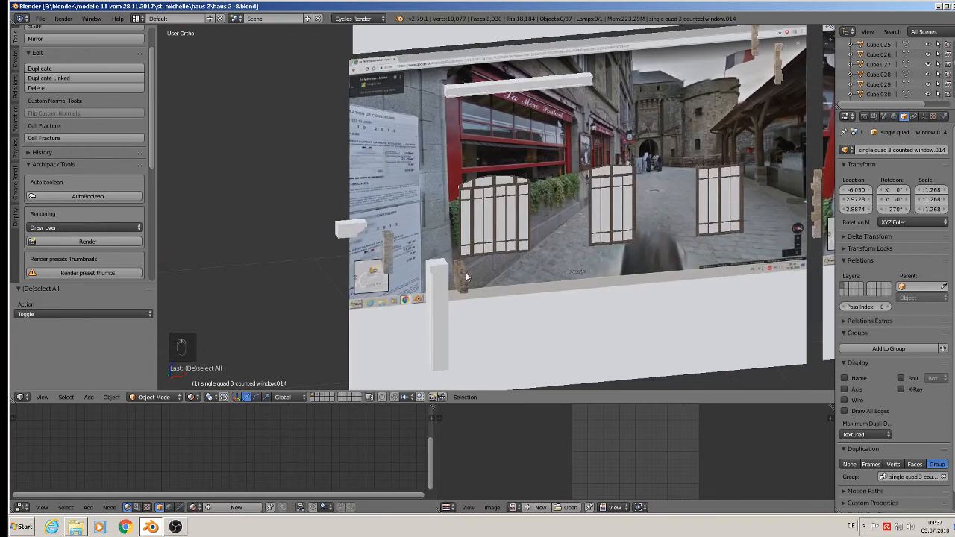
right_click(466, 277)
scroll(669, 243, "down", 5)
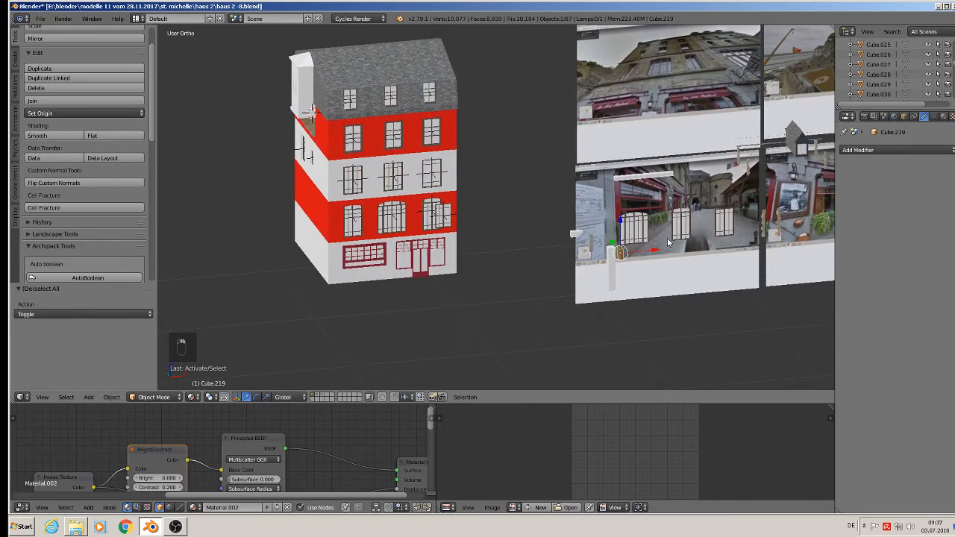
key("shift+d")
key("x")
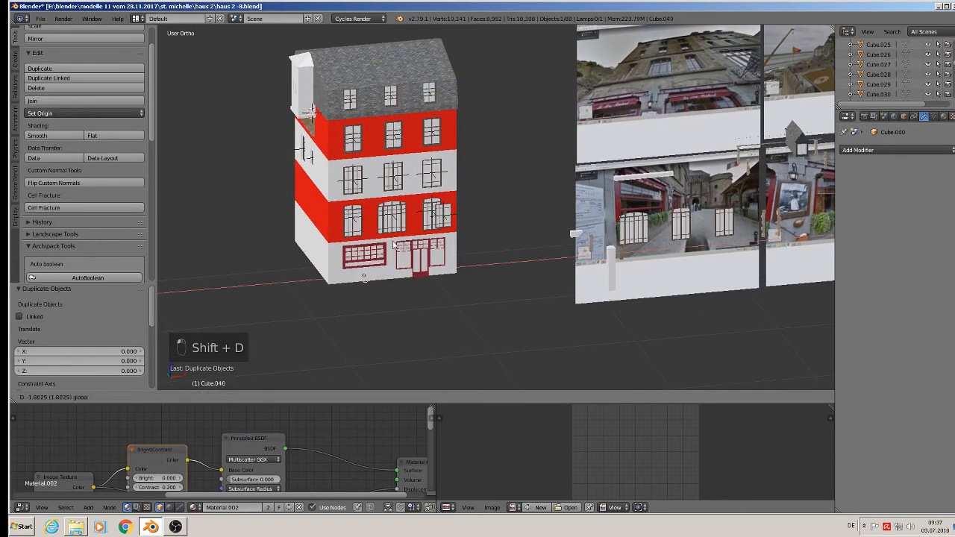
left_click(330, 250)
key("g")
key("z")
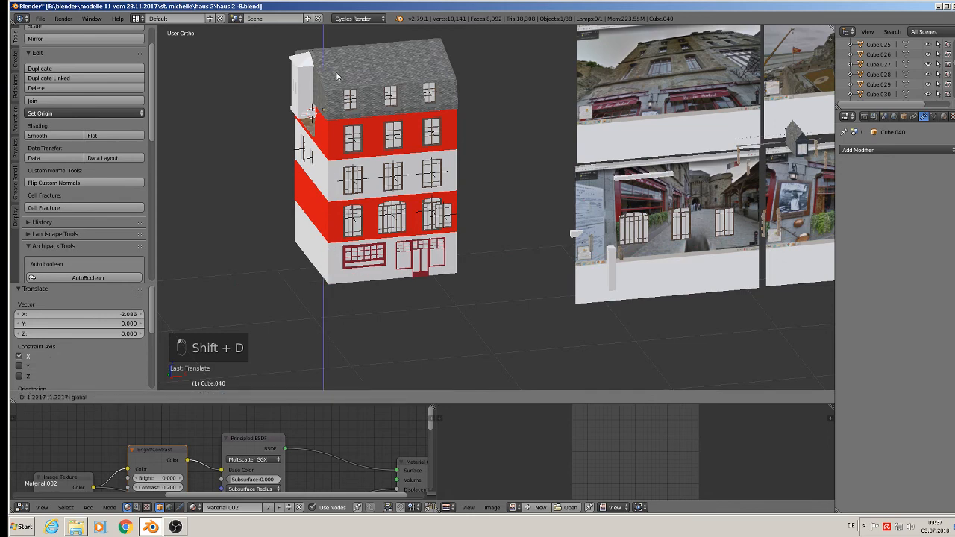
left_click(332, 30)
Scale the copied stone block up about 2.634 times to chimney size.
scroll(383, 415, "up", 4)
scroll(373, 181, "up", 1)
middle_click_drag(382, 145, 506, 210)
key("s")
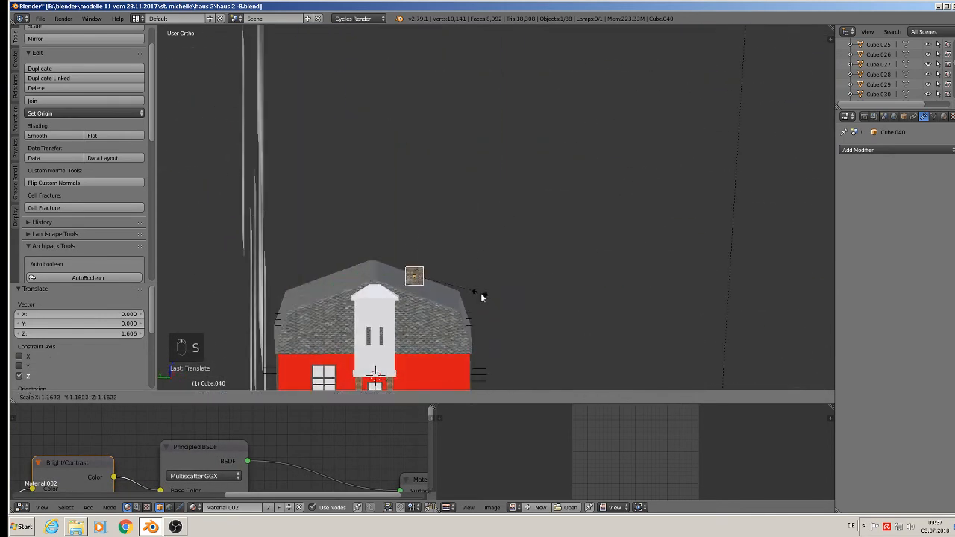
left_click(523, 330)
Position the stone chimney on the roof slope behind the turret, adjusting it slightly along X, lowering it about 0.041, and clear the selection.
middle_click_drag(523, 331, 451, 331)
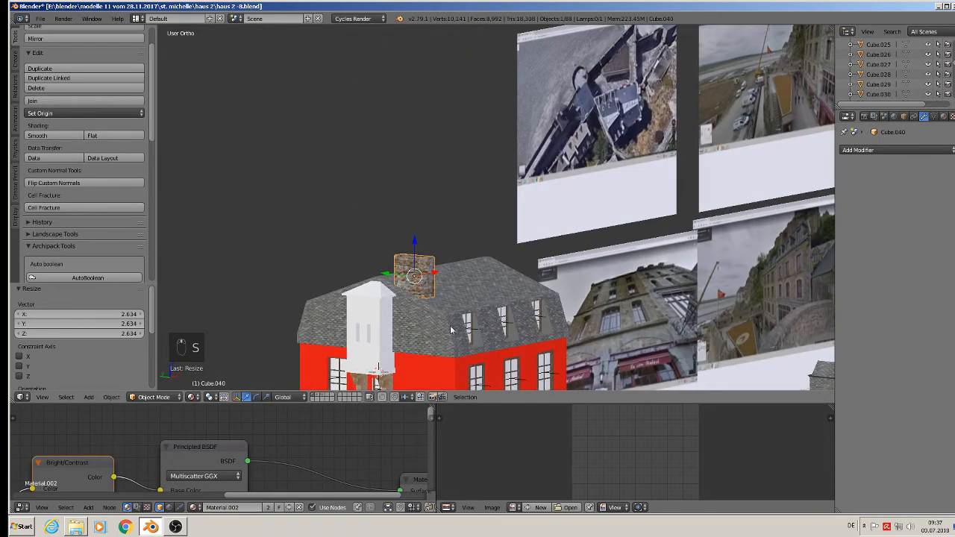
key("g")
key("x")
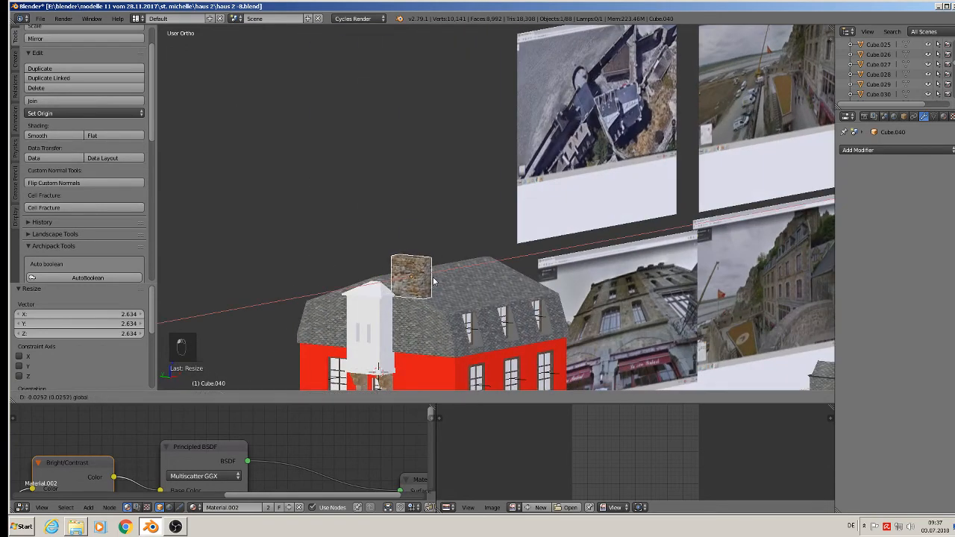
left_click(434, 281)
middle_click_drag(434, 281, 481, 245)
scroll(447, 286, "up", 3)
left_click_drag(387, 252, 383, 269)
middle_click_drag(383, 268, 398, 304)
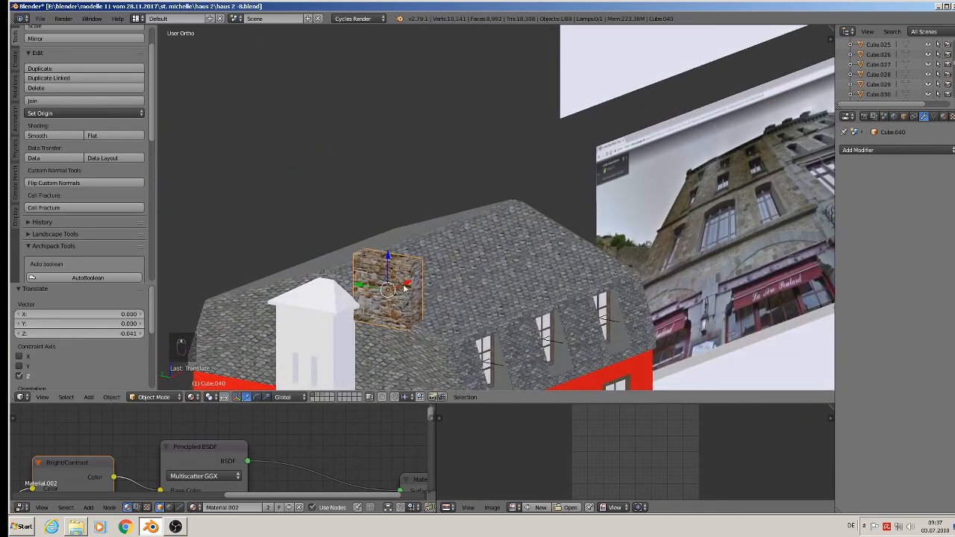
key("g")
key("x")
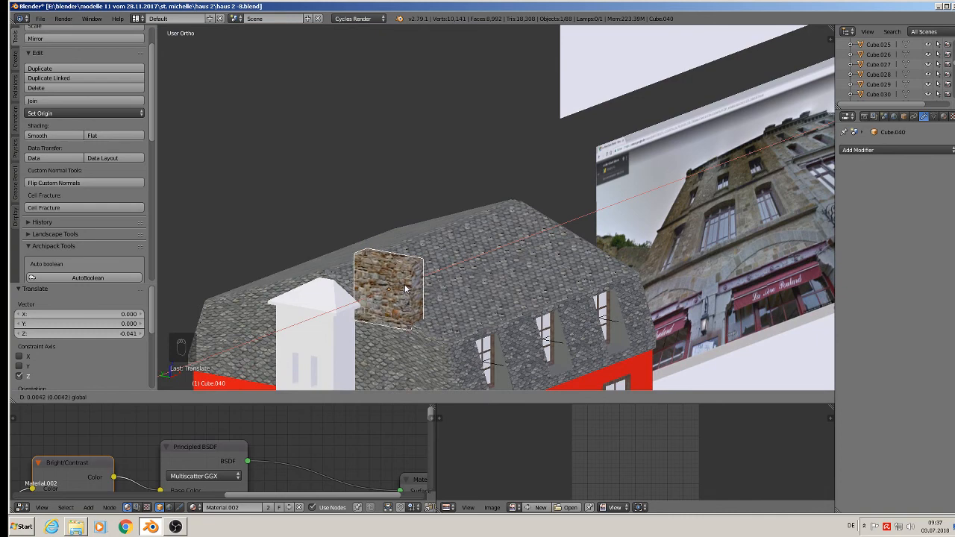
left_click(407, 289)
key("a")
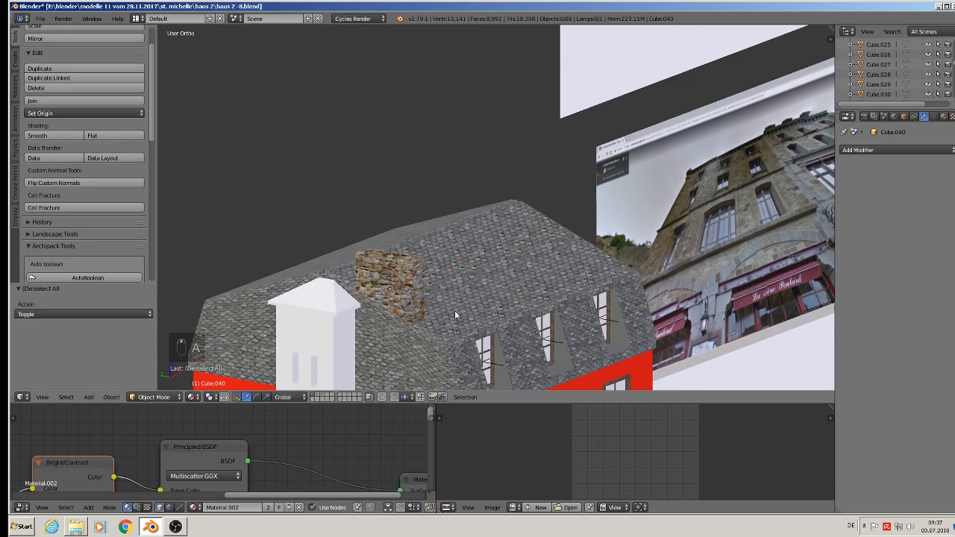
Check the chimney on the model, and examine the roof and gable details in the rear-facade and gateway square reference photos.
middle_click_drag(456, 314, 488, 247)
scroll(489, 302, "down", 3)
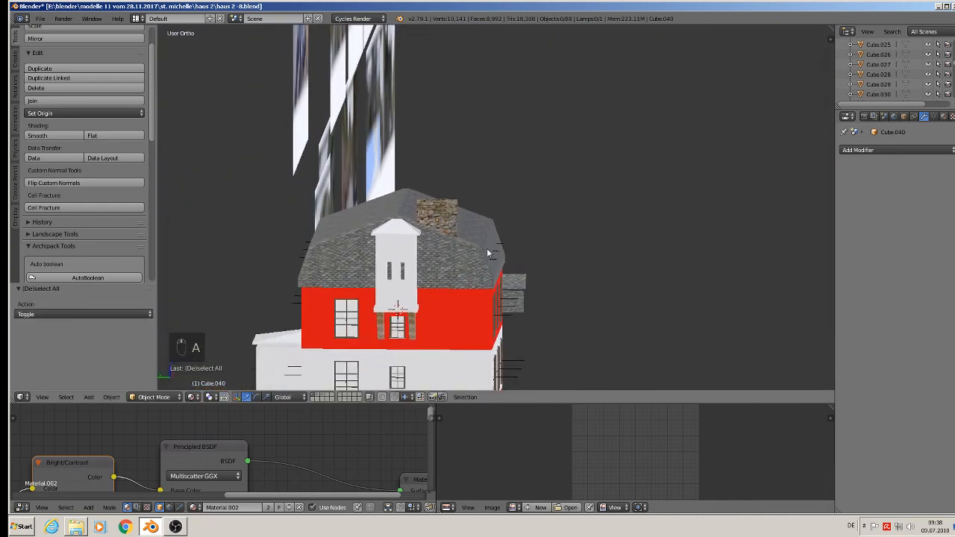
scroll(470, 267, "up", 3)
scroll(469, 267, "down", 2)
middle_click_drag(441, 269, 323, 208)
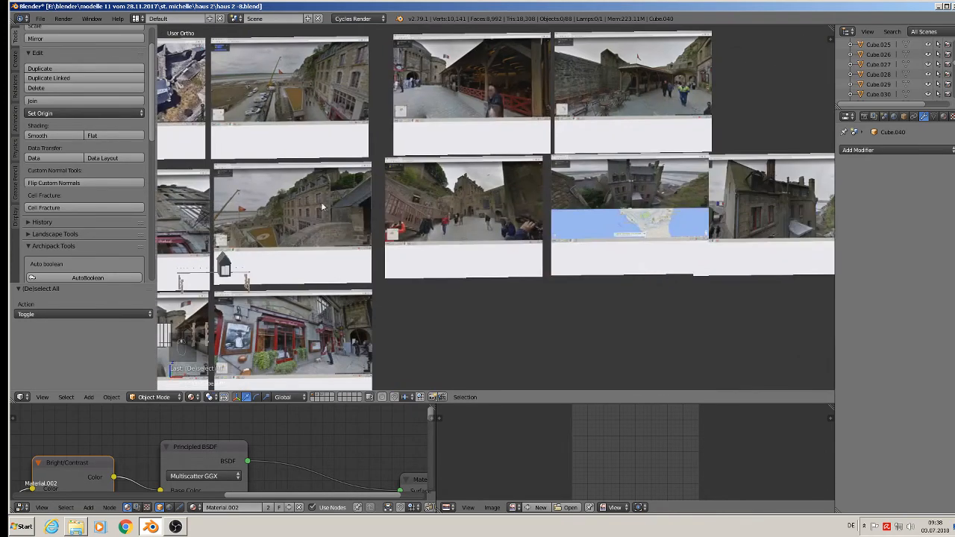
middle_click_drag(535, 158, 518, 222, "shift")
scroll(620, 238, "up", 3)
middle_click_drag(711, 262, 429, 227, "shift")
scroll(442, 222, "up", 5)
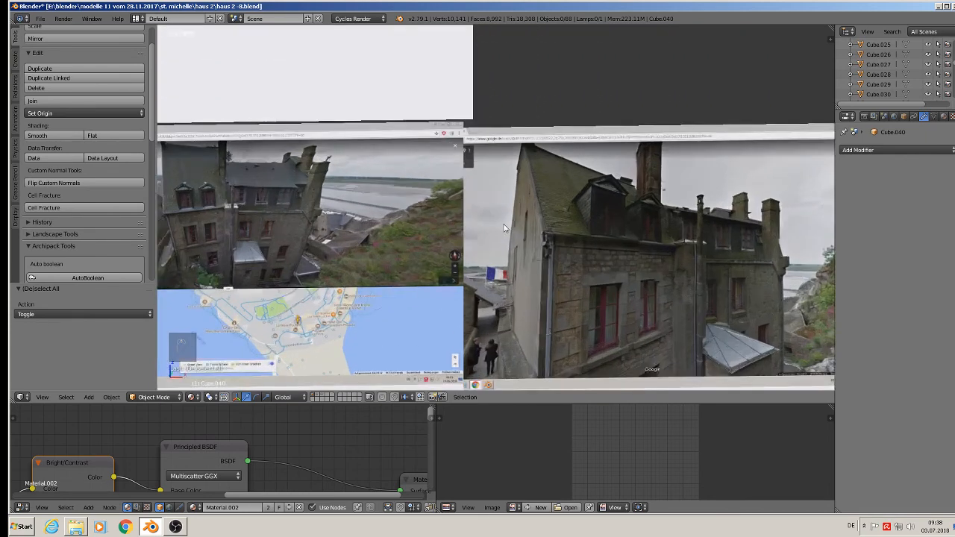
scroll(495, 289, "down", 2)
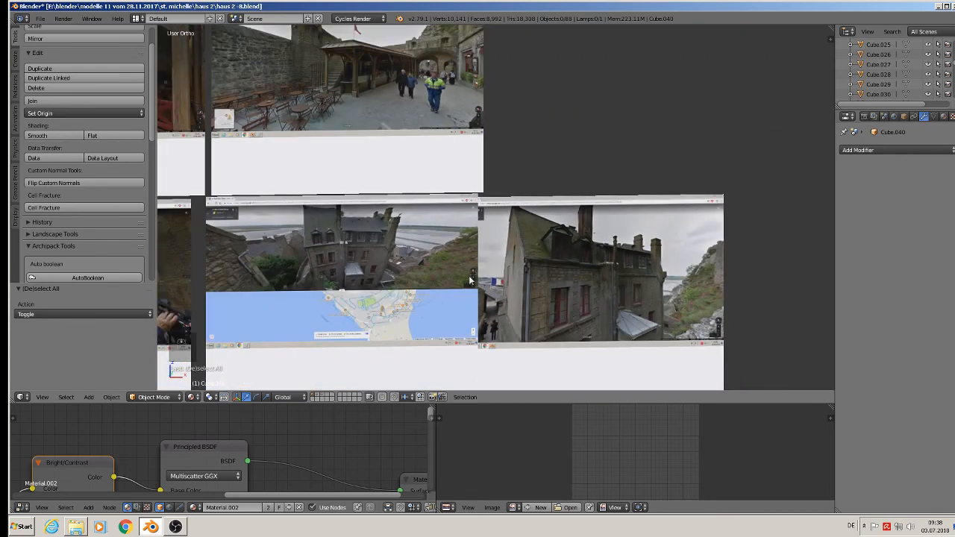
middle_click_drag(322, 239, 787, 231, "shift")
scroll(612, 232, "up", 4)
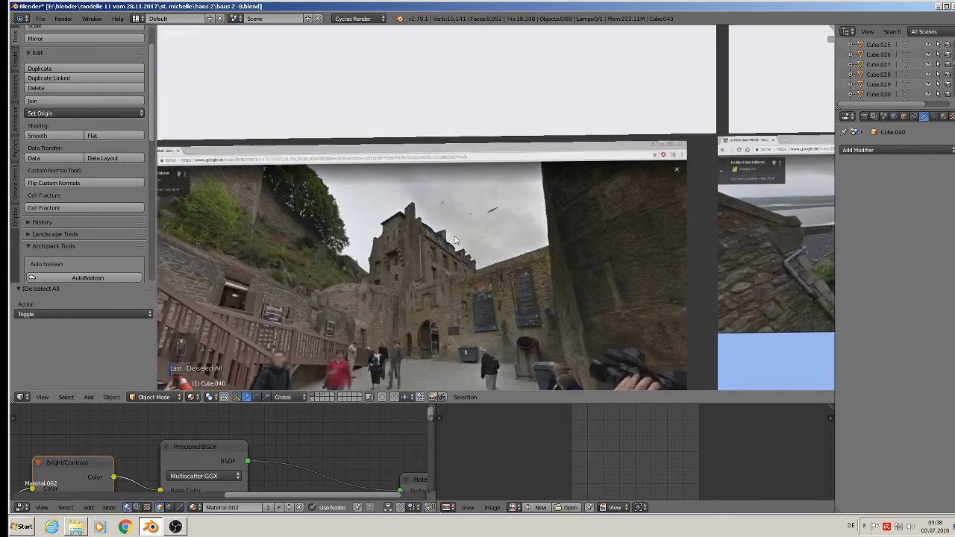
scroll(409, 241, "up", 5)
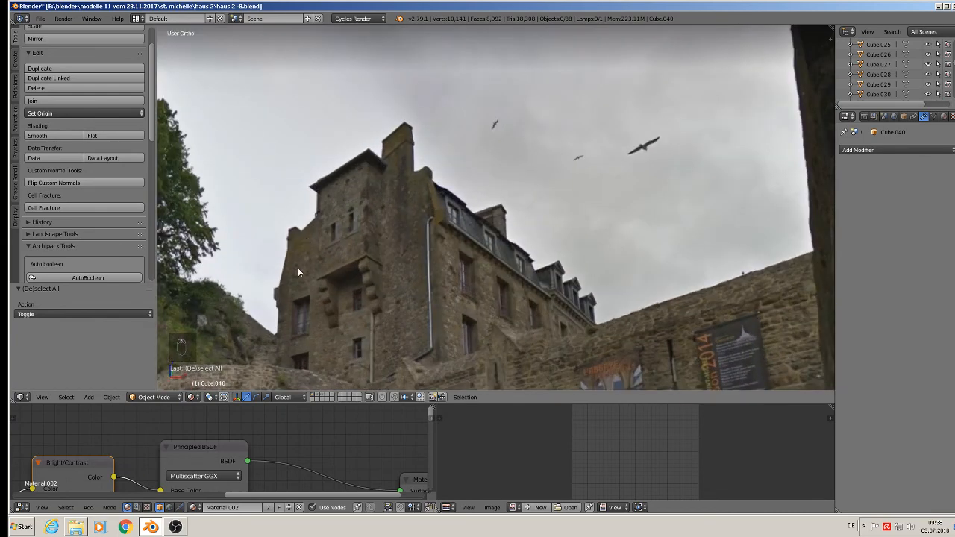
scroll(298, 268, "down", 7)
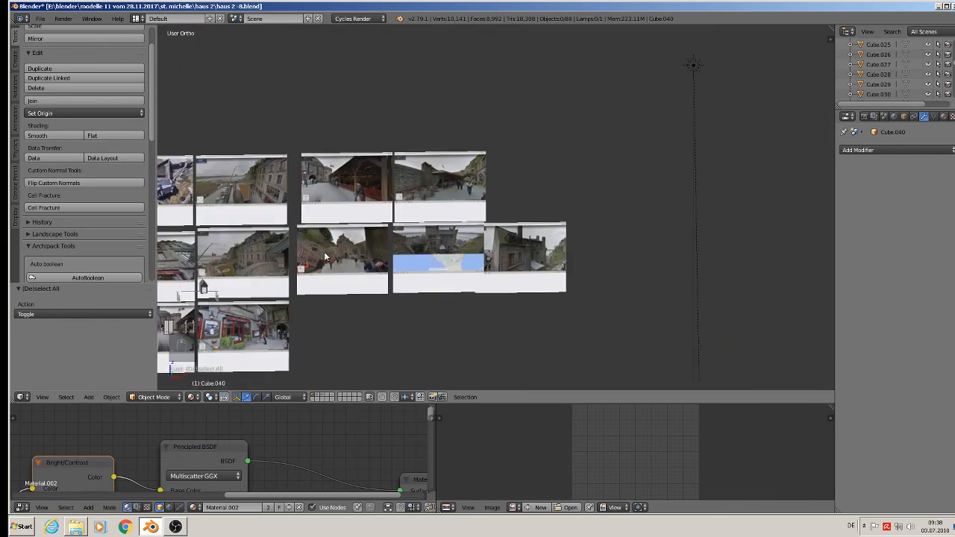
Add a second material slot to the roof with a new material named "stone roof".
middle_click_drag(325, 256, 667, 144, "shift")
scroll(664, 141, "down", 3)
middle_click_drag(588, 130, 612, 140)
scroll(560, 107, "up", 6)
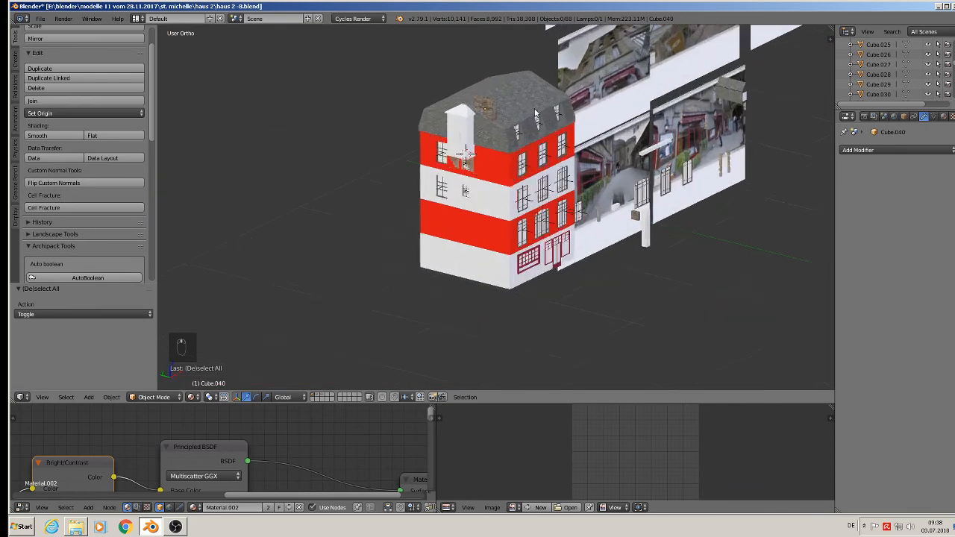
scroll(508, 130, "up", 6)
right_click(415, 161)
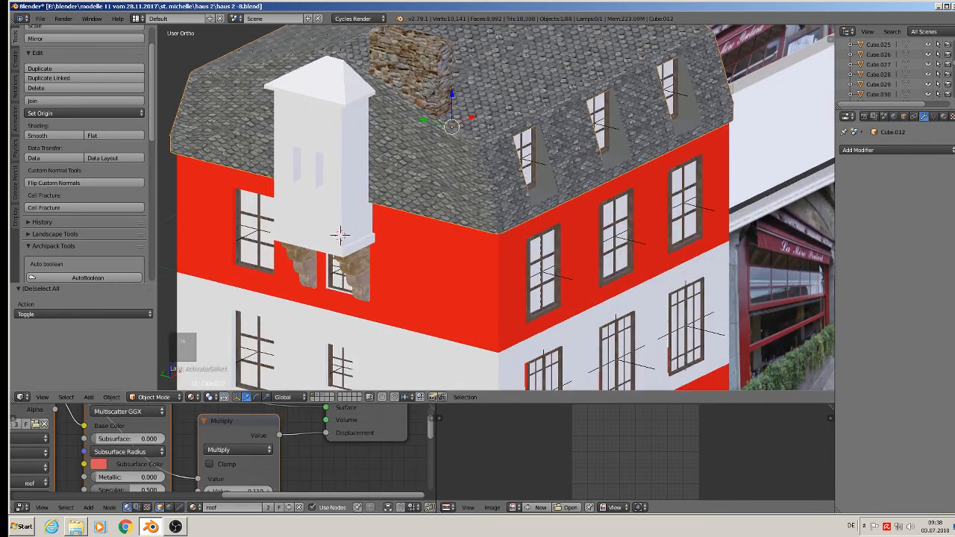
left_click(951, 118)
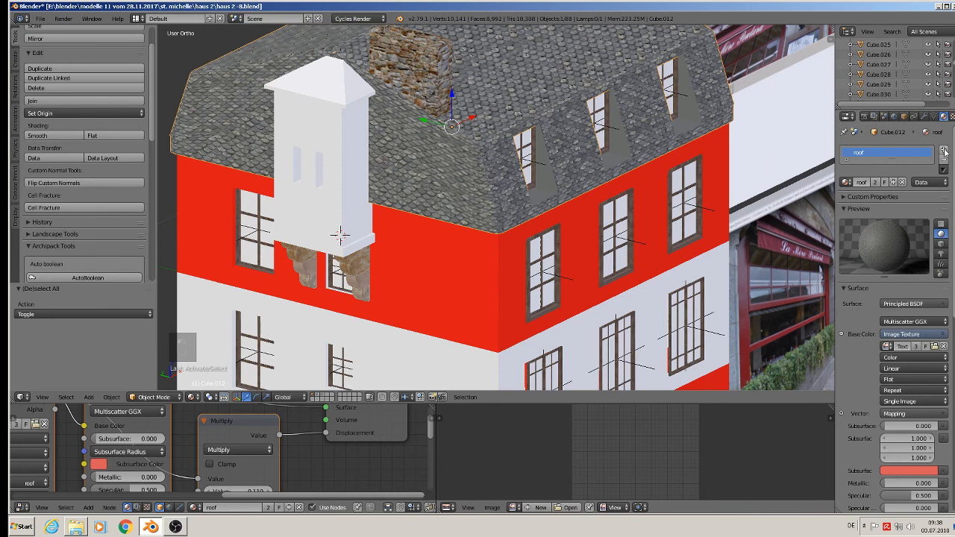
left_click(944, 151)
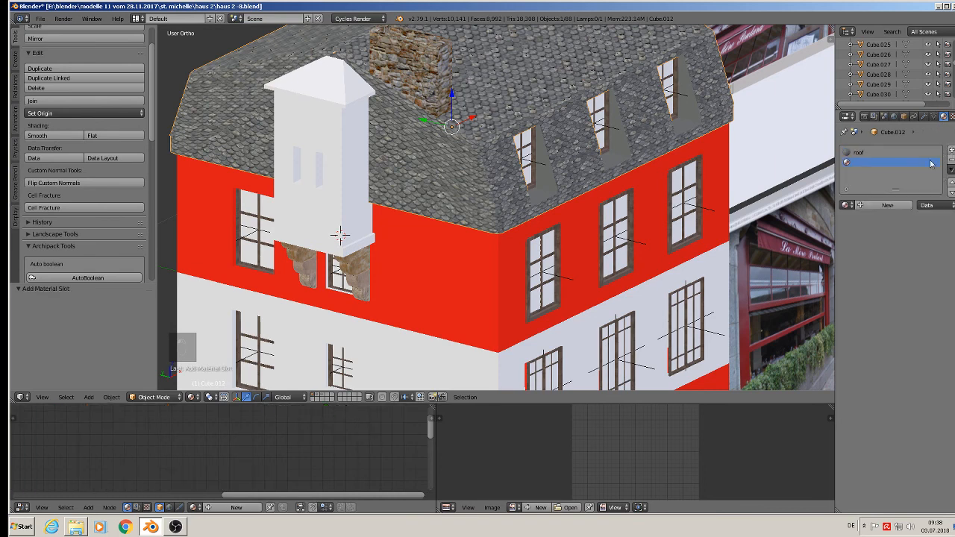
left_click(881, 205)
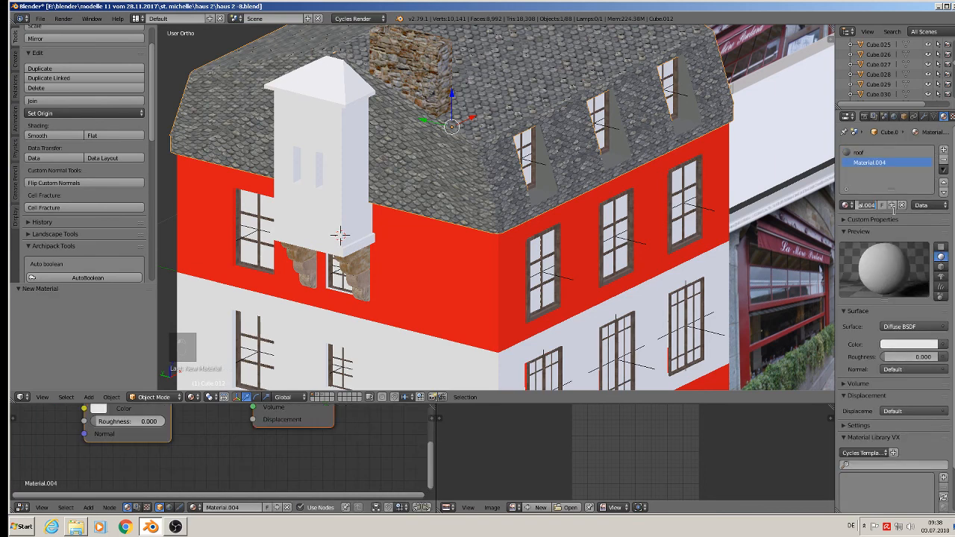
type("co")
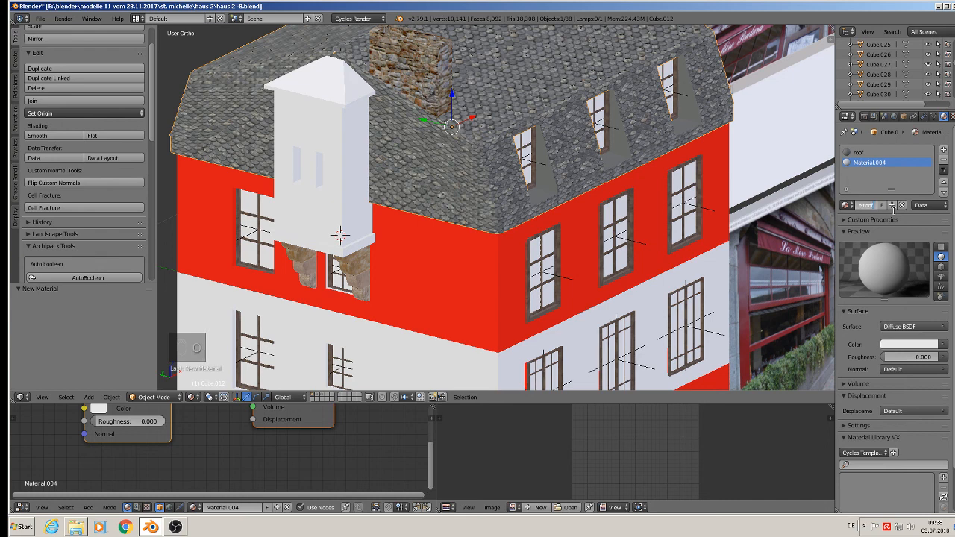
key("Return")
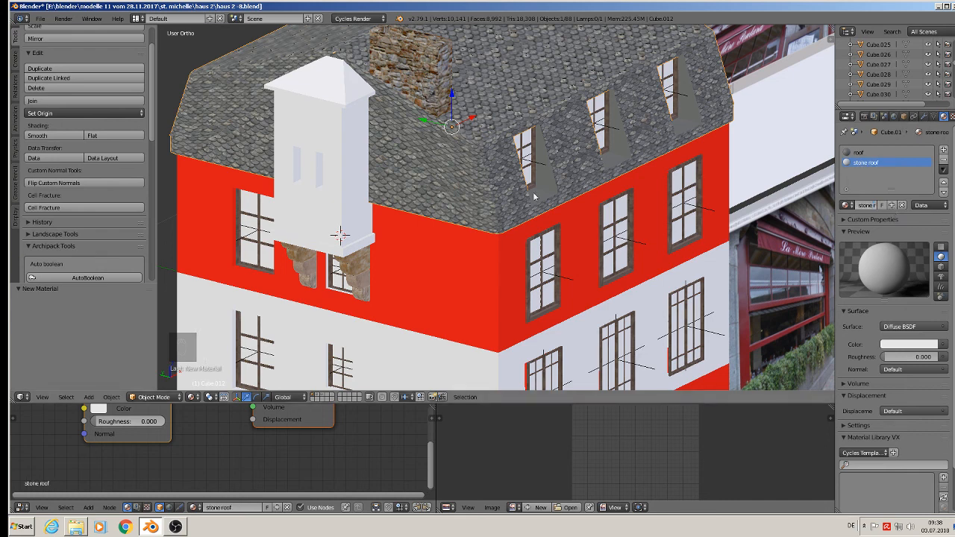
Assign the stone roof material to the gable-end faces behind the turret.
key("Tab")
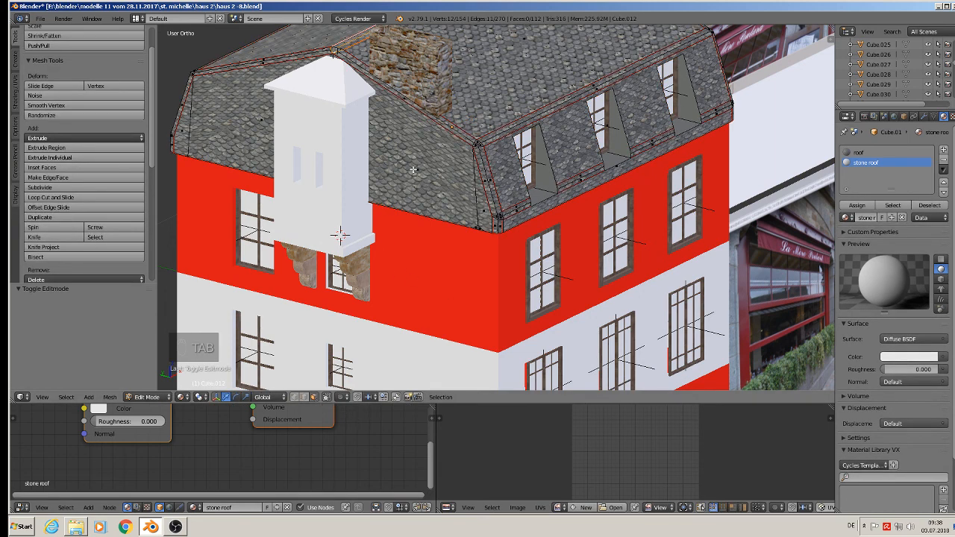
right_click(412, 170)
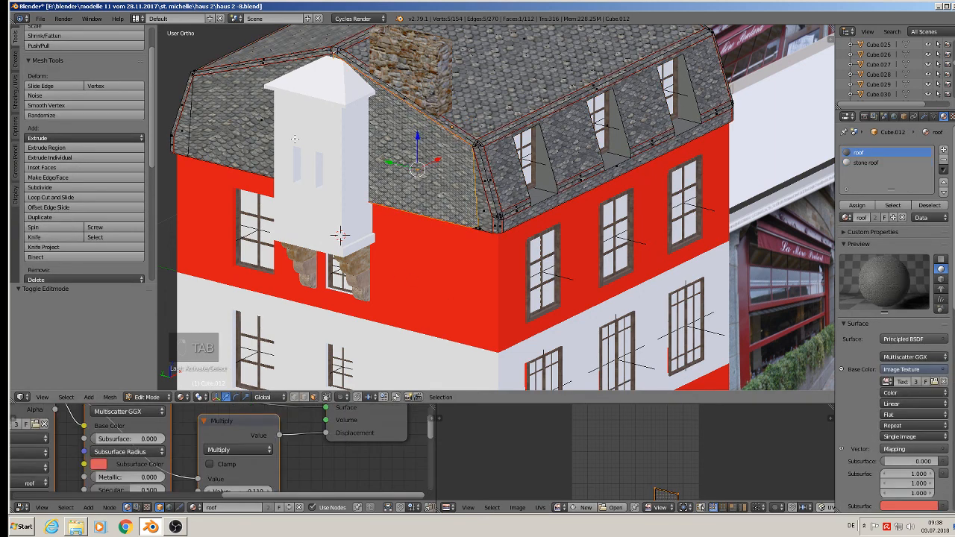
right_click(184, 132, "shift")
right_click(478, 202, "shift")
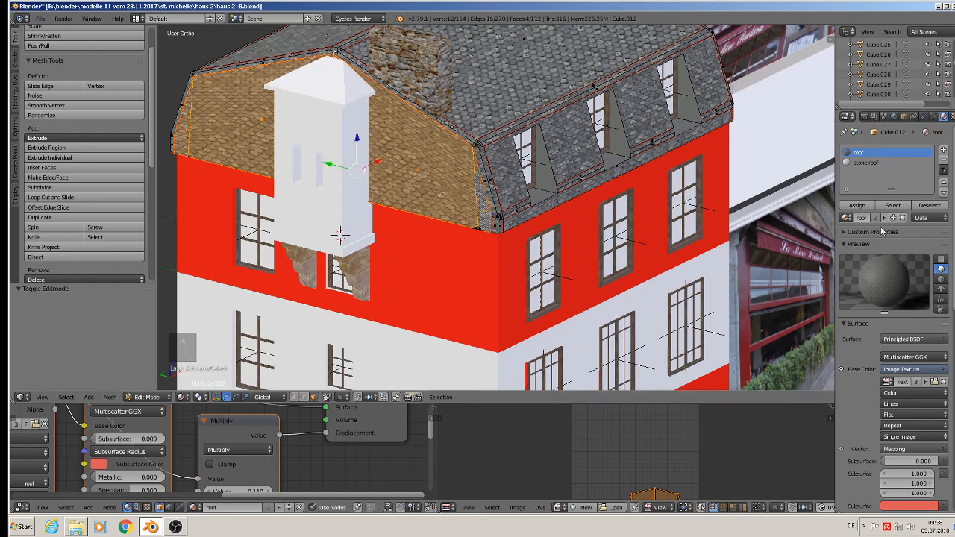
left_click(866, 163)
left_click(857, 205)
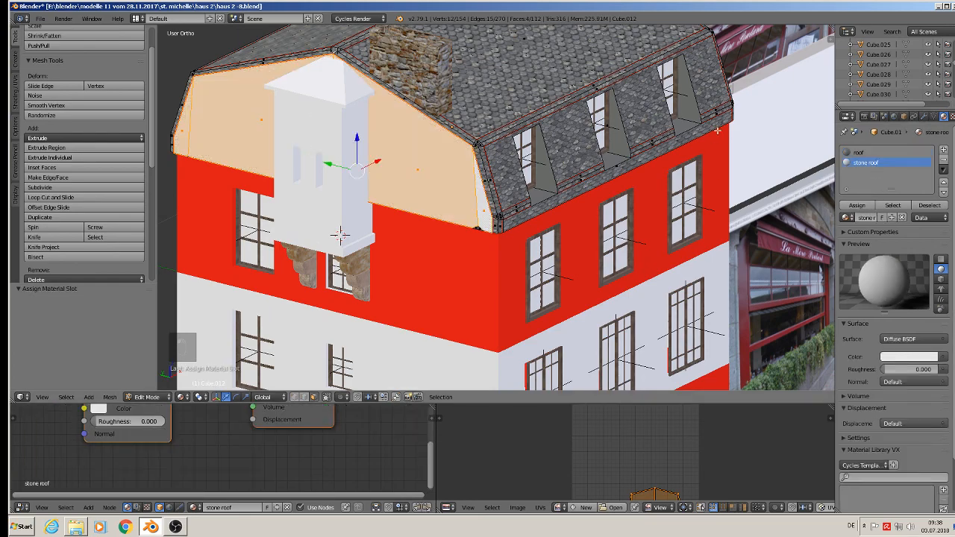
Assign the stone roof material to all faces of the gable end opposite the turret and leave mesh editing.
middle_click_drag(523, 186, 554, 127)
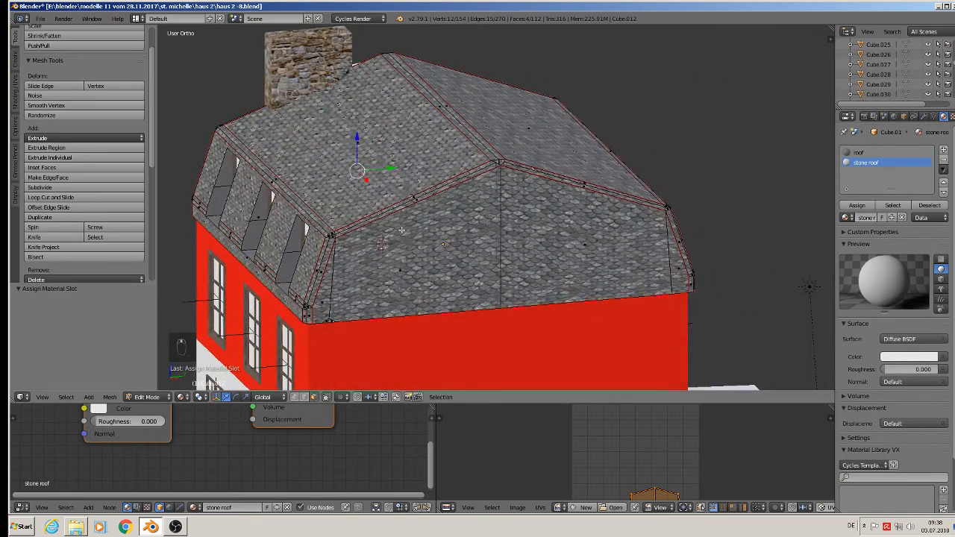
right_click(330, 299)
right_click(440, 282, "shift")
right_click(625, 251, "shift")
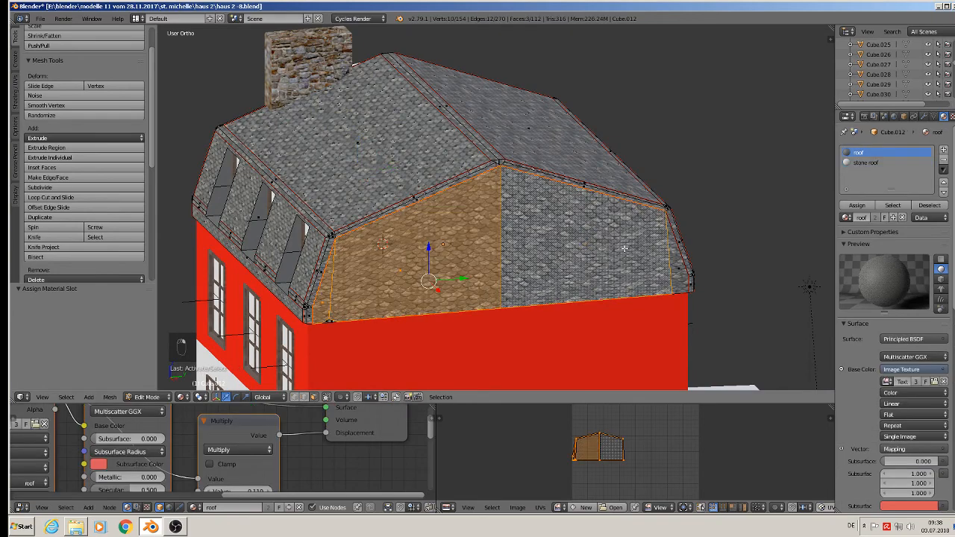
right_click(678, 277, "shift")
scroll(658, 295, "up", 4)
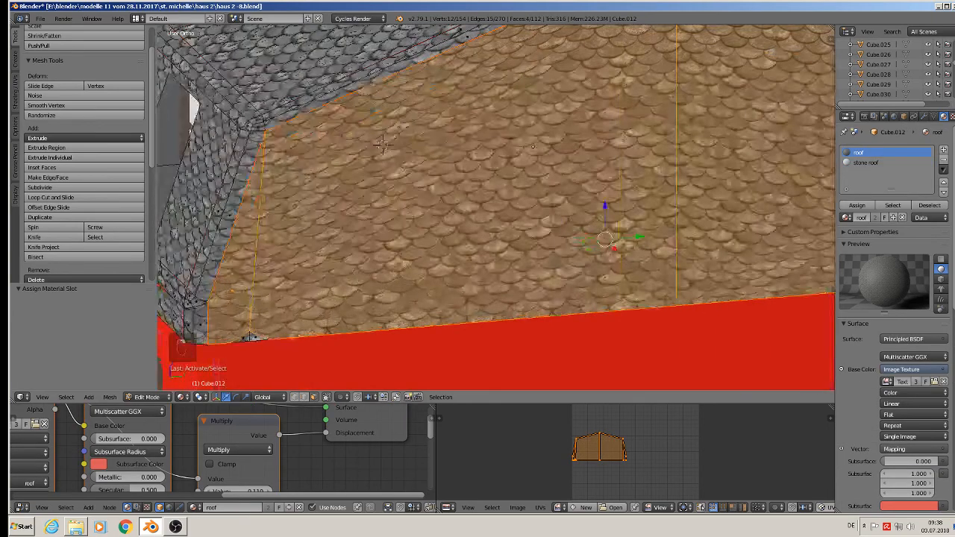
right_click(246, 339, "shift")
scroll(500, 301, "down", 3)
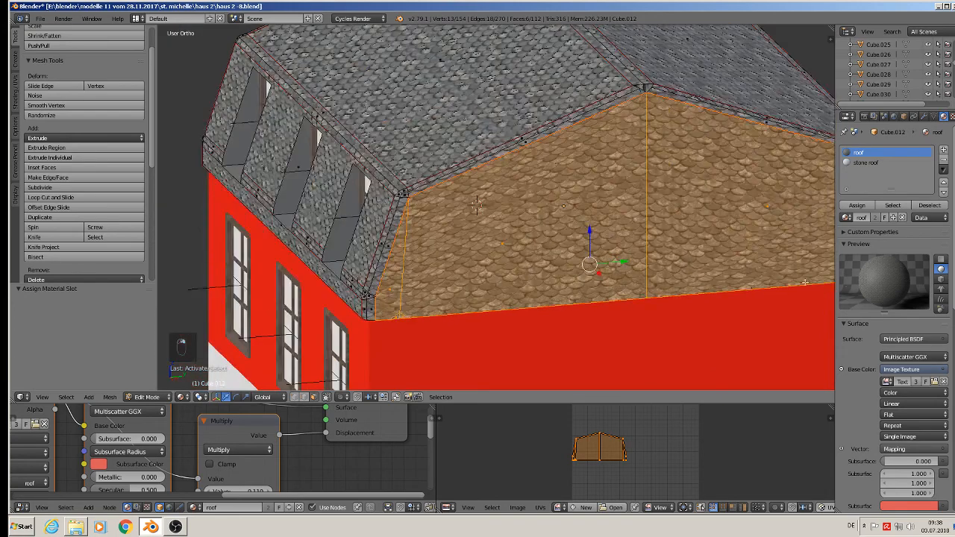
scroll(889, 224, "down", 2)
left_click(857, 165)
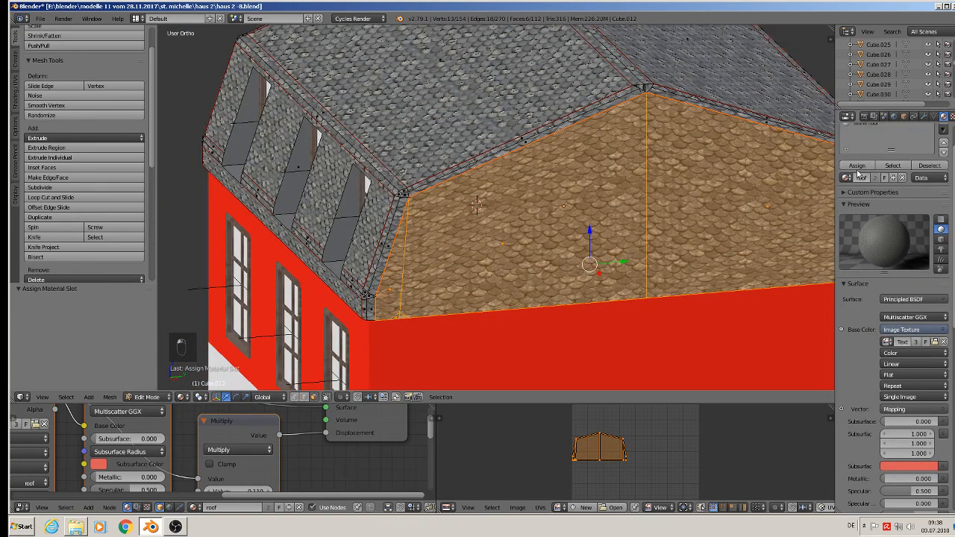
right_click(865, 131)
left_click(864, 131)
left_click(868, 128)
left_click(857, 165)
key("Tab")
scroll(581, 256, "down", 2)
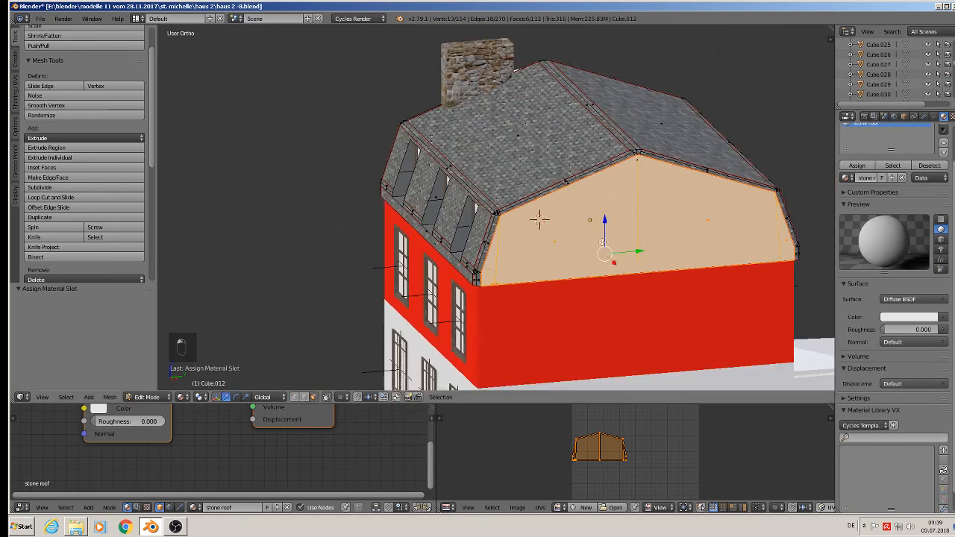
Clear the selection and check both gable ends and the whole house against the street-side reference photos.
middle_click_drag(580, 255, 709, 250)
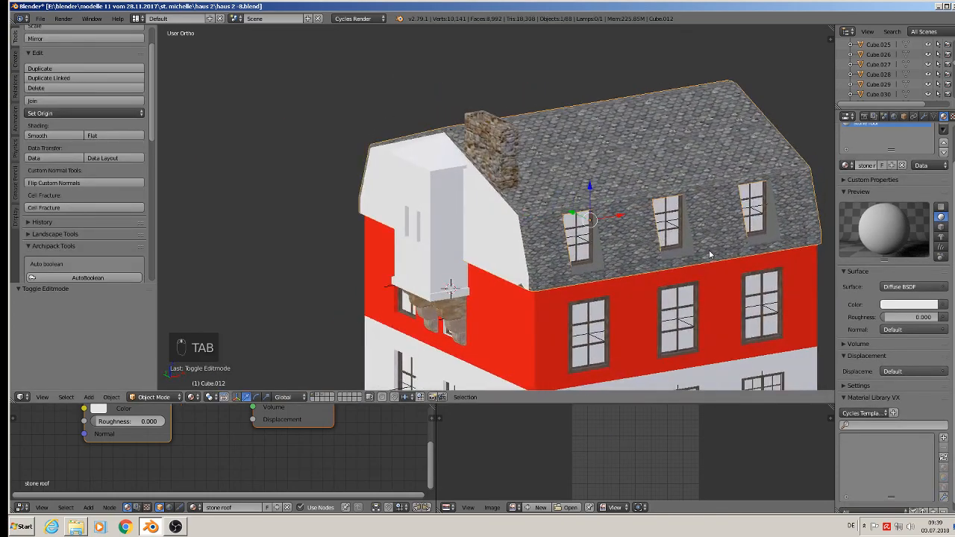
scroll(709, 250, "up", 3)
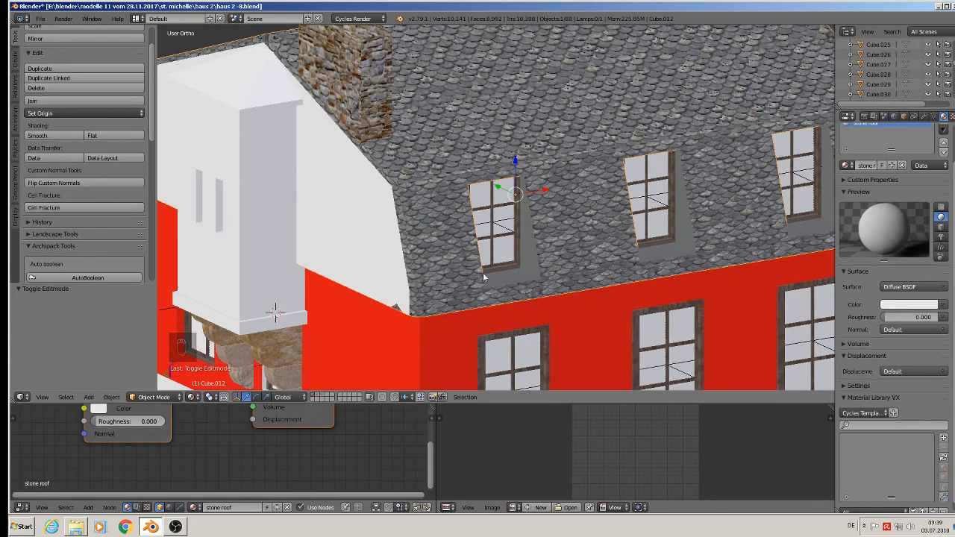
scroll(484, 278, "down", 3)
mouse_move(488, 276)
middle_mouse_down()
mouse_move(485, 254)
mouse_move(447, 200)
mouse_move(497, 273)
middle_mouse_up()
key("a")
middle_click_drag(555, 221, 588, 242)
scroll(692, 286, "down", 3)
middle_click_drag(692, 282, 621, 256, "shift")
scroll(621, 256, "up", 1)
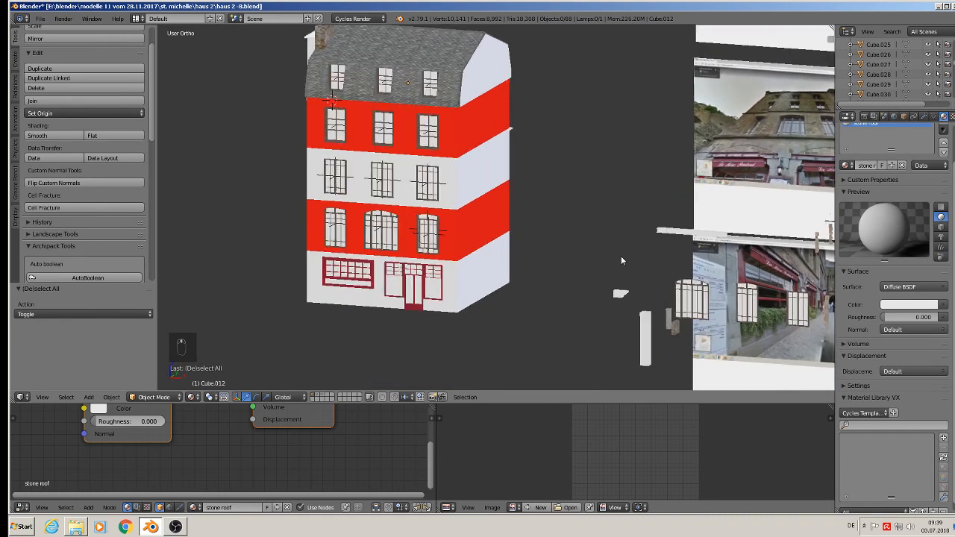
middle_click_drag(679, 273, 526, 269, "shift")
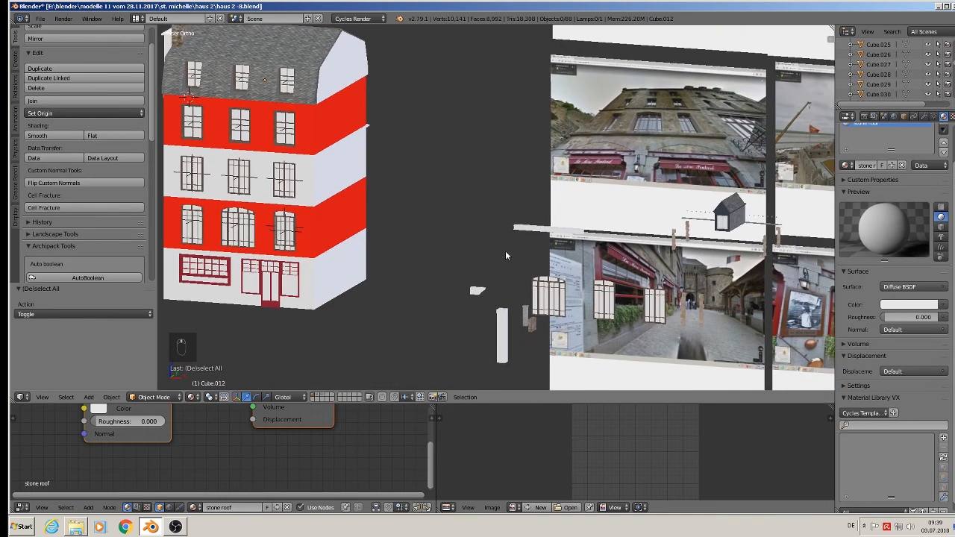
middle_click_drag(369, 273, 549, 263, "shift")
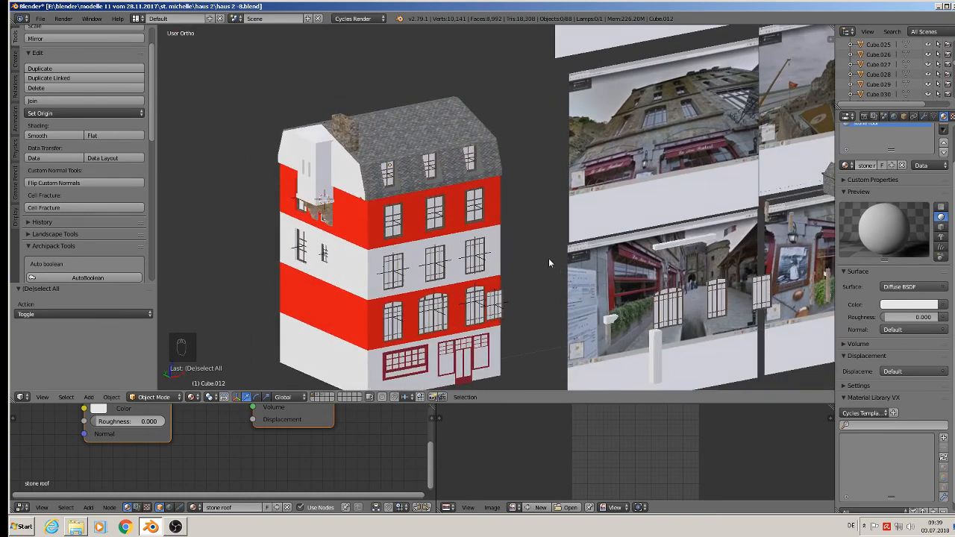